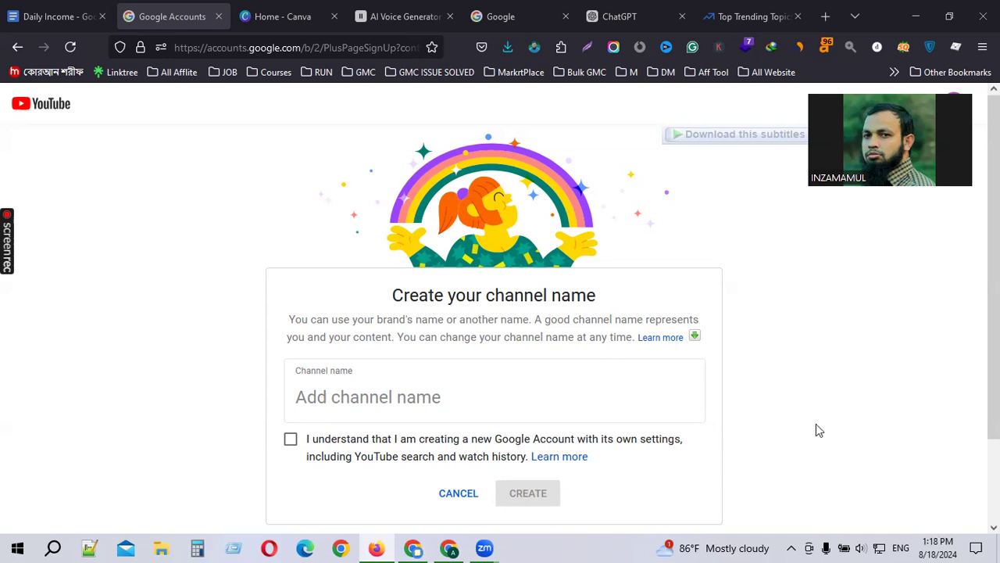
# Look over the empty channel name form, then bring up the Exploding Topics trending-topics article.
pyautogui.scroll(-2, 816, 430)
pyautogui.scroll(2, 816, 430)
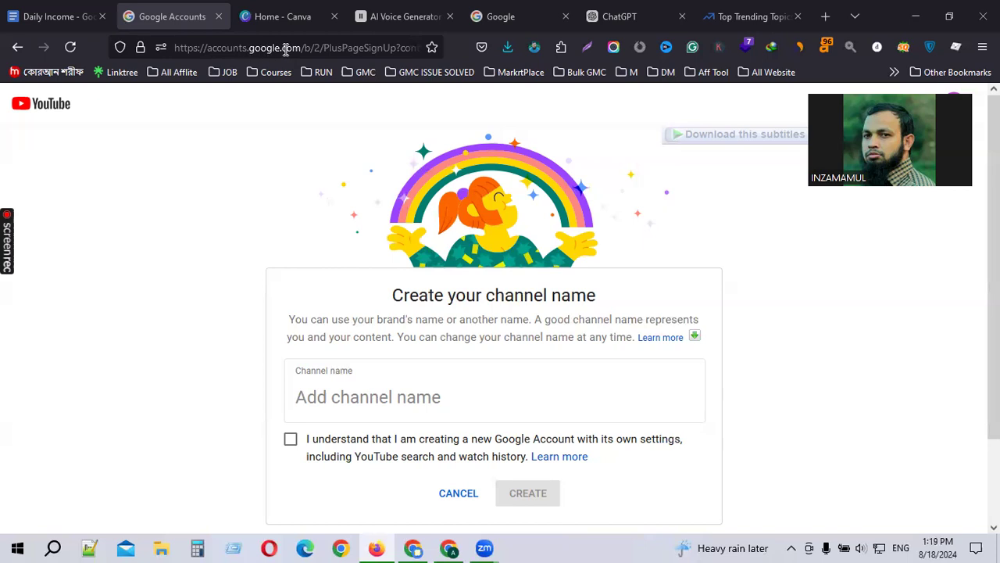
pyautogui.moveTo(391, 295); pyautogui.dragTo(621, 295)
pyautogui.click(474, 391)
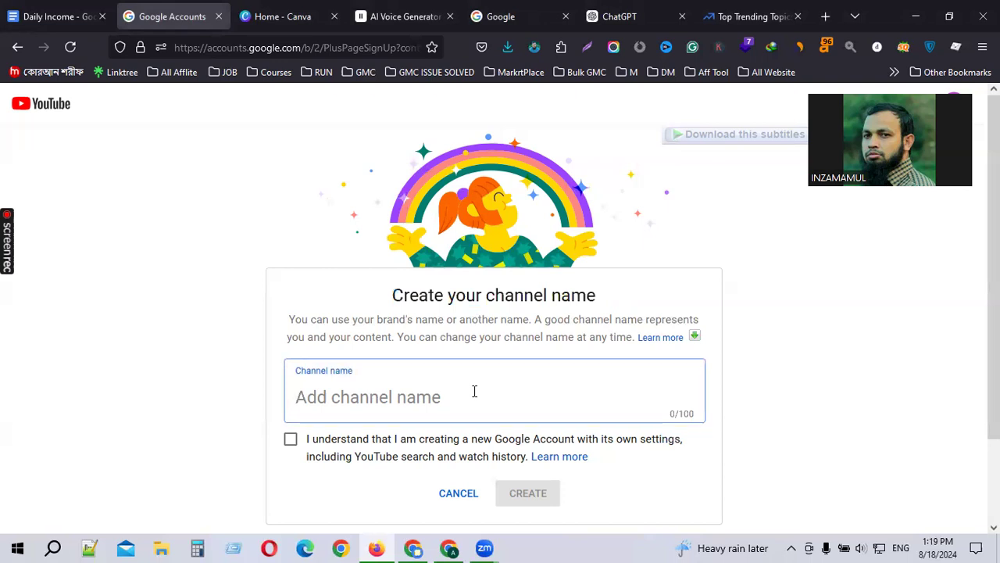
pyautogui.click(782, 11)
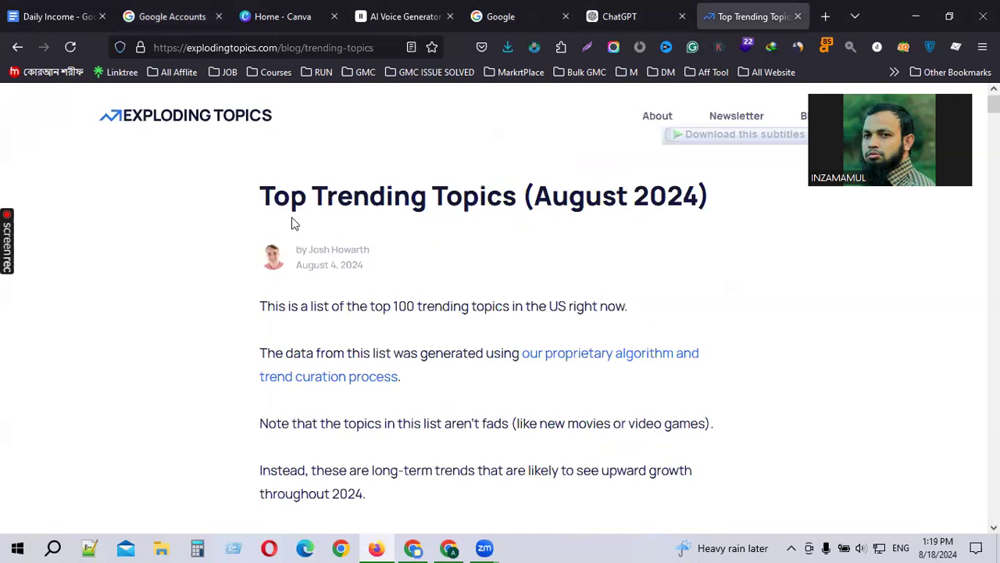
# Read the 'Top Trending Topics (August 2024)' title and the US trending topics heading.
pyautogui.moveTo(262, 197); pyautogui.dragTo(617, 200)
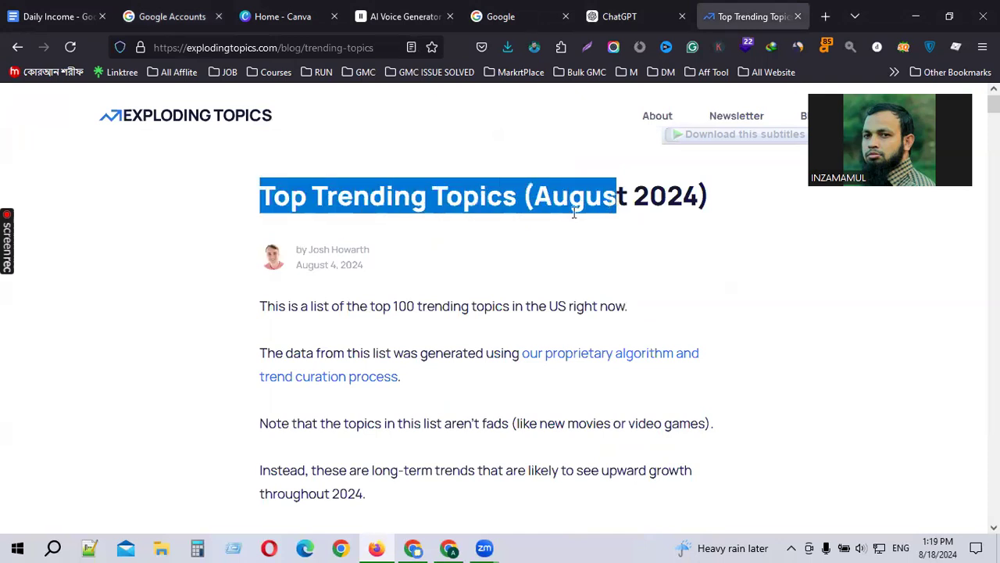
pyautogui.click(625, 236)
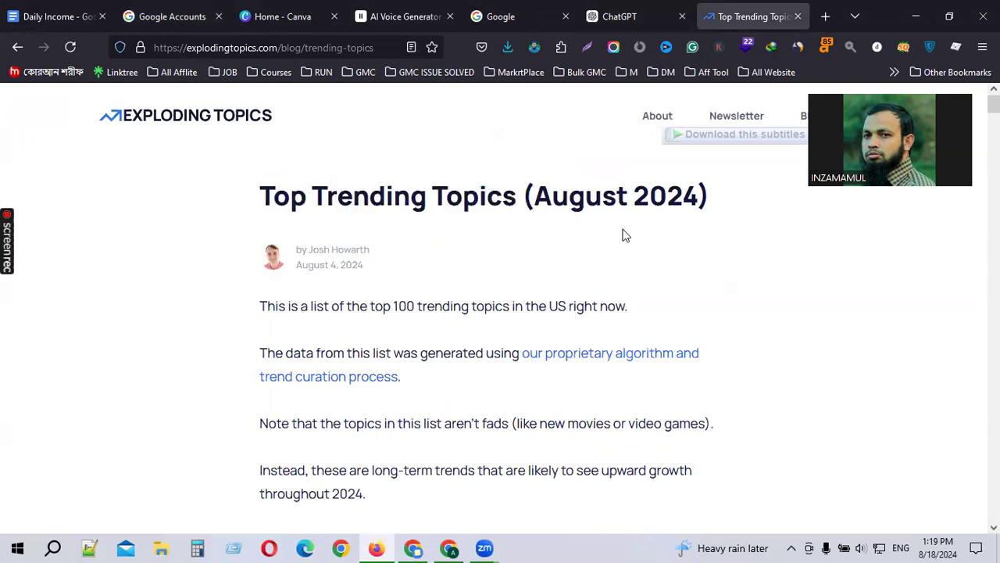
pyautogui.moveTo(538, 198); pyautogui.dragTo(708, 198)
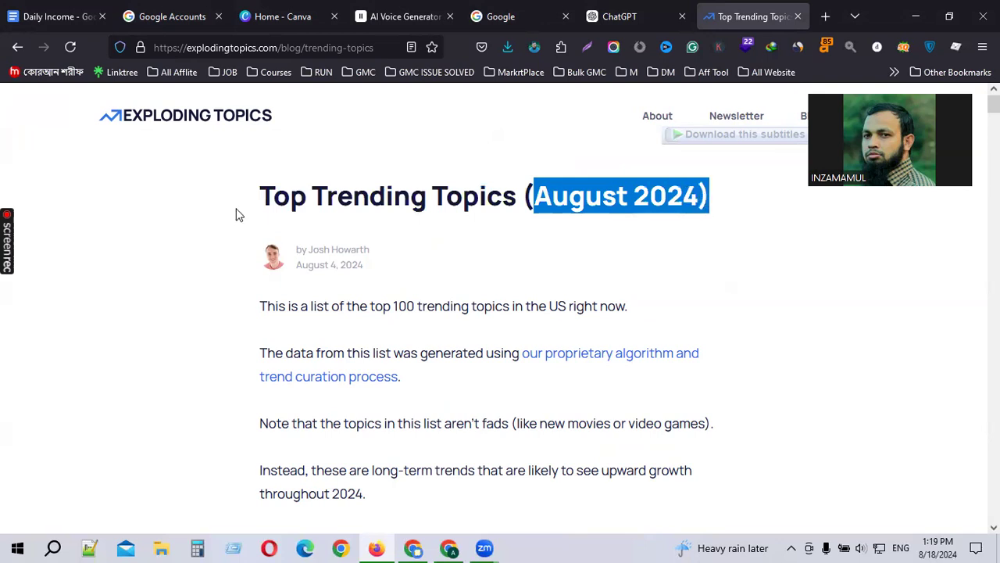
pyautogui.moveTo(272, 197); pyautogui.dragTo(634, 200)
pyautogui.scroll(-3, 634, 212)
pyautogui.moveTo(260, 293); pyautogui.dragTo(616, 294)
pyautogui.scroll(-20, 447, 351)
pyautogui.scroll(-20, 451, 346)
# Browse the topics table, checking row 100, the Search Growth column and TikTok Ads.
pyautogui.moveTo(269, 184); pyautogui.dragTo(554, 181)
pyautogui.click(553, 184)
pyautogui.scroll(20, 615, 246)
pyautogui.scroll(-7, 615, 250)
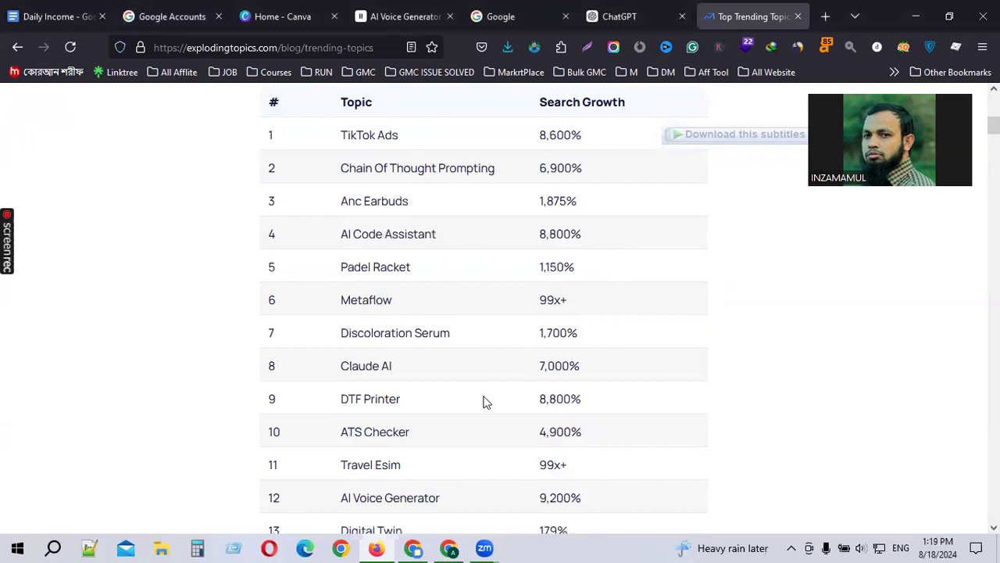
pyautogui.scroll(6, 431, 364)
pyautogui.scroll(-3, 547, 402)
pyautogui.moveTo(536, 365); pyautogui.dragTo(636, 402)
pyautogui.click(637, 401)
pyautogui.moveTo(339, 384); pyautogui.dragTo(401, 386)
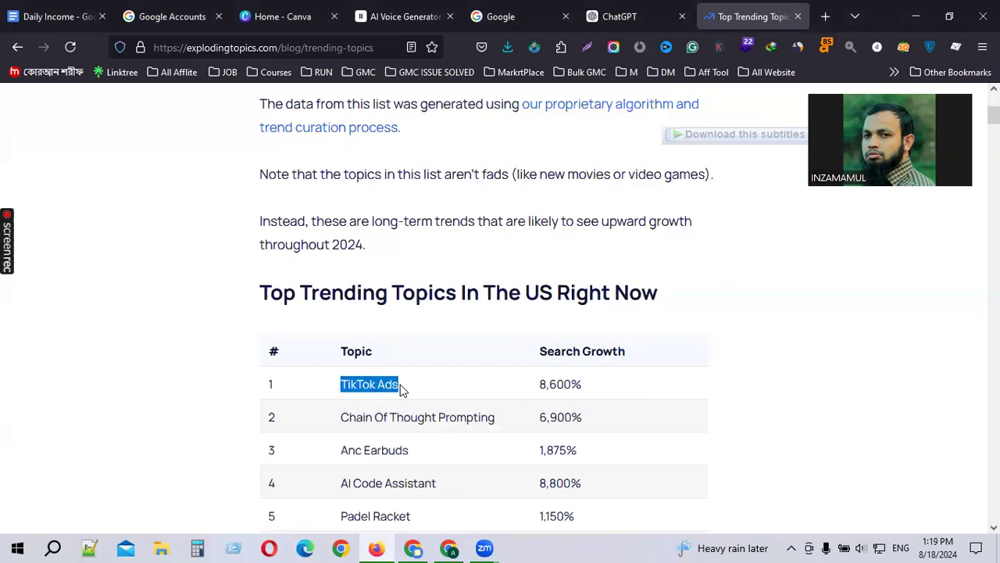
pyautogui.moveTo(337, 428); pyautogui.dragTo(478, 422)
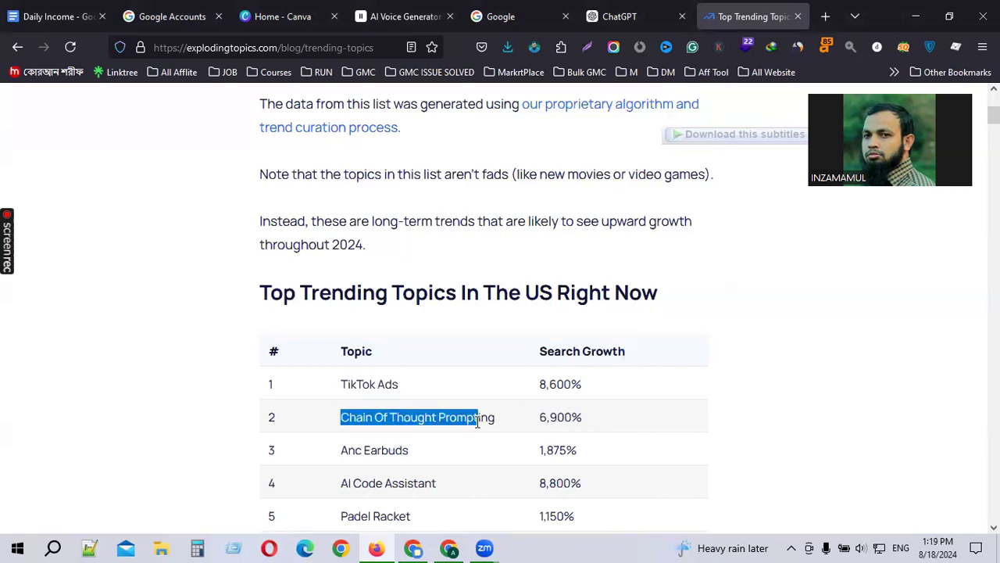
# Look through more table rows such as Anc Earbuds, AI Rendering and TikTok Ads.
pyautogui.scroll(-3, 461, 426)
pyautogui.moveTo(339, 325); pyautogui.dragTo(420, 330)
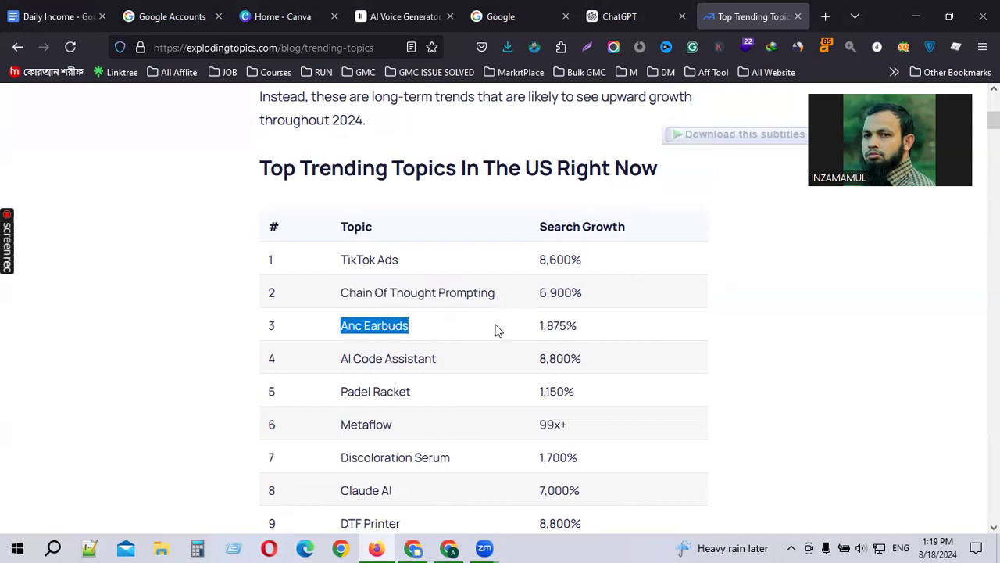
pyautogui.scroll(-10, 426, 330)
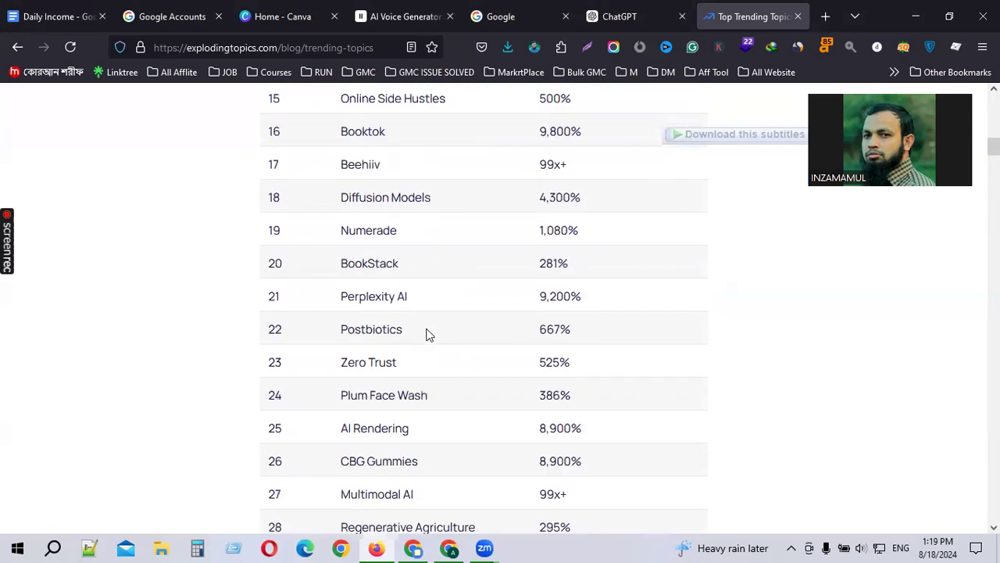
pyautogui.moveTo(341, 306); pyautogui.dragTo(445, 305)
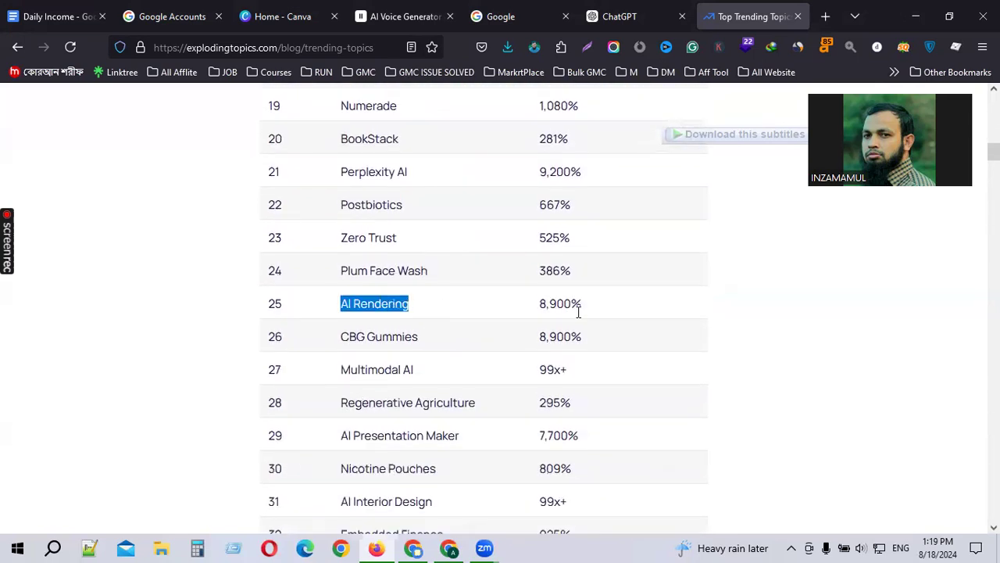
pyautogui.scroll(10, 578, 312)
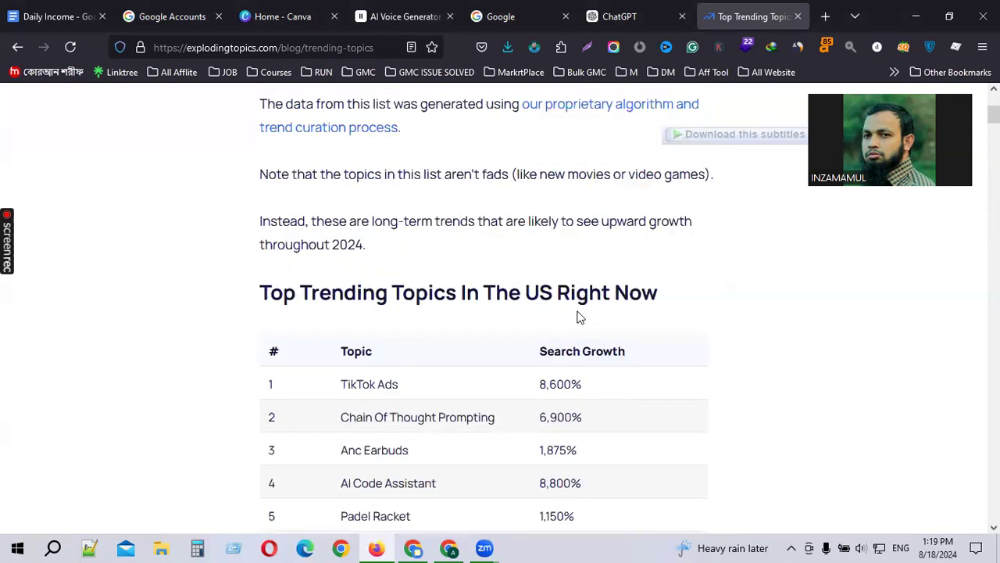
pyautogui.scroll(-5, 578, 317)
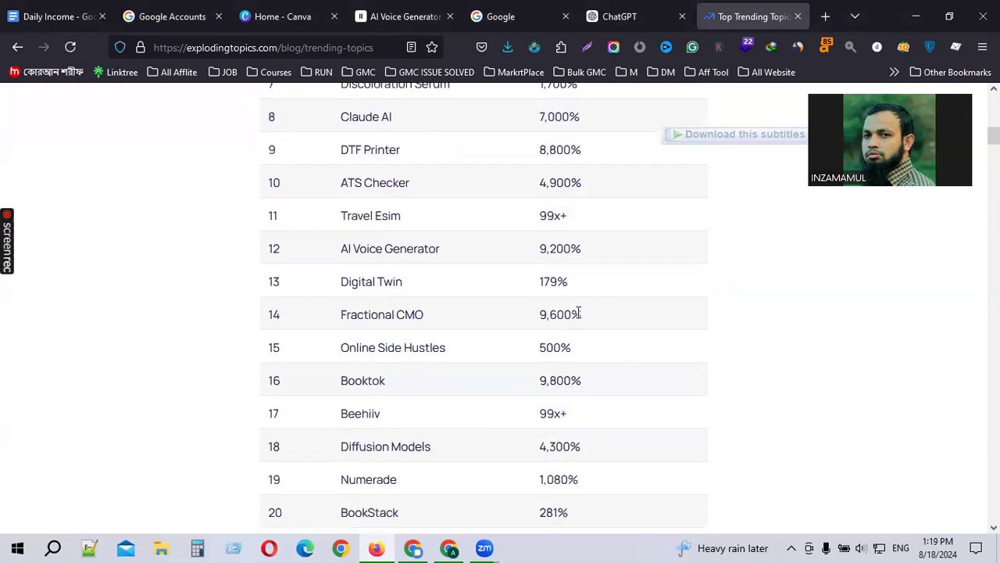
pyautogui.scroll(5, 578, 313)
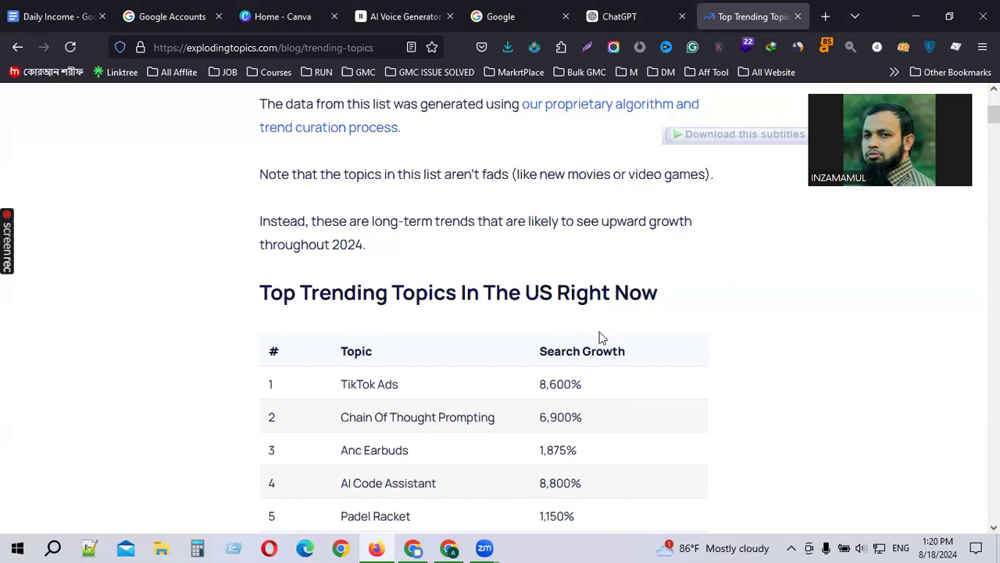
pyautogui.doubleClick(354, 352)
pyautogui.click(404, 388)
pyautogui.moveTo(340, 383); pyautogui.dragTo(522, 384)
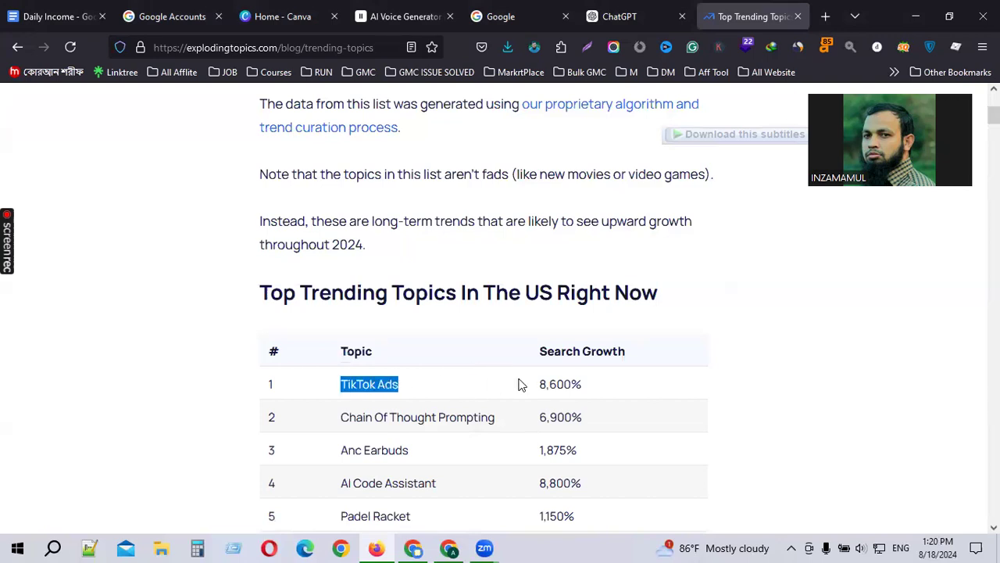
# Select 'Top Trending Topics In The US' from the table's heading for reuse.
pyautogui.moveTo(249, 295); pyautogui.dragTo(680, 297)
pyautogui.click(680, 297)
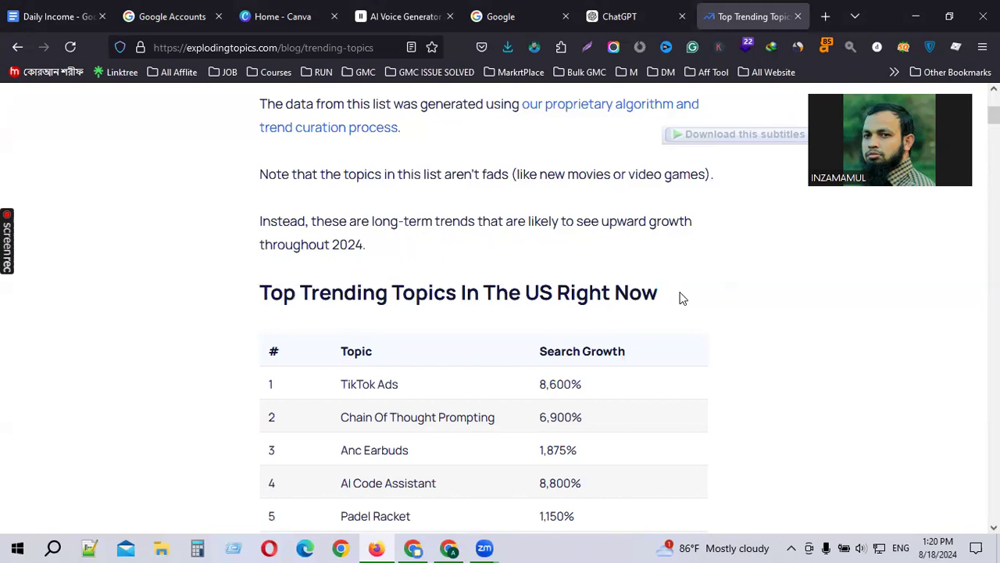
pyautogui.moveTo(254, 308); pyautogui.dragTo(457, 292)
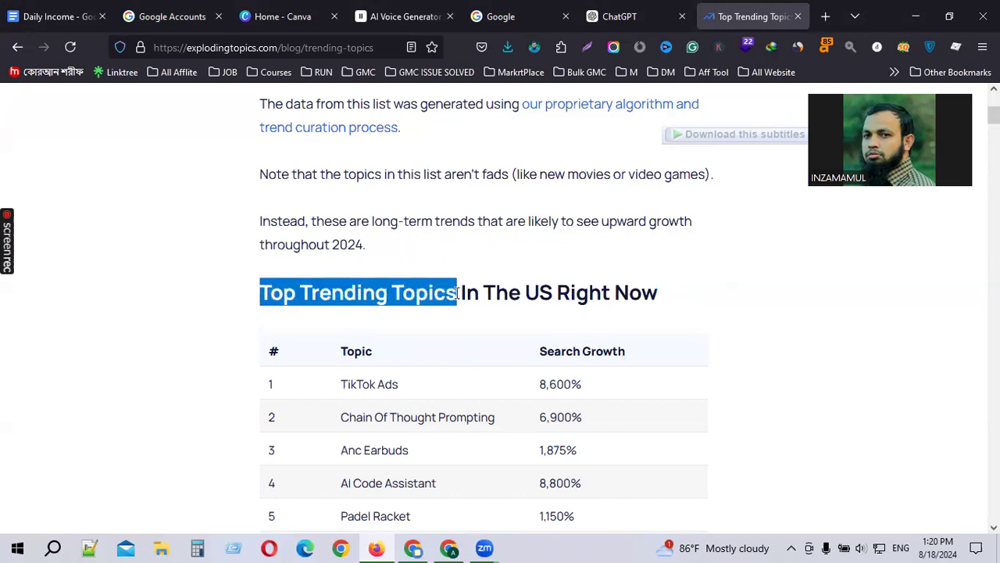
pyautogui.click(348, 293)
pyautogui.moveTo(252, 304); pyautogui.dragTo(455, 305)
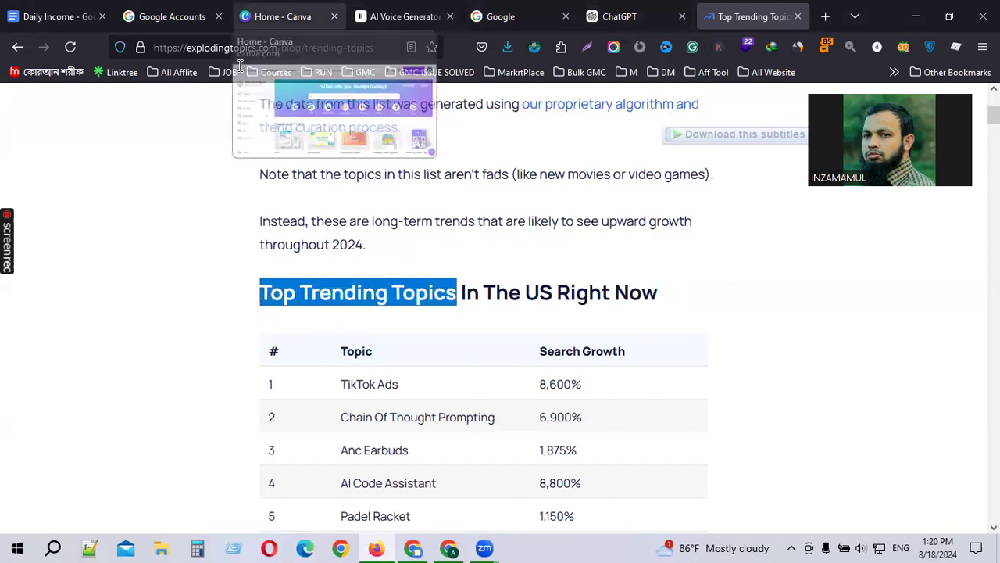
pyautogui.click(284, 298)
pyautogui.moveTo(258, 304)
pyautogui.mouseDown()
pyautogui.moveTo(556, 298)
pyautogui.moveTo(258, 303)
pyautogui.mouseUp()
pyautogui.hotkey('ctrl', 'c')
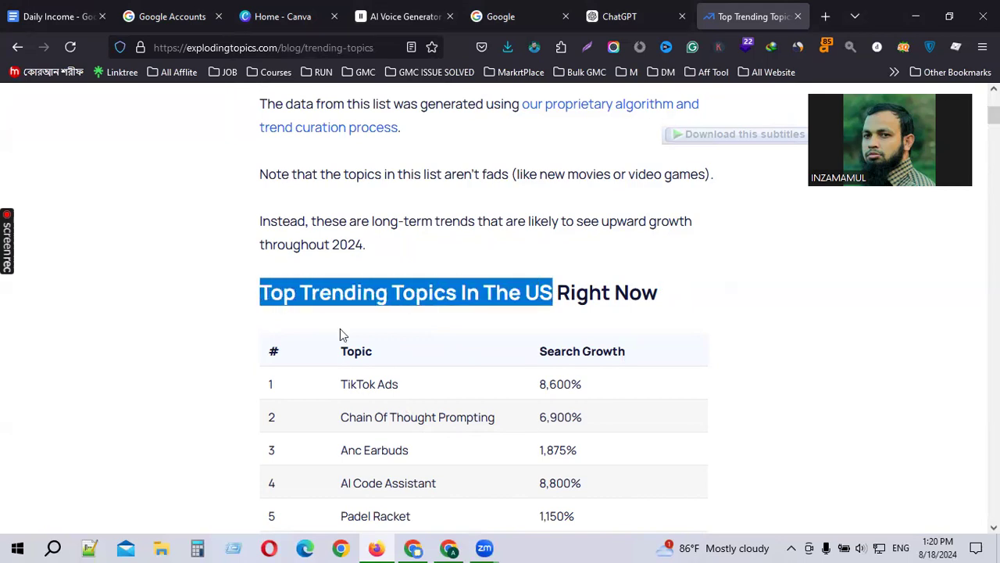
# Paste the copied heading phrase into the YouTube channel name field.
pyautogui.click(402, 17)
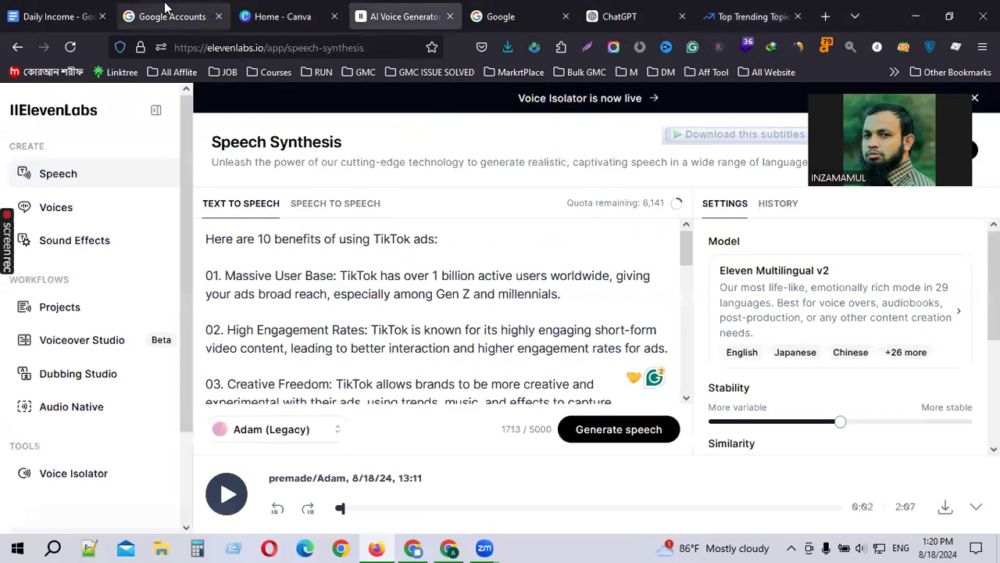
pyautogui.click(168, 16)
pyautogui.click(282, 16)
pyautogui.click(168, 16)
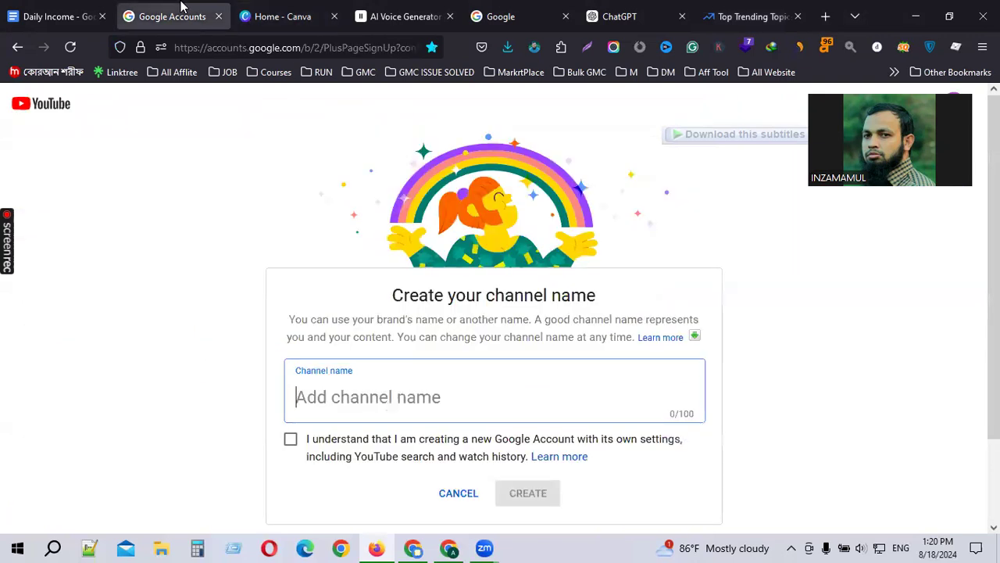
pyautogui.hotkey('ctrl', 'v')
# Move 'US' to the front of the name and delete the trailing 'In The'.
pyautogui.moveTo(542, 399); pyautogui.dragTo(513, 408)
pyautogui.hotkey('ctrl', 'x')
pyautogui.click(296, 397)
pyautogui.hotkey('ctrl', 'v')
pyautogui.click(477, 397)
pyautogui.moveTo(476, 397); pyautogui.dragTo(721, 401)
pyautogui.press('BackSpace')
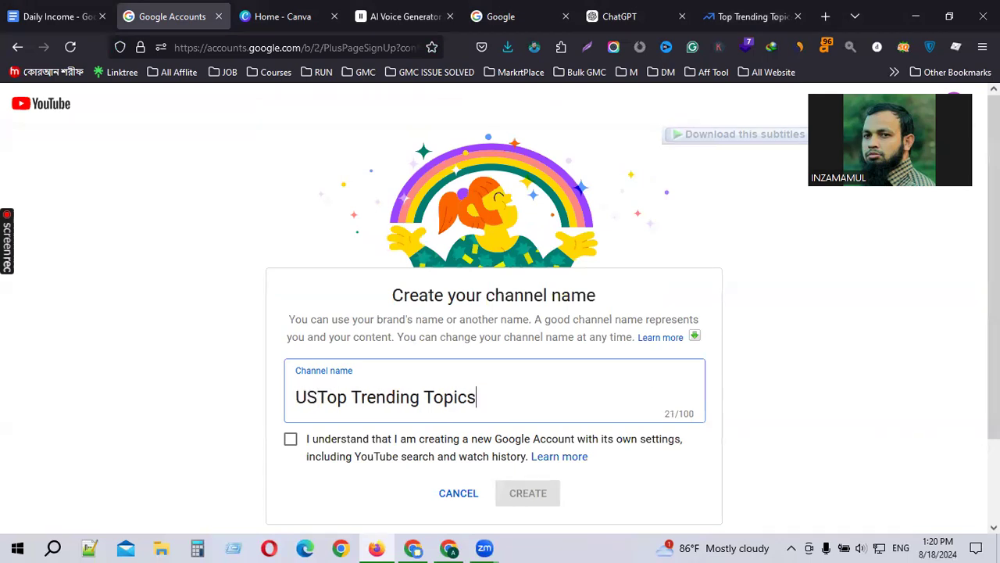
# Finish the name as 'USA Trending Topics' by adding A and removing 'Top'.
pyautogui.click(317, 396)
pyautogui.click(316, 396)
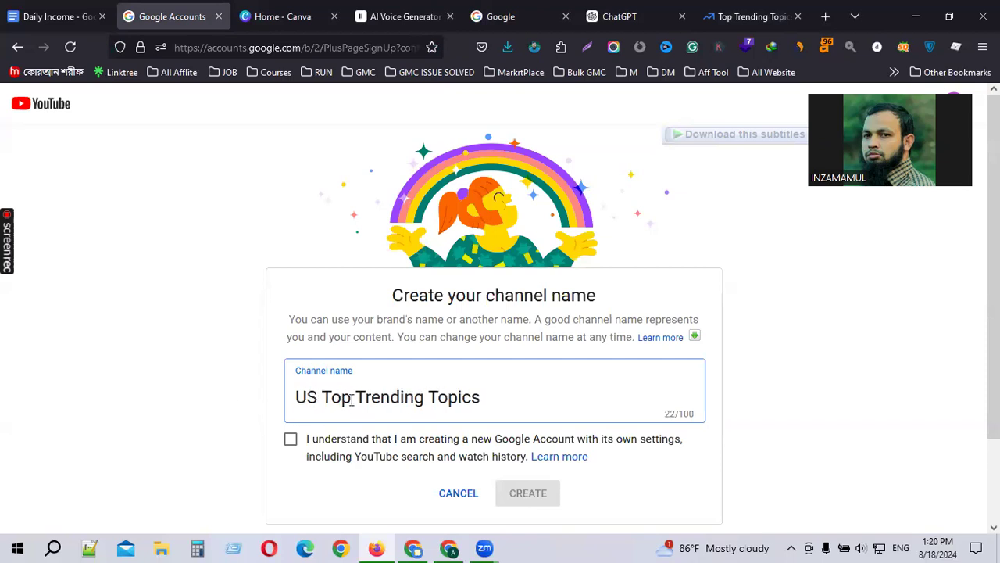
pyautogui.write('A')
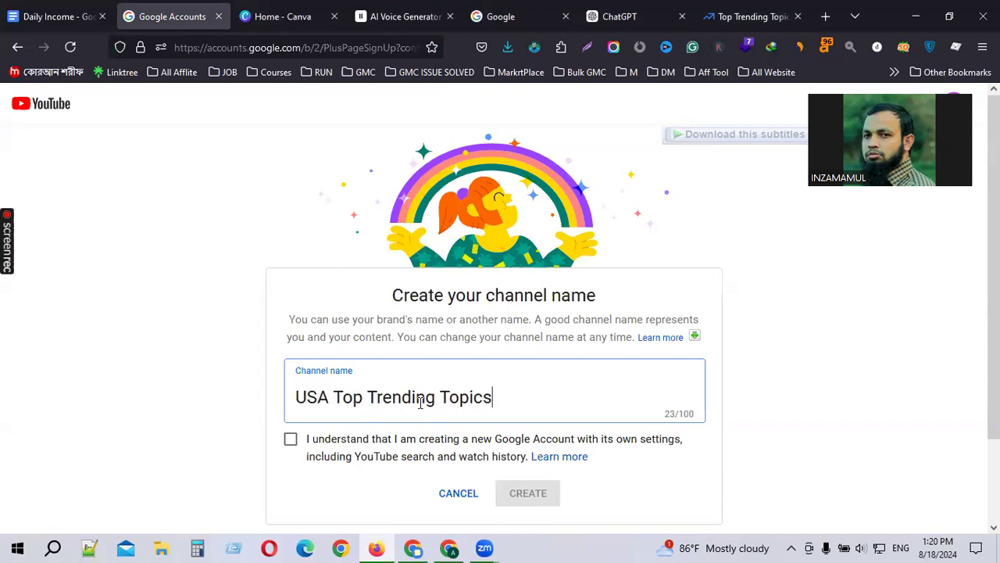
pyautogui.moveTo(363, 400); pyautogui.dragTo(335, 409)
pyautogui.press('BackSpace')
pyautogui.press('BackSpace')
pyautogui.press('BackSpace')
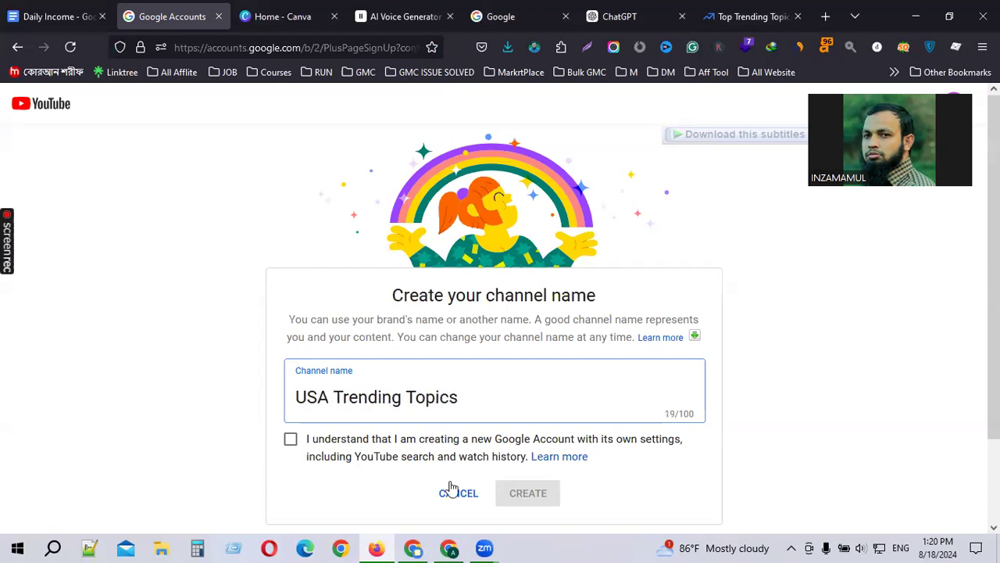
pyautogui.click(482, 390)
# Accept the new-account acknowledgement and create the channel.
pyautogui.scroll(-2, 480, 389)
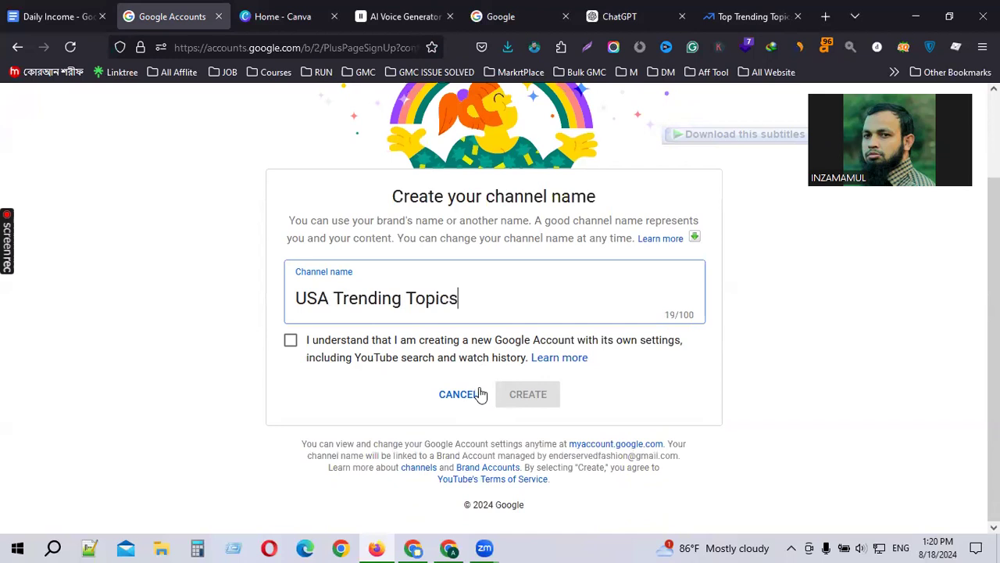
pyautogui.click(290, 342)
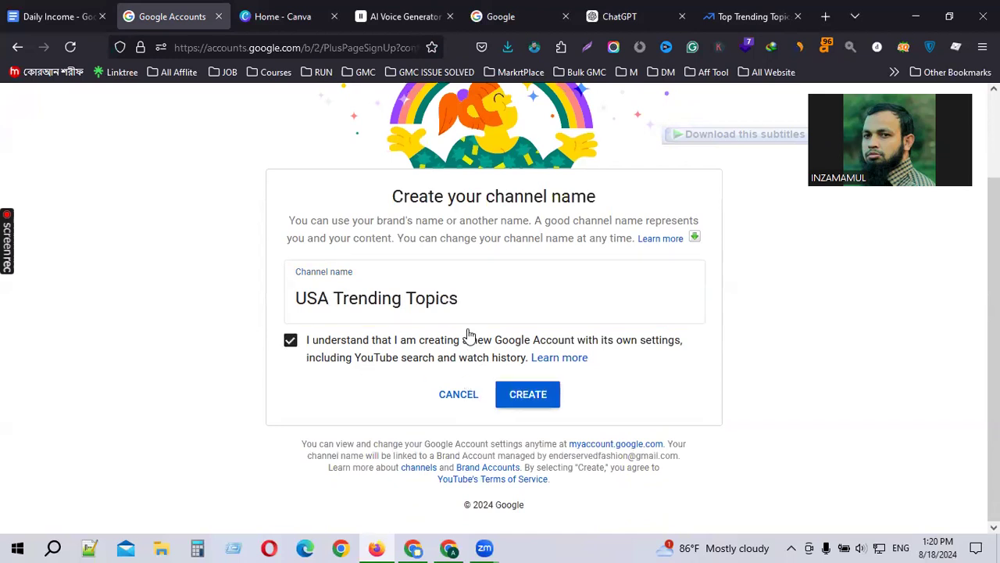
pyautogui.click(530, 395)
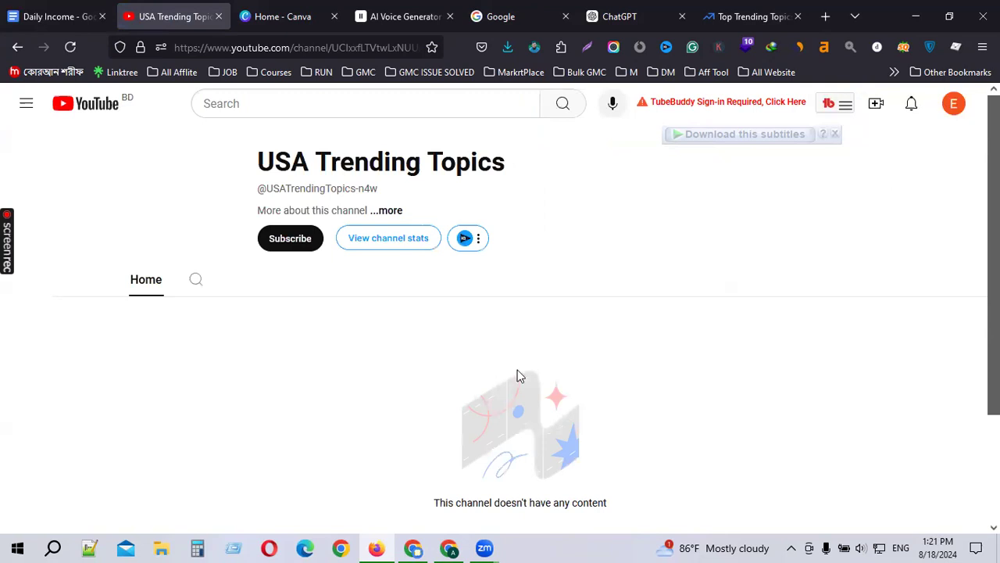
# Check the channel's About details, joined Aug 18, 2024, and close them.
pyautogui.tripleClick(316, 161)
pyautogui.click(535, 162)
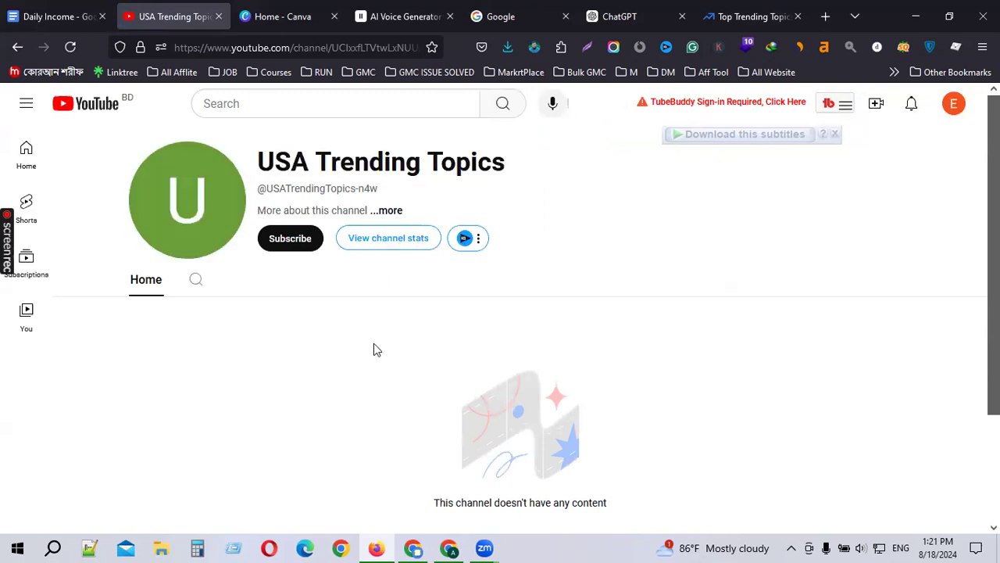
pyautogui.click(391, 212)
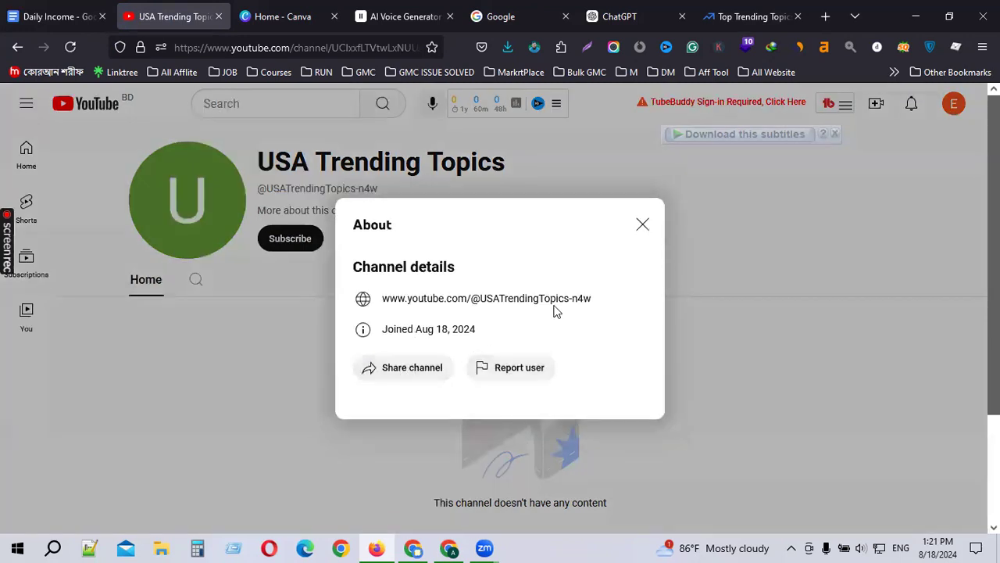
pyautogui.moveTo(382, 329); pyautogui.dragTo(455, 339)
pyautogui.click(500, 344)
pyautogui.click(641, 226)
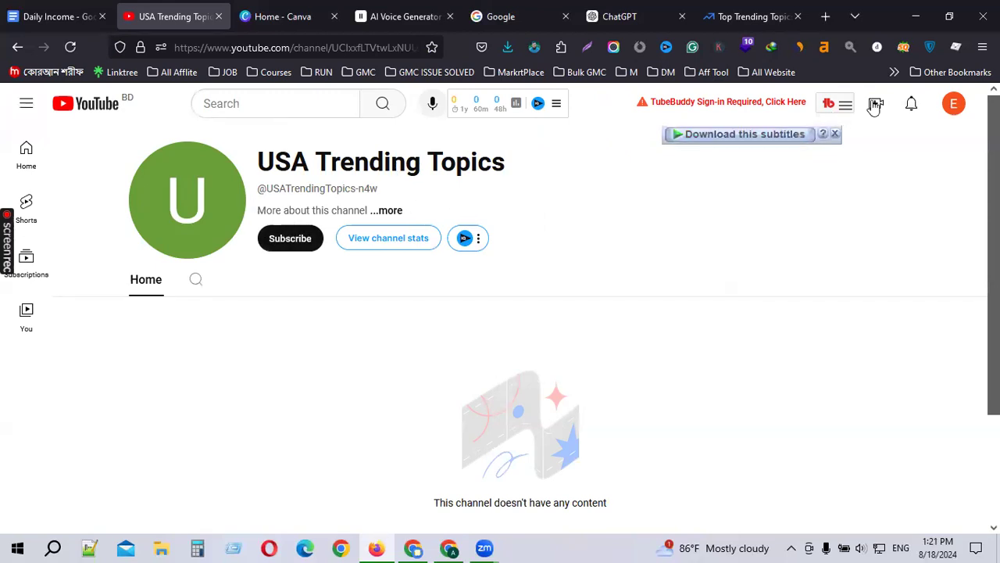
# Switch the account to the USA Trending Topics channel and open Customize channel.
pyautogui.click(955, 105)
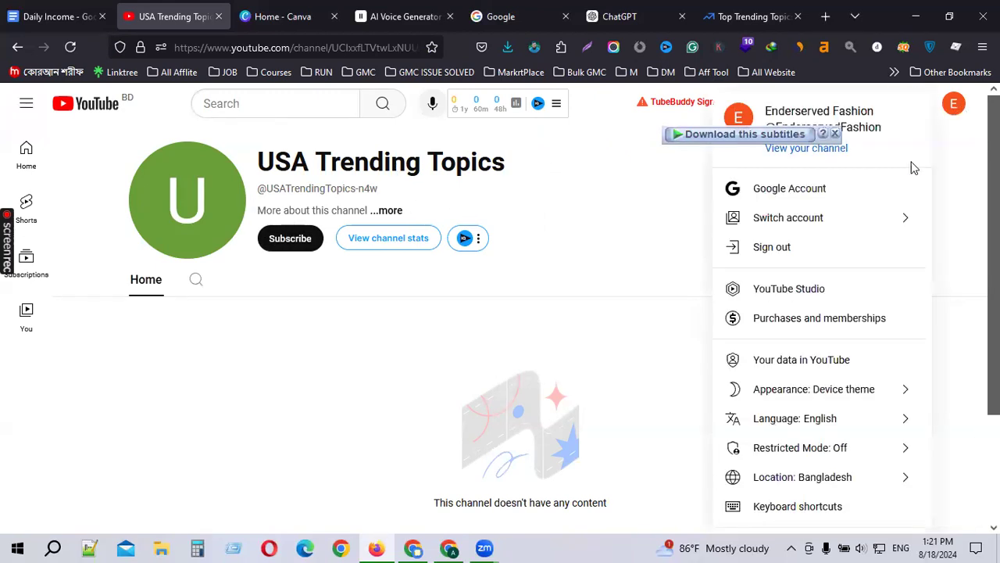
pyautogui.click(870, 225)
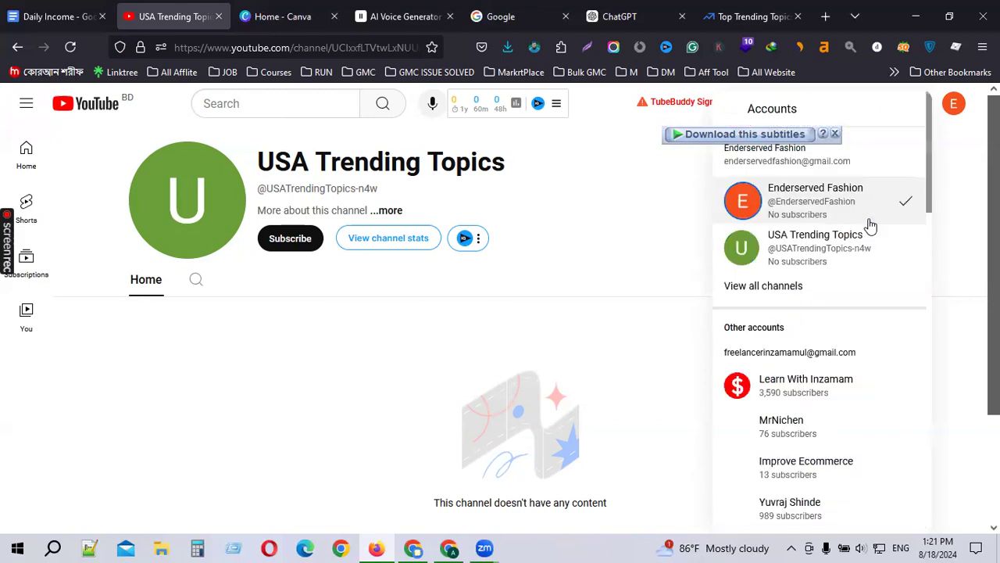
pyautogui.click(834, 260)
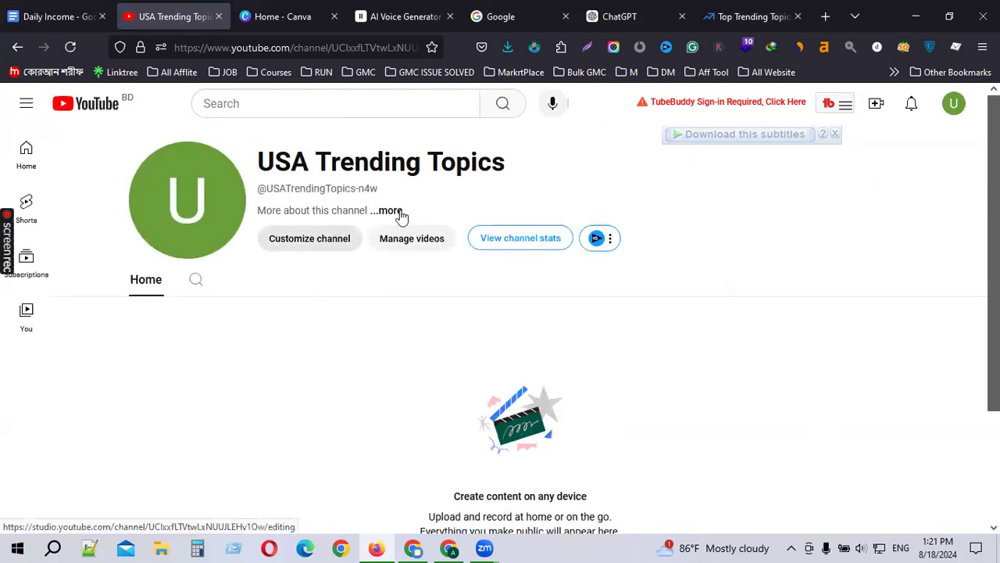
pyautogui.click(331, 239)
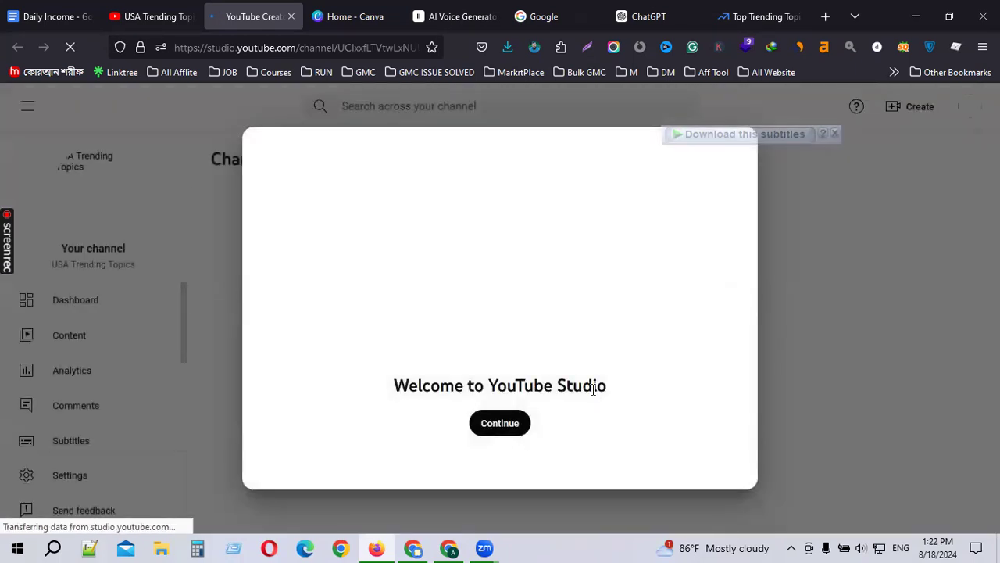
# Dismiss the YouTube Studio welcome screen and dark theme notice, and scroll the Layout settings.
pyautogui.tripleClick(598, 388)
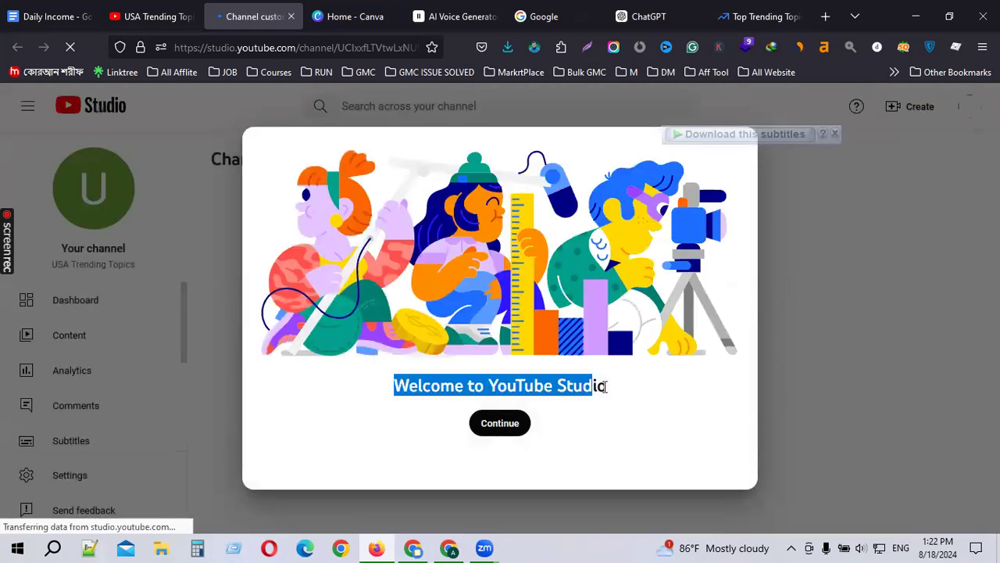
pyautogui.click(508, 428)
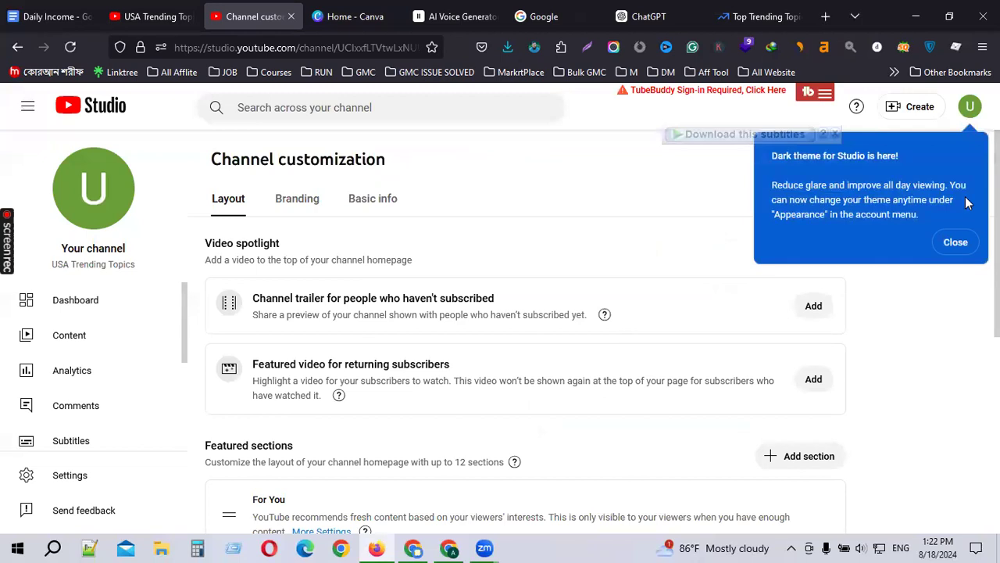
pyautogui.click(953, 243)
pyautogui.scroll(-4, 415, 232)
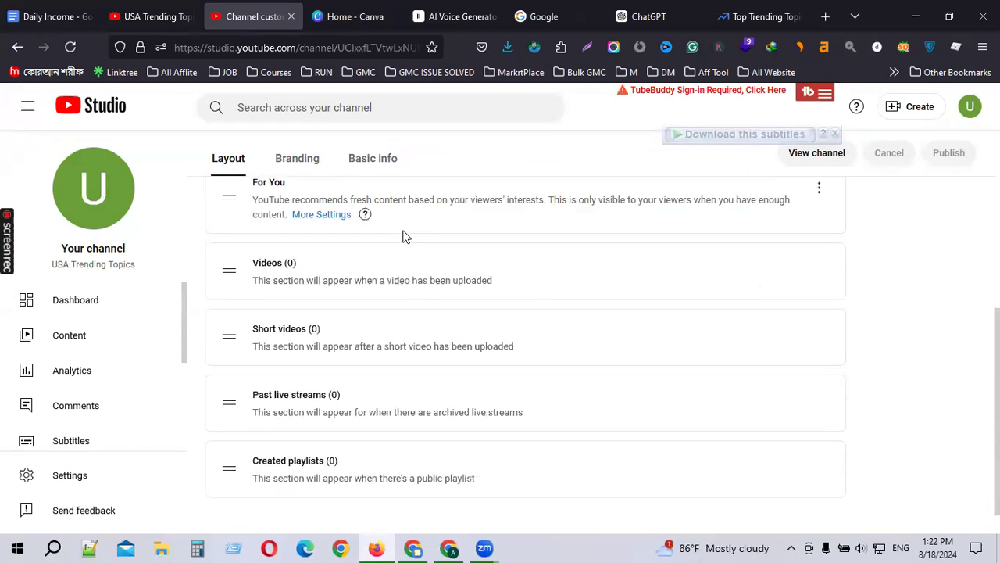
pyautogui.scroll(4, 499, 291)
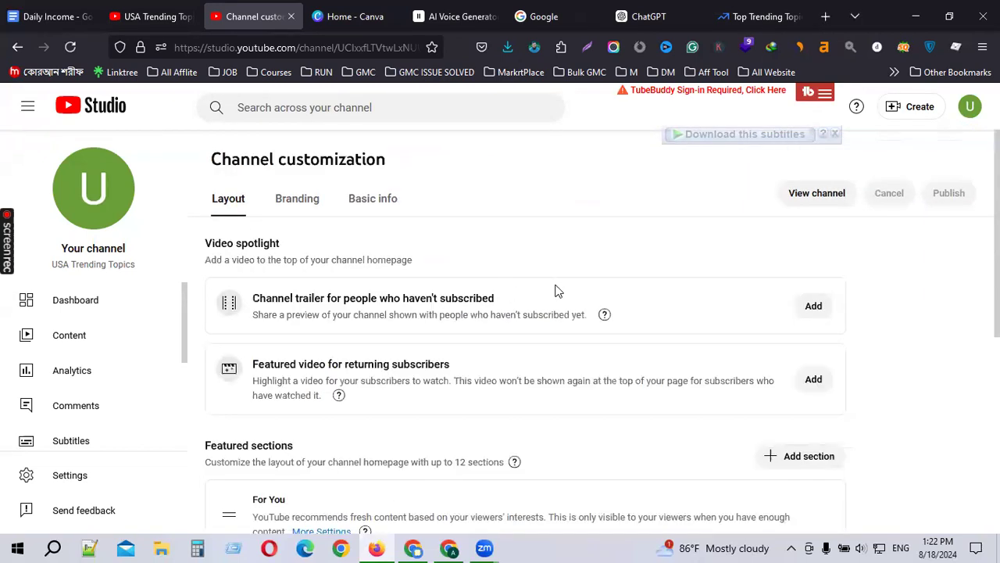
pyautogui.scroll(-3, 556, 289)
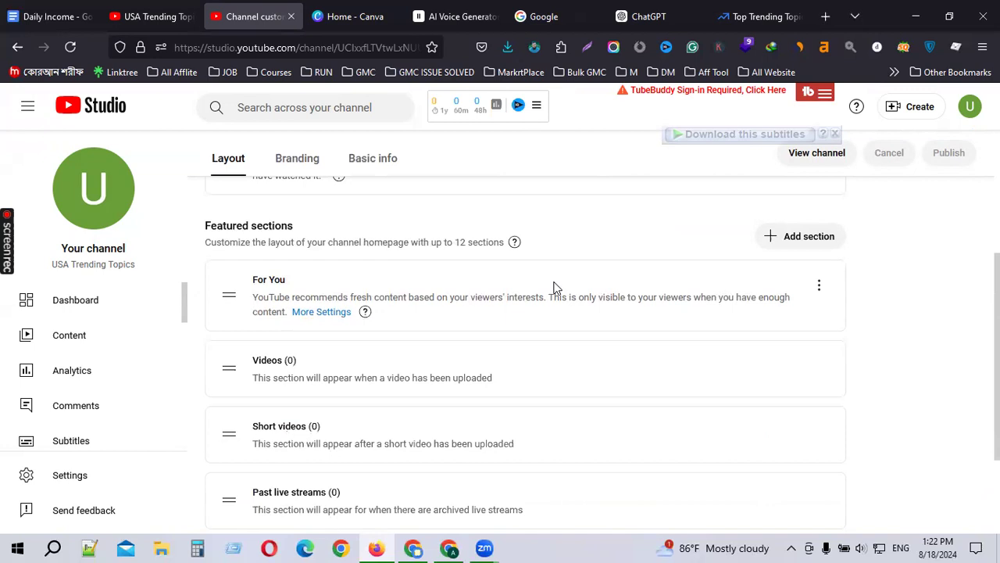
pyautogui.scroll(3, 554, 288)
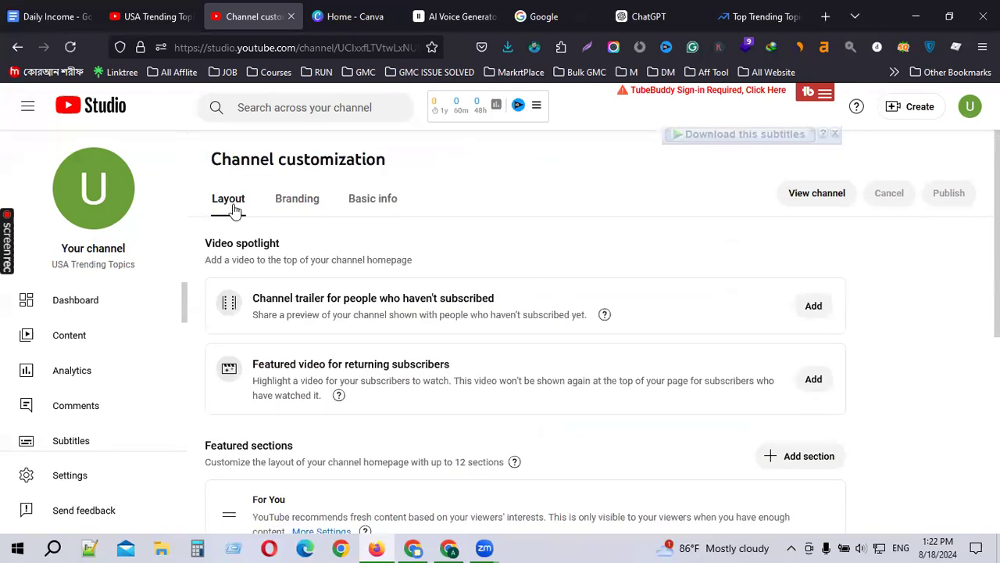
# Review the channel's Branding and Basic info settings, then go to Canva's home page.
pyautogui.click(295, 202)
pyautogui.click(375, 200)
pyautogui.click(300, 201)
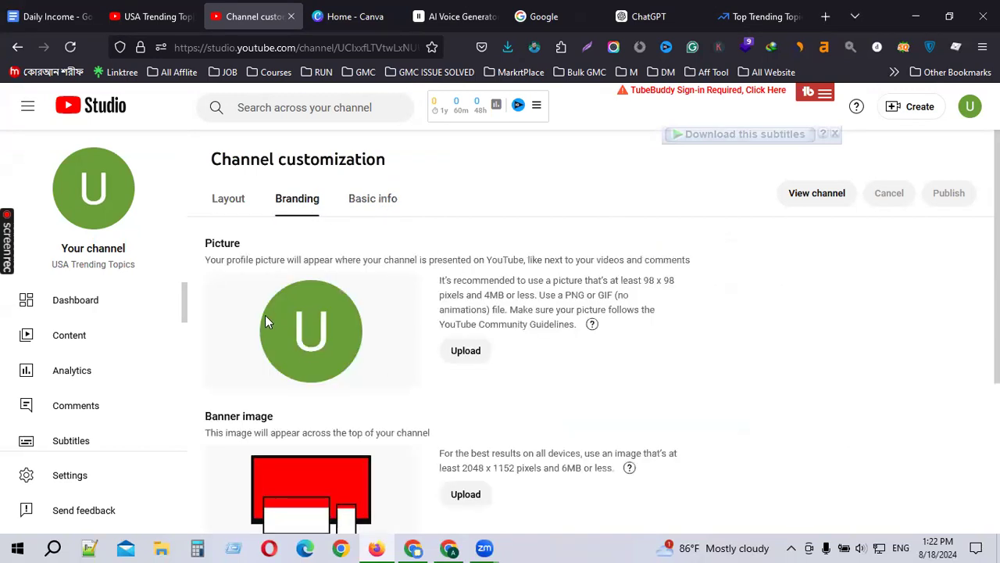
pyautogui.moveTo(205, 247); pyautogui.dragTo(272, 248)
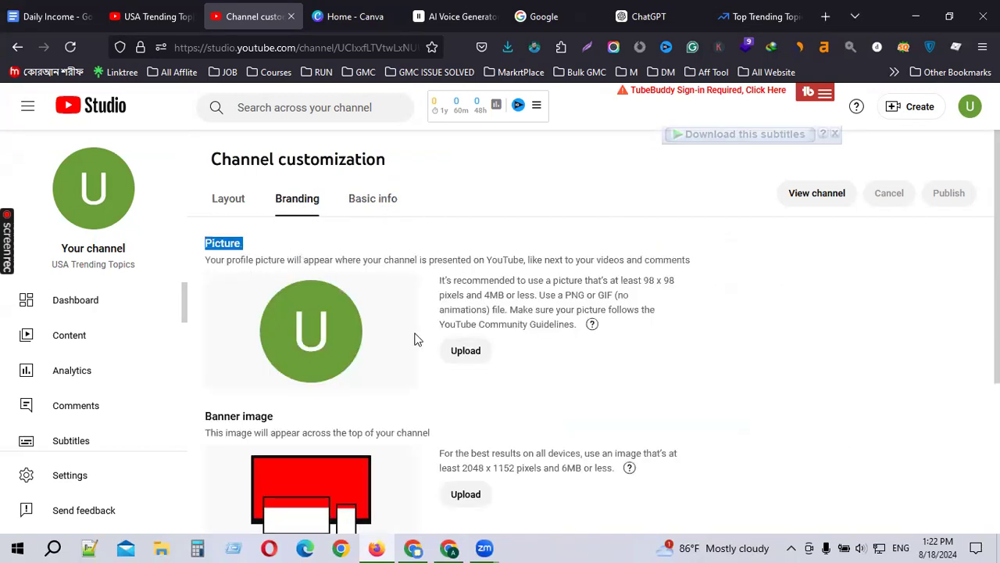
pyautogui.scroll(-3, 523, 338)
pyautogui.scroll(3, 516, 340)
pyautogui.click(354, 13)
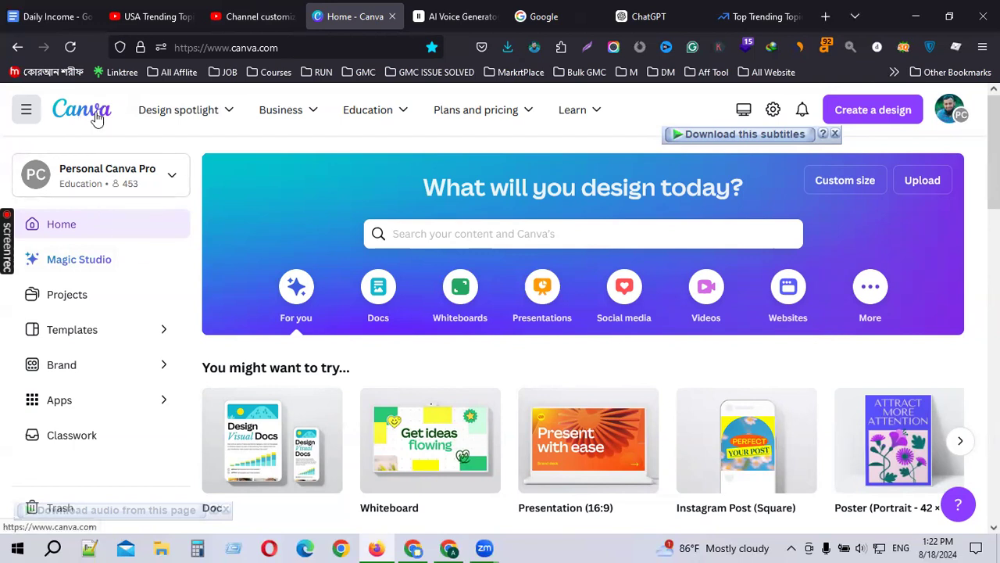
# Start a new blank Canva Logo design by searching for 'logo'.
pyautogui.click(888, 116)
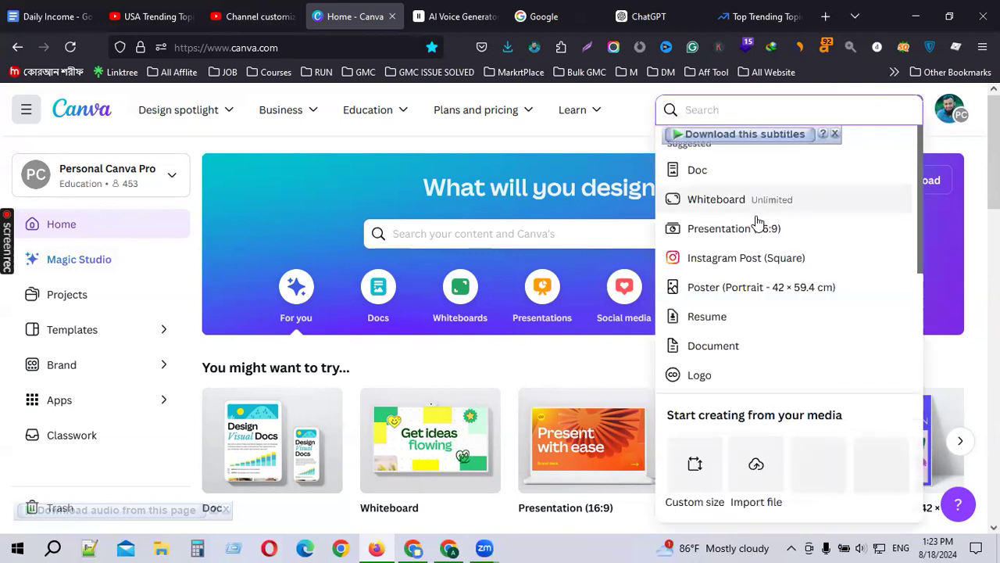
pyautogui.write('logo')
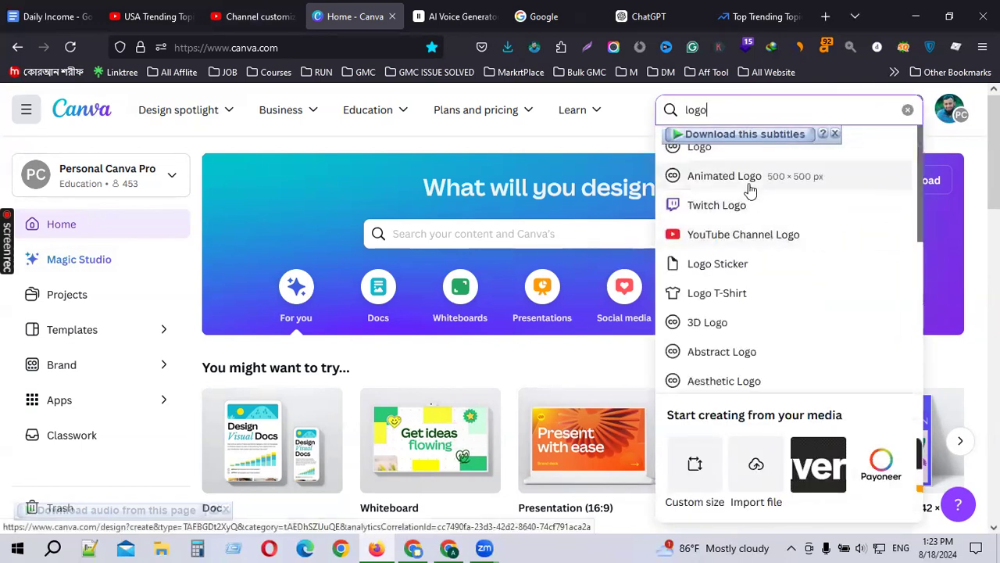
pyautogui.click(720, 160)
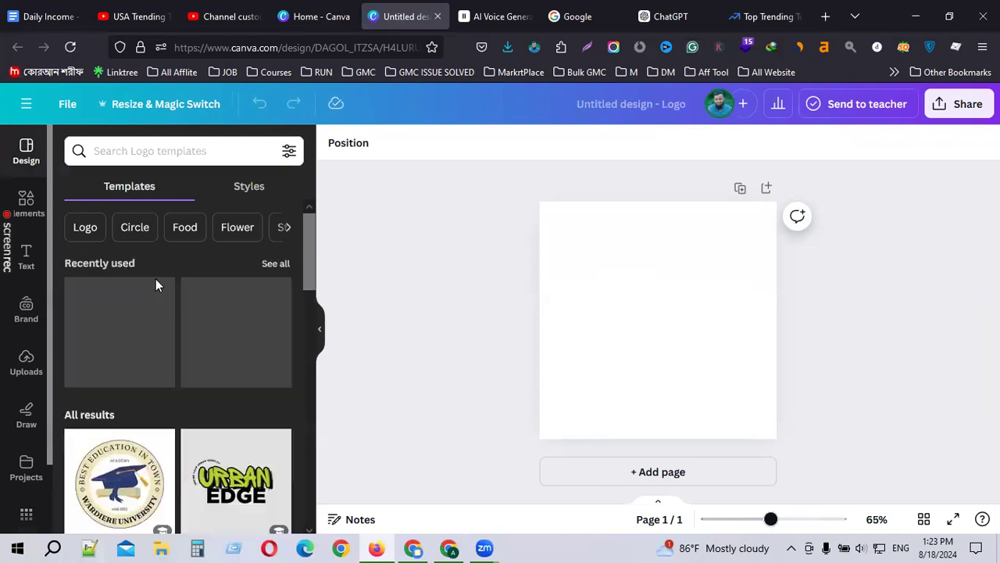
# Filter templates to logos and apply the black-and-blue Dragons E-Sport logo template.
pyautogui.click(88, 231)
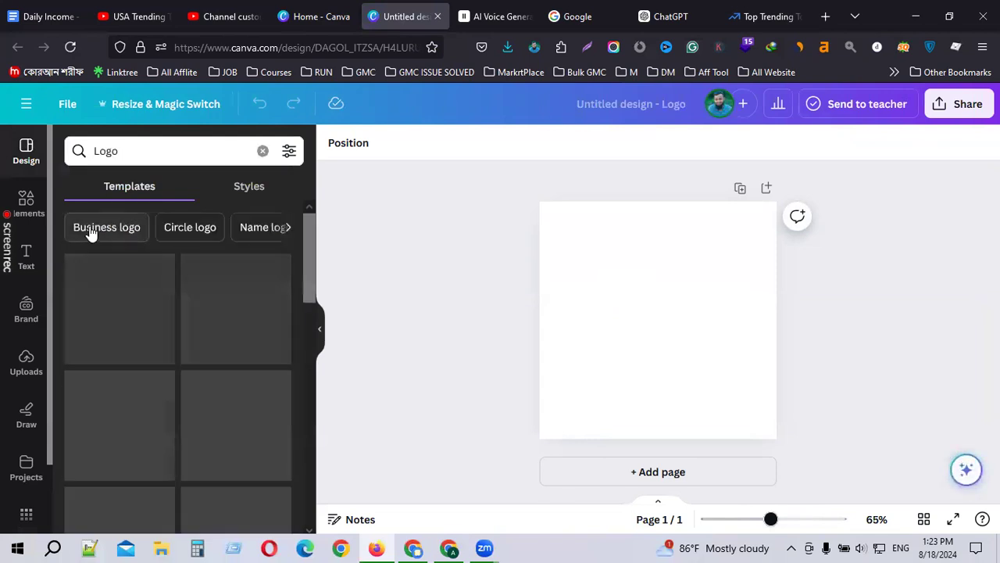
pyautogui.scroll(-2, 225, 292)
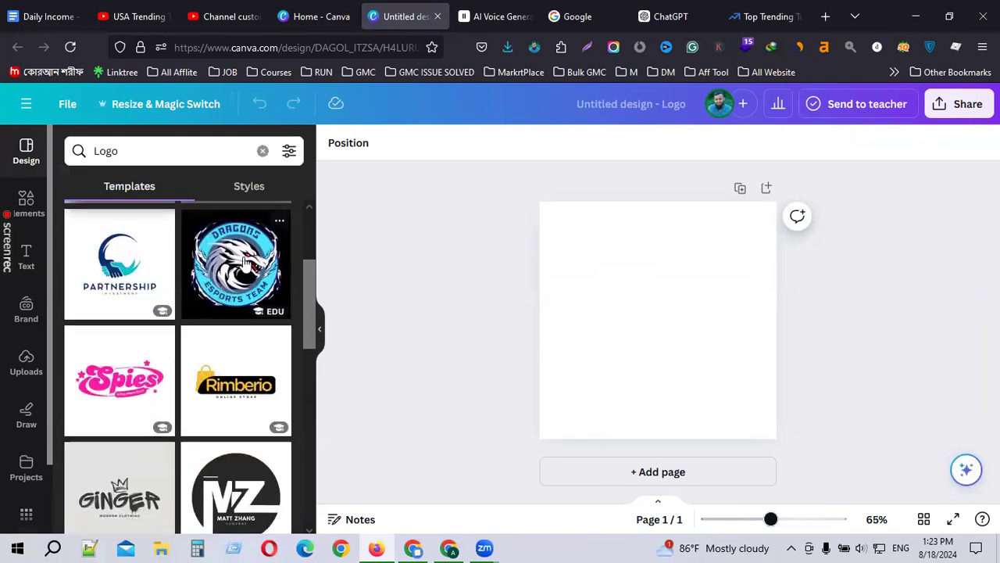
pyautogui.scroll(-2, 234, 336)
pyautogui.scroll(-2, 234, 341)
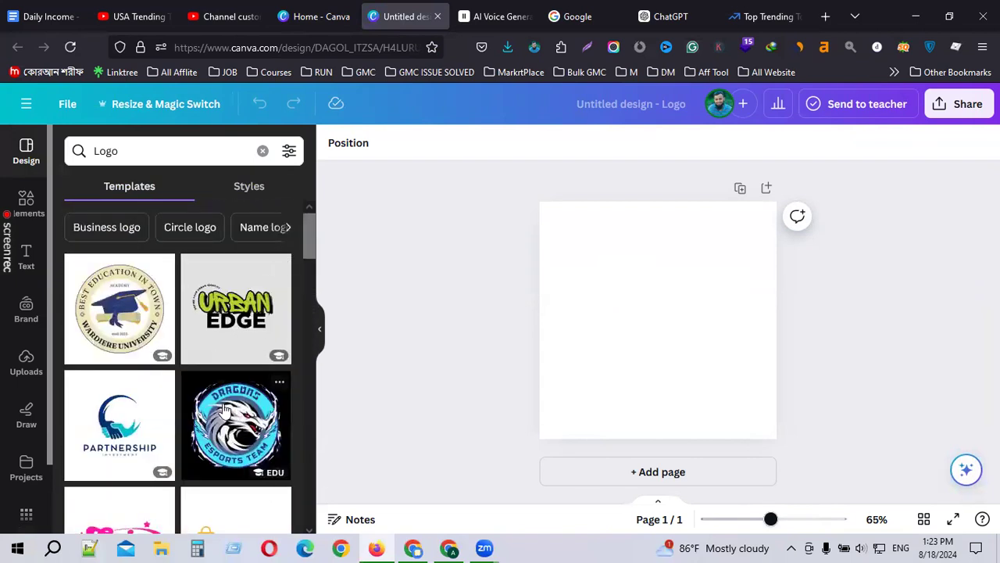
pyautogui.click(237, 434)
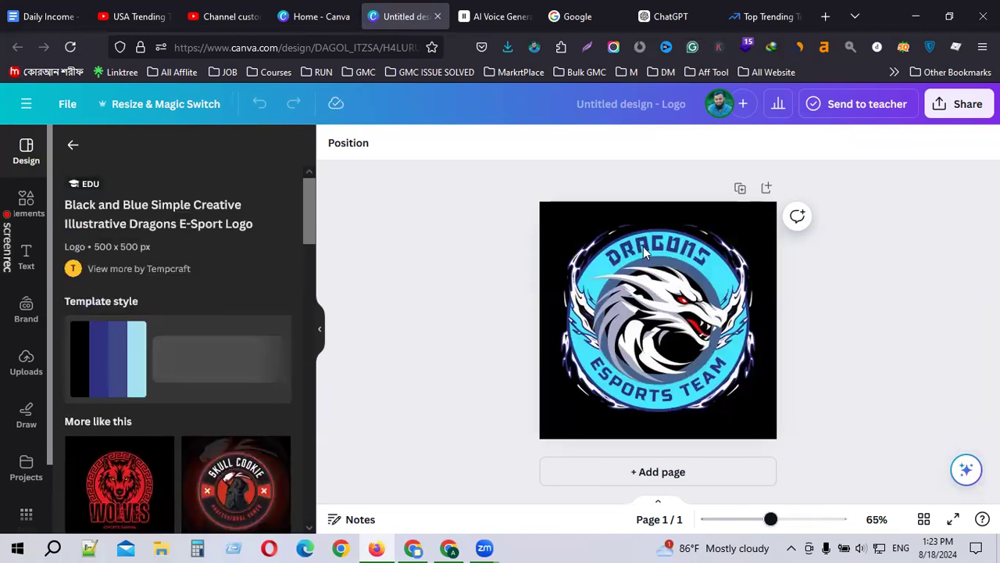
# Copy the channel title 'USA Trending Topics' from the YouTube channel page.
pyautogui.click(312, 17)
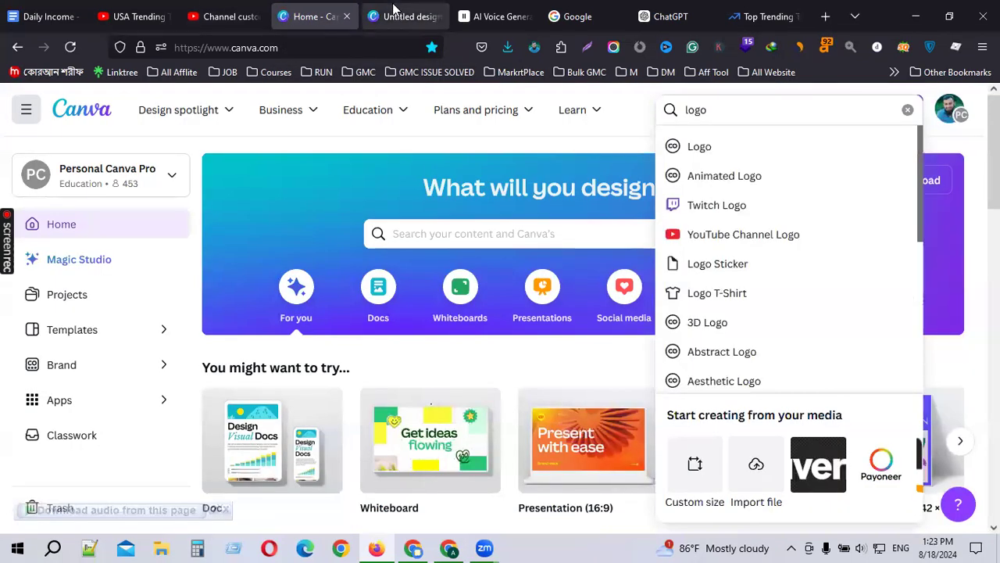
pyautogui.click(135, 16)
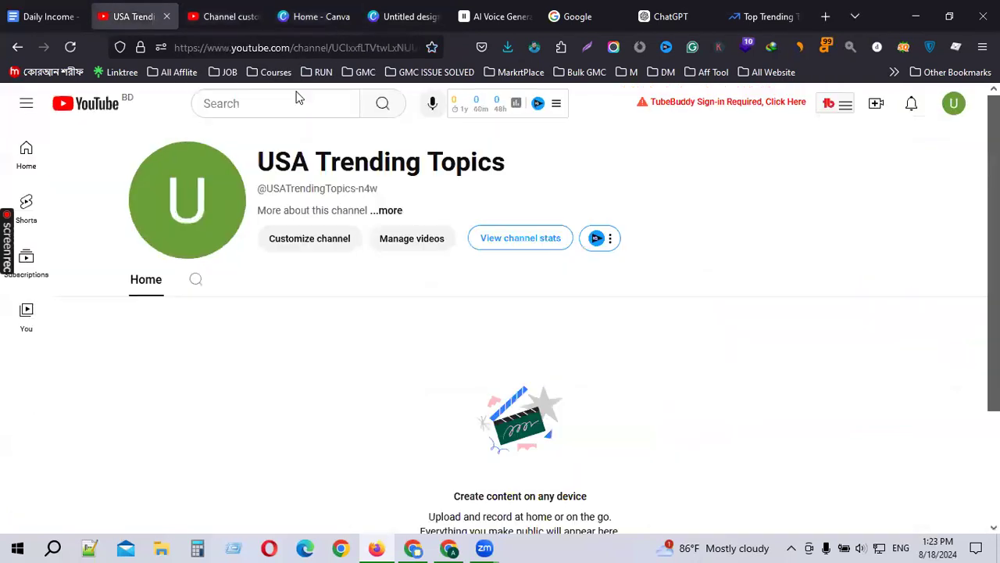
pyautogui.moveTo(492, 164); pyautogui.dragTo(259, 168)
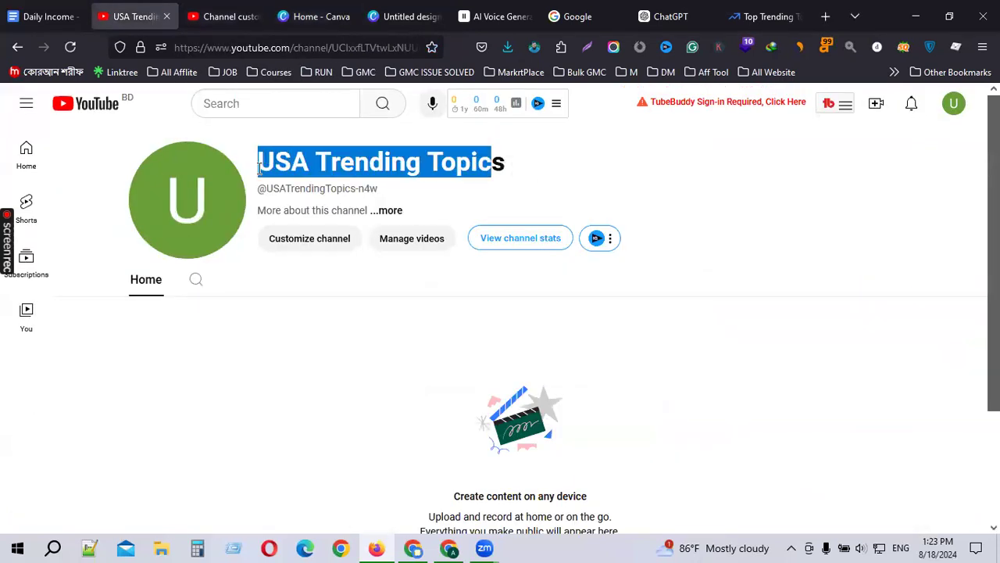
pyautogui.click(502, 186)
pyautogui.moveTo(517, 166); pyautogui.dragTo(241, 164)
pyautogui.click(404, 16)
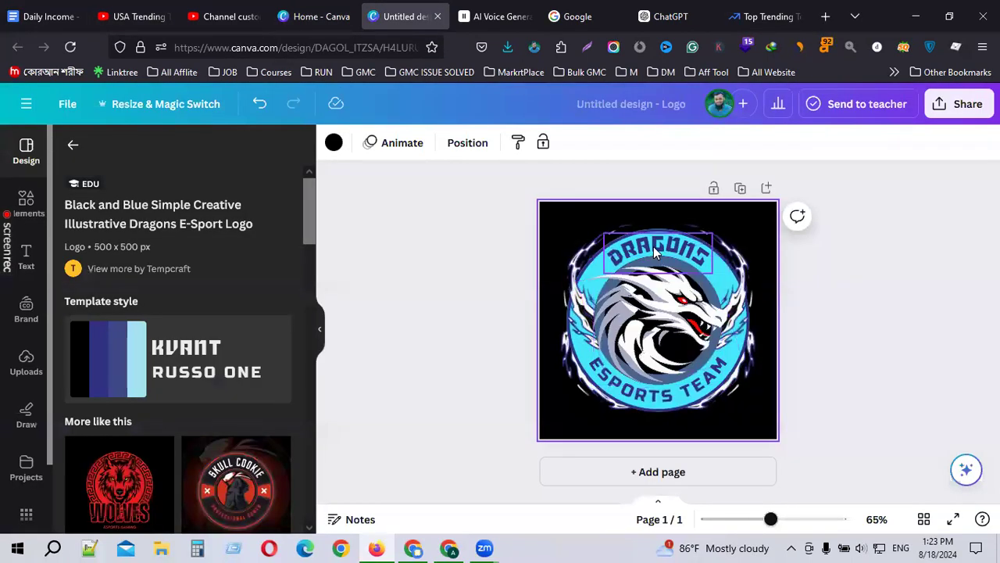
# Replace the logo text DRAGONS with USA and ESPORTS TEAM with TRENDING TOPICS.
pyautogui.click(653, 246)
pyautogui.click(655, 245)
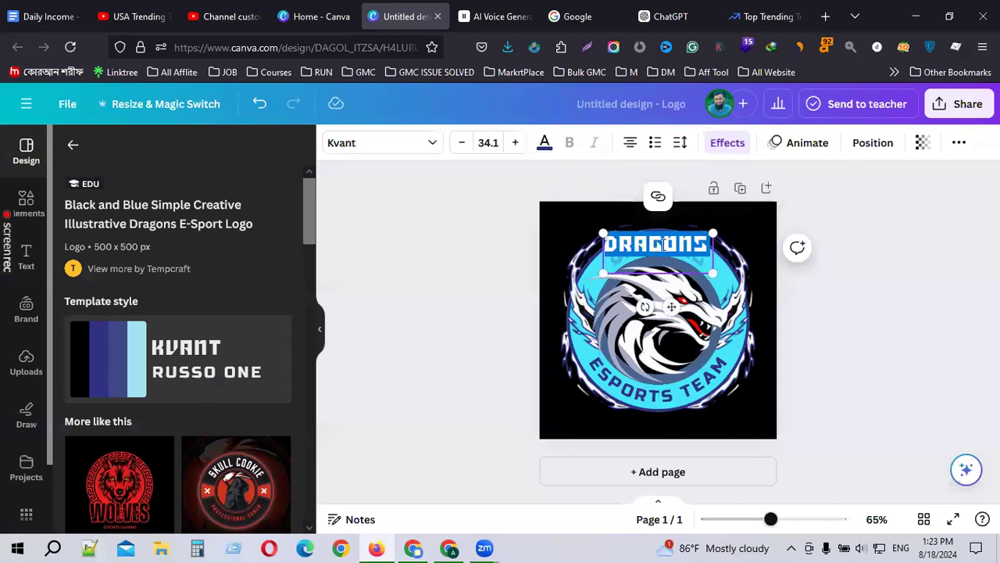
pyautogui.write('USA')
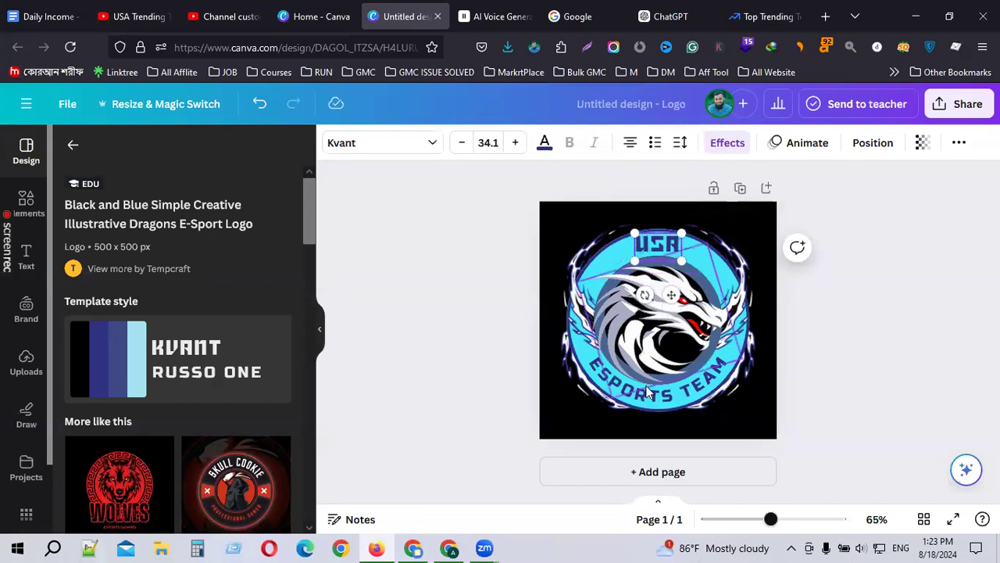
pyautogui.click(652, 391)
pyautogui.click(653, 391)
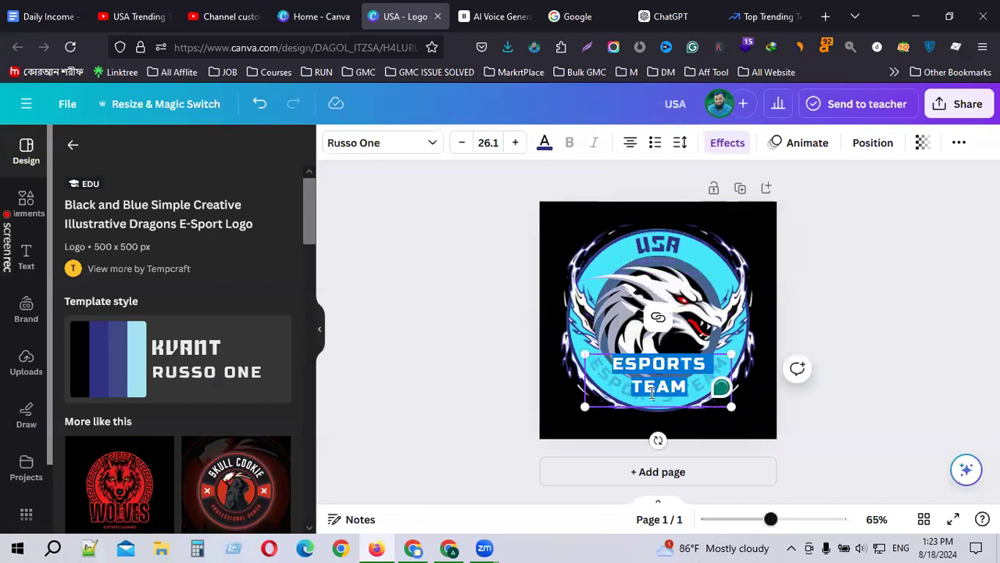
pyautogui.write('USA TRENDING TOPICS')
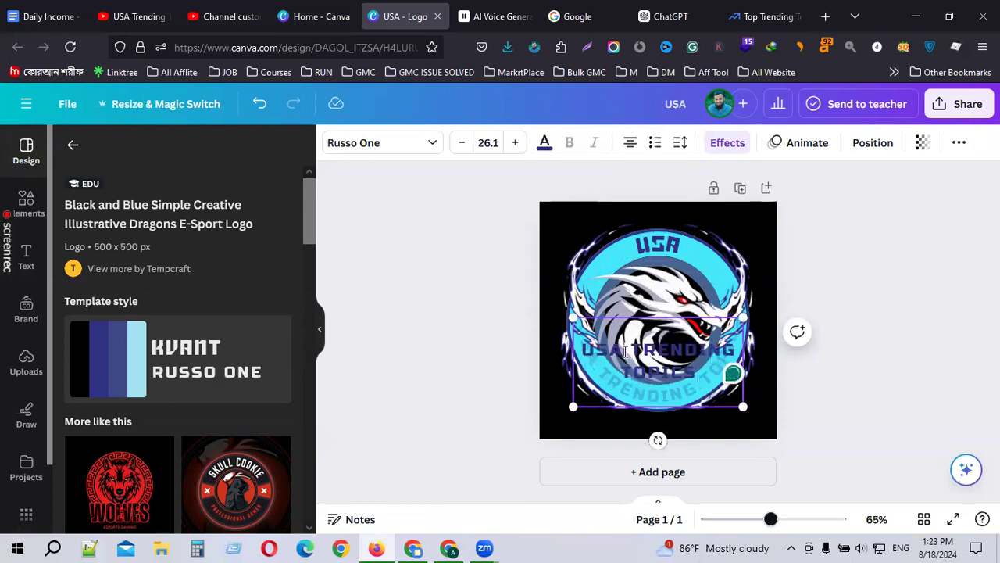
pyautogui.click(637, 349)
pyautogui.press('BackSpace')
pyautogui.press('BackSpace')
pyautogui.press('BackSpace')
pyautogui.press('BackSpace')
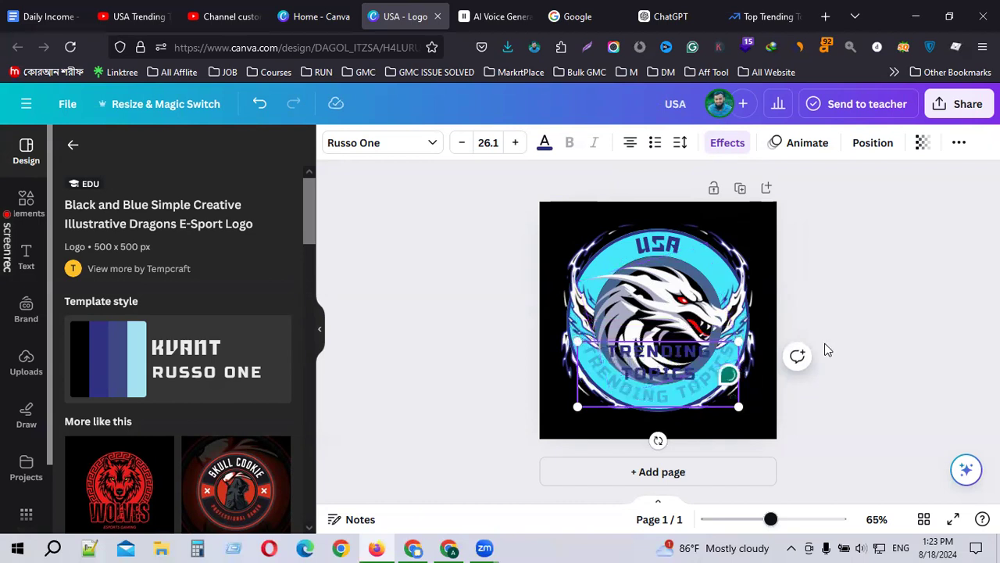
pyautogui.click(821, 382)
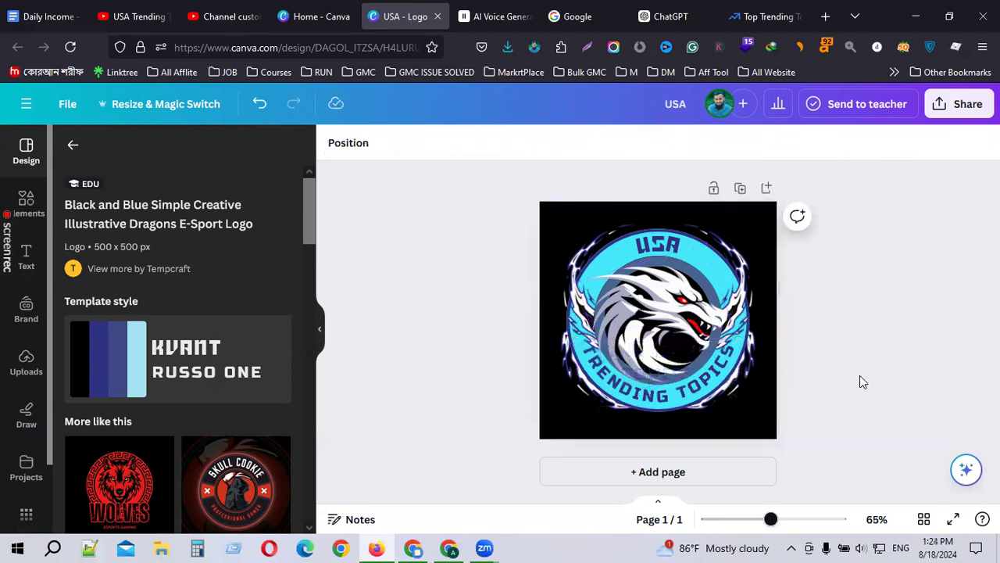
# Move the curved TRENDING TOPICS text onto the lower dragon badge ring.
pyautogui.click(637, 395)
pyautogui.moveTo(637, 394); pyautogui.dragTo(693, 380)
pyautogui.click(585, 321)
pyautogui.press('Escape')
pyautogui.click(658, 400)
pyautogui.click(658, 400)
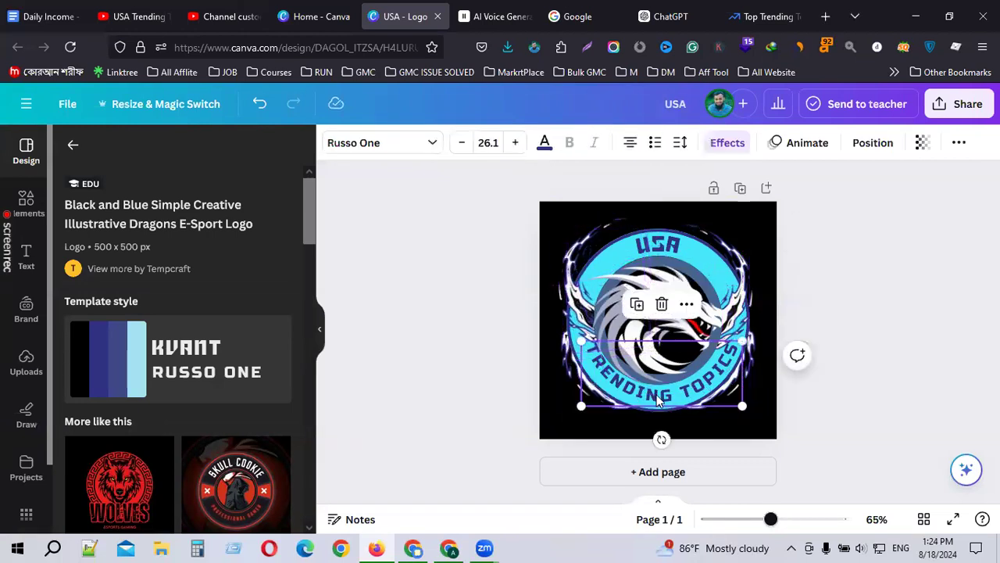
pyautogui.click(707, 359)
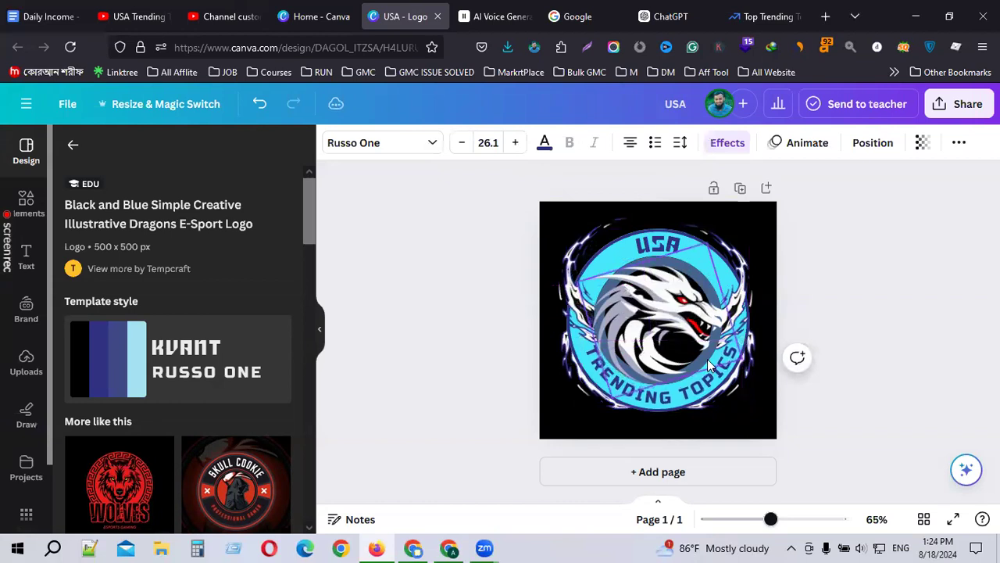
pyautogui.press('Escape')
pyautogui.click(886, 305)
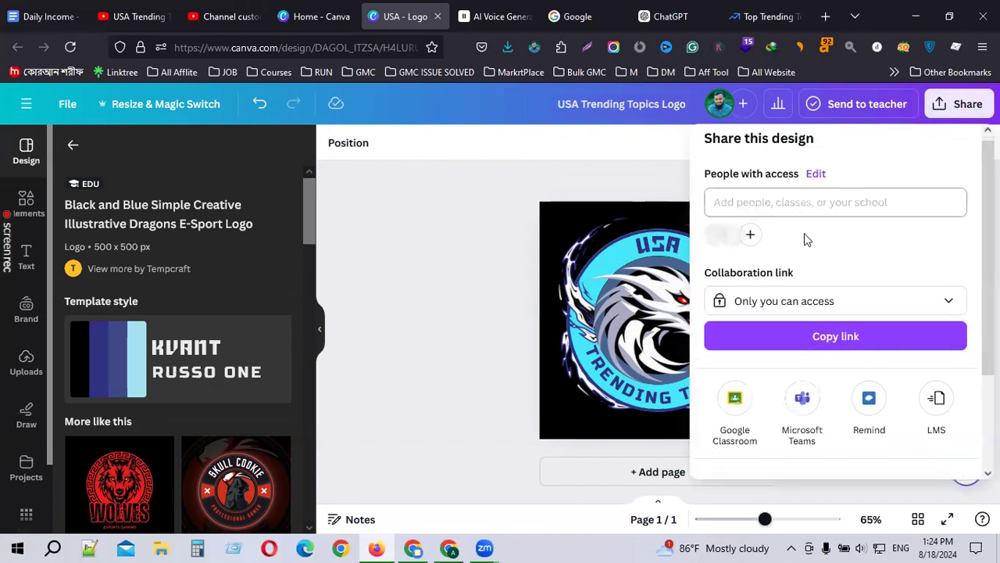
# Download the logo as a transparent-background PNG, 'USA Trending Topics Logo', into Downloads.
pyautogui.scroll(-3, 806, 313)
pyautogui.click(778, 360)
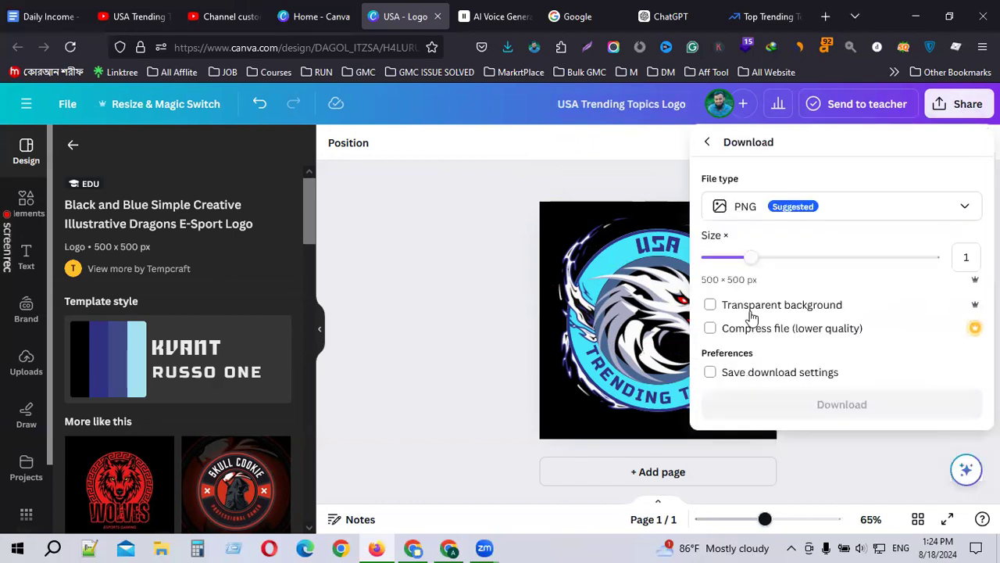
pyautogui.click(710, 305)
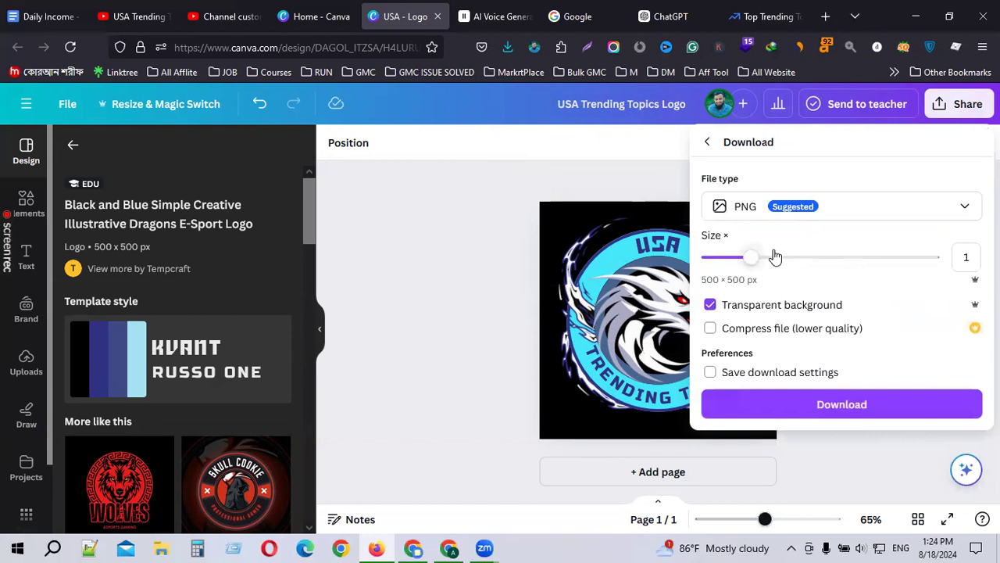
pyautogui.click(897, 408)
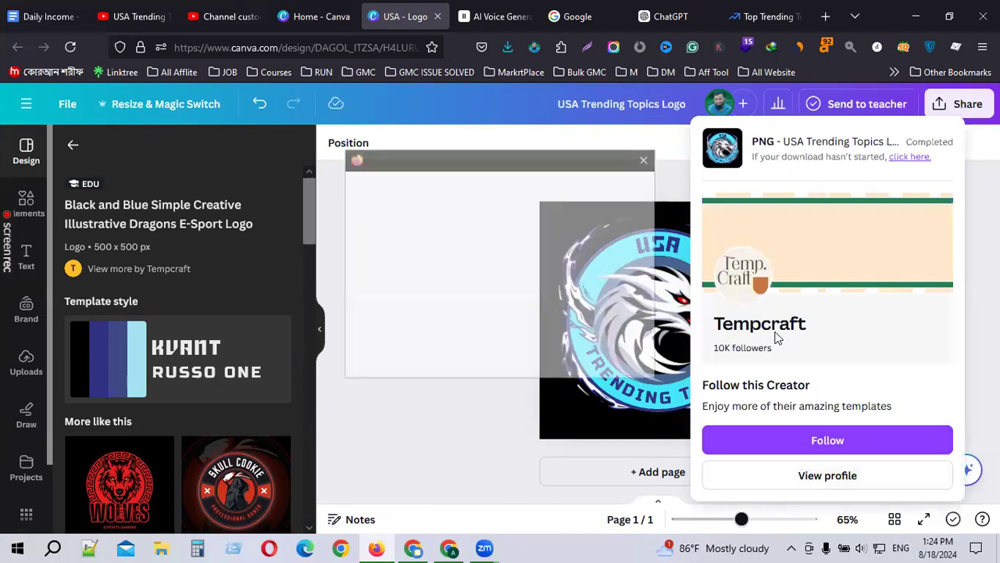
pyautogui.click(568, 361)
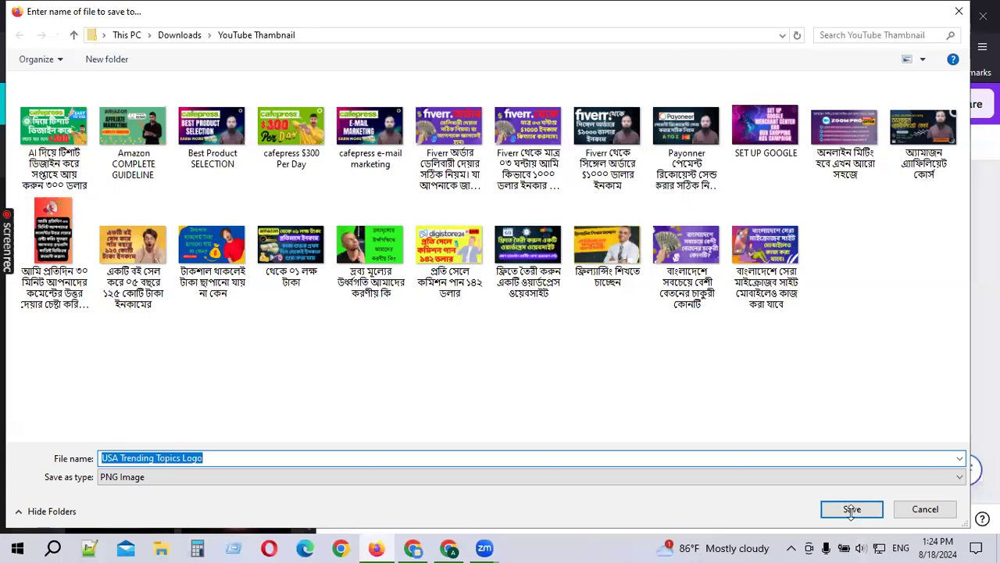
pyautogui.click(188, 35)
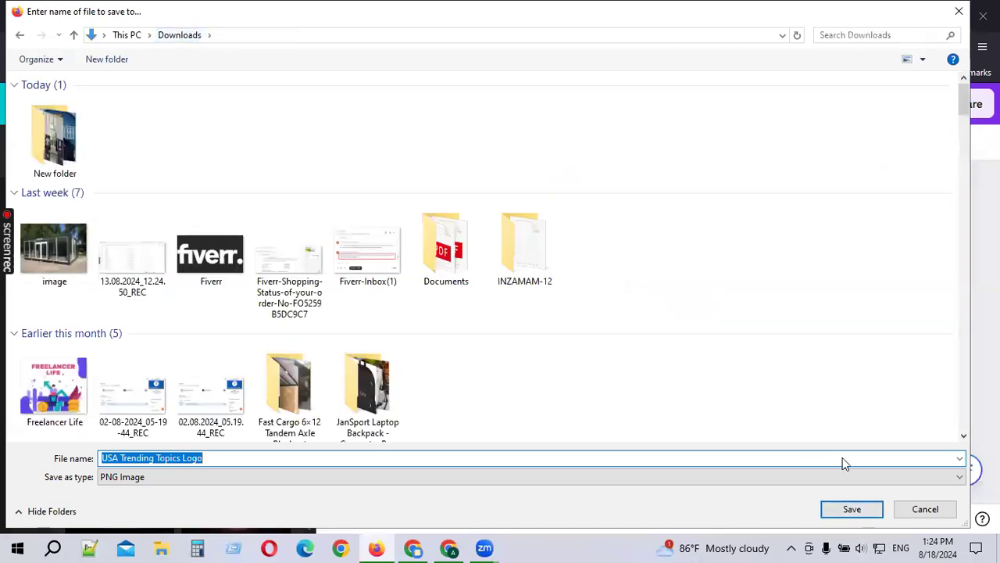
pyautogui.press('Return')
# Upload 'USA Trending Topics Logo' from Downloads as the channel profile picture.
pyautogui.click(233, 8)
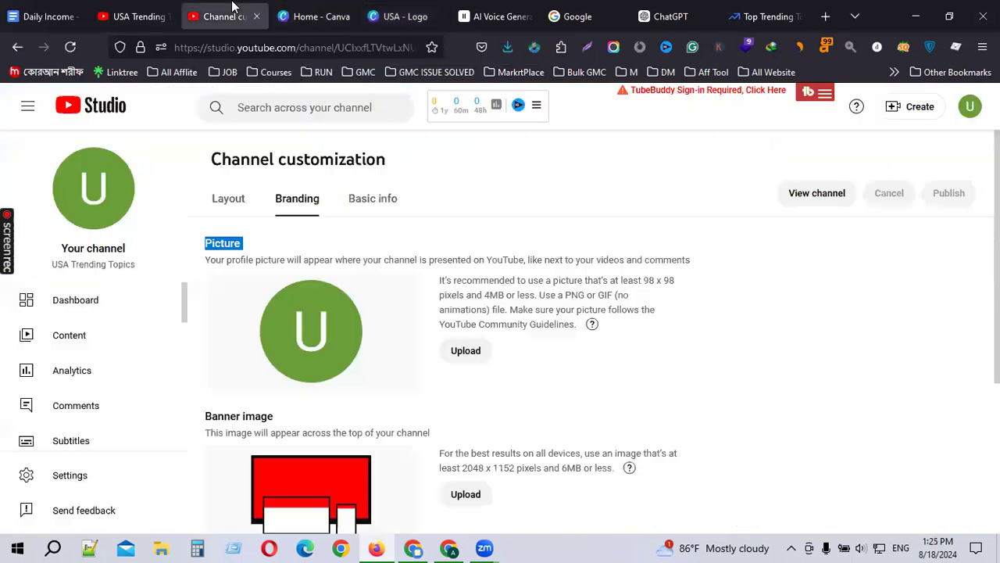
pyautogui.click(478, 353)
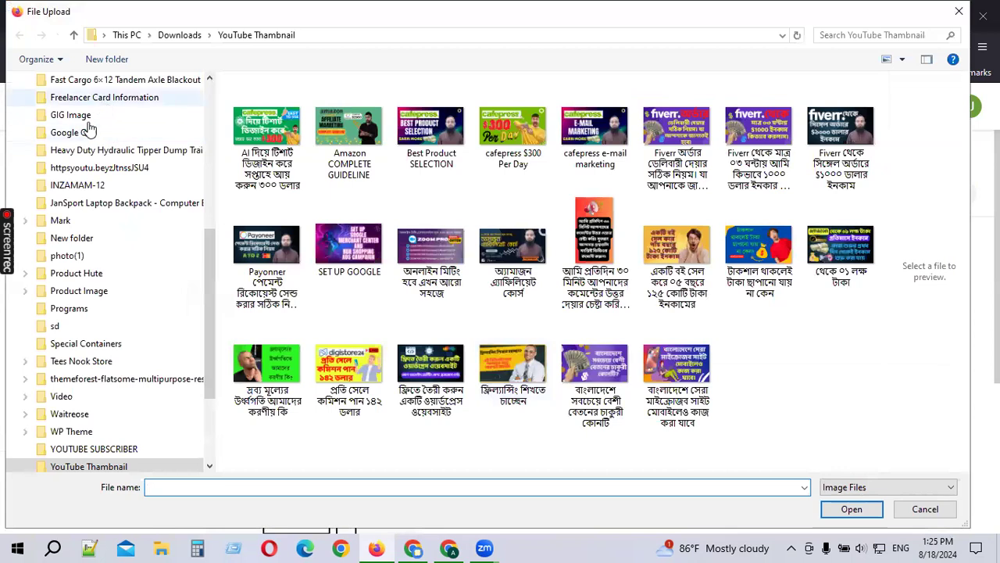
pyautogui.scroll(5, 78, 148)
pyautogui.scroll(3, 78, 148)
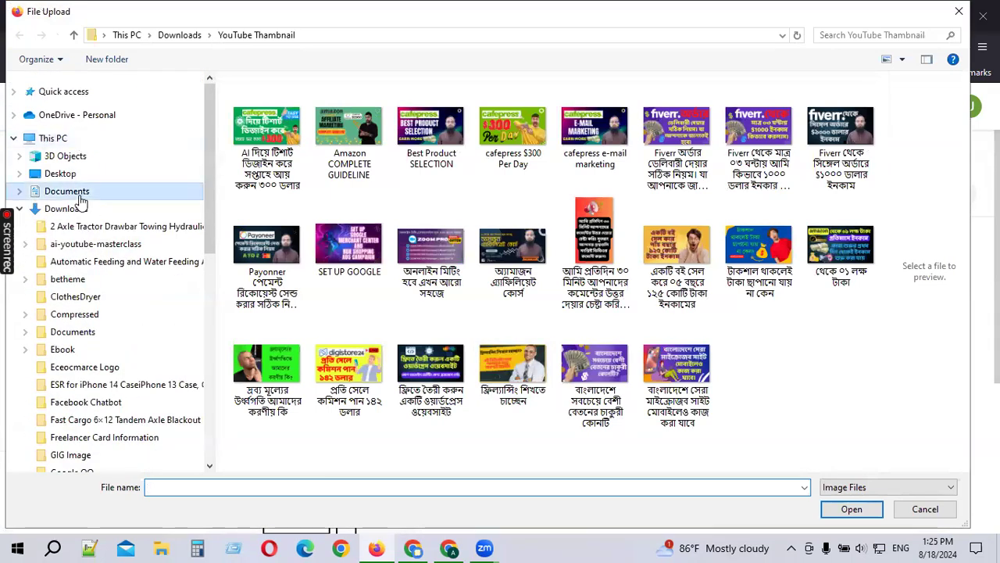
pyautogui.click(78, 193)
pyautogui.click(67, 209)
pyautogui.click(266, 137)
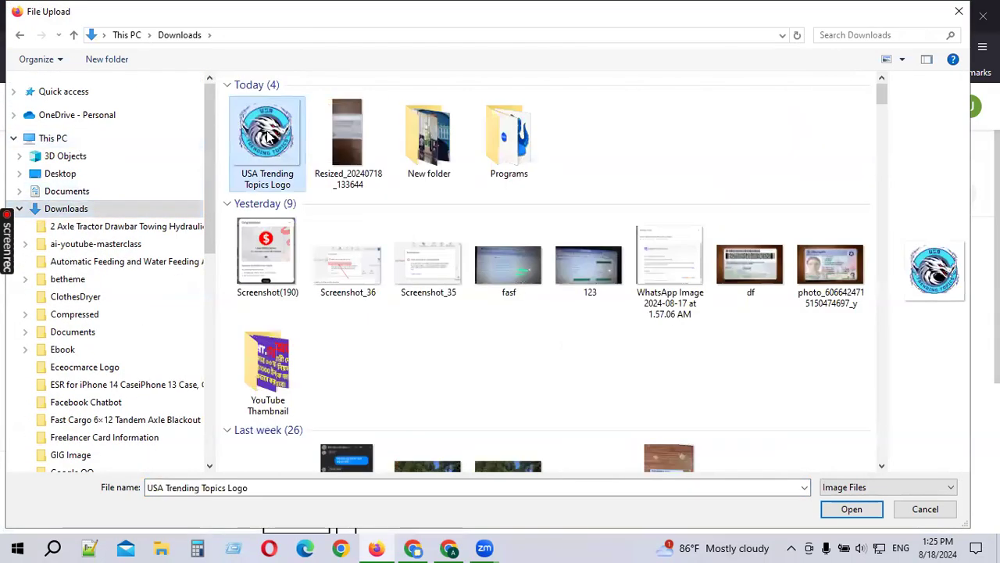
pyautogui.click(852, 509)
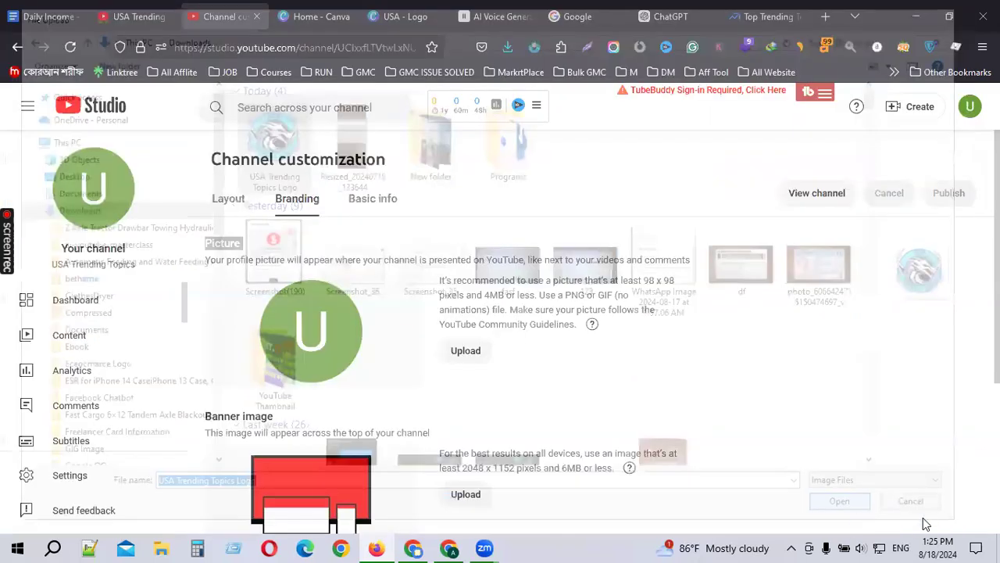
# Accept the logo crop so it becomes the profile picture, then go back to Canva.
pyautogui.scroll(3, 562, 306)
pyautogui.scroll(-3, 588, 323)
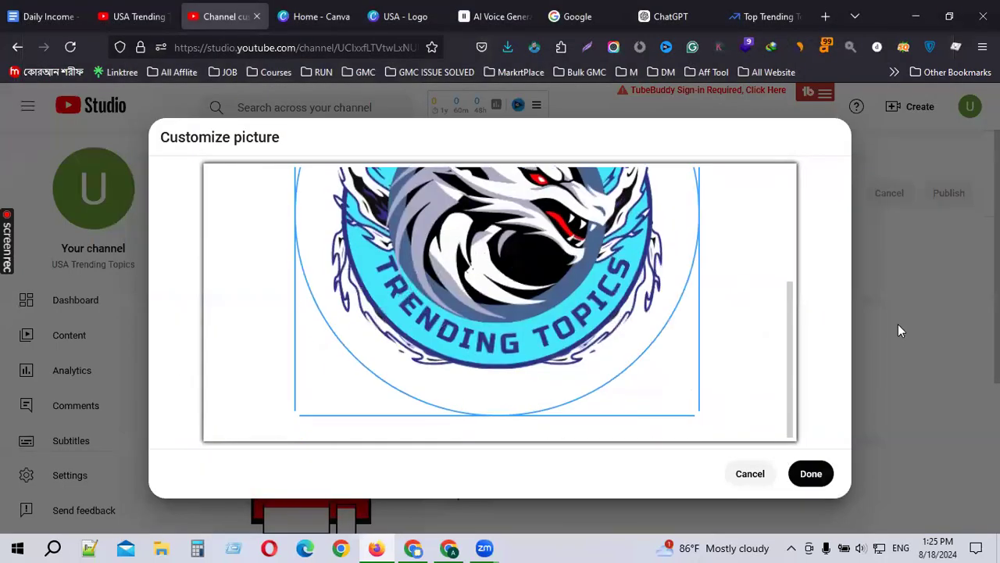
pyautogui.click(816, 474)
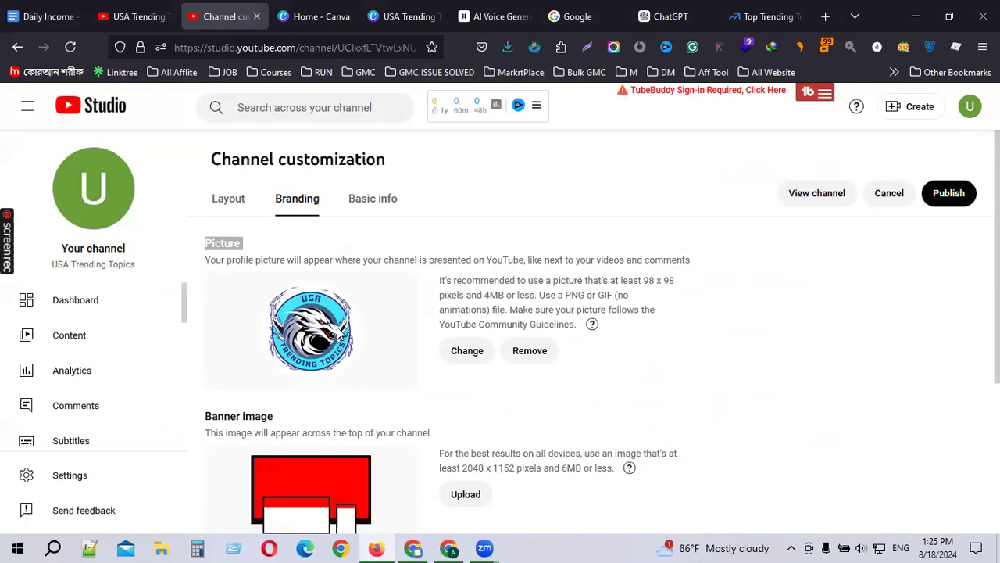
pyautogui.scroll(-2, 313, 344)
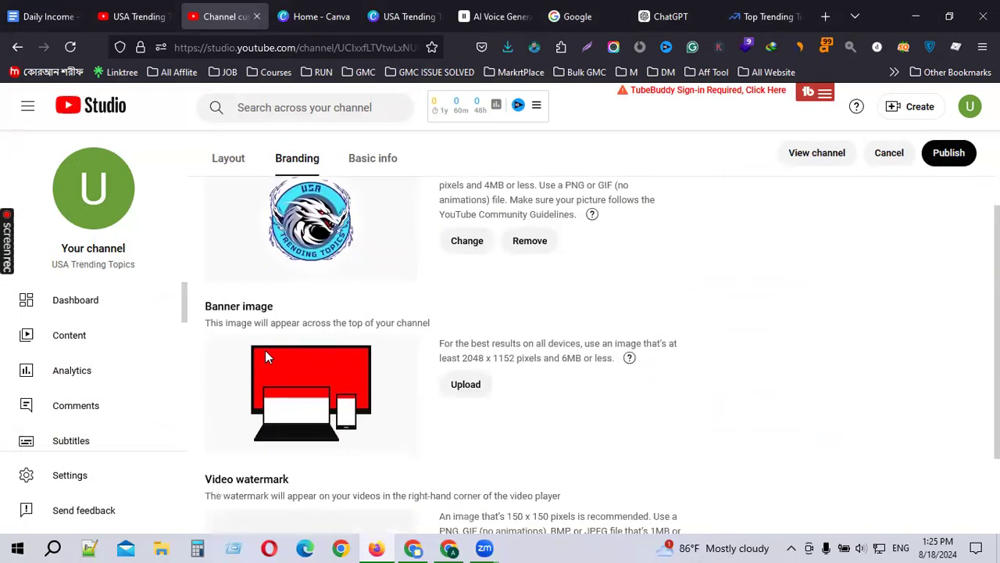
pyautogui.moveTo(201, 312); pyautogui.dragTo(285, 309)
pyautogui.click(285, 310)
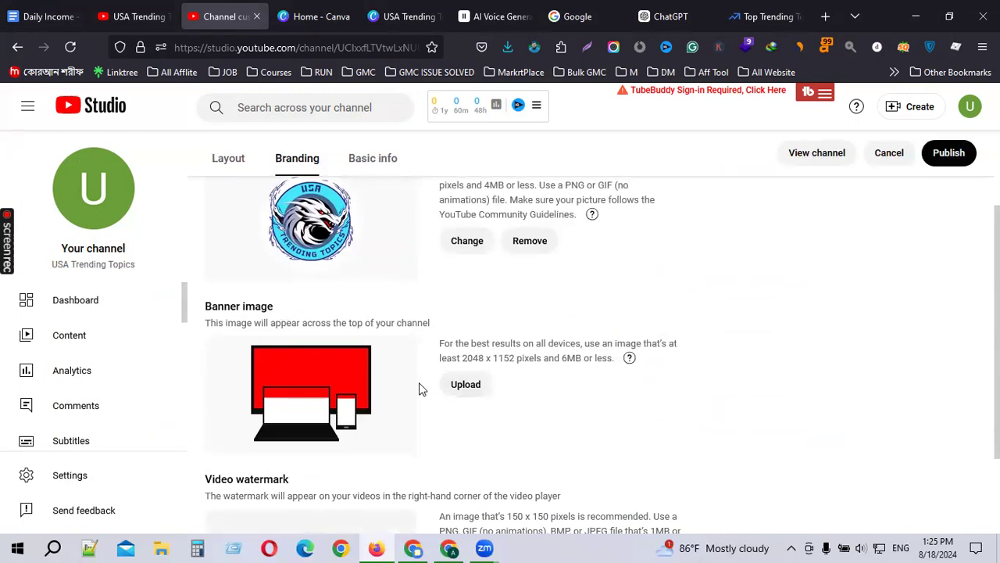
pyautogui.click(391, 14)
# Search Canva for 'YouTube Banner' and create a new blank YouTube Banner design.
pyautogui.click(328, 16)
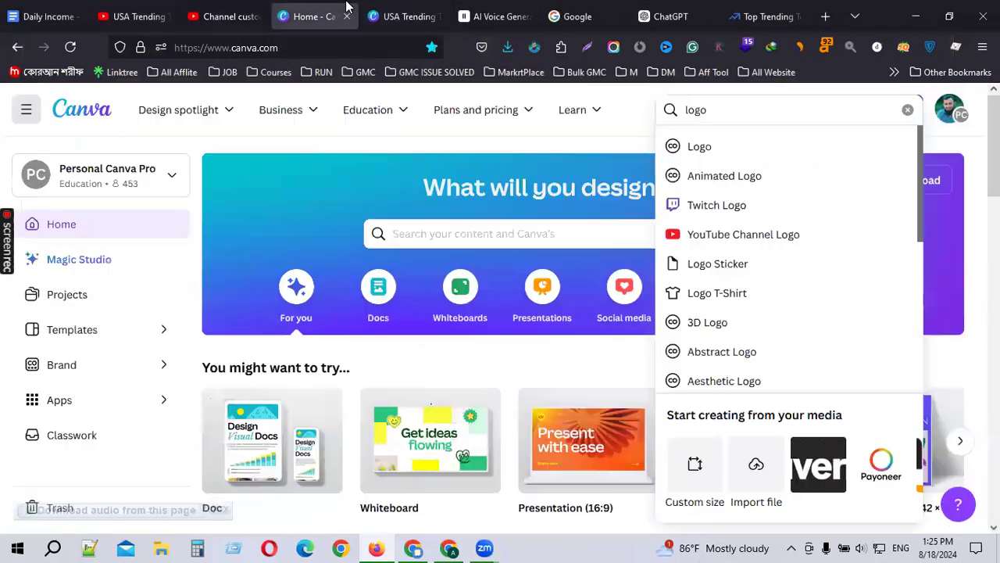
pyautogui.doubleClick(767, 107)
pyautogui.moveTo(558, 115)
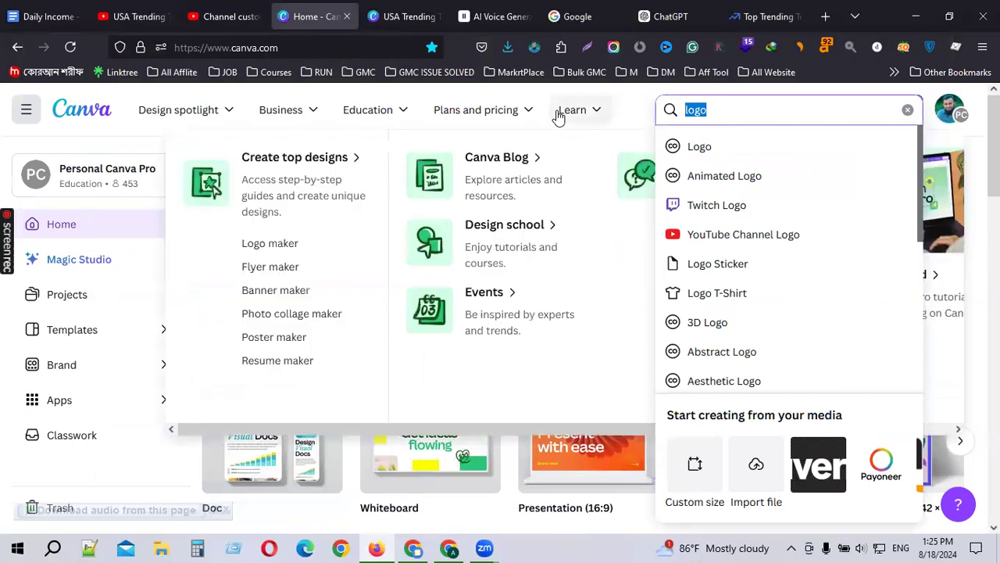
pyautogui.write('YouT')
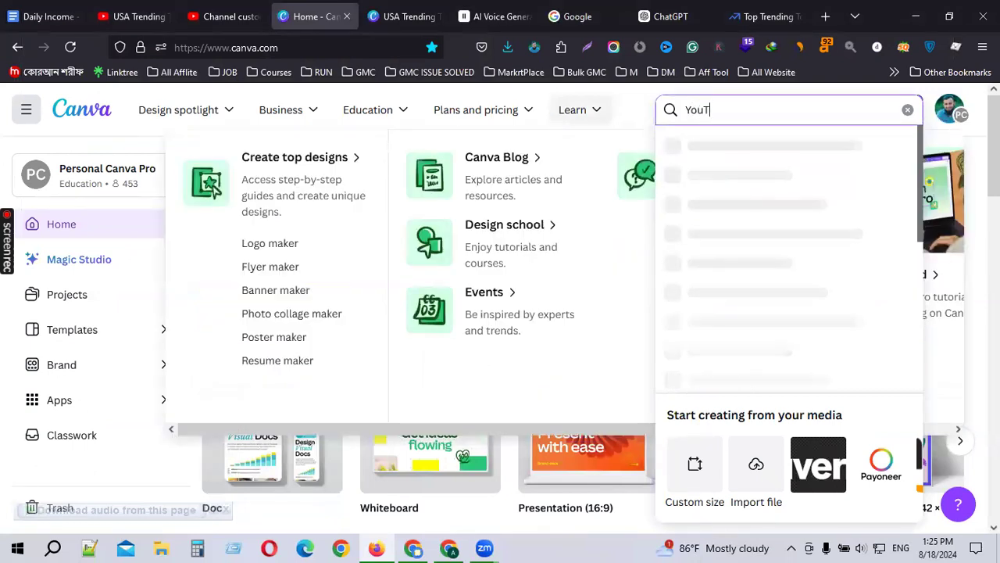
pyautogui.write('ube Na')
pyautogui.press('BackSpace')
pyautogui.press('BackSpace')
pyautogui.press('BackSpace')
pyautogui.write('Bana')
pyautogui.press('BackSpace')
pyautogui.press('BackSpace')
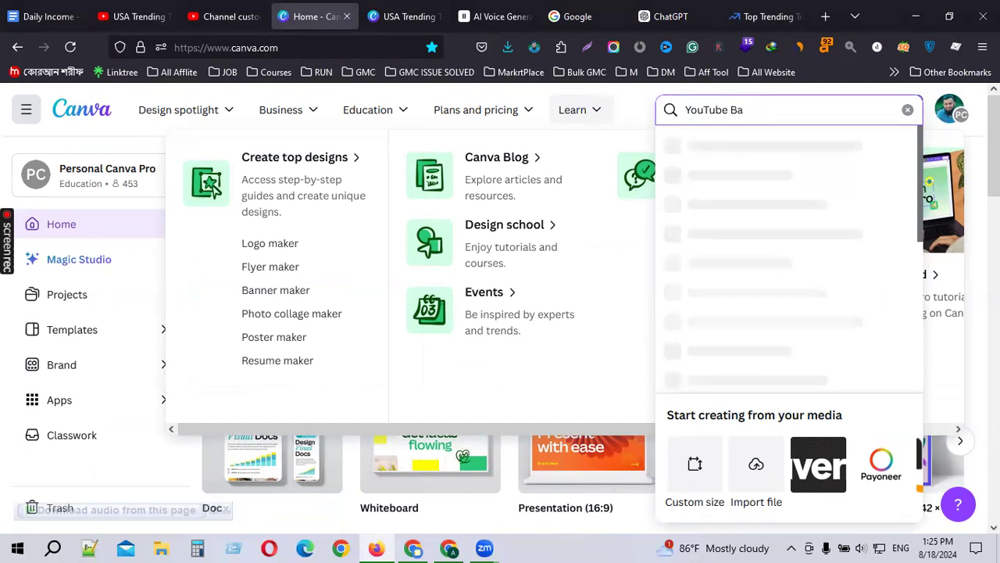
pyautogui.click(774, 153)
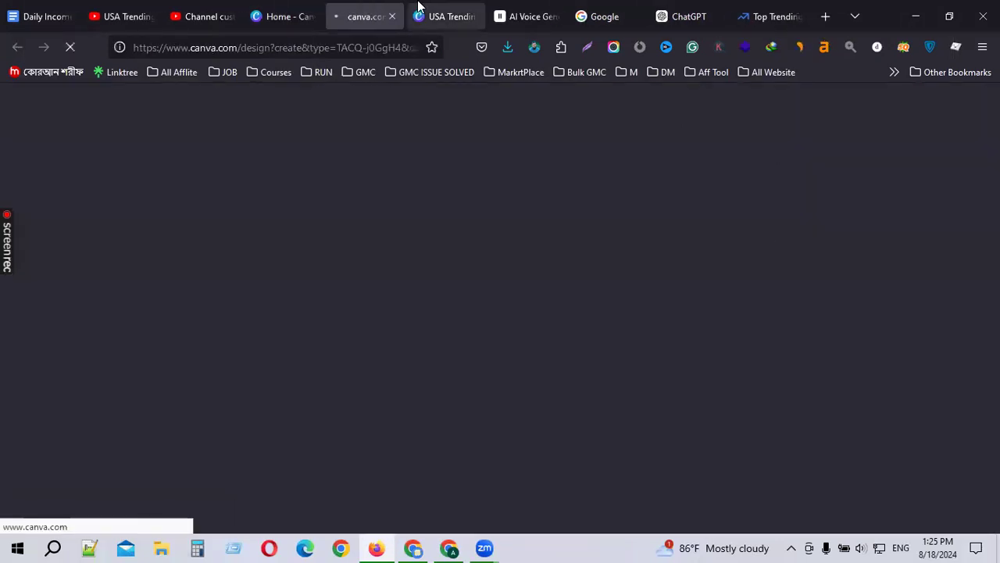
# Close the logo design and return to YouTube Studio's Branding page.
pyautogui.click(479, 22)
pyautogui.click(473, 16)
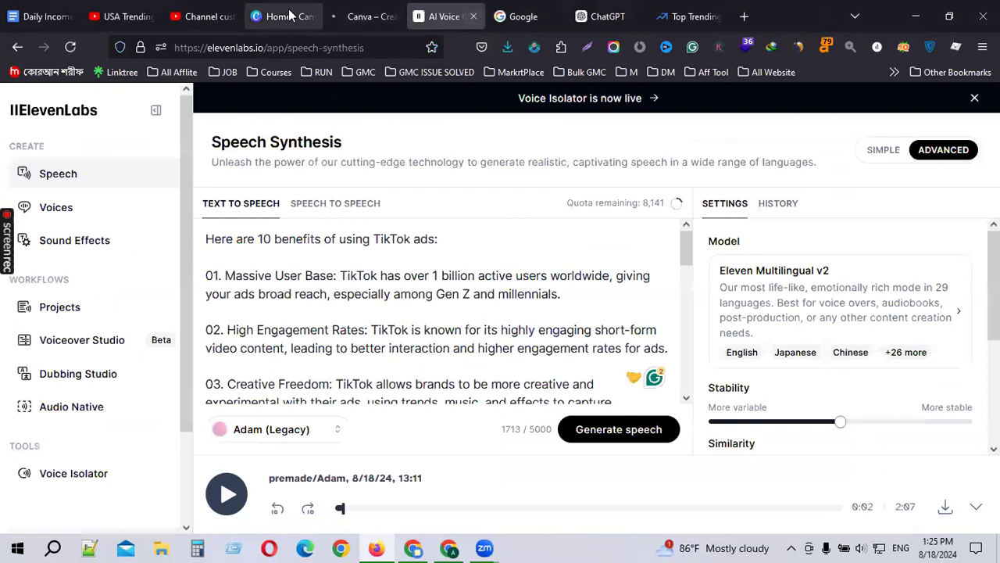
pyautogui.click(286, 16)
pyautogui.click(227, 17)
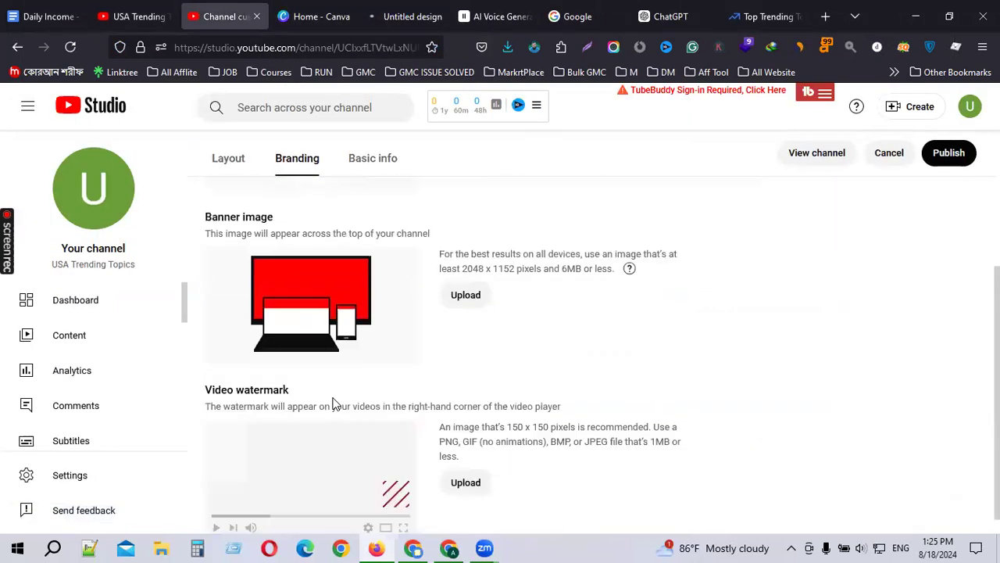
# Check the banner image requirement of 2048 x 1152 pixels, then return to the blank Canva banner.
pyautogui.scroll(-3, 330, 401)
pyautogui.doubleClick(481, 250)
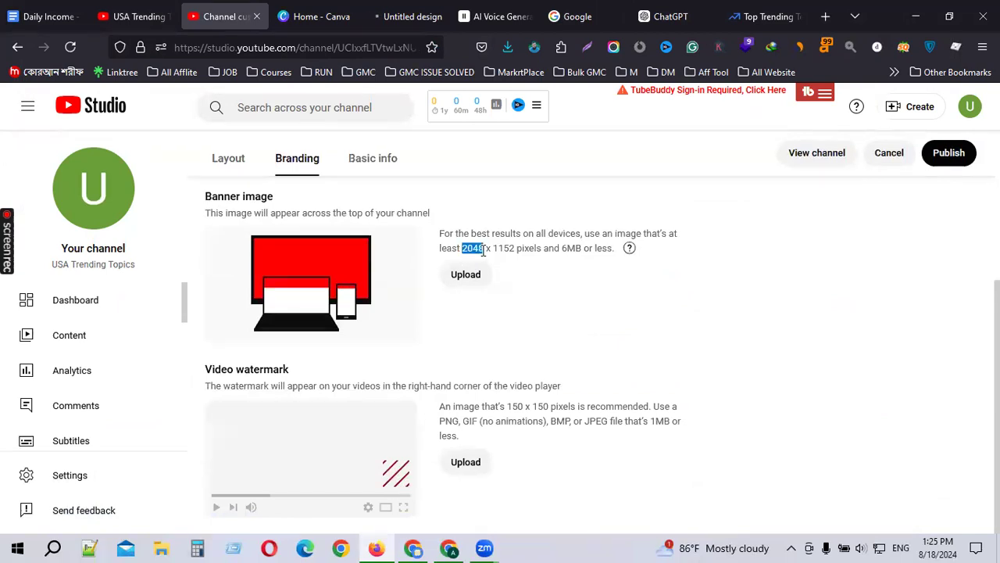
pyautogui.moveTo(496, 249); pyautogui.dragTo(515, 249)
pyautogui.click(567, 250)
pyautogui.scroll(3, 586, 309)
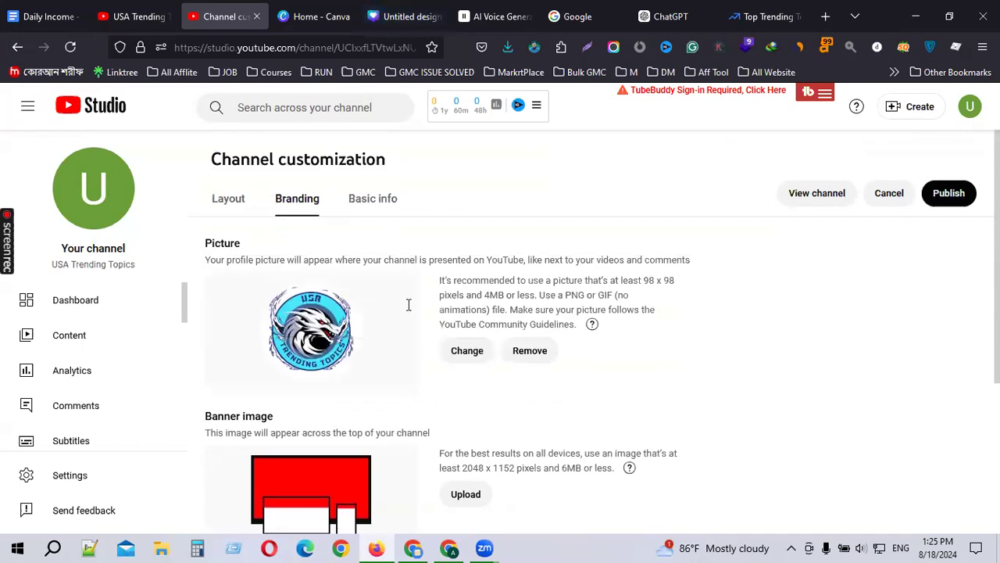
pyautogui.scroll(-3, 294, 390)
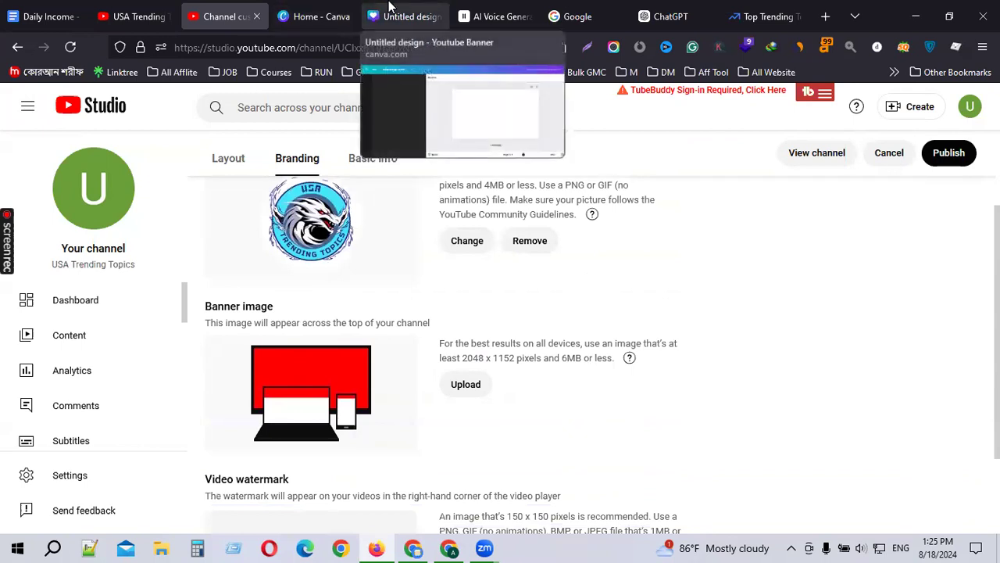
pyautogui.click(422, 16)
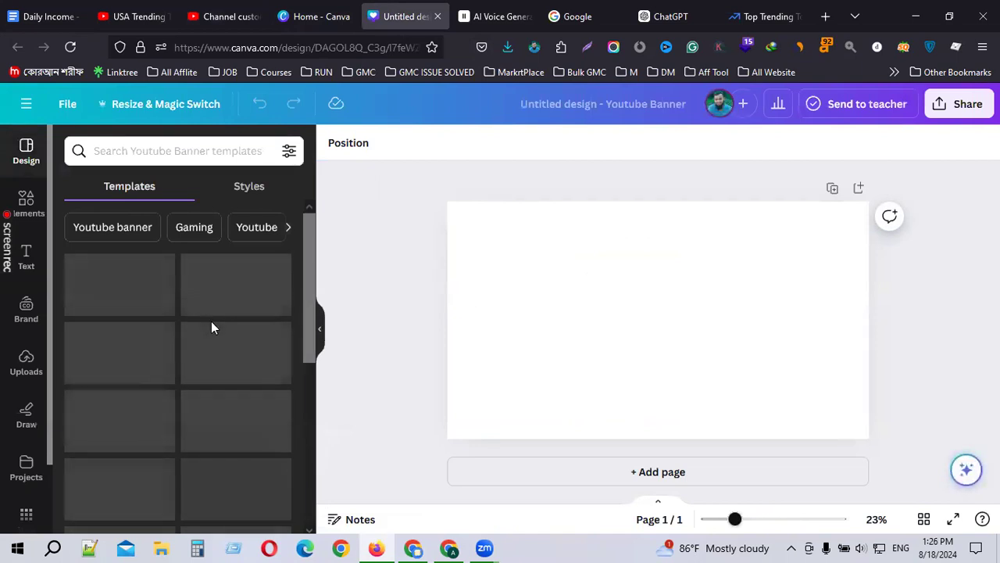
# Apply the Gaming Time (Modern Gaming Cover) template to the blank YouTube banner.
pyautogui.scroll(-2, 197, 280)
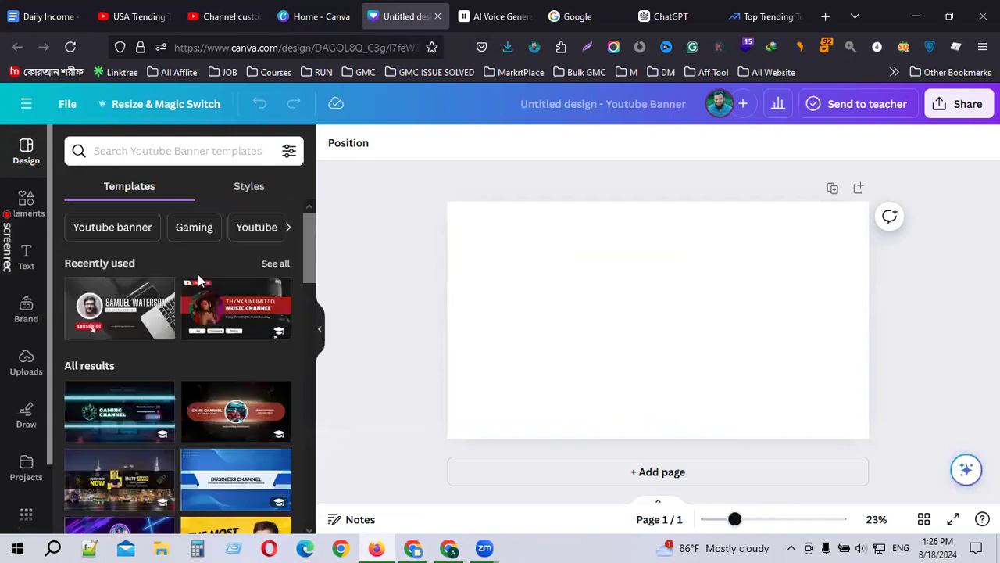
pyautogui.scroll(-3, 197, 275)
pyautogui.scroll(-5, 198, 276)
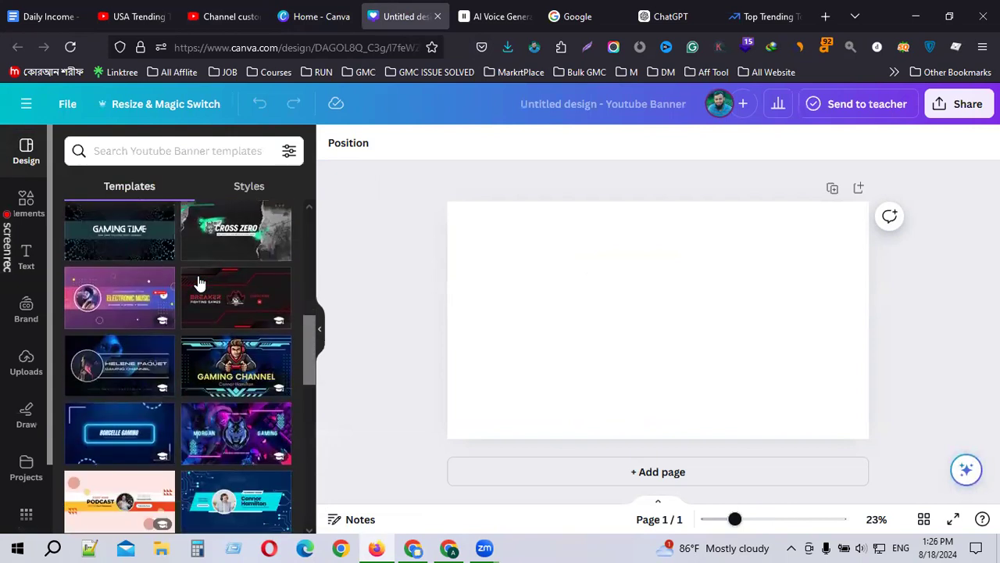
pyautogui.scroll(1, 242, 367)
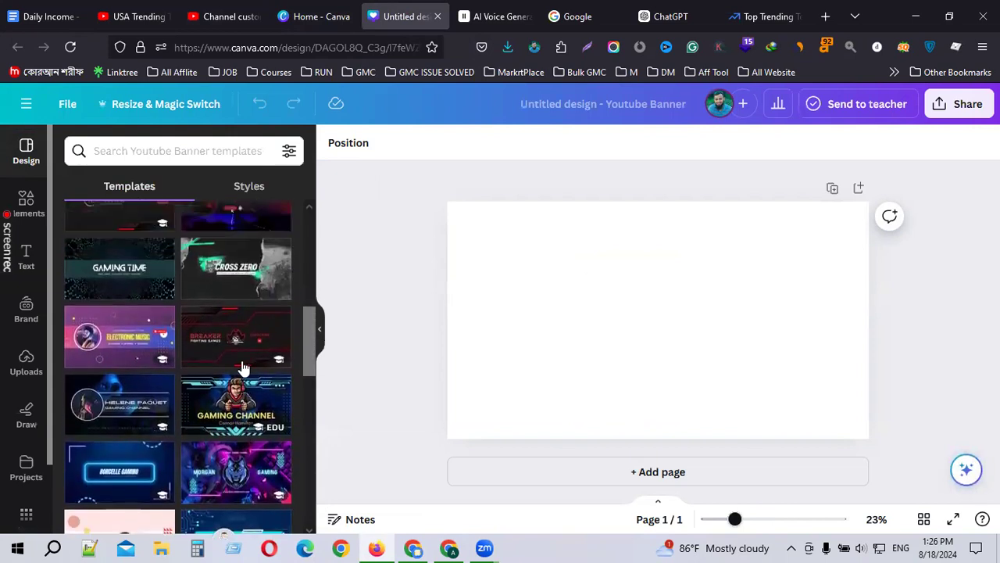
pyautogui.click(138, 291)
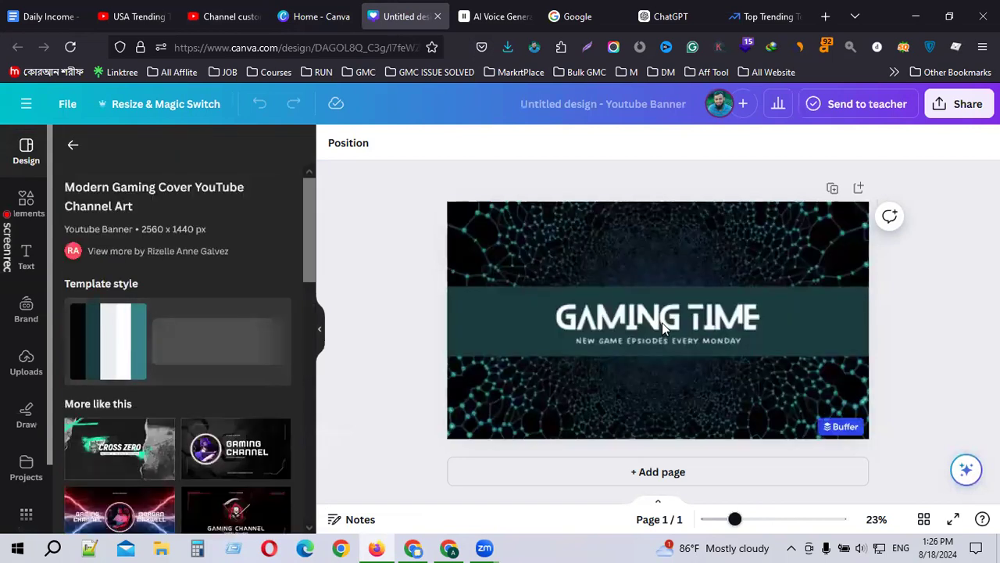
# Replace the GAMING TIME title with USA TRENDING TOPICS, widened to fit one line.
pyautogui.click(662, 323)
pyautogui.click(684, 320)
pyautogui.click(684, 320)
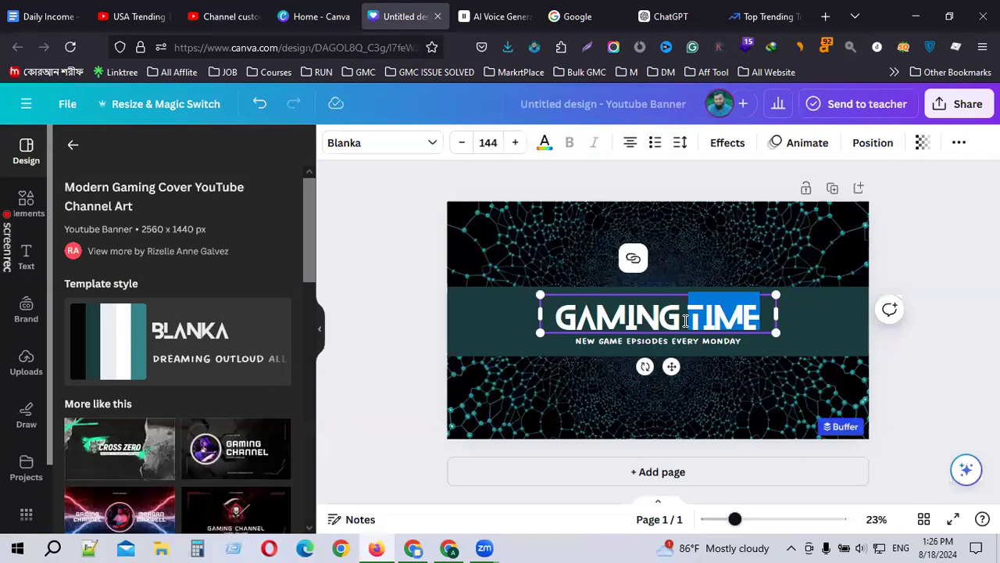
pyautogui.tripleClick(653, 316)
pyautogui.write('USA TRENDING TOPICS')
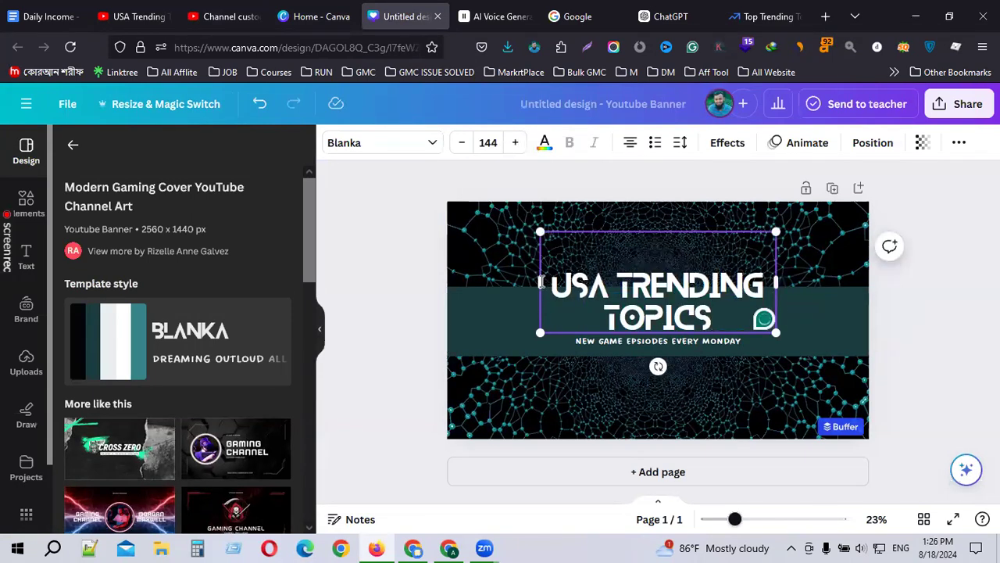
pyautogui.moveTo(541, 283); pyautogui.dragTo(460, 297)
pyautogui.moveTo(776, 283); pyautogui.dragTo(862, 287)
# Delete the subtitle, centre the title, and rename the design 'USA Trending Topics Banner'.
pyautogui.click(691, 344)
pyautogui.press('Delete')
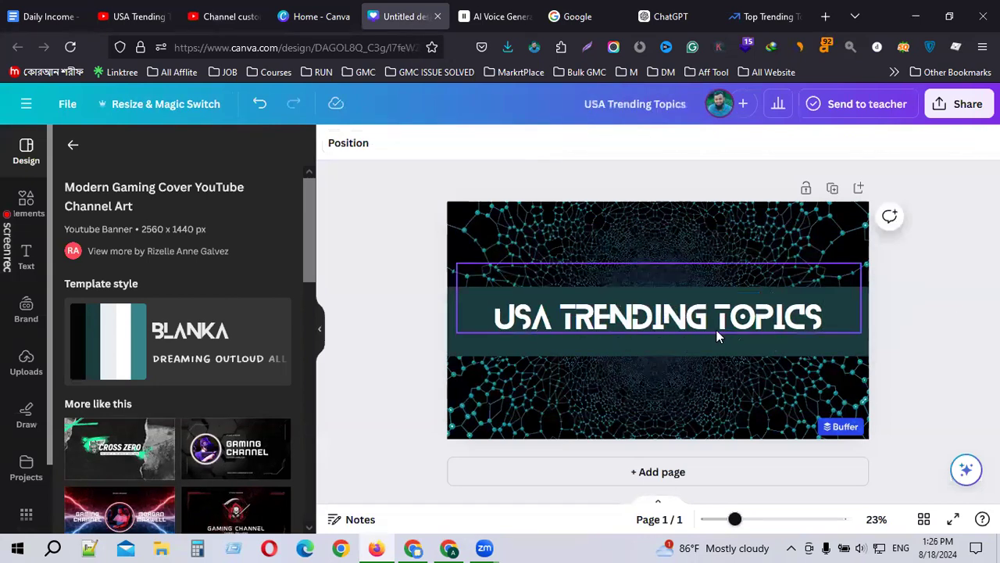
pyautogui.moveTo(712, 325); pyautogui.dragTo(704, 334)
pyautogui.click(722, 391)
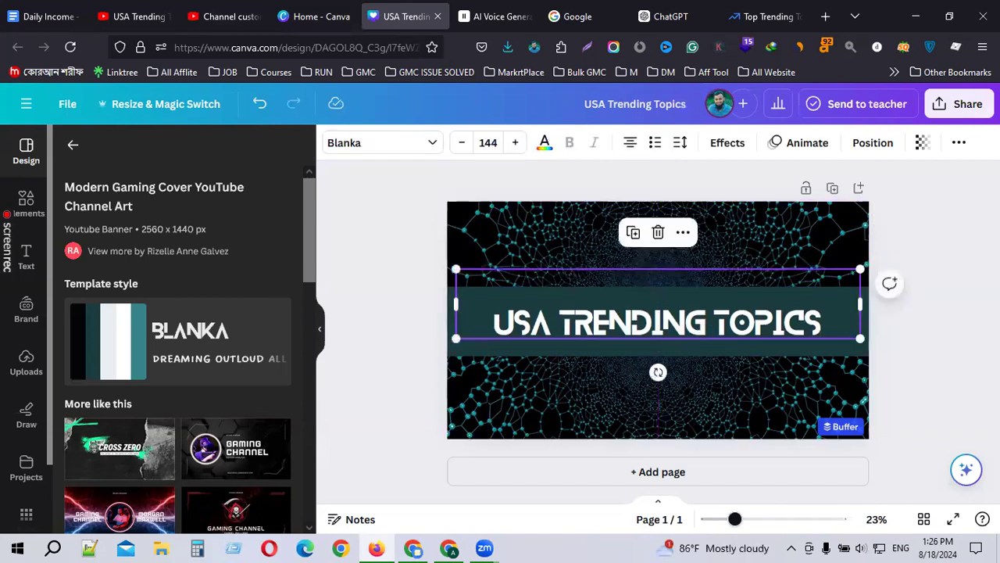
pyautogui.click(697, 104)
pyautogui.write('Banner')
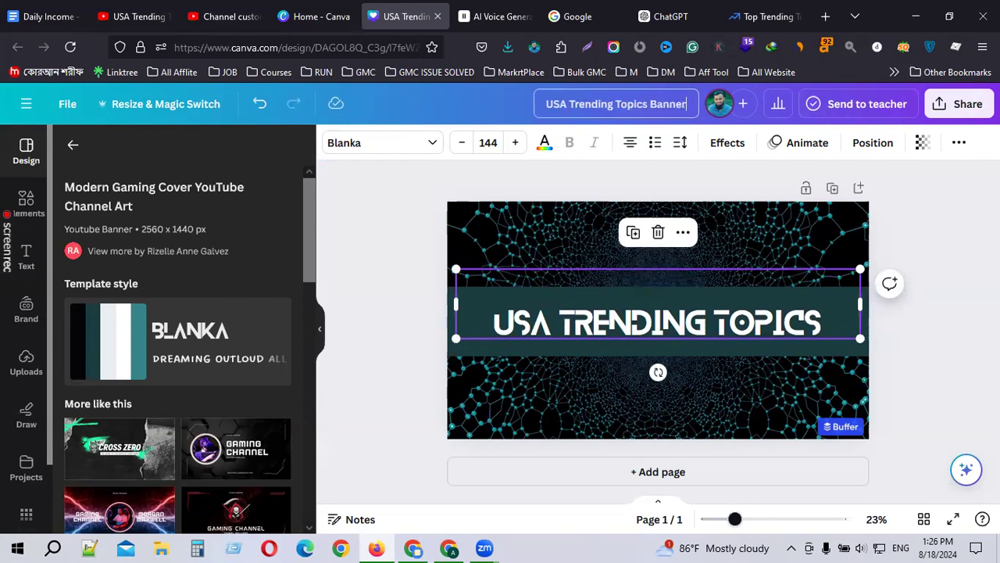
pyautogui.click(960, 104)
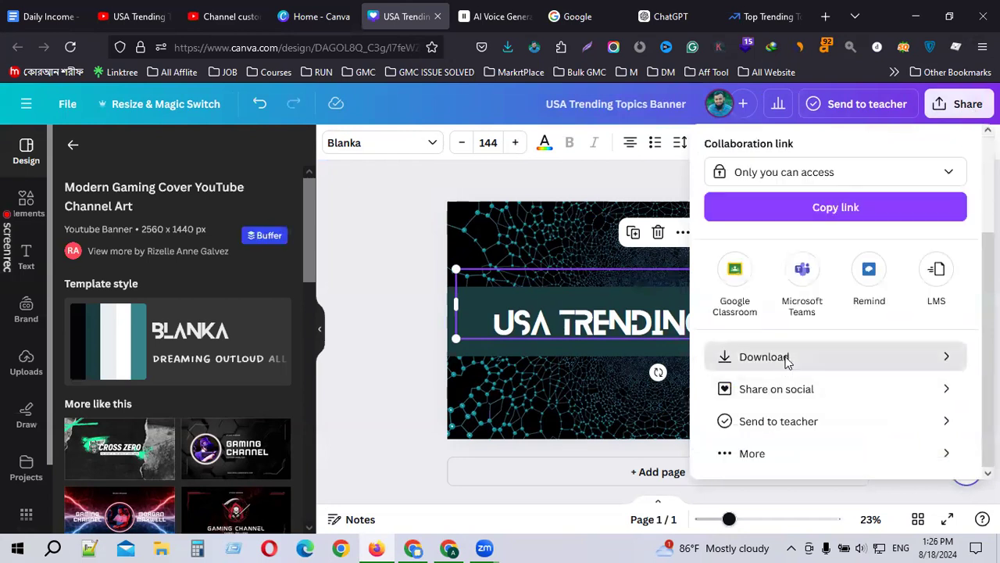
# Download the banner as 'USA Trending Topics Banner.png' without transparent background, saving it to Downloads.
pyautogui.click(754, 360)
pyautogui.click(755, 311)
pyautogui.click(754, 312)
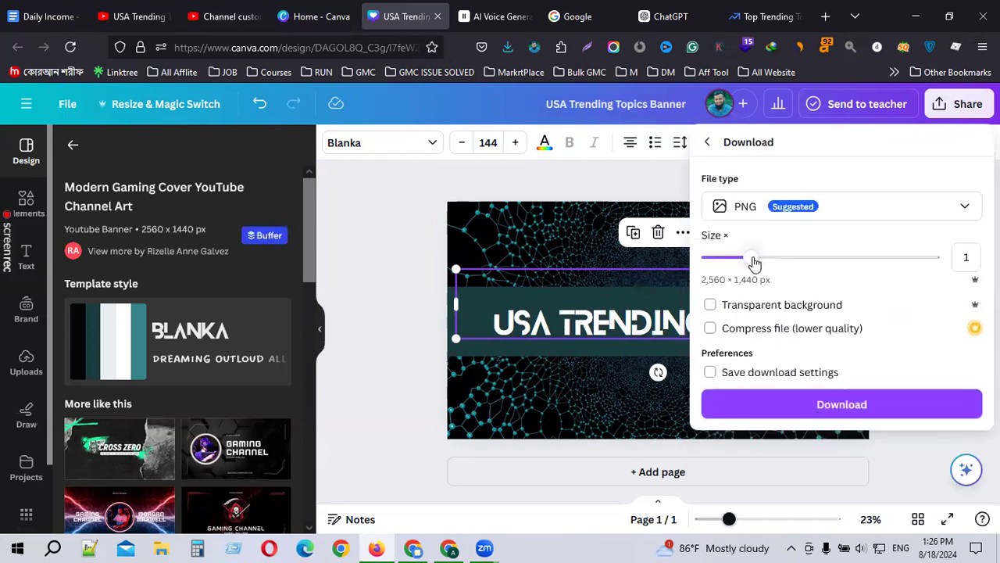
pyautogui.click(862, 407)
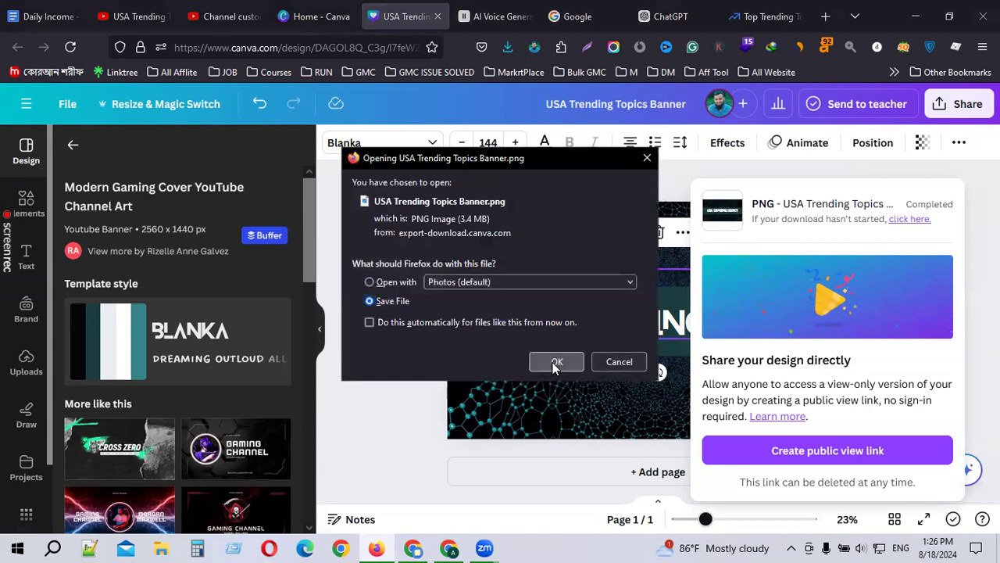
pyautogui.click(556, 362)
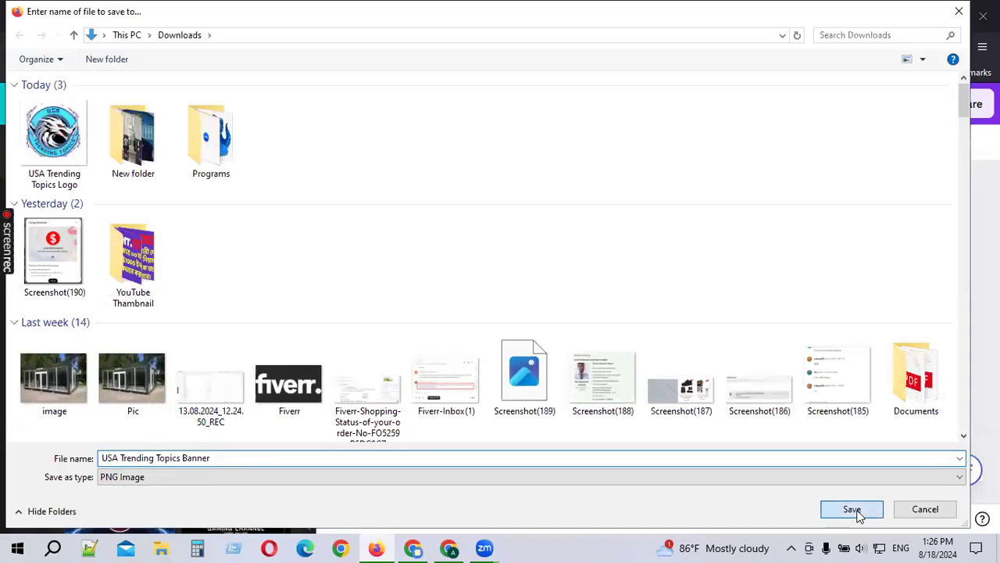
pyautogui.click(849, 506)
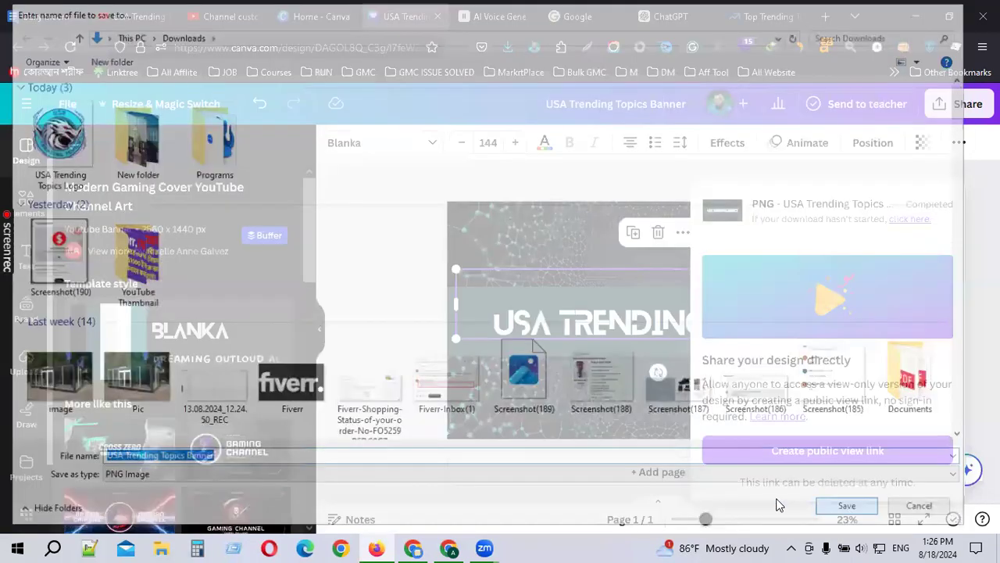
pyautogui.click(232, 7)
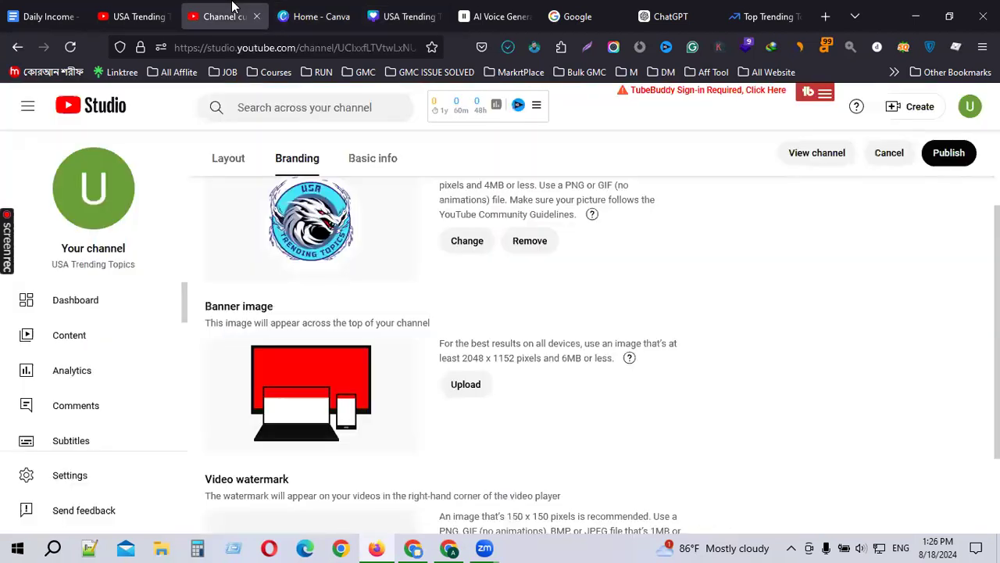
# Upload 'USA Trending Topics Banner' as the channel banner image, accept the crop, and enlarge the preview.
pyautogui.click(469, 384)
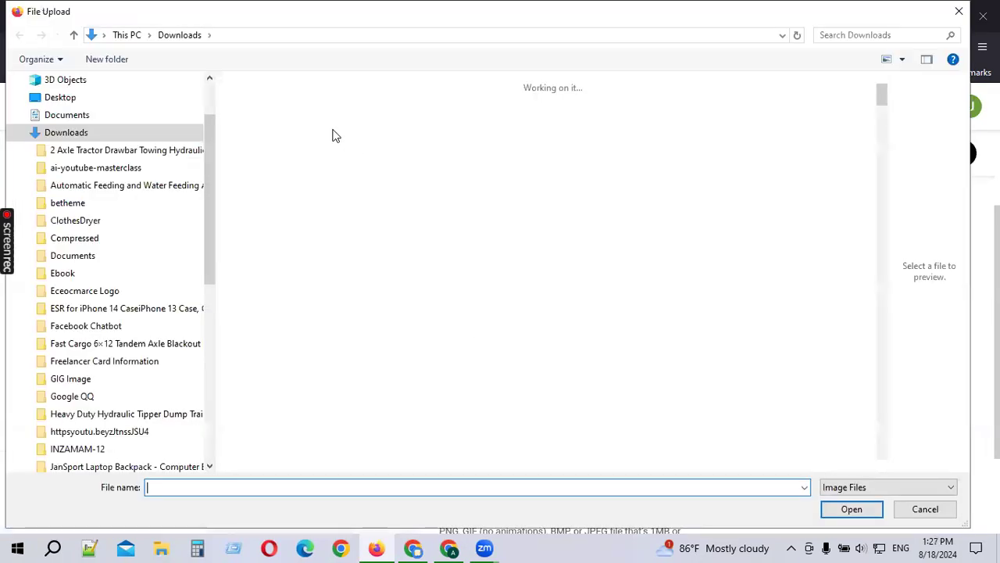
pyautogui.click(262, 149)
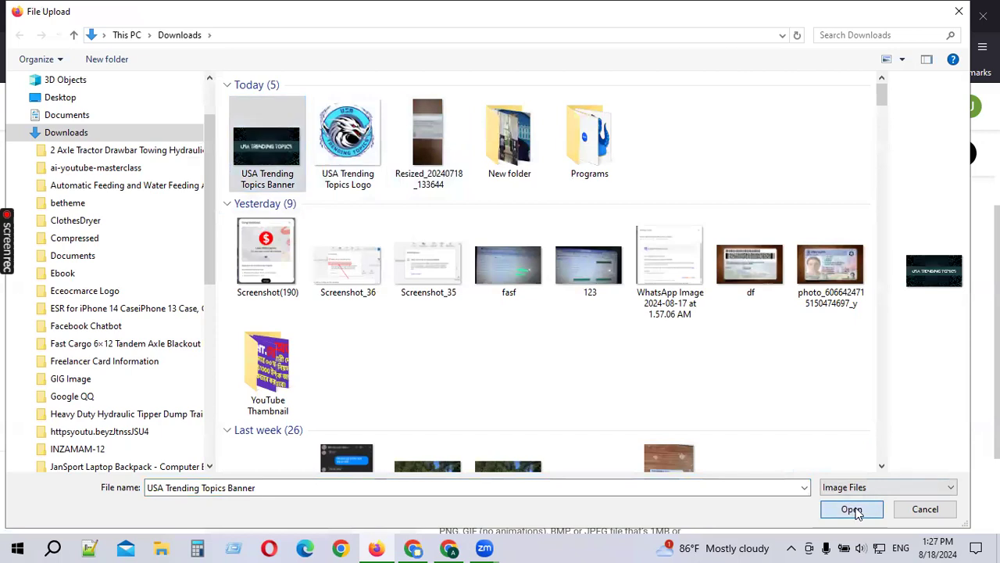
pyautogui.click(852, 509)
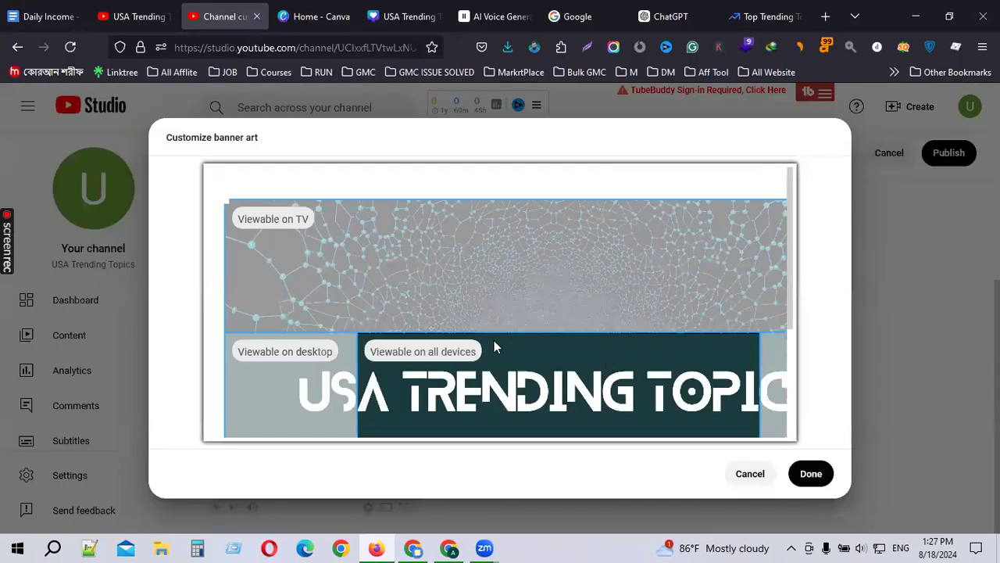
pyautogui.scroll(-2, 494, 344)
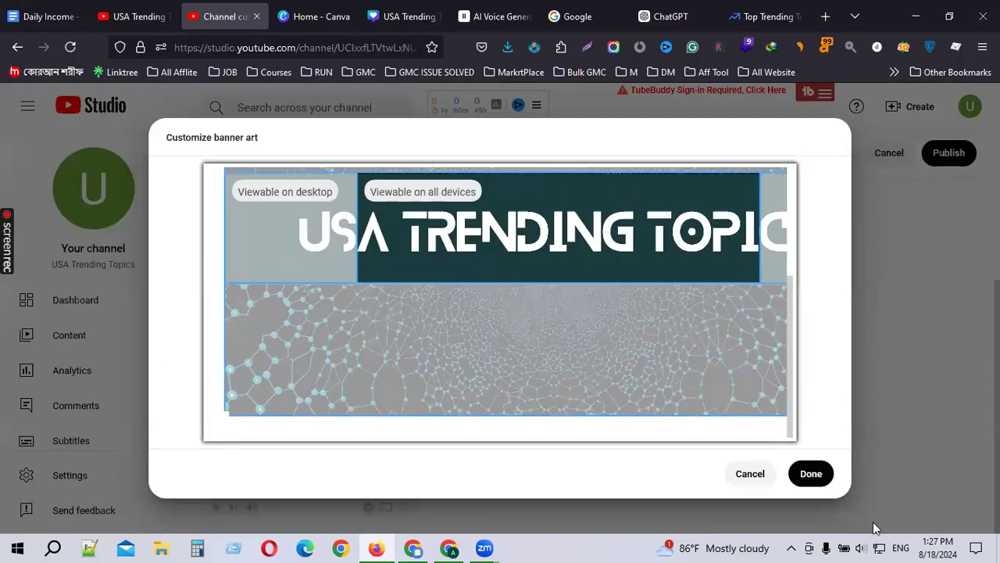
pyautogui.scroll(2, 368, 286)
pyautogui.click(816, 473)
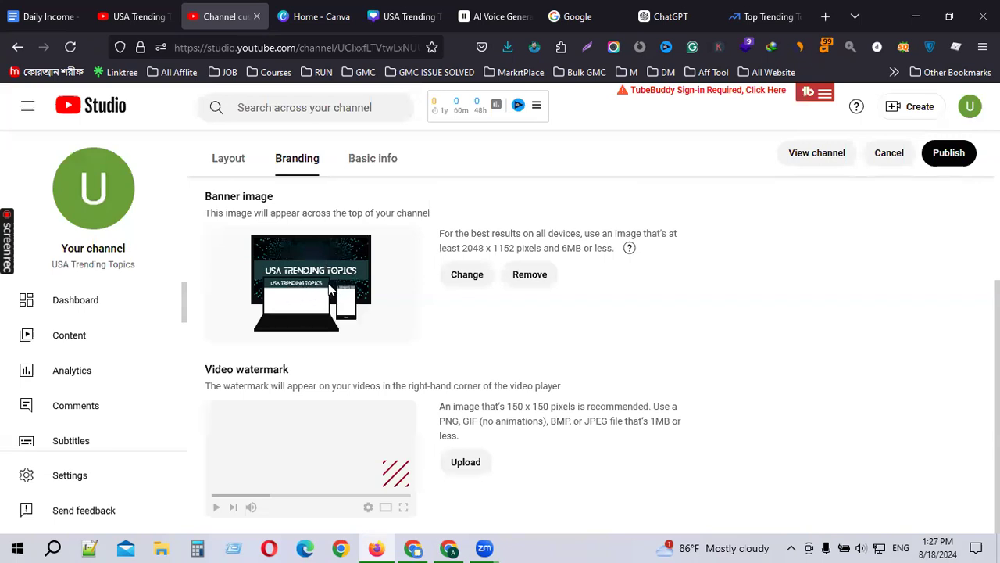
pyautogui.click(850, 52)
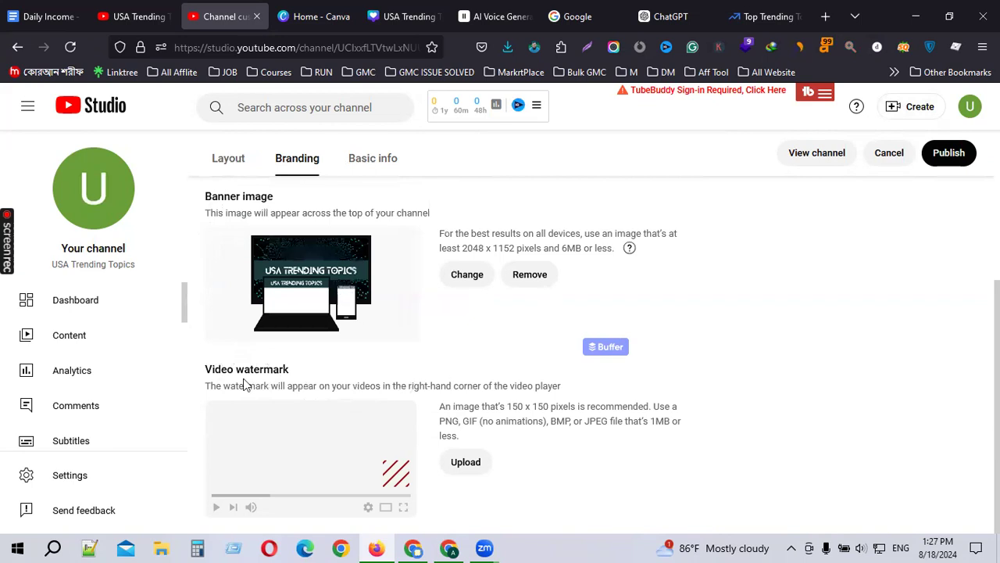
# Set 'USA Trending Topics Logo' as the video watermark, shown for the entire video.
pyautogui.moveTo(203, 373); pyautogui.dragTo(306, 376)
pyautogui.click(328, 379)
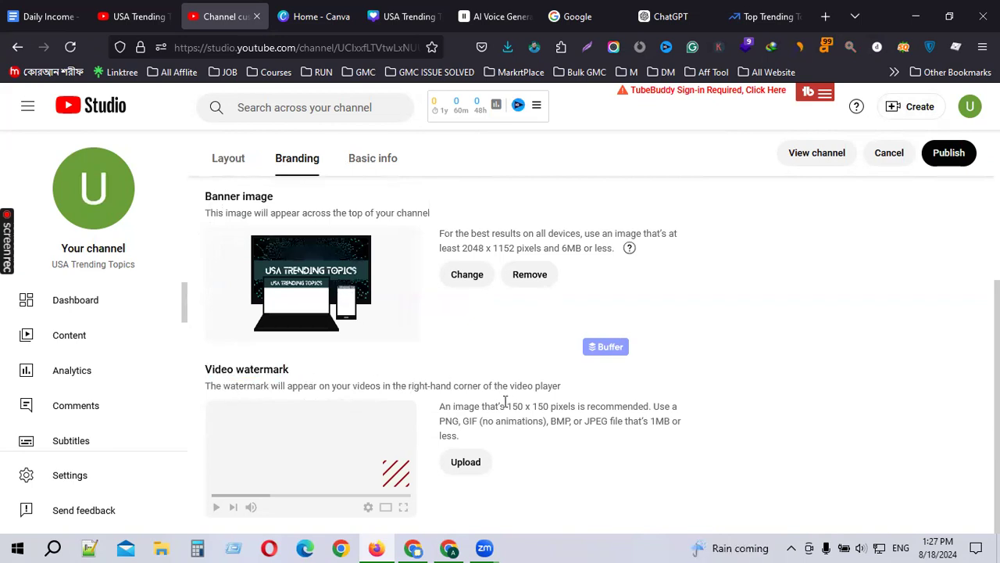
pyautogui.click(469, 464)
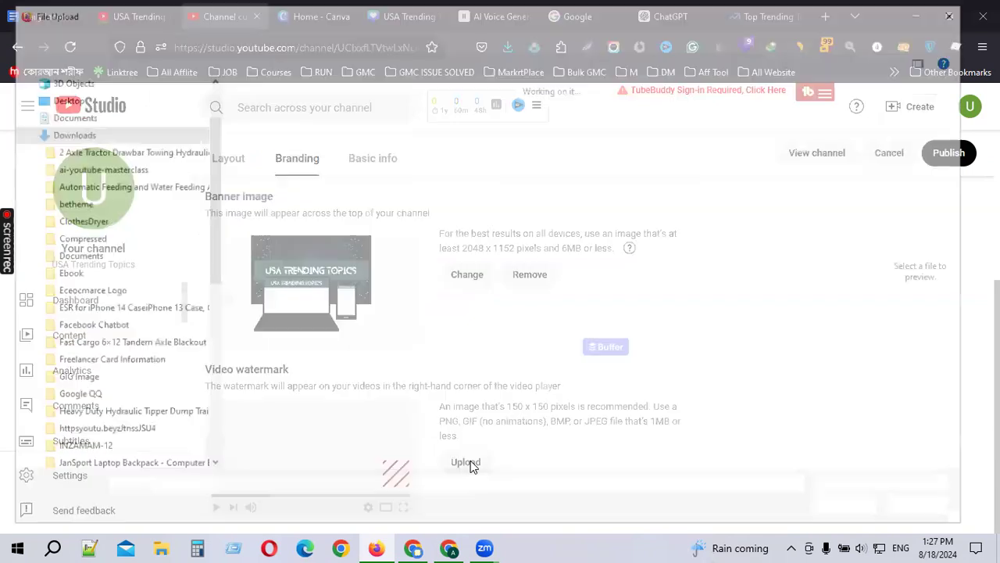
pyautogui.click(353, 159)
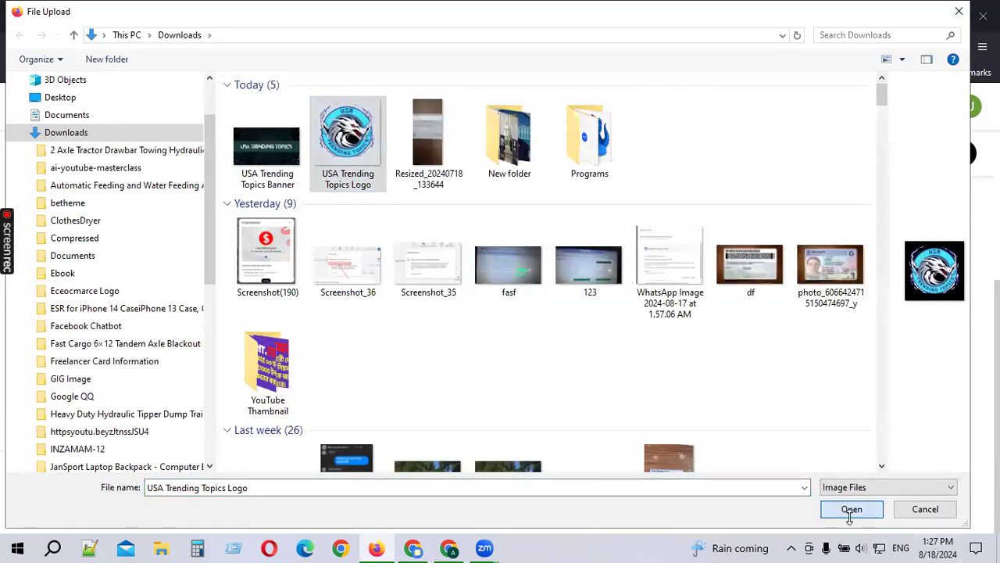
pyautogui.click(852, 508)
pyautogui.scroll(-3, 482, 365)
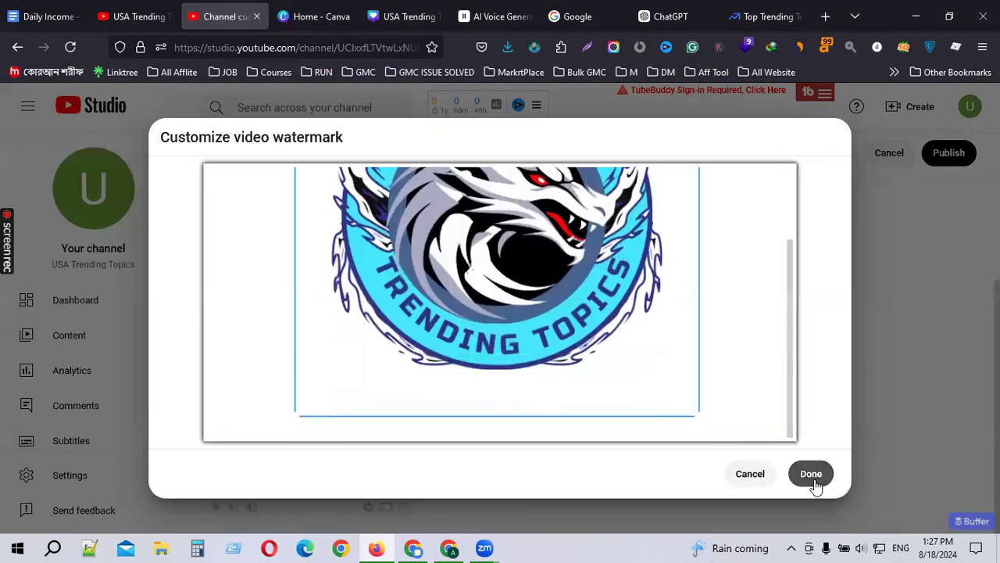
pyautogui.click(811, 473)
pyautogui.click(483, 477)
# Publish the channel branding changes.
pyautogui.scroll(-1, 516, 492)
pyautogui.click(947, 156)
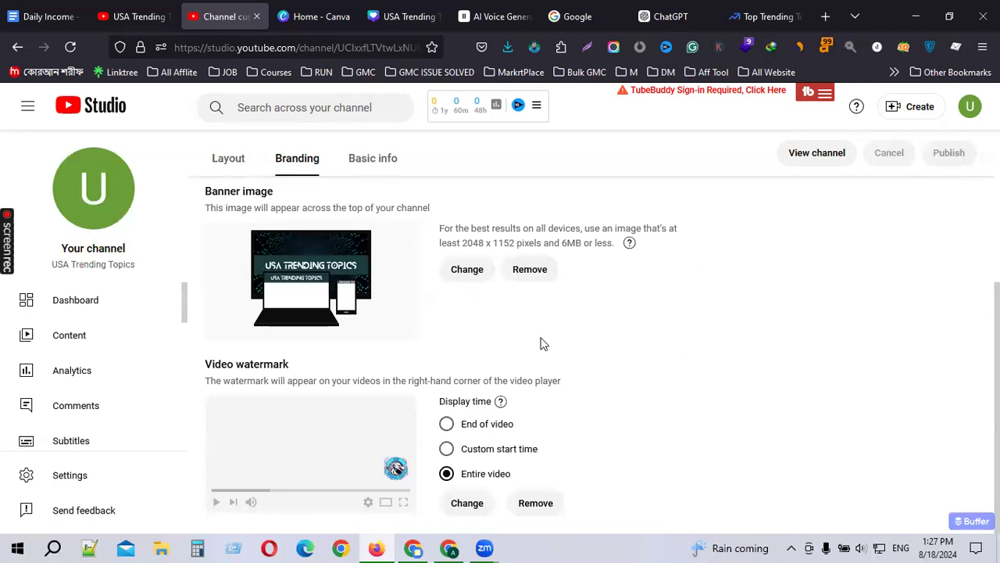
pyautogui.scroll(3, 540, 344)
pyautogui.scroll(-3, 476, 279)
pyautogui.click(469, 273)
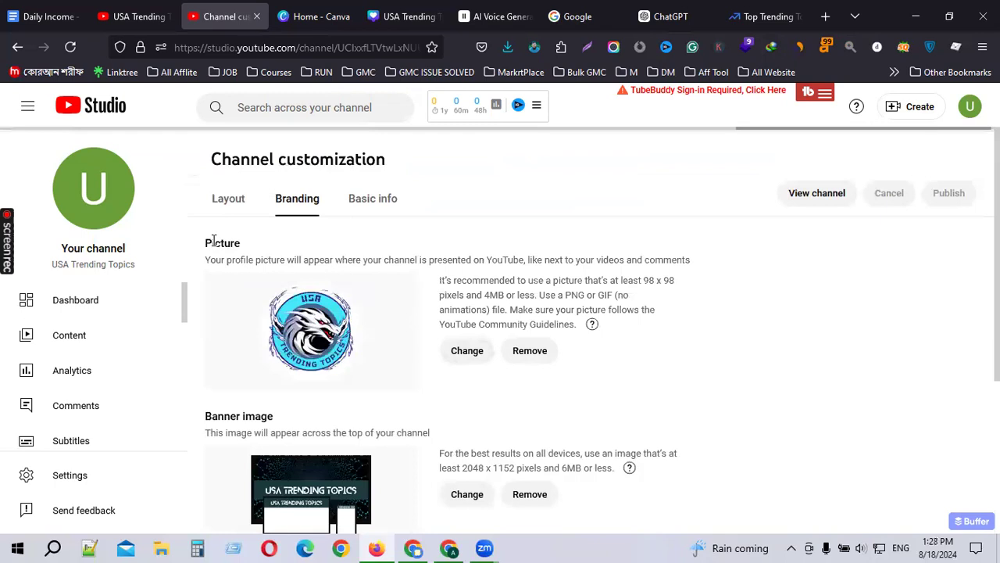
pyautogui.scroll(-3, 306, 263)
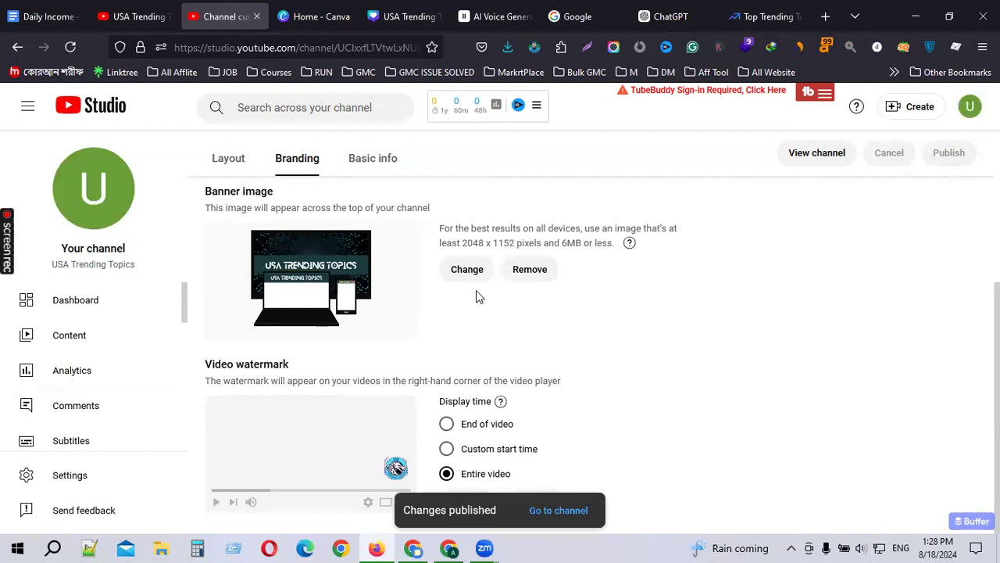
# On the Basic info page, select the whole channel name 'USA Trending Topics'.
pyautogui.click(383, 198)
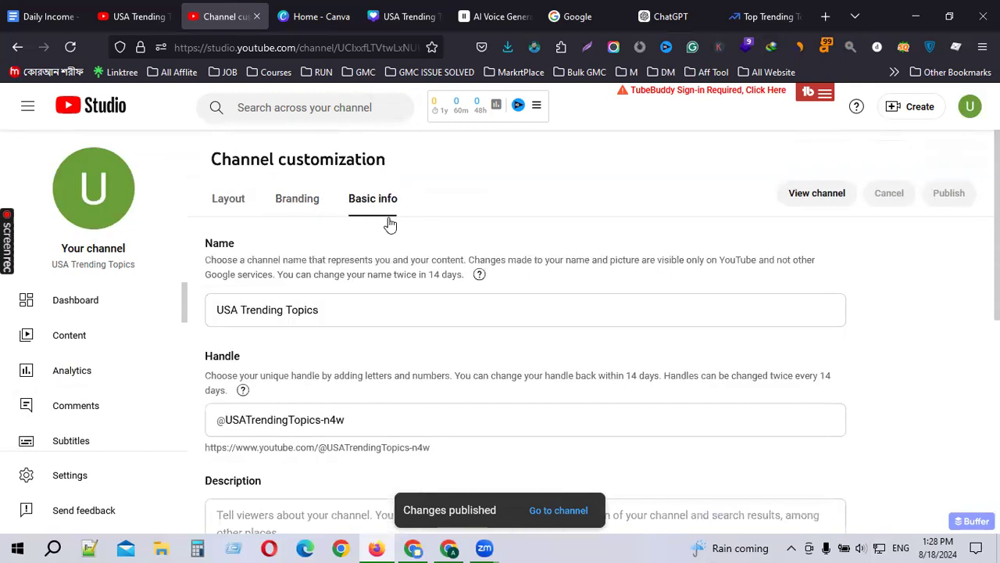
pyautogui.scroll(-2, 280, 321)
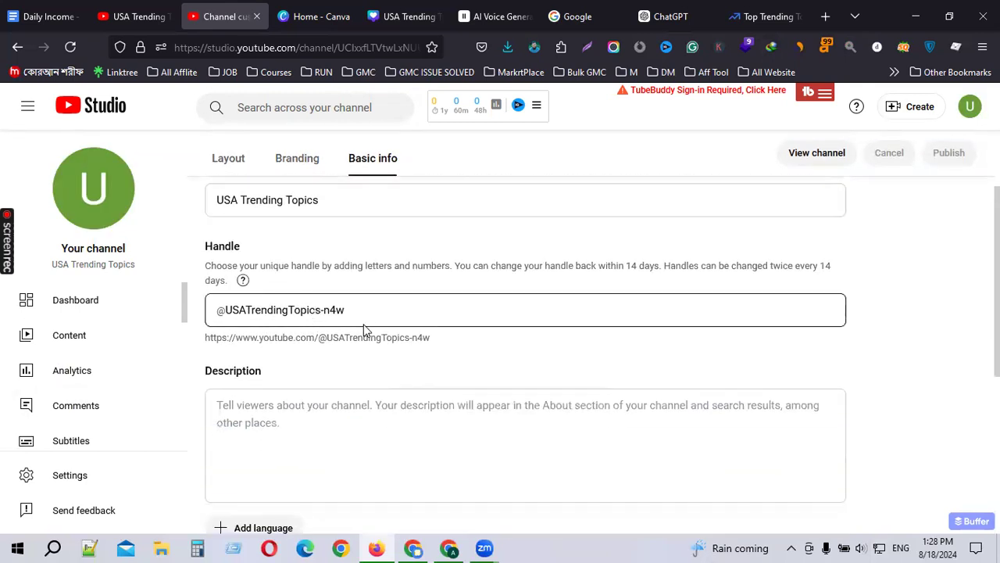
pyautogui.scroll(-2, 364, 329)
pyautogui.click(261, 318)
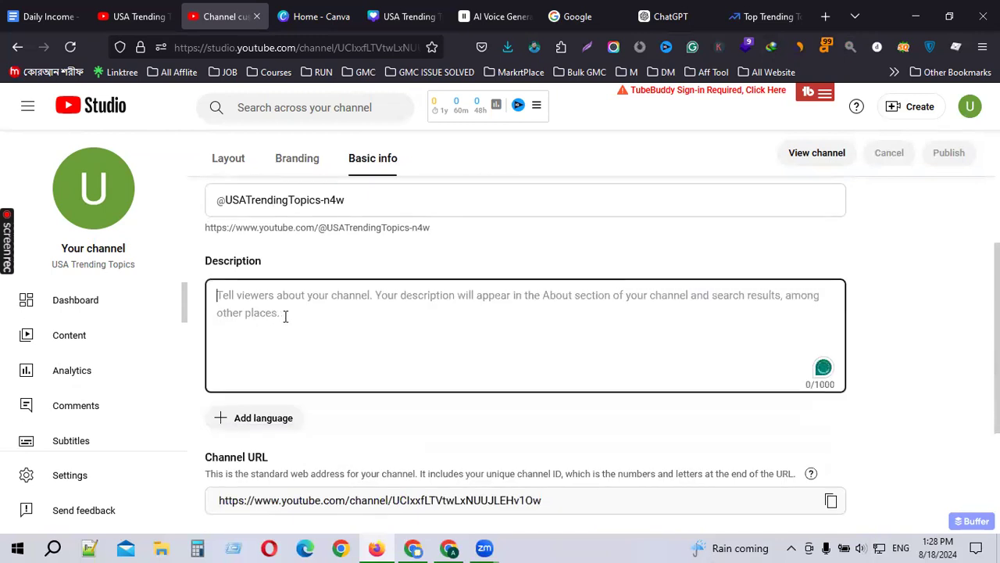
pyautogui.scroll(4, 346, 241)
pyautogui.click(350, 311)
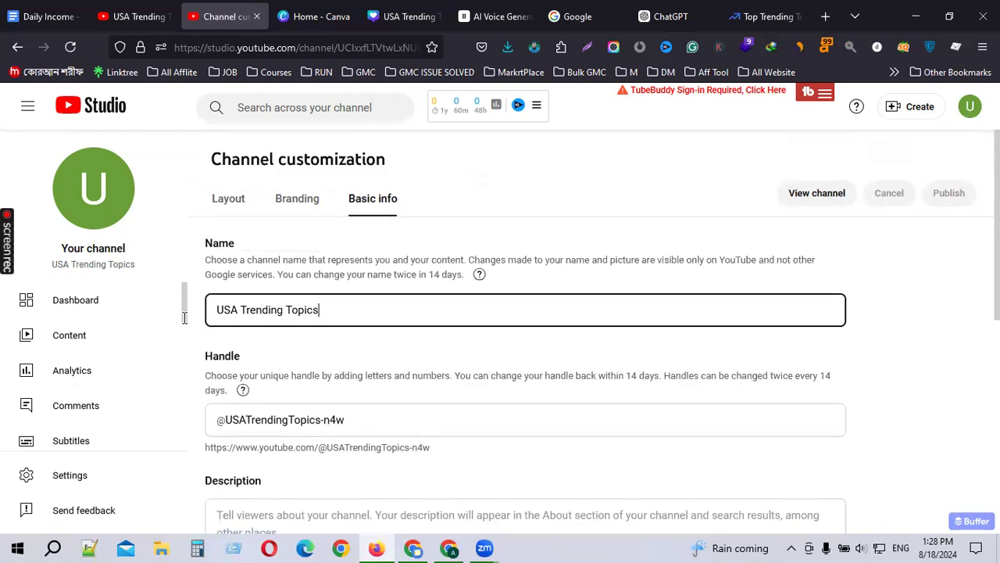
pyautogui.hotkey('ctrl', 'a')
pyautogui.hotkey('ctrl', 'c')
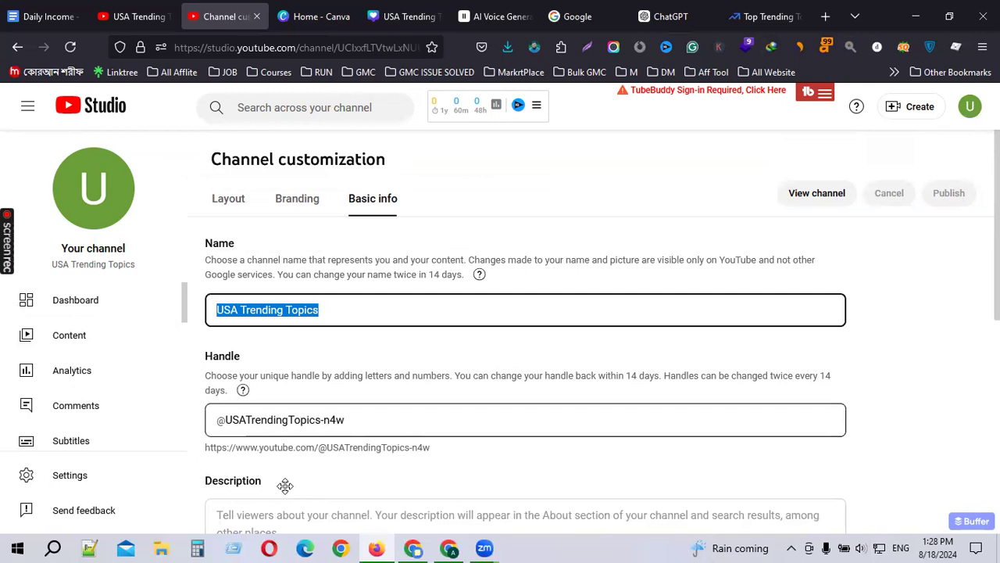
# Paste 'USA Trending Topics' into the empty channel description, then go to ChatGPT.
pyautogui.scroll(-5, 326, 324)
pyautogui.scroll(1, 320, 318)
pyautogui.click(309, 258)
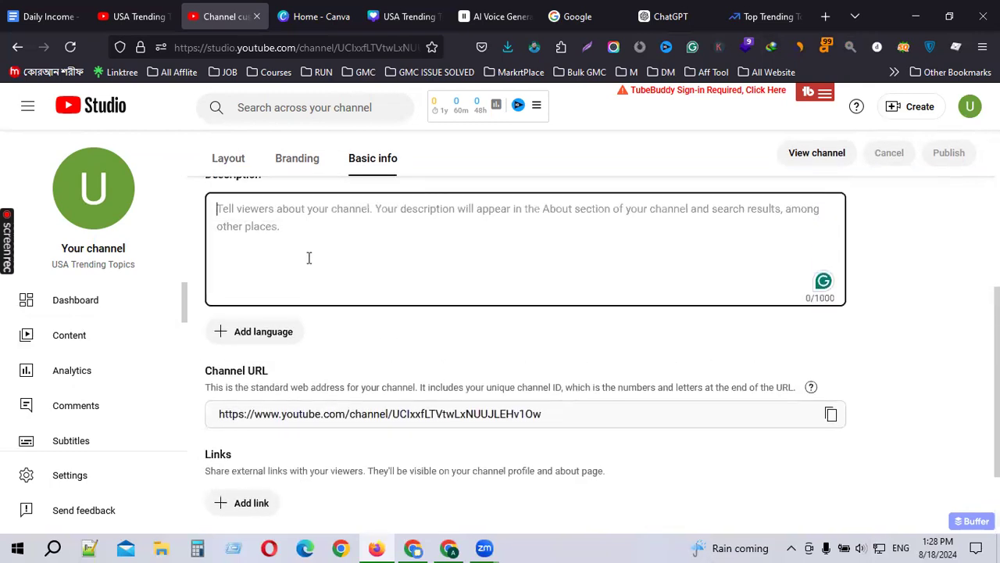
pyautogui.hotkey('ctrl', 'v')
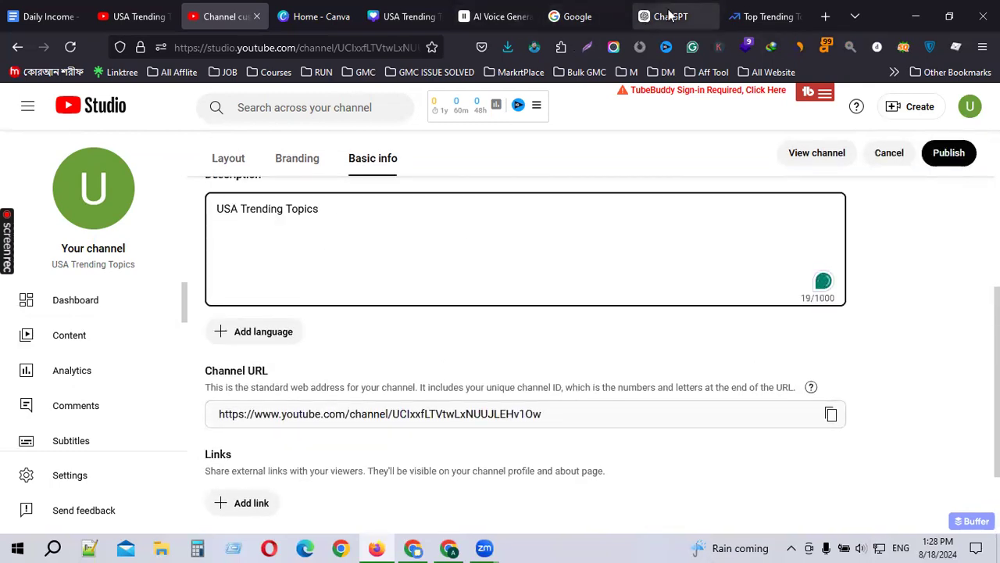
pyautogui.click(669, 15)
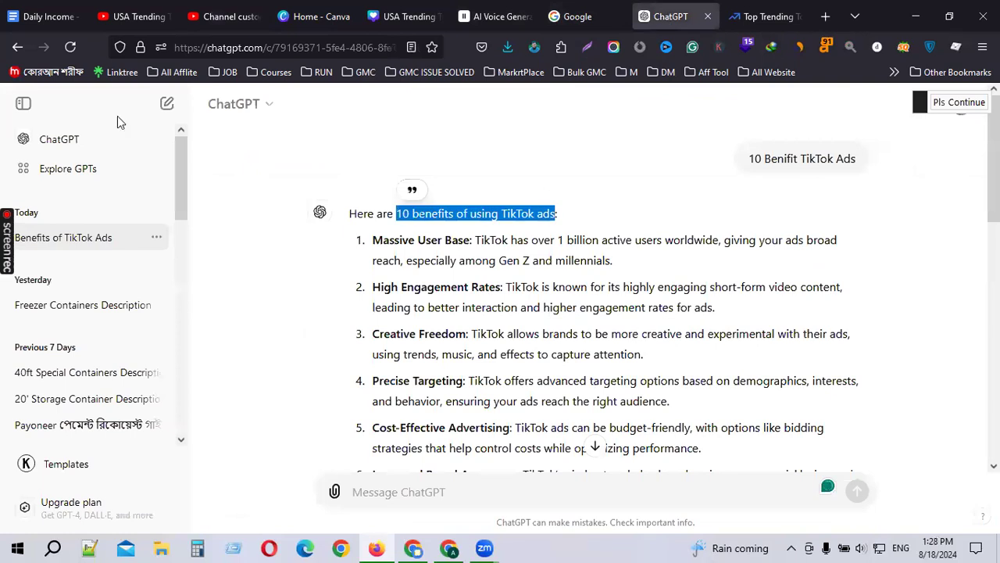
# In a new ChatGPT chat, request a YouTube channel description for 'USA Trending Topics'.
pyautogui.click(164, 107)
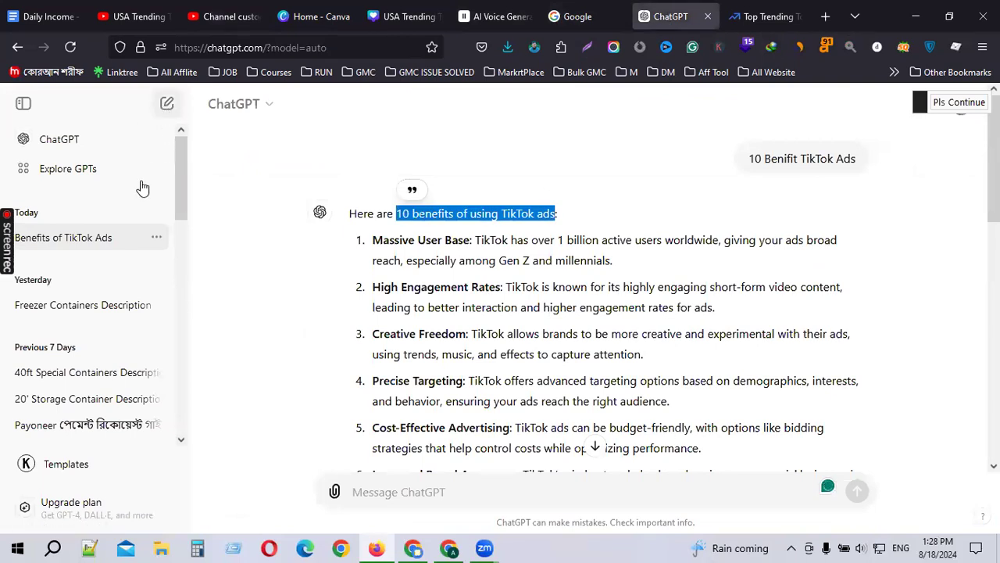
pyautogui.click(478, 482)
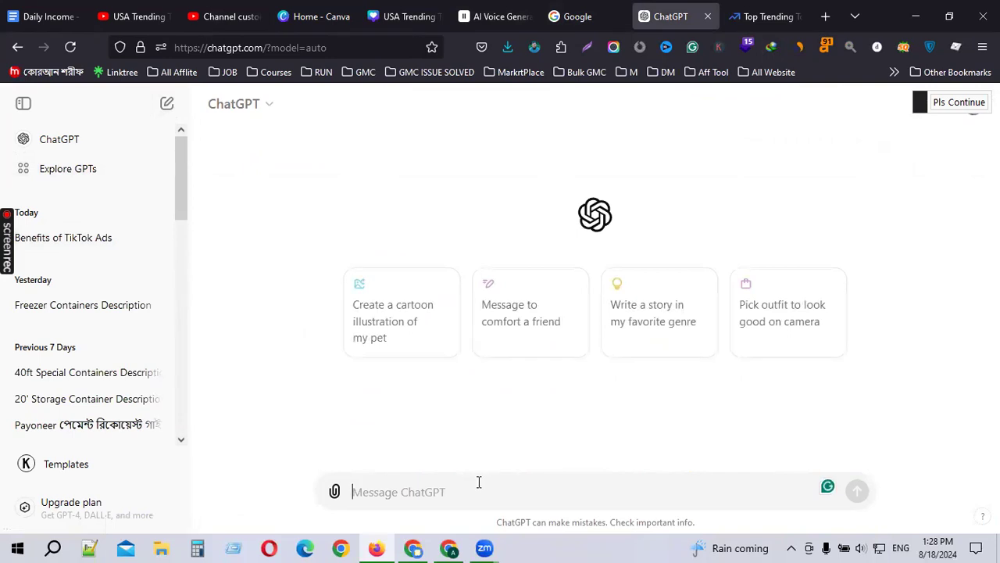
pyautogui.write('Need ')
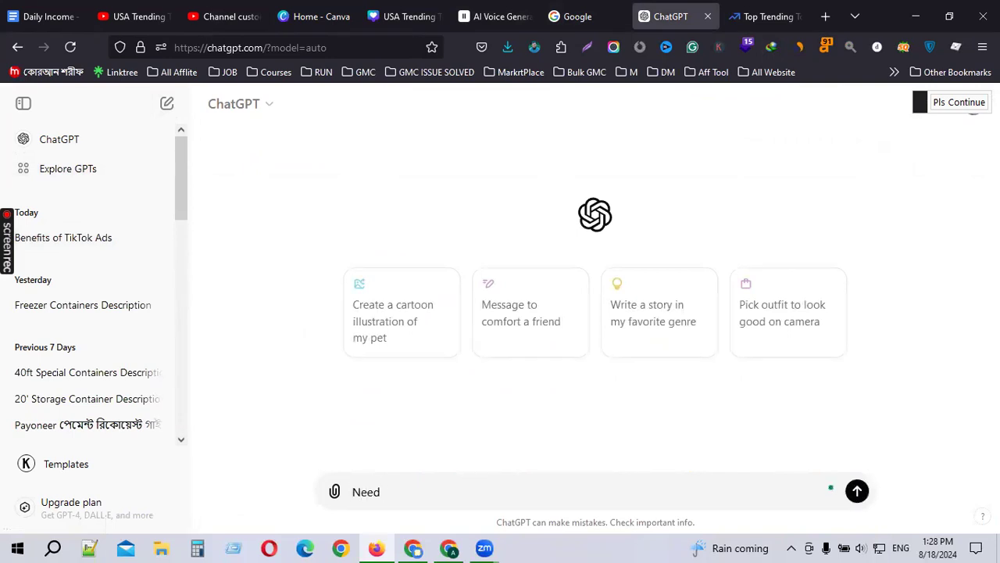
pyautogui.write('Youy')
pyautogui.write('ube')
pyautogui.write(' Channel Description')
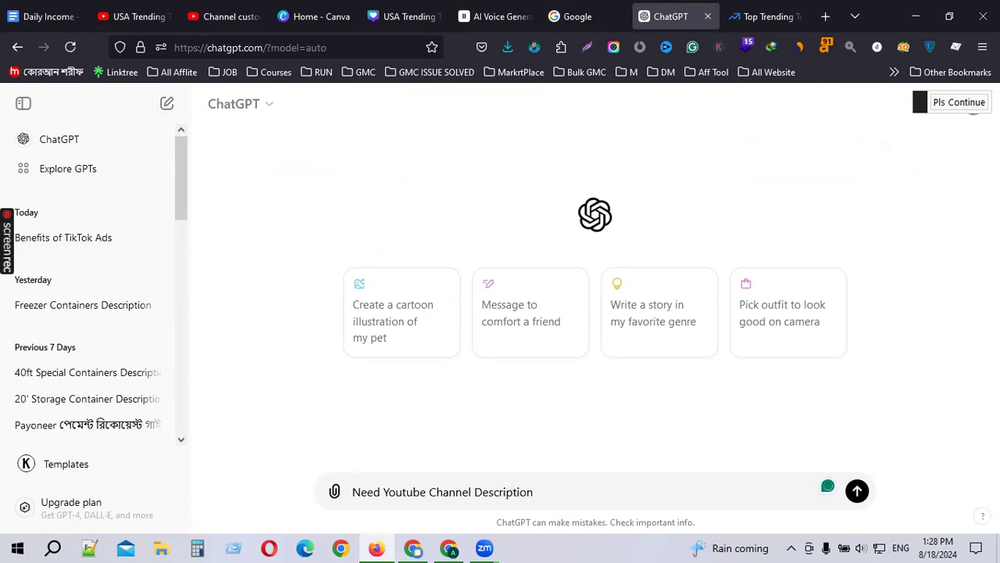
pyautogui.press('BackSpace')
pyautogui.write('. ')
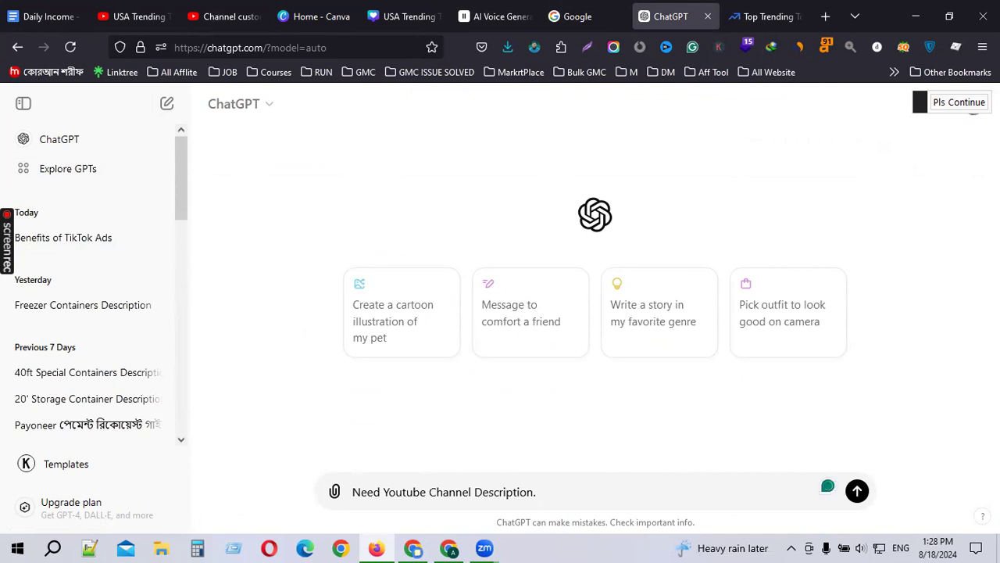
pyautogui.write('N')
pyautogui.press('BackSpace')
pyautogui.write('My Channel Name')
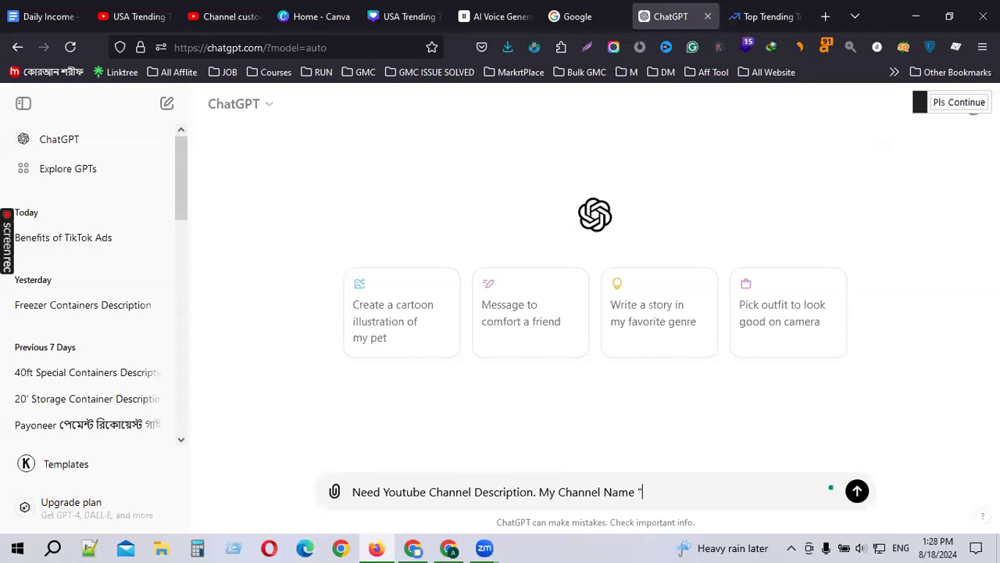
pyautogui.write(' "')
pyautogui.hotkey('ctrl', 'v')
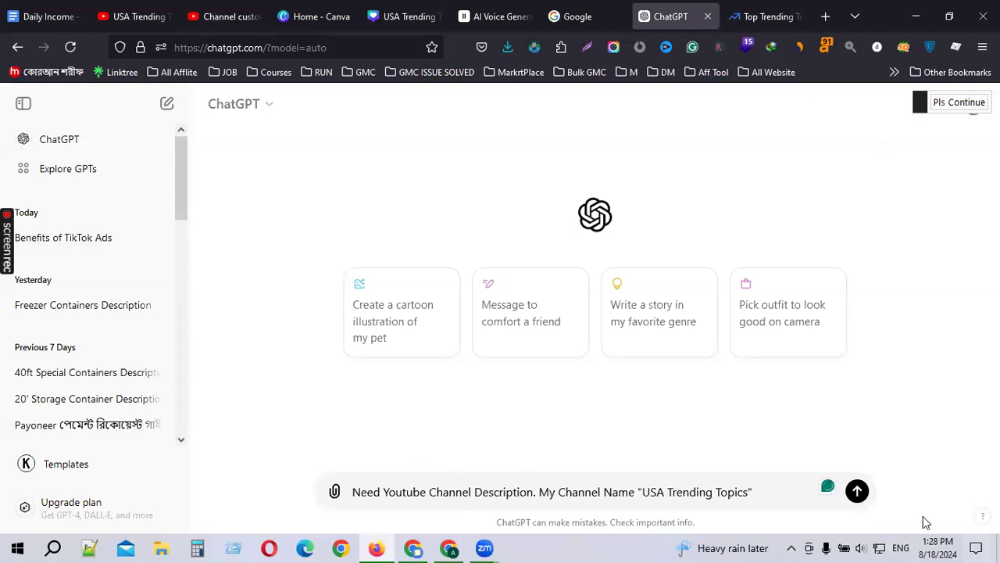
pyautogui.click(856, 491)
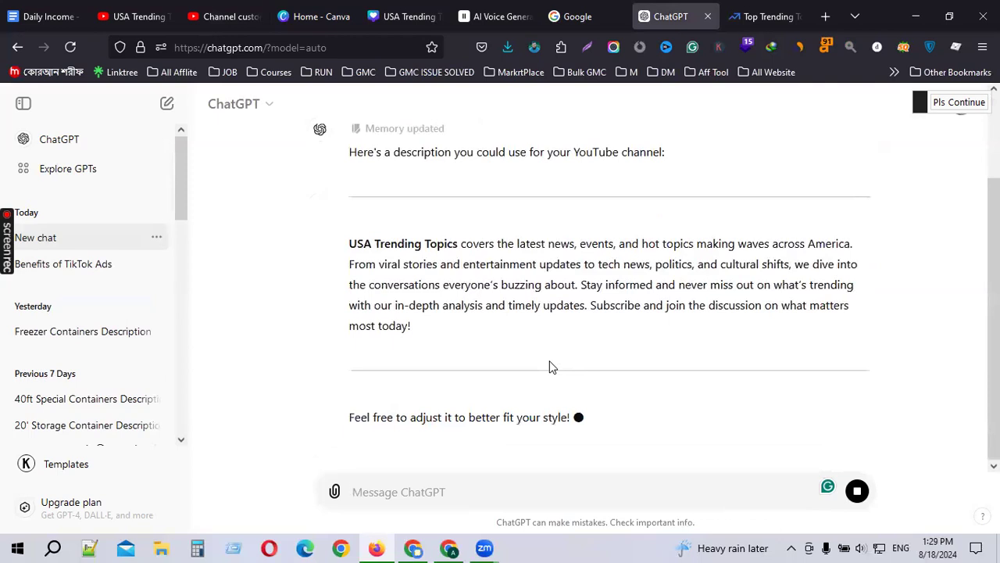
# Try highlighting phrases in ChatGPT's reply, such as 'latest news' and 'hot topics'.
pyautogui.scroll(1, 558, 402)
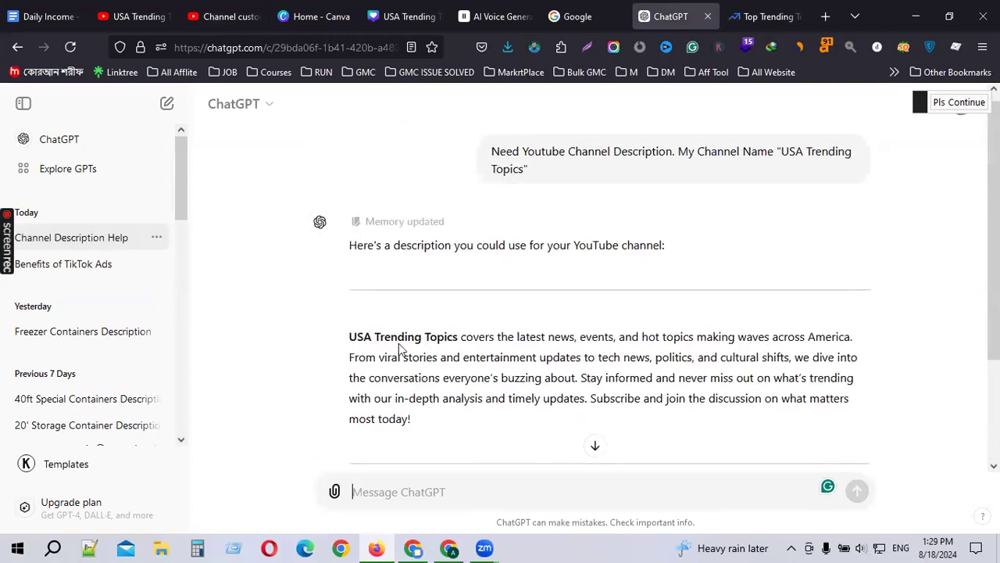
pyautogui.doubleClick(562, 336)
pyautogui.click(625, 353)
pyautogui.scroll(1, 742, 366)
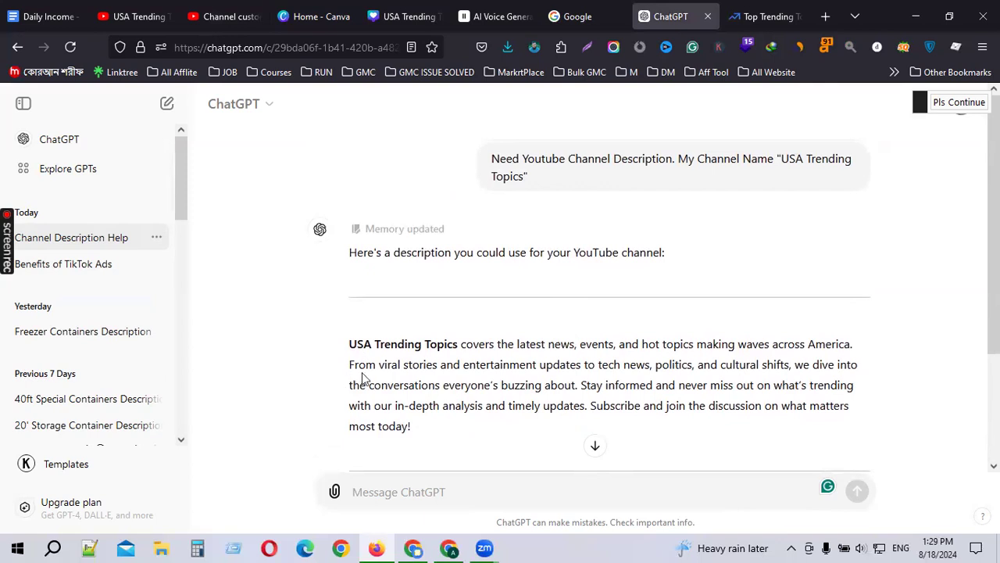
pyautogui.moveTo(361, 379); pyautogui.dragTo(400, 385)
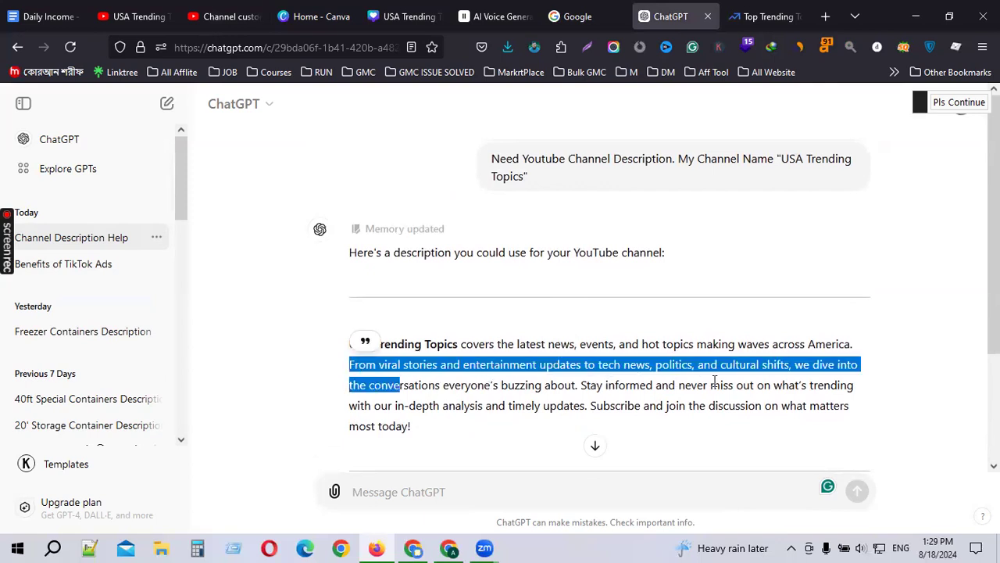
pyautogui.click(773, 390)
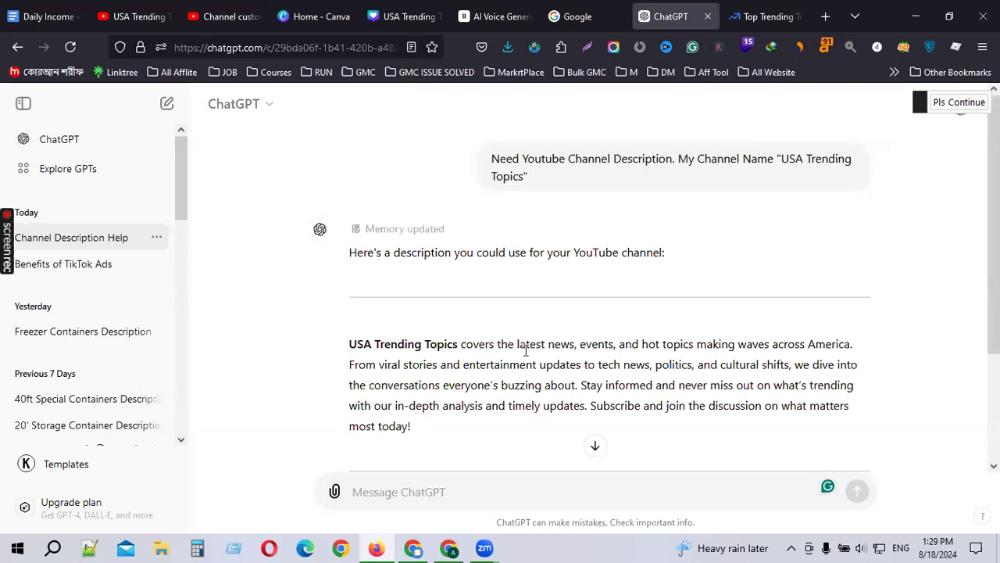
pyautogui.moveTo(518, 345); pyautogui.dragTo(610, 345)
pyautogui.click(587, 349)
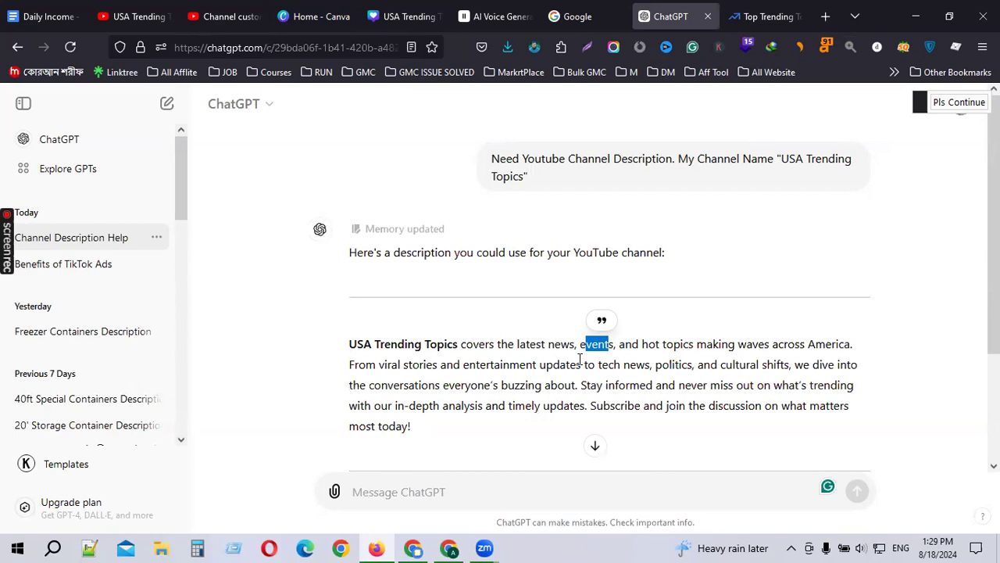
pyautogui.click(551, 351)
pyautogui.moveTo(514, 349); pyautogui.dragTo(651, 365)
pyautogui.click(586, 359)
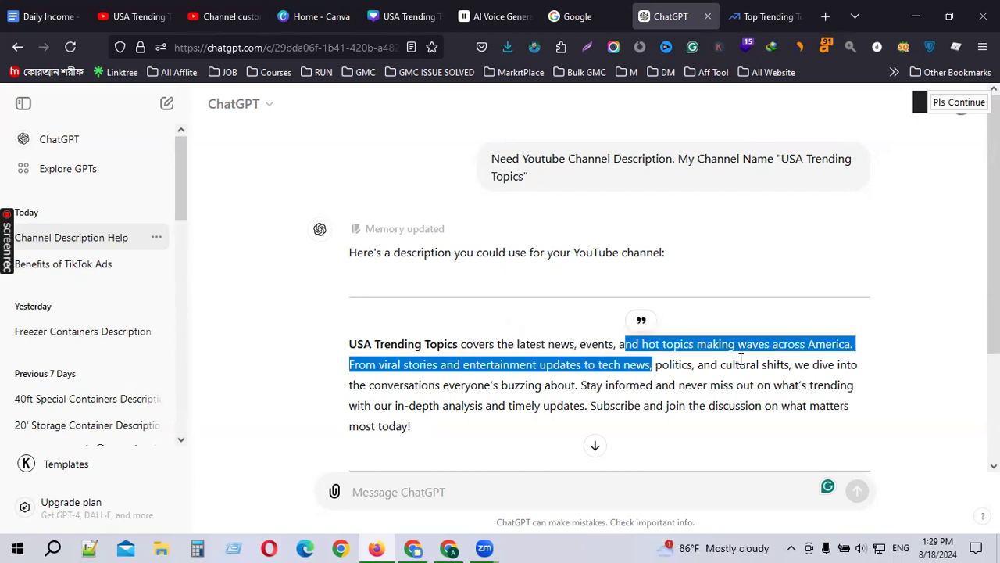
pyautogui.click(692, 362)
pyautogui.moveTo(402, 364); pyautogui.dragTo(448, 384)
pyautogui.click(514, 381)
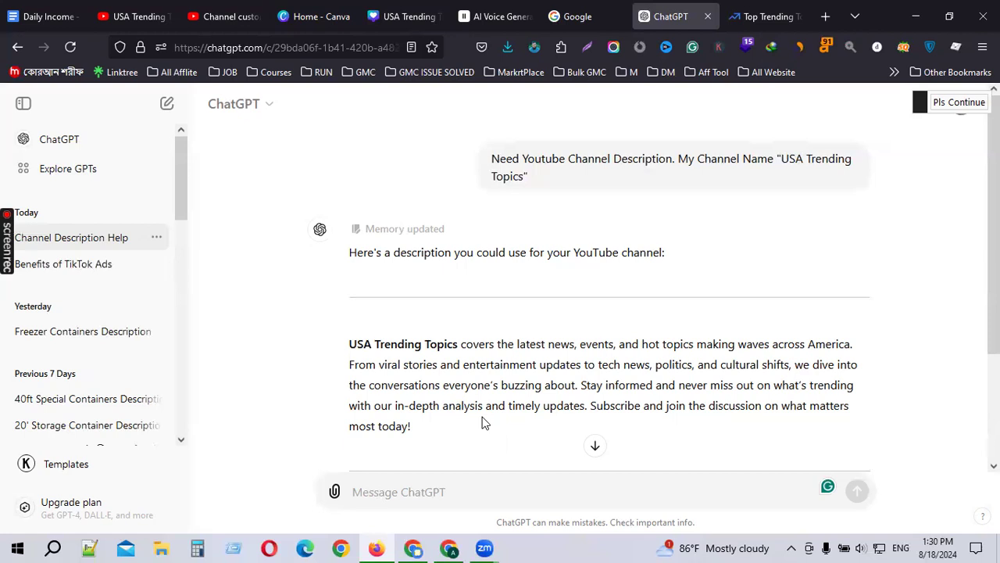
# Select and copy the whole generated description paragraph, then go back to YouTube Studio.
pyautogui.moveTo(400, 367); pyautogui.dragTo(529, 404)
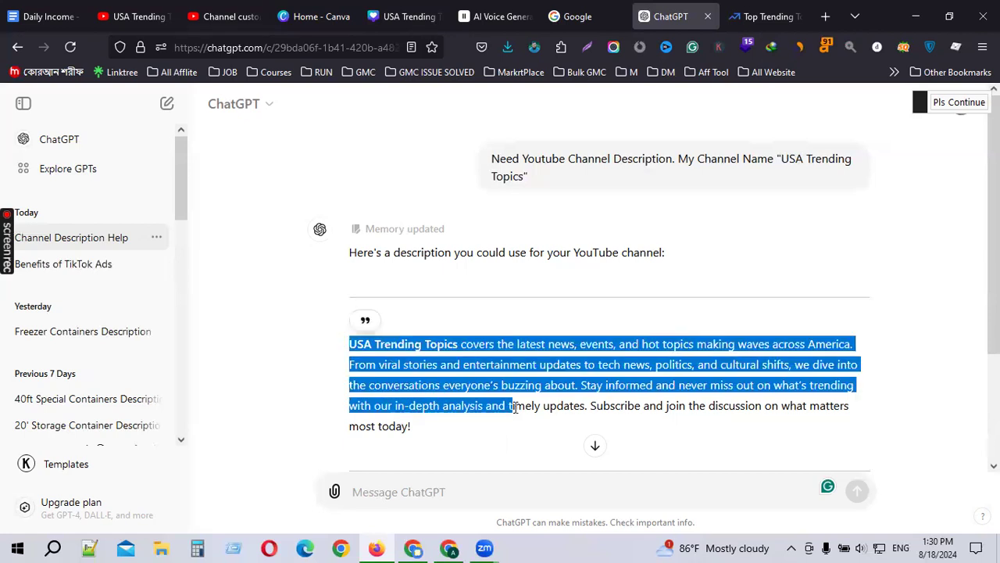
pyautogui.click(504, 406)
pyautogui.scroll(-1, 504, 407)
pyautogui.scroll(-1, 504, 401)
pyautogui.scroll(1, 504, 401)
pyautogui.scroll(1, 504, 406)
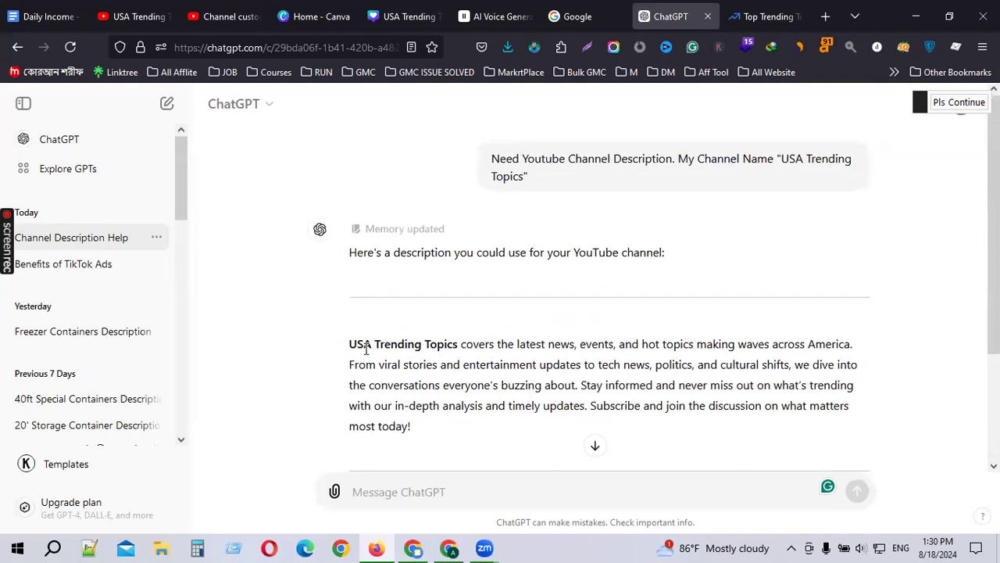
pyautogui.moveTo(351, 345); pyautogui.dragTo(459, 428)
pyautogui.hotkey('ctrl', 'c')
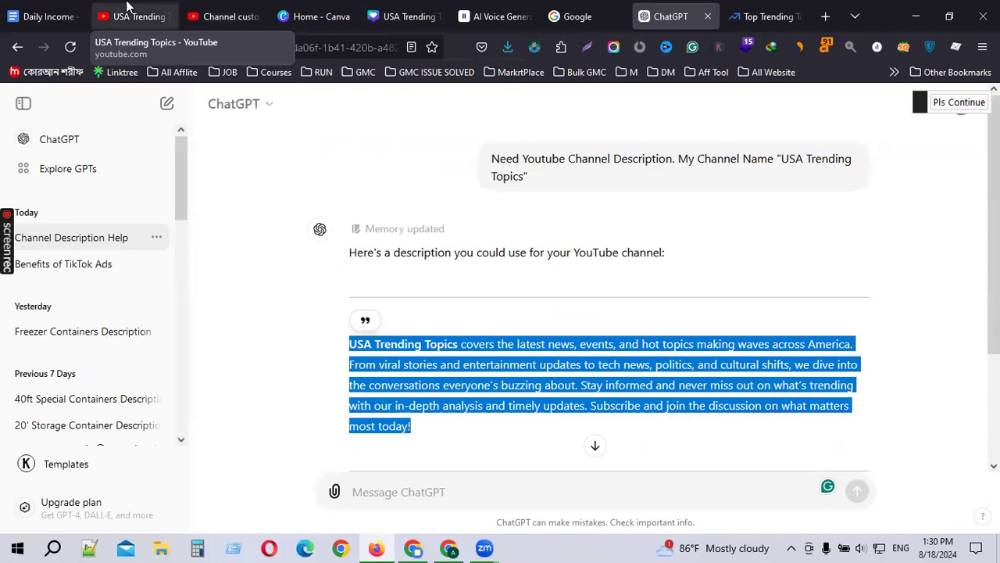
pyautogui.click(145, 11)
# Replace the 'USA Trending Topics' description with the copied ChatGPT paragraph and publish.
pyautogui.click(222, 16)
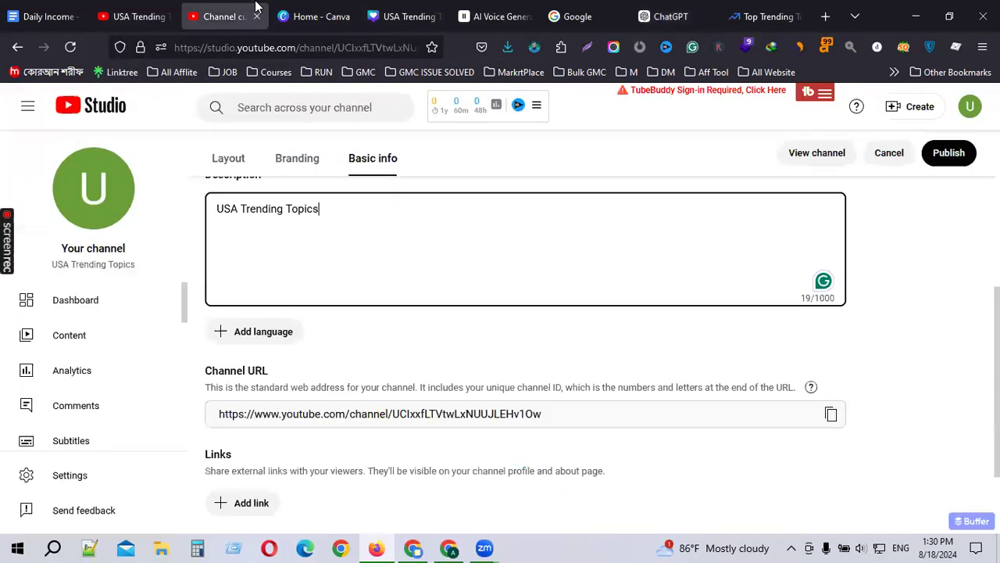
pyautogui.click(362, 227)
pyautogui.hotkey('ctrl', 'a')
pyautogui.hotkey('ctrl', 'v')
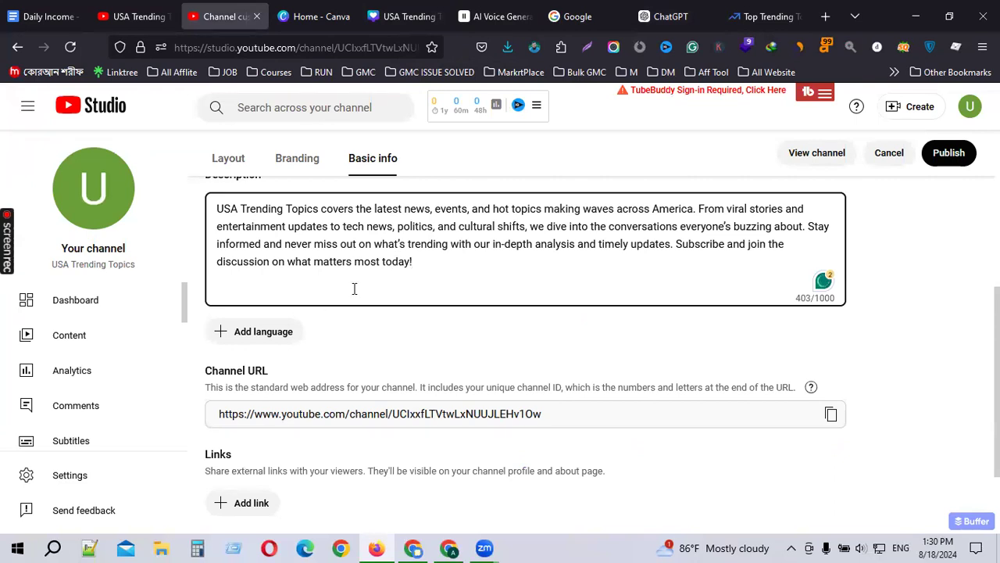
pyautogui.scroll(-3, 426, 269)
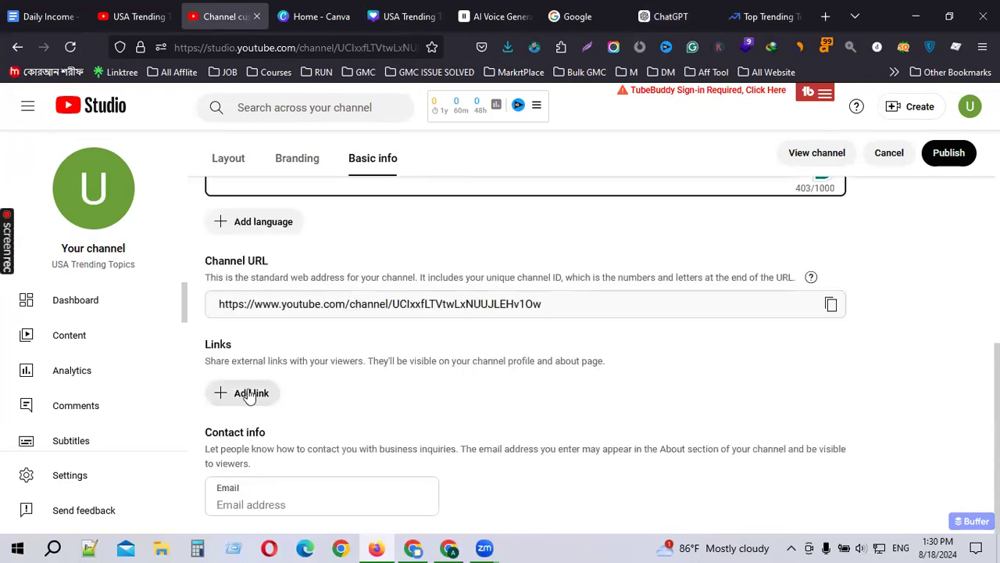
pyautogui.click(242, 392)
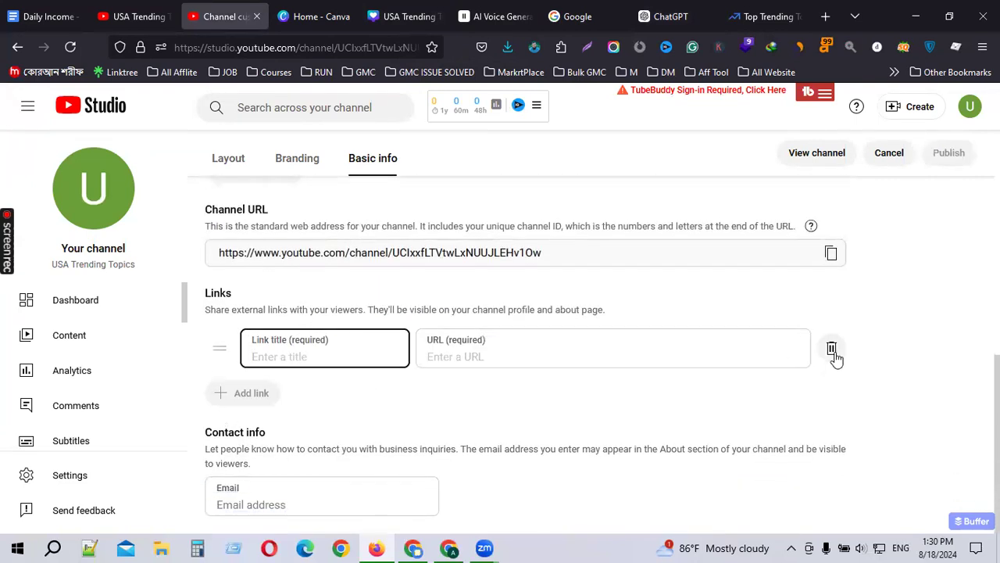
pyautogui.click(833, 350)
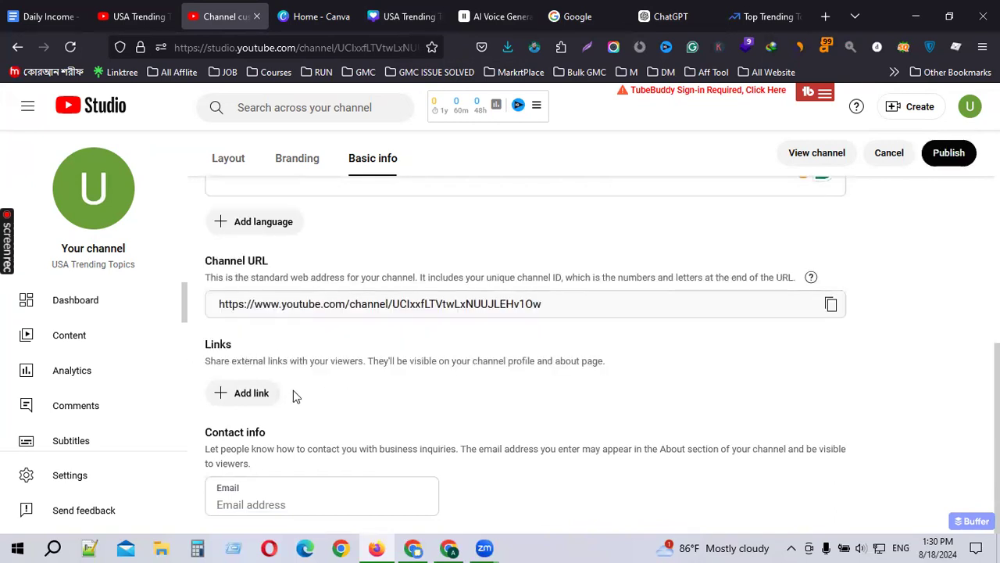
pyautogui.click(960, 156)
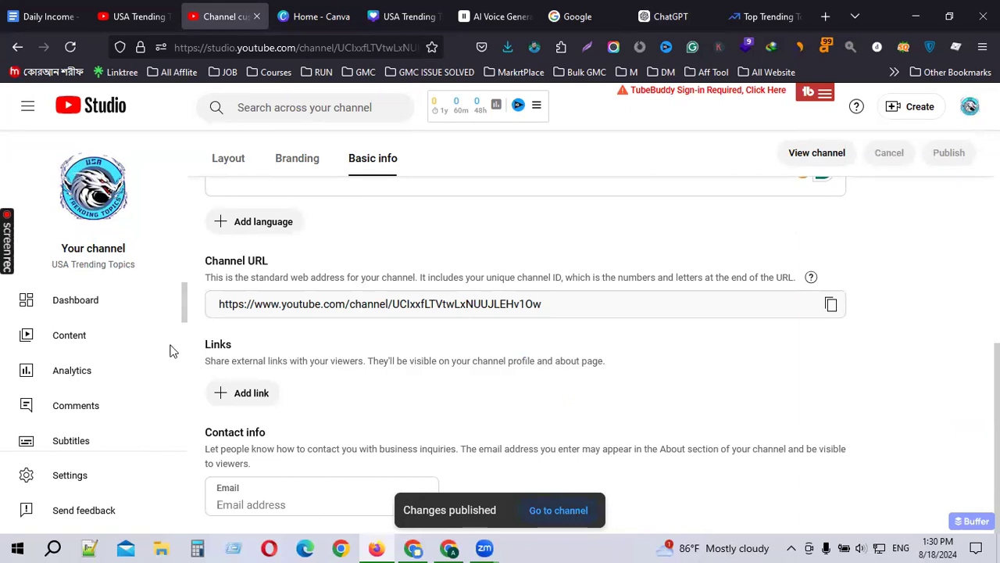
pyautogui.scroll(-3, 94, 467)
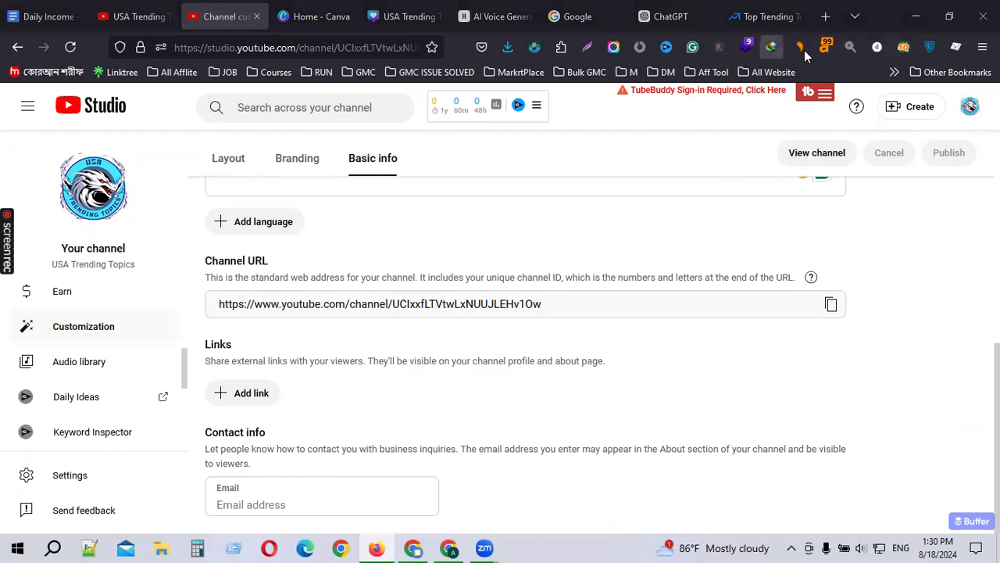
# Set the channel's country of residence to United States in Settings > Channel.
pyautogui.click(70, 475)
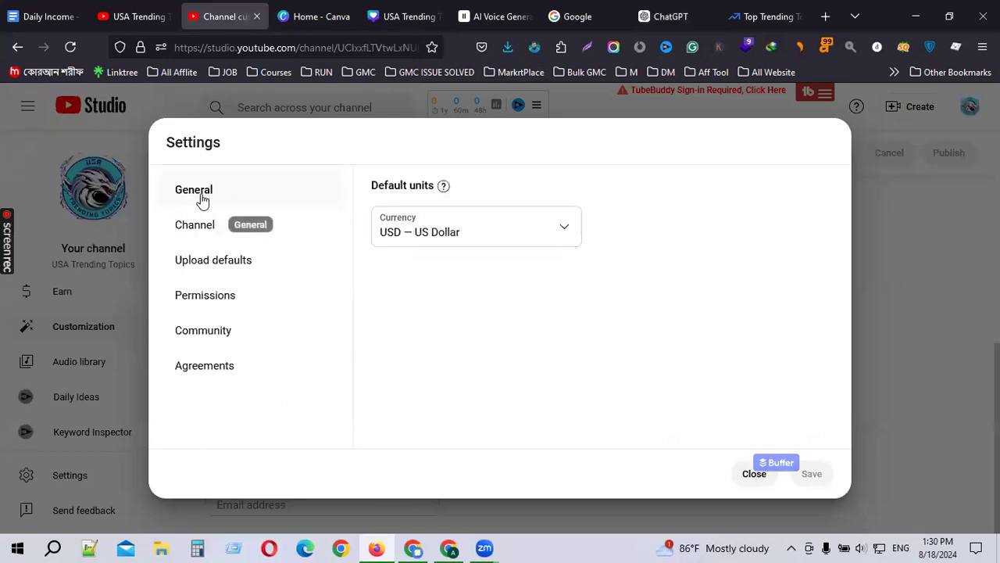
pyautogui.moveTo(372, 186); pyautogui.dragTo(430, 188)
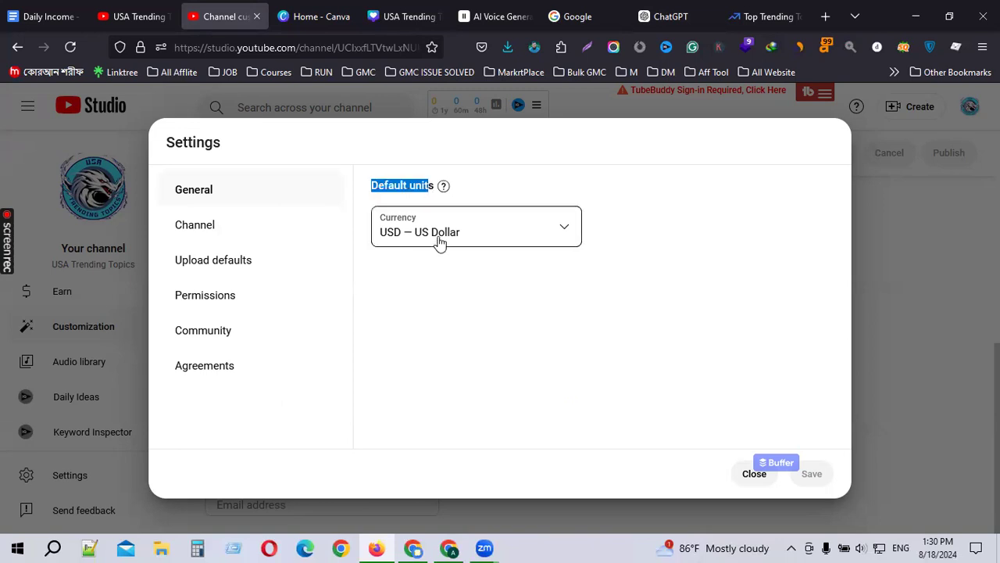
pyautogui.click(201, 233)
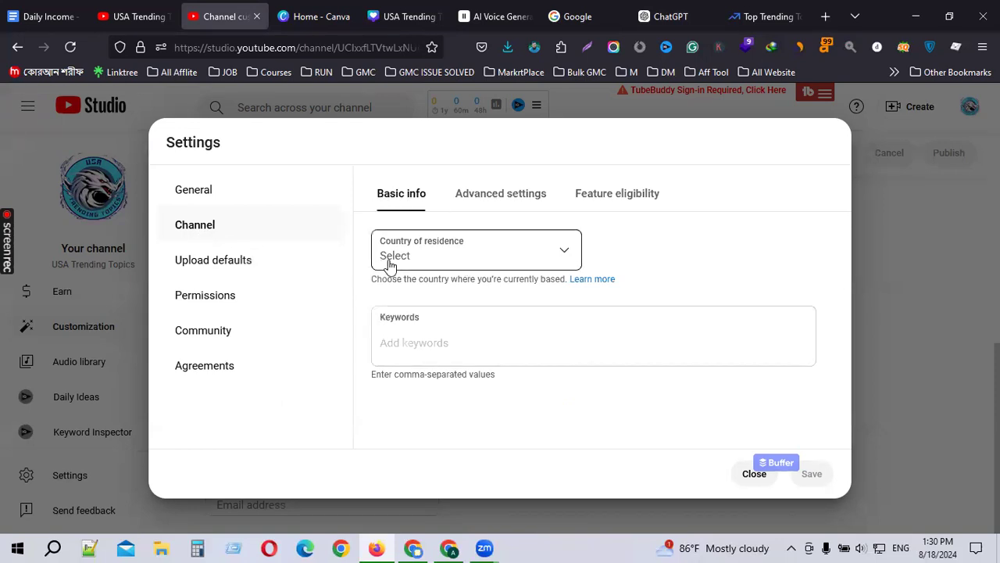
pyautogui.click(570, 251)
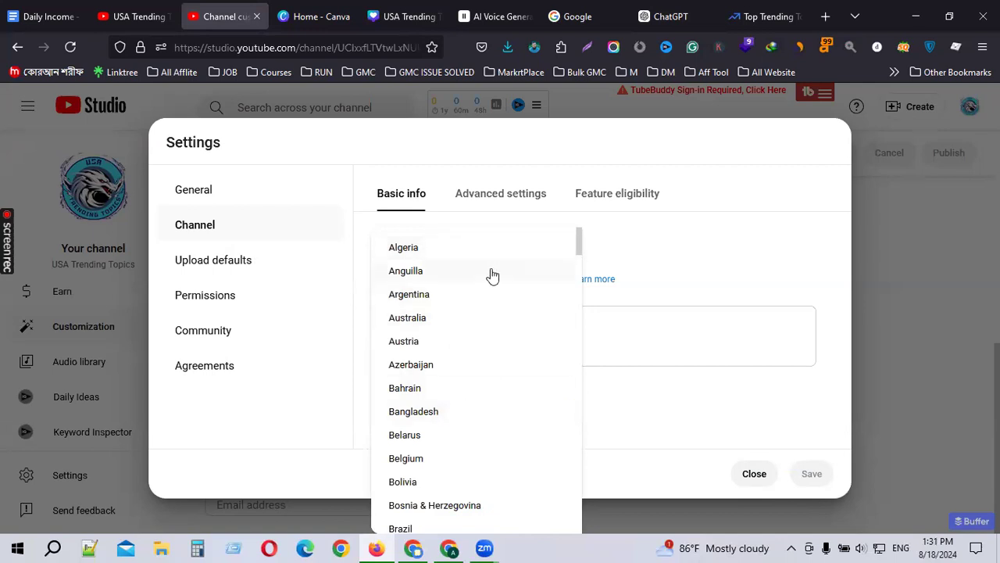
pyautogui.scroll(-20, 471, 275)
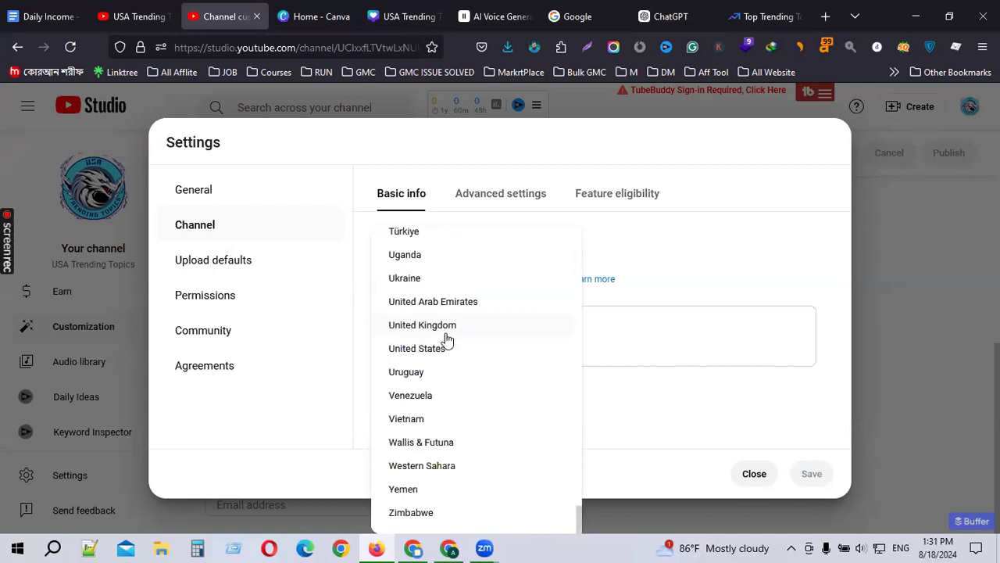
pyautogui.click(435, 354)
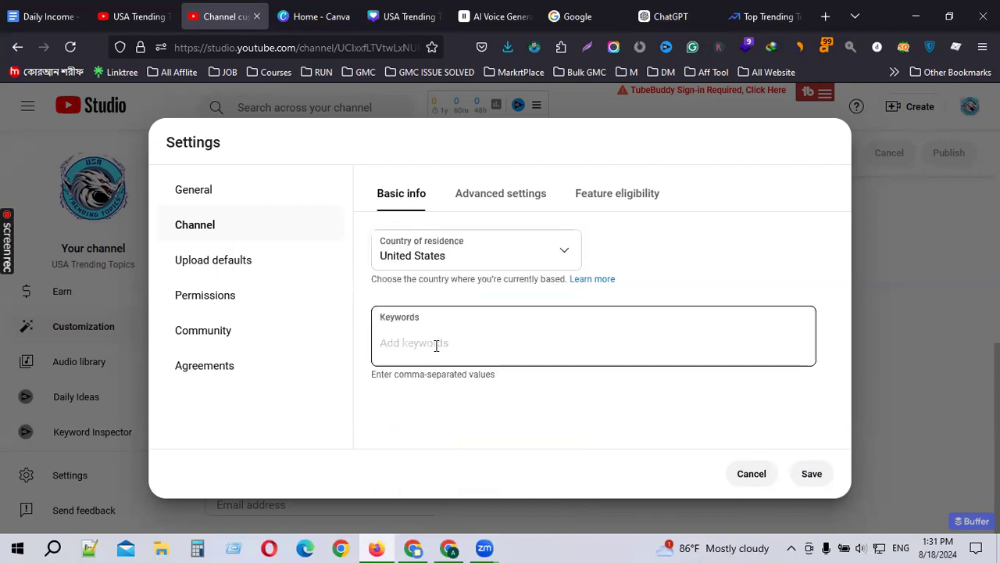
pyautogui.click(475, 344)
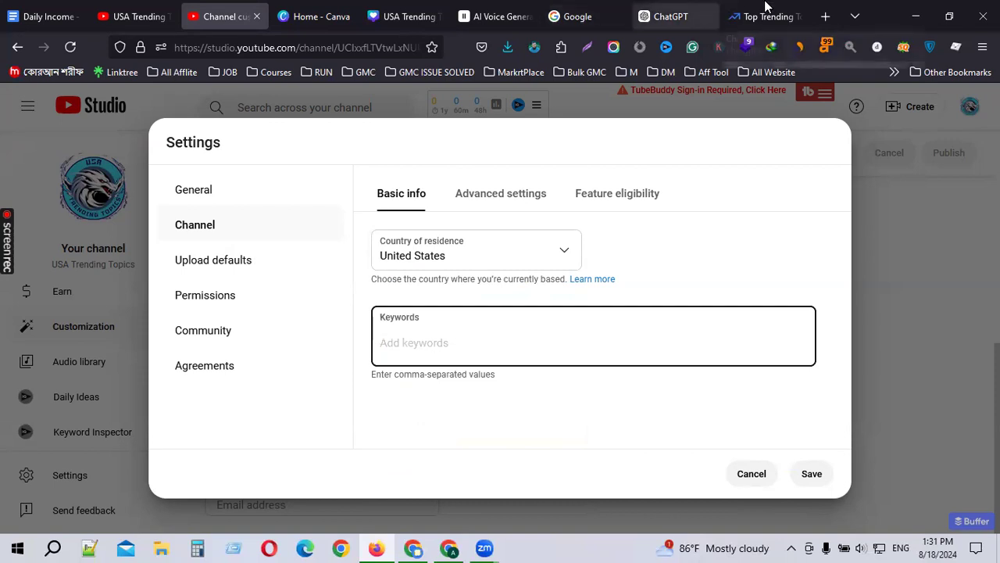
# Copy the channel title 'USA Trending Topics' and paste it as a keyword.
pyautogui.click(134, 16)
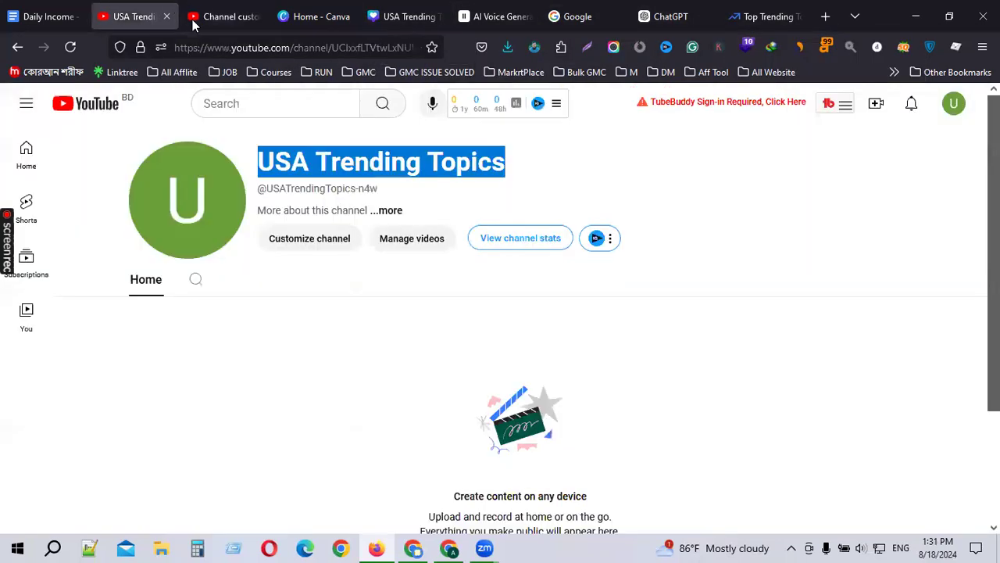
pyautogui.click(510, 170)
pyautogui.moveTo(487, 166); pyautogui.dragTo(253, 171)
pyautogui.hotkey('ctrl', 'c')
pyautogui.click(234, 14)
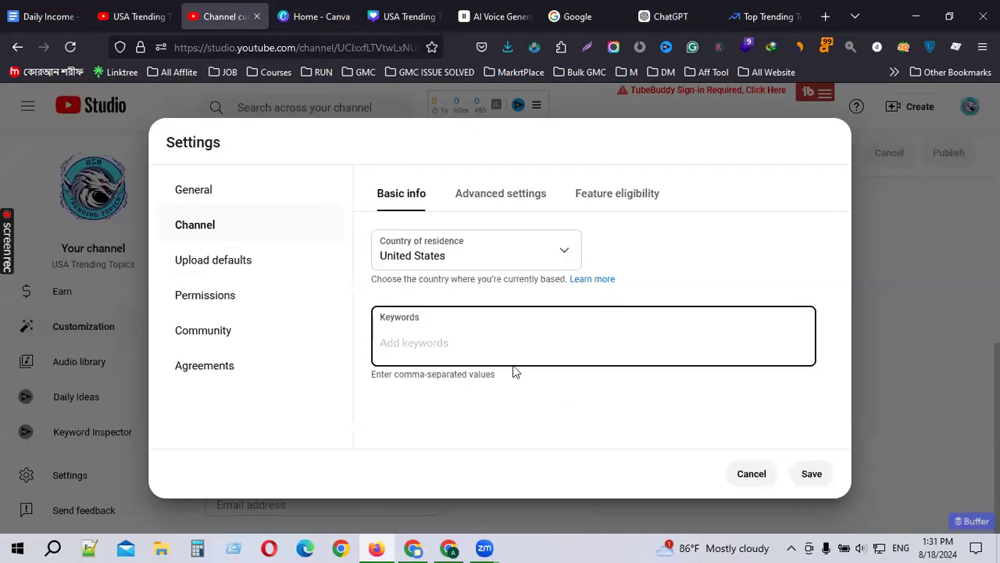
pyautogui.hotkey('ctrl', 'v')
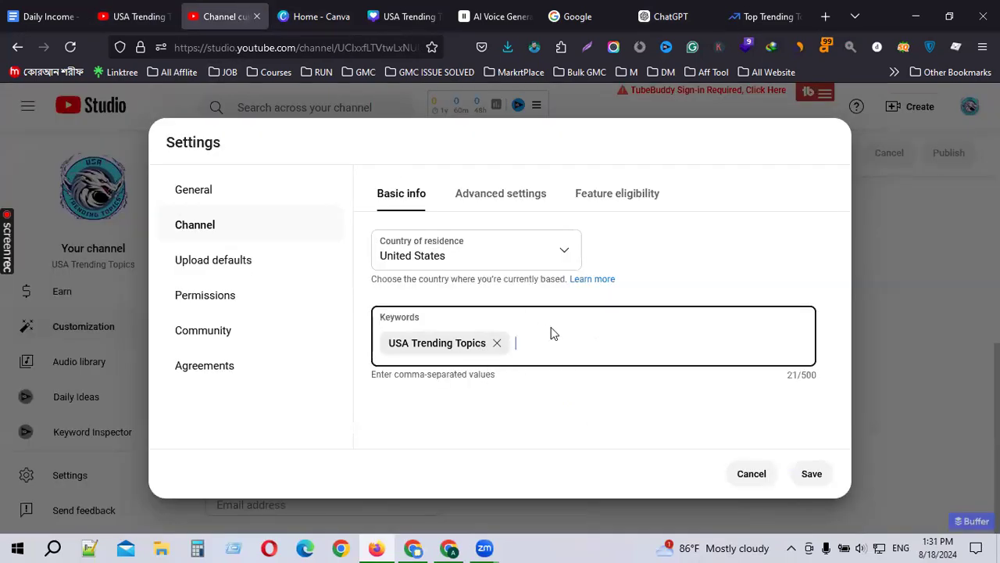
# Copy 'news, events' from the ChatGPT description and add them as keywords.
pyautogui.click(402, 16)
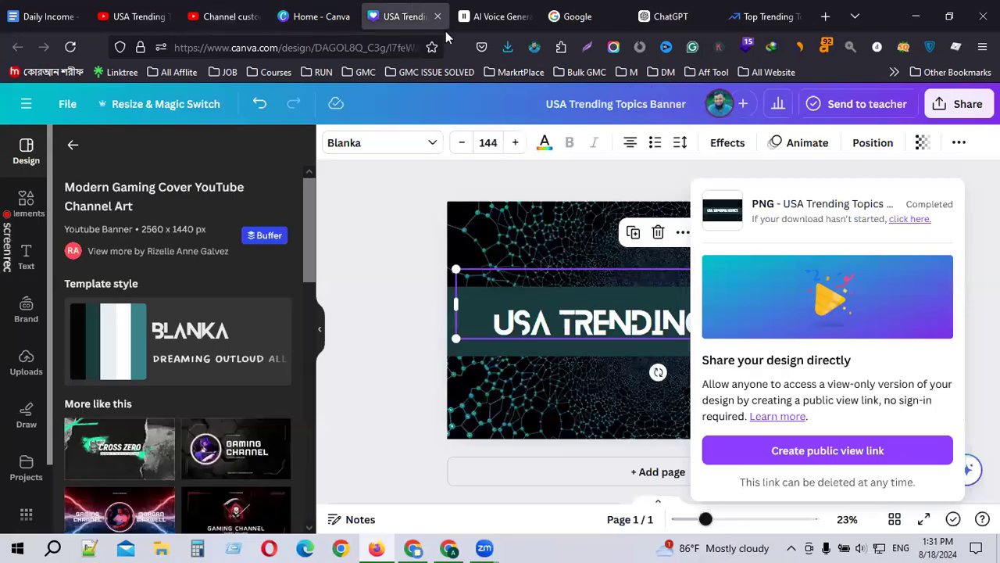
pyautogui.click(670, 16)
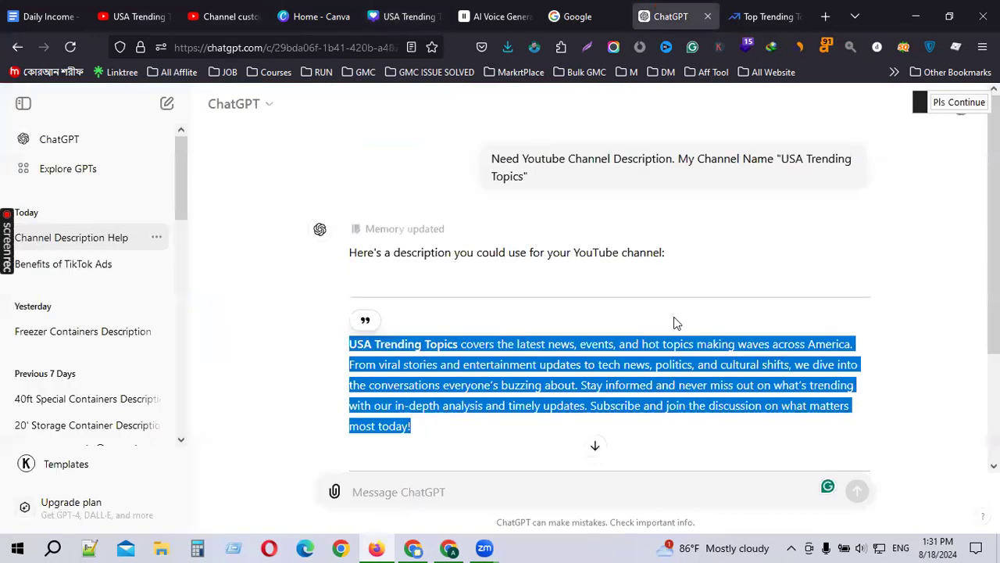
pyautogui.click(655, 380)
pyautogui.moveTo(550, 350); pyautogui.dragTo(616, 350)
pyautogui.hotkey('ctrl', 'c')
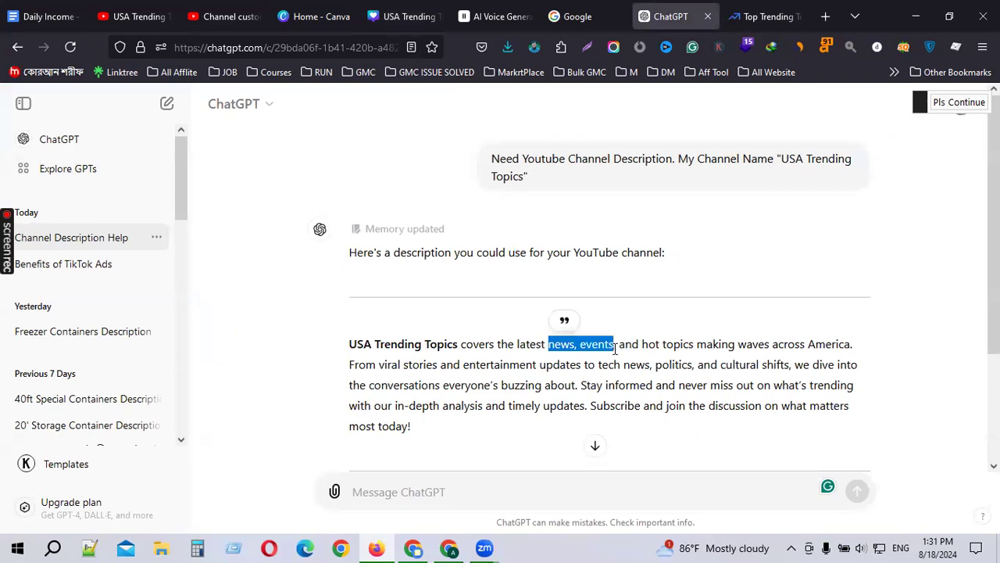
pyautogui.click(380, 13)
pyautogui.click(317, 11)
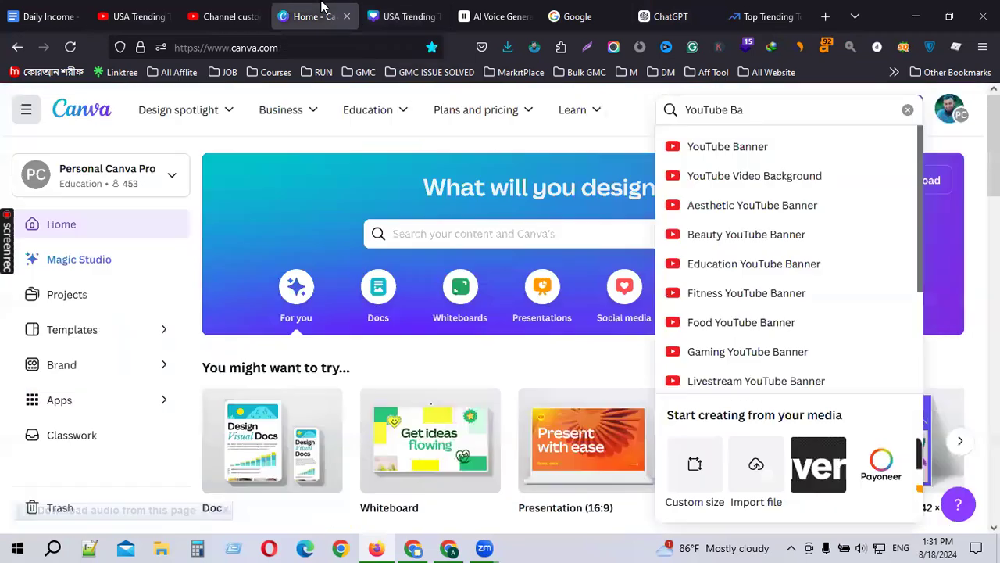
pyautogui.click(234, 14)
pyautogui.hotkey('ctrl', 'v')
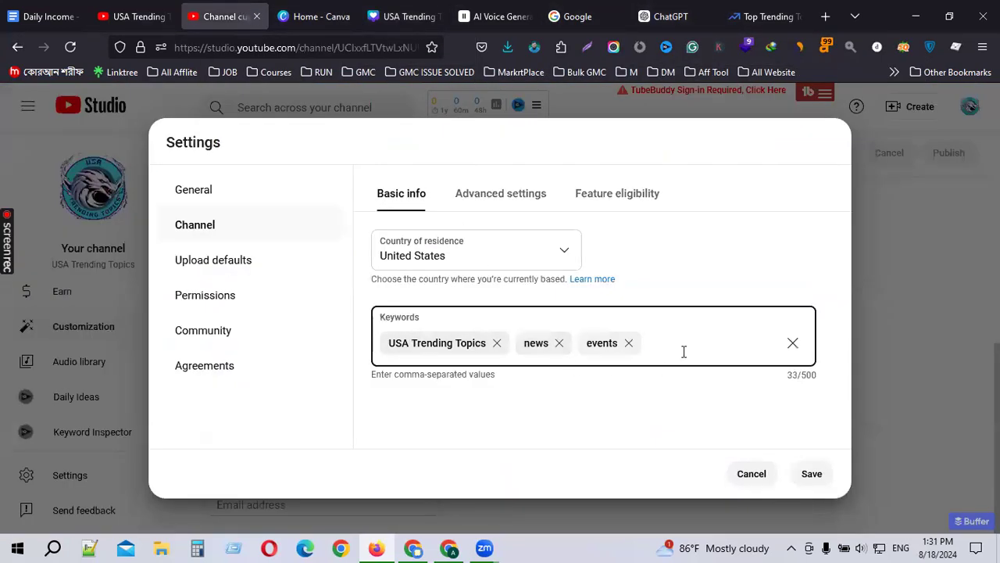
pyautogui.doubleClick(809, 379)
pyautogui.click(669, 349)
# Under Advanced settings, set the channel audience to 'No, set this channel as not made for kids'.
pyautogui.click(504, 201)
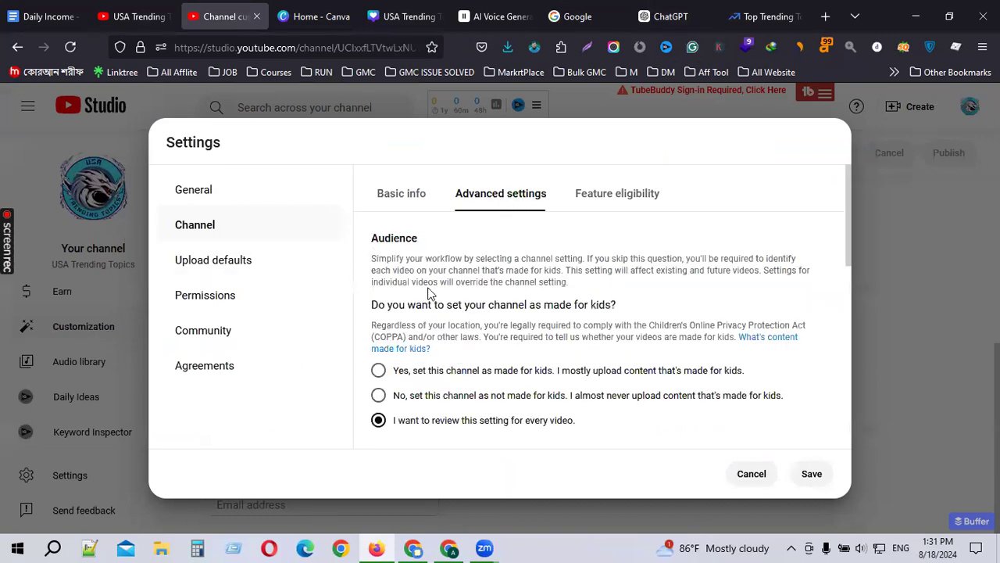
pyautogui.scroll(-3, 524, 284)
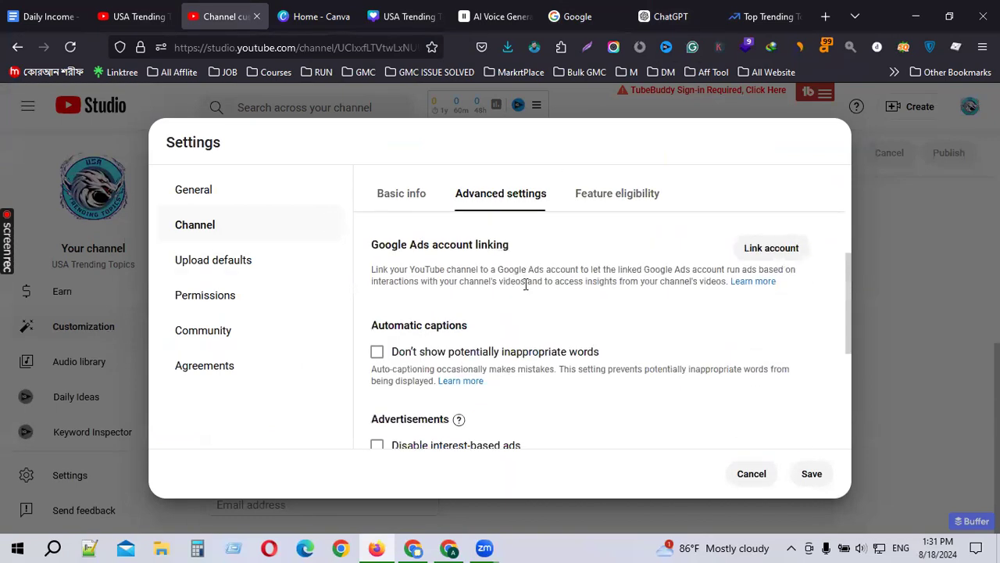
pyautogui.scroll(2, 524, 284)
pyautogui.scroll(2, 480, 328)
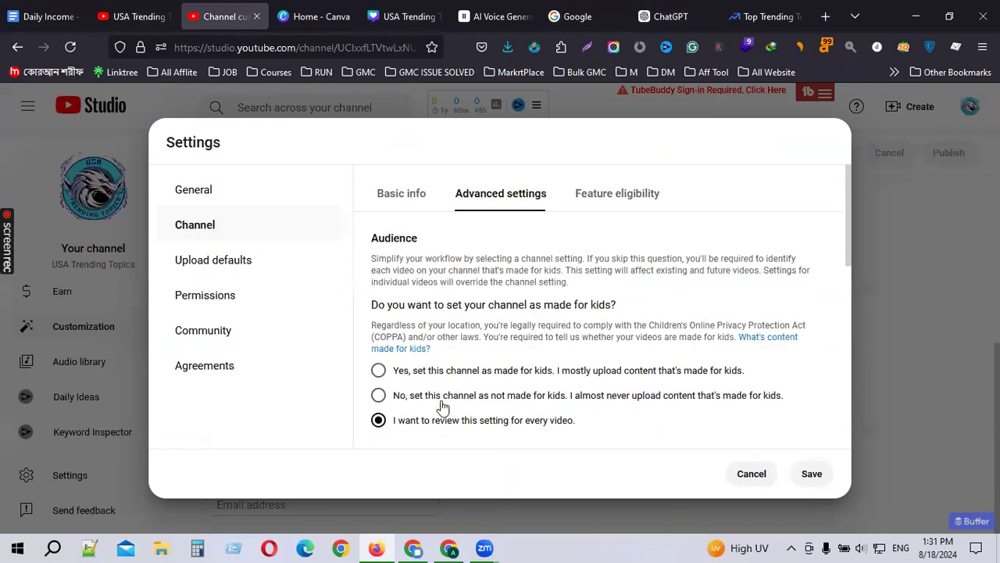
pyautogui.click(378, 395)
pyautogui.scroll(-2, 456, 353)
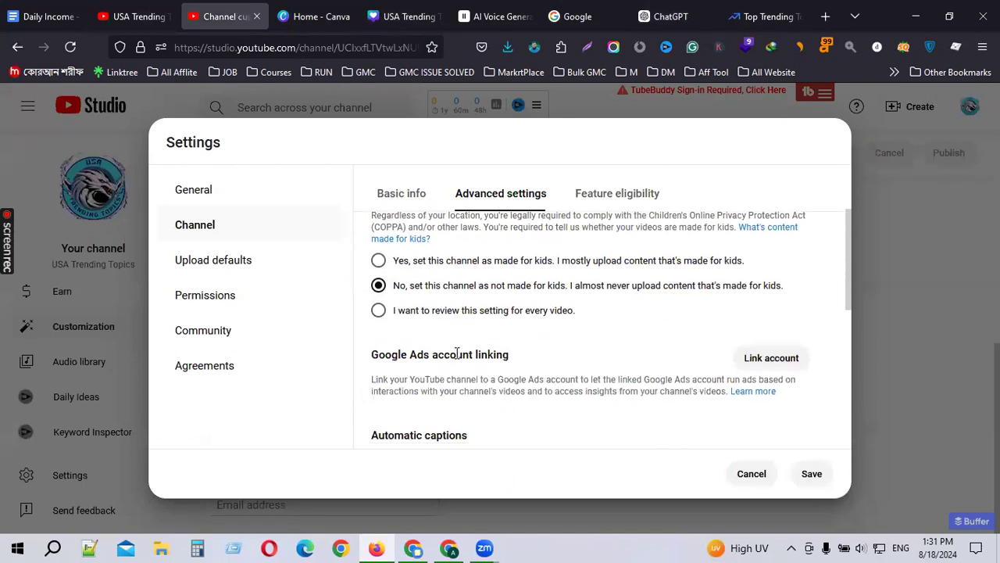
pyautogui.scroll(-3, 560, 301)
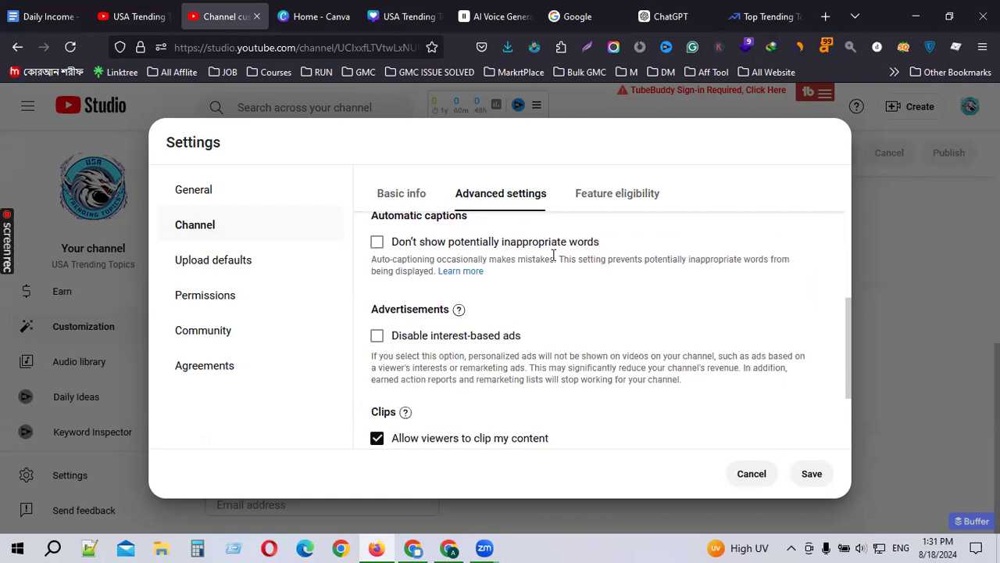
pyautogui.scroll(-2, 553, 255)
pyautogui.scroll(-1, 478, 311)
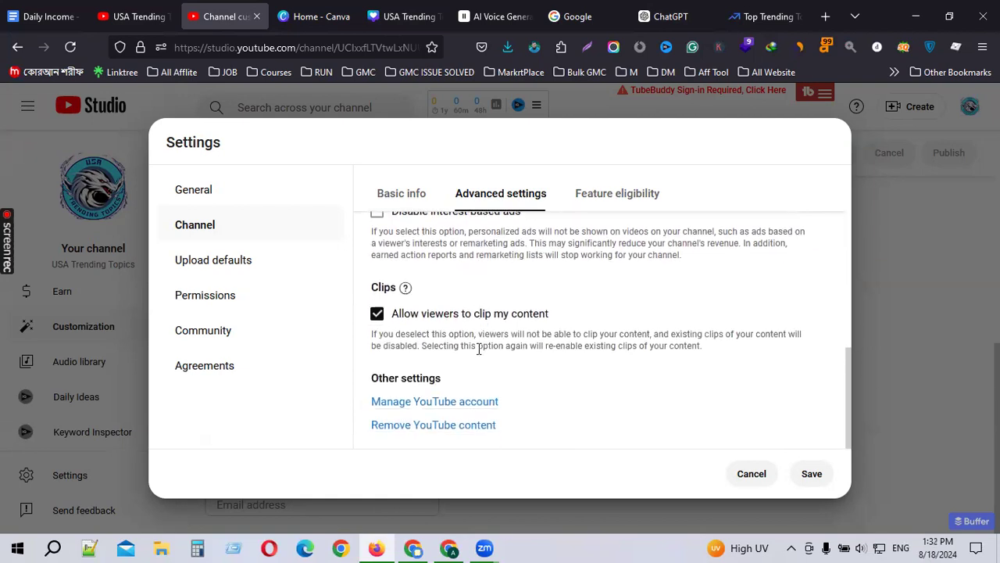
pyautogui.scroll(5, 483, 349)
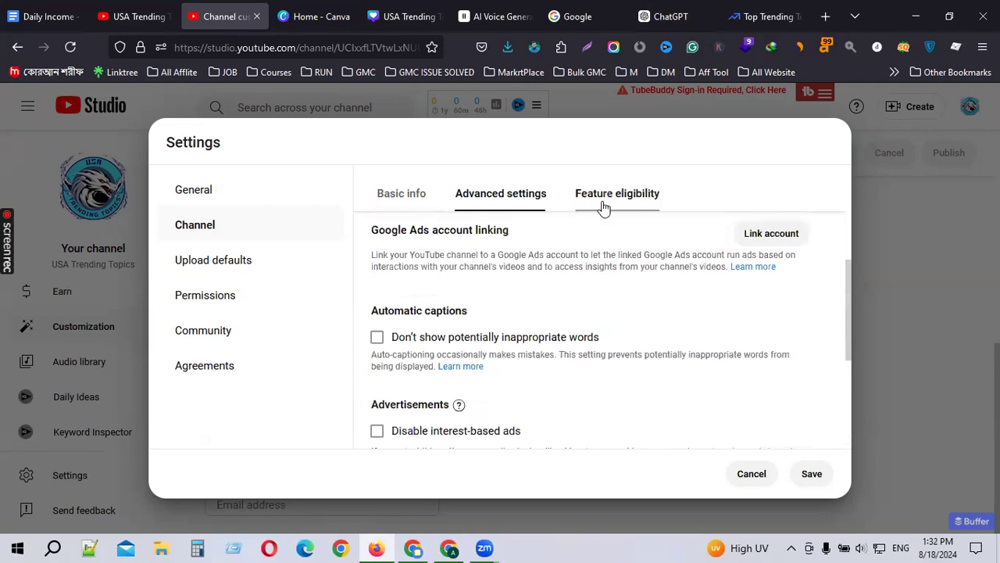
# Open Feature eligibility and review the Standard features details.
pyautogui.click(601, 205)
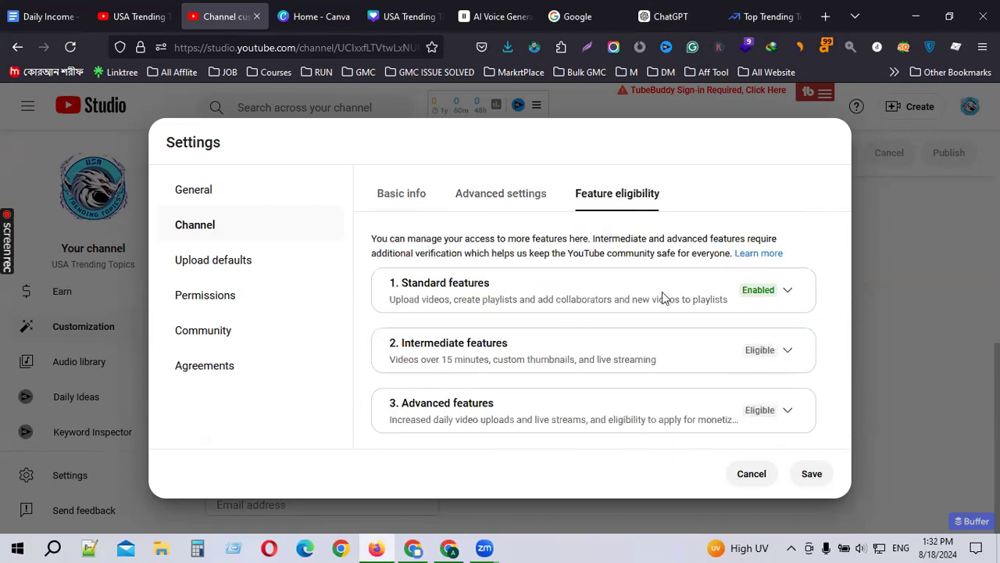
pyautogui.moveTo(401, 283); pyautogui.dragTo(461, 282)
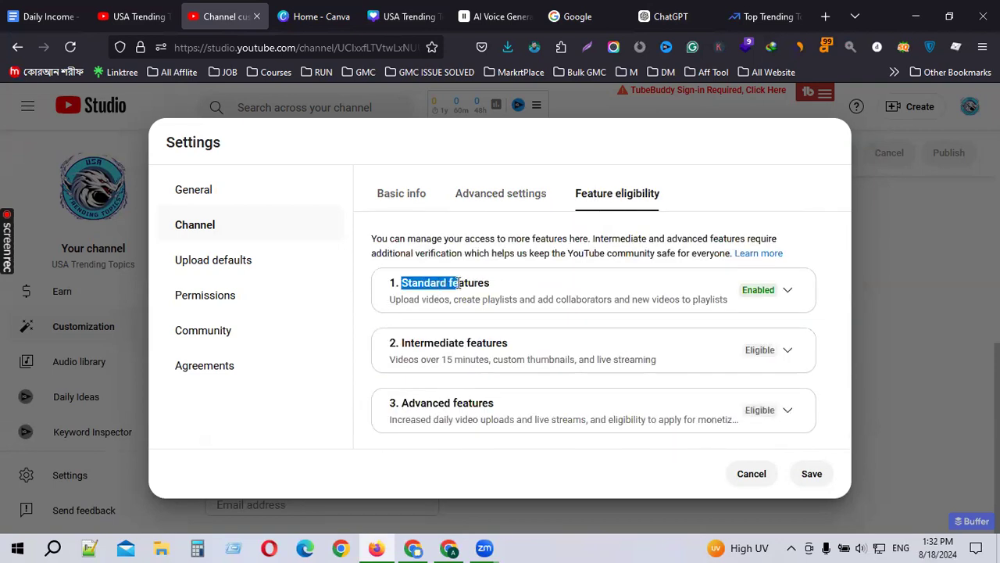
pyautogui.click(791, 292)
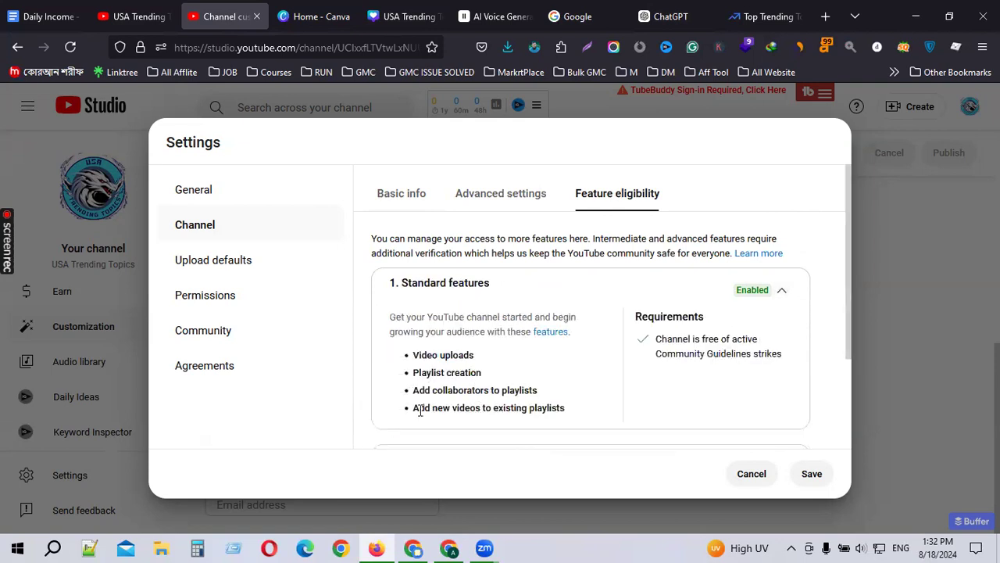
pyautogui.scroll(-2, 524, 391)
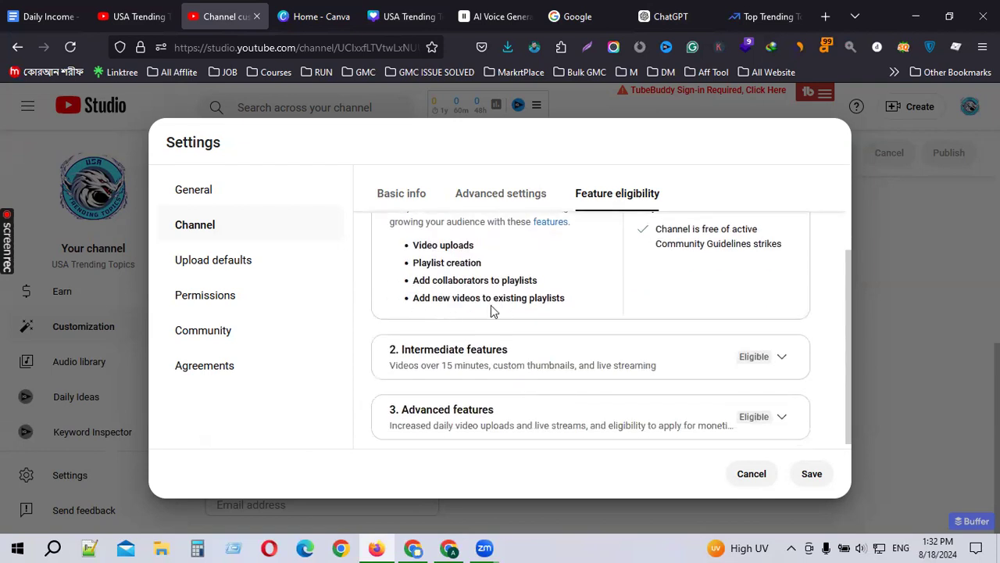
pyautogui.scroll(2, 727, 305)
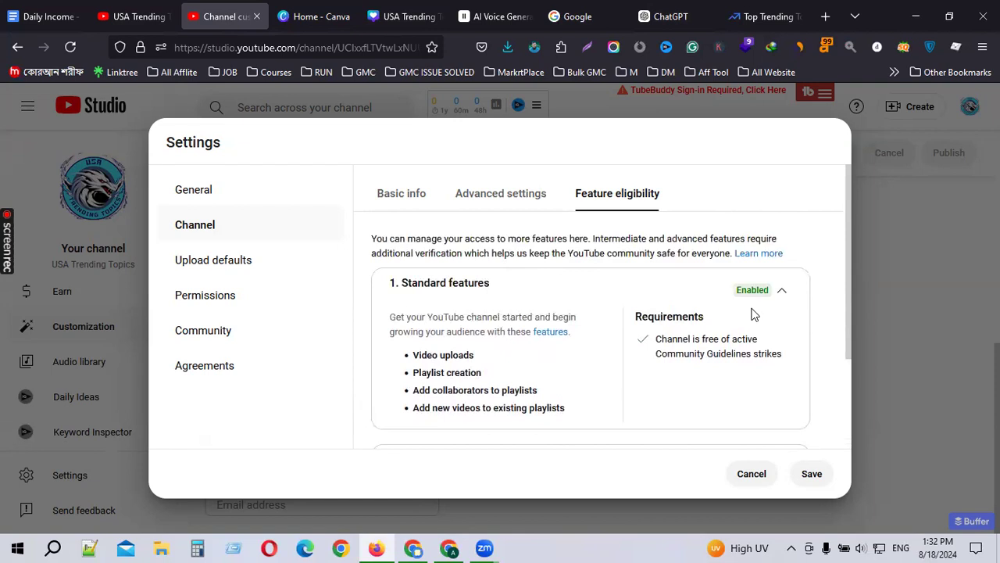
pyautogui.click(774, 300)
# Expand Intermediate and Advanced features, then start phone verification for intermediate features.
pyautogui.moveTo(413, 354); pyautogui.dragTo(787, 351)
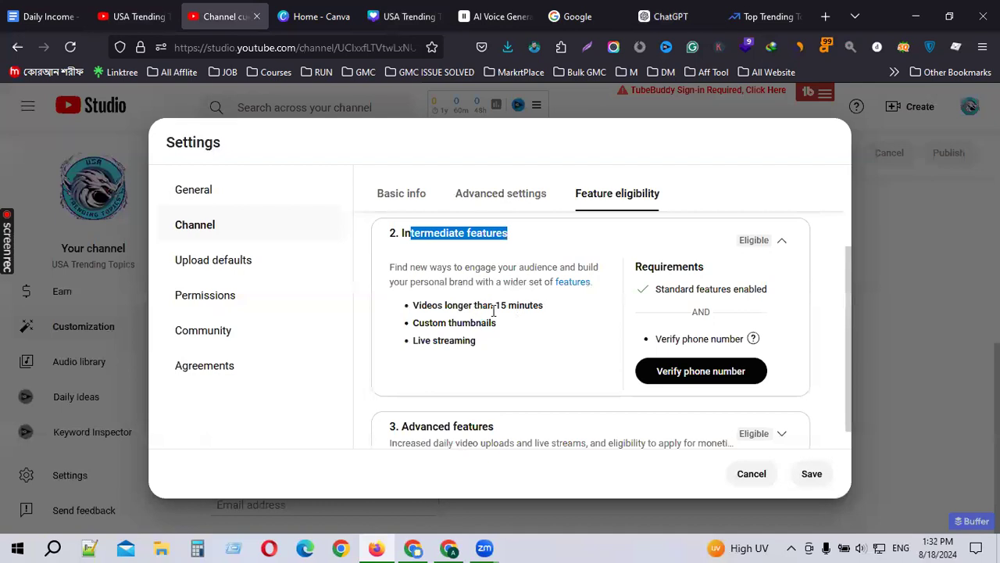
pyautogui.moveTo(471, 304); pyautogui.dragTo(518, 305)
pyautogui.click(529, 305)
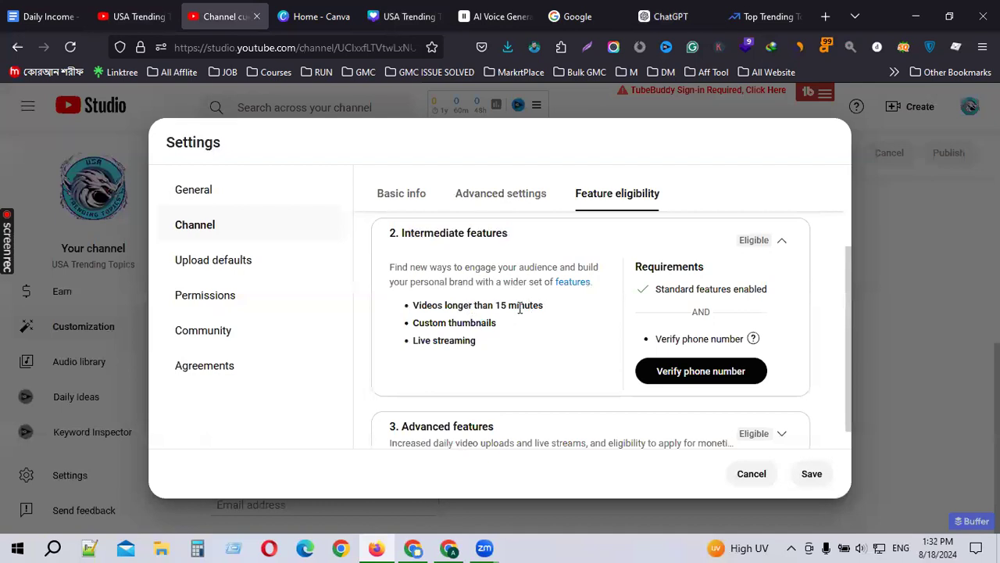
pyautogui.scroll(2, 458, 308)
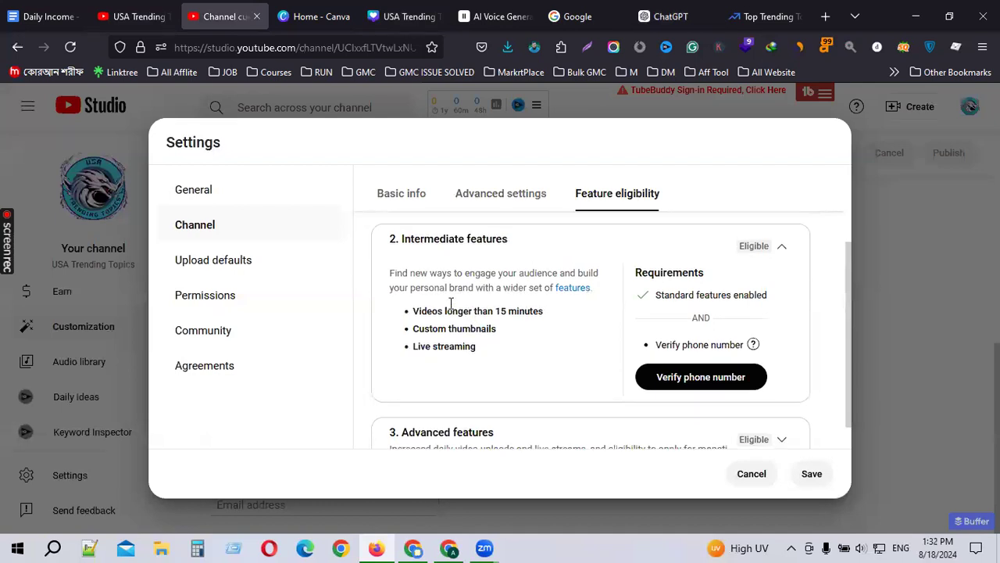
pyautogui.scroll(-2, 499, 344)
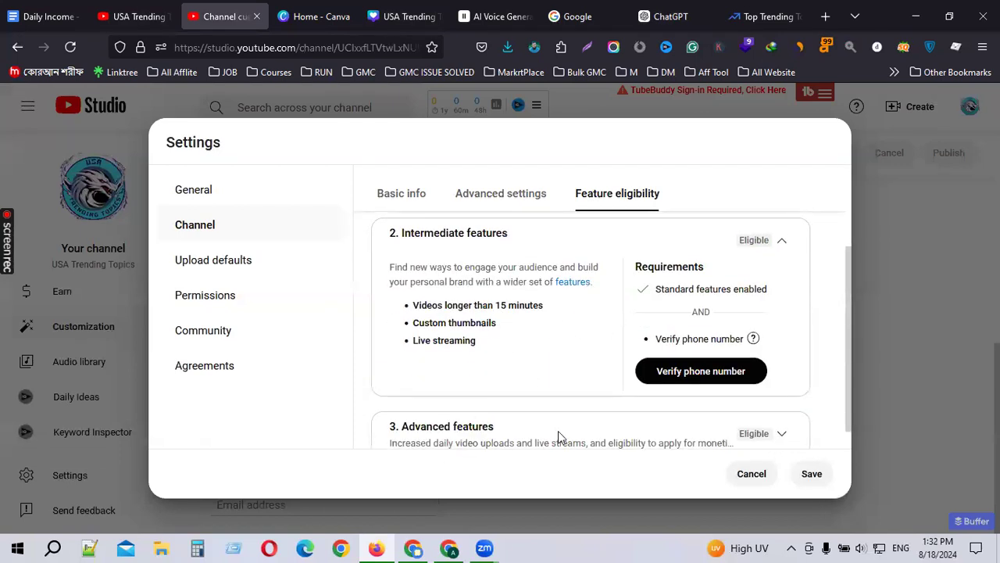
pyautogui.click(790, 433)
pyautogui.moveTo(419, 278); pyautogui.dragTo(558, 400)
pyautogui.click(558, 400)
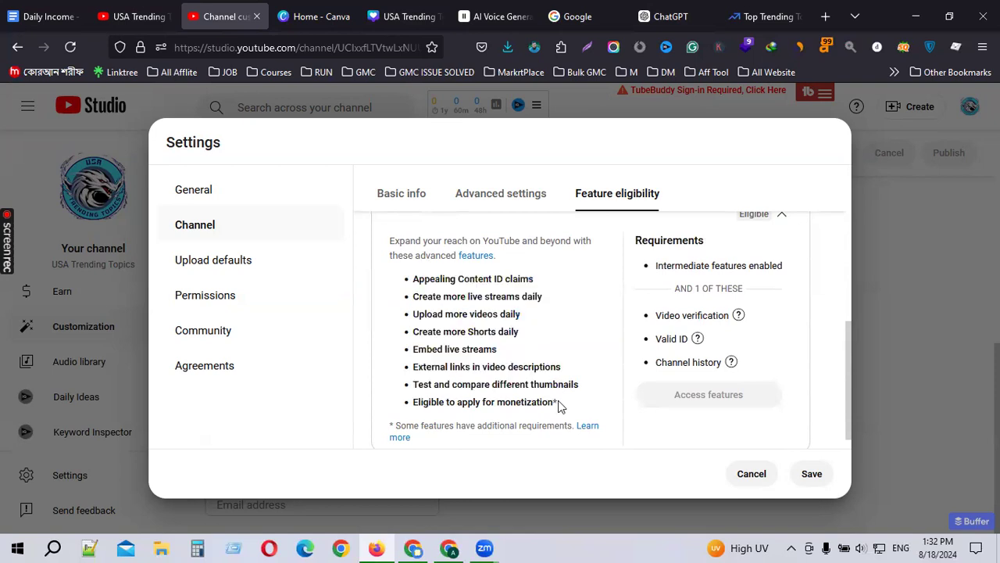
pyautogui.scroll(3, 558, 400)
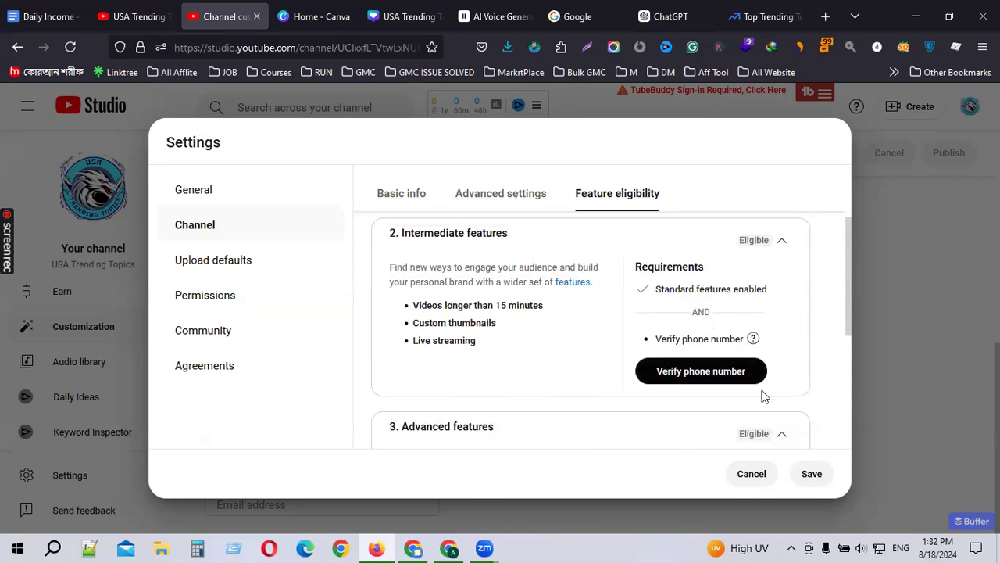
pyautogui.click(720, 378)
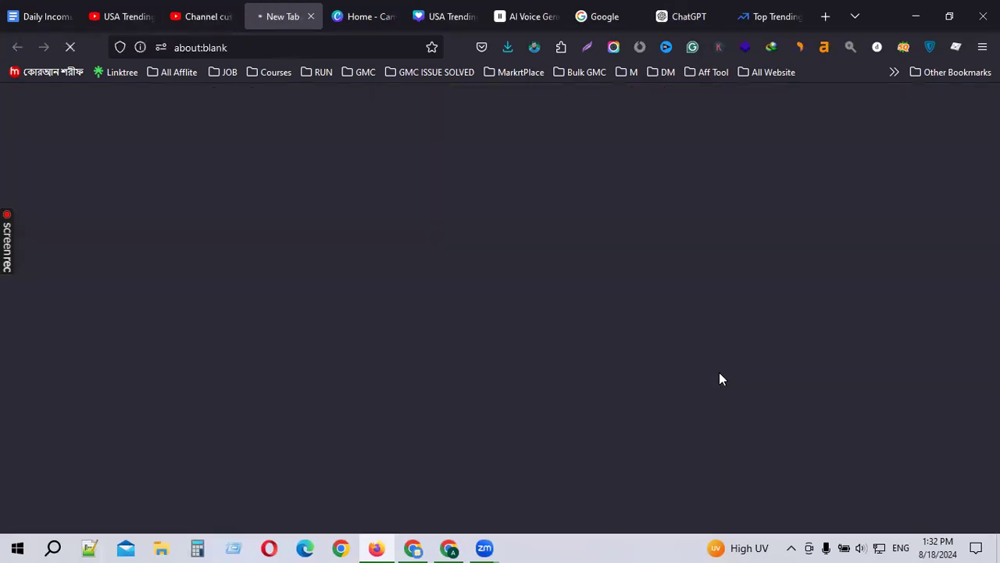
# Request a text-message verification code for the entered Bangladesh phone number.
pyautogui.click(209, 21)
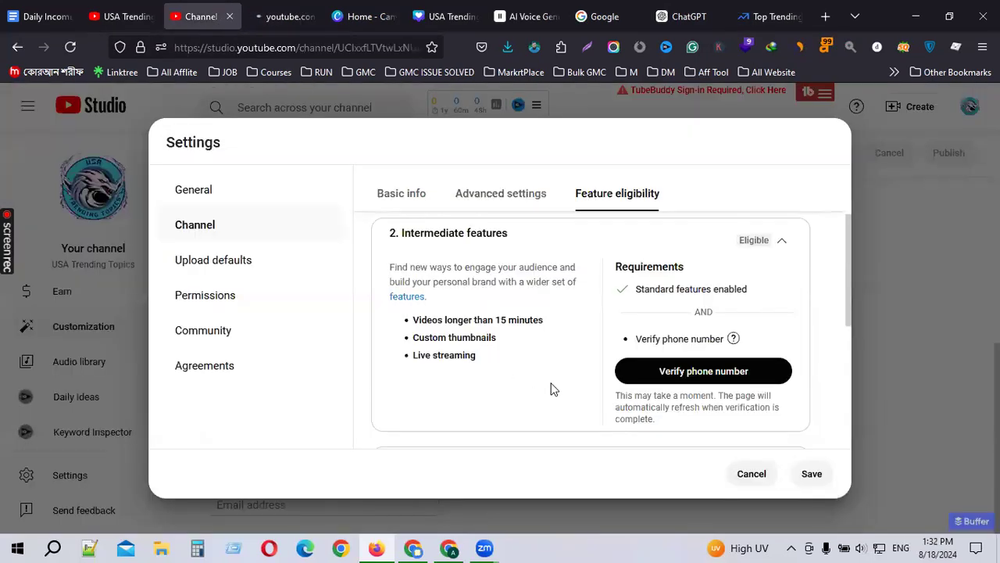
pyautogui.click(416, 195)
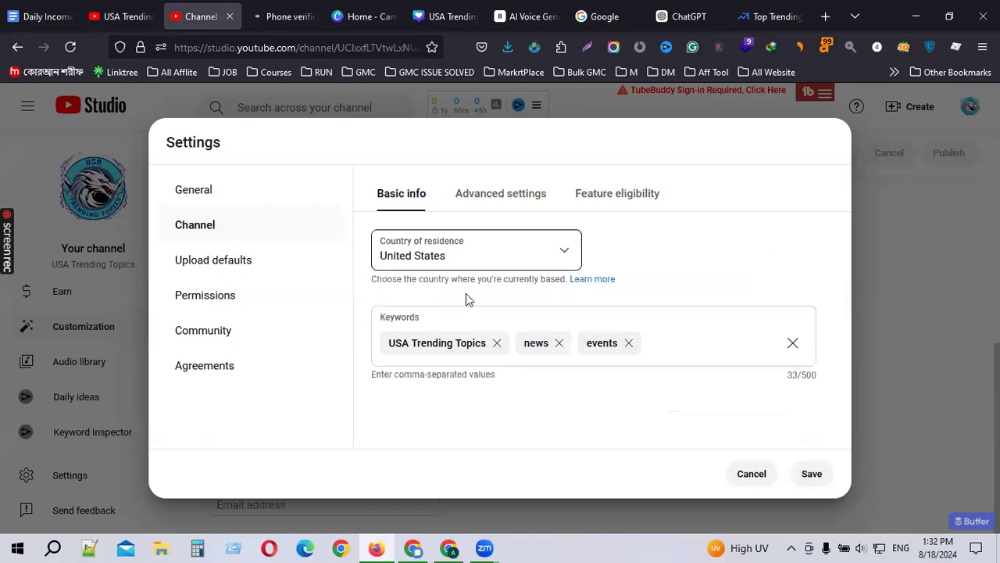
pyautogui.click(636, 196)
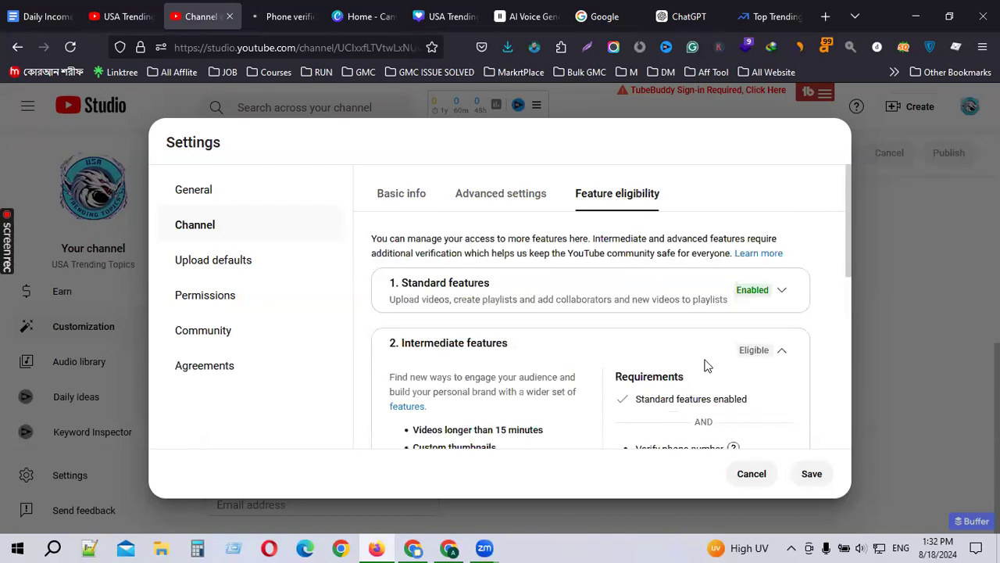
pyautogui.scroll(-3, 610, 363)
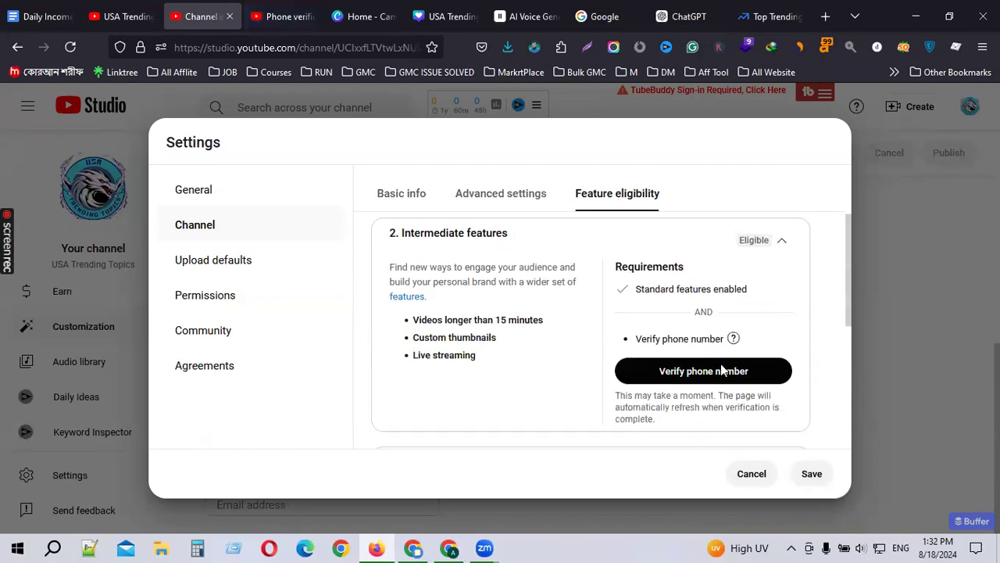
pyautogui.click(305, 8)
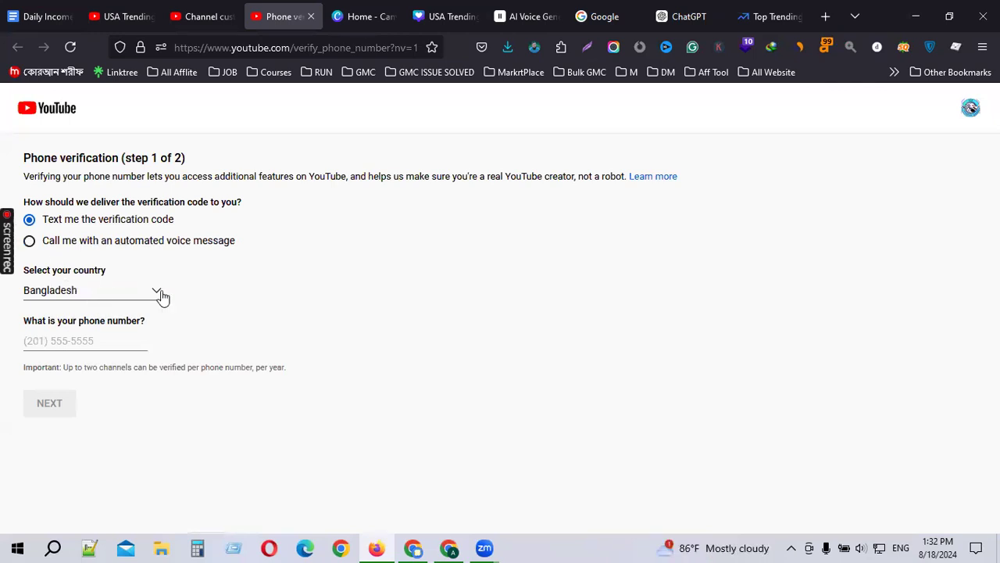
pyautogui.click(65, 336)
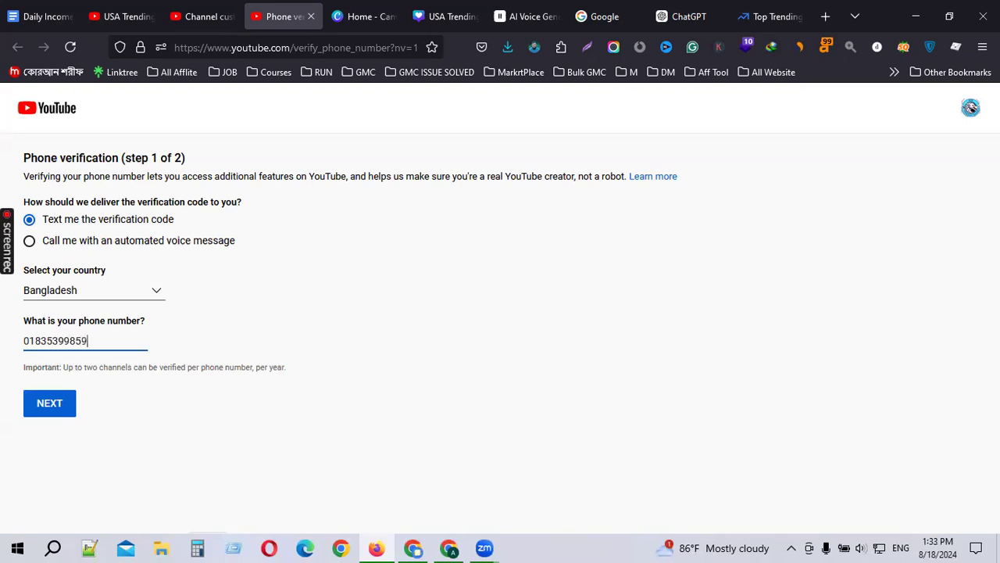
pyautogui.click(72, 413)
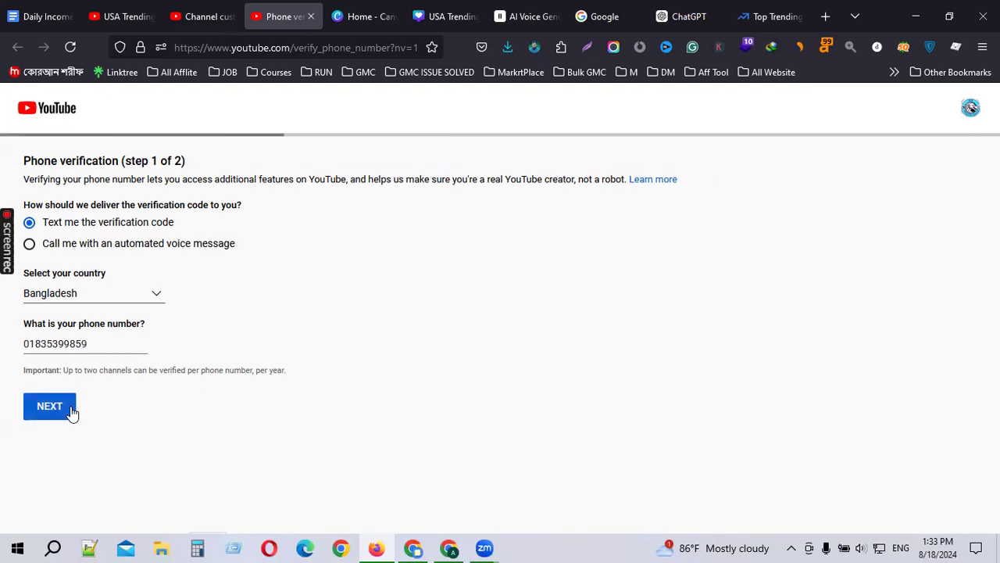
pyautogui.moveTo(34, 225); pyautogui.dragTo(168, 223)
# Enter the received six-digit verification code and submit it to verify the phone.
pyautogui.click(295, 236)
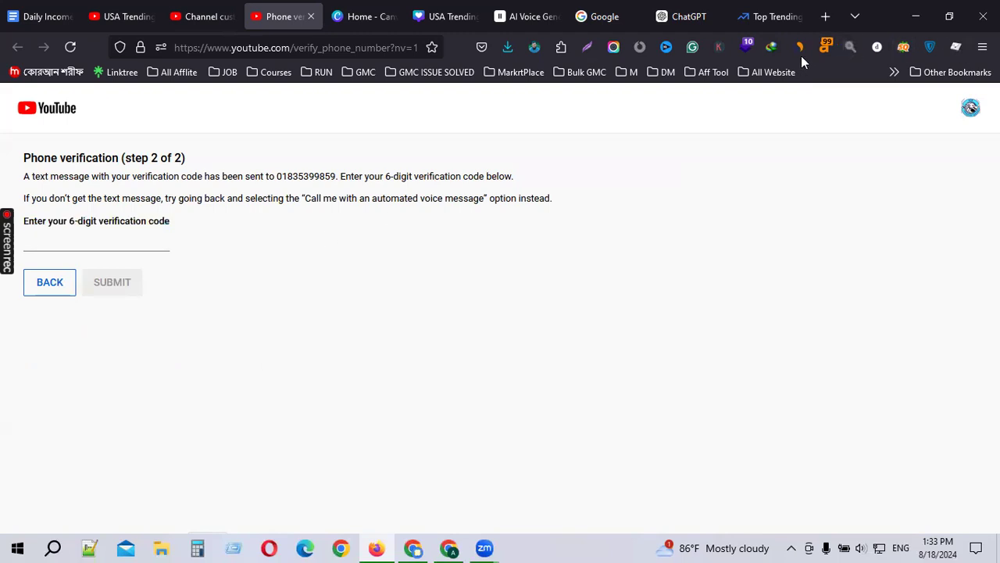
pyautogui.click(849, 48)
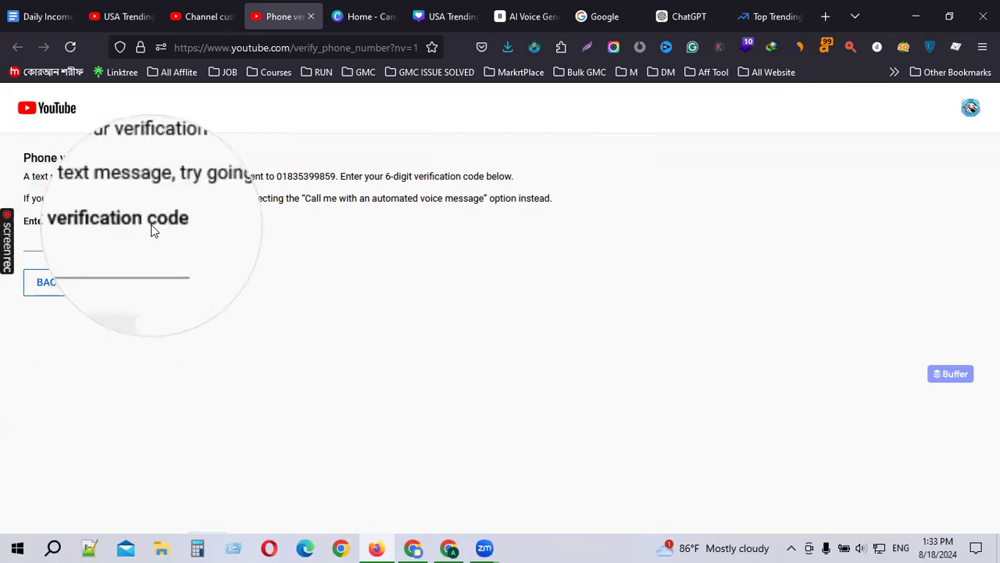
pyautogui.click(23, 245)
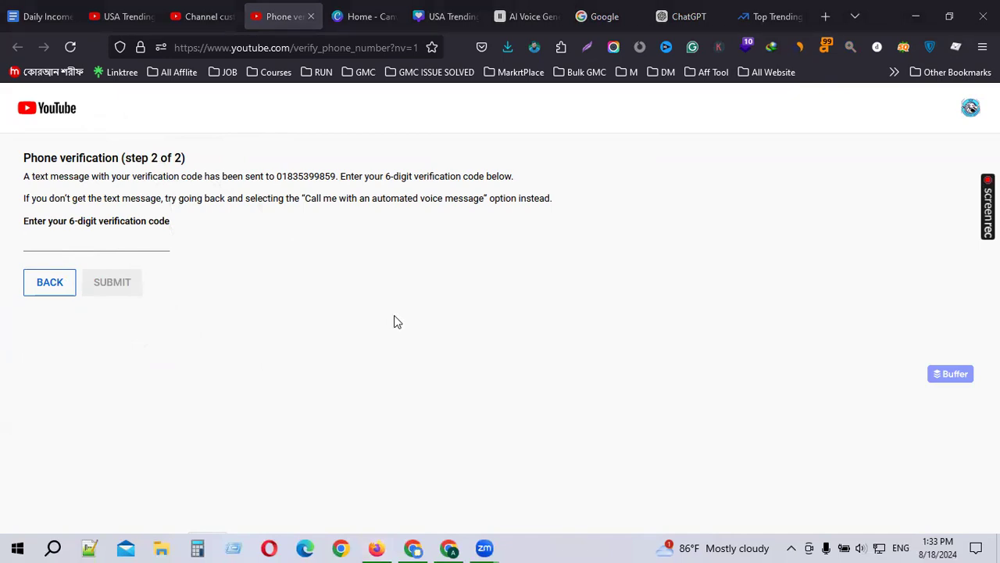
pyautogui.click(70, 236)
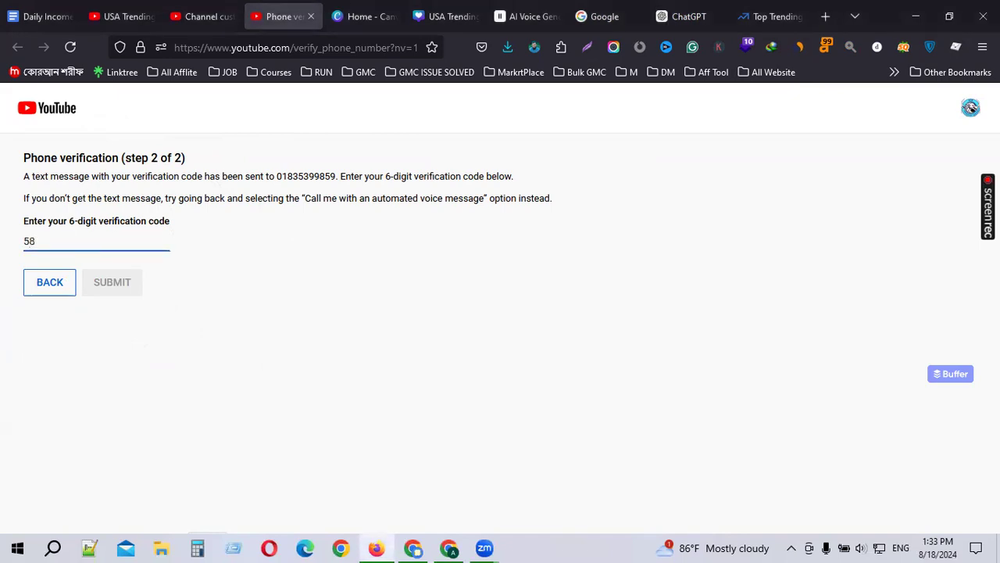
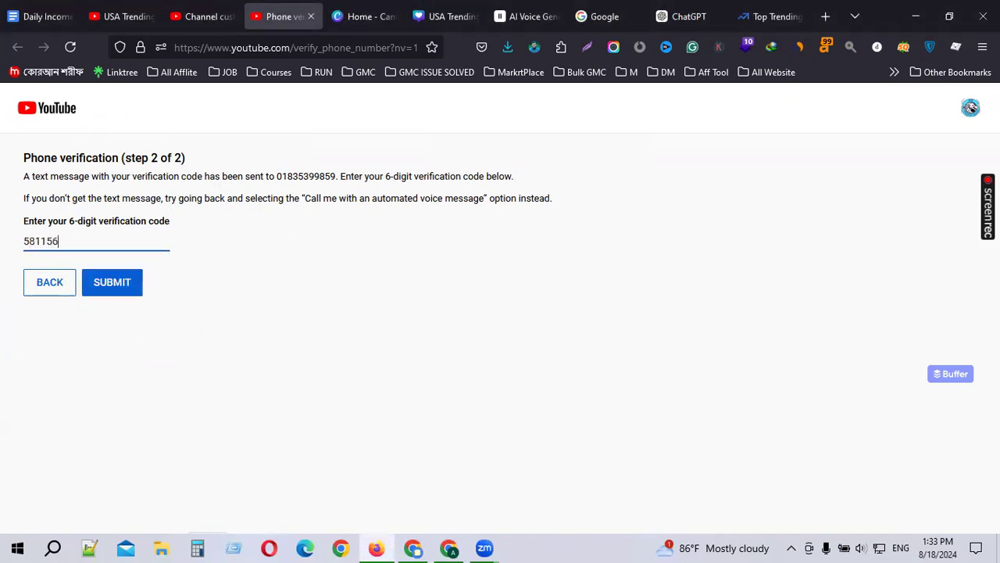
pyautogui.click(113, 292)
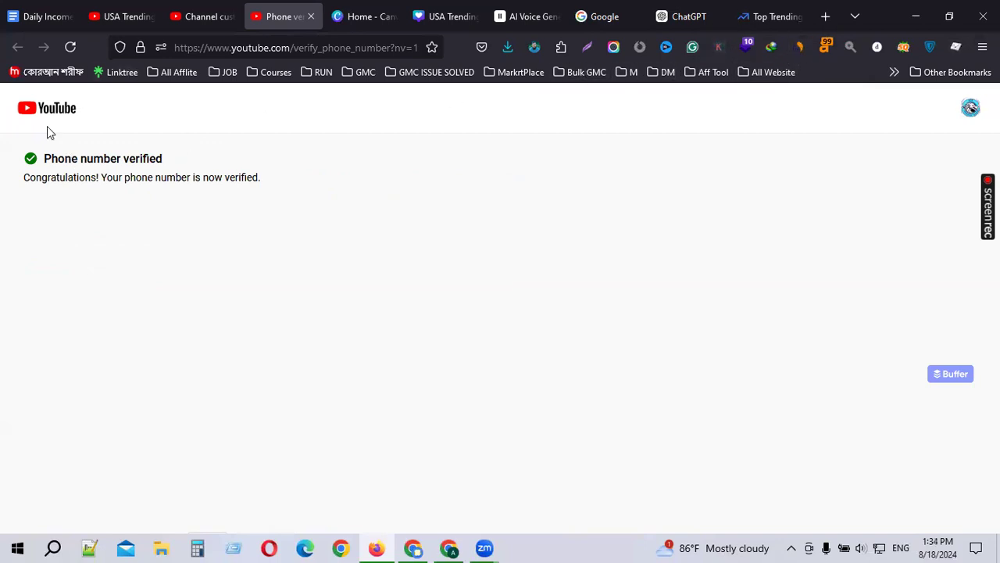
pyautogui.click(851, 48)
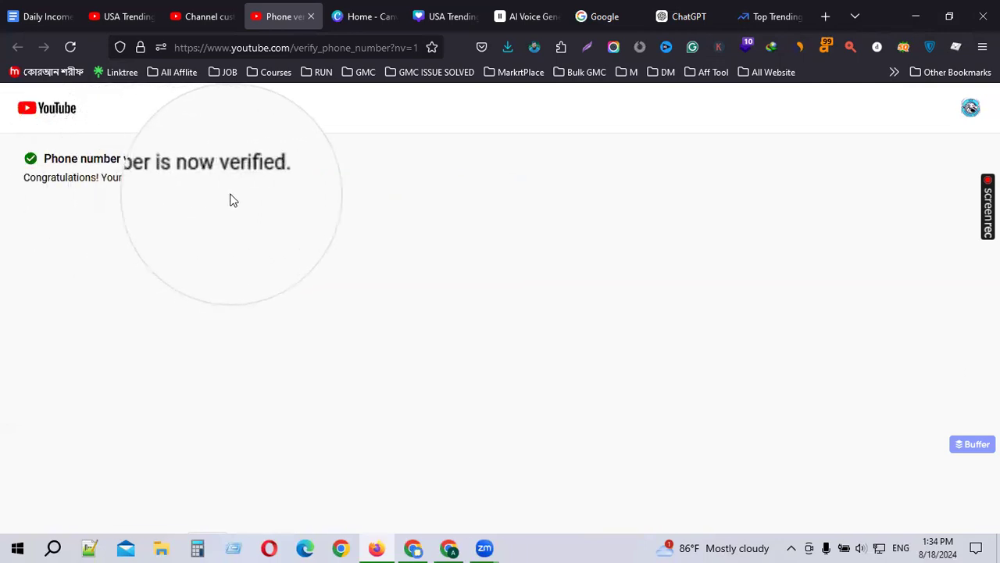
pyautogui.click(305, 256)
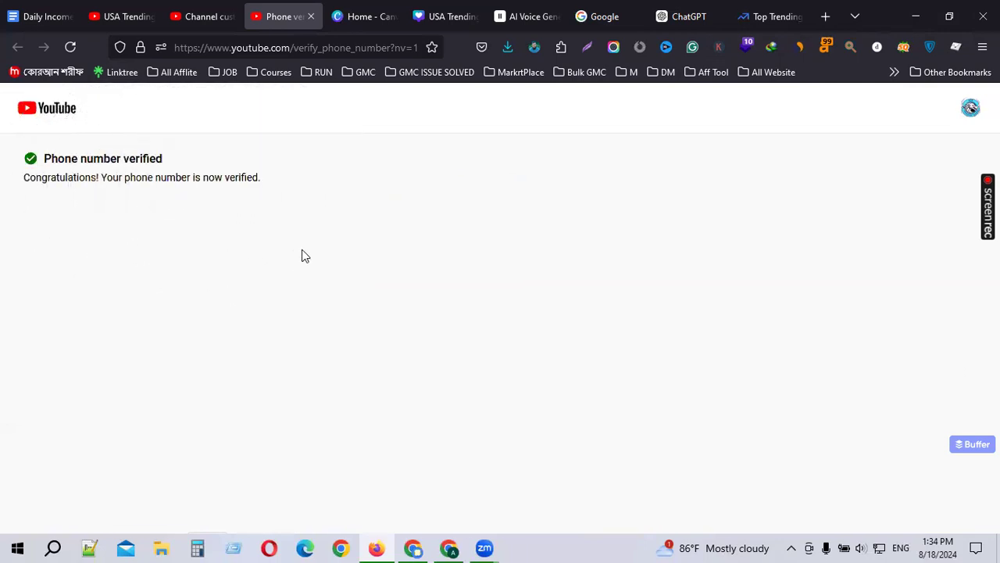
# Close the verification tab and expand the Advanced features requirements in Feature eligibility.
pyautogui.click(310, 17)
pyautogui.click(217, 17)
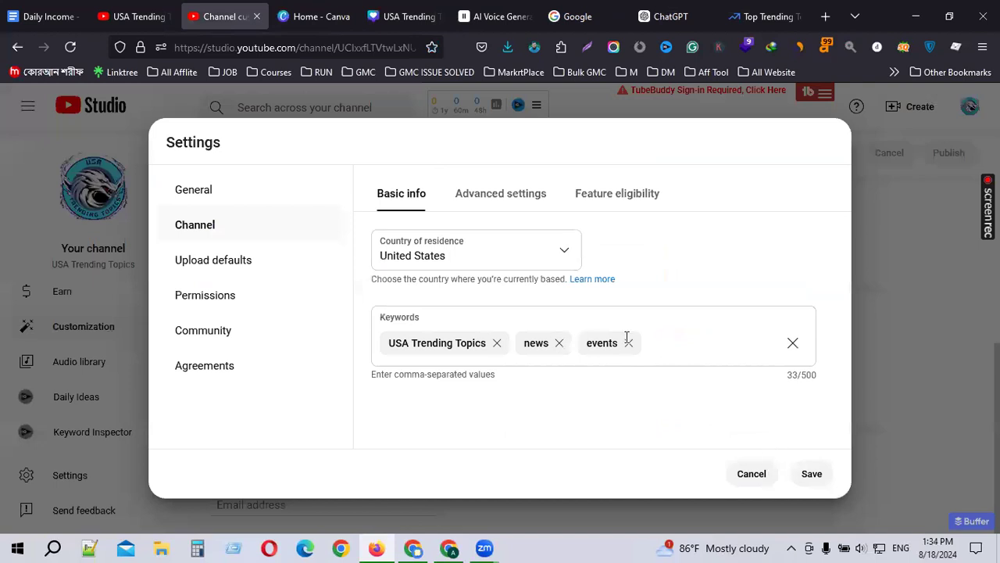
pyautogui.click(522, 210)
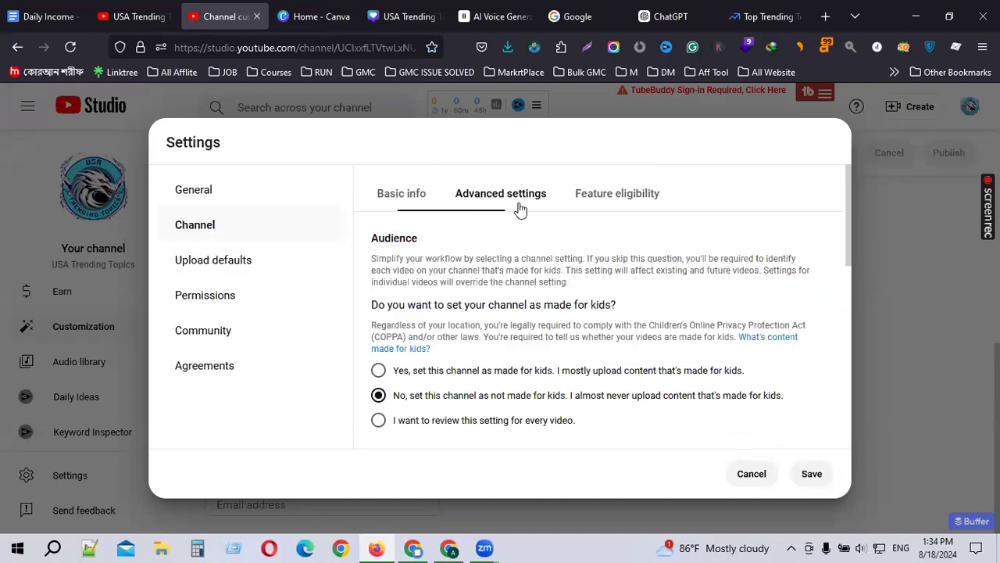
pyautogui.click(641, 202)
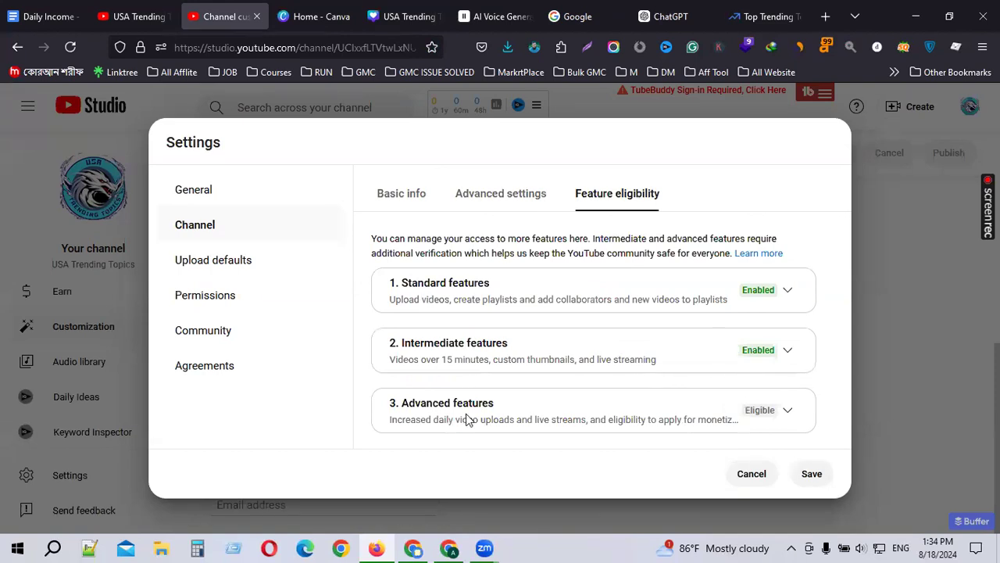
pyautogui.click(787, 409)
pyautogui.scroll(-3, 617, 346)
pyautogui.moveTo(667, 293)
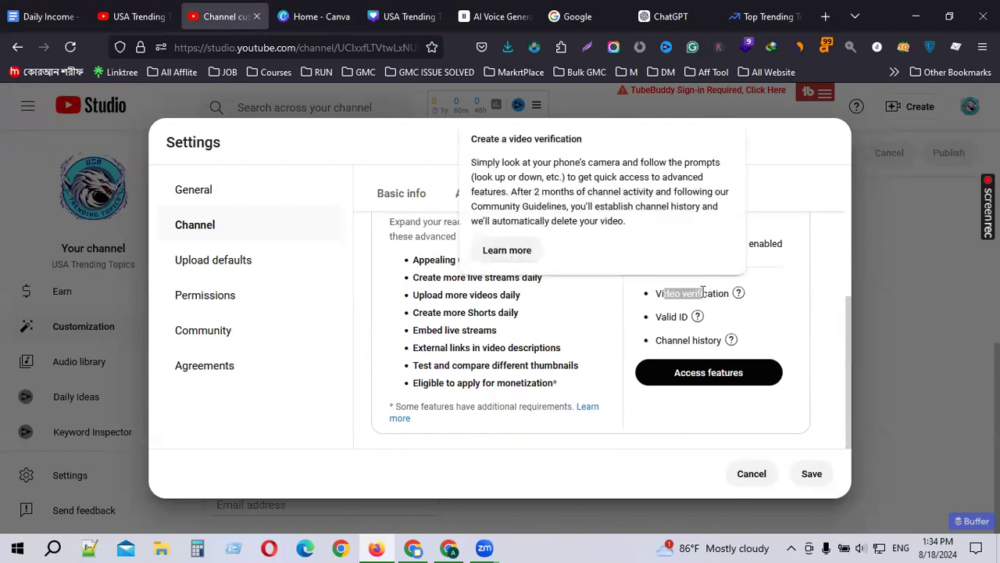
pyautogui.moveTo(668, 317)
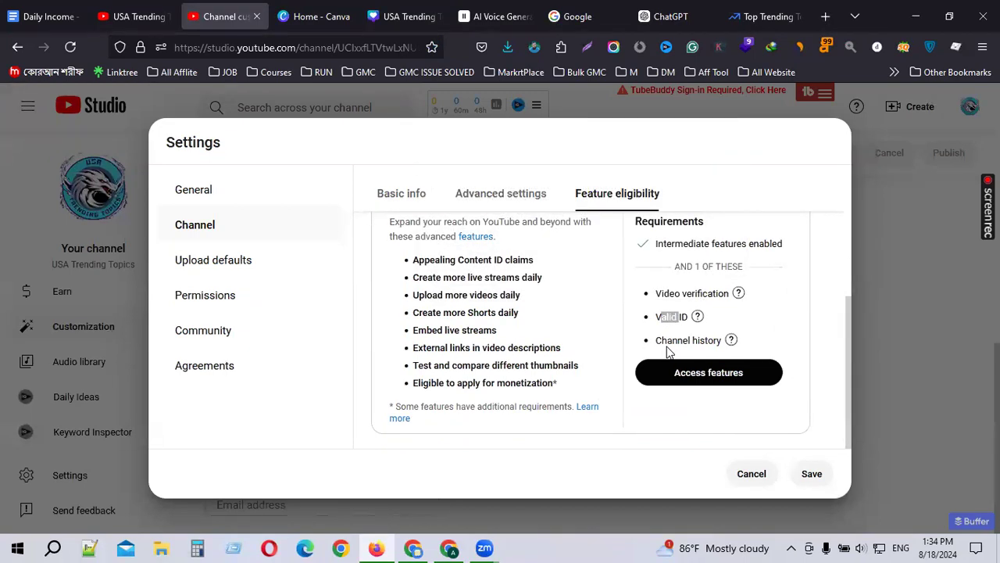
# Request an emailed link to unlock advanced features by verifying with a valid ID.
pyautogui.click(702, 344)
pyautogui.scroll(2, 781, 396)
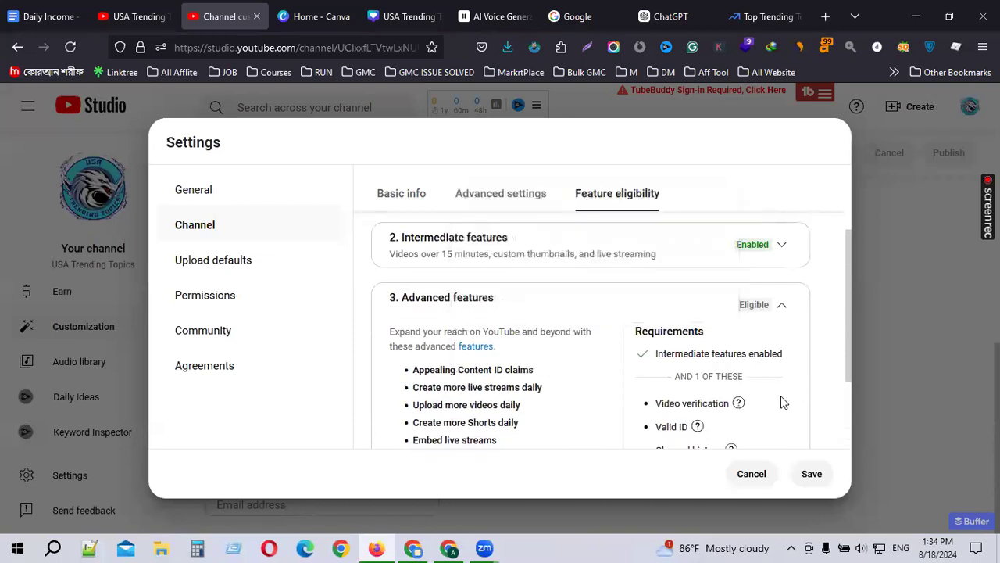
pyautogui.scroll(-2, 724, 373)
pyautogui.moveTo(696, 317)
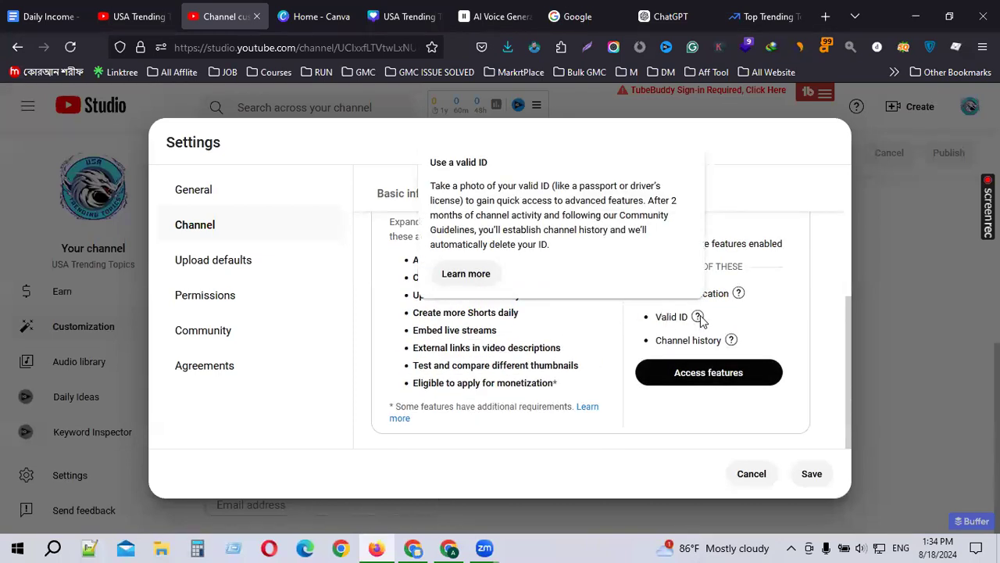
pyautogui.click(710, 372)
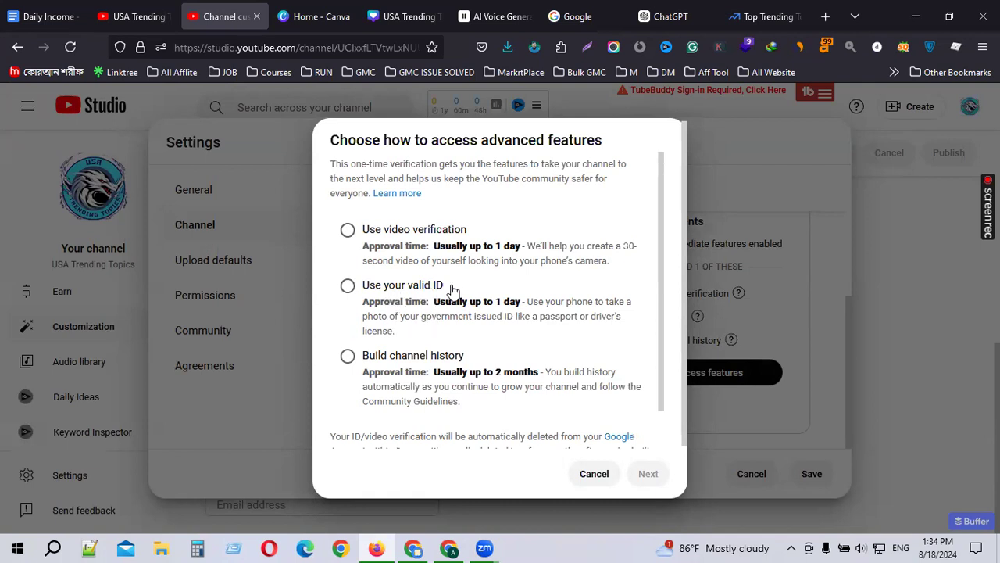
pyautogui.click(411, 294)
pyautogui.scroll(-3, 409, 300)
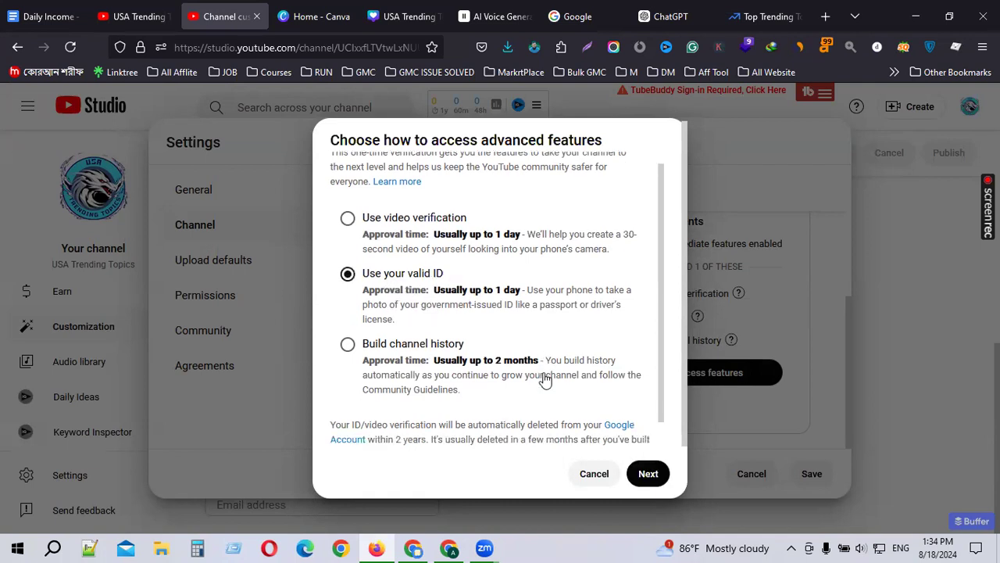
pyautogui.click(662, 480)
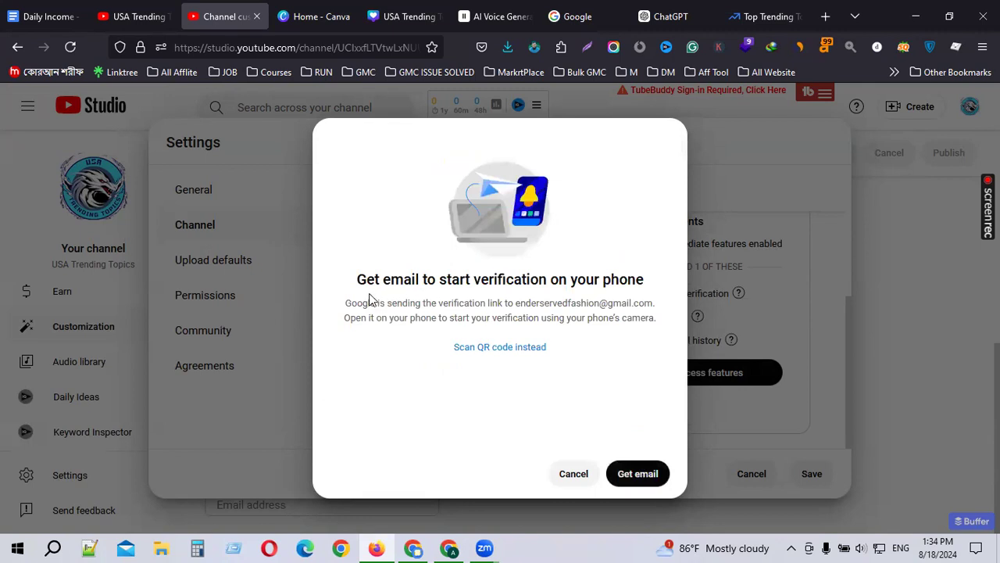
pyautogui.moveTo(361, 283); pyautogui.dragTo(614, 281)
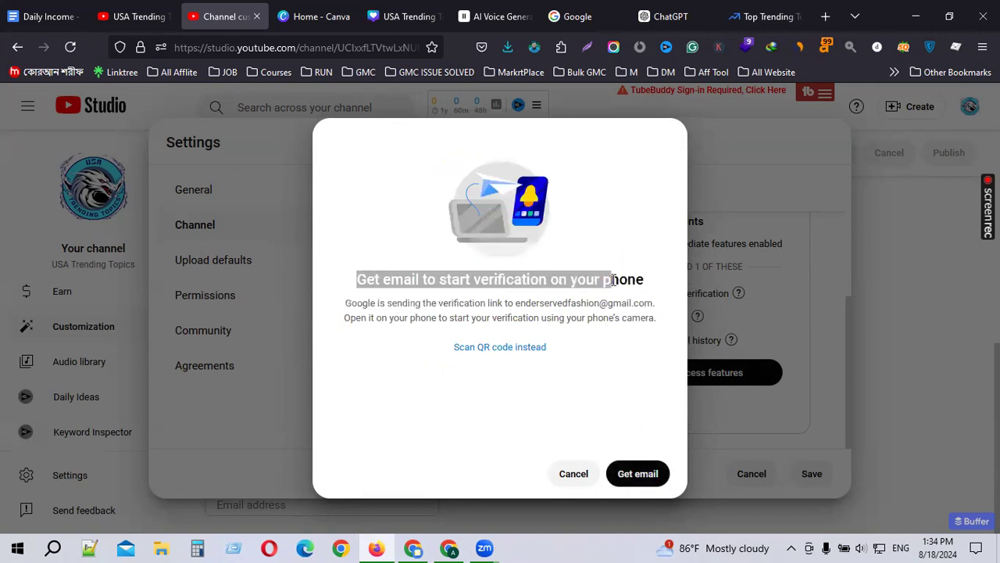
pyautogui.click(640, 477)
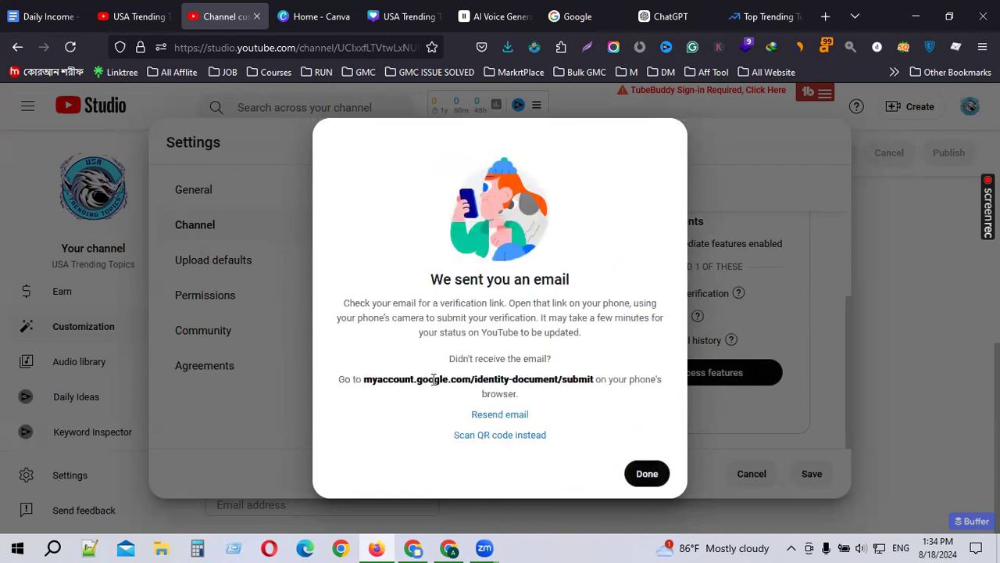
pyautogui.click(652, 473)
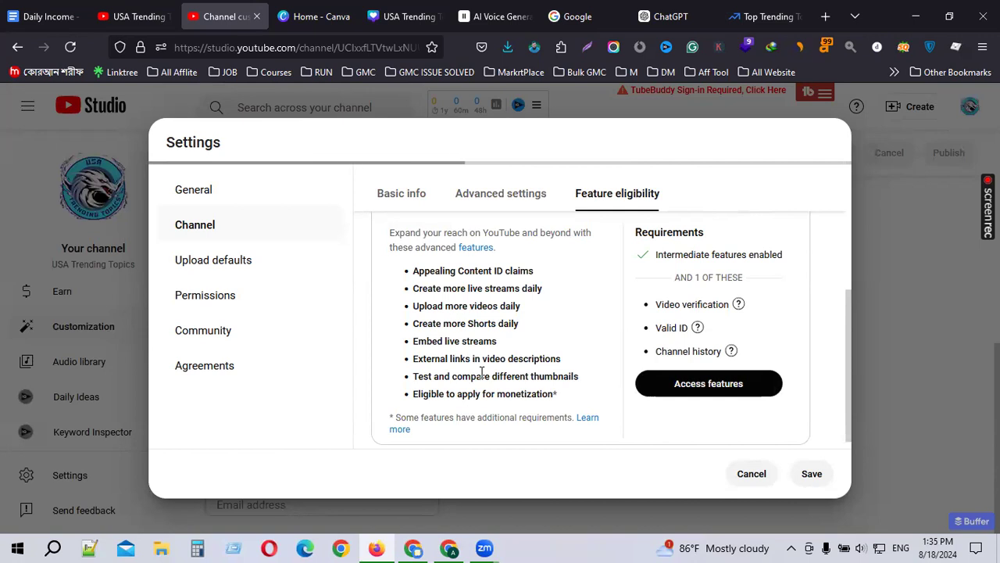
# Review the Advanced features list, including Upload more videos daily and monetization eligibility.
pyautogui.scroll(3, 501, 355)
pyautogui.scroll(-3, 502, 355)
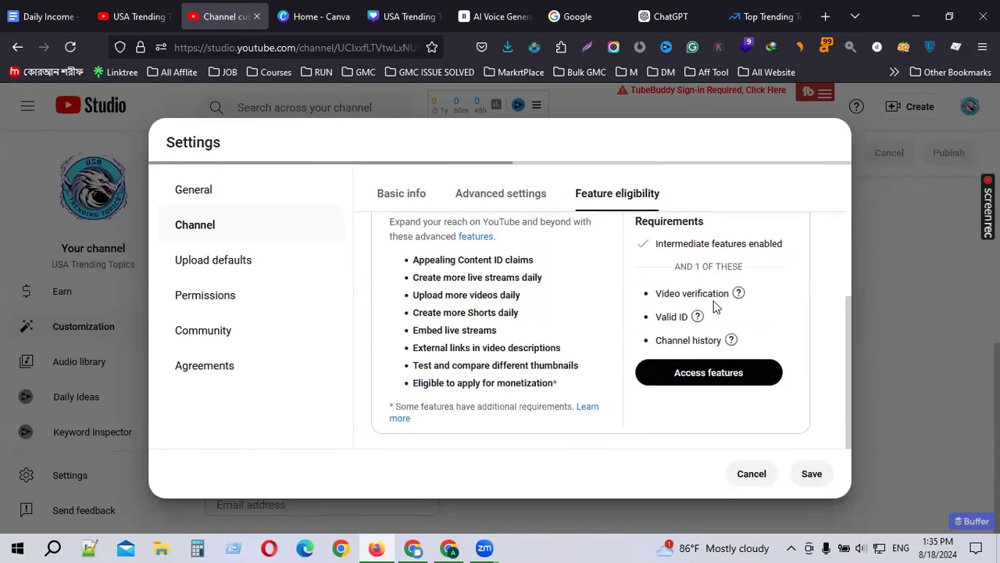
pyautogui.scroll(-3, 735, 352)
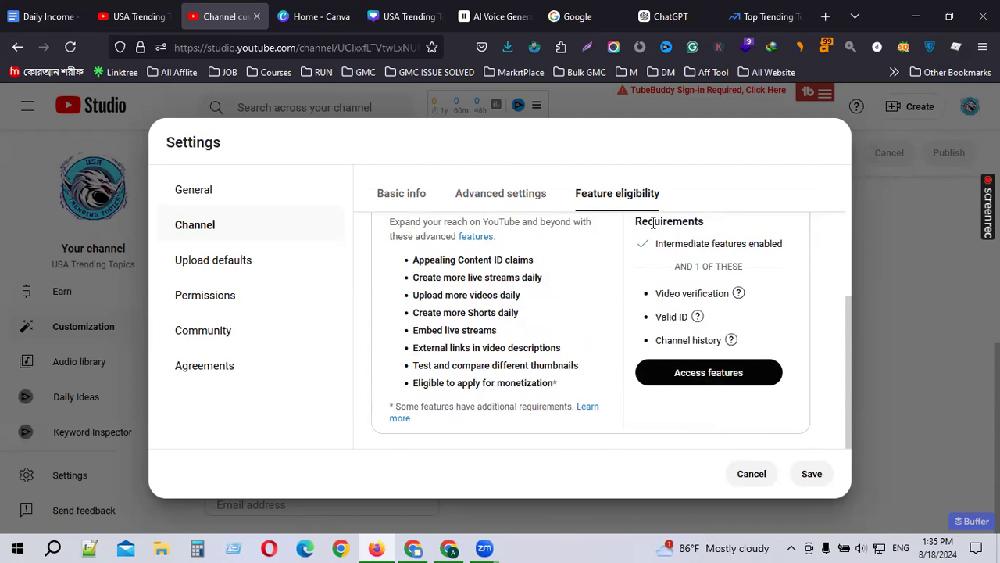
pyautogui.scroll(2, 577, 341)
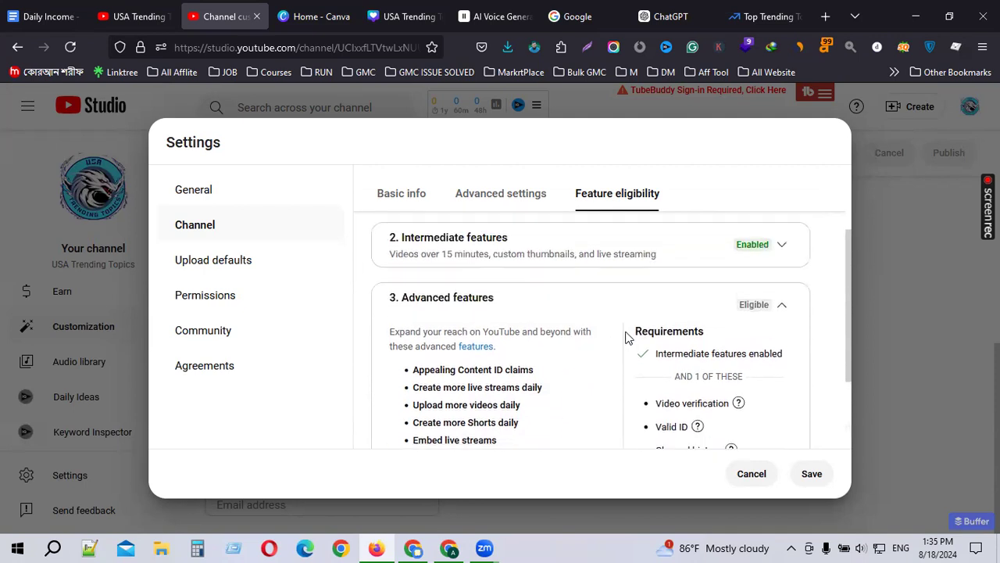
pyautogui.scroll(-2, 643, 332)
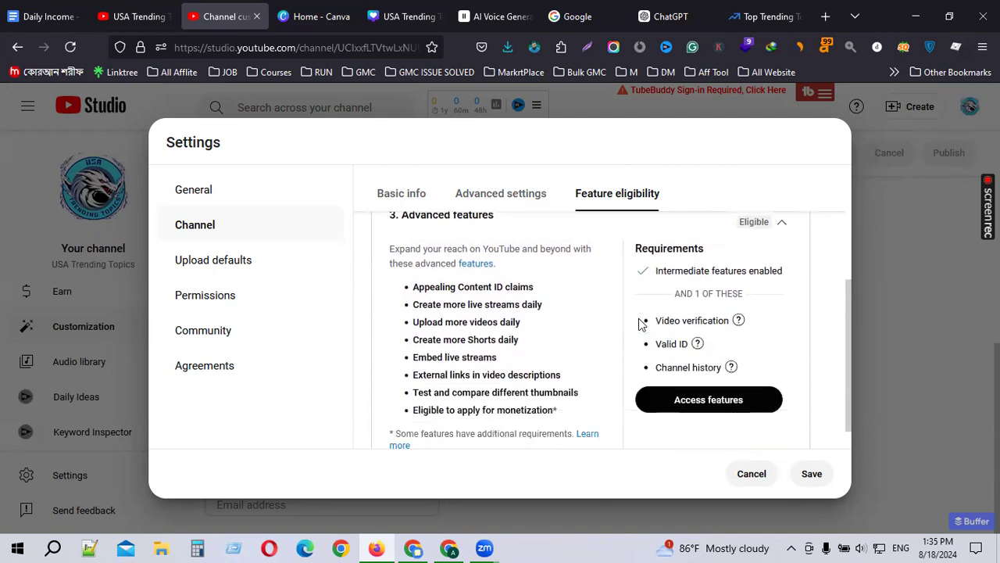
pyautogui.moveTo(413, 260); pyautogui.dragTo(587, 382)
pyautogui.click(562, 381)
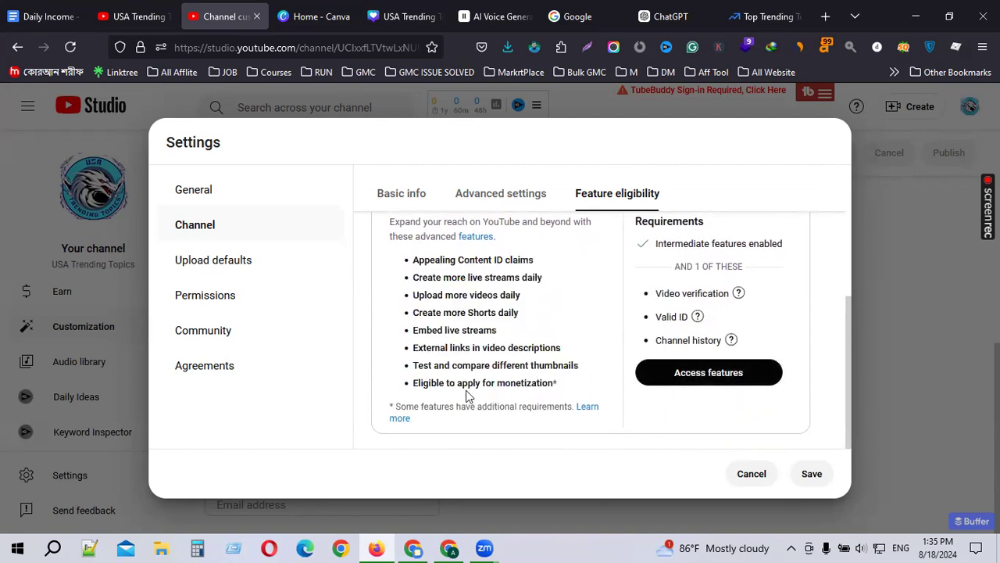
pyautogui.moveTo(417, 384); pyautogui.dragTo(555, 383)
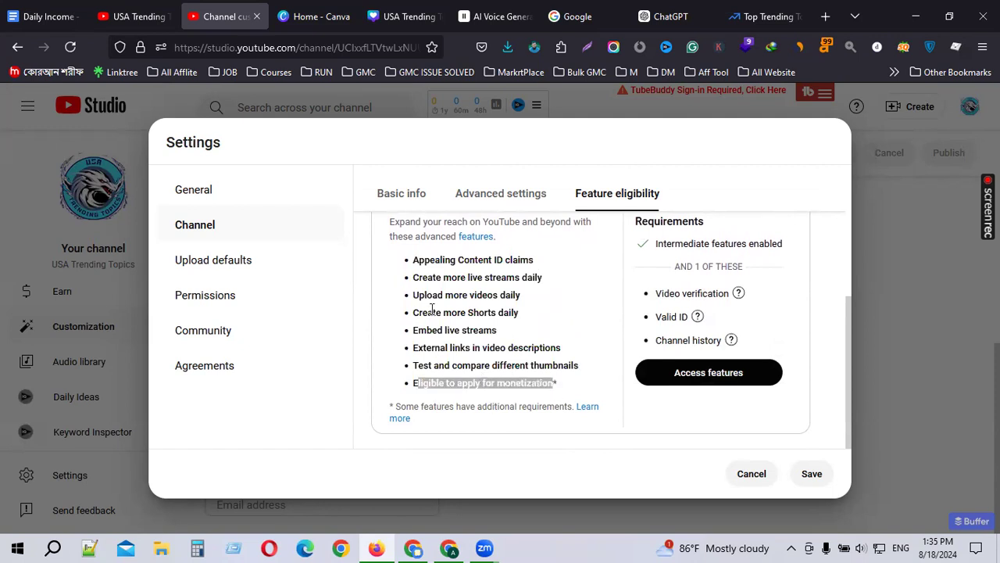
pyautogui.moveTo(426, 295); pyautogui.dragTo(554, 306)
pyautogui.click(546, 307)
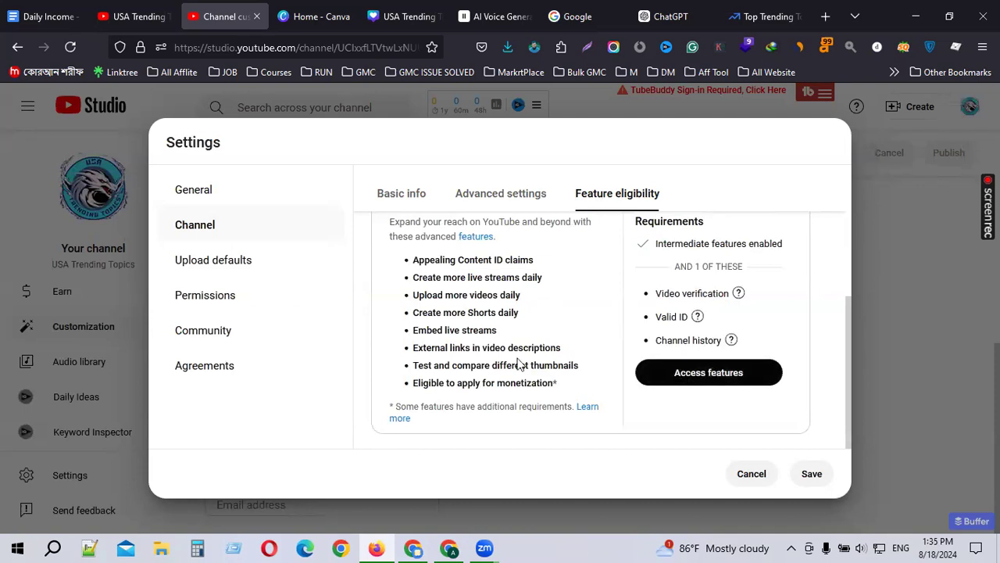
pyautogui.moveTo(412, 258); pyautogui.dragTo(561, 386)
pyautogui.click(548, 346)
# Collapse the Advanced features section, which stays marked Eligible.
pyautogui.scroll(2, 547, 346)
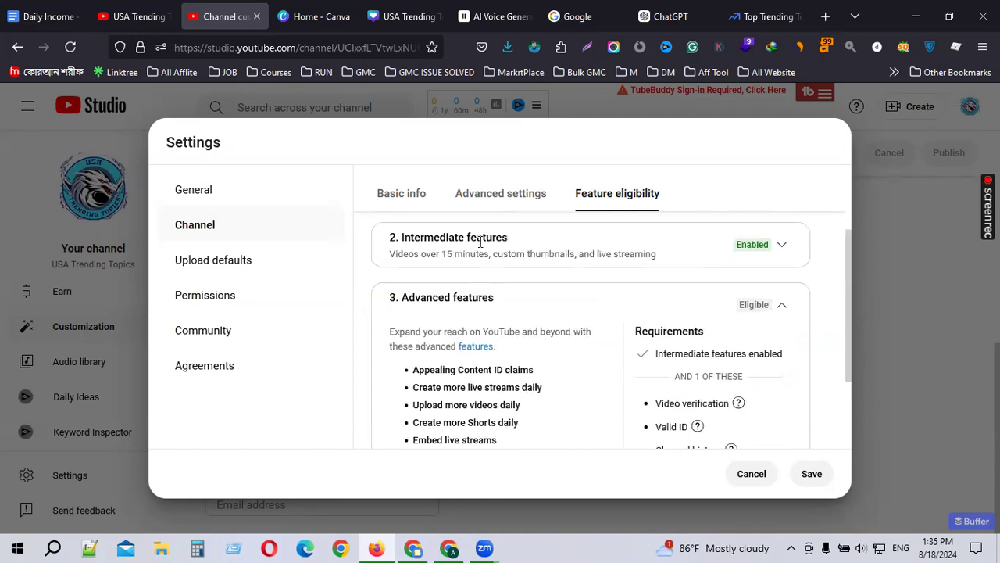
pyautogui.scroll(2, 820, 351)
pyautogui.click(783, 411)
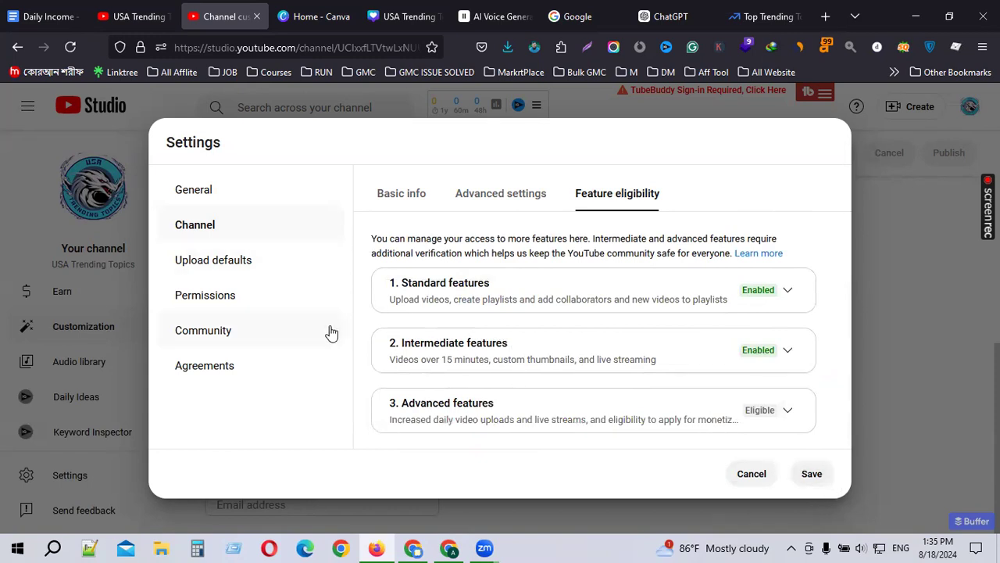
# Look through Upload defaults, Permissions, Community, Agreements and General, save the settings, and view the channel.
pyautogui.click(237, 270)
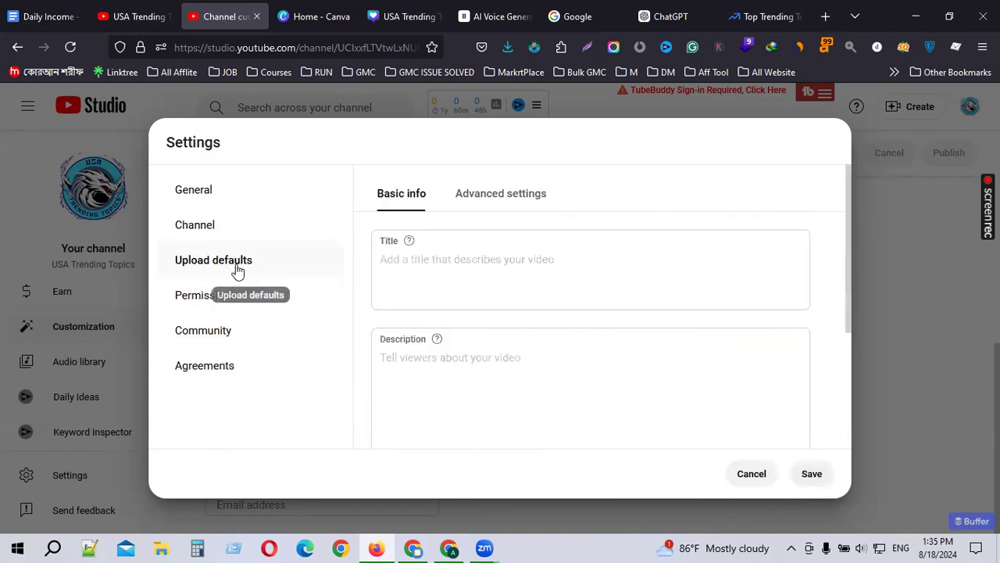
pyautogui.click(219, 301)
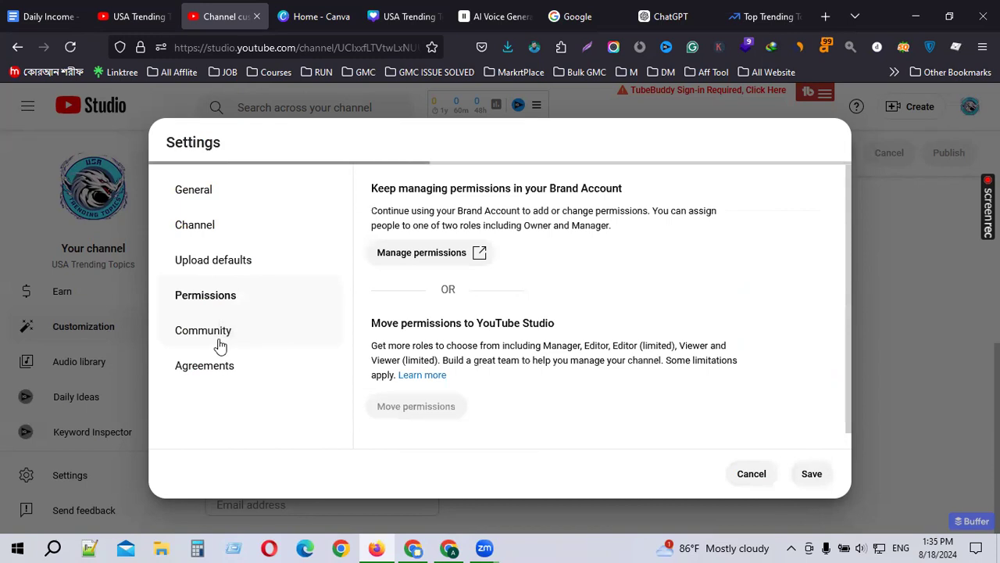
pyautogui.click(216, 338)
pyautogui.click(211, 369)
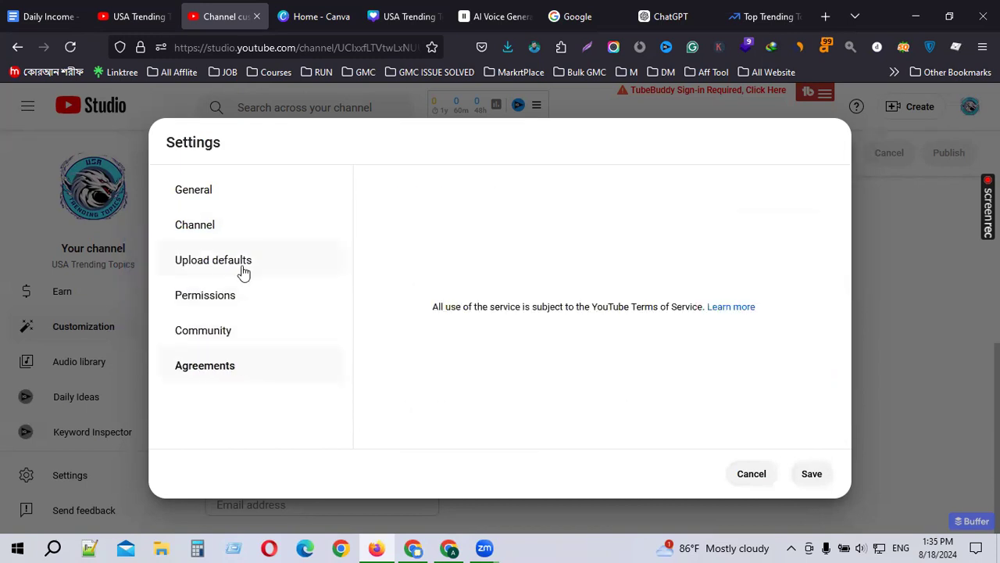
pyautogui.click(255, 195)
pyautogui.click(812, 474)
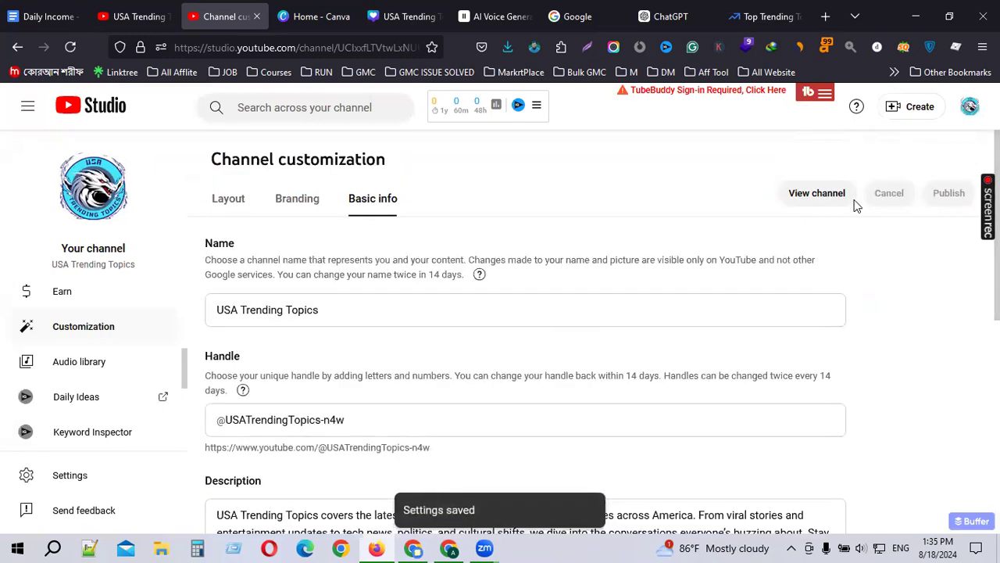
pyautogui.click(819, 193)
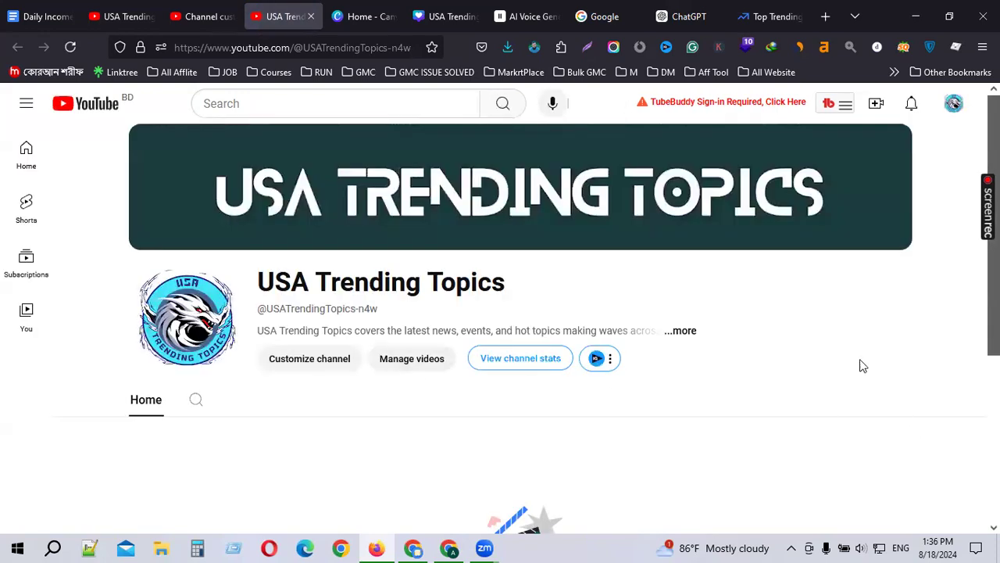
# Open the channel's About panel and check the description and the United States country entry.
pyautogui.moveTo(838, 225)
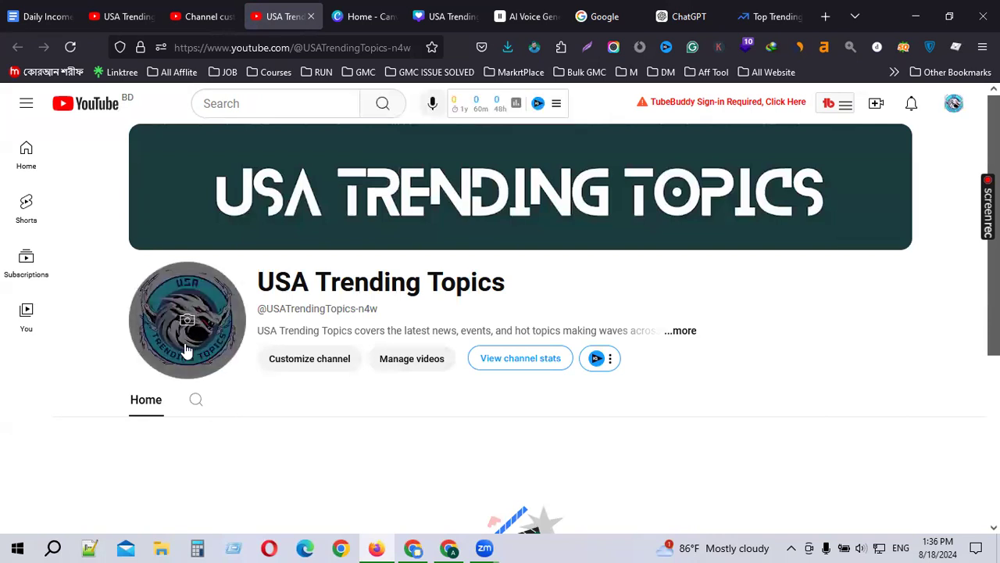
pyautogui.click(680, 332)
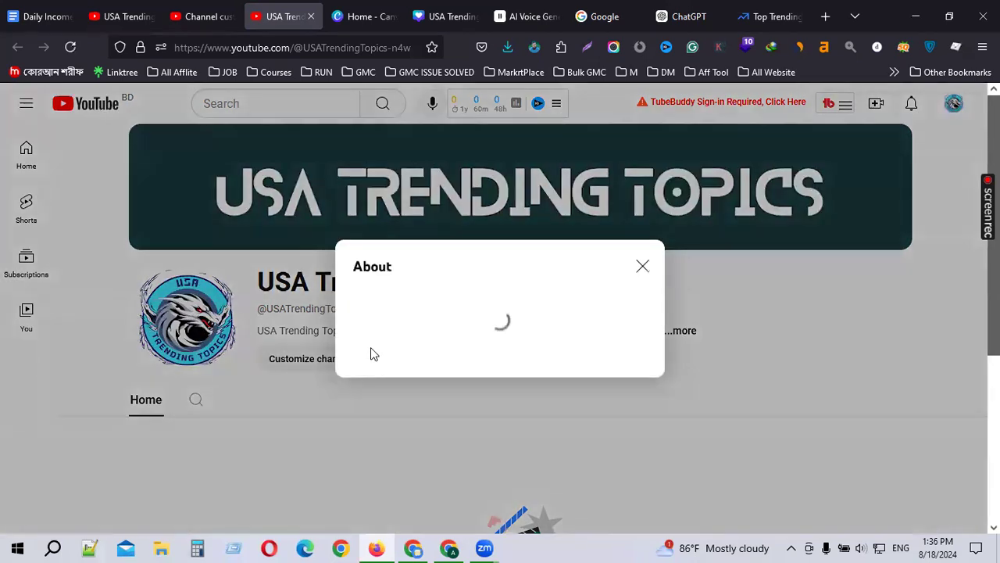
pyautogui.moveTo(312, 200); pyautogui.dragTo(588, 269)
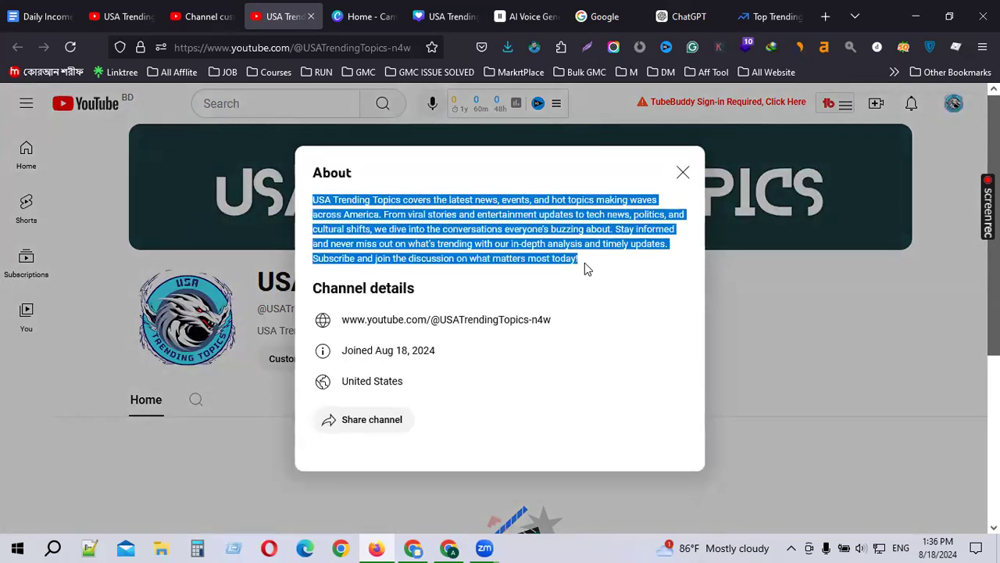
pyautogui.click(584, 263)
pyautogui.moveTo(371, 381); pyautogui.dragTo(354, 382)
pyautogui.moveTo(440, 382); pyautogui.dragTo(440, 384)
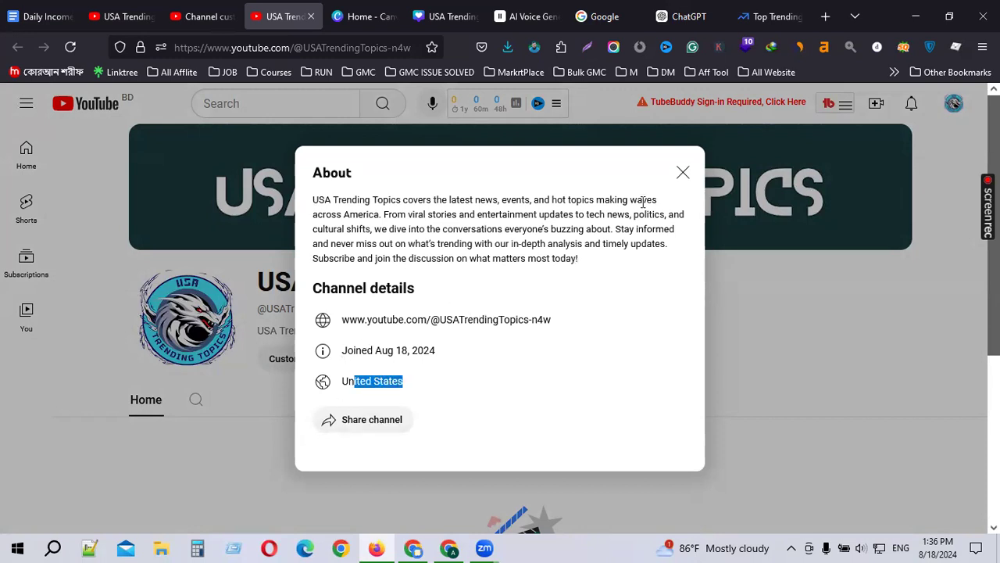
pyautogui.click(683, 172)
# Reopen the About panel and reread the channel description from opening to closing sentences.
pyautogui.scroll(-3, 460, 346)
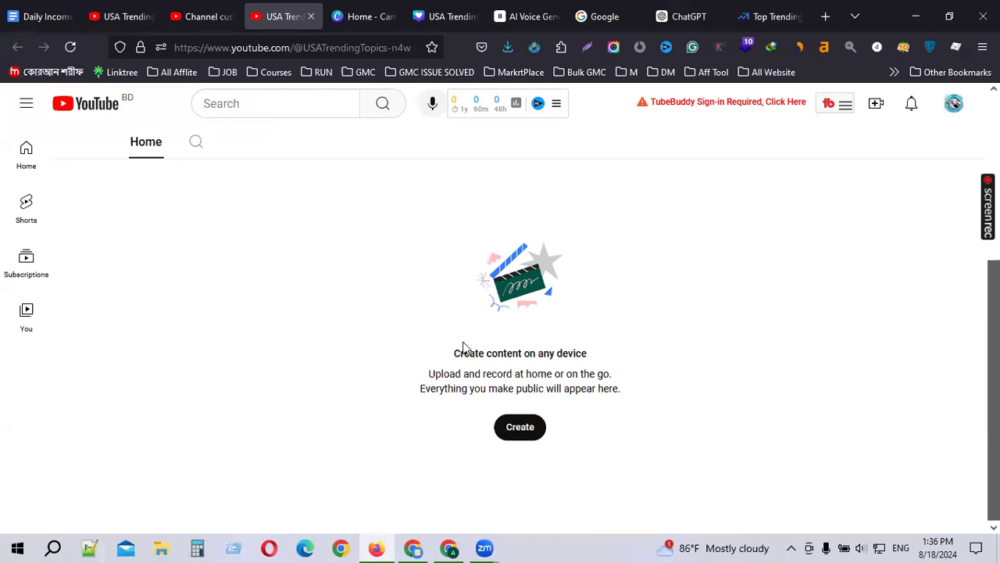
pyautogui.scroll(2, 149, 315)
pyautogui.scroll(-2, 444, 335)
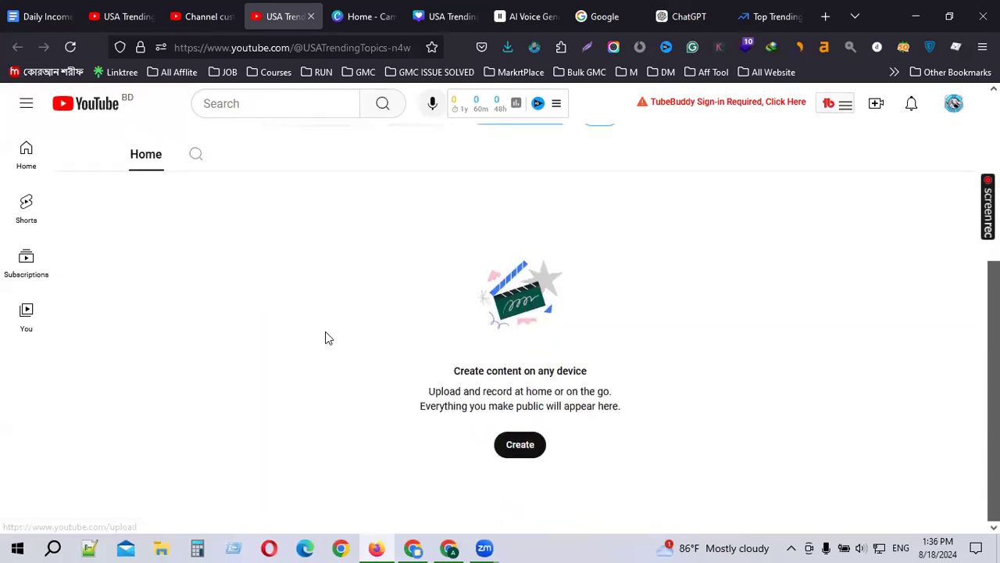
pyautogui.scroll(3, 329, 337)
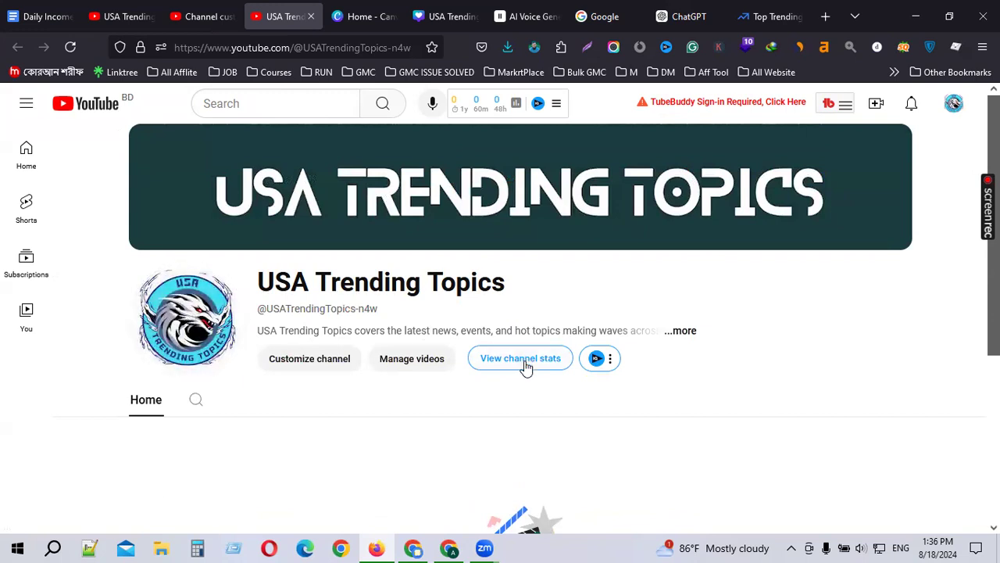
pyautogui.click(691, 331)
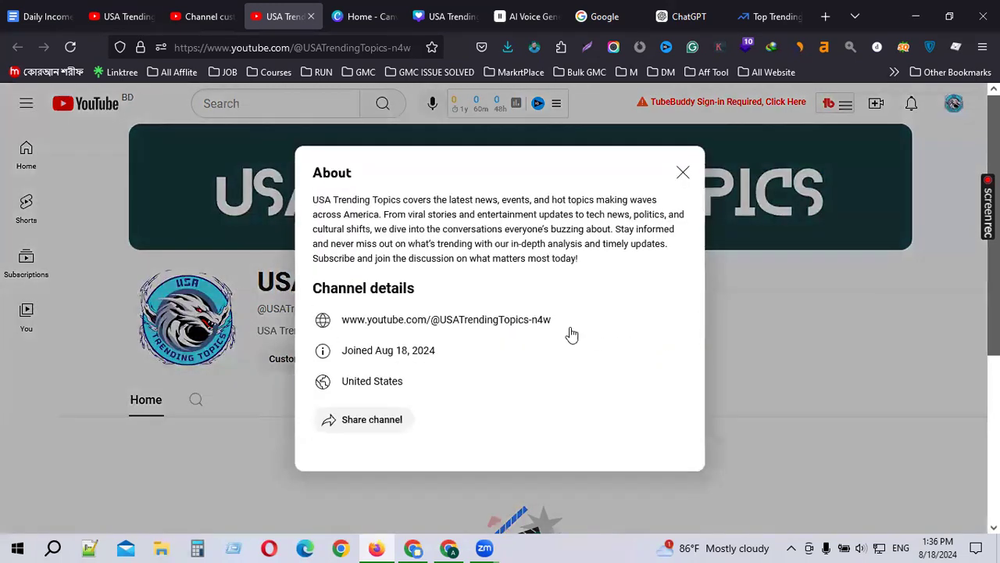
pyautogui.moveTo(313, 202); pyautogui.dragTo(537, 214)
pyautogui.click(542, 212)
pyautogui.doubleClick(451, 194)
pyautogui.moveTo(399, 214); pyautogui.dragTo(453, 229)
pyautogui.click(489, 229)
pyautogui.moveTo(591, 263); pyautogui.dragTo(441, 228)
pyautogui.click(440, 228)
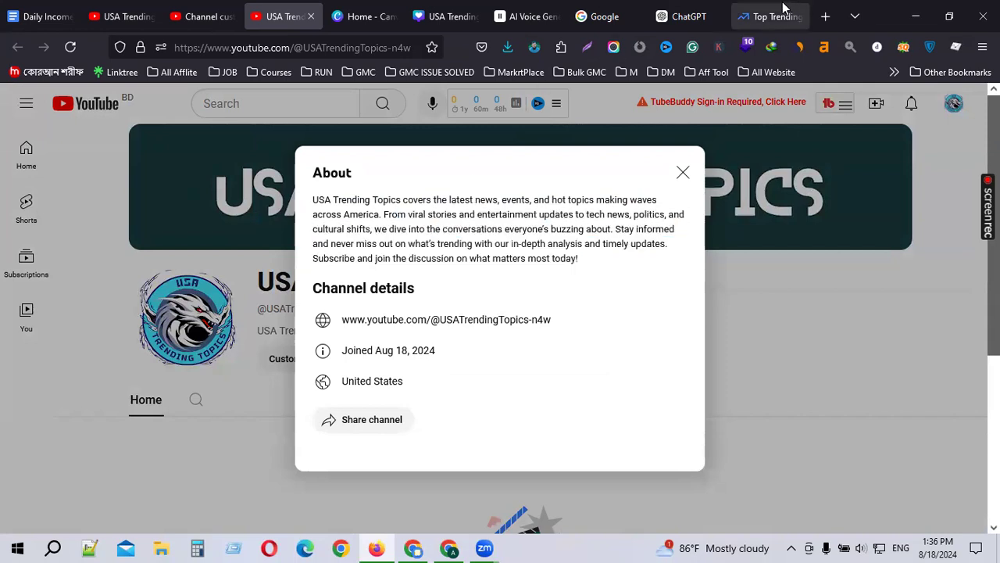
pyautogui.click(784, 10)
# Locate the 'Top Trending Topics In The US Right Now' heading and scroll to its table.
pyautogui.click(273, 300)
pyautogui.moveTo(253, 307); pyautogui.dragTo(672, 301)
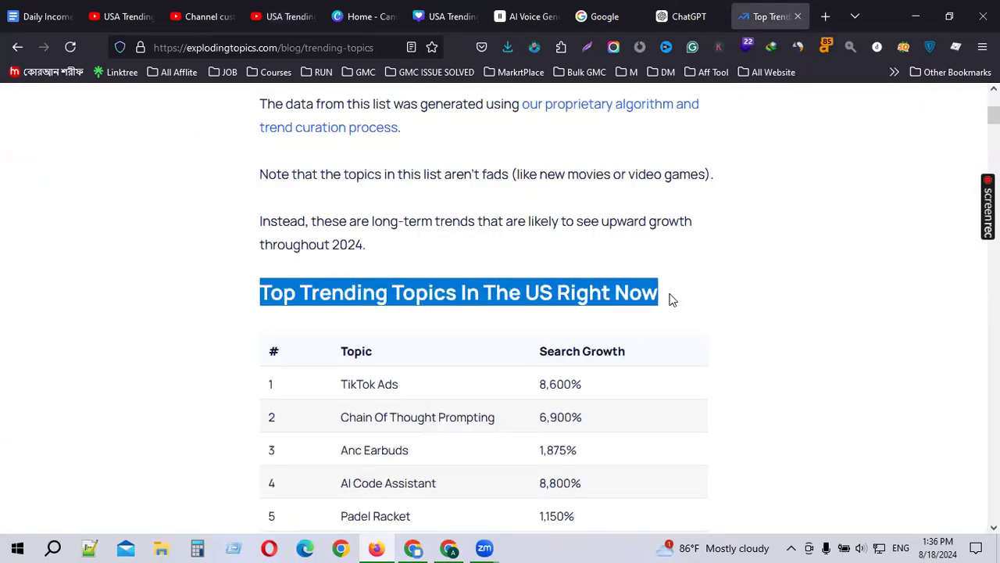
pyautogui.click(441, 322)
pyautogui.scroll(-2, 422, 297)
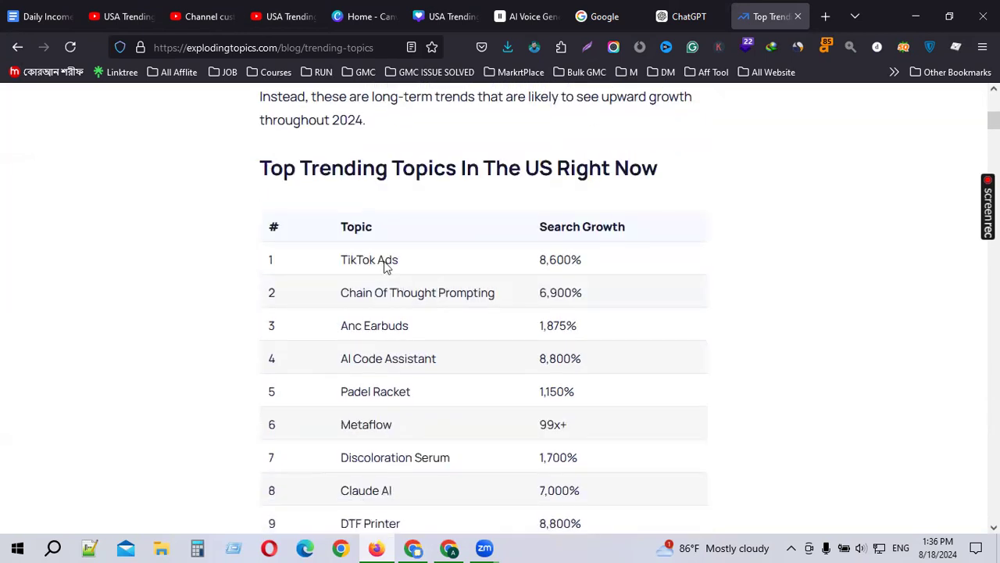
# Highlight the top-ranked topic, TikTok Ads, and its 8,600% search growth.
pyautogui.moveTo(266, 265); pyautogui.dragTo(420, 264)
pyautogui.click(399, 261)
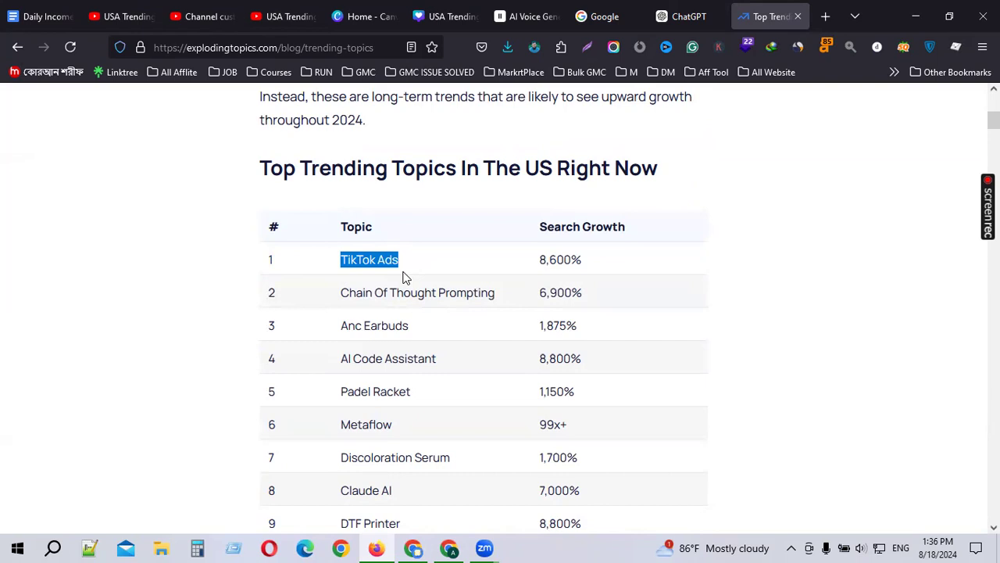
pyautogui.click(573, 272)
pyautogui.moveTo(576, 277)
pyautogui.mouseDown()
pyautogui.moveTo(597, 258)
pyautogui.moveTo(551, 261)
pyautogui.moveTo(579, 262)
pyautogui.mouseUp()
pyautogui.click(558, 266)
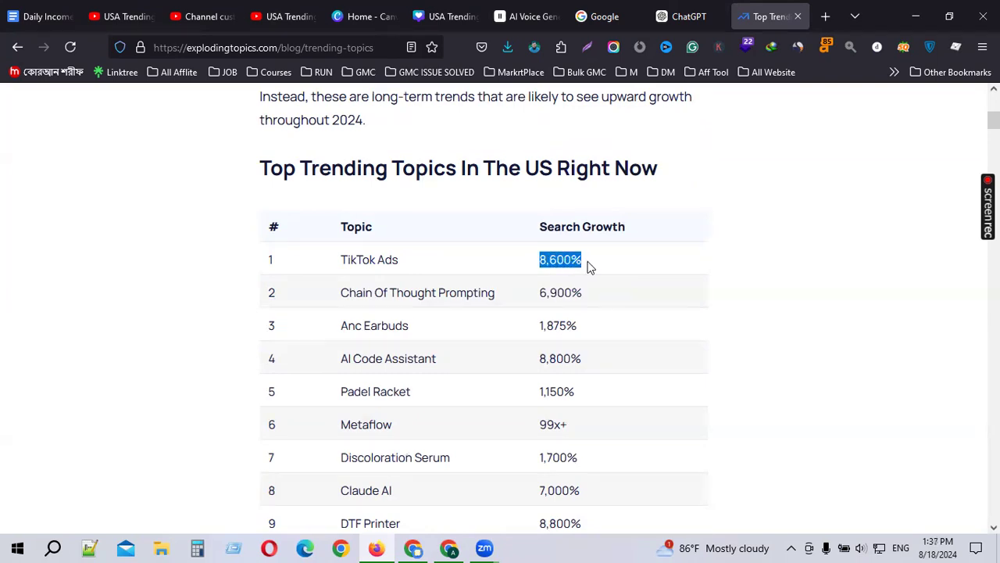
pyautogui.click(590, 266)
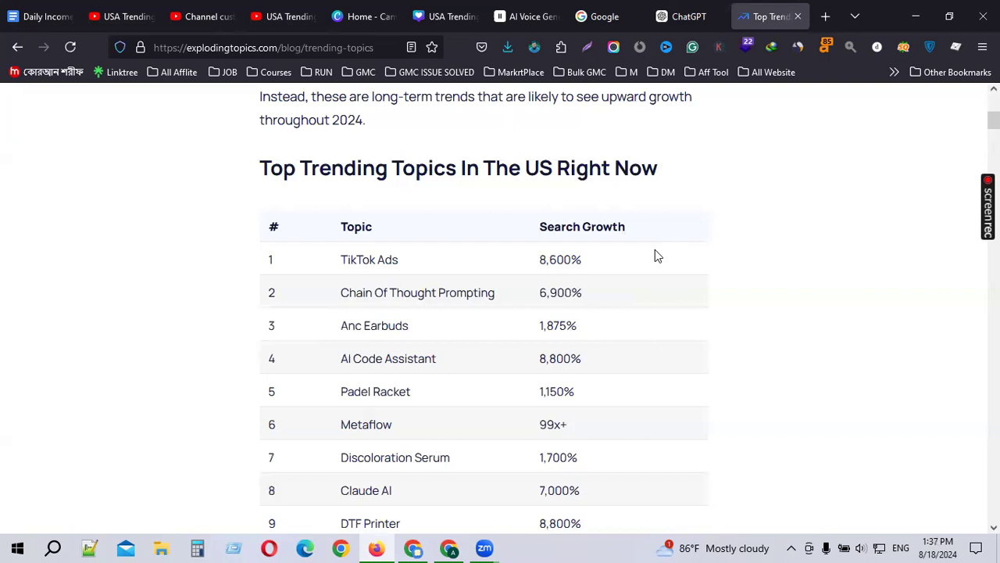
pyautogui.moveTo(538, 266); pyautogui.dragTo(591, 266)
pyautogui.click(592, 266)
pyautogui.moveTo(340, 261); pyautogui.dragTo(412, 267)
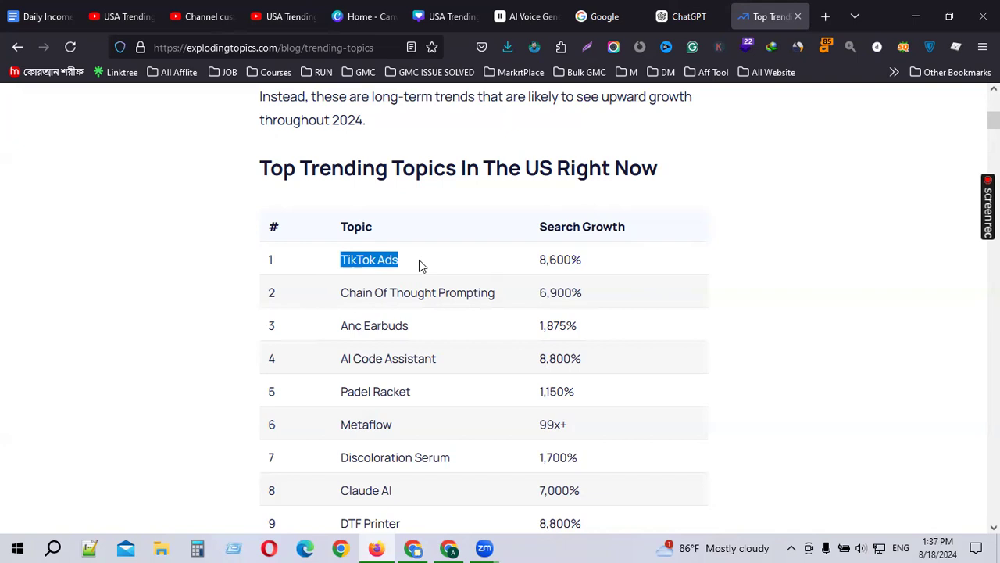
# Highlight the TikTok Ads topic name on the trending page several times.
pyautogui.click(412, 263)
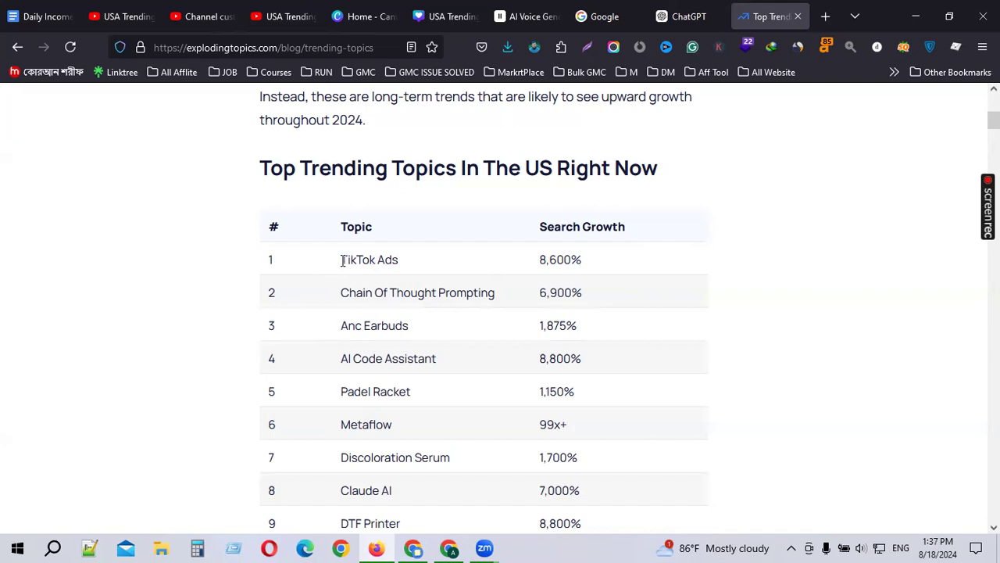
pyautogui.moveTo(342, 261); pyautogui.dragTo(439, 275)
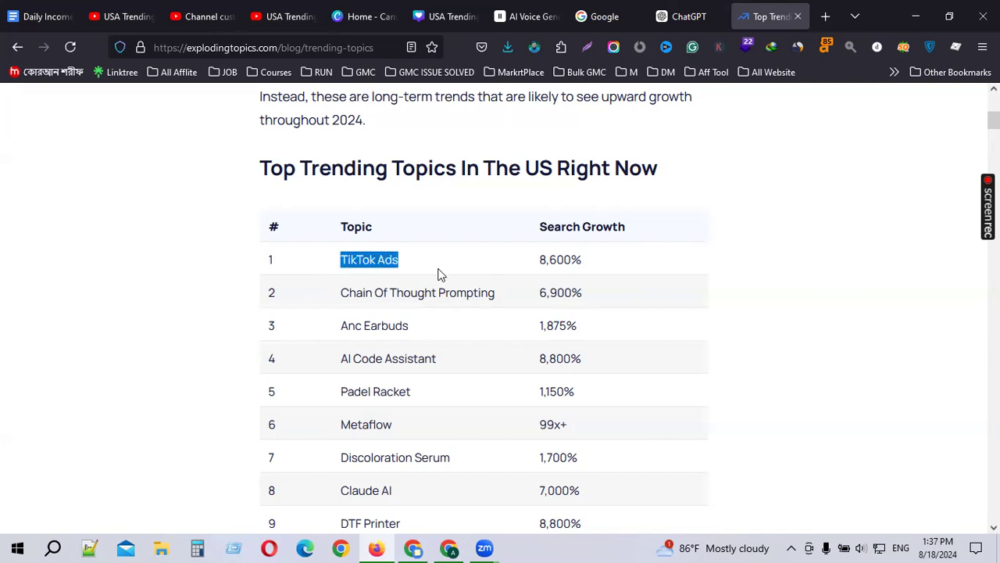
pyautogui.click(389, 267)
pyautogui.moveTo(342, 259); pyautogui.dragTo(417, 270)
pyautogui.click(368, 294)
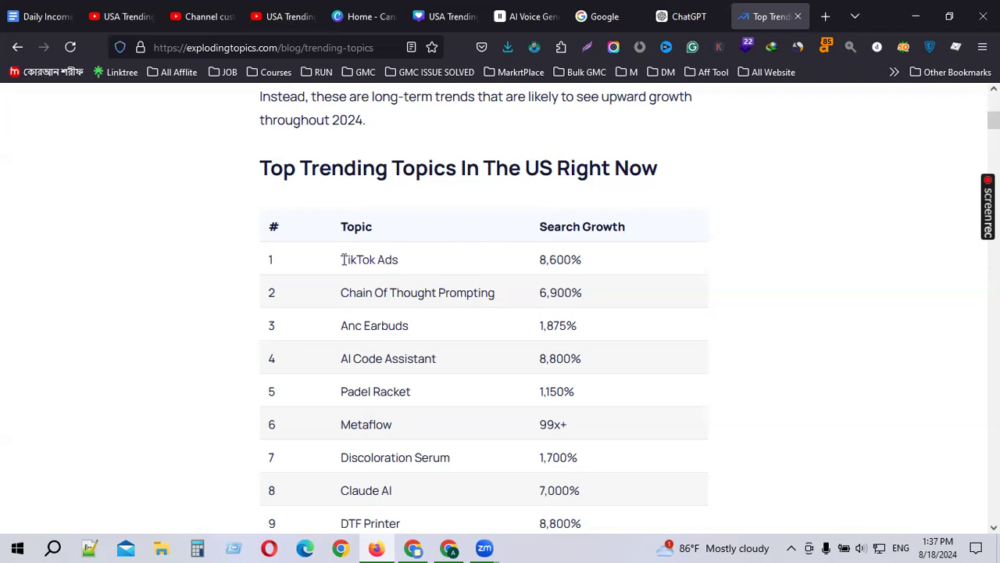
pyautogui.moveTo(341, 262); pyautogui.dragTo(440, 262)
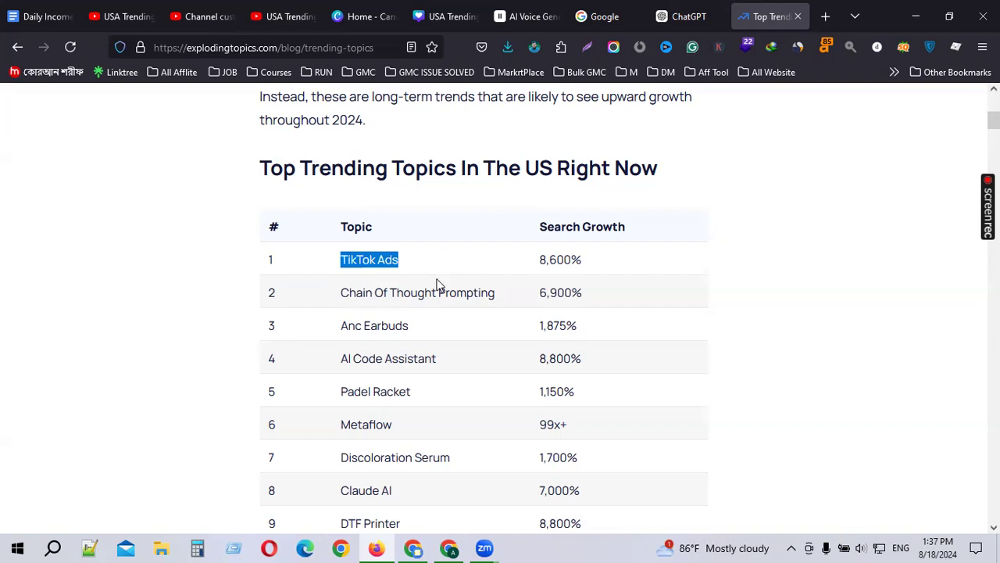
pyautogui.click(359, 265)
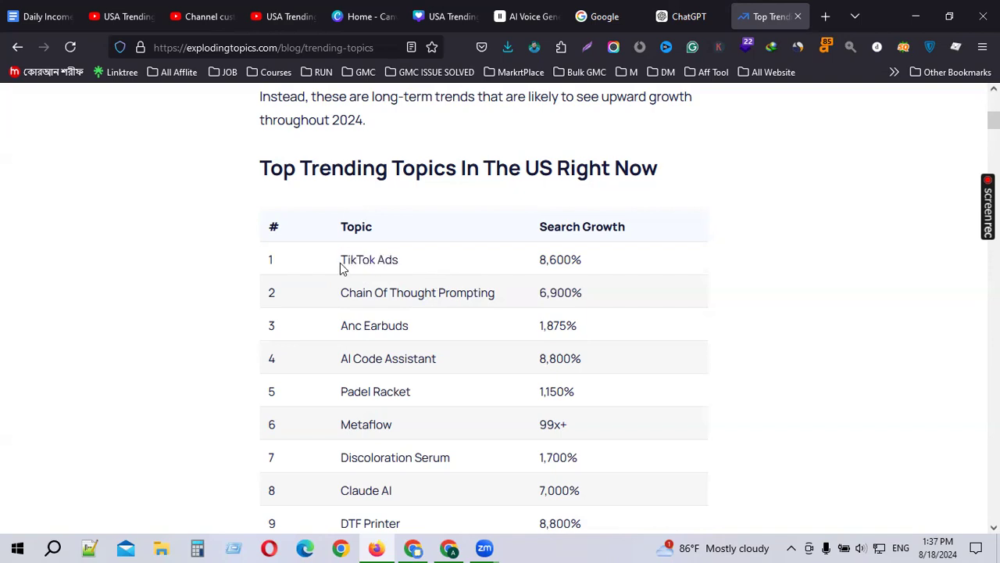
pyautogui.moveTo(342, 268); pyautogui.dragTo(424, 265)
# Open the Benefits of TikTok Ads chat in ChatGPT and highlight its intro line about 10 benefits.
pyautogui.click(686, 17)
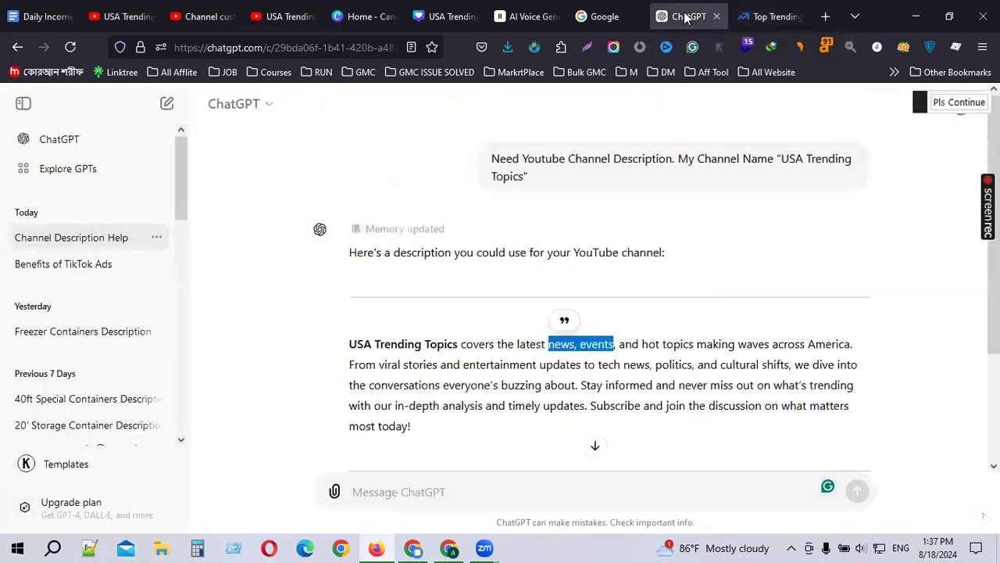
pyautogui.click(79, 271)
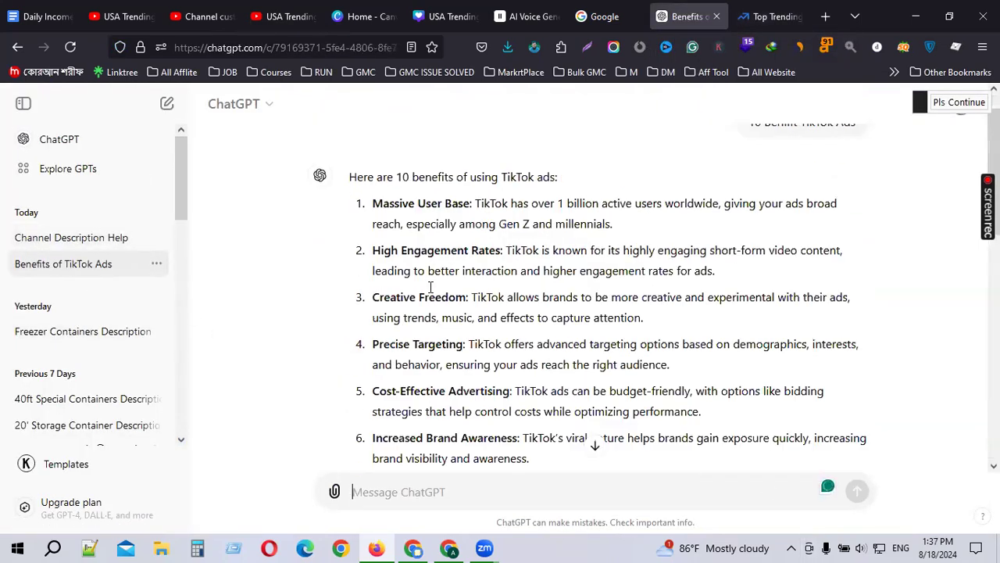
pyautogui.moveTo(351, 216); pyautogui.dragTo(539, 336)
pyautogui.click(432, 215)
pyautogui.moveTo(404, 217); pyautogui.dragTo(557, 216)
pyautogui.click(557, 215)
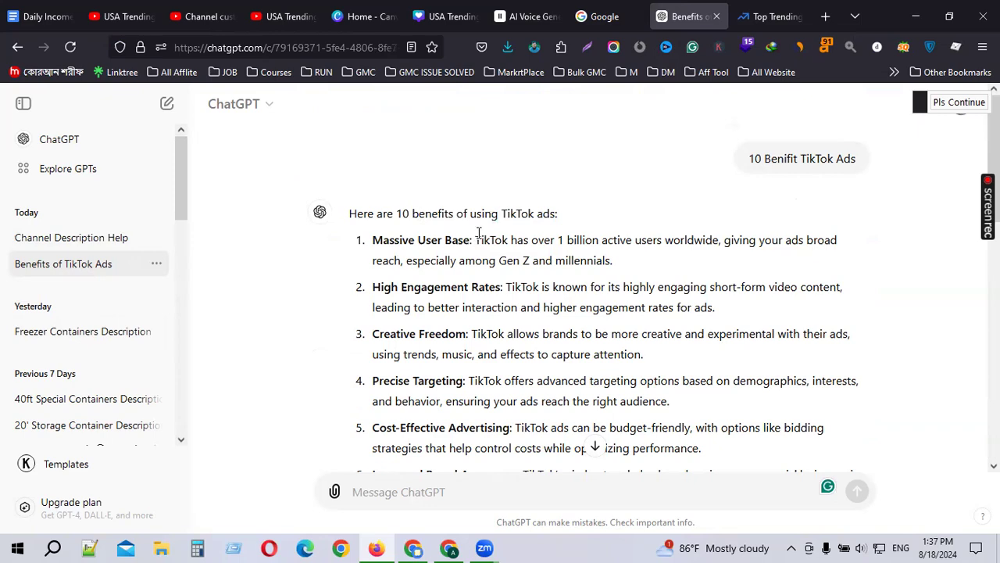
# Highlight the '10 Benifit TikTok Ads' prompt and briefly enlarge the text with a magnifier.
pyautogui.scroll(-2, 454, 299)
pyautogui.scroll(-5, 453, 299)
pyautogui.scroll(5, 453, 299)
pyautogui.scroll(2, 590, 242)
pyautogui.moveTo(394, 211); pyautogui.dragTo(396, 213)
pyautogui.moveTo(749, 160); pyautogui.dragTo(856, 160)
pyautogui.click(850, 179)
pyautogui.click(848, 47)
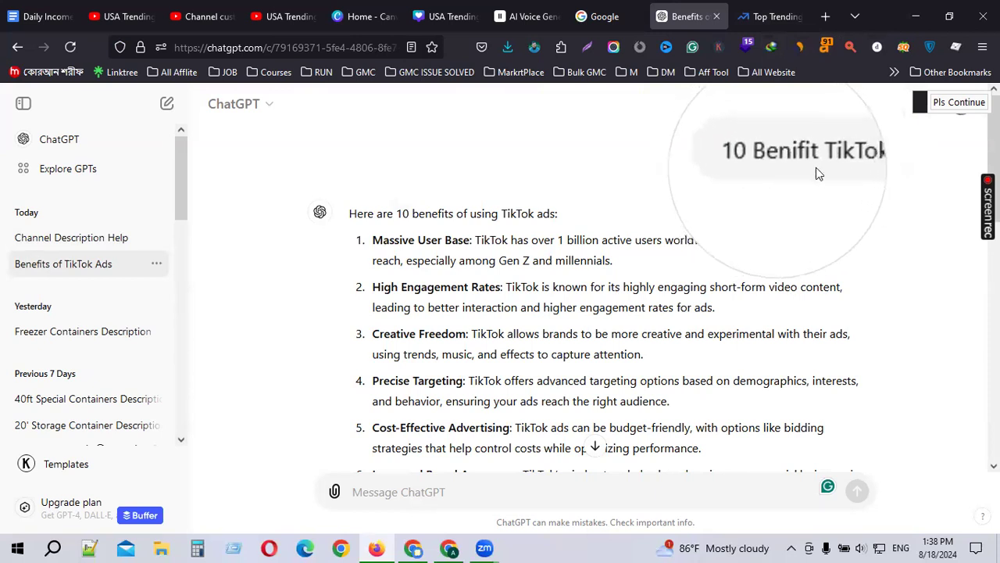
pyautogui.press('Escape')
# Highlight the Global Reach with Local Appeal and Cost-Effective Advertising headings in the reply.
pyautogui.scroll(-4, 438, 275)
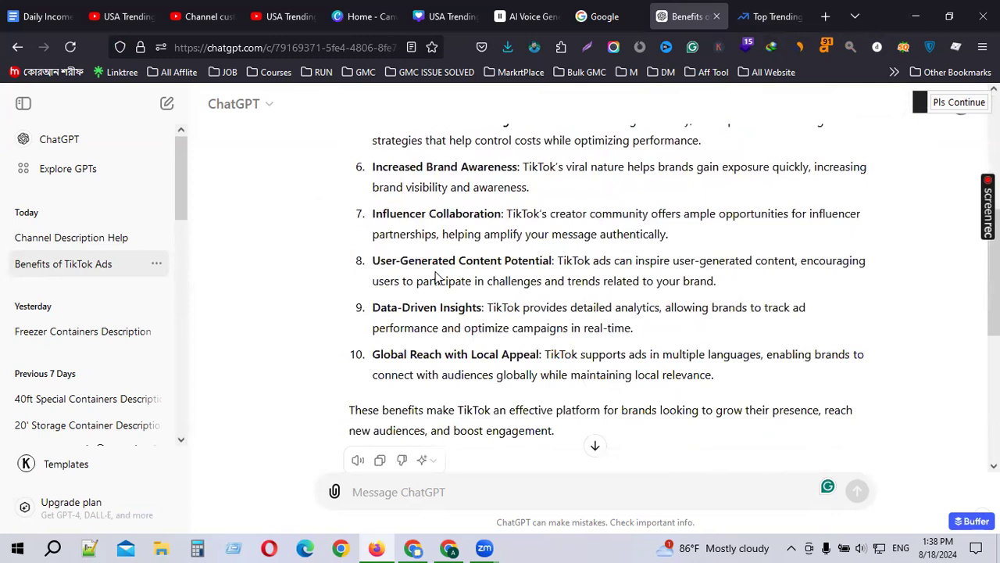
pyautogui.scroll(5, 471, 345)
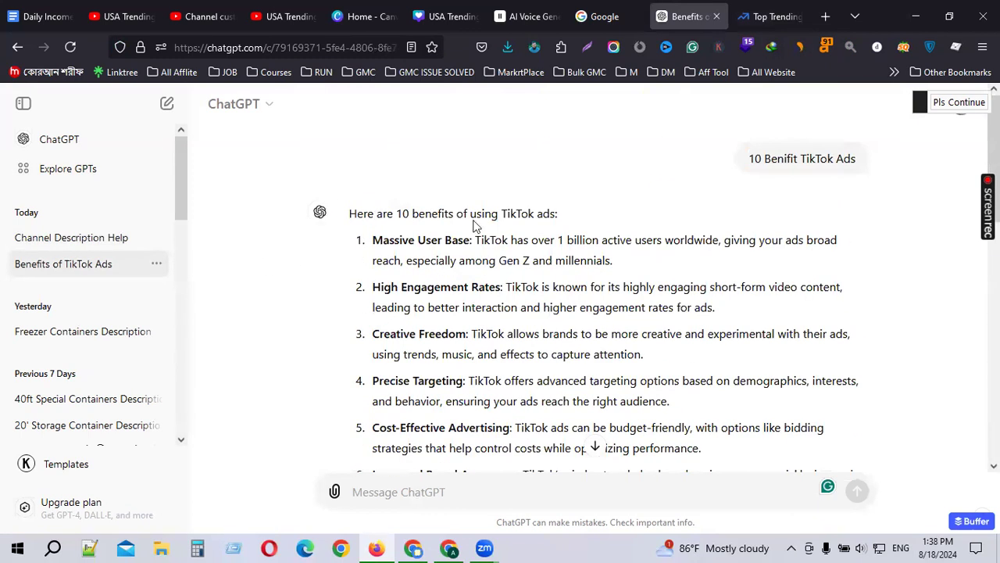
pyautogui.scroll(-5, 472, 225)
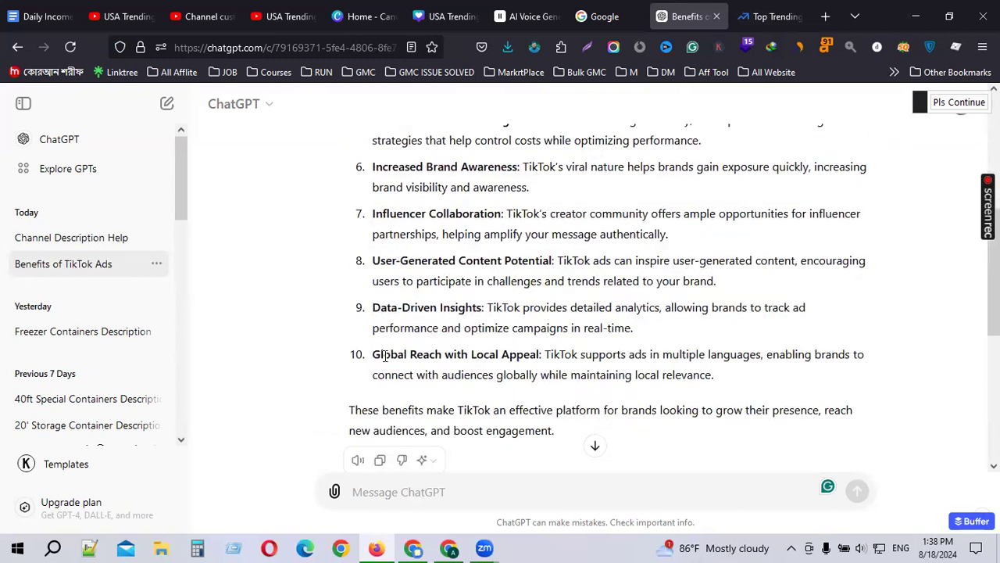
pyautogui.moveTo(374, 356); pyautogui.dragTo(579, 355)
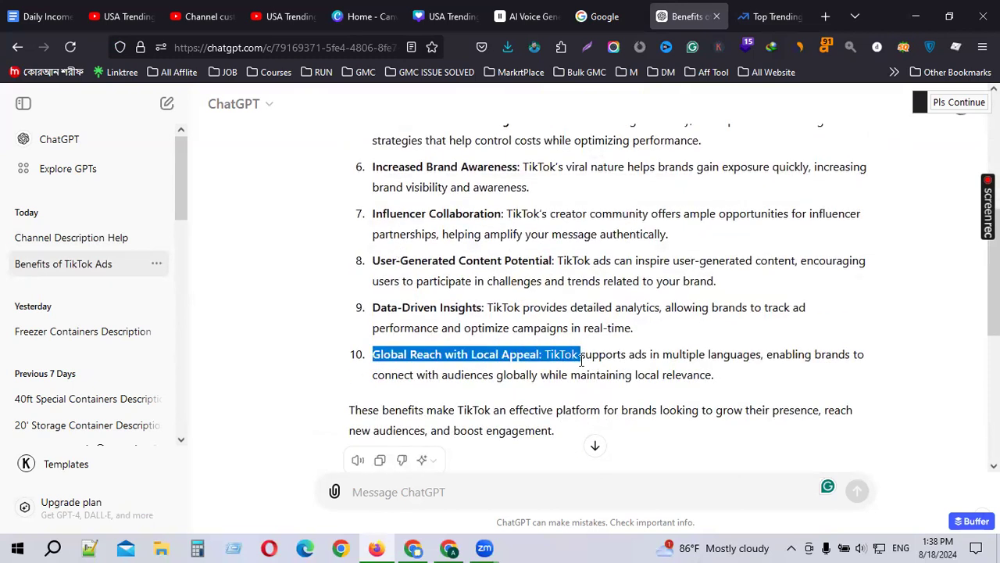
pyautogui.click(462, 297)
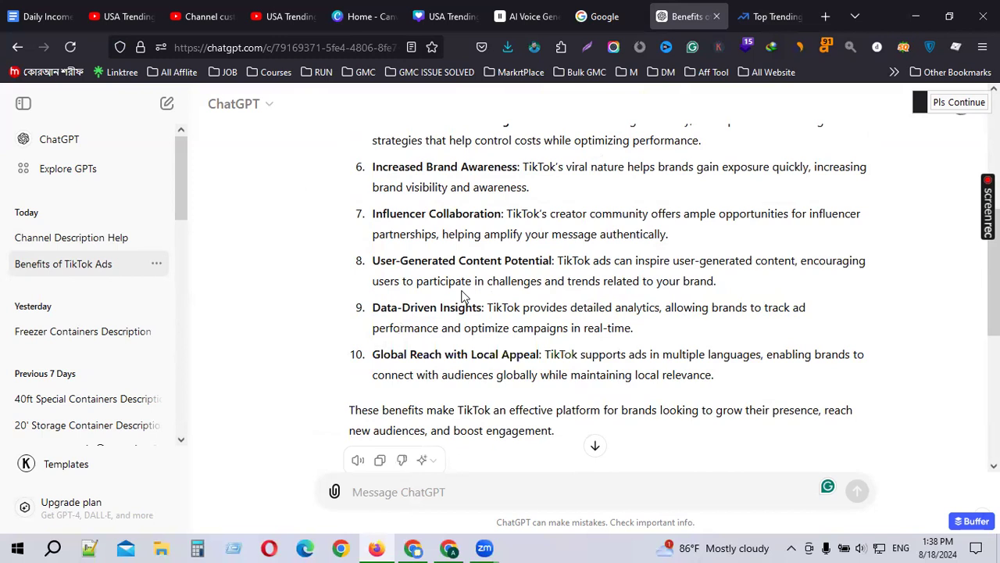
pyautogui.scroll(5, 461, 297)
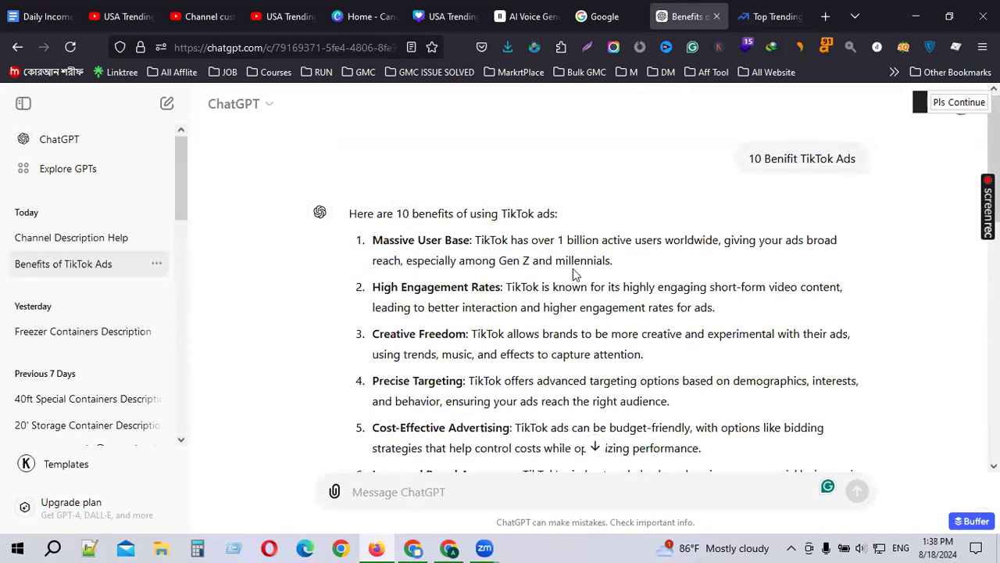
pyautogui.moveTo(372, 240); pyautogui.dragTo(459, 240)
pyautogui.scroll(-2, 395, 156)
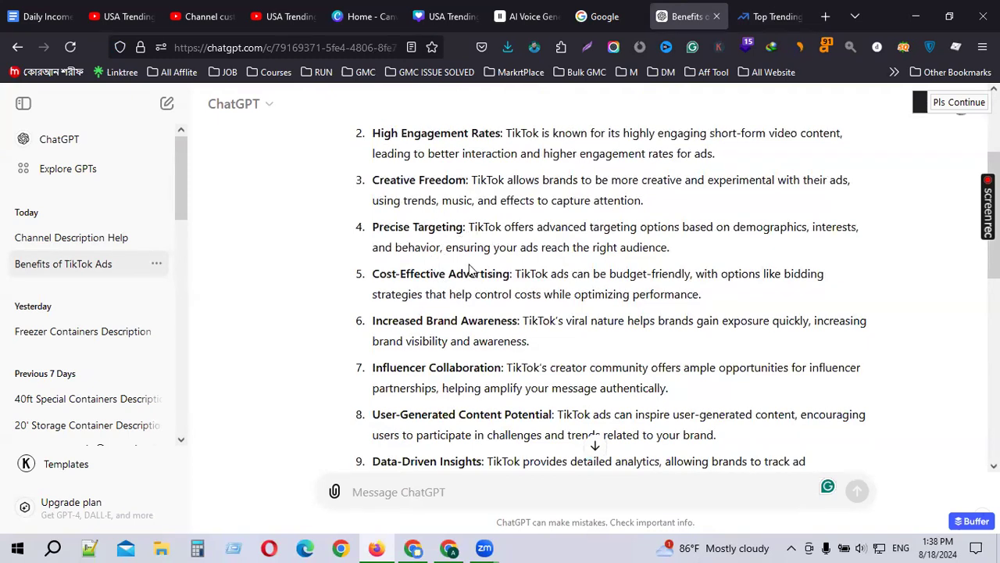
pyautogui.moveTo(373, 279); pyautogui.dragTo(493, 280)
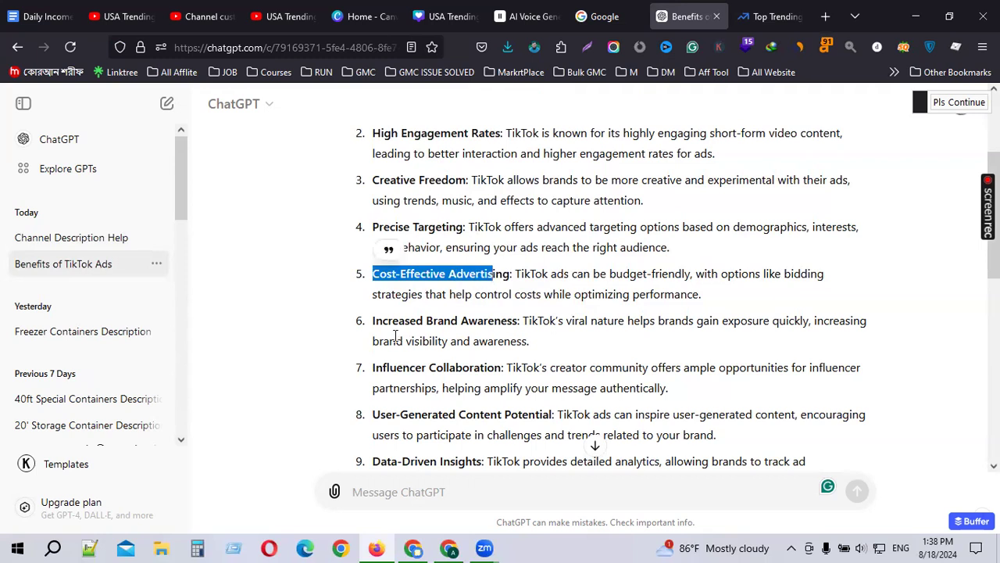
# Highlight the User-Generated Content Potential, Data-Driven Insights and Global Reach with Local Appeal headings.
pyautogui.scroll(-2, 401, 279)
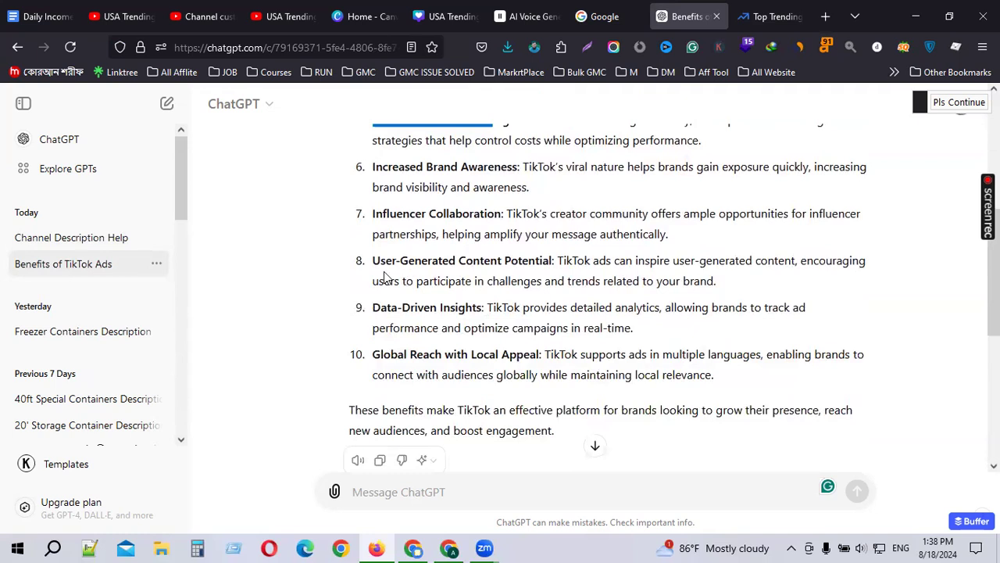
pyautogui.moveTo(380, 262); pyautogui.dragTo(521, 264)
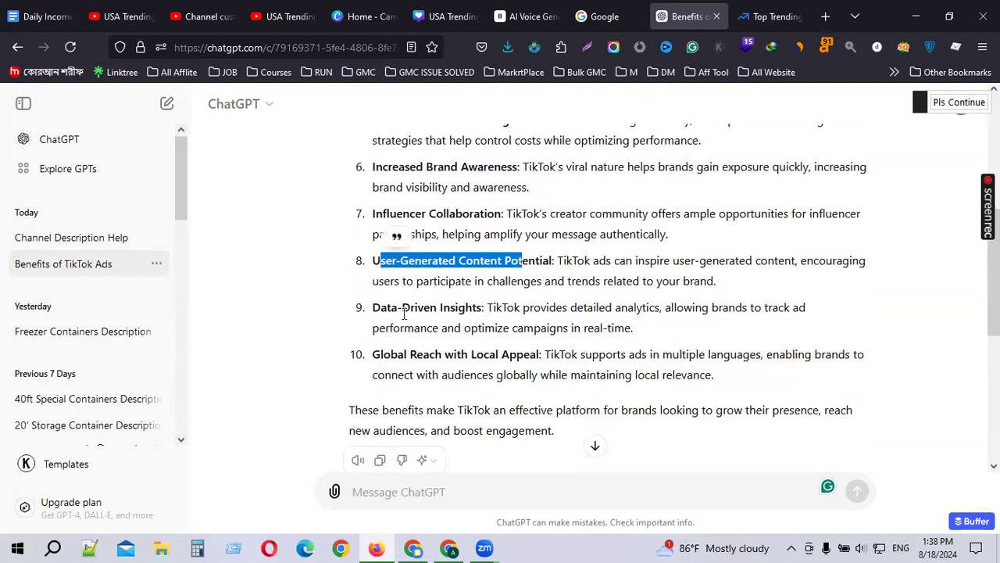
pyautogui.moveTo(374, 309); pyautogui.dragTo(465, 312)
pyautogui.moveTo(401, 354); pyautogui.dragTo(528, 356)
pyautogui.click(632, 368)
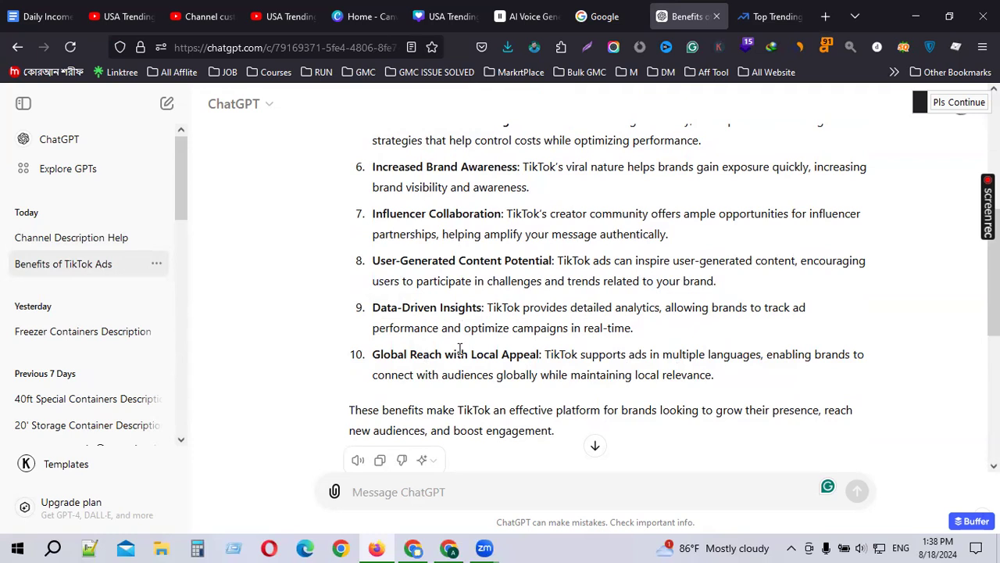
pyautogui.scroll(4, 460, 347)
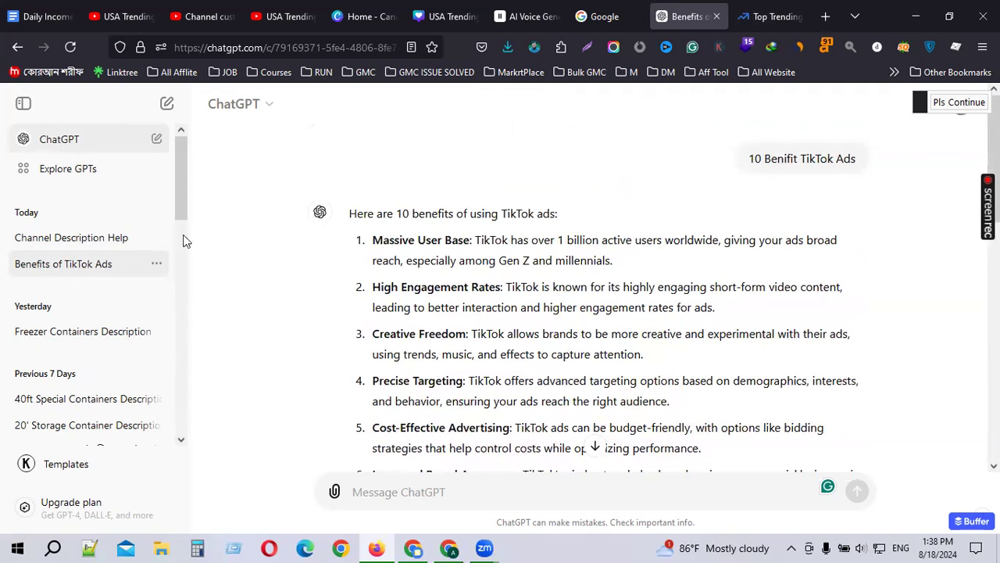
pyautogui.moveTo(349, 226); pyautogui.dragTo(525, 381)
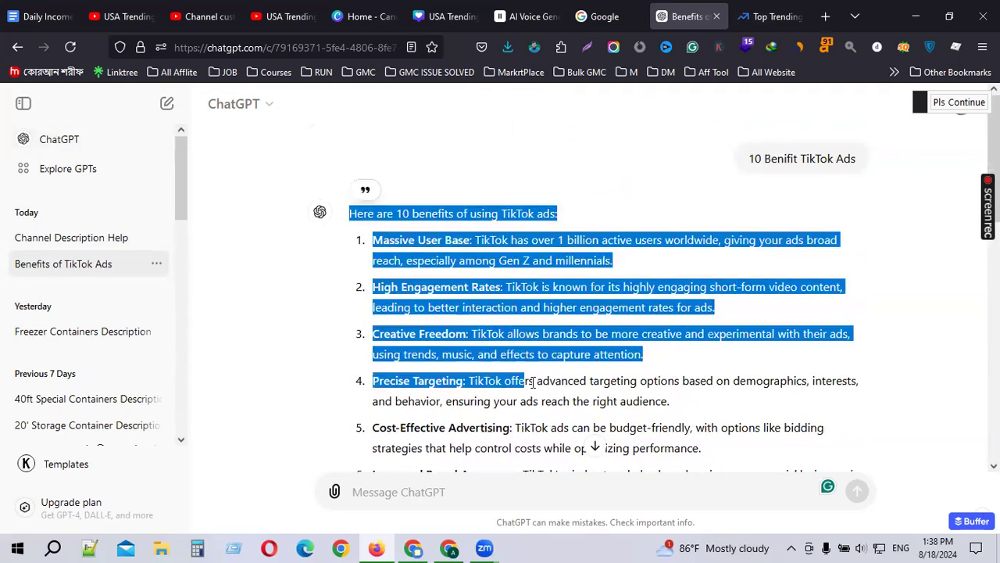
pyautogui.scroll(-6, 526, 367)
pyautogui.scroll(6, 513, 317)
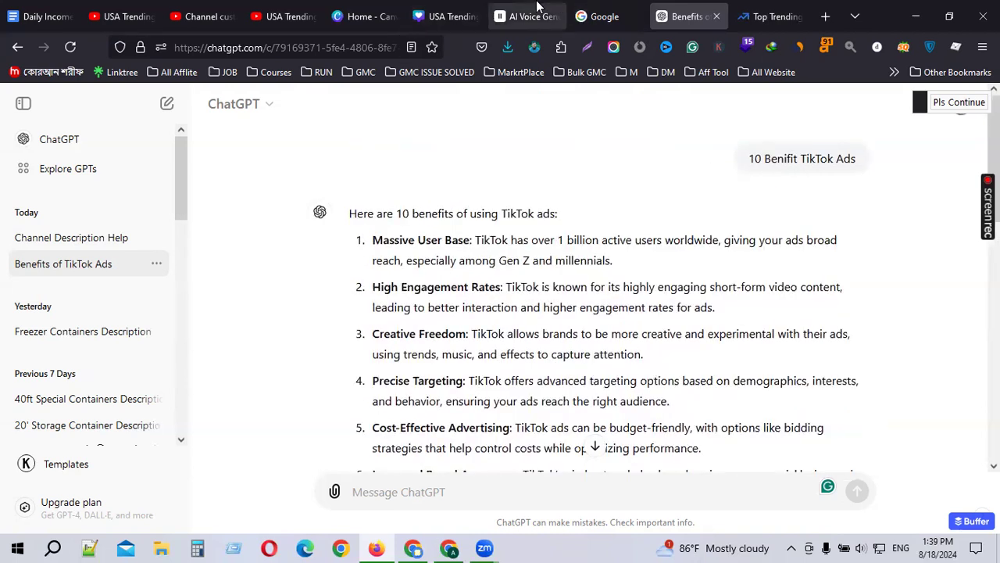
# Switch to ElevenLabs and select the TikTok ads script text.
pyautogui.click(533, 16)
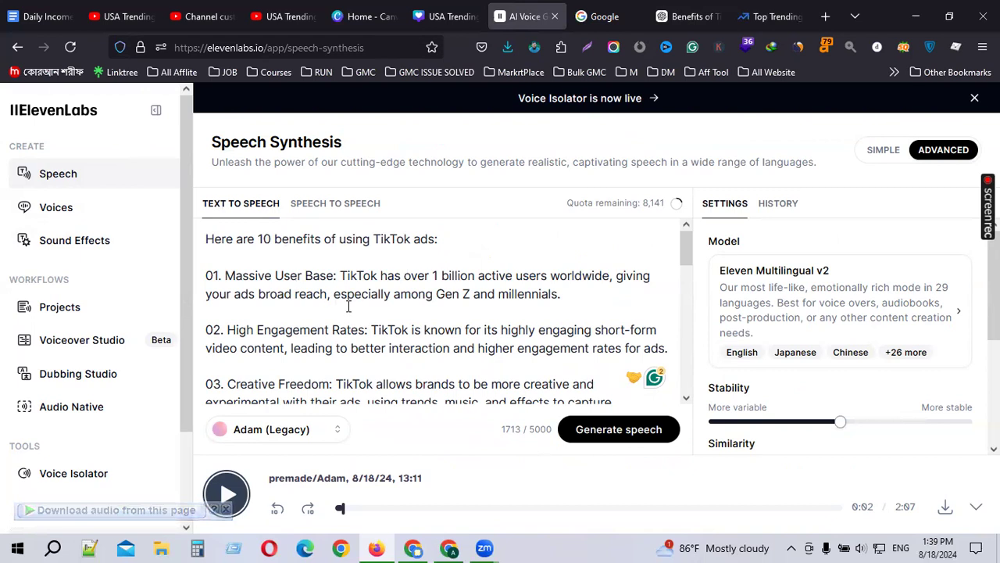
pyautogui.click(251, 255)
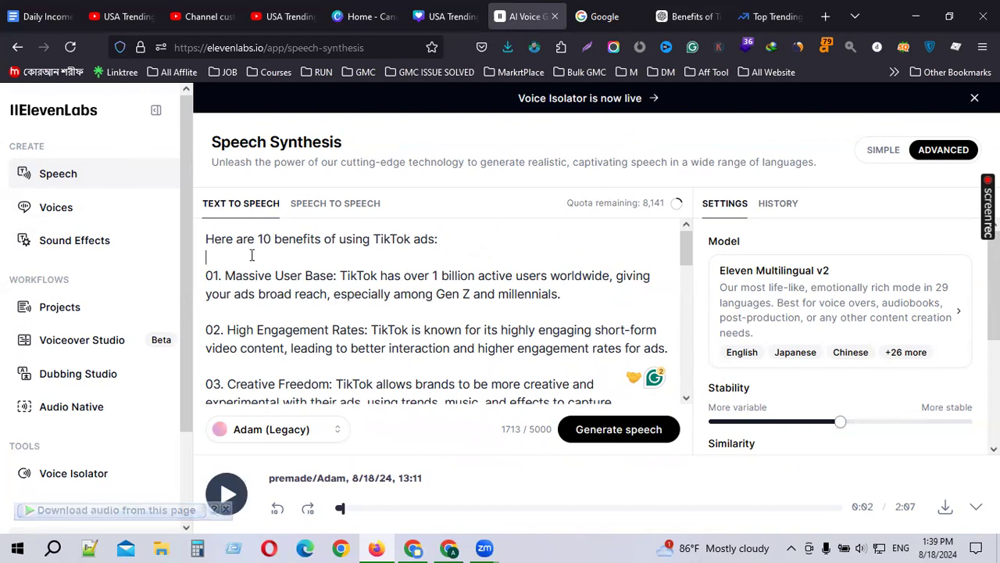
pyautogui.moveTo(205, 238); pyautogui.dragTo(437, 400)
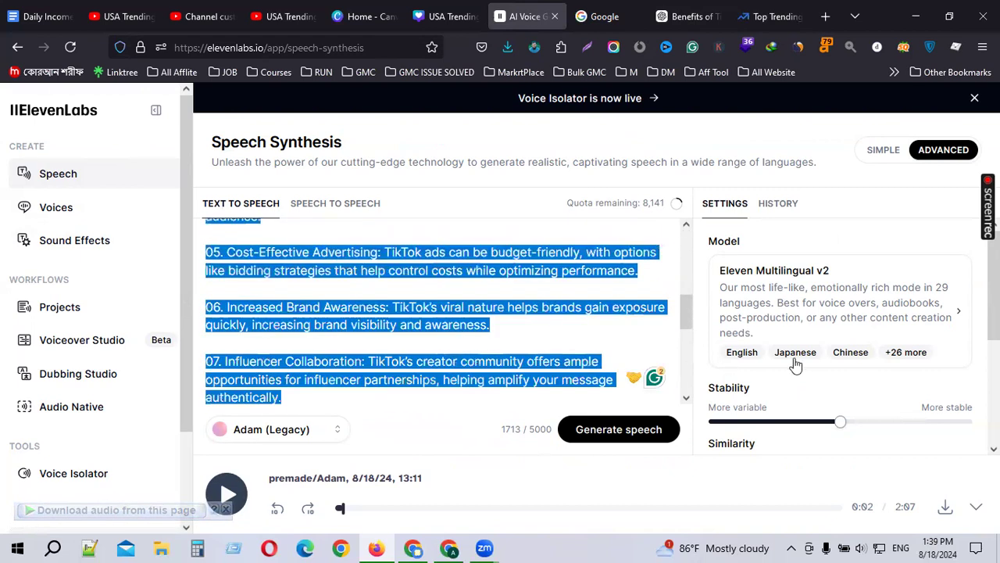
pyautogui.scroll(-4, 449, 325)
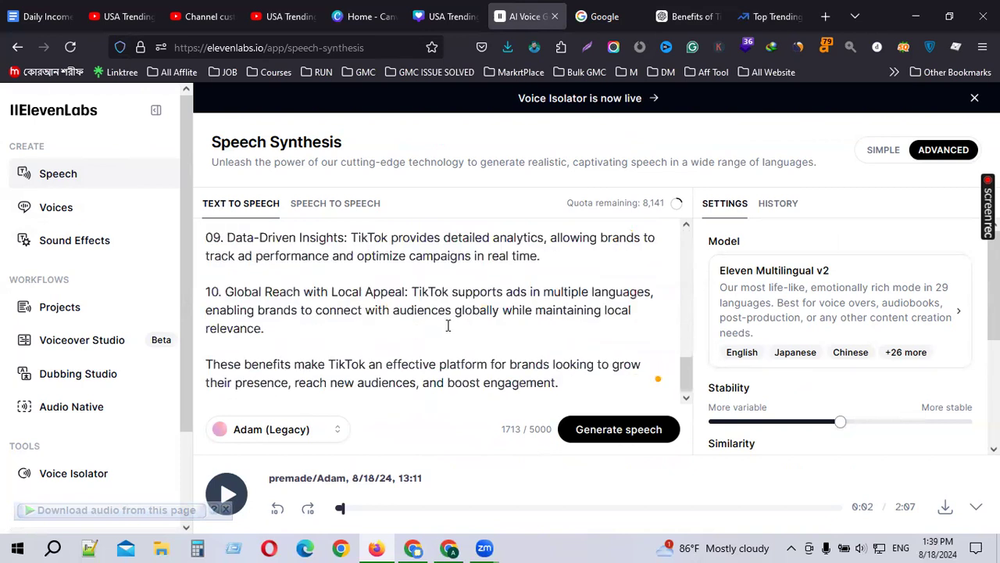
pyautogui.scroll(4, 448, 326)
pyautogui.scroll(-4, 412, 346)
# Play the generated voiceover and pause it at 0:13.
pyautogui.click(227, 498)
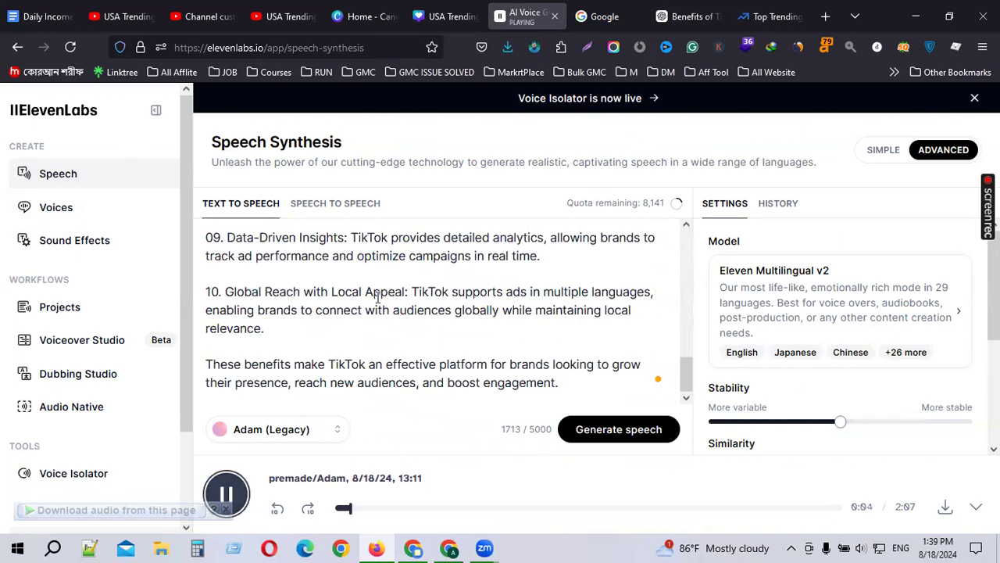
pyautogui.scroll(15, 266, 258)
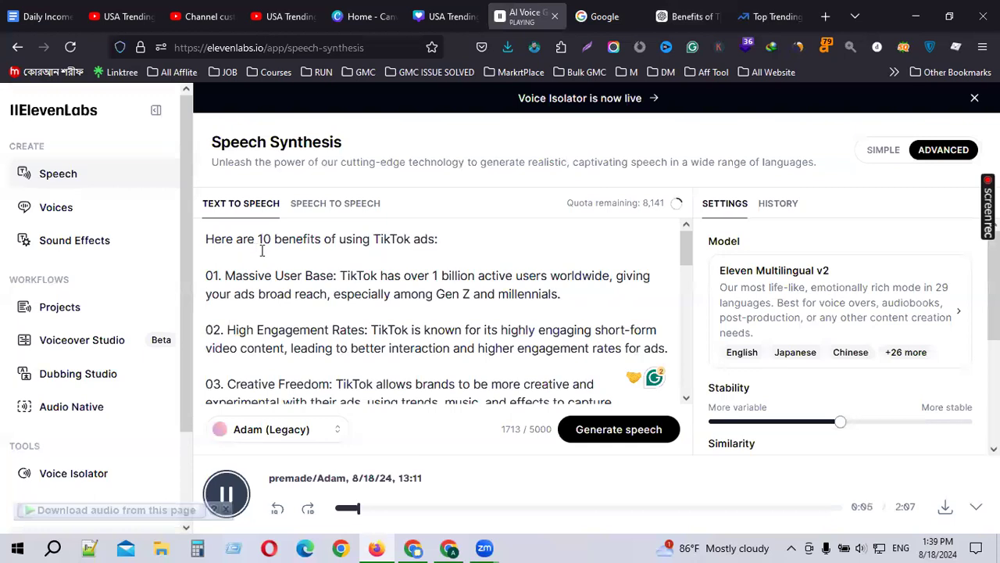
pyautogui.moveTo(454, 244); pyautogui.dragTo(338, 242)
pyautogui.scroll(-2, 352, 305)
pyautogui.scroll(-4, 258, 308)
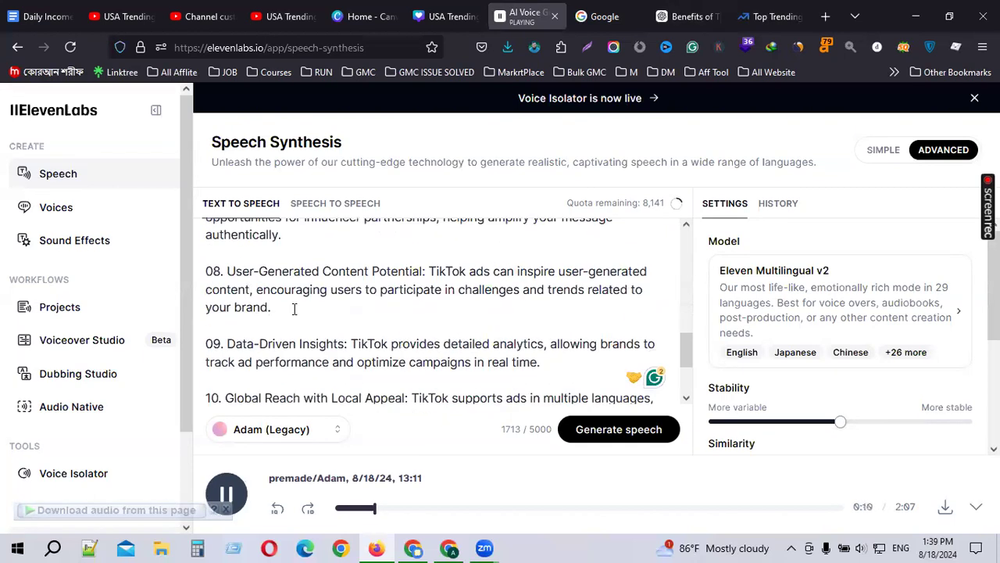
pyautogui.scroll(-2, 314, 318)
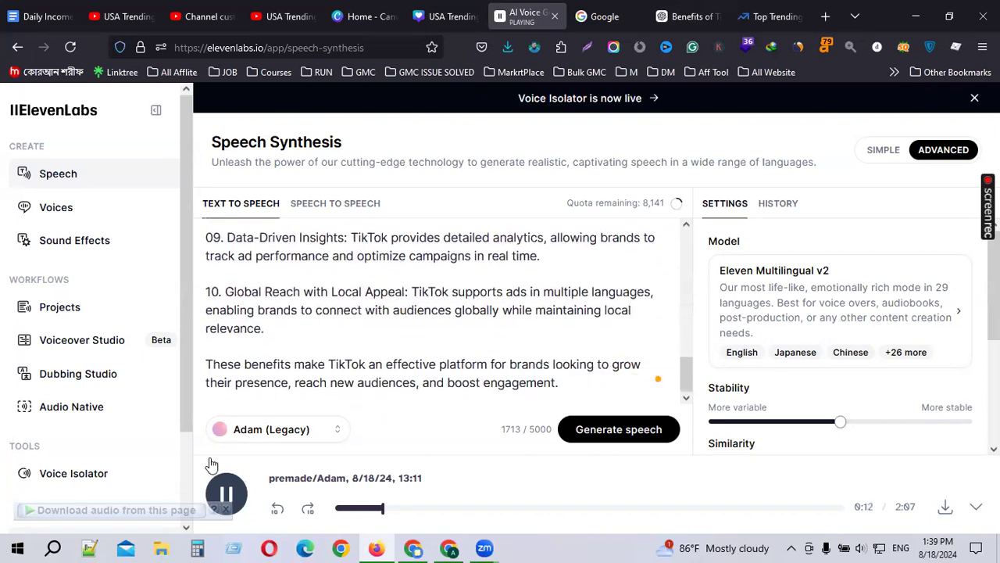
pyautogui.click(237, 493)
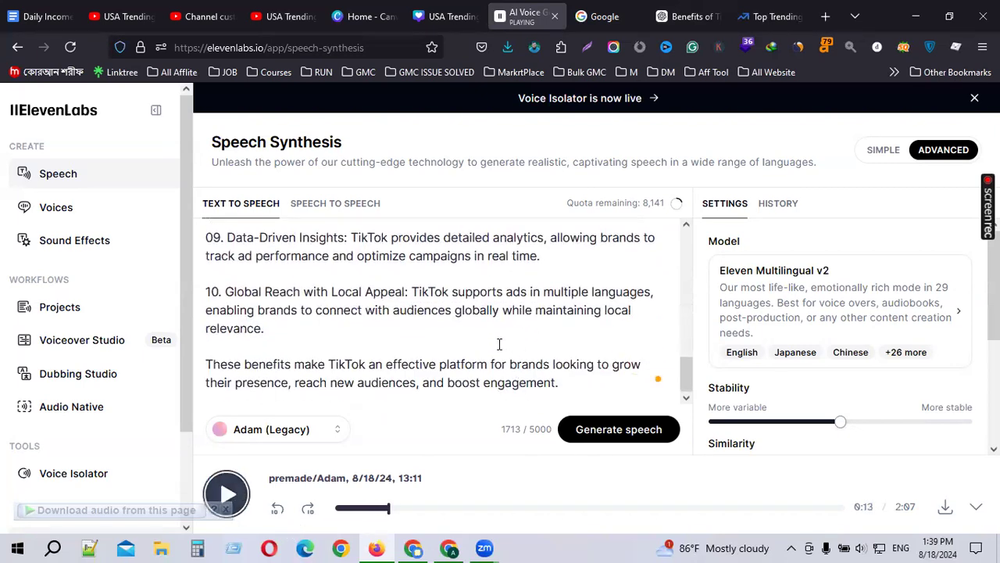
# Select the phrase '10 benefits of using TikTok ads' in the script to copy it.
pyautogui.scroll(10, 499, 344)
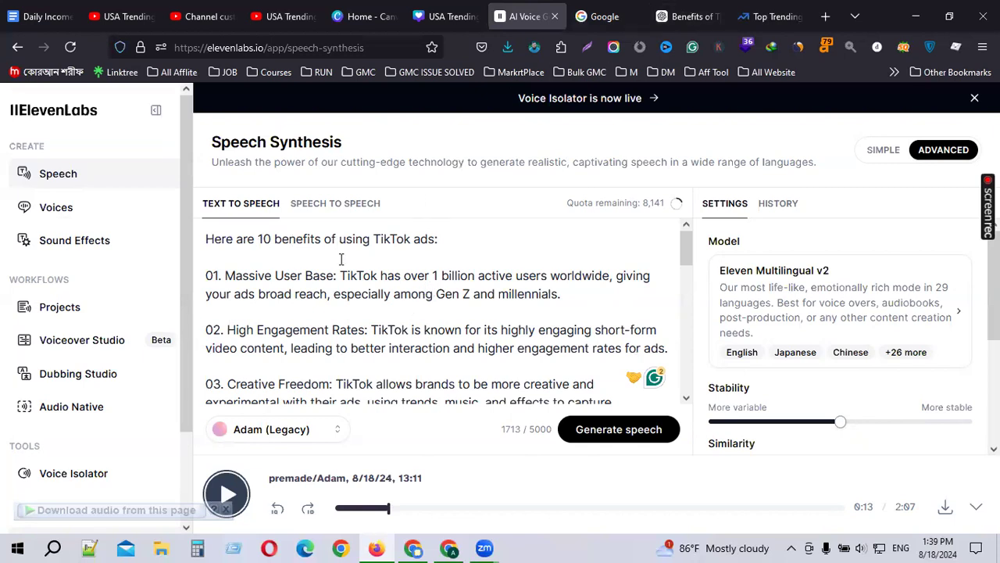
pyautogui.moveTo(260, 238); pyautogui.dragTo(448, 236)
pyautogui.hotkey('ctrl', 'c')
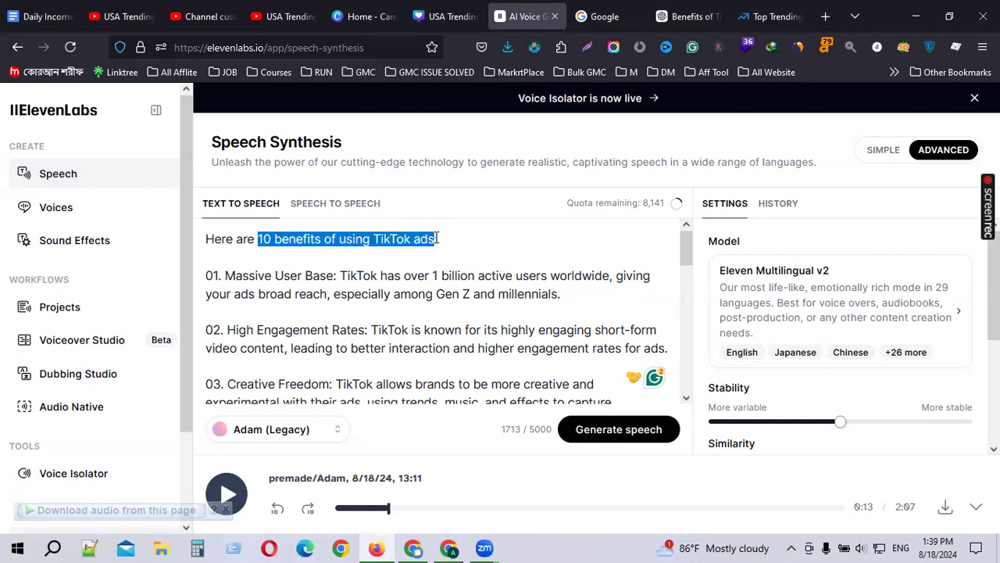
pyautogui.click(772, 17)
# Search Google in a new tab for the pasted phrase '10 benefits of using TikTok ads'.
pyautogui.click(825, 16)
pyautogui.hotkey('ctrl', 'v')
pyautogui.press('Return')
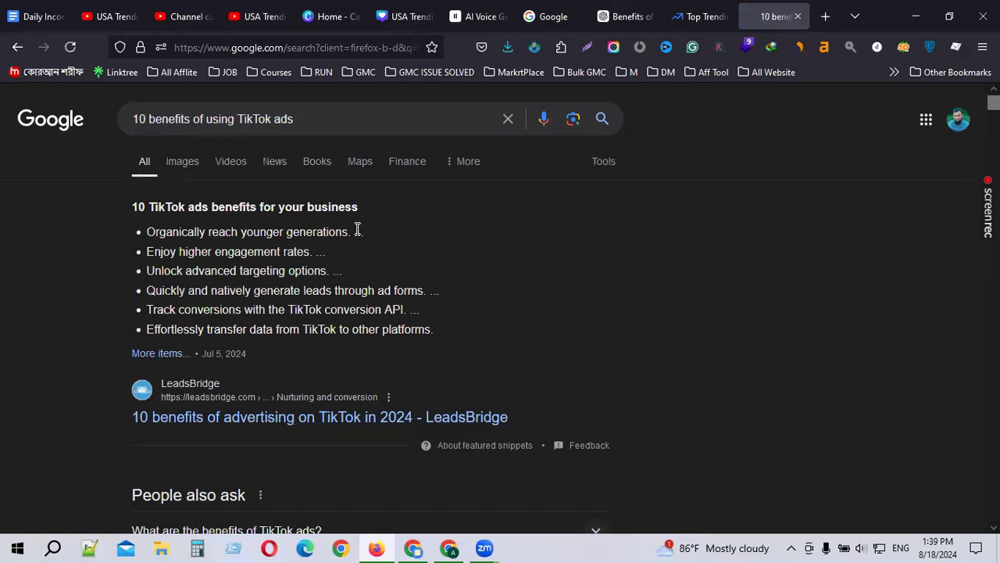
pyautogui.click(185, 166)
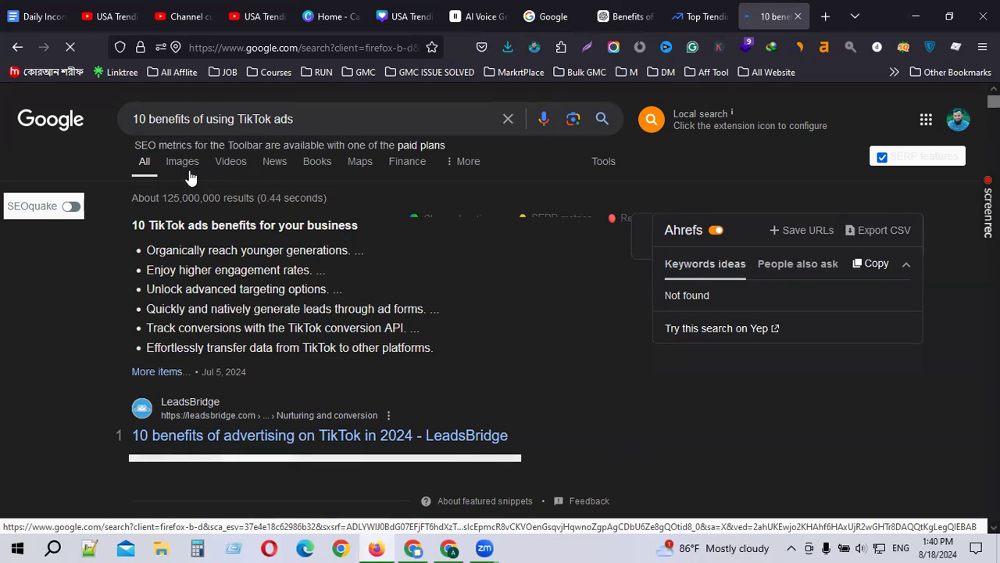
# Browse the image results for '10 benefits of using TikTok ads' and reveal the Tools filter row.
pyautogui.click(186, 171)
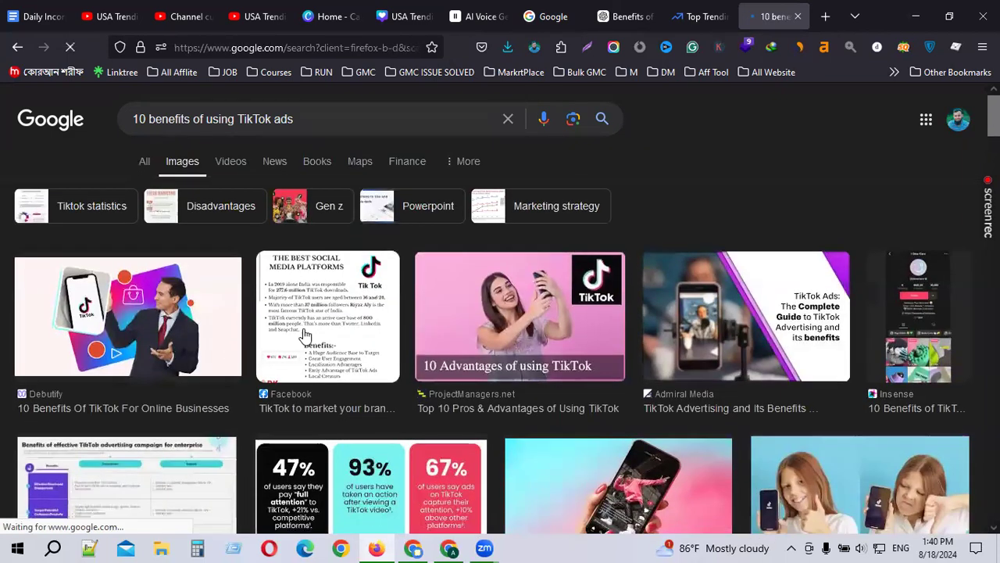
pyautogui.scroll(-5, 305, 336)
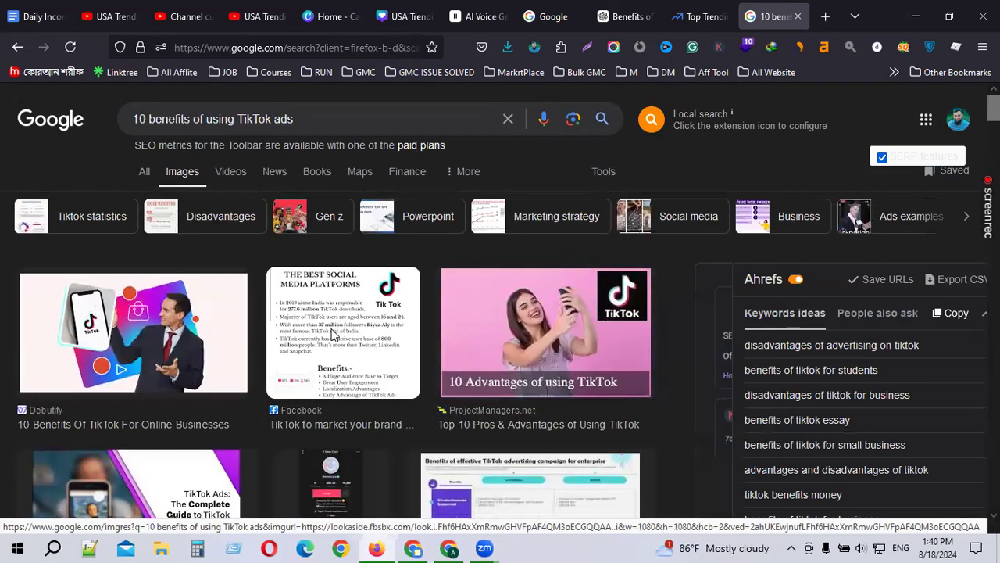
pyautogui.scroll(-8, 446, 336)
pyautogui.scroll(-5, 333, 337)
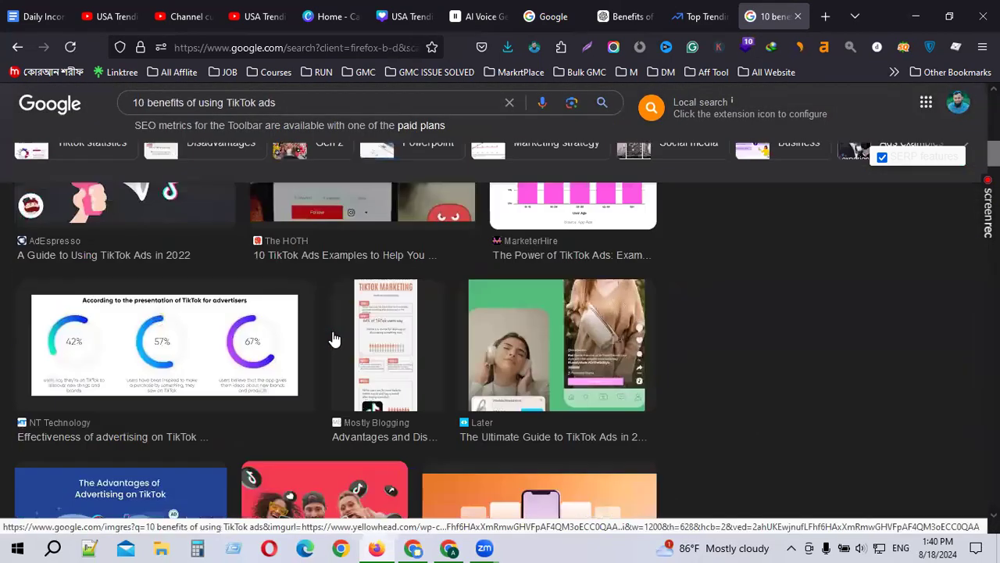
pyautogui.scroll(2, 334, 338)
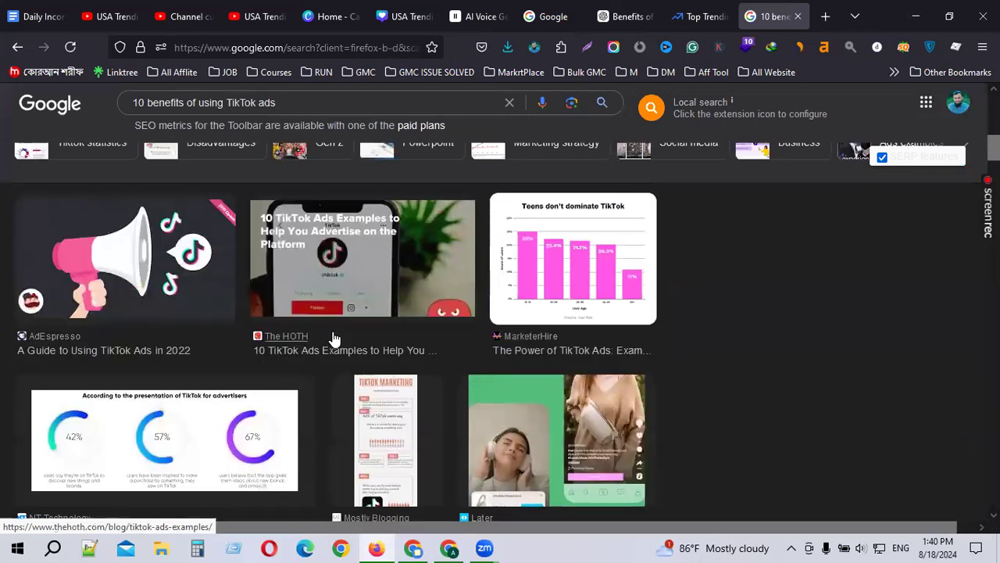
pyautogui.scroll(10, 334, 338)
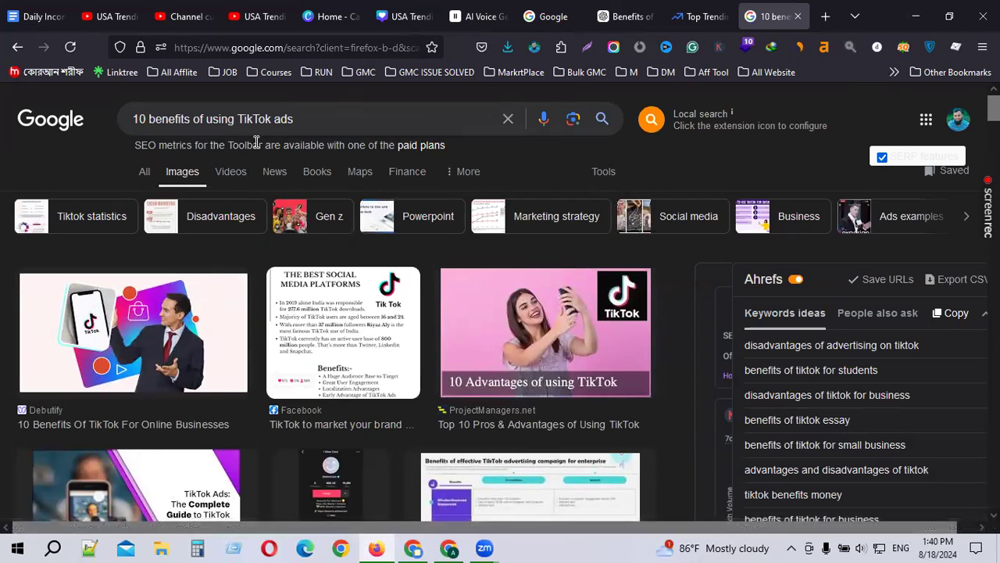
pyautogui.click(876, 47)
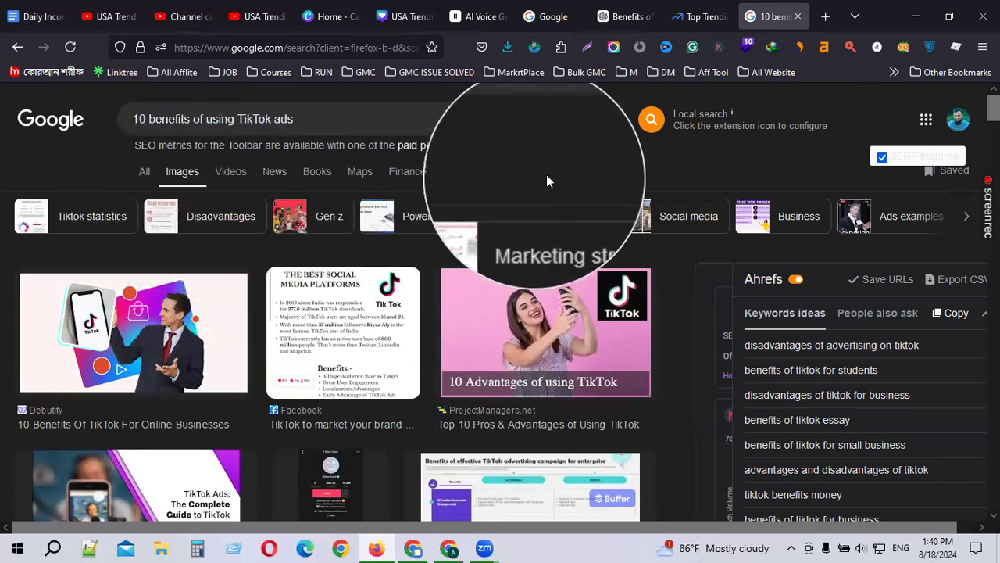
pyautogui.click(603, 172)
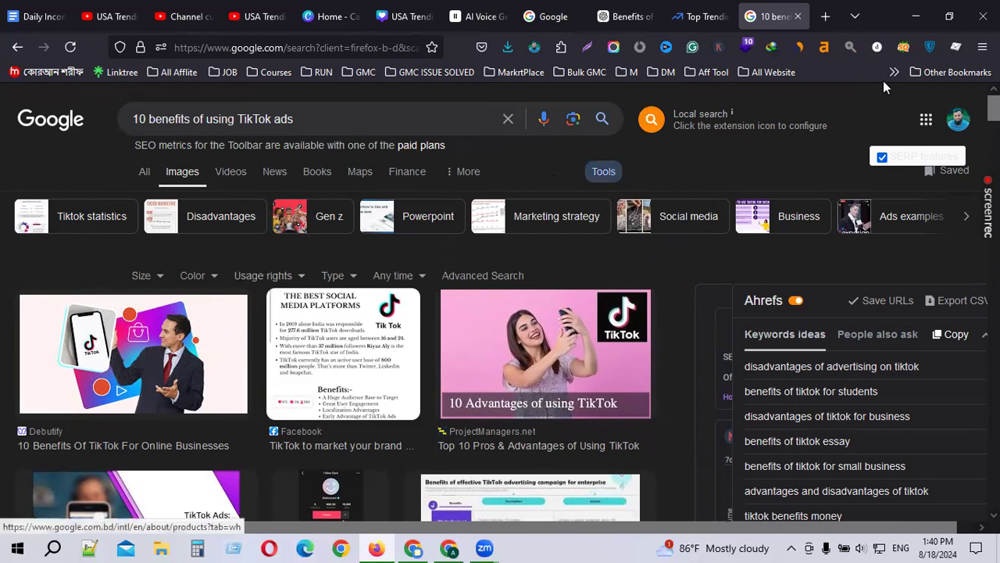
# Filter the image results by usage rights to Commercial & other licenses.
pyautogui.click(851, 48)
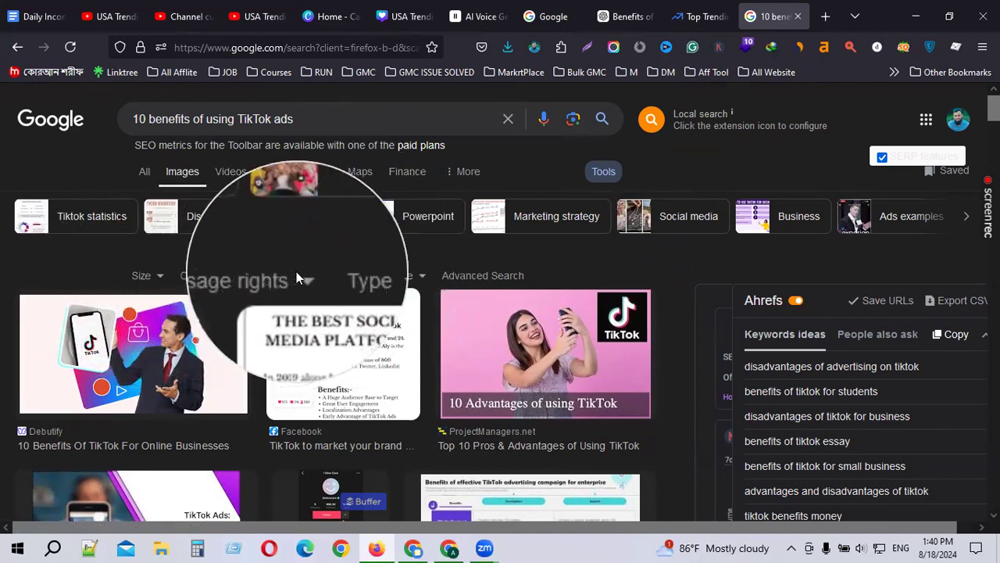
pyautogui.click(302, 279)
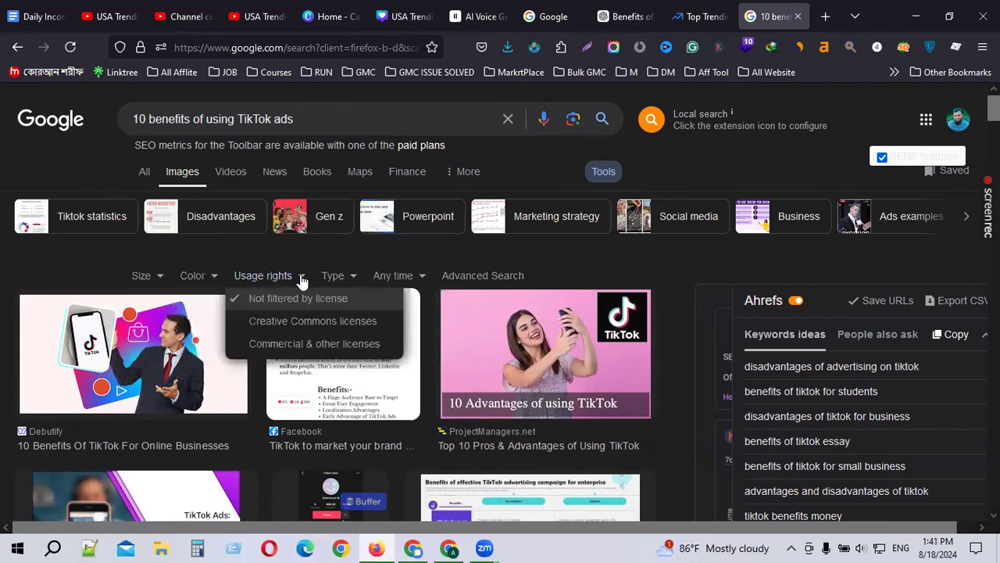
pyautogui.click(347, 351)
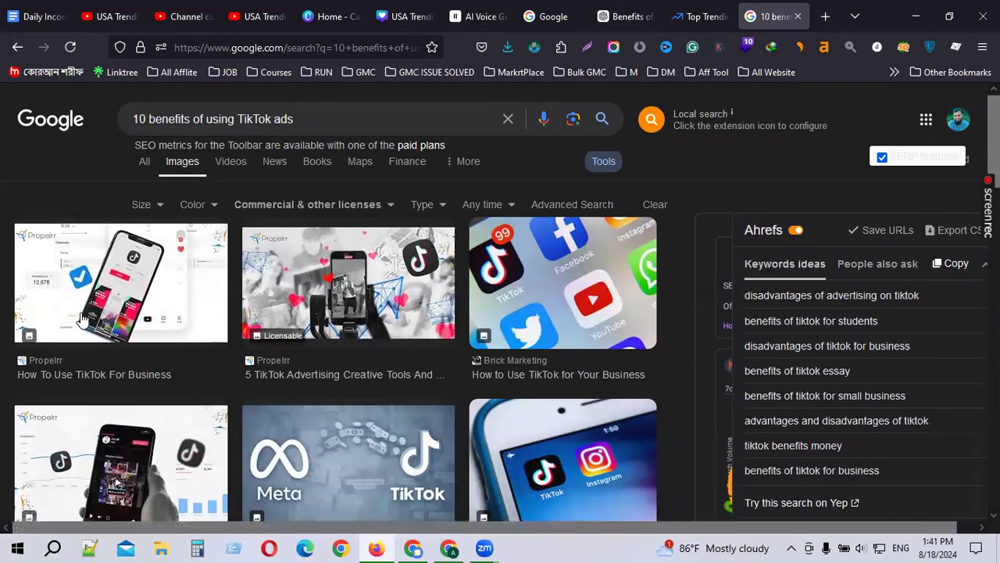
pyautogui.scroll(-20, 187, 325)
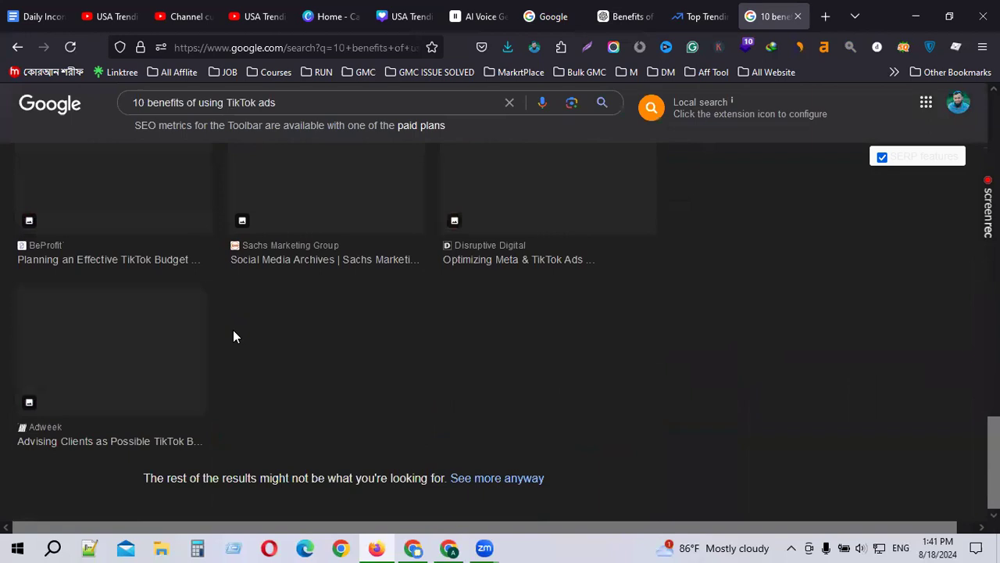
pyautogui.scroll(20, 233, 336)
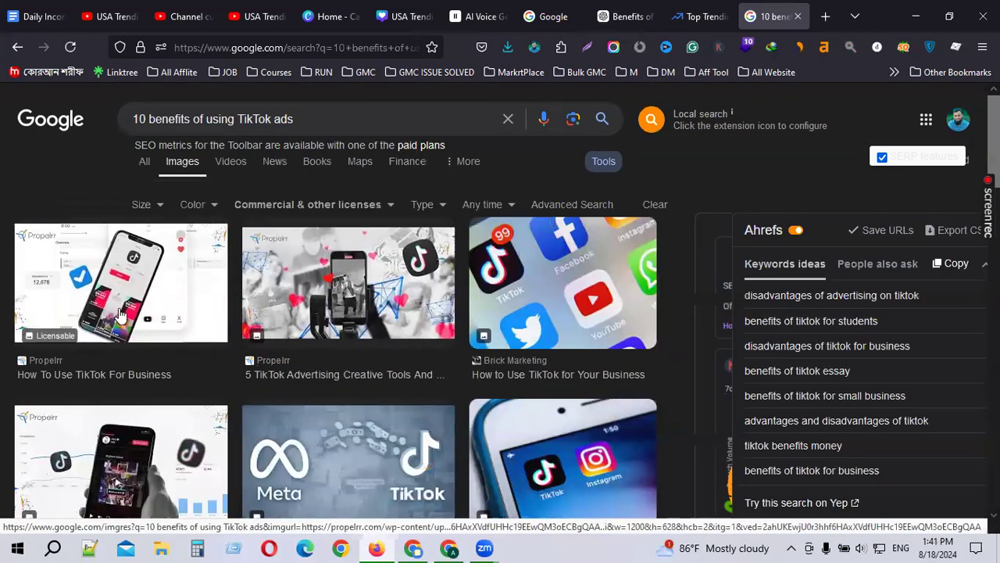
# Preview the first two images, including 5 TikTok Advertising, starting and cancelling a save of each.
pyautogui.click(139, 291)
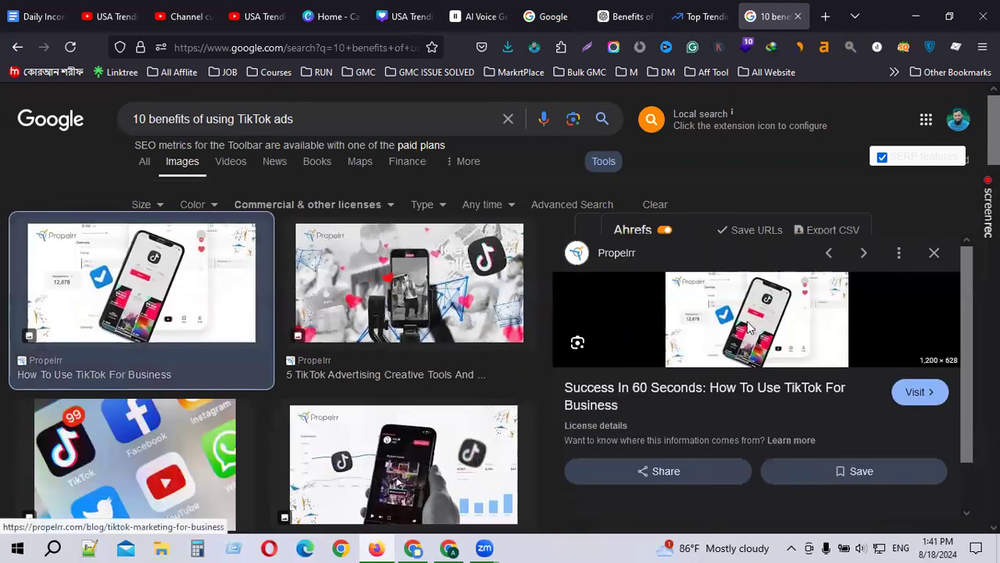
pyautogui.rightClick(750, 328)
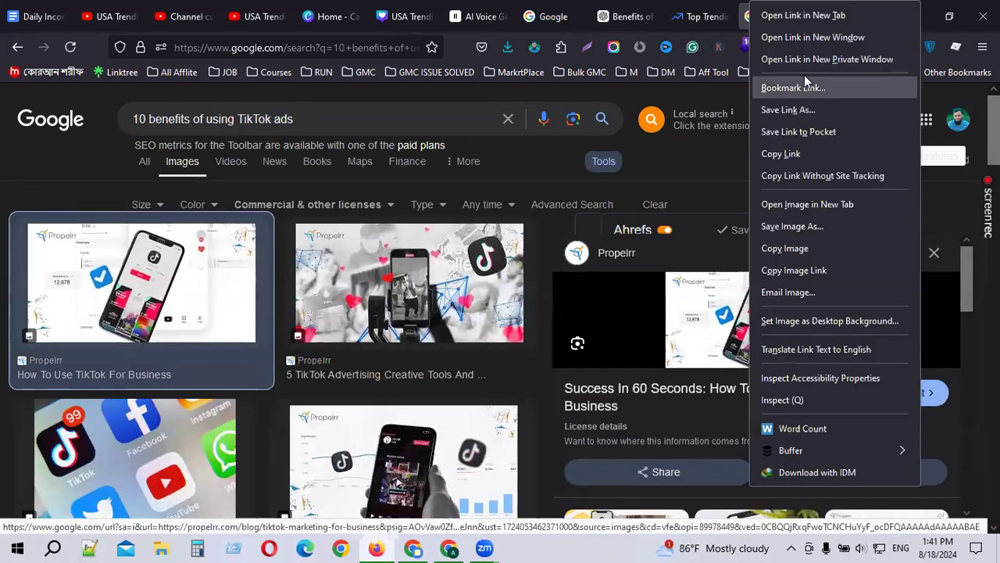
pyautogui.click(803, 228)
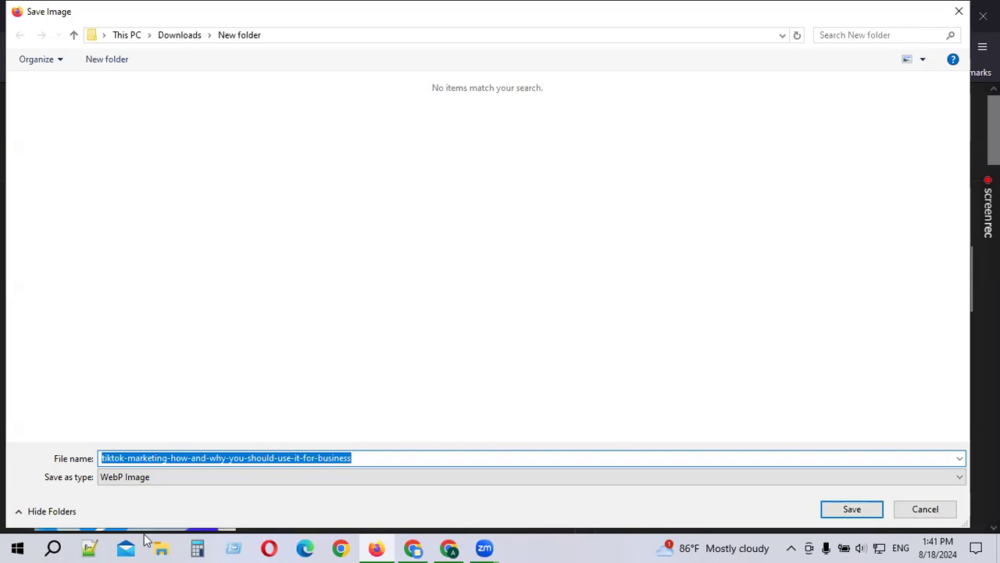
pyautogui.click(924, 509)
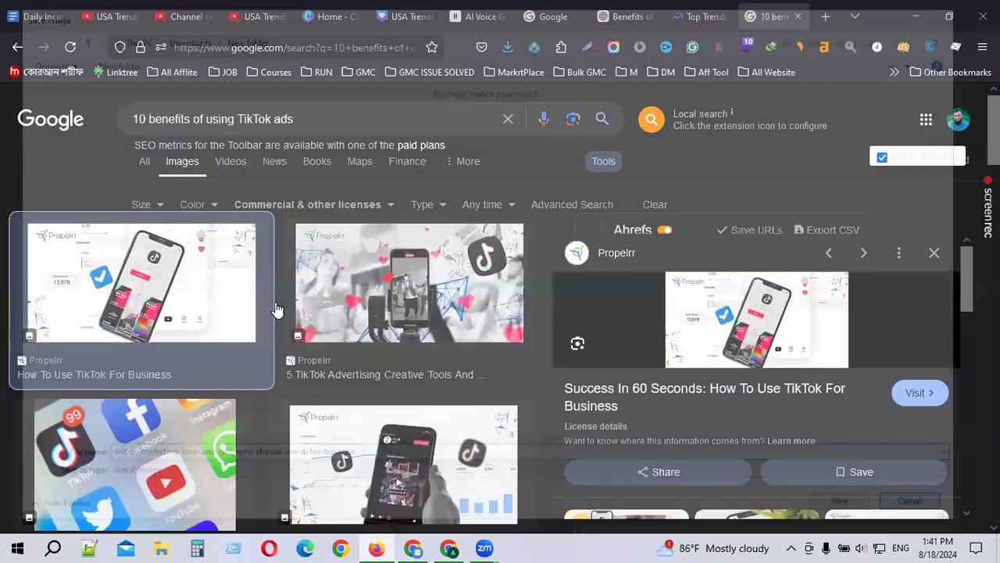
pyautogui.click(414, 311)
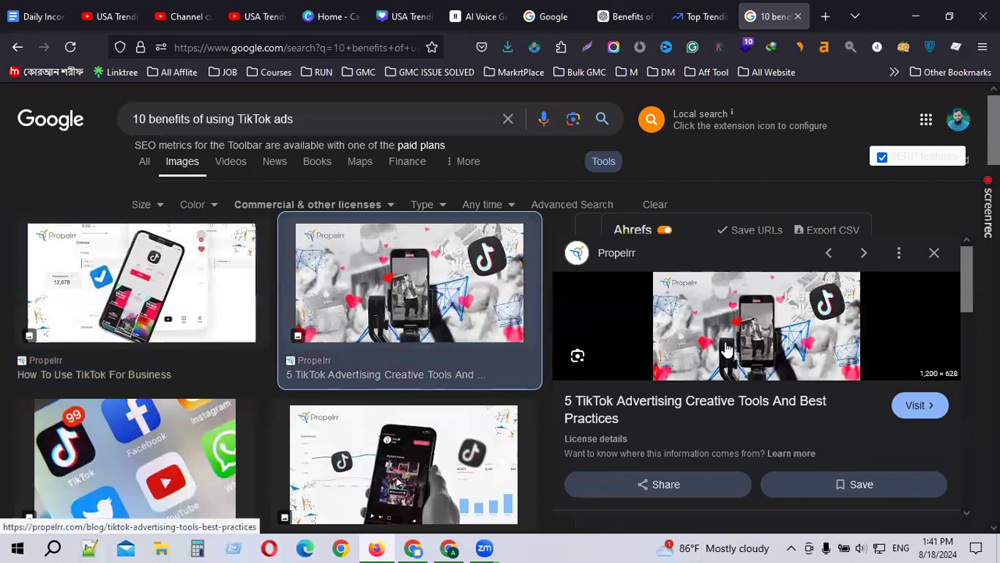
pyautogui.rightClick(724, 344)
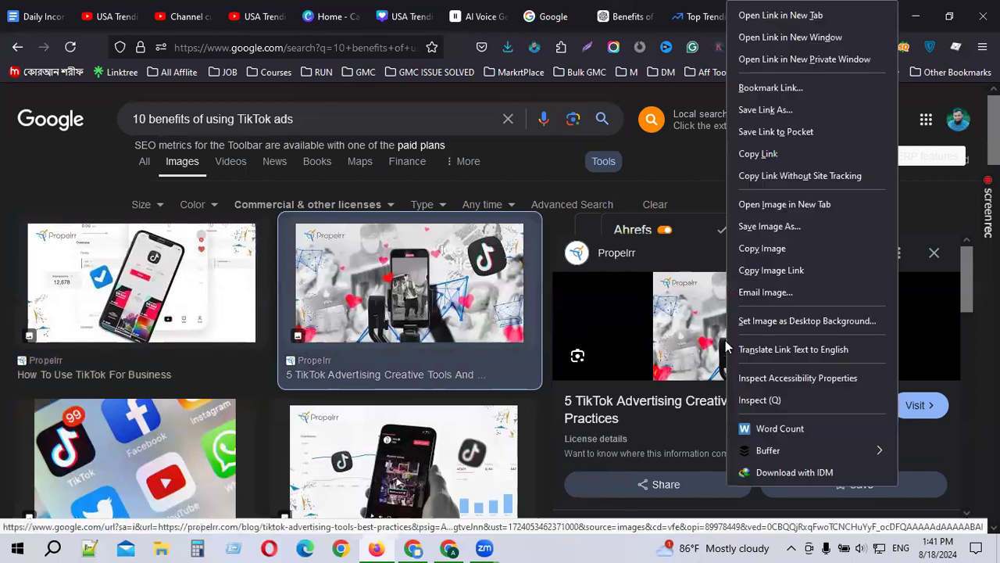
pyautogui.click(782, 228)
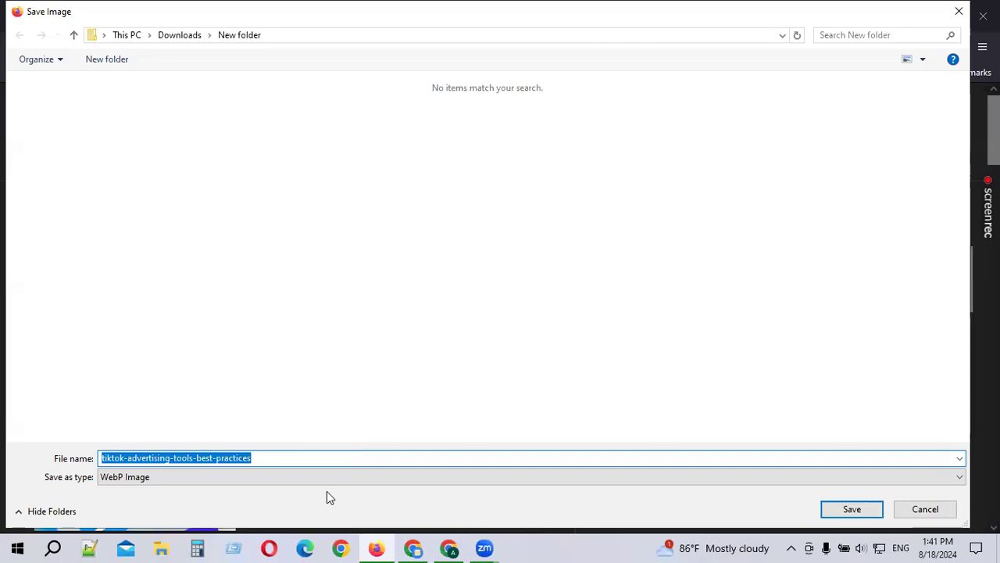
pyautogui.click(927, 510)
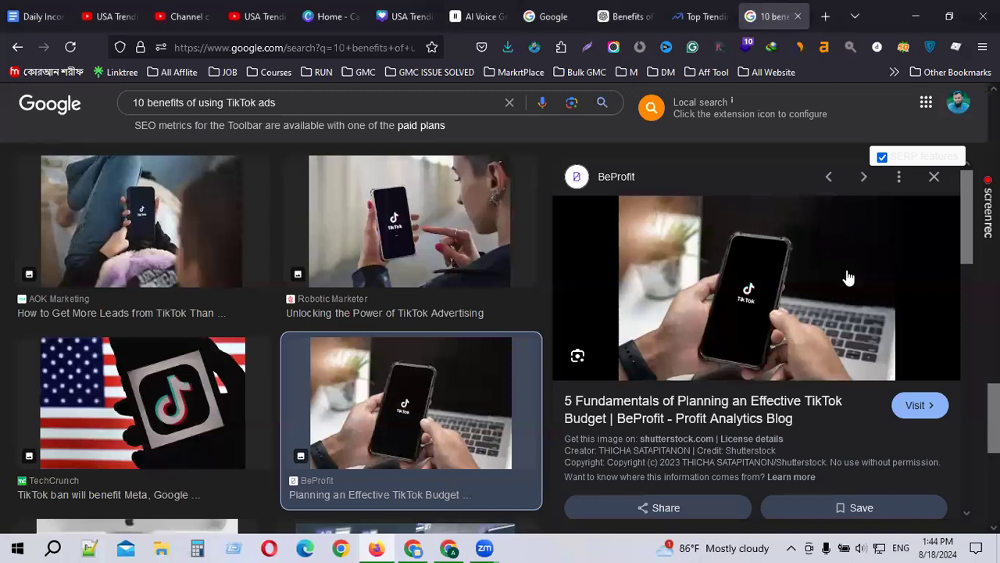
# Save the Sachs Marketing image into the tiktok ads folder.
pyautogui.press('Right')
pyautogui.rightClick(738, 278)
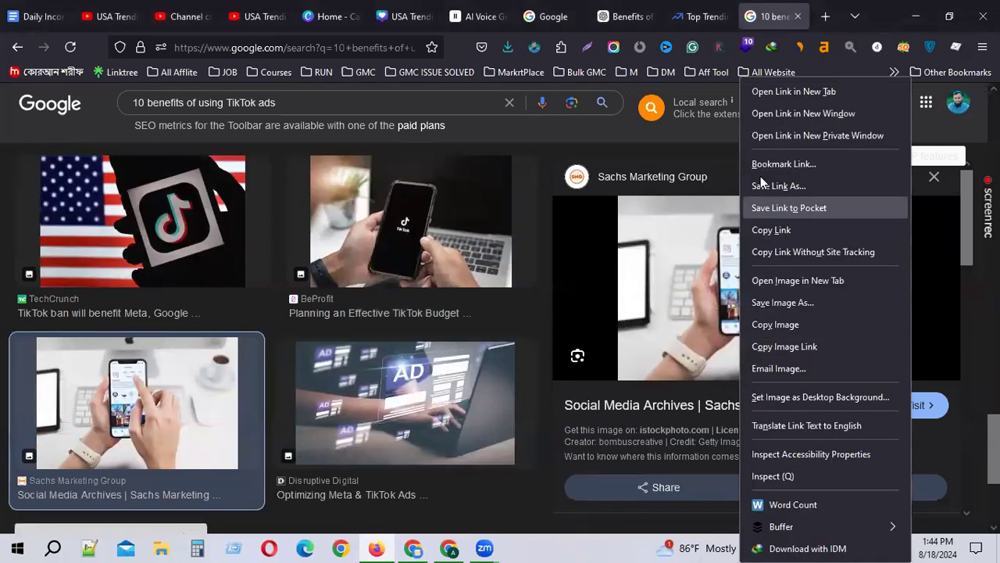
pyautogui.click(799, 305)
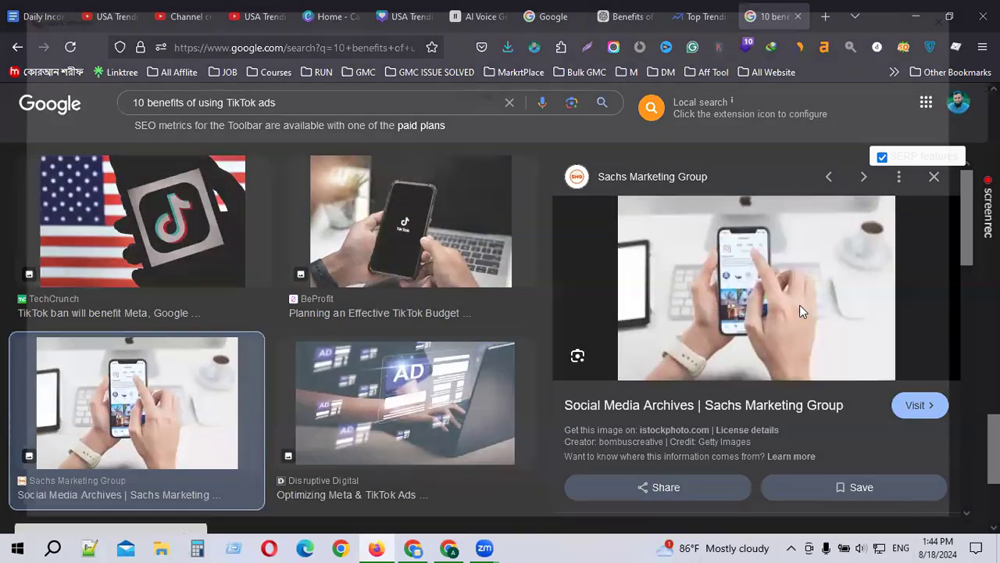
pyautogui.write('edfsadqwe')
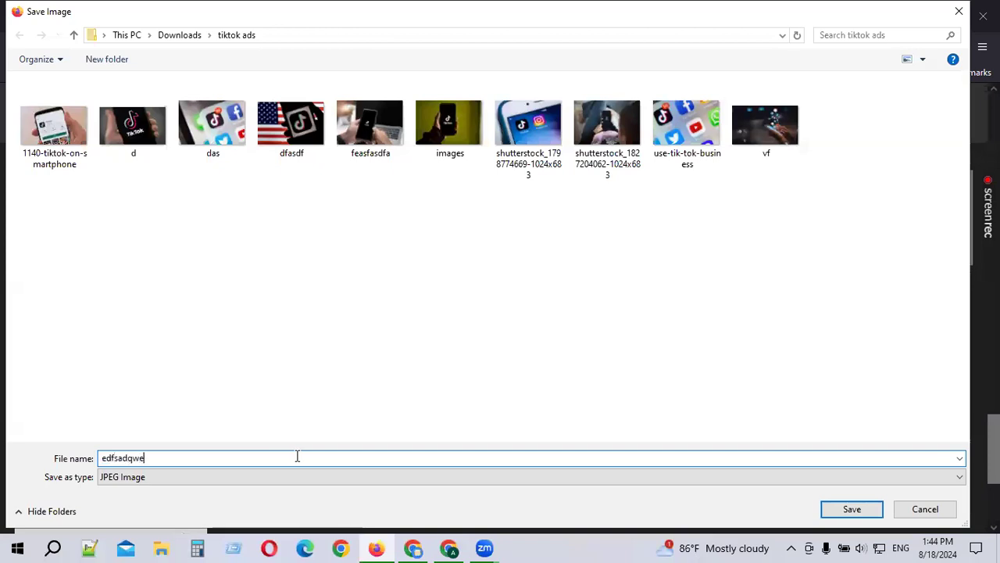
pyautogui.press('Return')
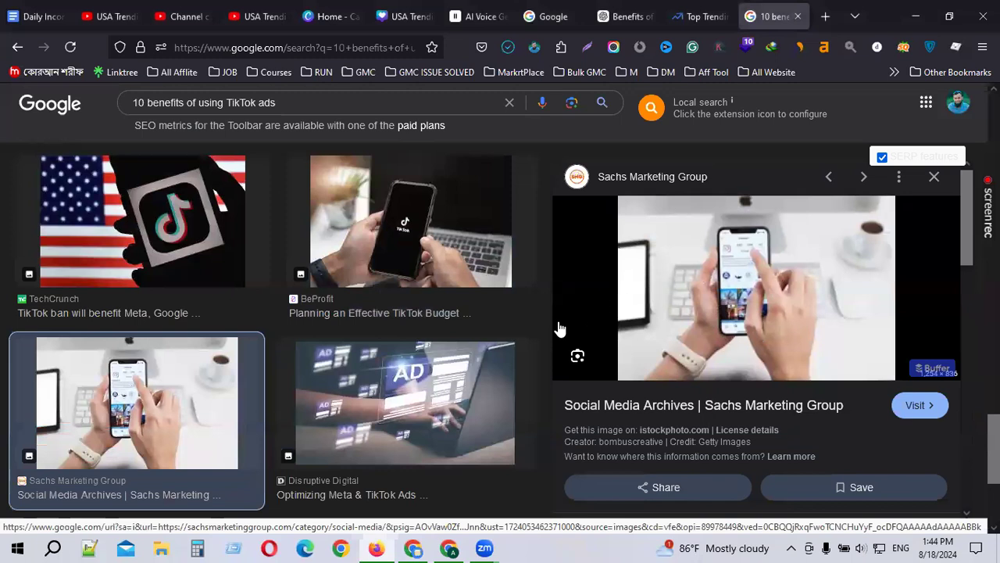
# Scroll to the end of the filtered results at the Adweek TikTok map image.
pyautogui.scroll(-3, 479, 366)
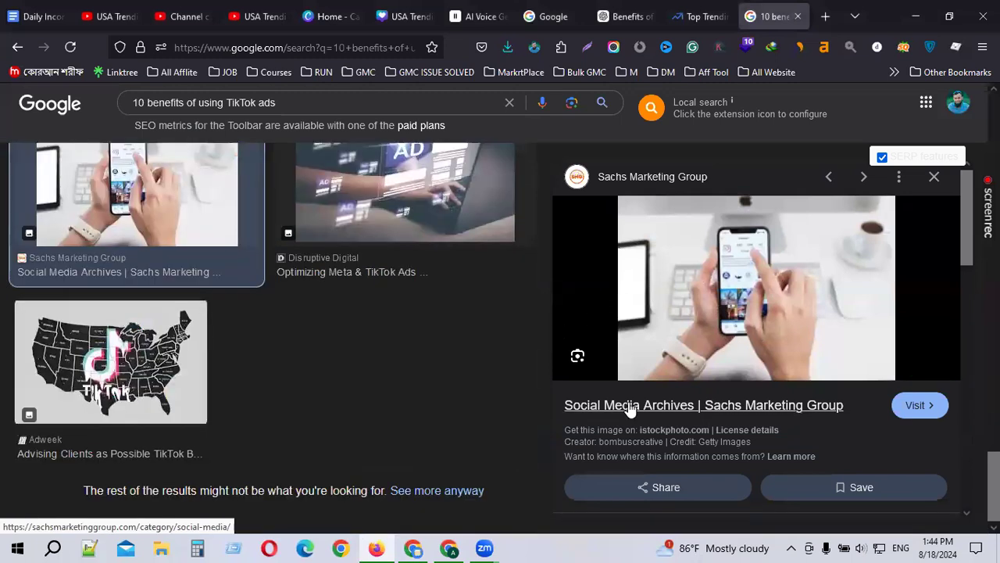
pyautogui.scroll(15, 279, 375)
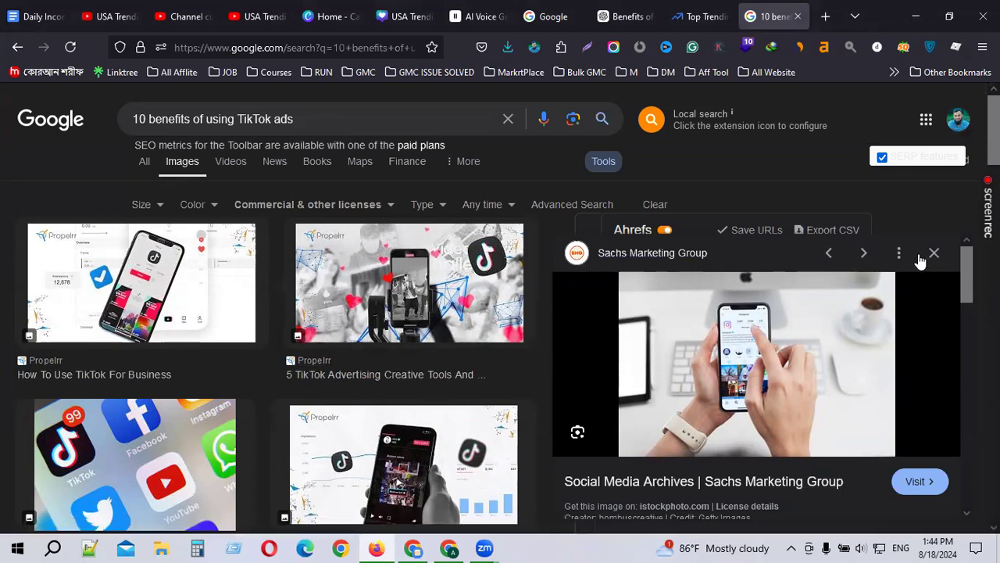
pyautogui.scroll(-5, 926, 262)
pyautogui.scroll(-5, 313, 386)
pyautogui.scroll(3, 311, 383)
pyautogui.scroll(-3, 341, 406)
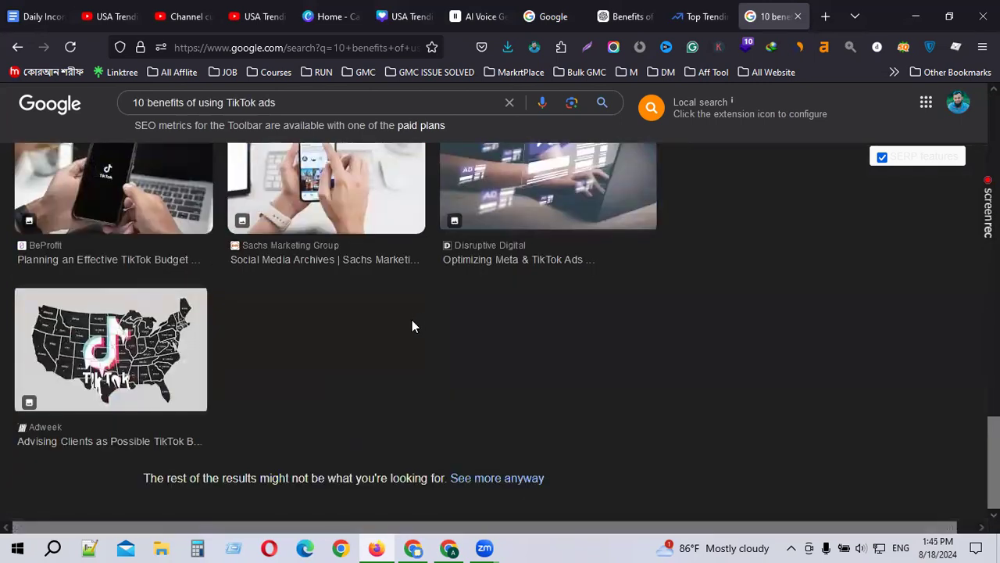
# Launch Camtasia 2023 from Windows search and start a new blank project.
pyautogui.click(54, 548)
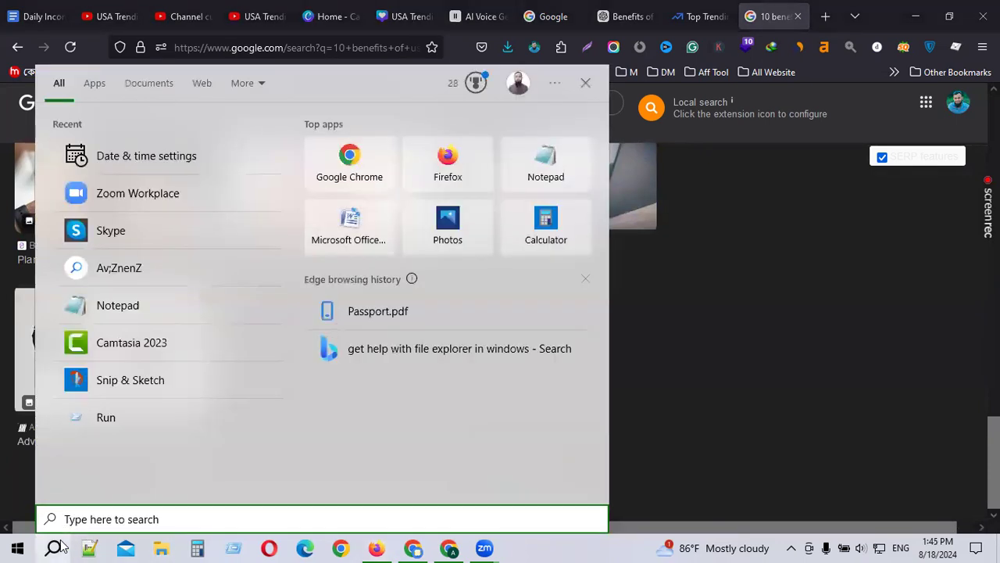
pyautogui.click(137, 348)
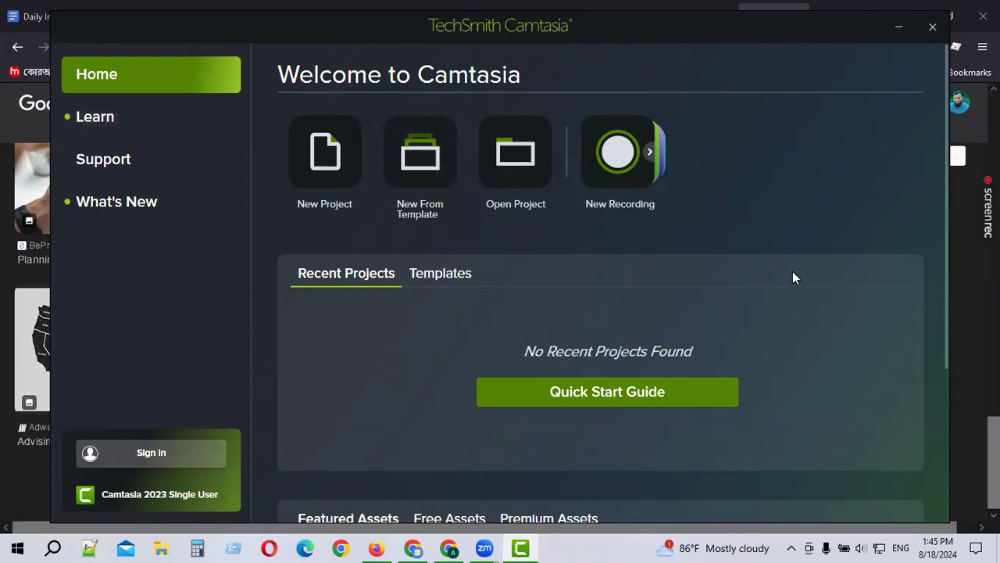
pyautogui.scroll(-1, 318, 406)
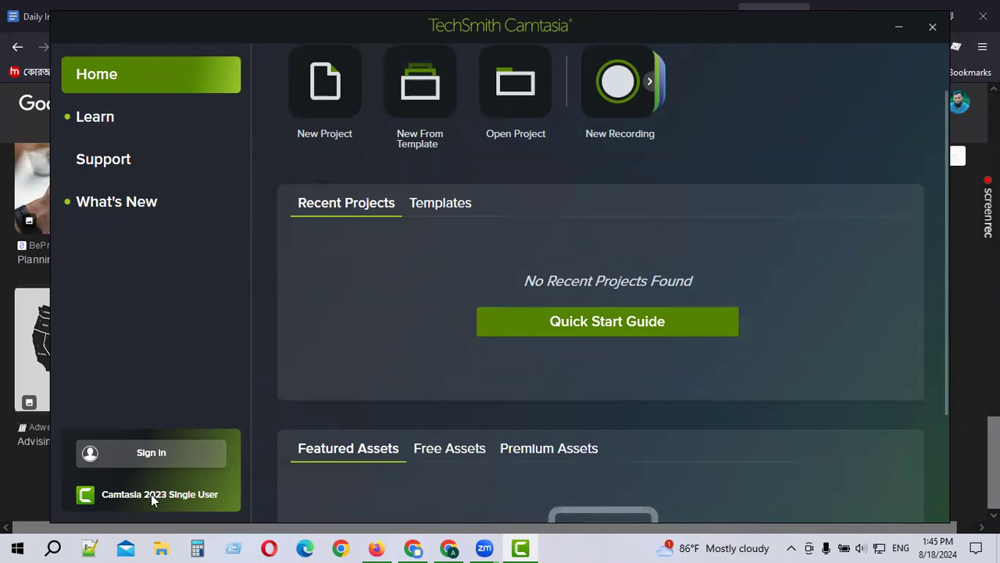
pyautogui.scroll(1, 267, 290)
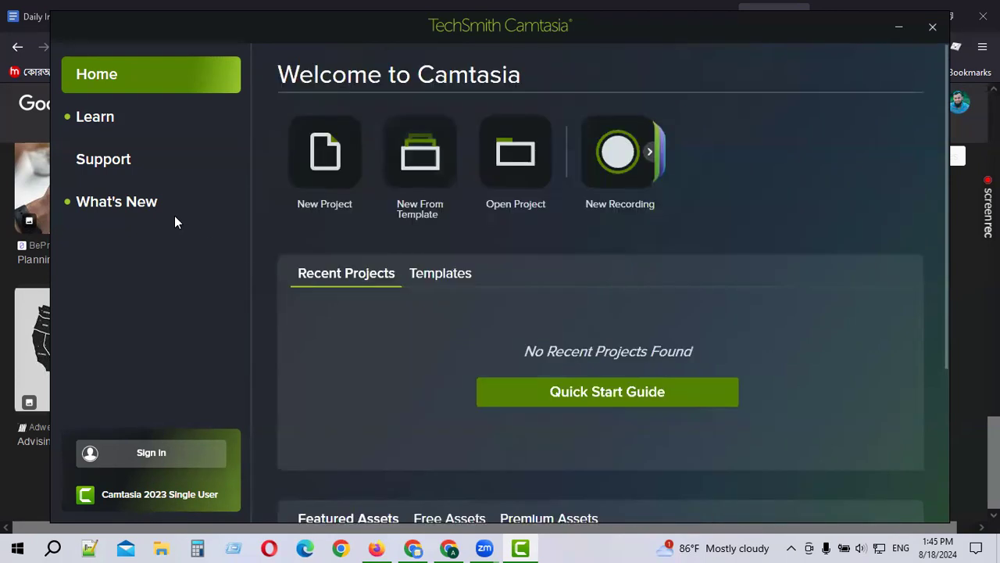
pyautogui.click(328, 178)
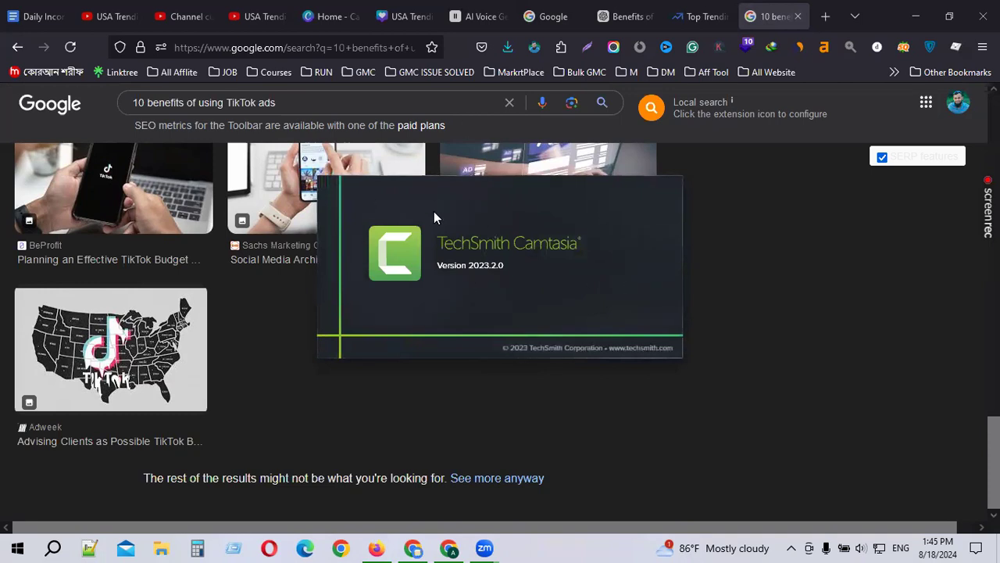
# Cycle through the Firefox tabs, ending on the ElevenLabs speech synthesis page.
pyautogui.scroll(10, 250, 312)
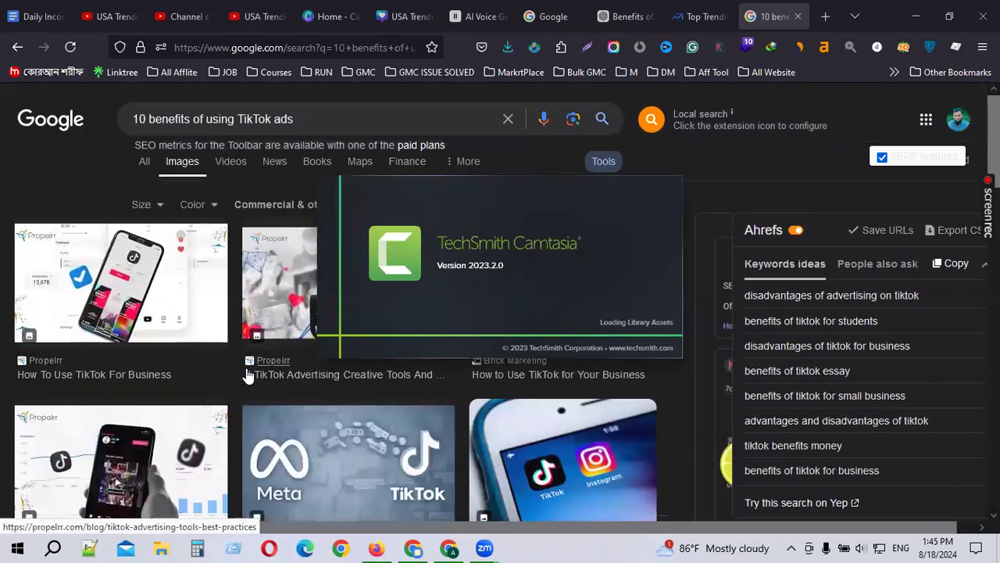
pyautogui.scroll(-5, 313, 328)
pyautogui.scroll(5, 230, 340)
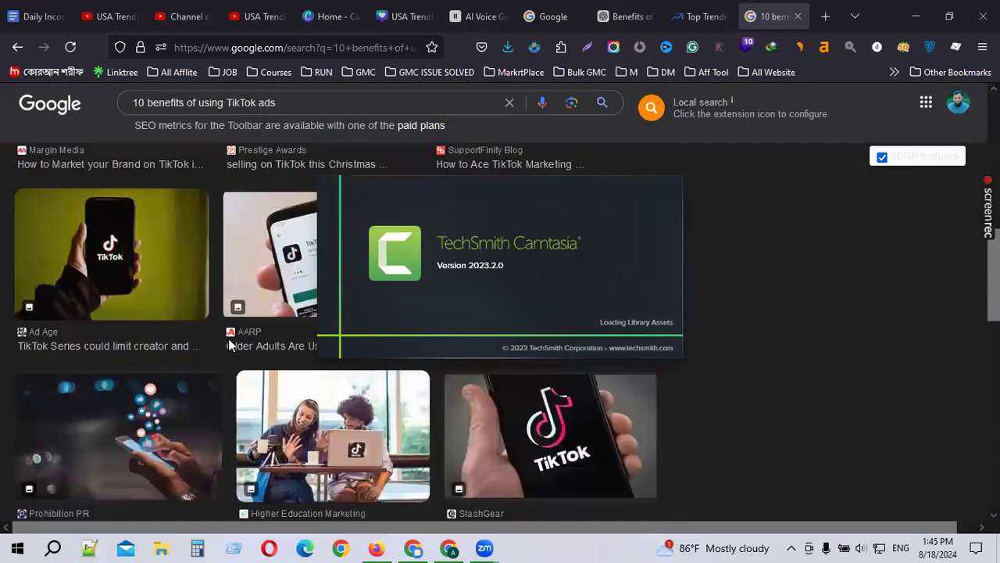
pyautogui.click(258, 9)
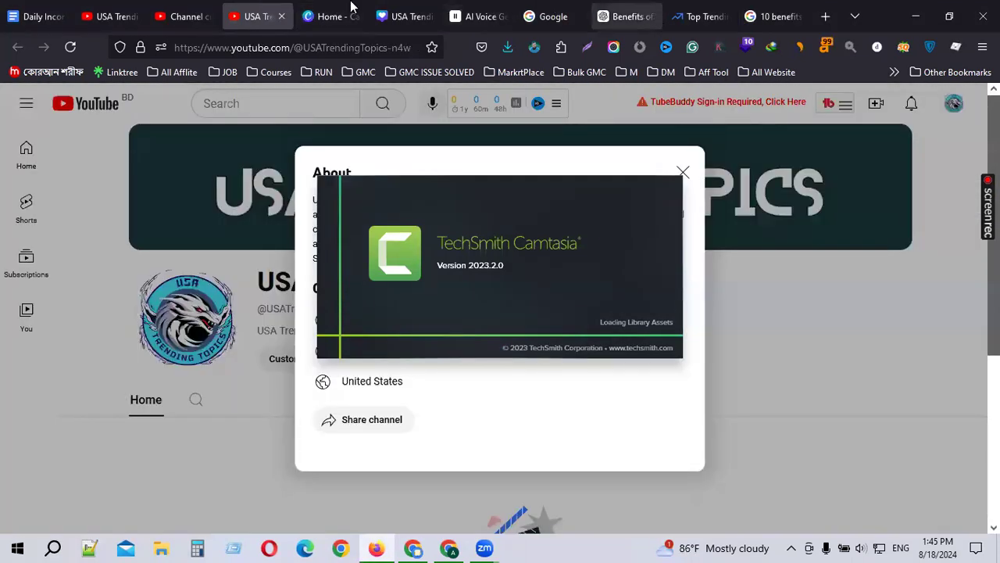
pyautogui.click(187, 16)
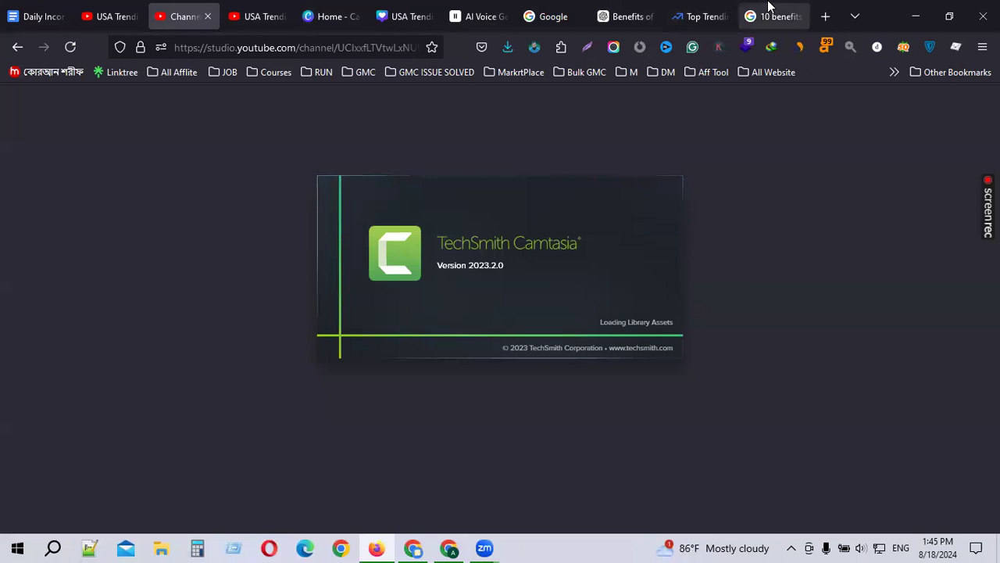
pyautogui.click(770, 9)
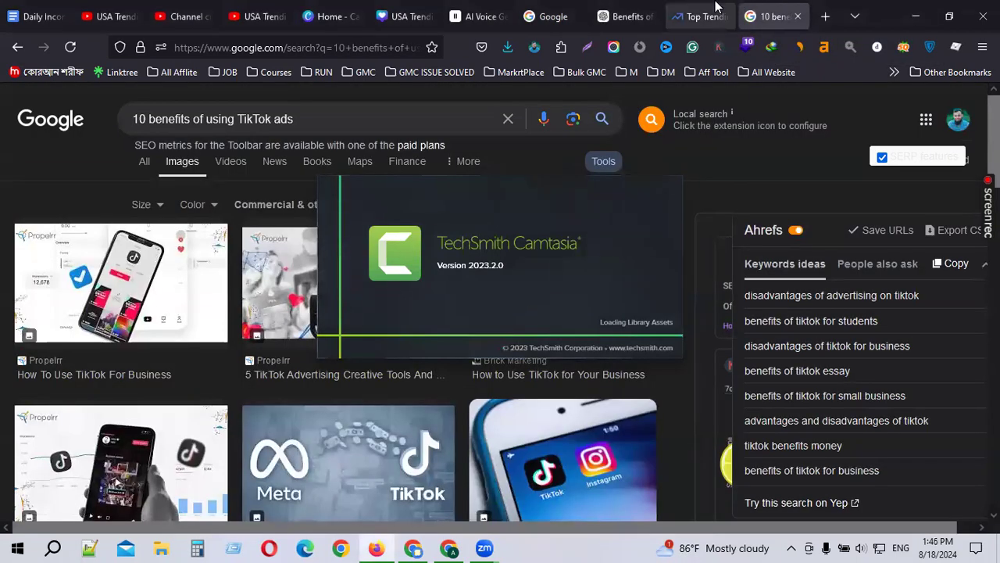
pyautogui.click(697, 10)
pyautogui.click(630, 9)
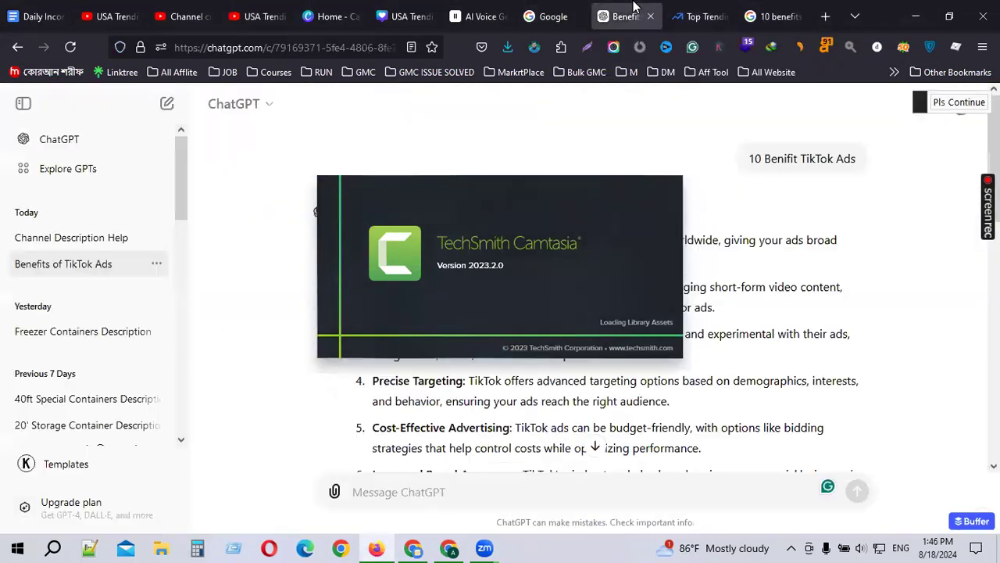
pyautogui.click(481, 10)
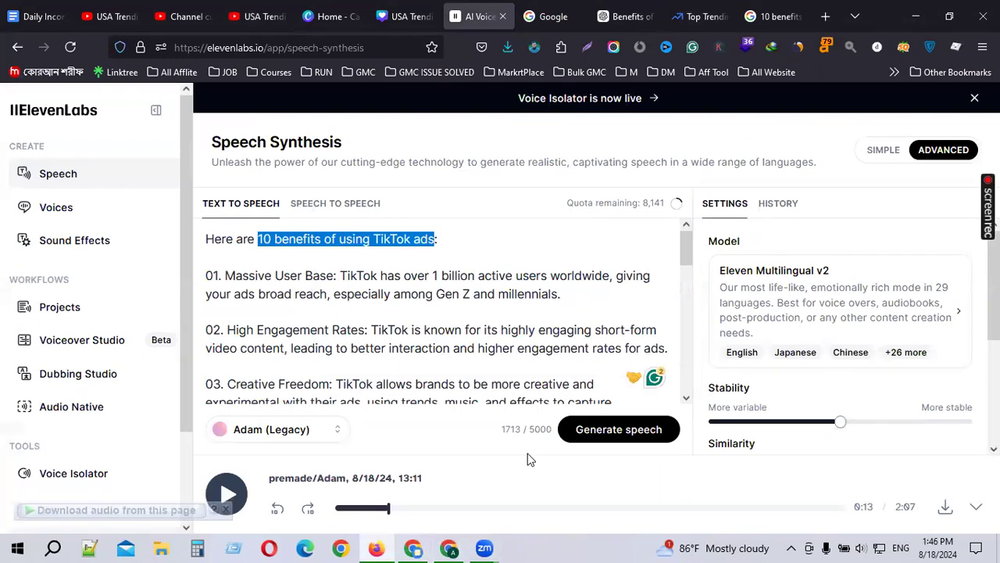
# Minimize the ElevenLabs window, bring up Gmail, then restore Firefox to the front.
pyautogui.click(916, 16)
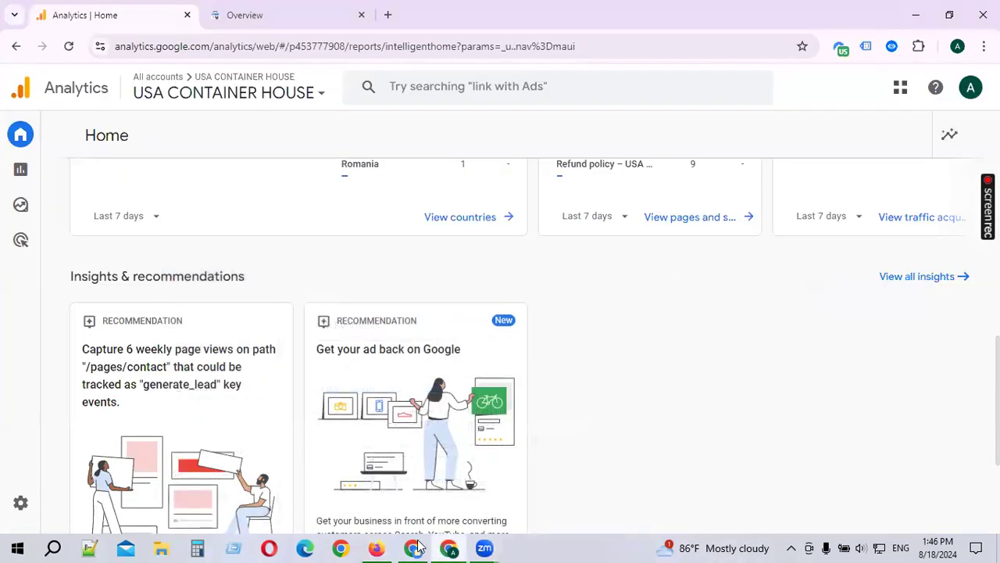
pyautogui.click(452, 547)
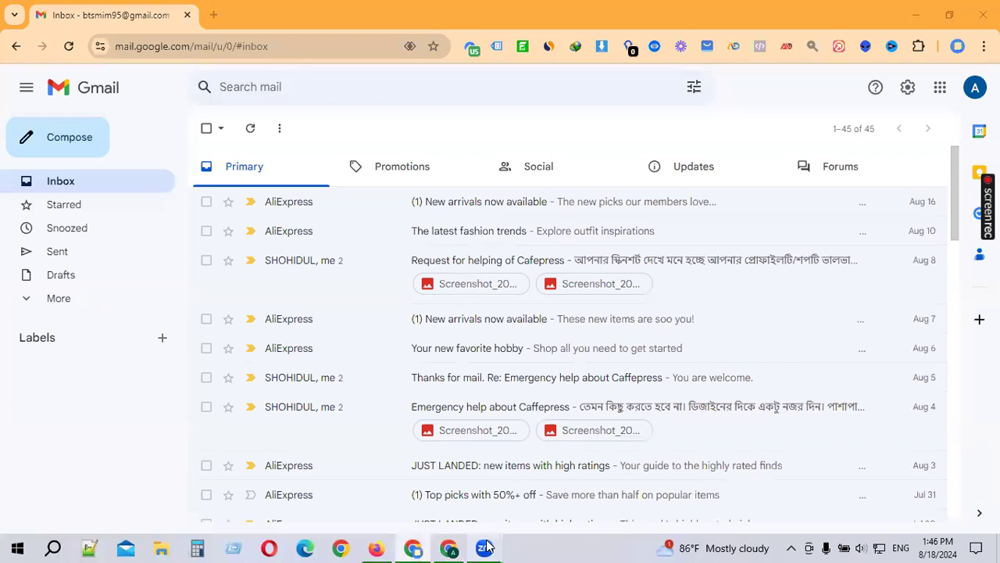
pyautogui.moveTo(485, 546)
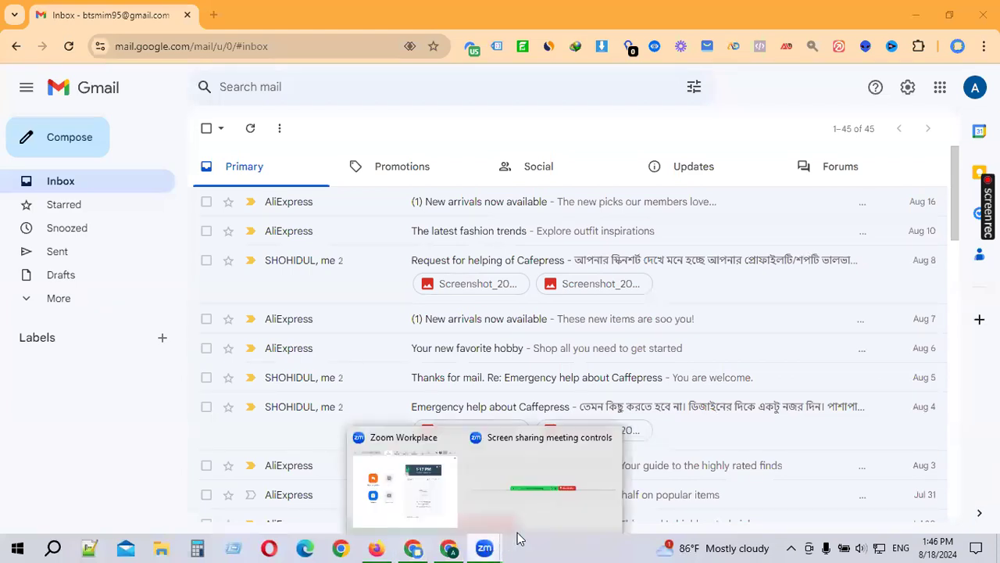
pyautogui.click(373, 547)
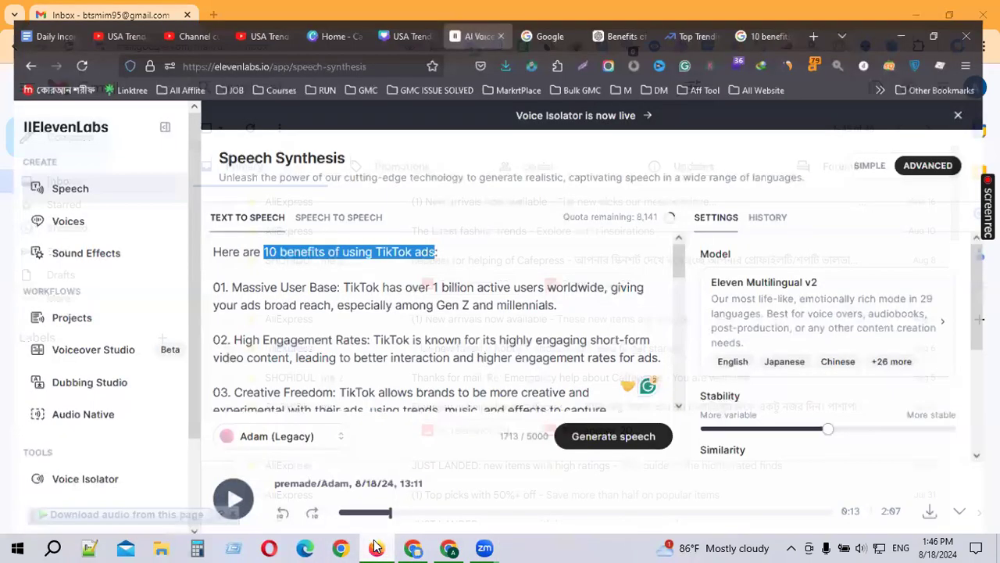
pyautogui.click(374, 547)
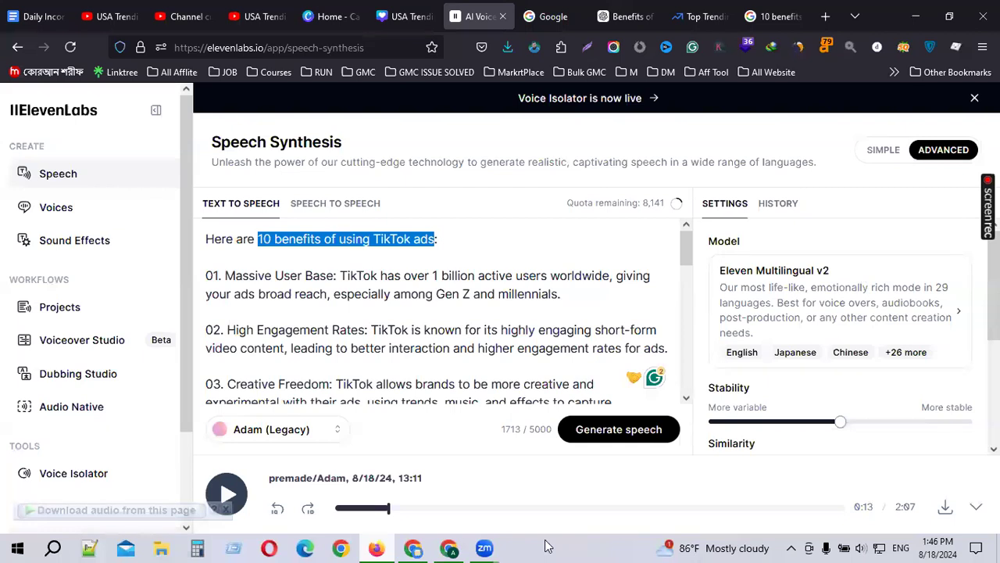
# Import the '10 benifit' audio from Downloads into the Media Bin.
pyautogui.click(733, 385)
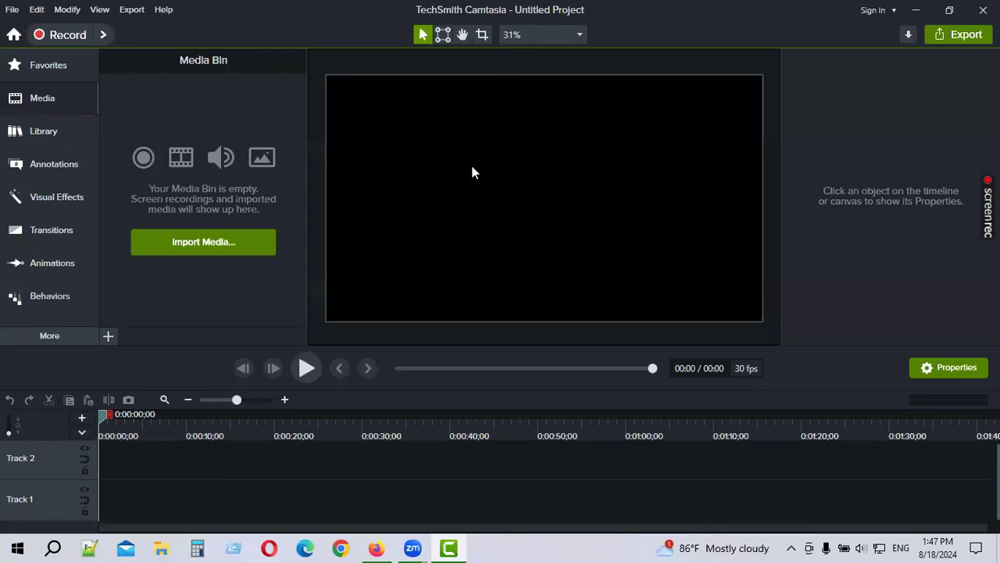
pyautogui.click(216, 243)
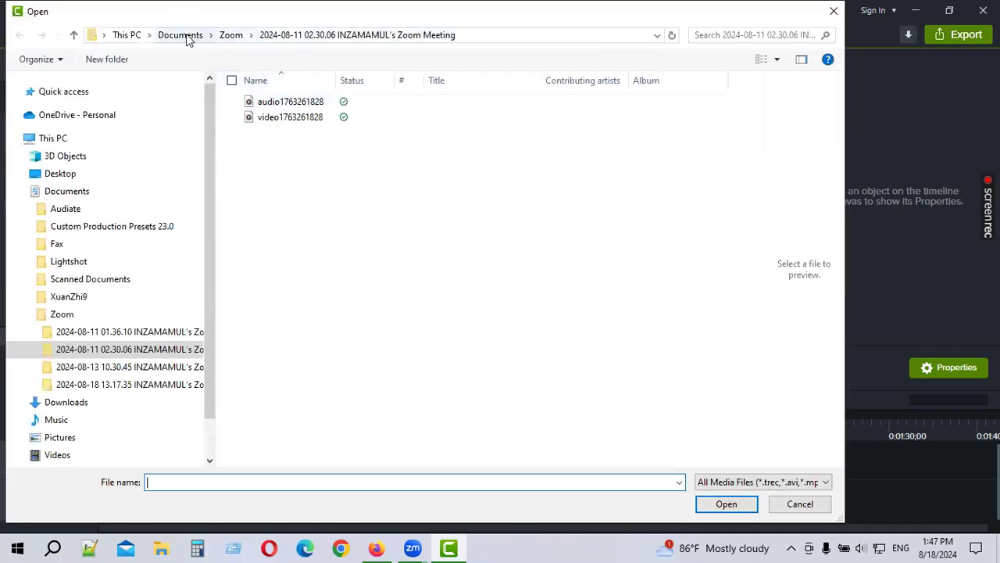
pyautogui.click(73, 403)
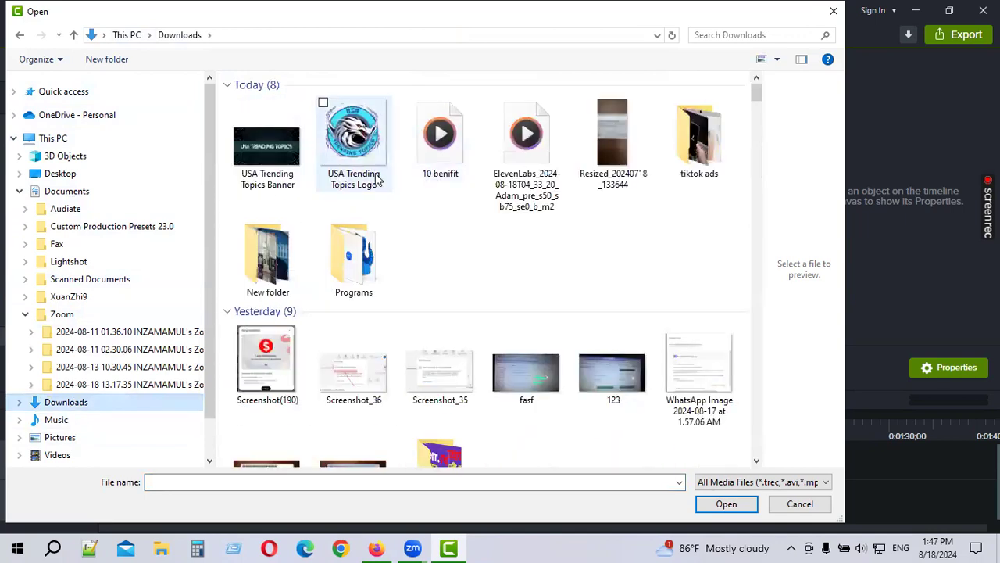
pyautogui.click(443, 162)
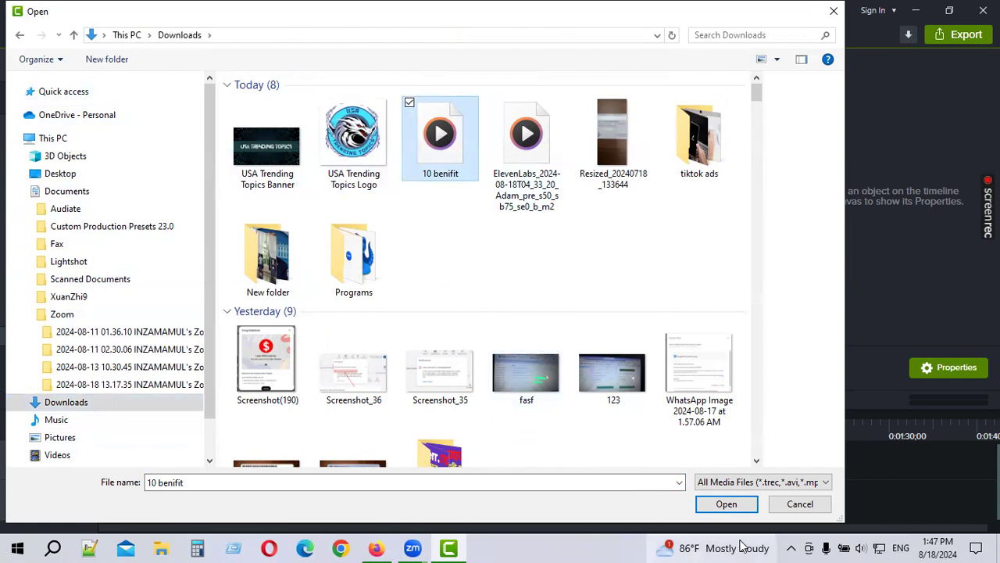
pyautogui.click(726, 503)
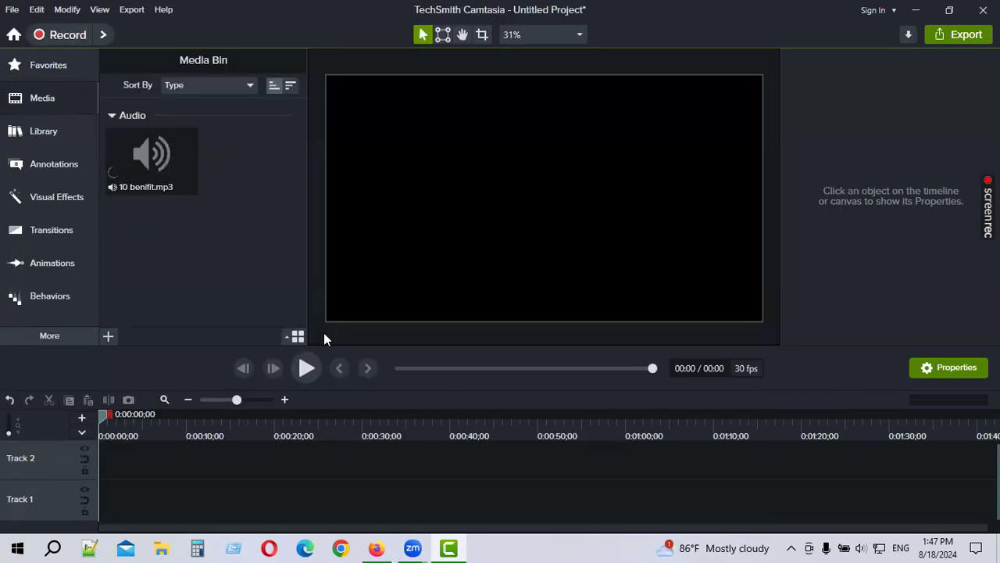
# Import all twelve images from the tiktok ads folder into the Media Bin.
pyautogui.click(110, 336)
pyautogui.click(133, 289)
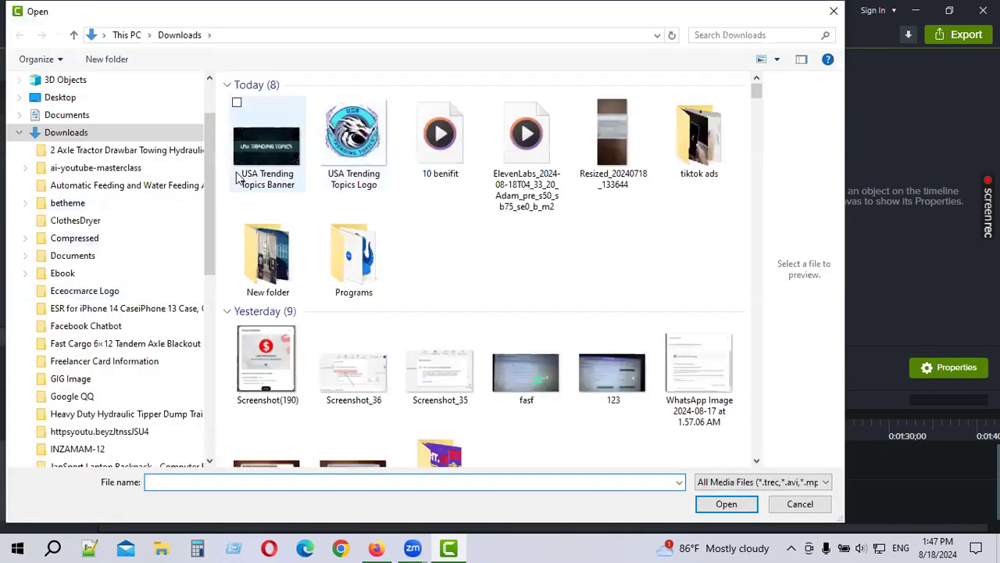
pyautogui.doubleClick(698, 138)
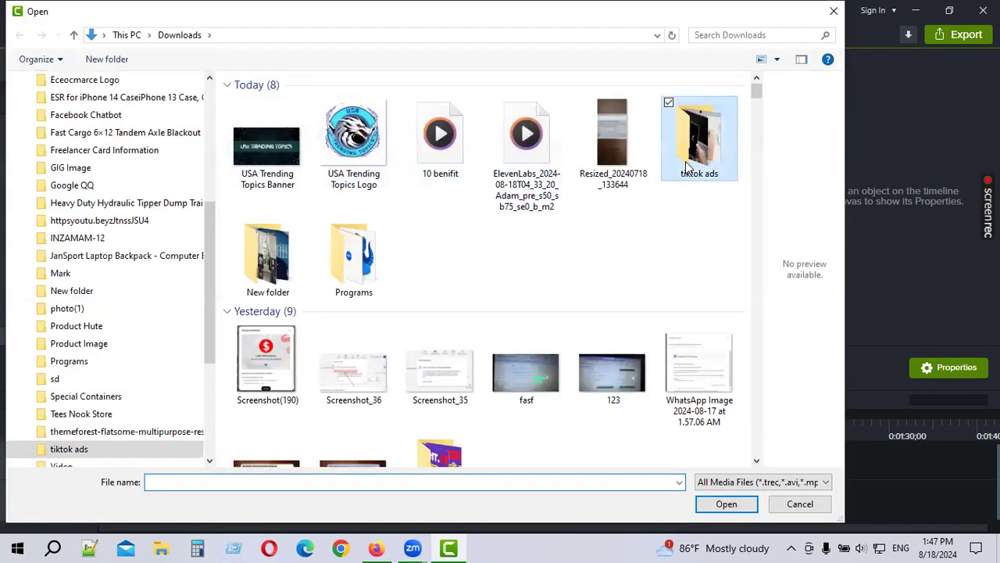
pyautogui.moveTo(764, 301); pyautogui.dragTo(875, 298)
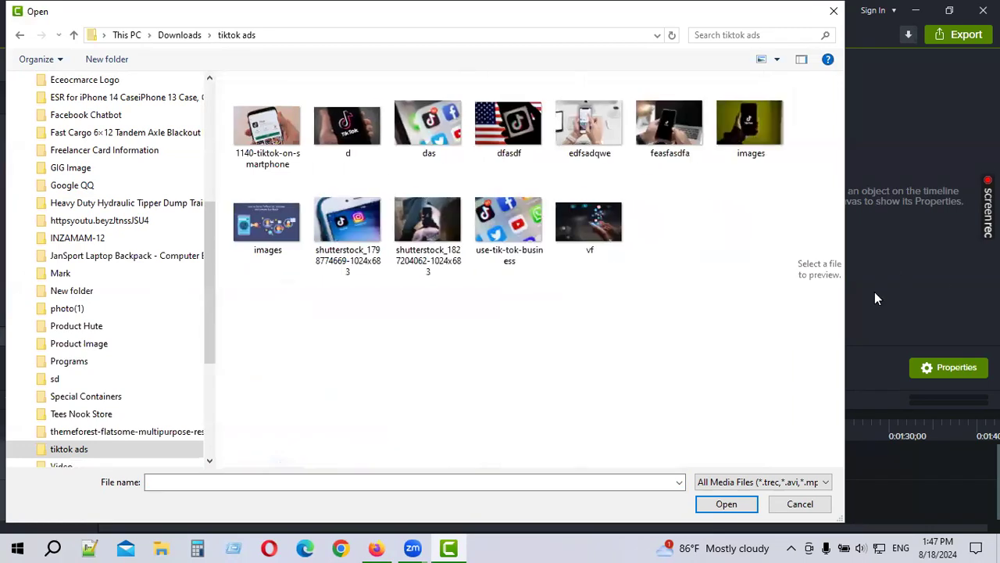
pyautogui.moveTo(659, 336); pyautogui.dragTo(234, 86)
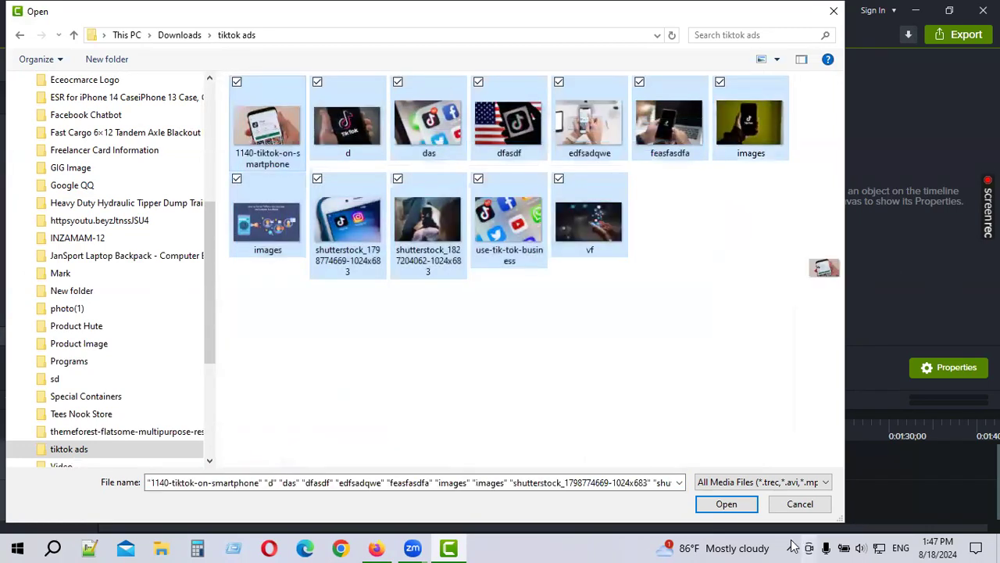
pyautogui.click(727, 504)
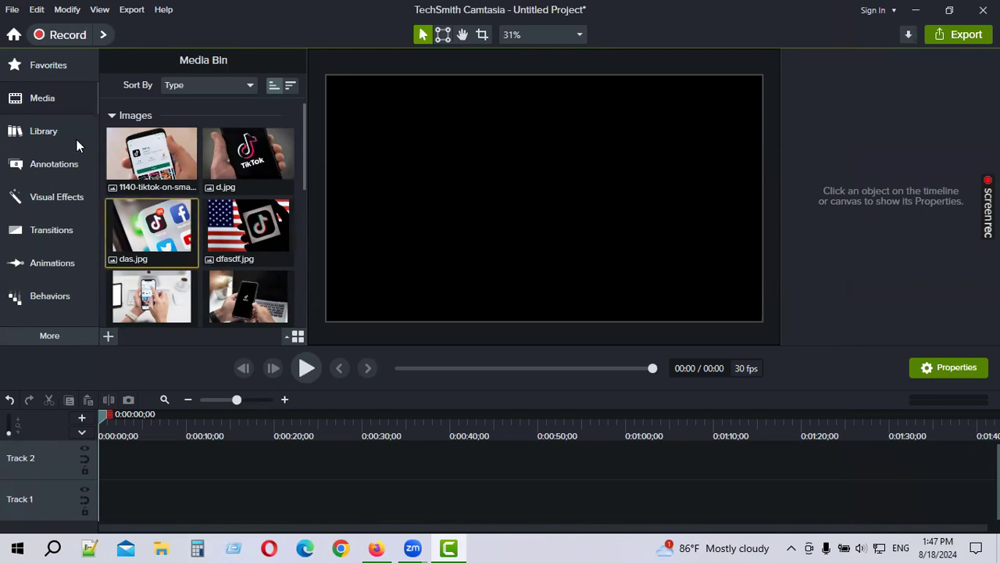
# Place the 1140-tiktok, d.jpg and das.jpg images one after another on Track 1.
pyautogui.rightClick(184, 164)
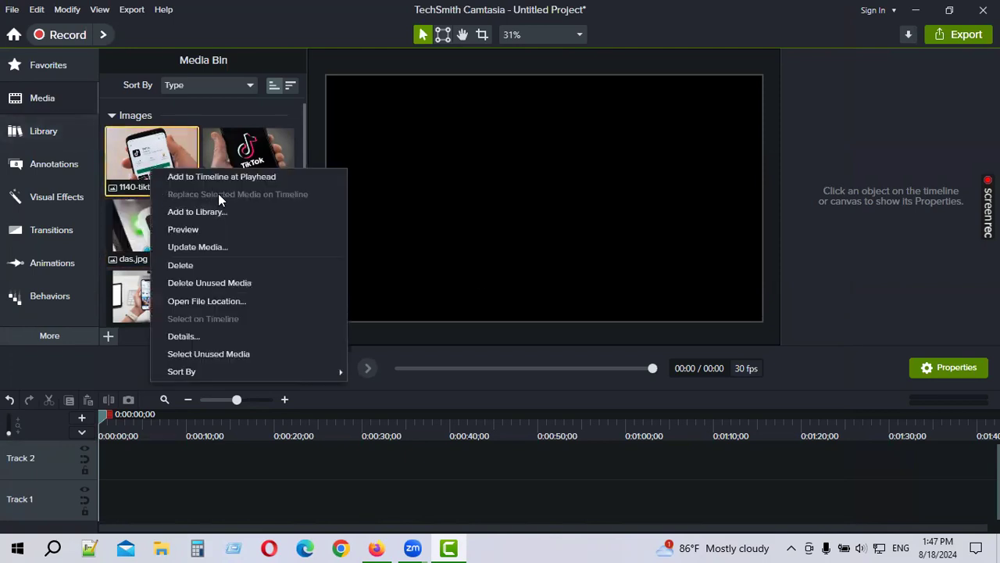
pyautogui.click(212, 175)
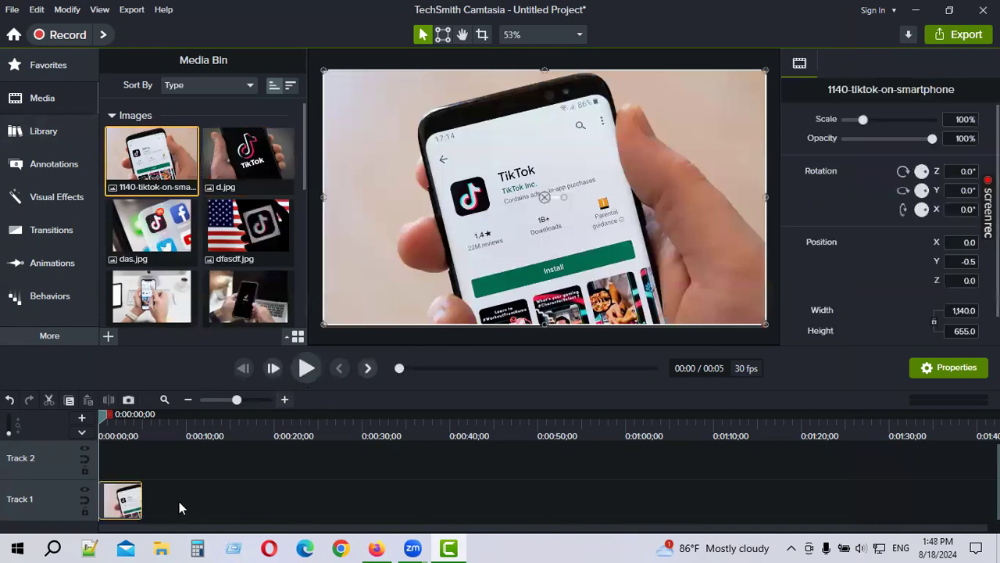
pyautogui.moveTo(101, 421); pyautogui.dragTo(140, 416)
pyautogui.rightClick(242, 153)
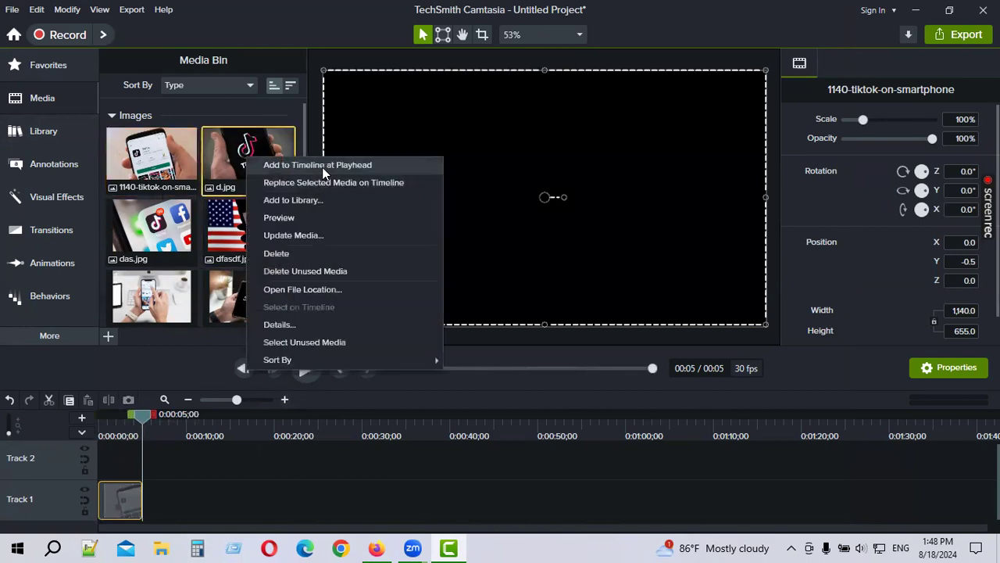
pyautogui.click(322, 167)
pyautogui.rightClick(176, 234)
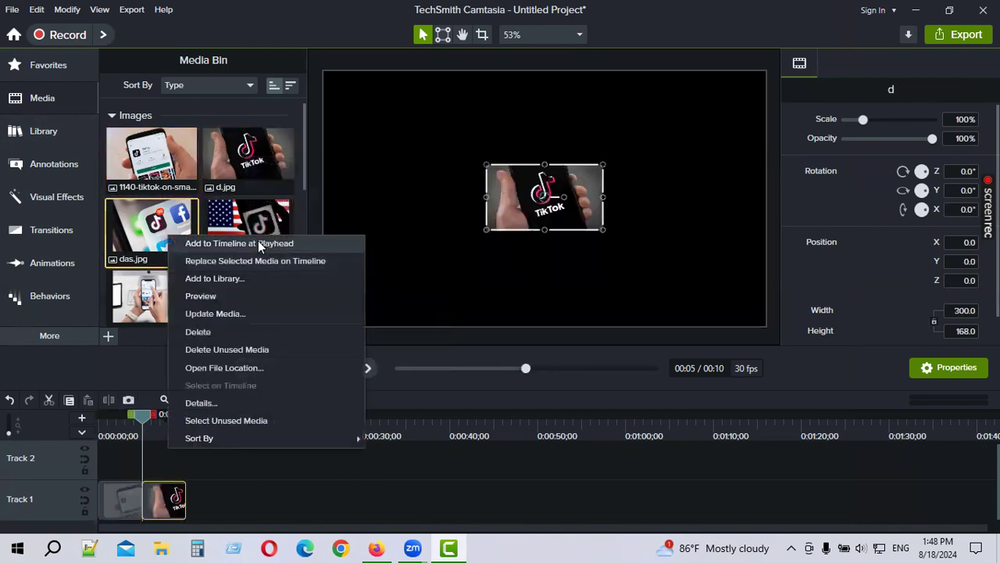
pyautogui.click(258, 243)
pyautogui.moveTo(181, 466); pyautogui.dragTo(210, 504)
pyautogui.moveTo(142, 417); pyautogui.dragTo(230, 418)
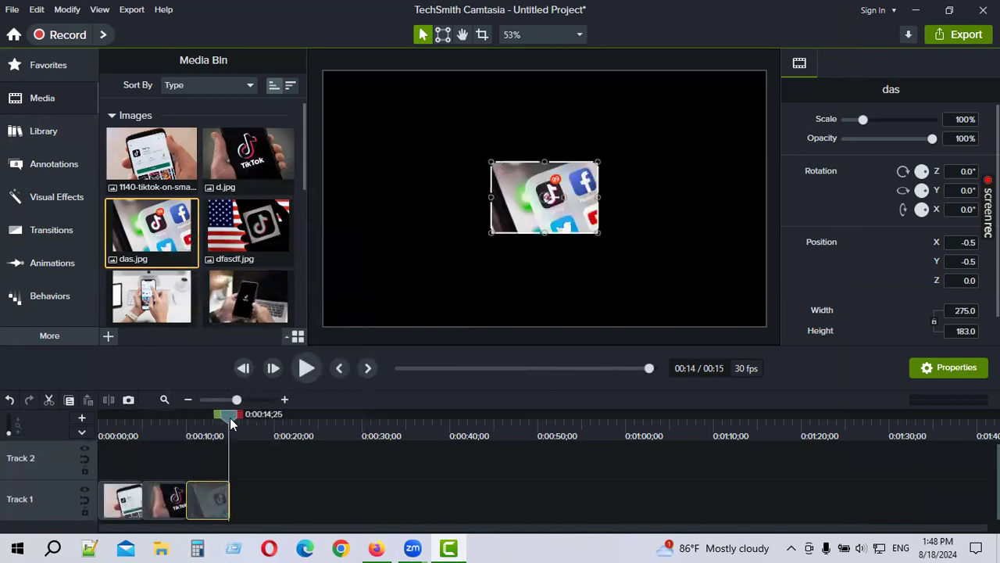
# Append dfasdf.jpg, edfsadqwe.jpg and feasfasdfa.jpg to the end of Track 1.
pyautogui.click(258, 245)
pyautogui.rightClick(262, 245)
pyautogui.click(271, 255)
pyautogui.moveTo(258, 461); pyautogui.dragTo(250, 512)
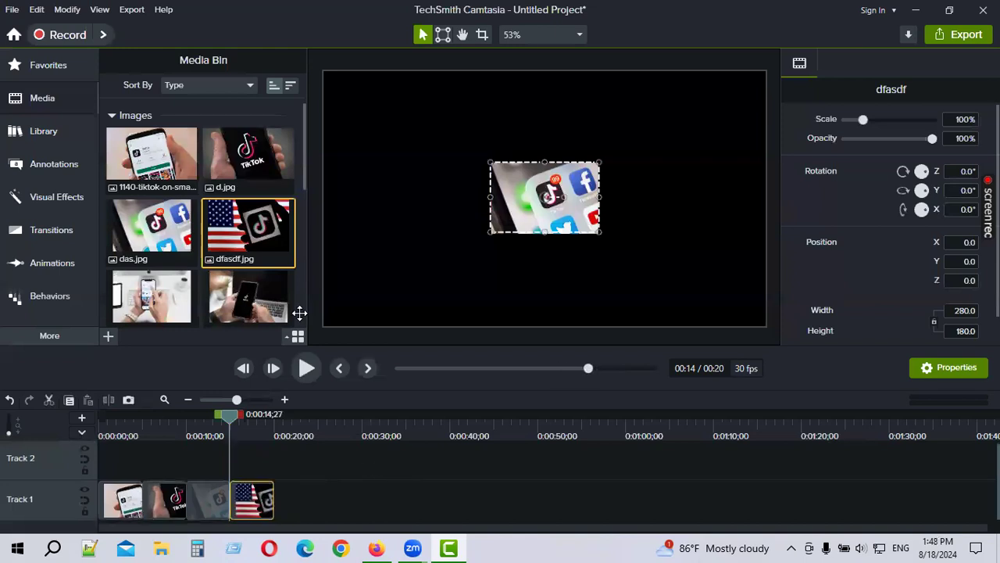
pyautogui.scroll(-1, 172, 261)
pyautogui.rightClick(173, 262)
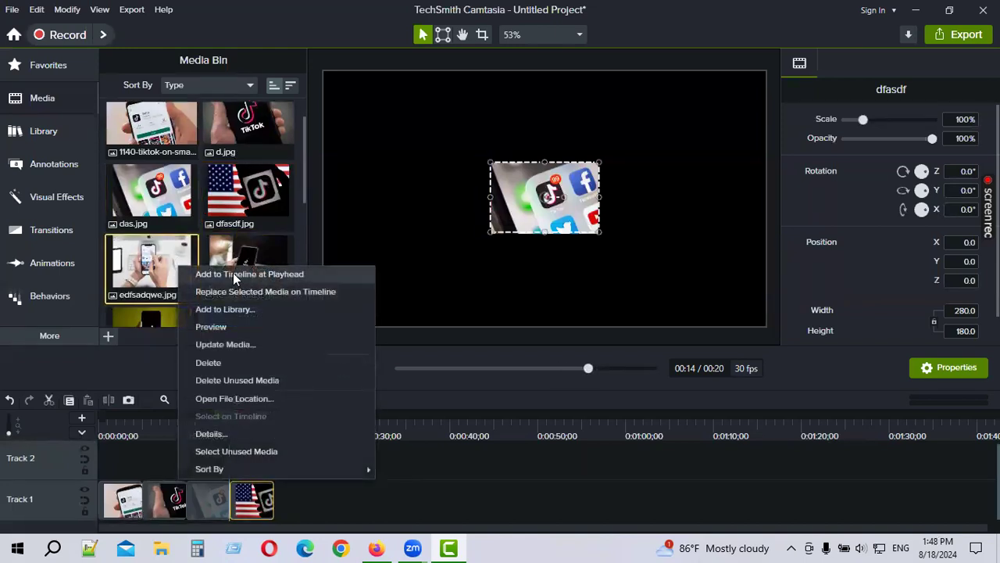
pyautogui.click(234, 275)
pyautogui.moveTo(266, 462); pyautogui.dragTo(318, 511)
pyautogui.rightClick(247, 266)
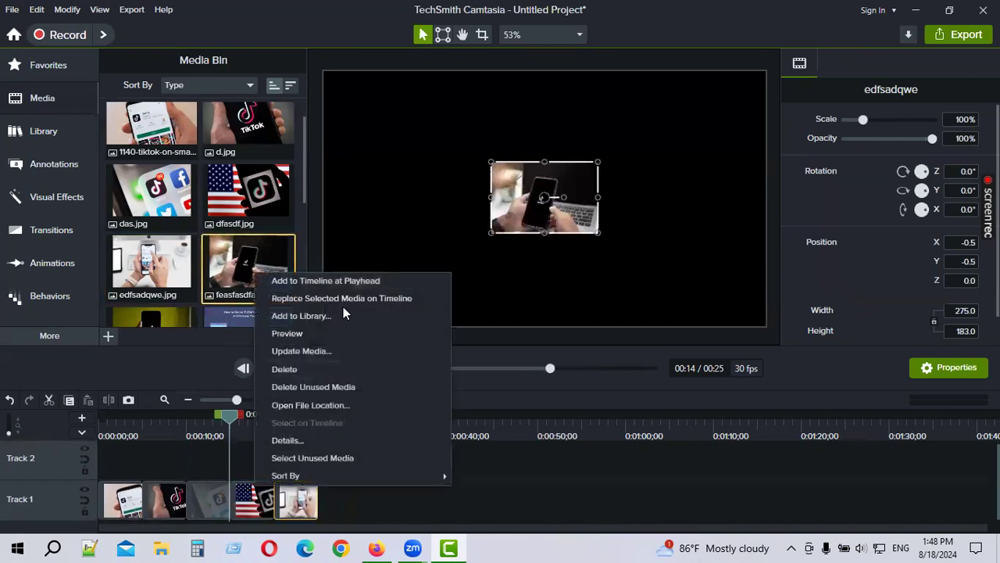
pyautogui.click(344, 282)
pyautogui.moveTo(254, 462); pyautogui.dragTo(349, 488)
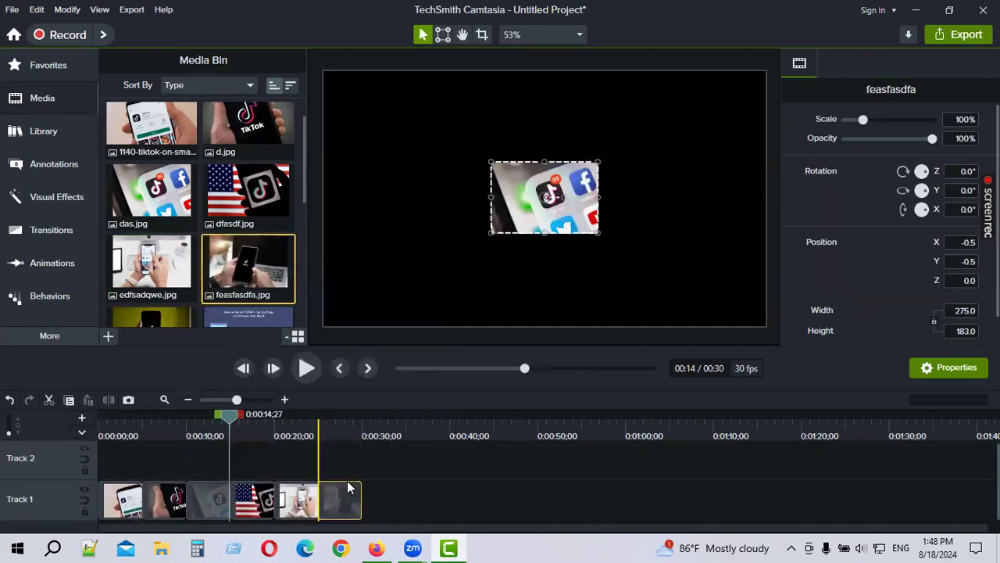
pyautogui.moveTo(294, 504); pyautogui.dragTo(294, 504)
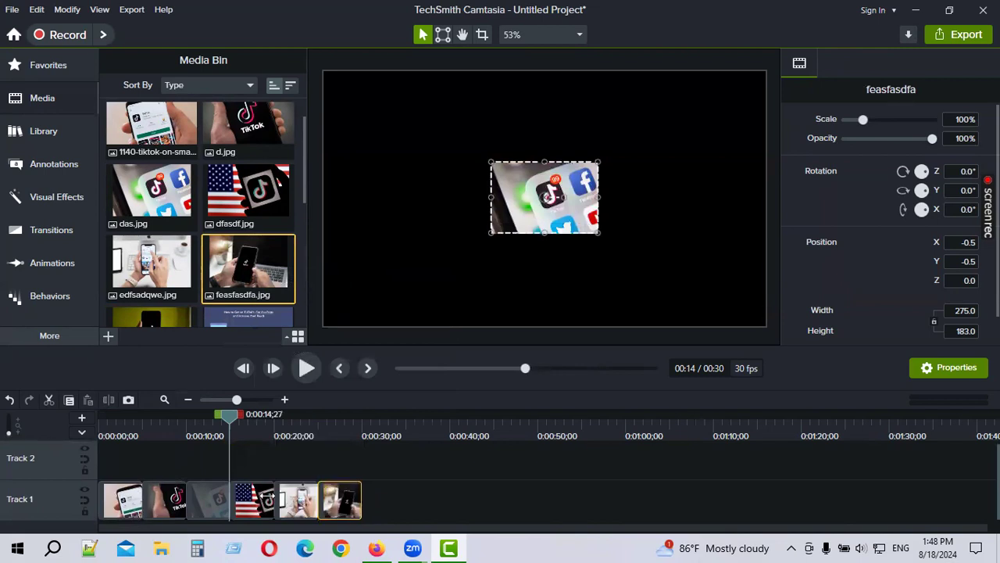
# Scale the das and edfsadqwe images up so each fills the canvas.
pyautogui.click(539, 199)
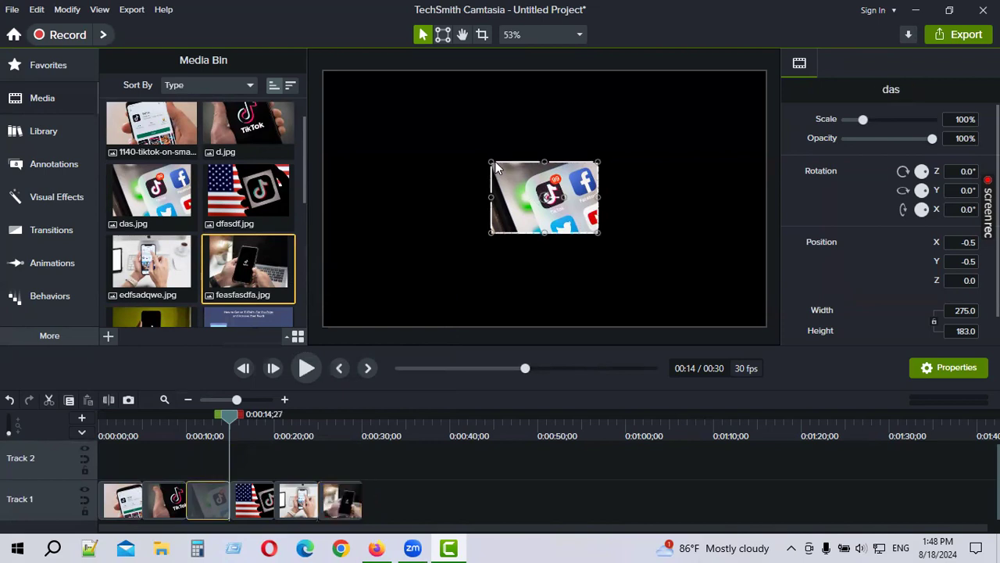
pyautogui.moveTo(490, 161); pyautogui.dragTo(353, 71)
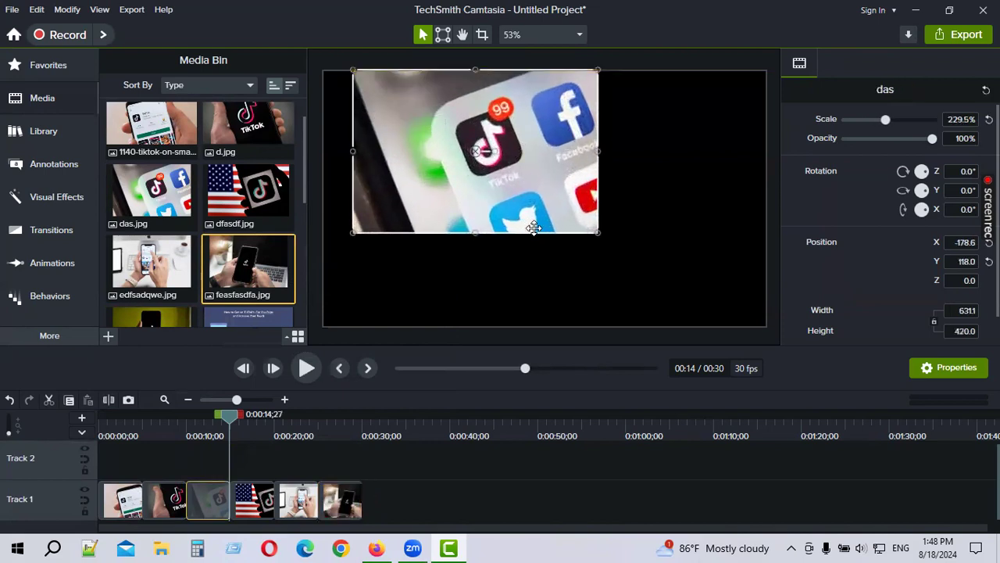
pyautogui.moveTo(598, 232); pyautogui.dragTo(733, 313)
pyautogui.click(296, 502)
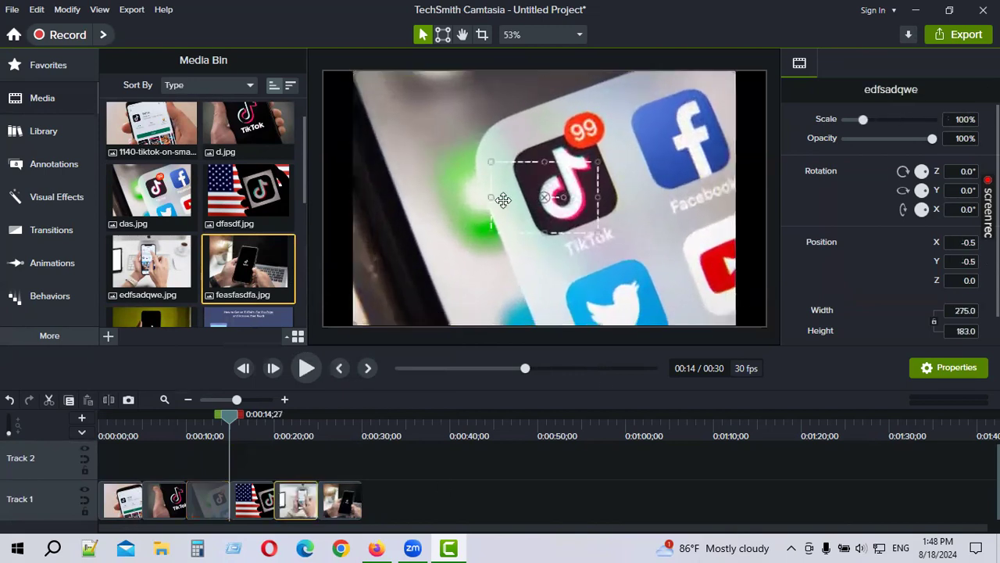
pyautogui.moveTo(238, 422); pyautogui.dragTo(301, 426)
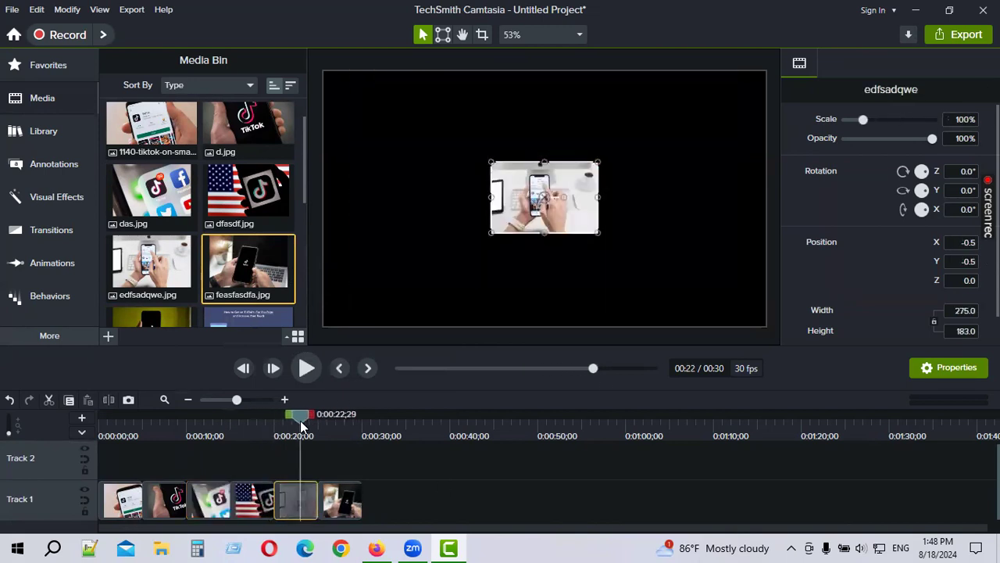
pyautogui.moveTo(492, 164); pyautogui.dragTo(352, 71)
pyautogui.moveTo(598, 233); pyautogui.dragTo(719, 309)
# Enlarge the dfasdf and feasfasdfa images to about 364% and 358% to fill the canvas.
pyautogui.click(254, 500)
pyautogui.click(519, 233)
pyautogui.moveTo(302, 420); pyautogui.dragTo(249, 426)
pyautogui.click(561, 210)
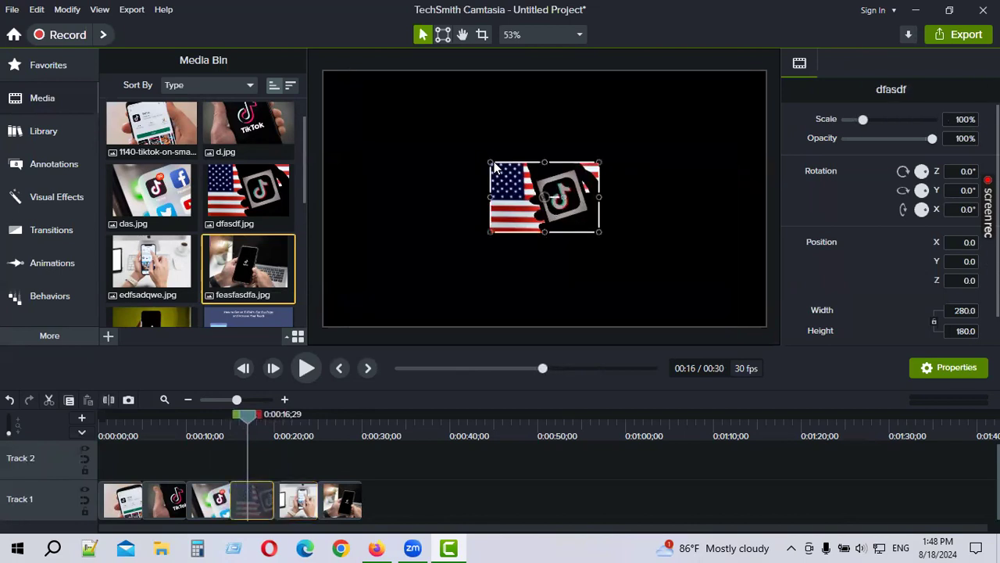
pyautogui.moveTo(486, 162); pyautogui.dragTo(348, 135)
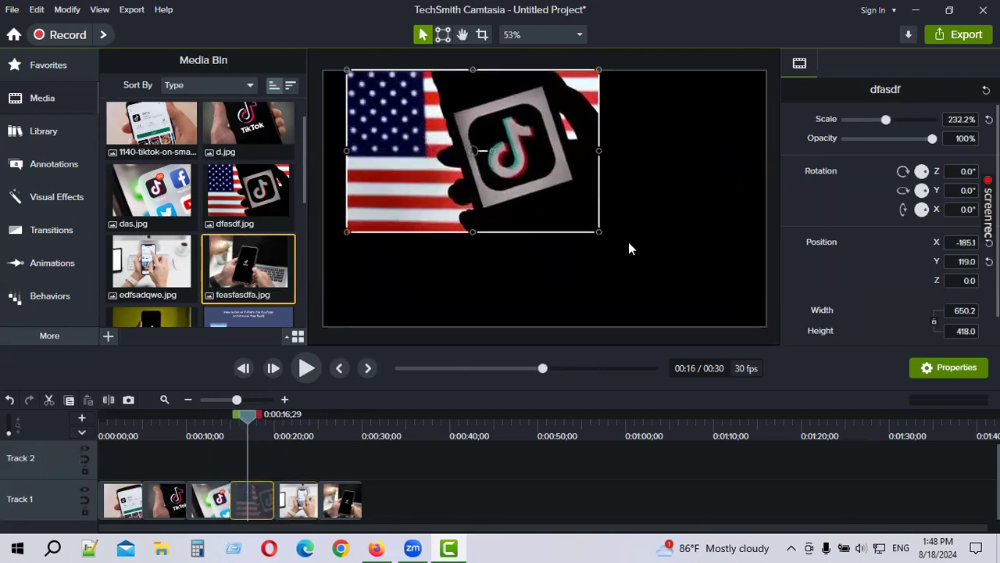
pyautogui.moveTo(597, 232); pyautogui.dragTo(732, 338)
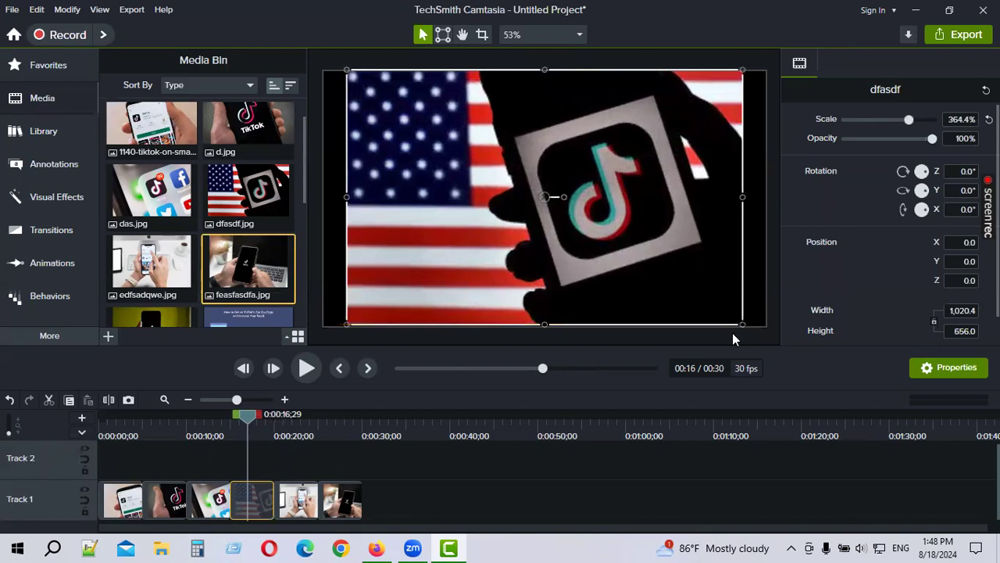
pyautogui.moveTo(249, 419); pyautogui.dragTo(363, 432)
pyautogui.click(516, 225)
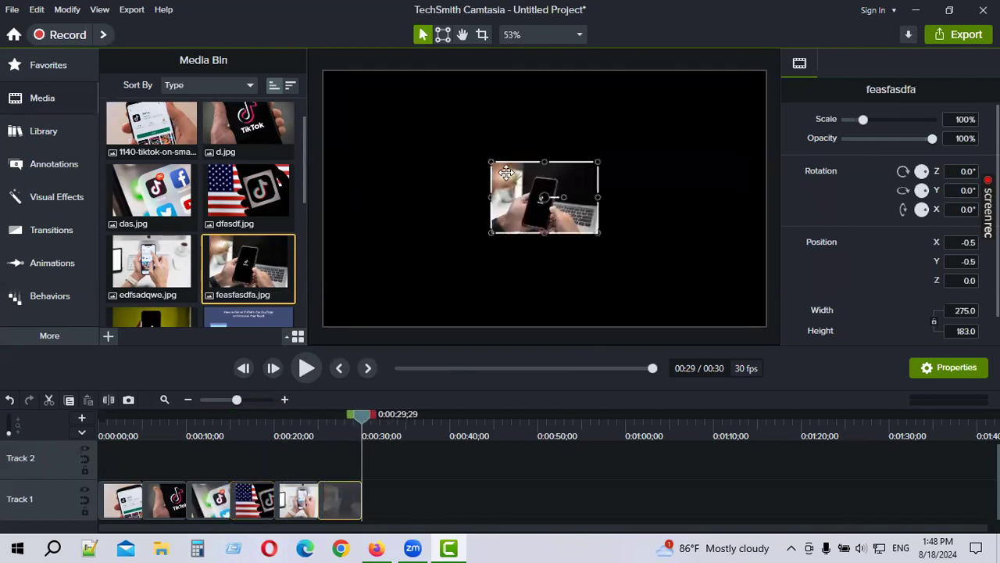
pyautogui.moveTo(491, 162); pyautogui.dragTo(353, 71)
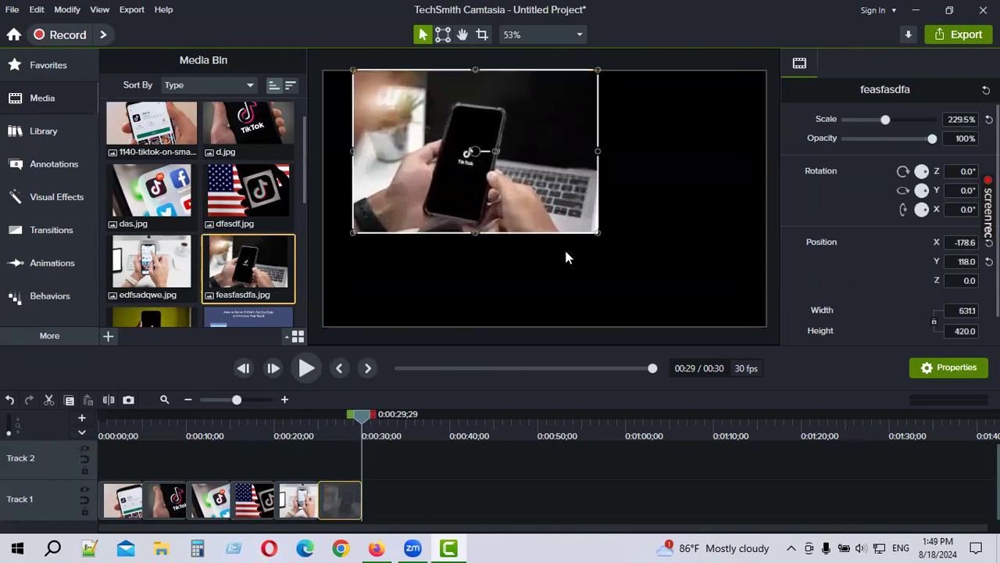
pyautogui.moveTo(597, 232); pyautogui.dragTo(734, 324)
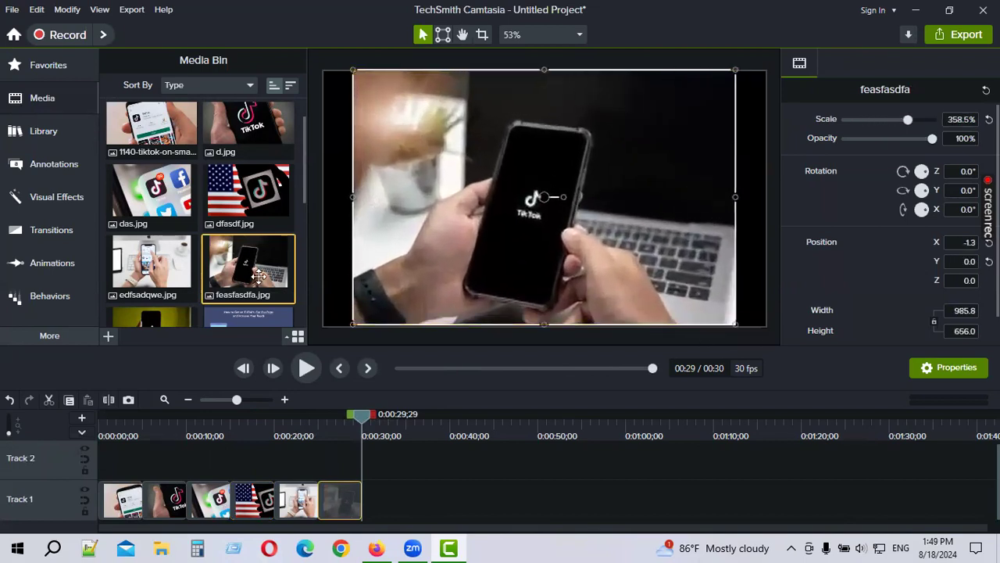
pyautogui.scroll(-1, 170, 285)
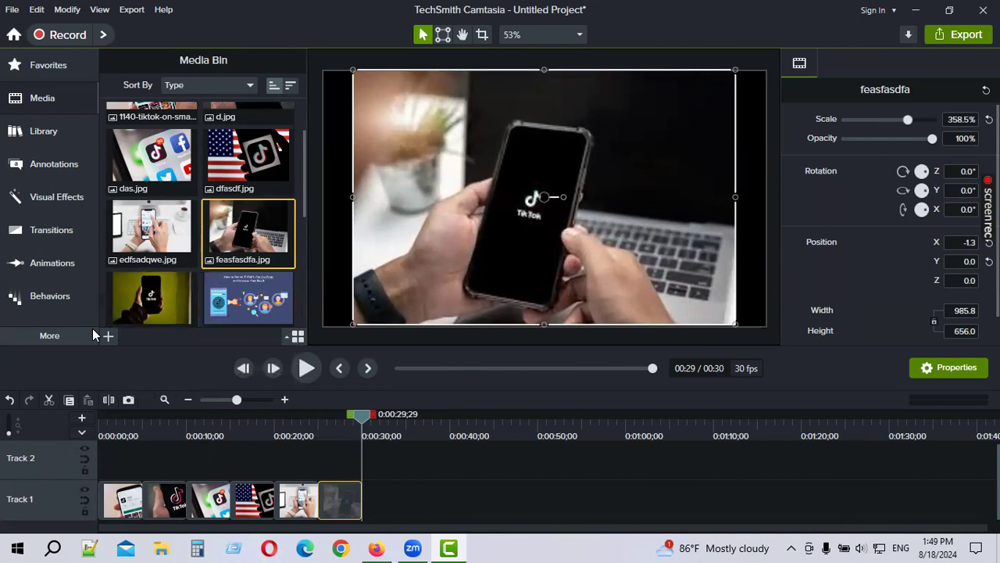
pyautogui.click(141, 297)
pyautogui.scroll(-1, 140, 297)
# Add images.jpg to the end of Track 1 and enlarge it to the full canvas height.
pyautogui.rightClick(149, 299)
pyautogui.click(221, 308)
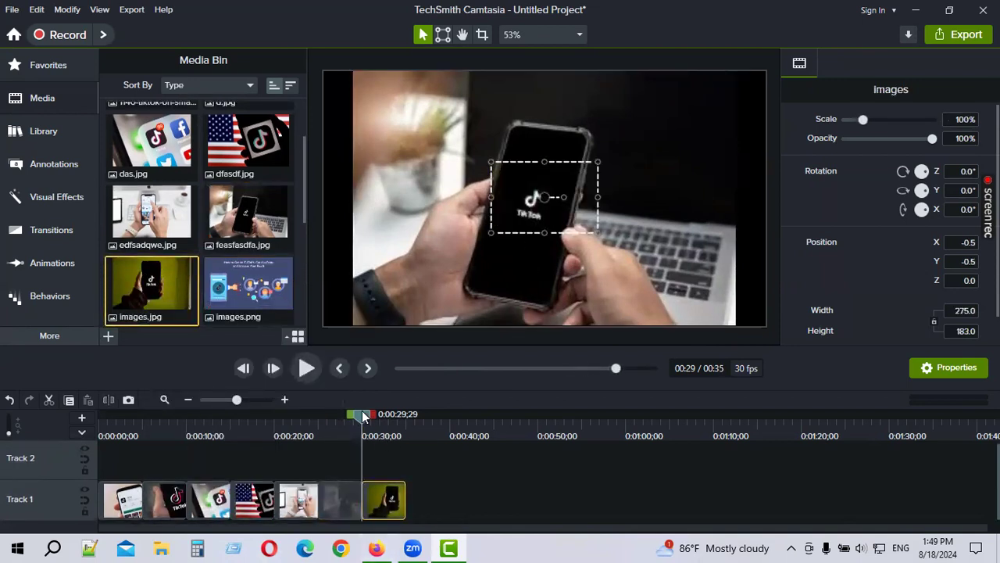
pyautogui.moveTo(364, 420); pyautogui.dragTo(390, 422)
pyautogui.click(529, 244)
pyautogui.click(528, 192)
pyautogui.moveTo(489, 161); pyautogui.dragTo(354, 70)
pyautogui.moveTo(598, 233); pyautogui.dragTo(685, 322)
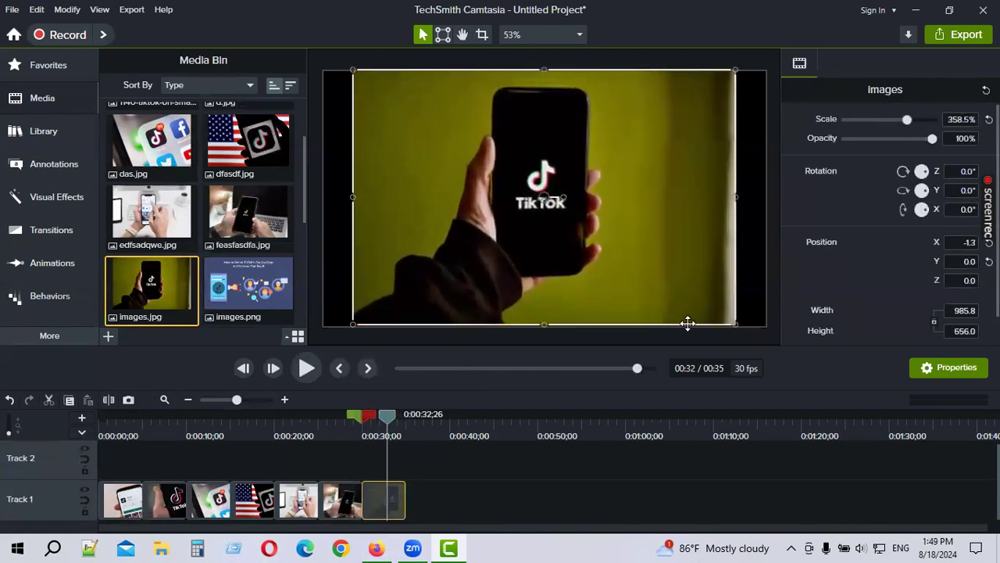
# Append images.png after images.jpg and stretch it edge to edge across the canvas.
pyautogui.click(256, 295)
pyautogui.rightClick(263, 304)
pyautogui.click(320, 310)
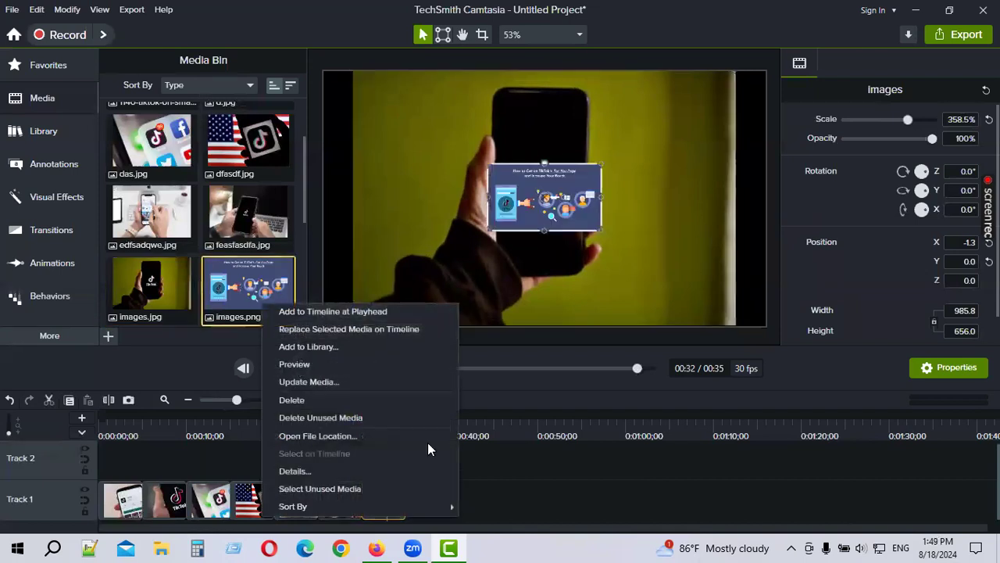
pyautogui.moveTo(419, 461); pyautogui.dragTo(426, 500)
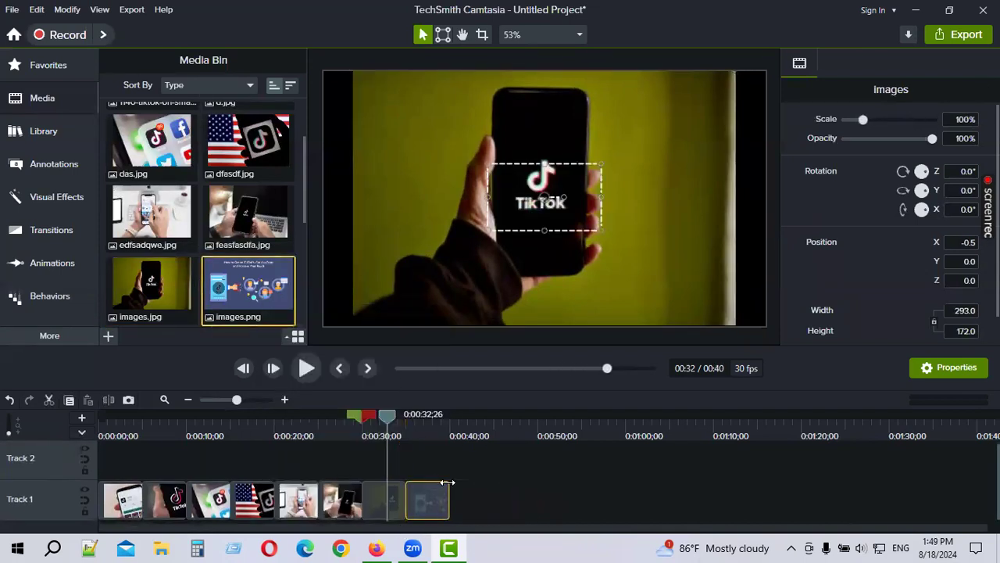
pyautogui.moveTo(387, 415); pyautogui.dragTo(436, 428)
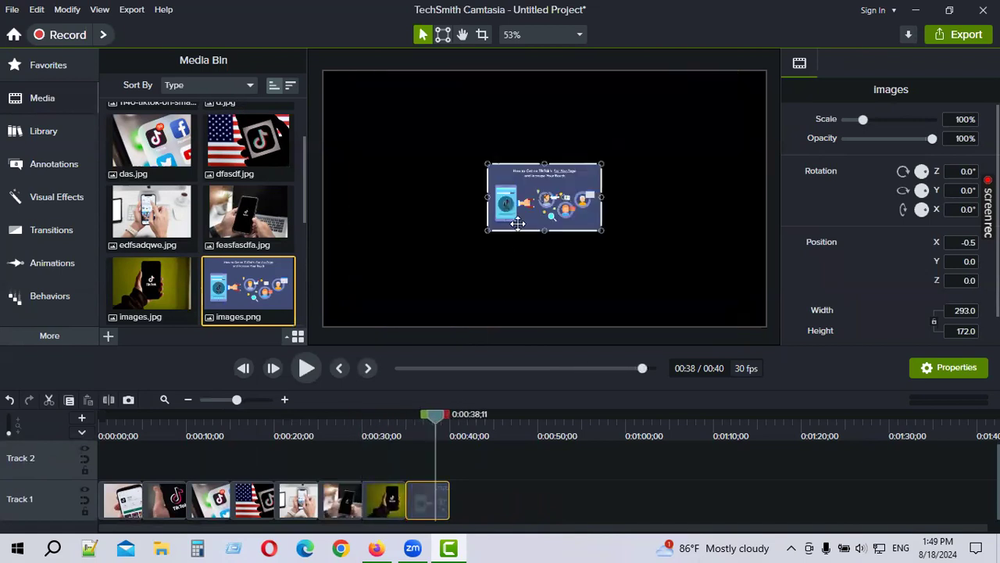
pyautogui.moveTo(487, 164); pyautogui.dragTo(327, 69)
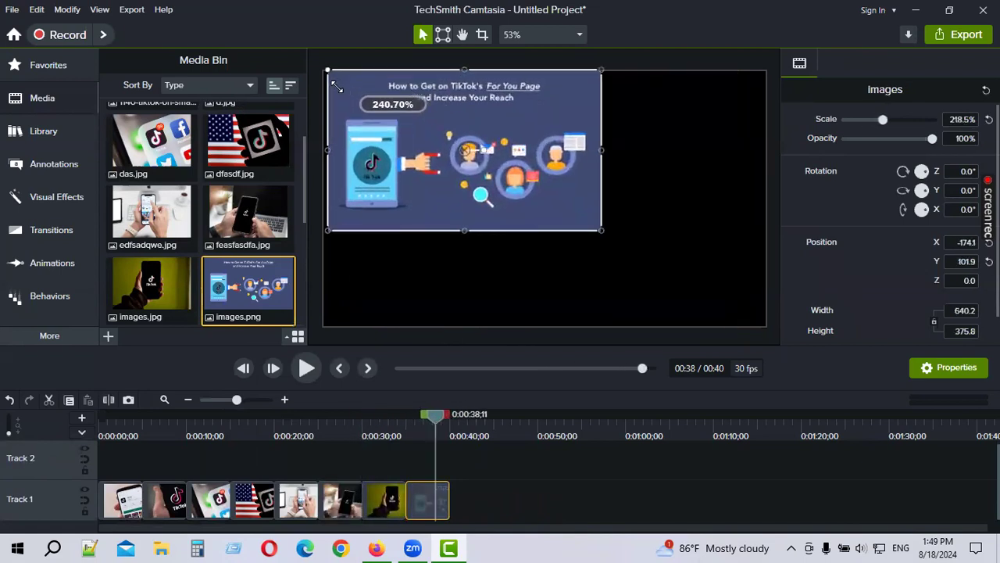
pyautogui.moveTo(603, 231); pyautogui.dragTo(760, 320)
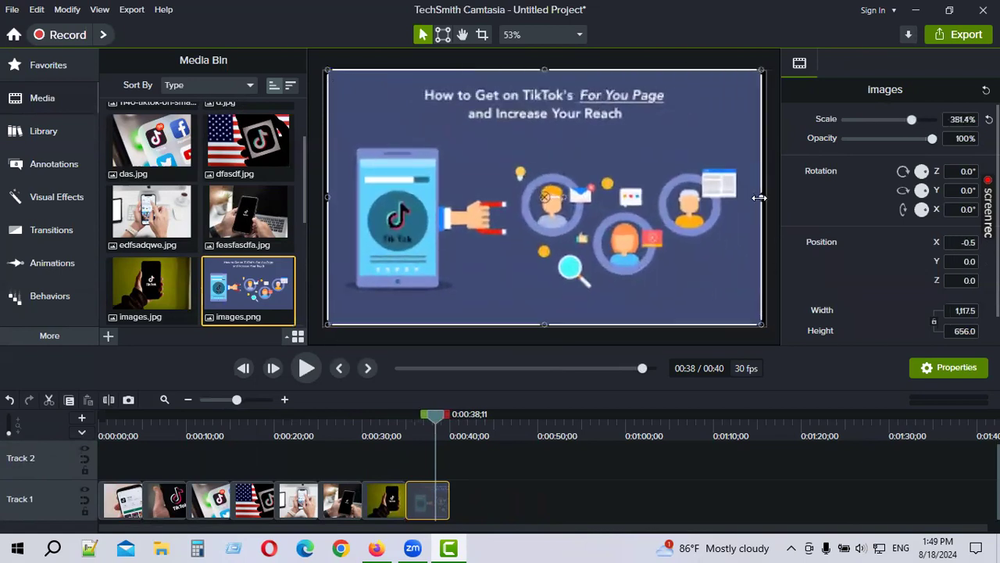
pyautogui.moveTo(768, 197); pyautogui.dragTo(772, 197)
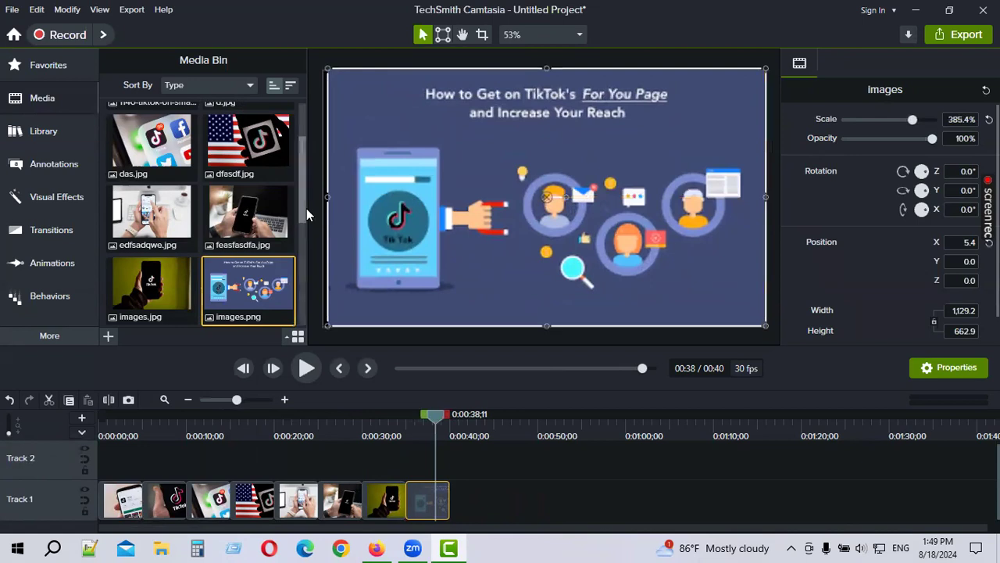
pyautogui.moveTo(320, 198); pyautogui.dragTo(322, 156)
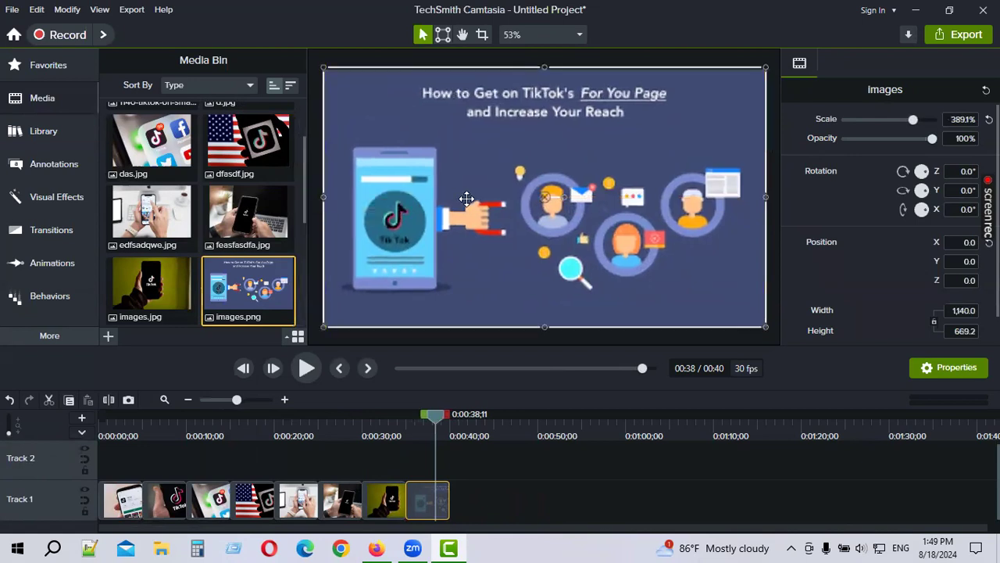
pyautogui.moveTo(435, 432); pyautogui.dragTo(446, 432)
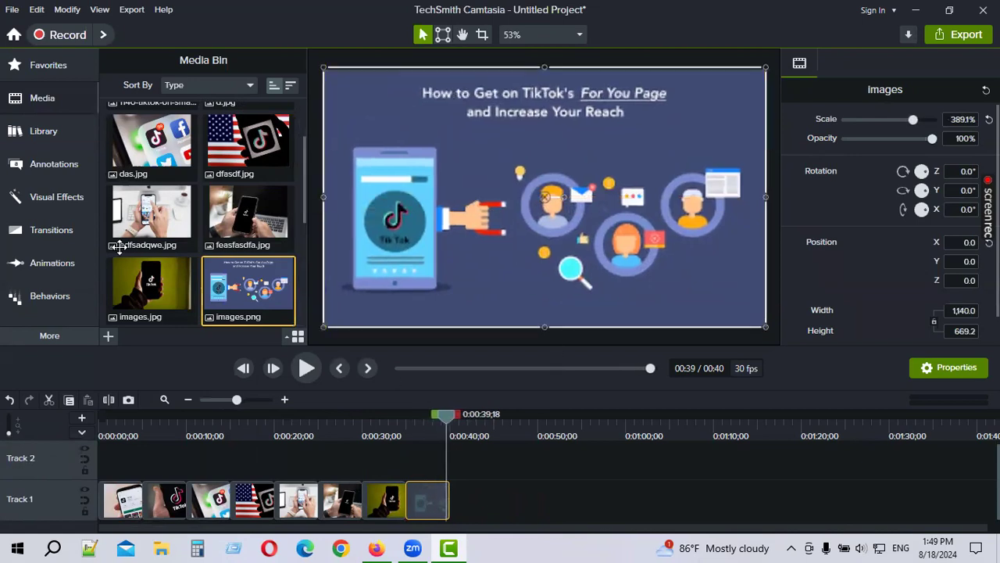
pyautogui.scroll(-1, 212, 300)
pyautogui.scroll(-1, 212, 299)
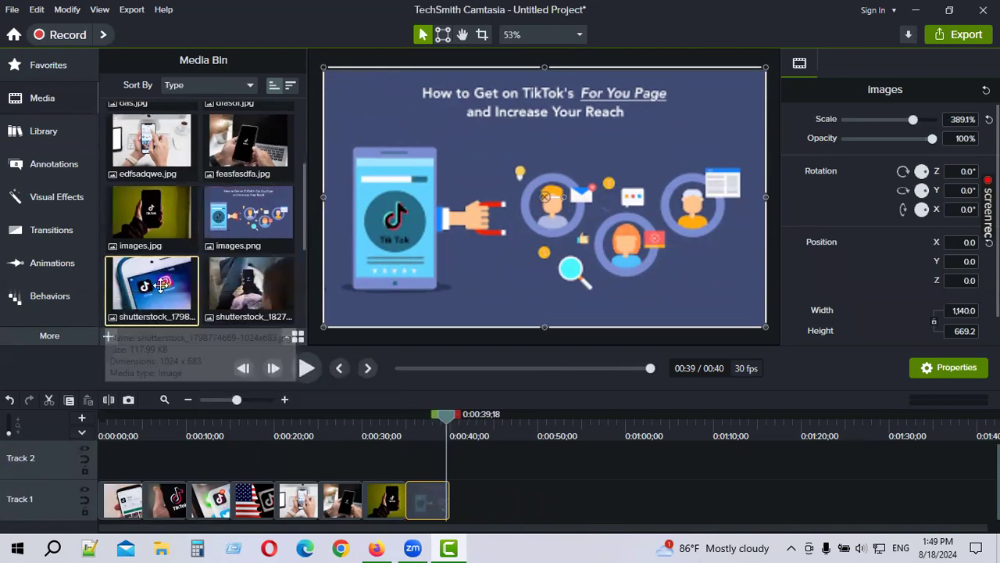
# Append the two shutterstock TikTok phone photos to the end of Track 1.
pyautogui.rightClick(166, 289)
pyautogui.click(237, 299)
pyautogui.moveTo(469, 460); pyautogui.dragTo(472, 500)
pyautogui.moveTo(447, 435); pyautogui.dragTo(493, 419)
pyautogui.rightClick(264, 303)
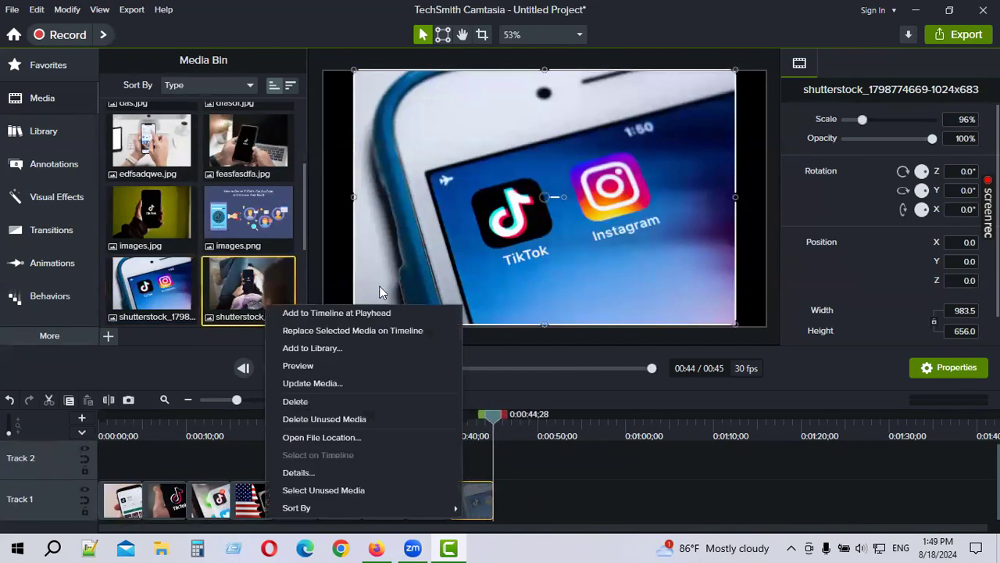
pyautogui.click(359, 313)
pyautogui.moveTo(554, 489); pyautogui.dragTo(479, 525)
pyautogui.moveTo(494, 419); pyautogui.dragTo(5, 422)
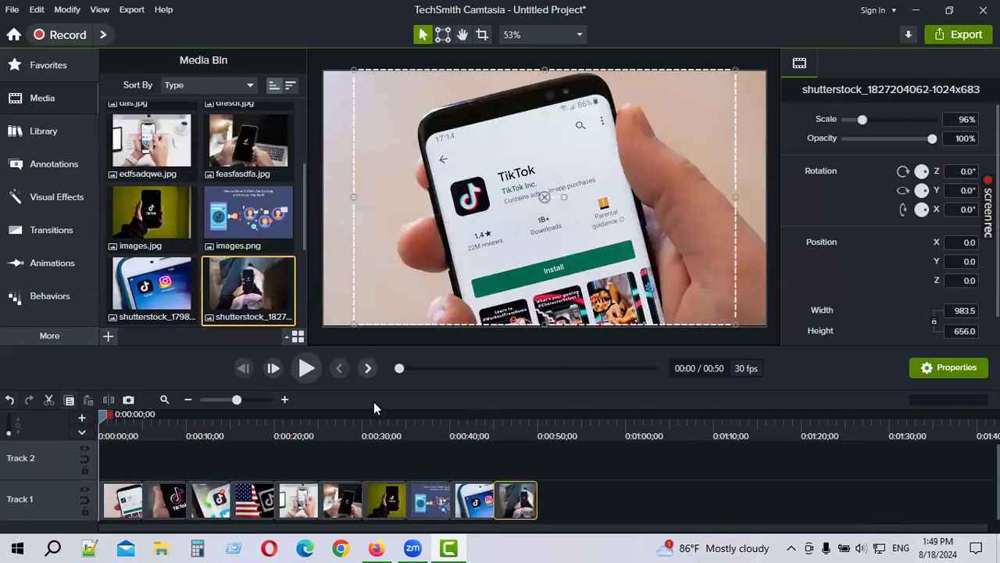
pyautogui.click(619, 509)
pyautogui.hotkey('ctrl', 'a')
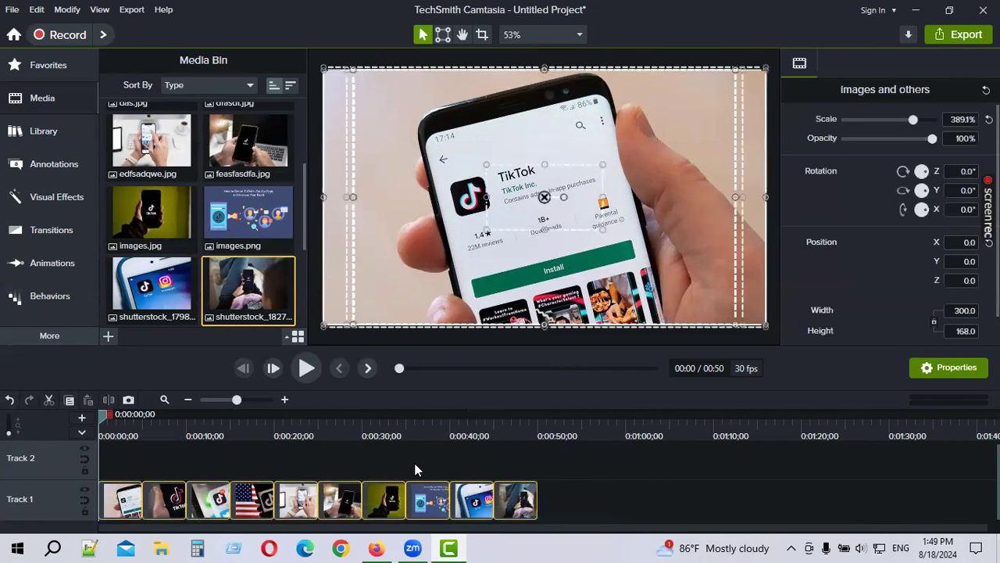
pyautogui.click(662, 500)
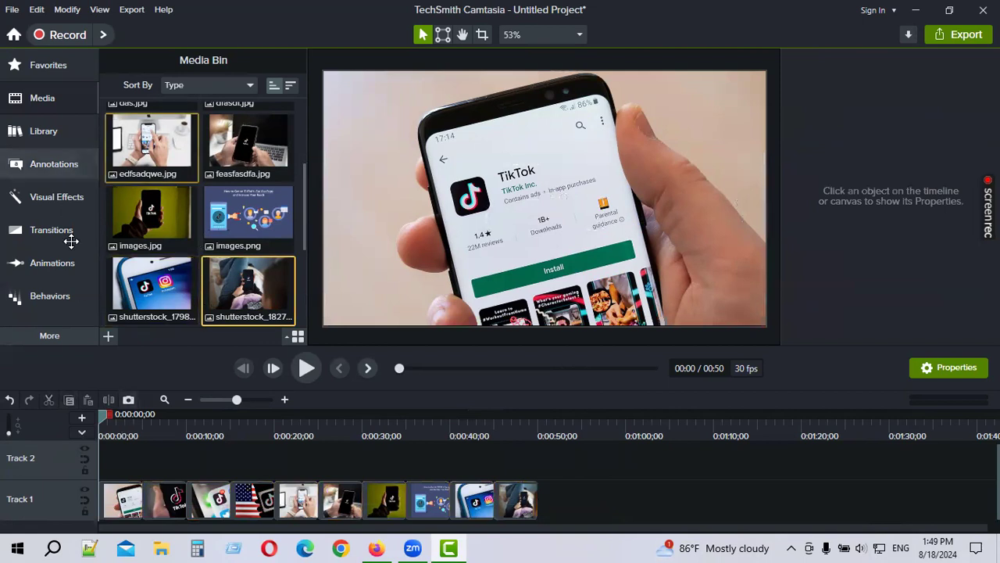
# Add vf.jpg and then the use-tik-tok-business image to the end of Track 1.
pyautogui.scroll(3, 172, 191)
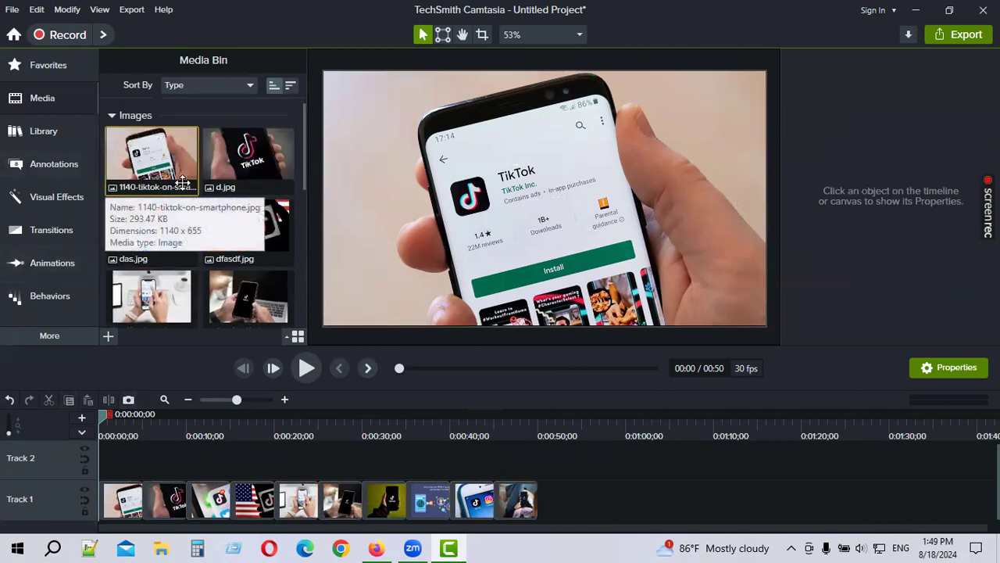
pyautogui.scroll(-5, 187, 263)
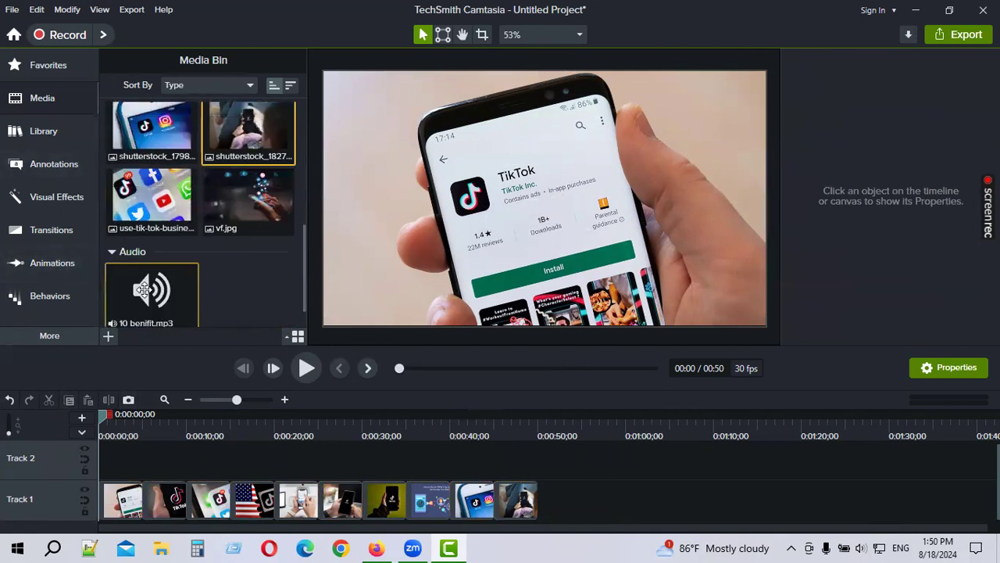
pyautogui.rightClick(145, 290)
pyautogui.click(240, 195)
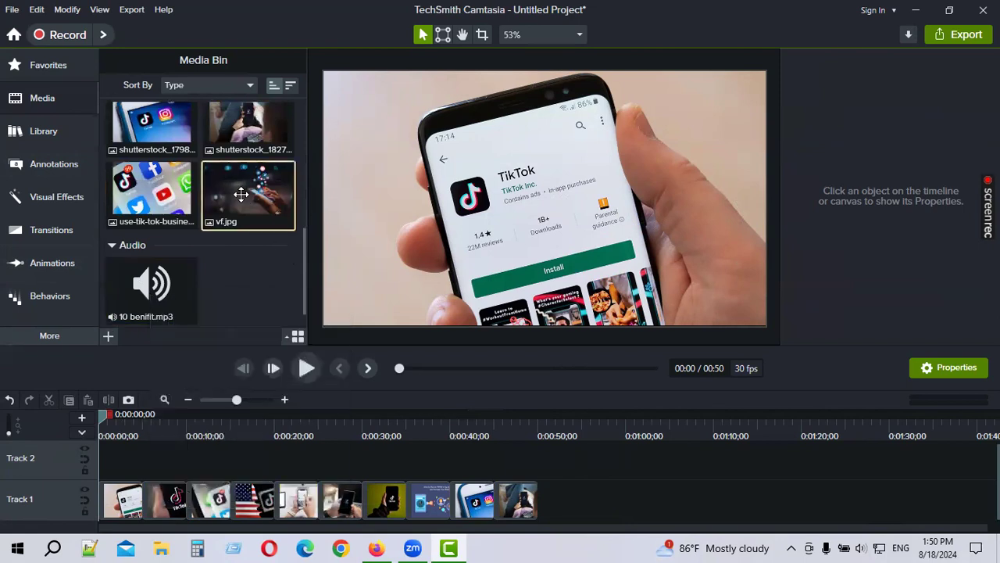
pyautogui.rightClick(242, 197)
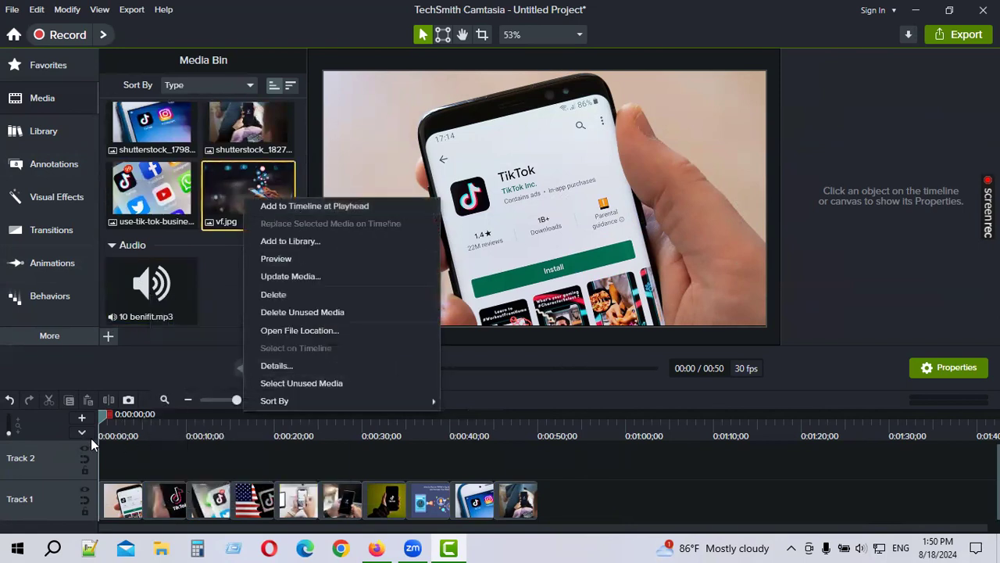
pyautogui.moveTo(100, 422); pyautogui.dragTo(542, 437)
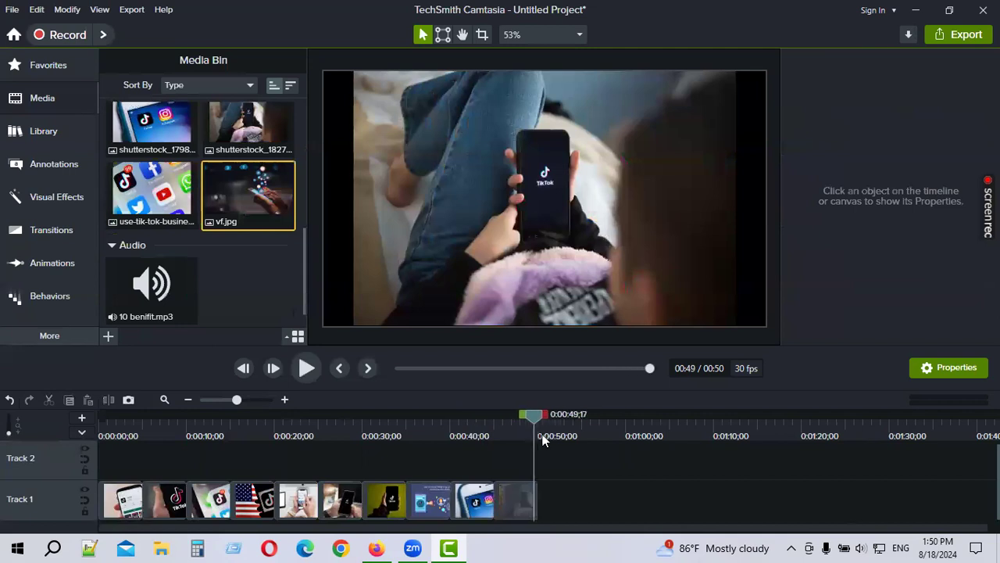
pyautogui.rightClick(233, 206)
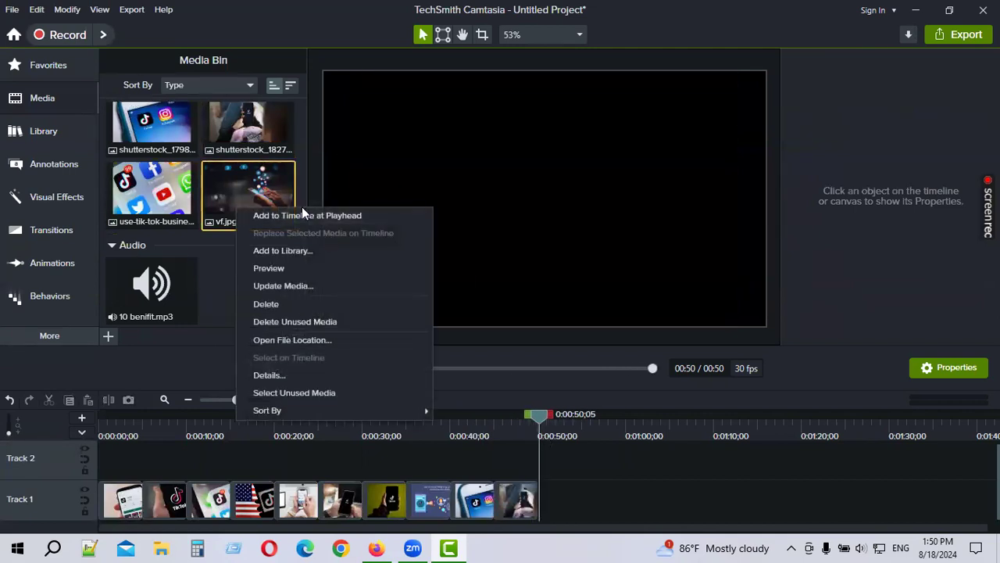
pyautogui.click(327, 222)
pyautogui.rightClick(166, 195)
pyautogui.click(229, 203)
pyautogui.moveTo(563, 461); pyautogui.dragTo(583, 532)
pyautogui.click(571, 447)
pyautogui.moveTo(551, 415)
pyautogui.mouseDown()
pyautogui.moveTo(588, 429)
pyautogui.moveTo(552, 426)
pyautogui.mouseUp()
# Enlarge and centre vf.jpg so it covers the canvas edge to edge.
pyautogui.click(494, 162)
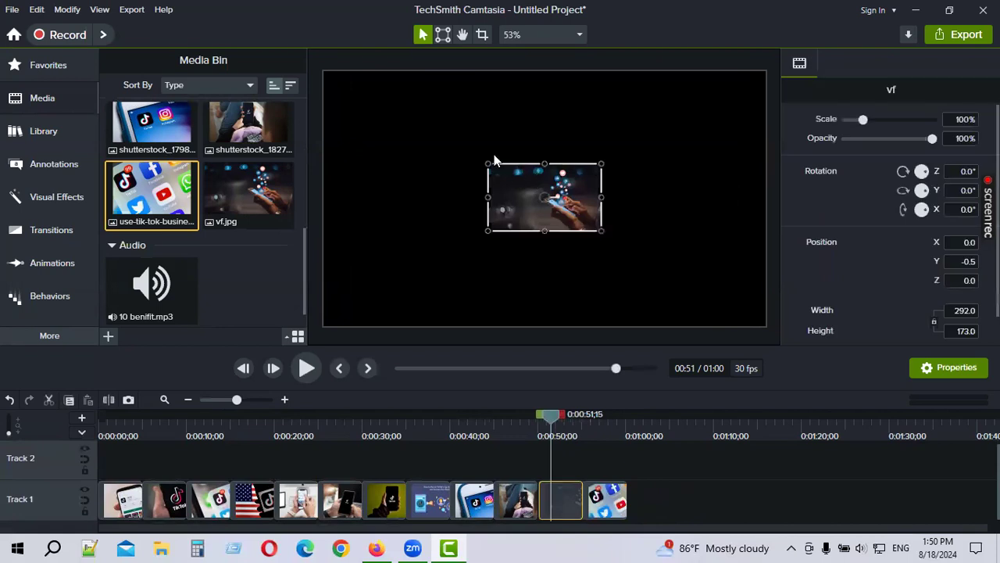
pyautogui.moveTo(485, 162); pyautogui.dragTo(329, 69)
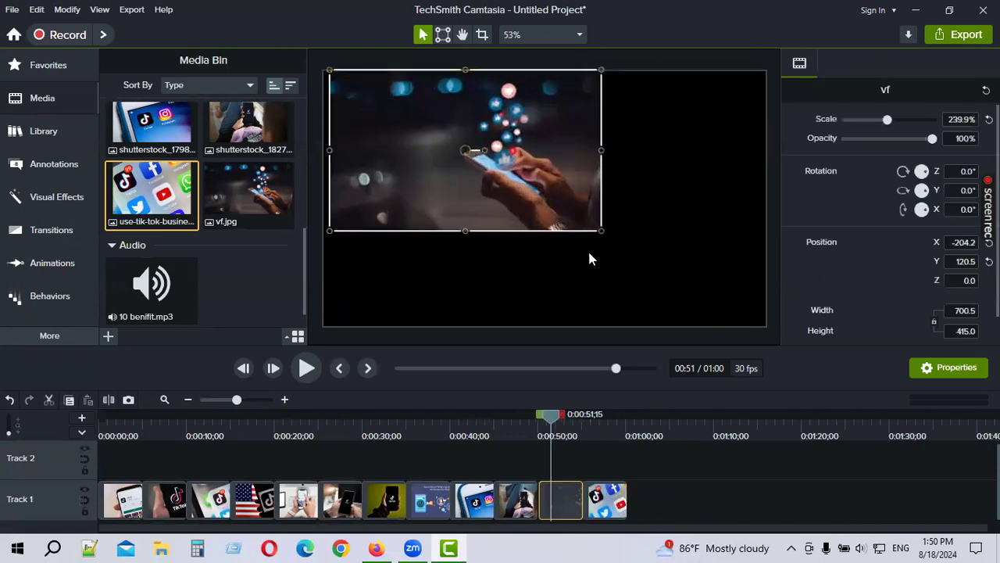
pyautogui.moveTo(601, 231); pyautogui.dragTo(766, 329)
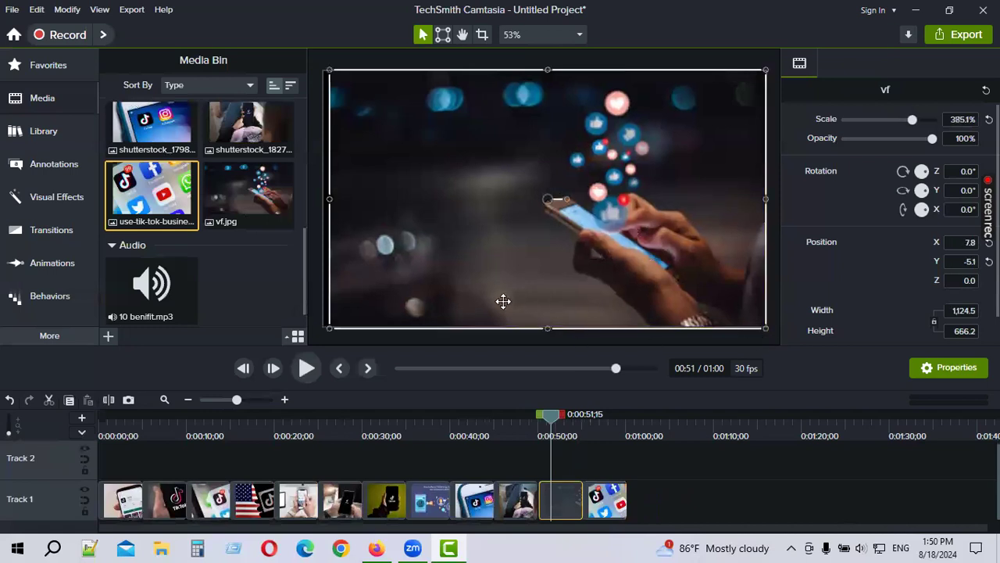
pyautogui.moveTo(403, 280); pyautogui.dragTo(397, 282)
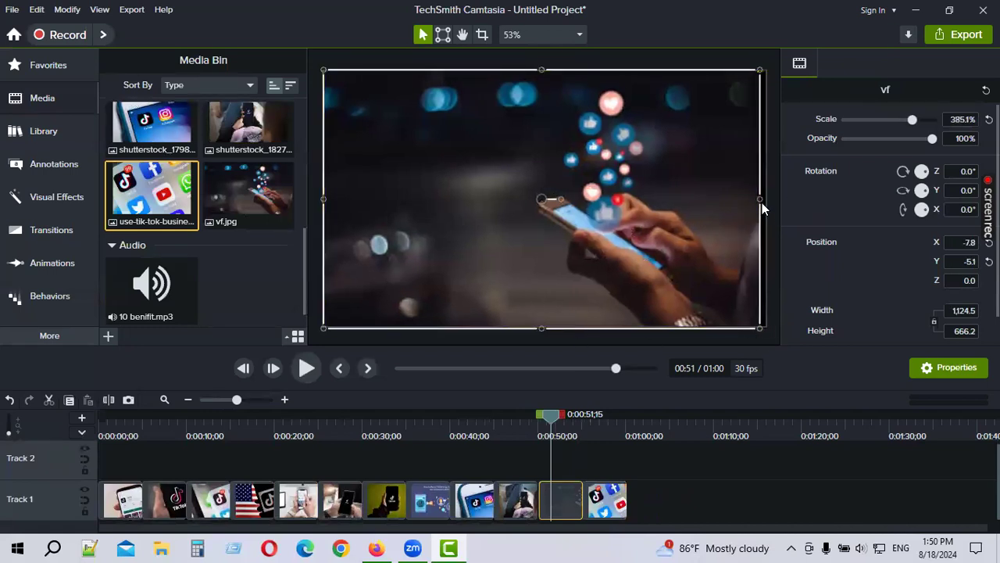
pyautogui.moveTo(766, 199); pyautogui.dragTo(772, 200)
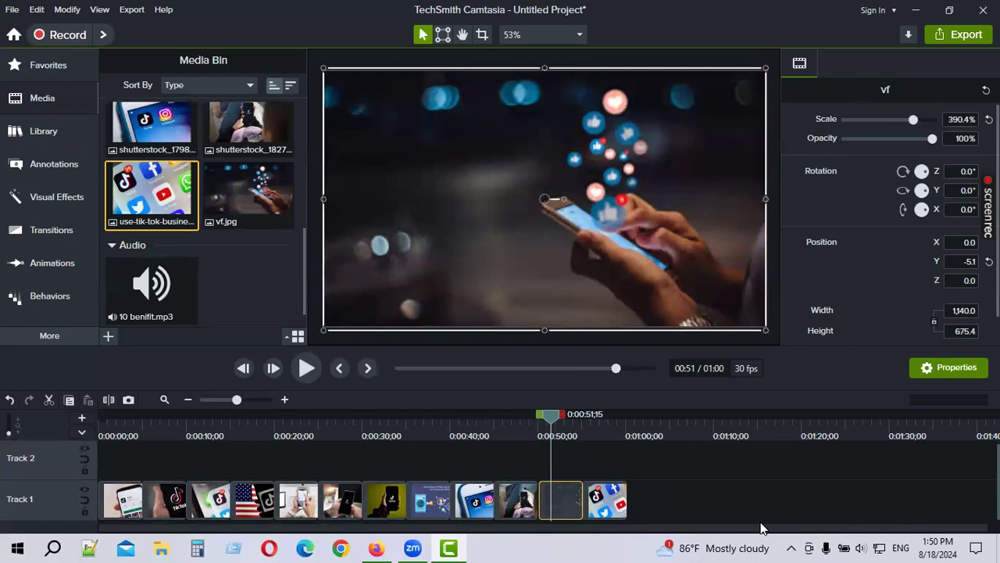
pyautogui.click(774, 499)
pyautogui.moveTo(796, 498); pyautogui.dragTo(91, 482)
pyautogui.click(724, 493)
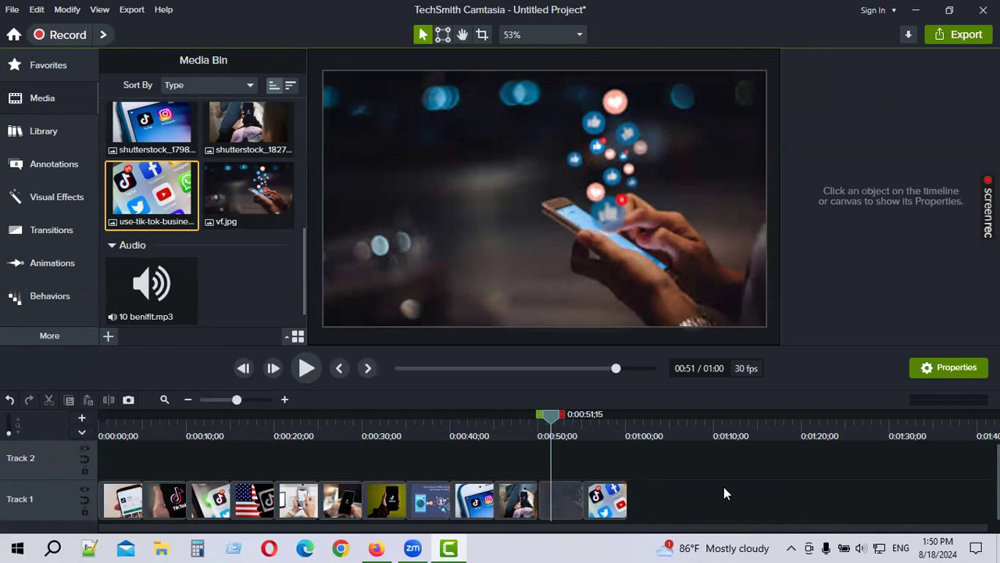
# Place the 10 benifit.mp3 narration at the start of Track 2.
pyautogui.rightClick(140, 286)
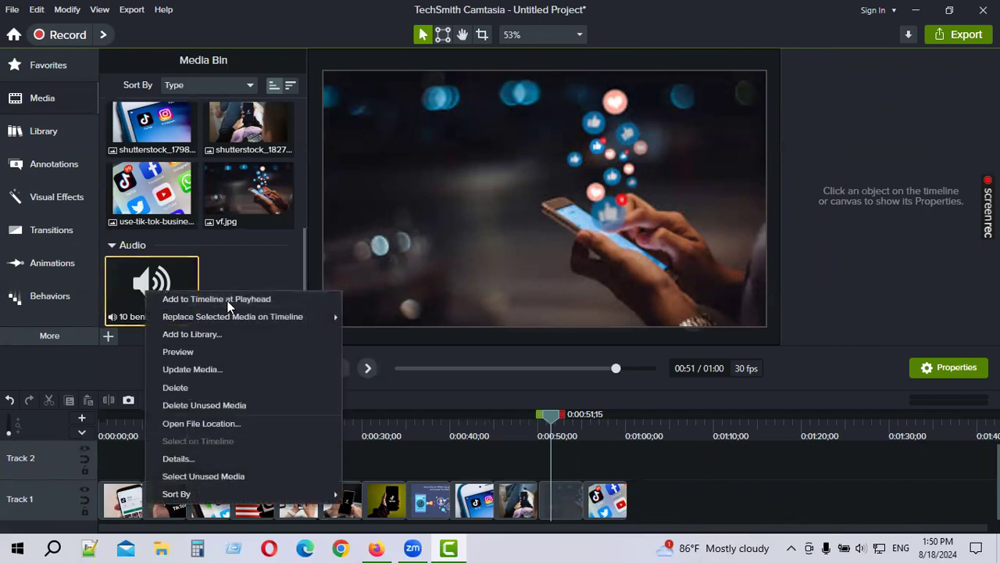
pyautogui.click(227, 303)
pyautogui.moveTo(808, 471); pyautogui.dragTo(42, 474)
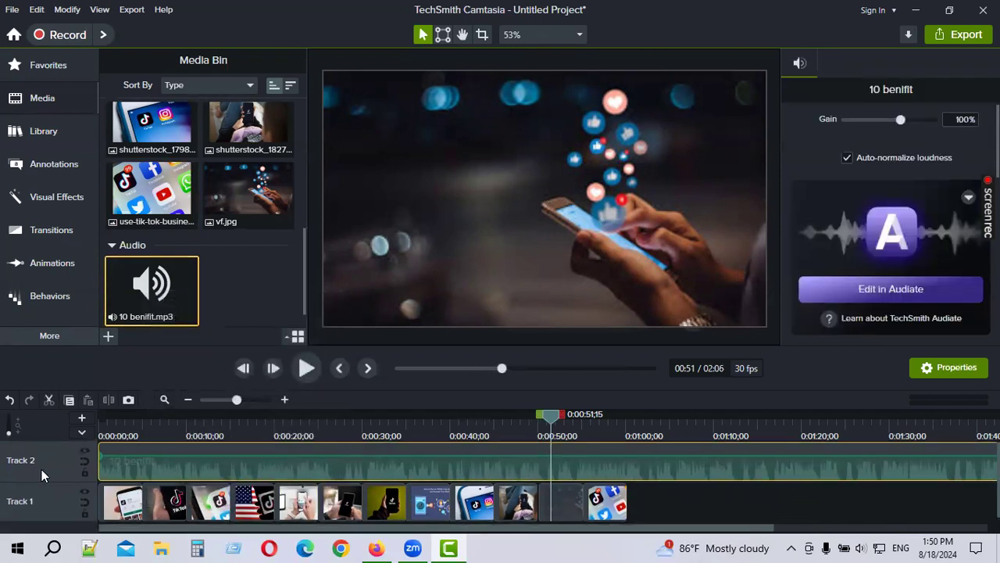
pyautogui.click(725, 505)
pyautogui.moveTo(648, 527); pyautogui.dragTo(393, 547)
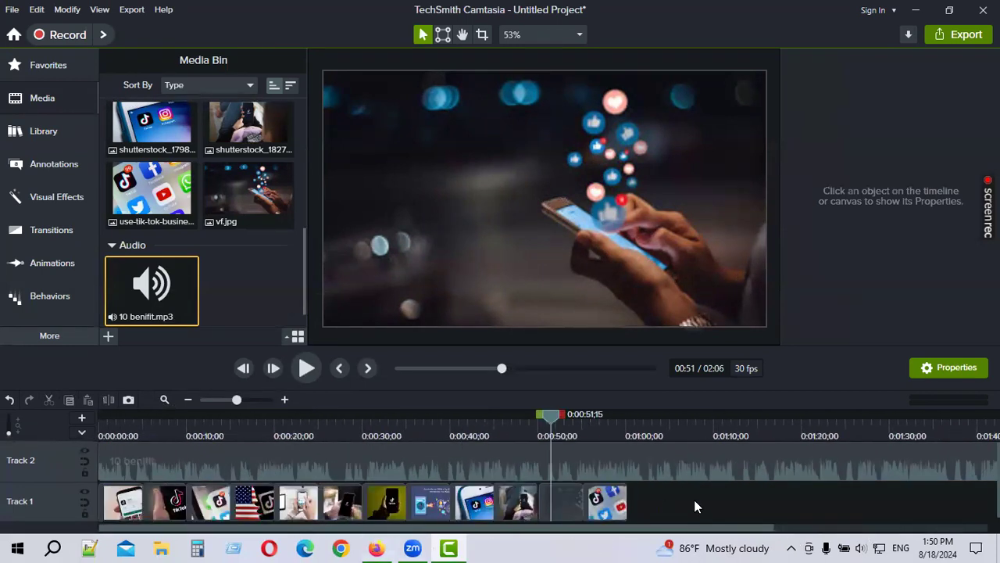
# Paste a copy of the Track 1 image clips at 1:00.
pyautogui.moveTo(753, 501); pyautogui.dragTo(143, 498)
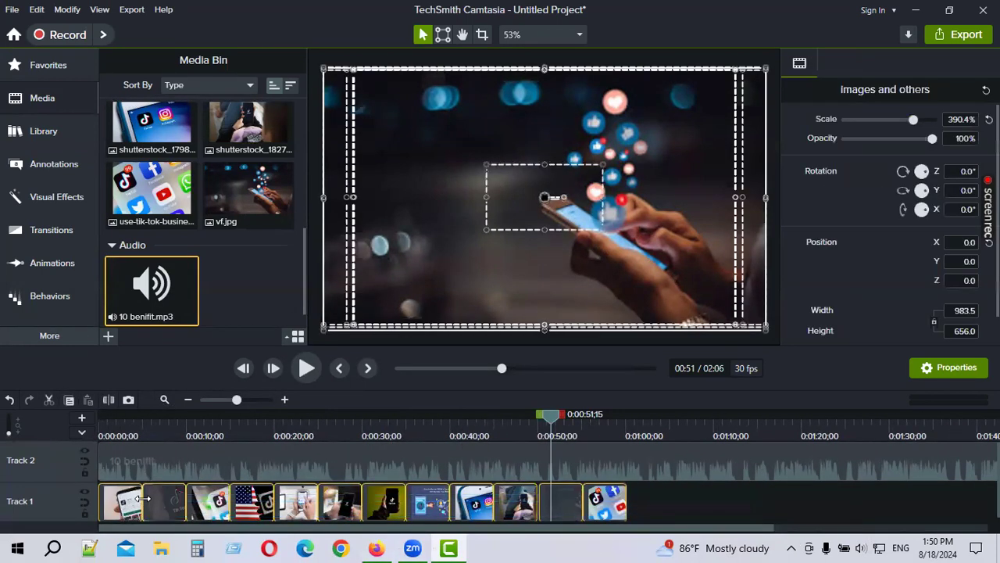
pyautogui.moveTo(552, 422); pyautogui.dragTo(625, 429)
pyautogui.hotkey('ctrl', 'v')
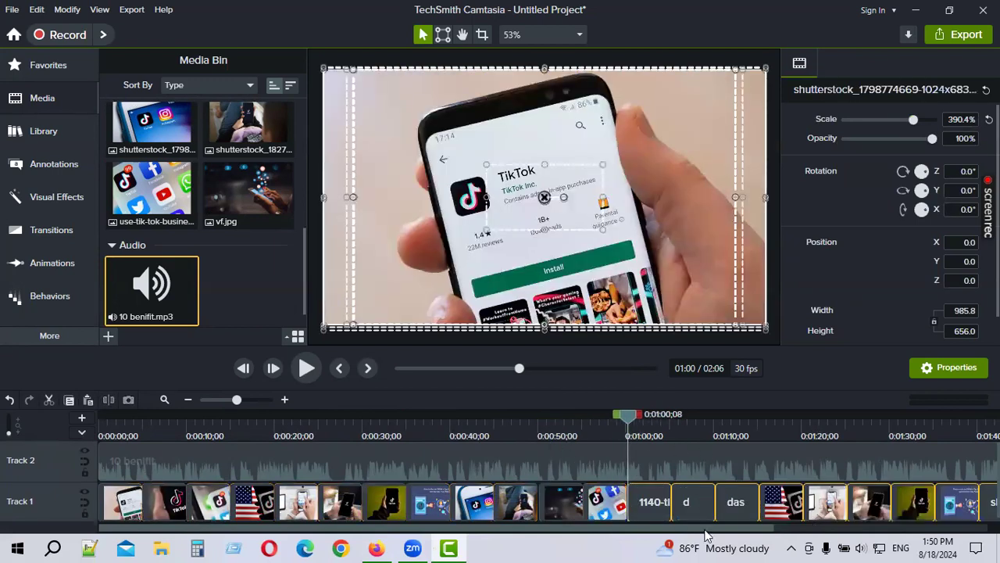
pyautogui.moveTo(616, 529); pyautogui.dragTo(831, 529)
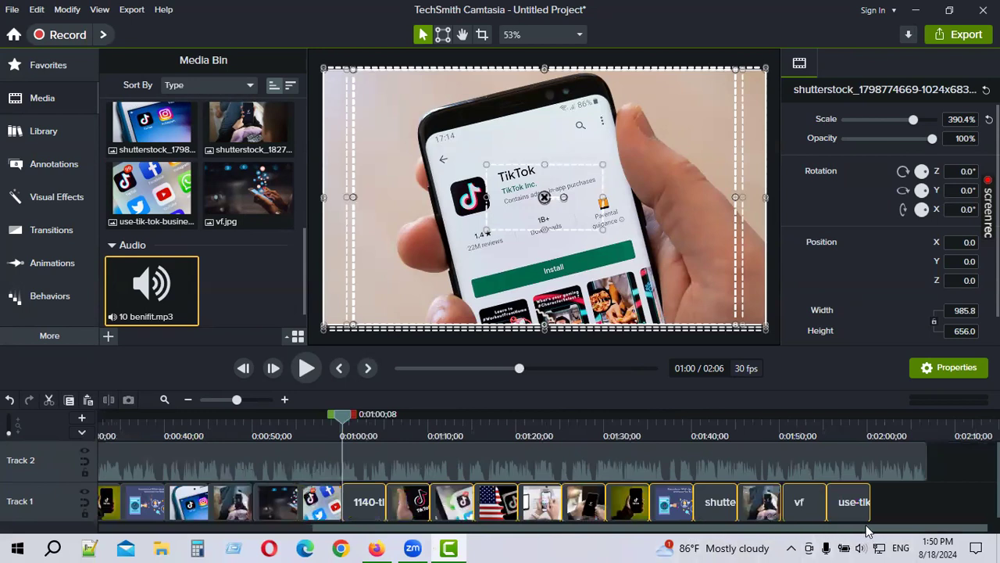
pyautogui.click(940, 517)
# Rearrange the end clips to match the narration and raise its volume to about 112%.
pyautogui.click(856, 509)
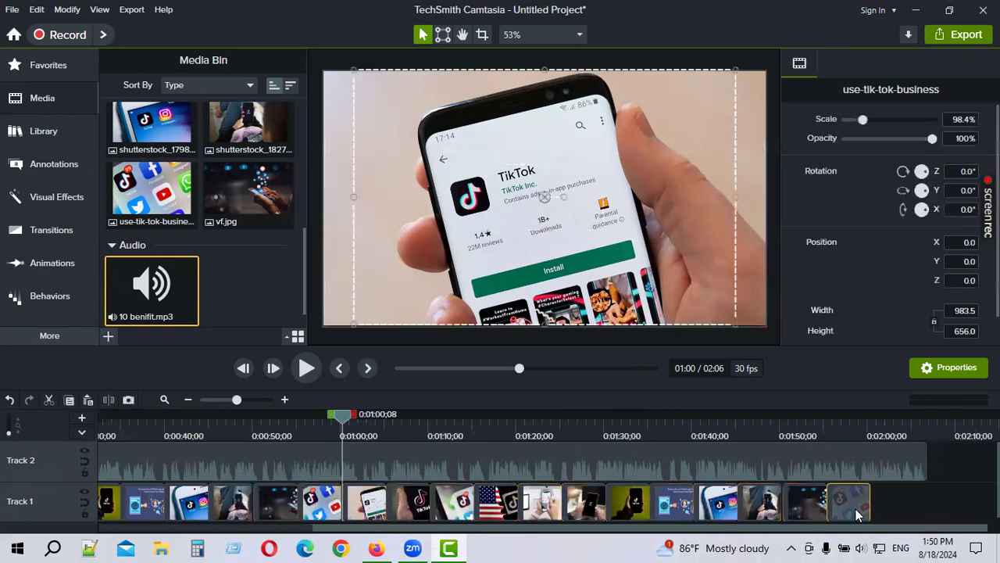
pyautogui.click(922, 498)
pyautogui.moveTo(340, 415); pyautogui.dragTo(864, 436)
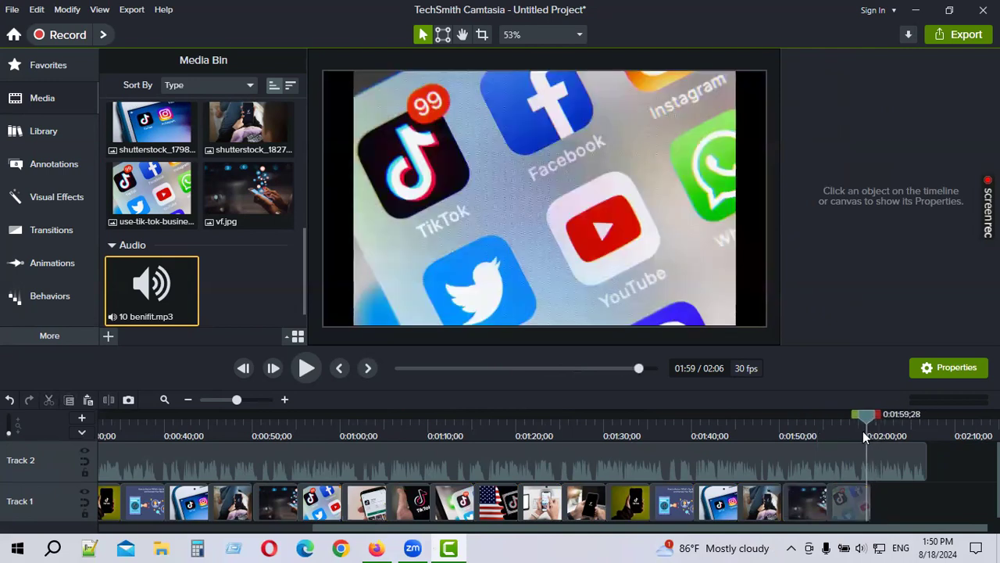
pyautogui.click(863, 436)
pyautogui.moveTo(909, 490); pyautogui.dragTo(881, 506)
pyautogui.moveTo(854, 415); pyautogui.dragTo(895, 422)
pyautogui.moveTo(940, 494); pyautogui.dragTo(911, 505)
pyautogui.click(42, 498)
pyautogui.scroll(3, 42, 498)
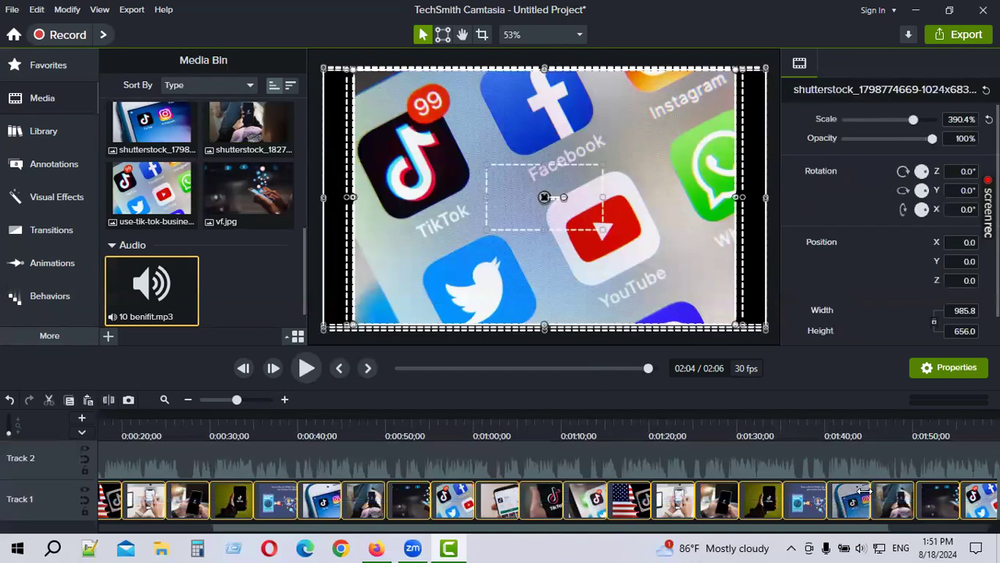
pyautogui.click(497, 461)
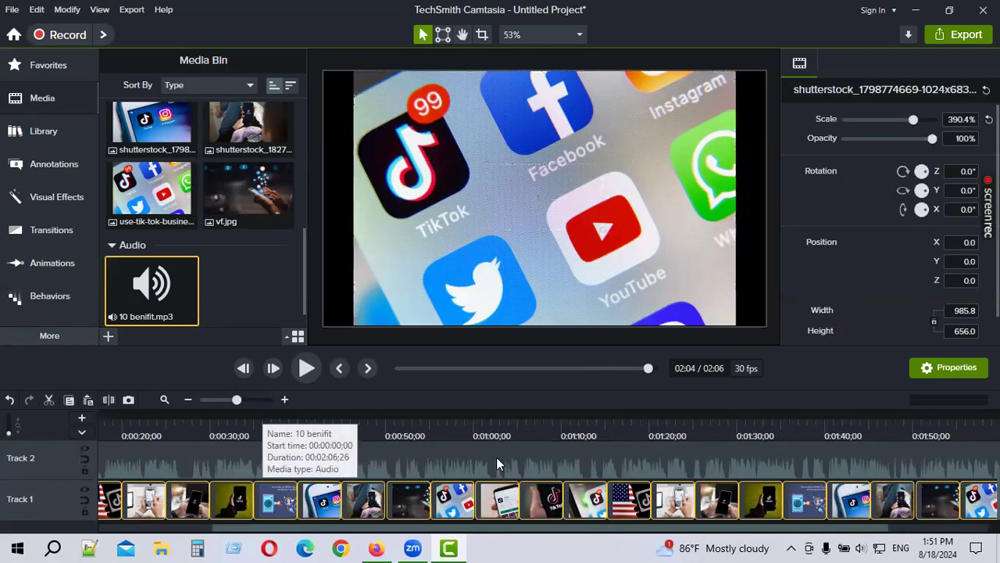
pyautogui.moveTo(597, 450); pyautogui.dragTo(582, 456)
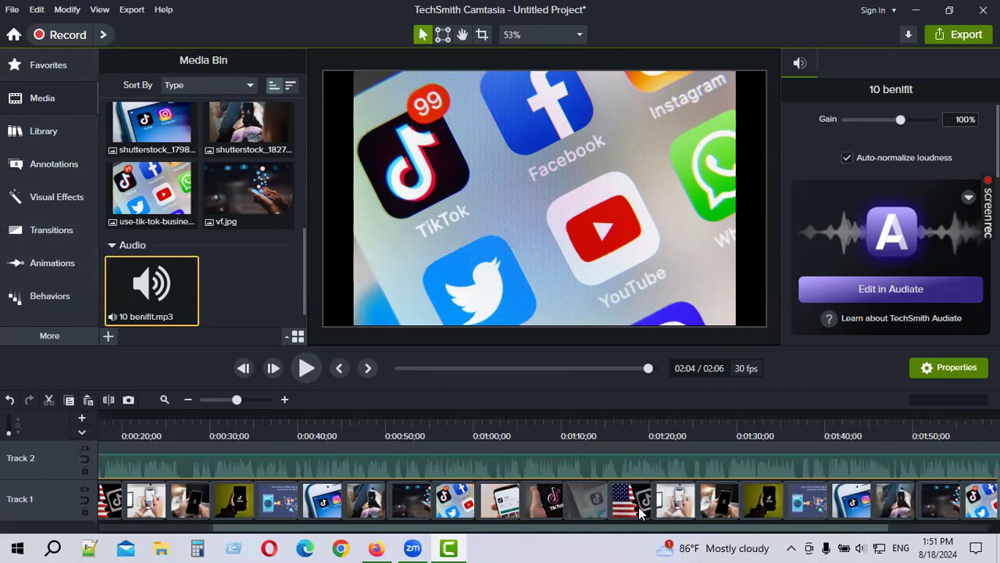
# Zoom the timeline to fit and select every clip on Track 1.
pyautogui.click(502, 498)
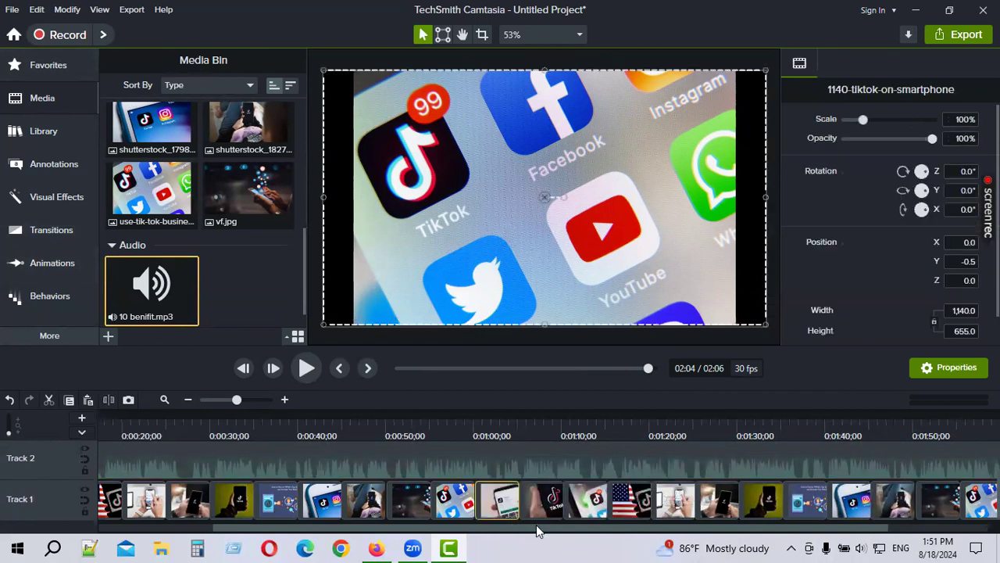
pyautogui.click(219, 400)
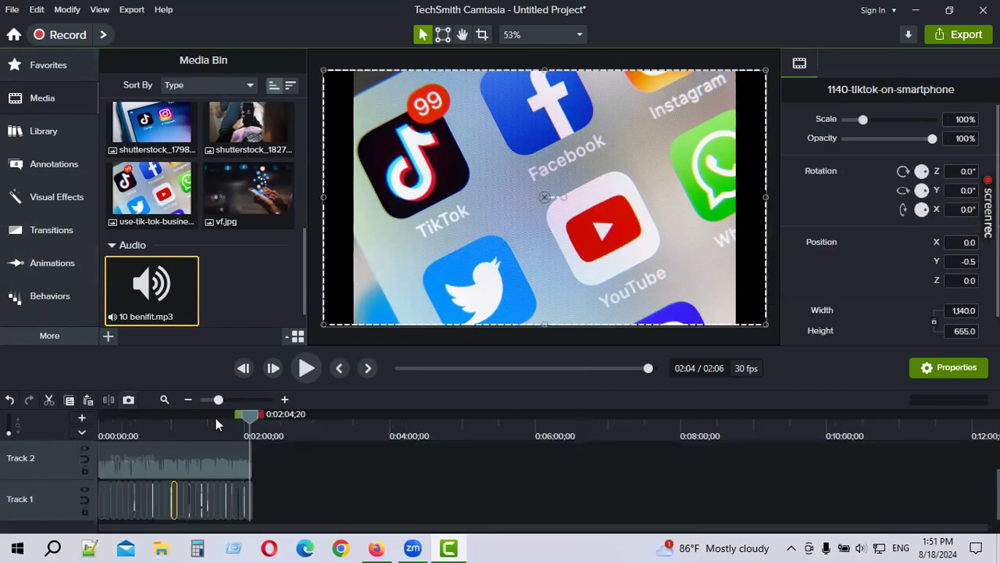
pyautogui.moveTo(223, 402)
pyautogui.mouseDown()
pyautogui.moveTo(248, 398)
pyautogui.moveTo(221, 406)
pyautogui.moveTo(236, 412)
pyautogui.mouseUp()
pyautogui.moveTo(874, 507); pyautogui.dragTo(100, 500)
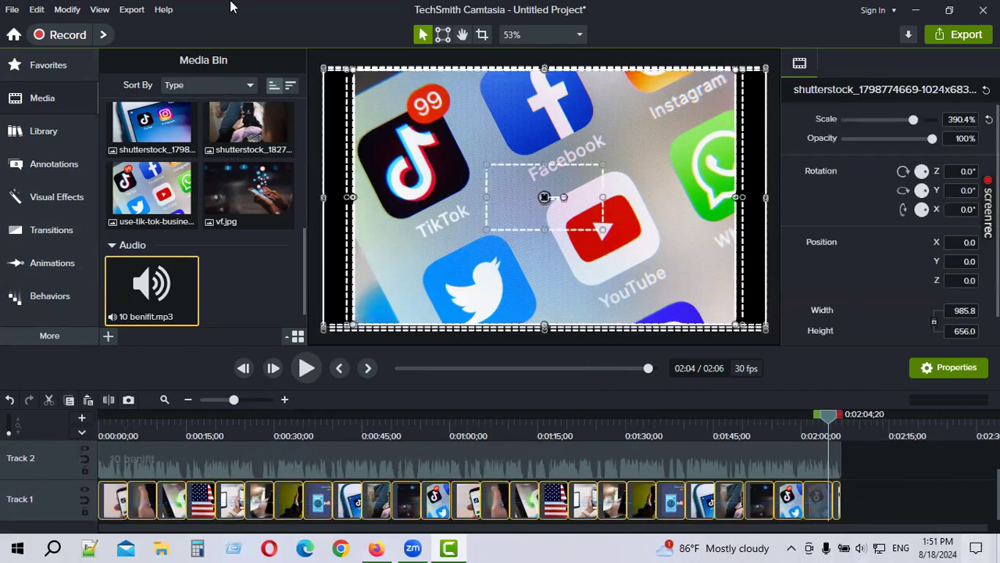
# Browse through Annotations and Visual Effects to the Transitions library.
pyautogui.click(59, 166)
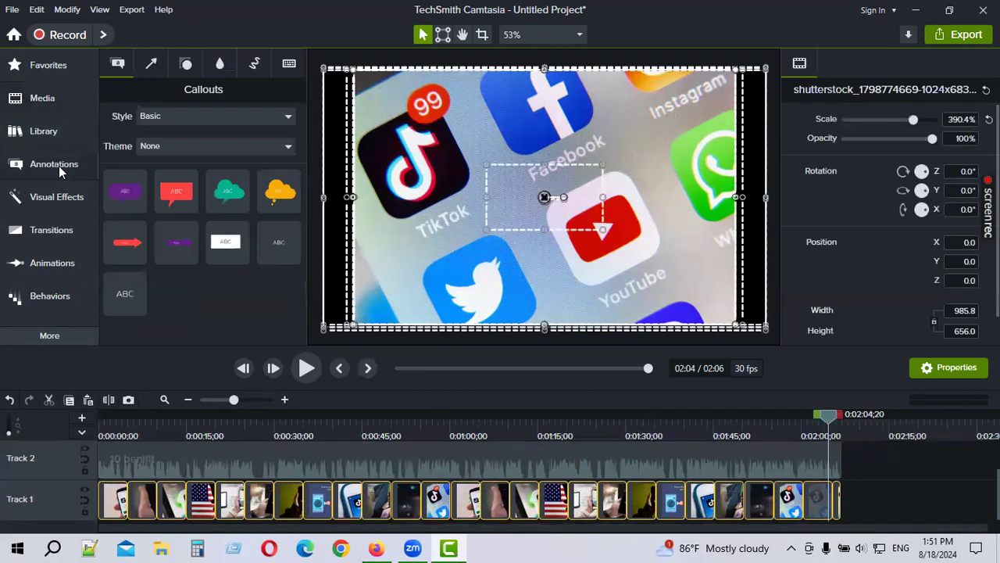
pyautogui.click(62, 198)
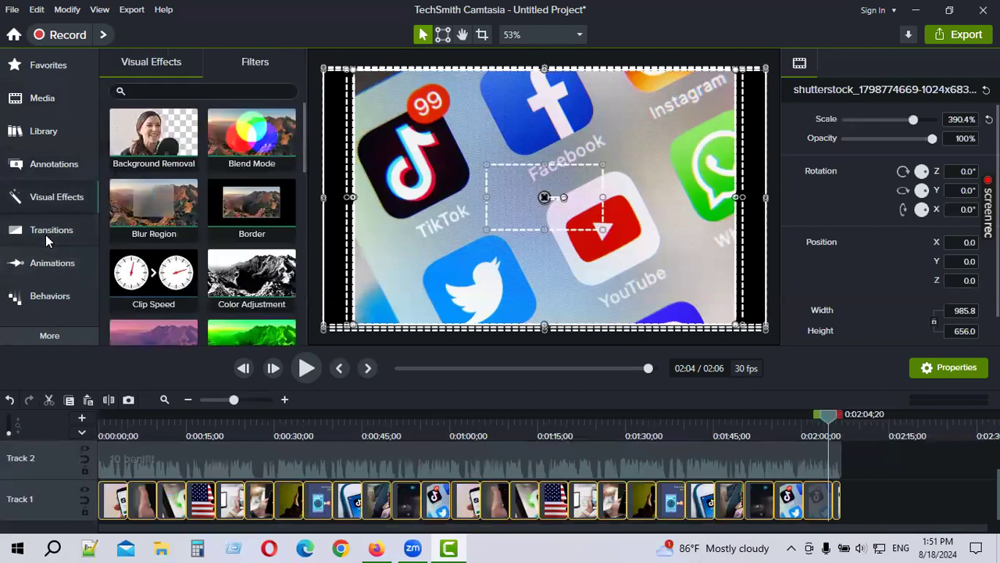
pyautogui.click(52, 266)
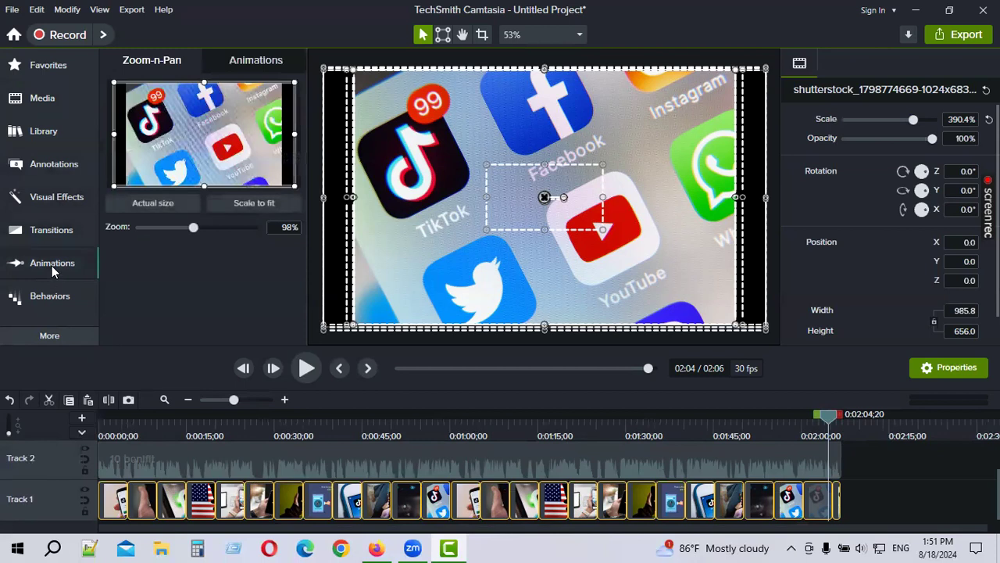
pyautogui.click(54, 236)
pyautogui.scroll(-3, 196, 258)
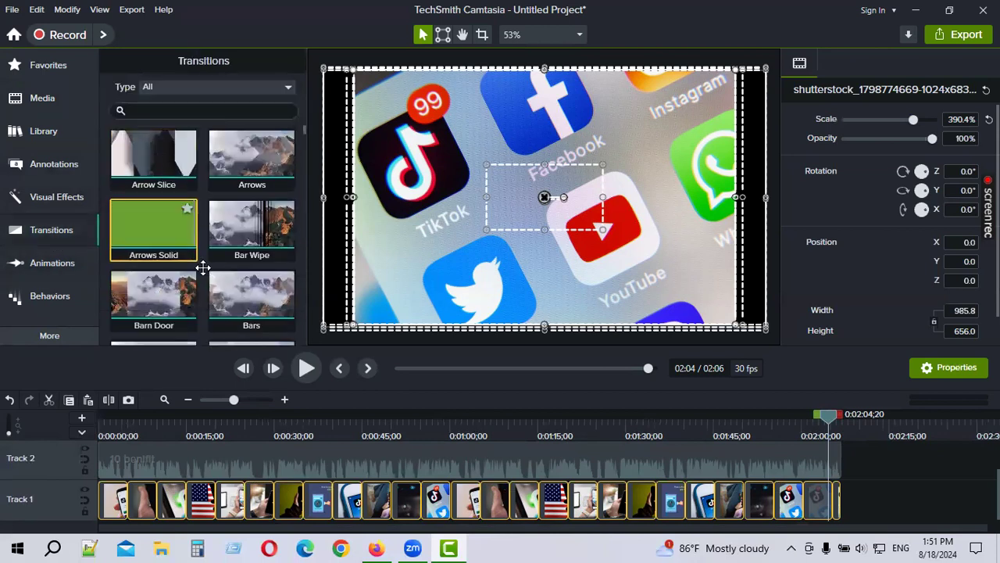
pyautogui.scroll(-3, 229, 268)
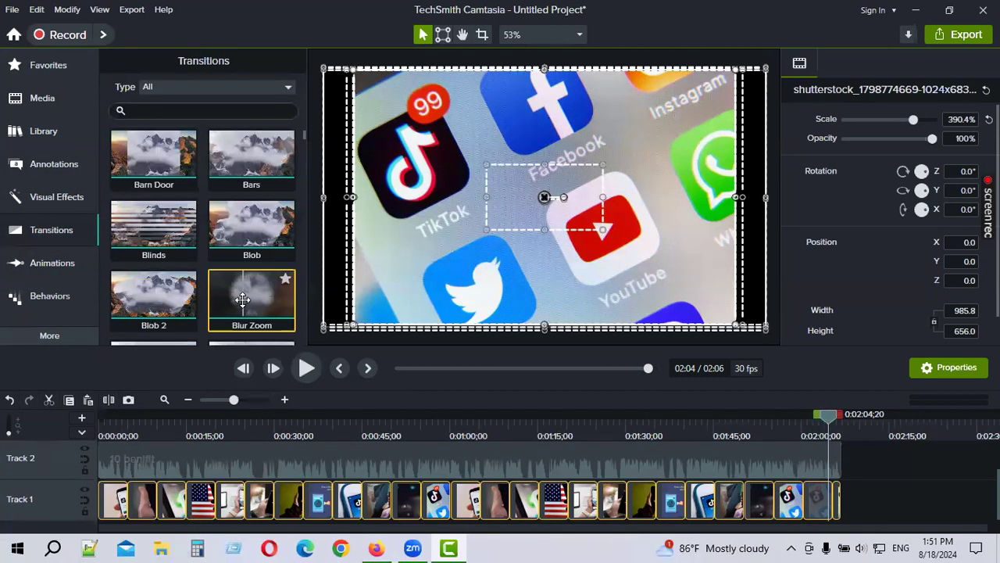
# Apply Blur Zoom to all selected clips and preview the video from 0:00 to about 0:13.
pyautogui.rightClick(283, 302)
pyautogui.click(286, 307)
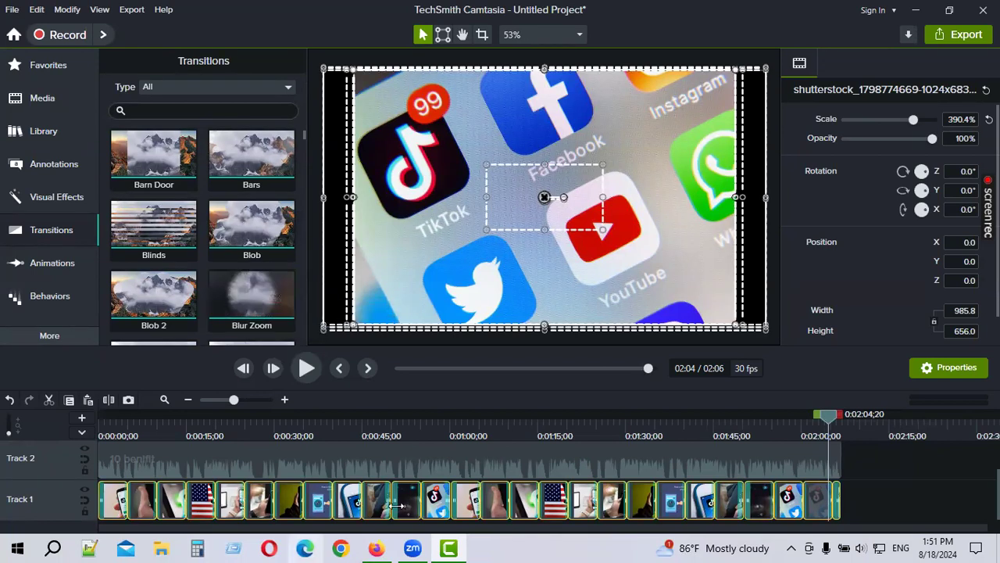
pyautogui.moveTo(834, 423); pyautogui.dragTo(11, 406)
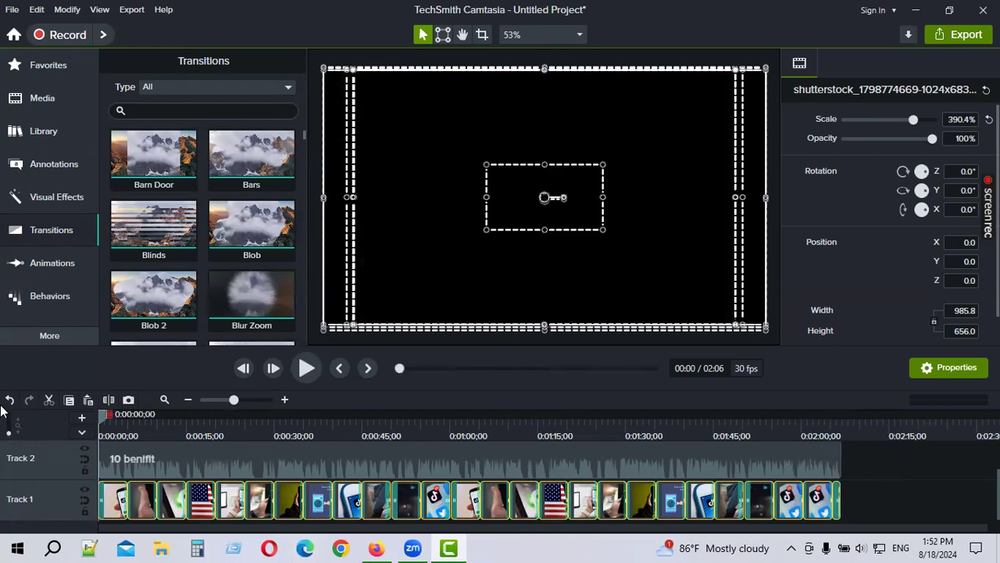
pyautogui.click(306, 370)
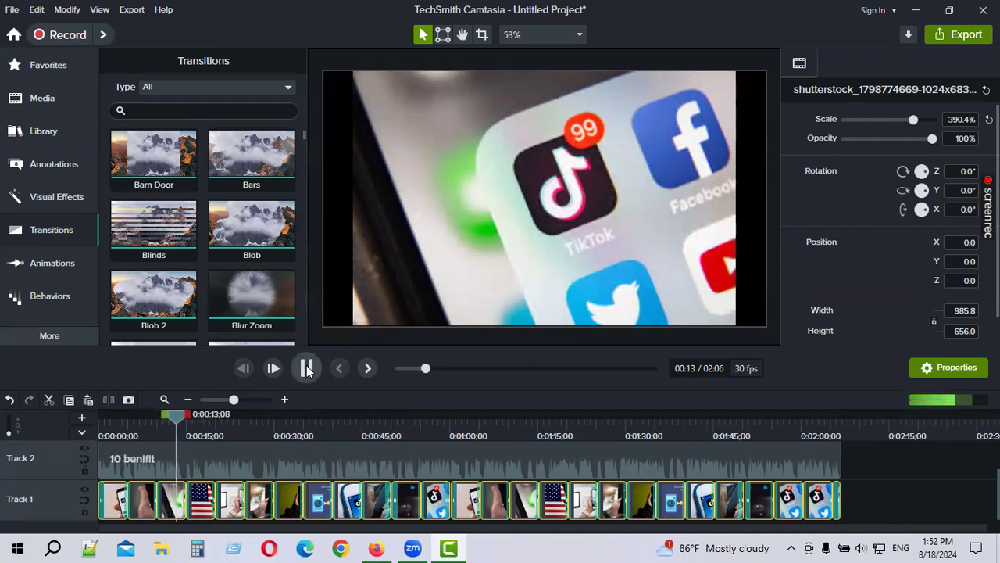
pyautogui.click(306, 368)
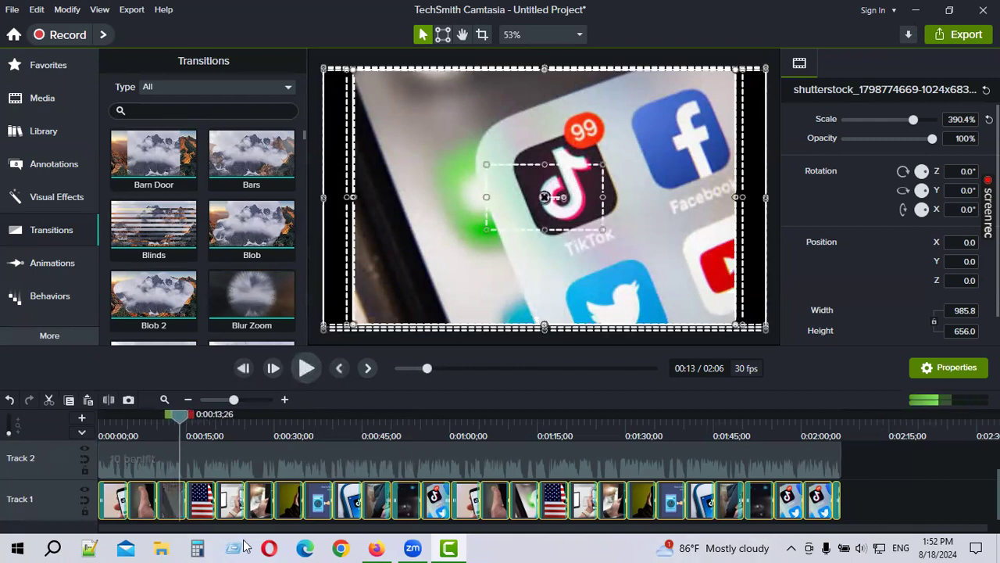
# Export a local 1080p MP4 named '10 benefits of using TikTok ads' to Downloads.
pyautogui.click(960, 34)
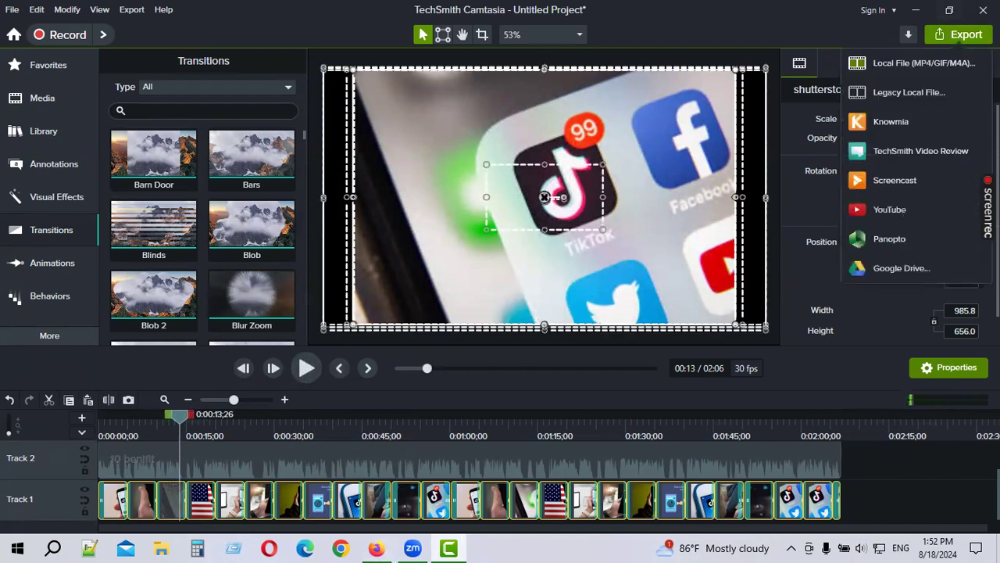
pyautogui.click(923, 65)
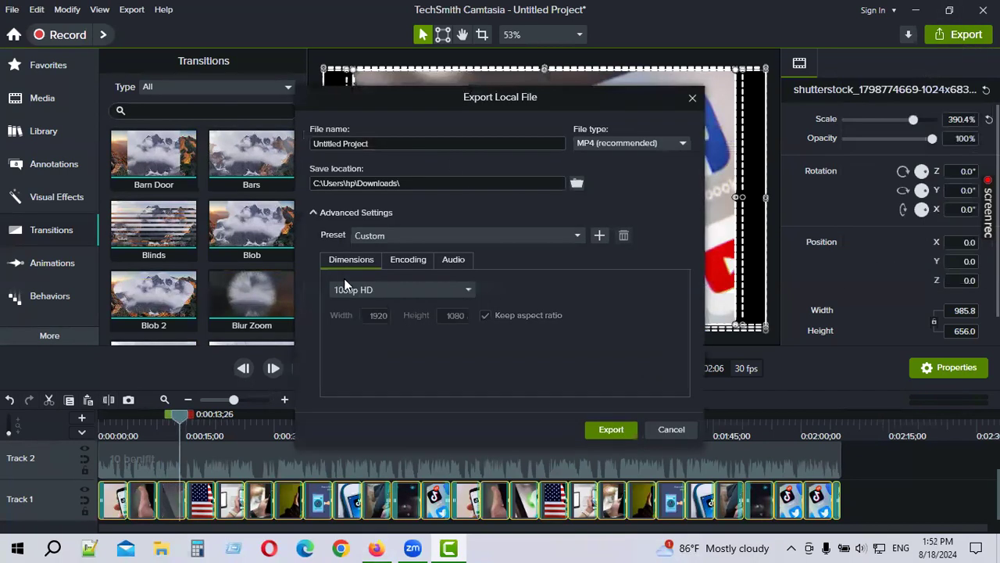
pyautogui.click(428, 146)
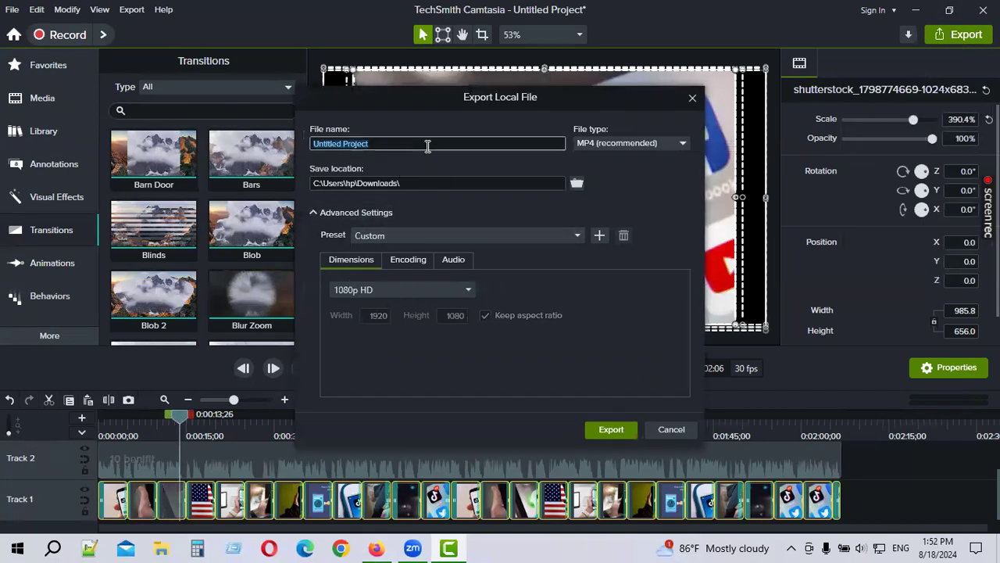
pyautogui.write('10 benefits of using TikTok ads')
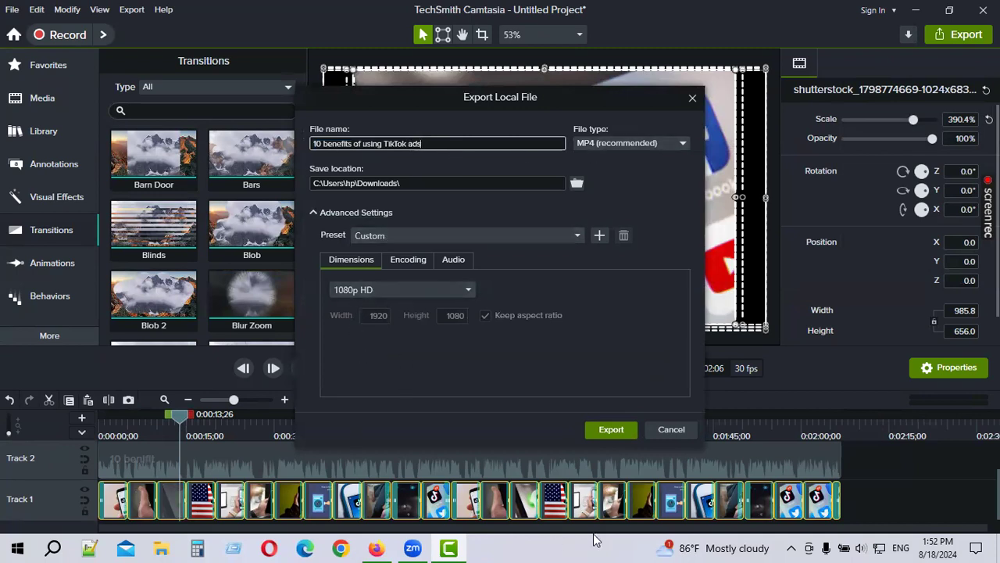
pyautogui.click(624, 430)
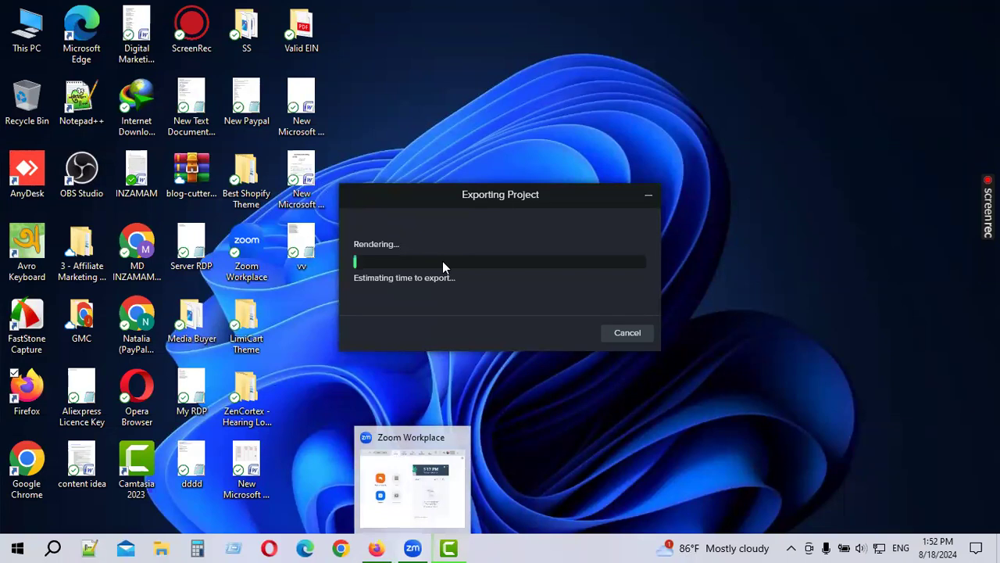
# Dismiss the export success message and quit Camtasia without saving the project.
pyautogui.moveTo(445, 545)
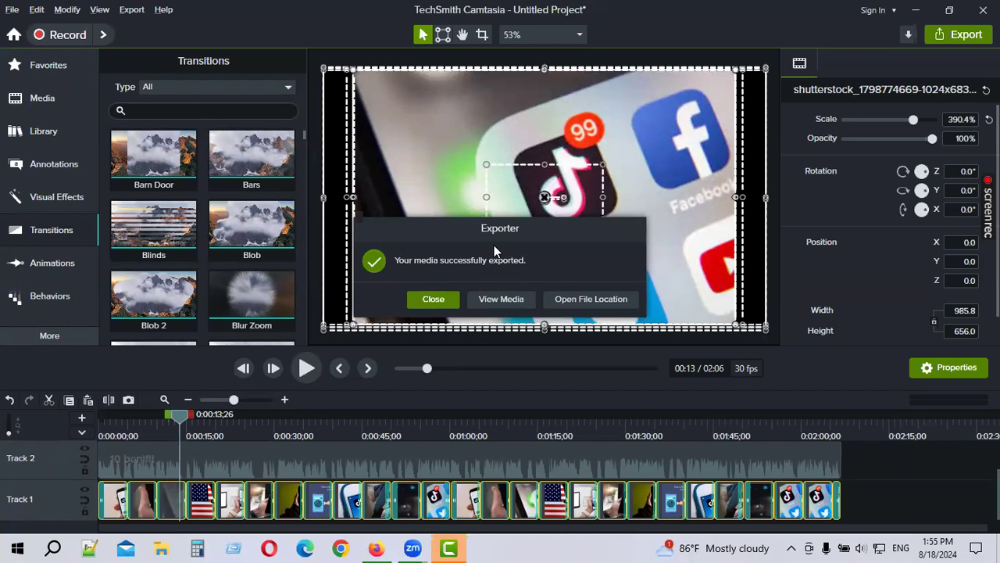
pyautogui.click(426, 304)
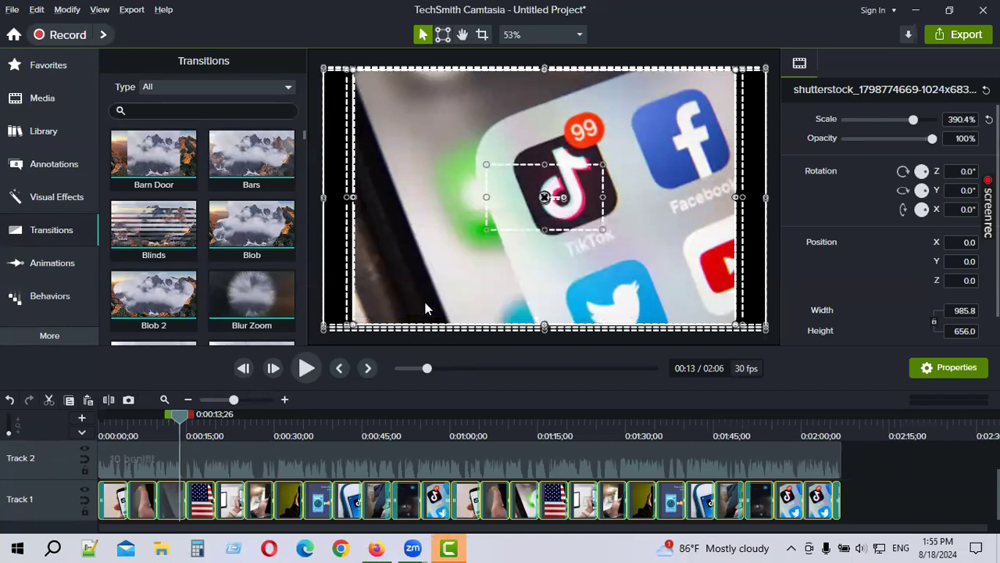
pyautogui.click(983, 10)
pyautogui.click(545, 327)
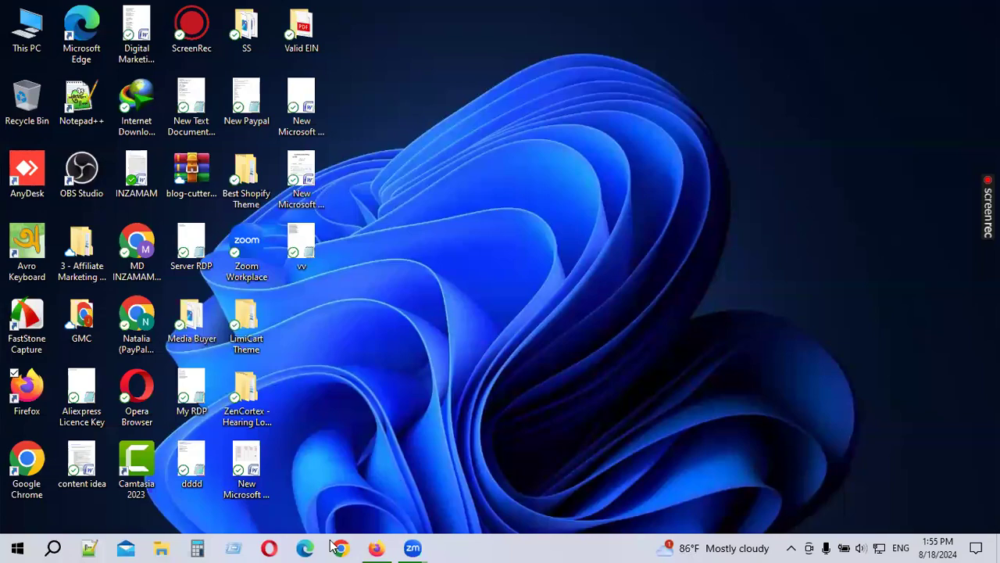
# Open the Downloads folder from This PC and select the exported '10 benefits of using TikTok ads' video.
pyautogui.click(380, 547)
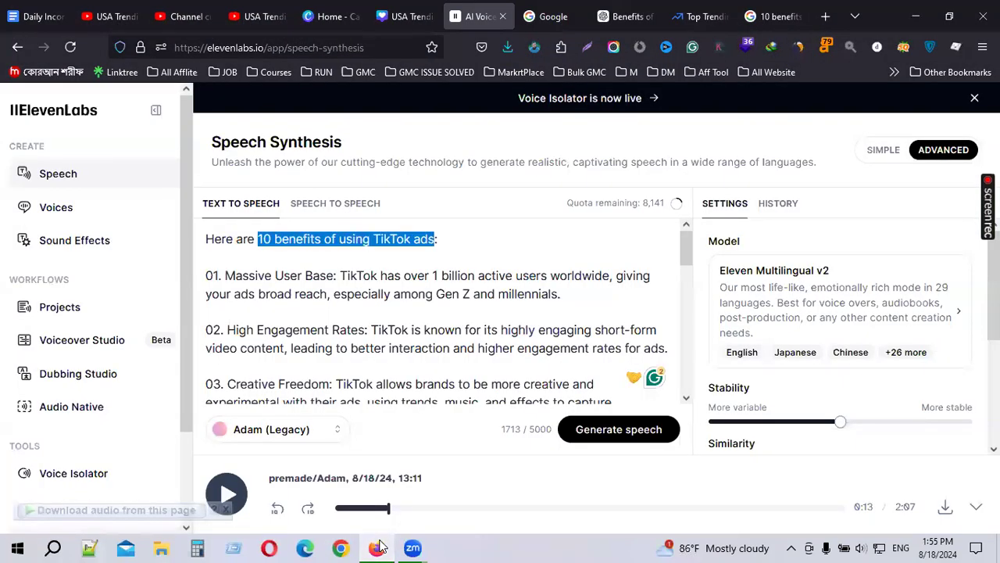
pyautogui.click(380, 547)
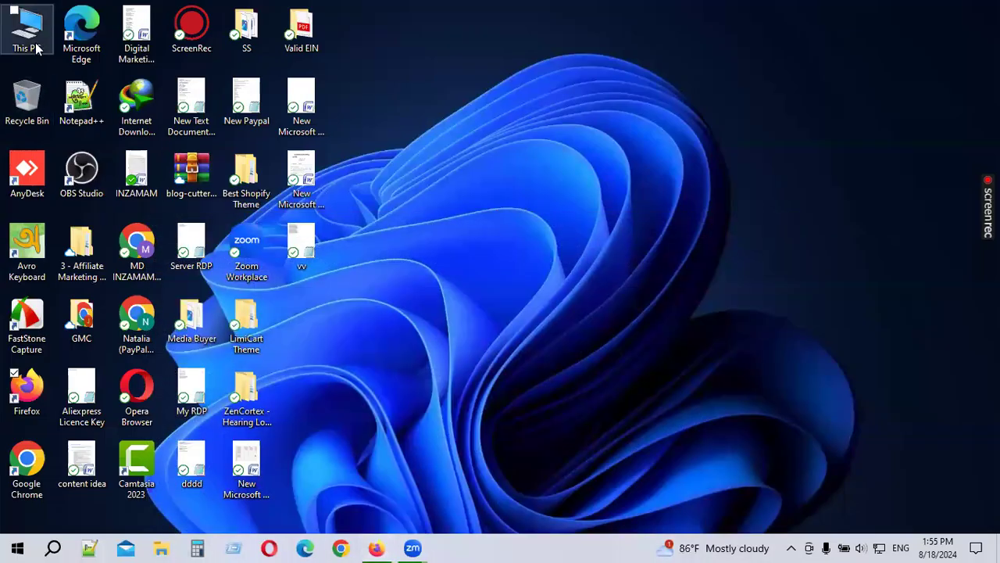
pyautogui.doubleClick(26, 31)
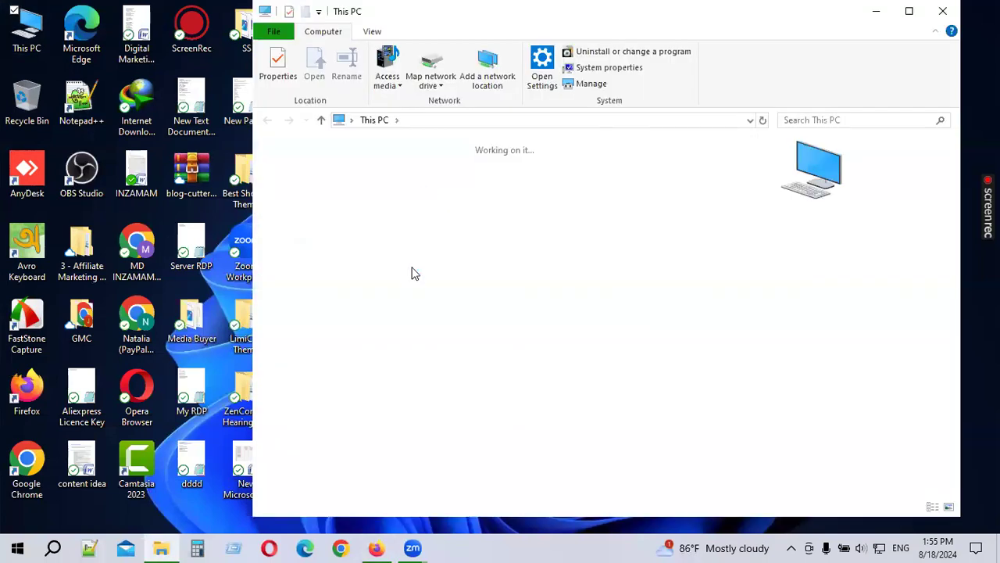
pyautogui.doubleClick(563, 231)
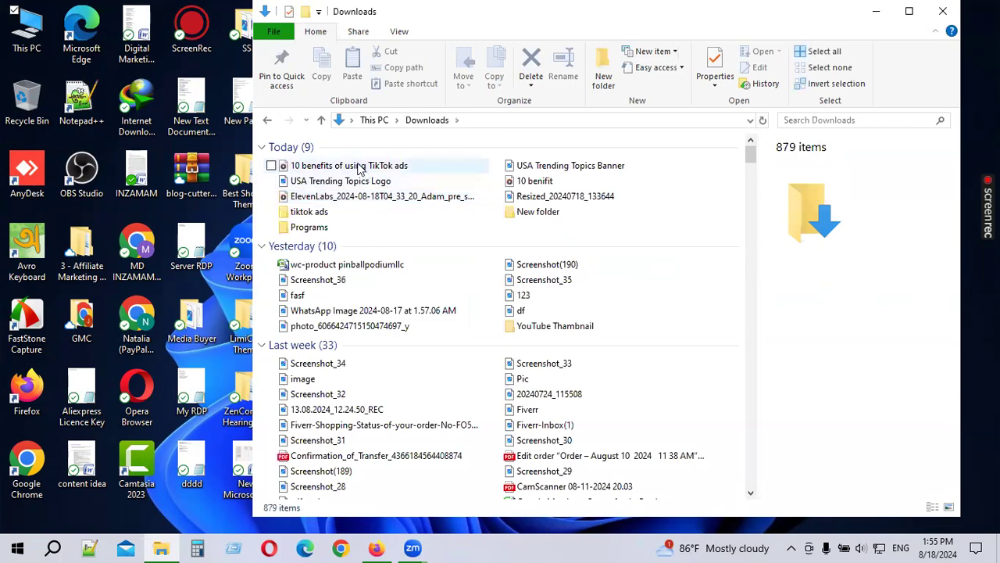
pyautogui.click(359, 166)
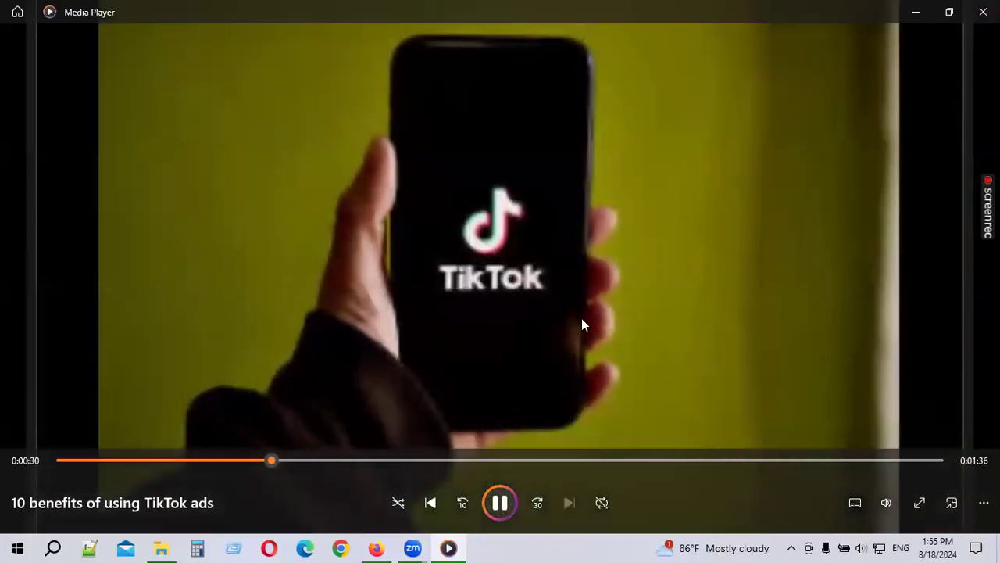
# Scrub through the exported video between 0:30 and 2:00 to review it, then close Media Player.
pyautogui.click(617, 460)
pyautogui.click(779, 460)
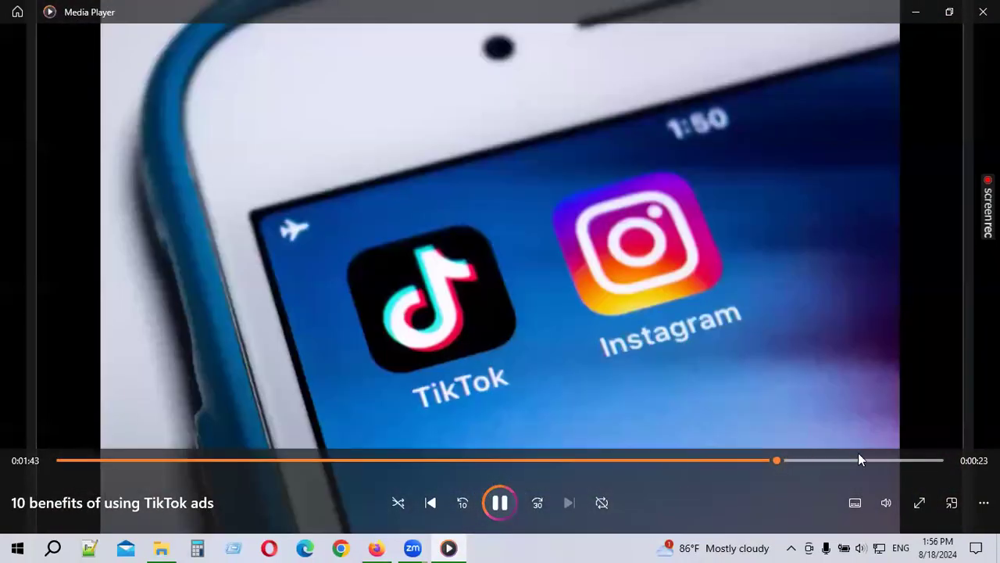
pyautogui.click(858, 460)
pyautogui.click(556, 460)
pyautogui.click(419, 460)
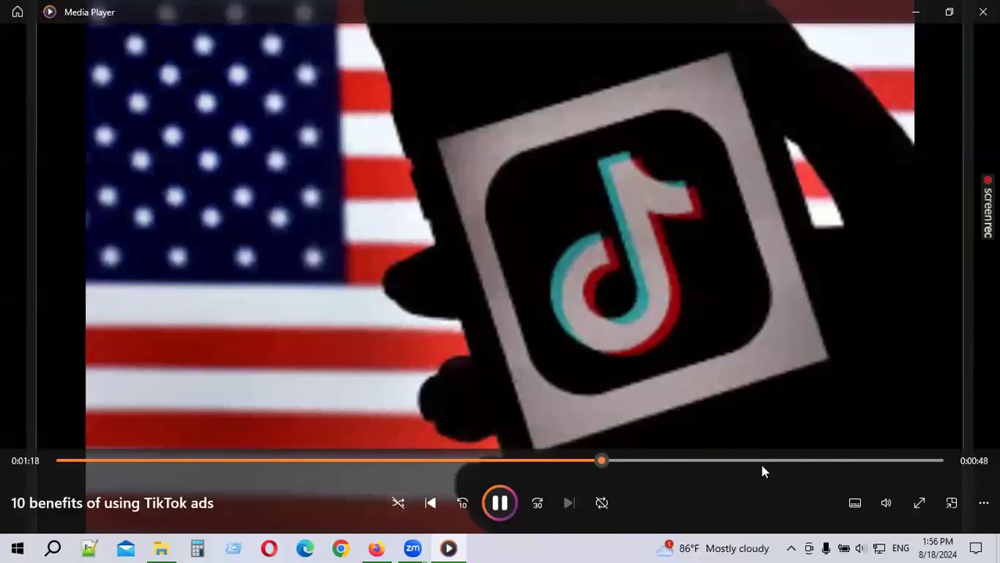
pyautogui.click(797, 460)
pyautogui.click(896, 460)
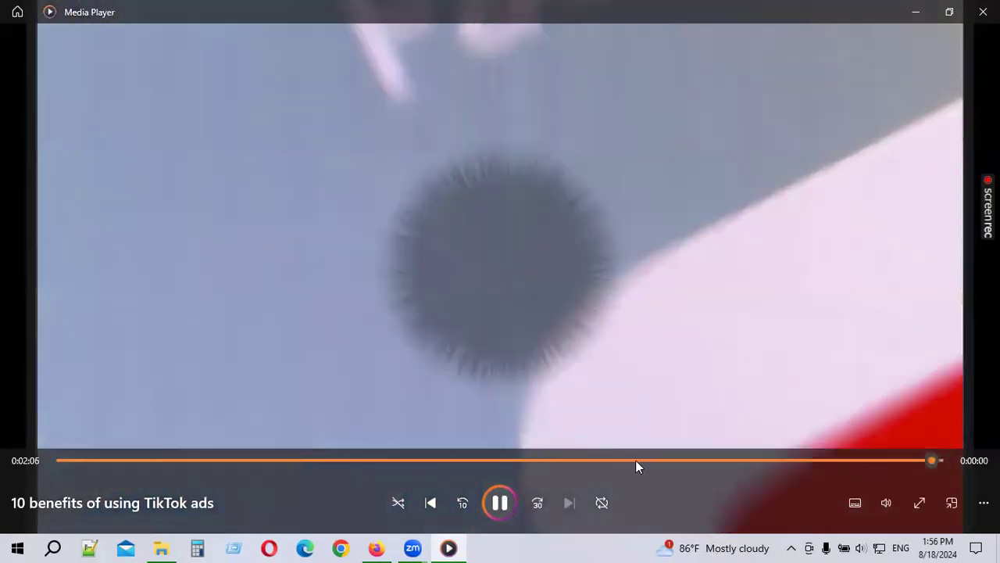
pyautogui.click(627, 460)
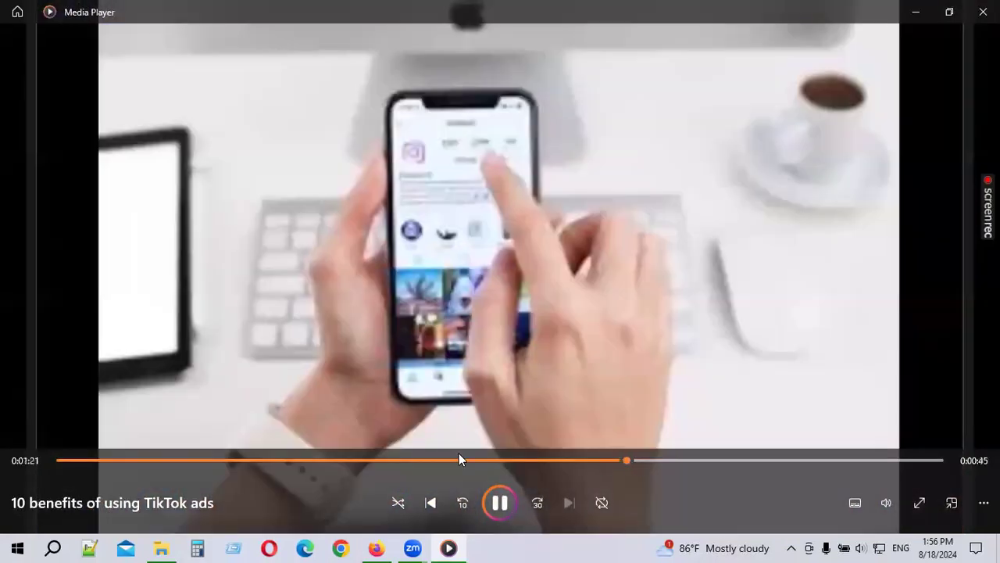
pyautogui.click(459, 457)
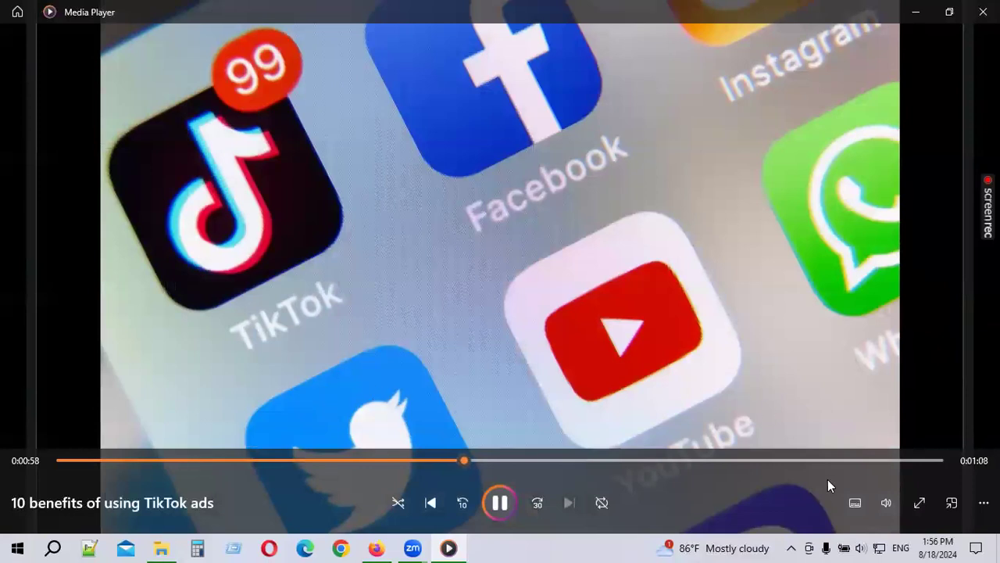
pyautogui.click(824, 461)
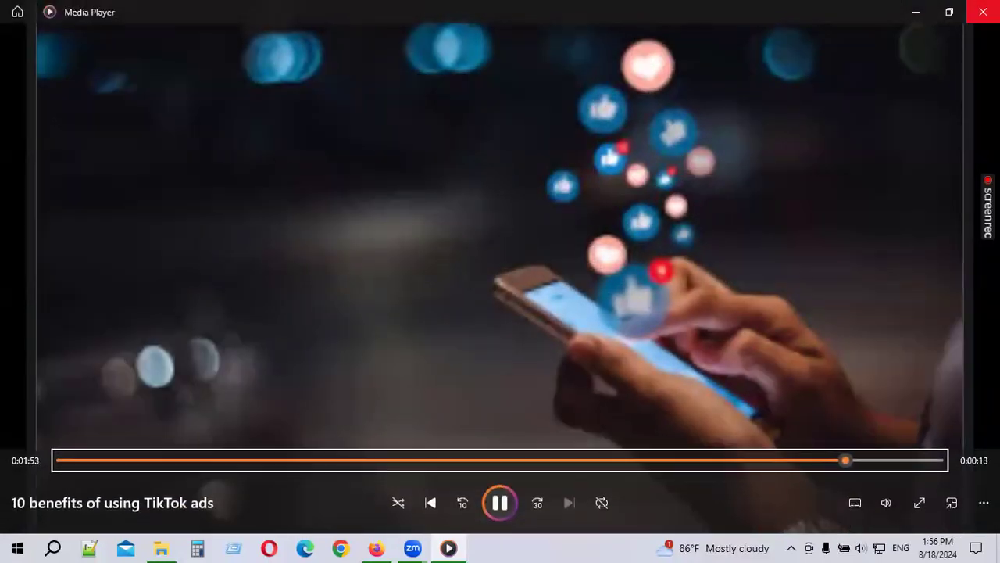
pyautogui.click(984, 12)
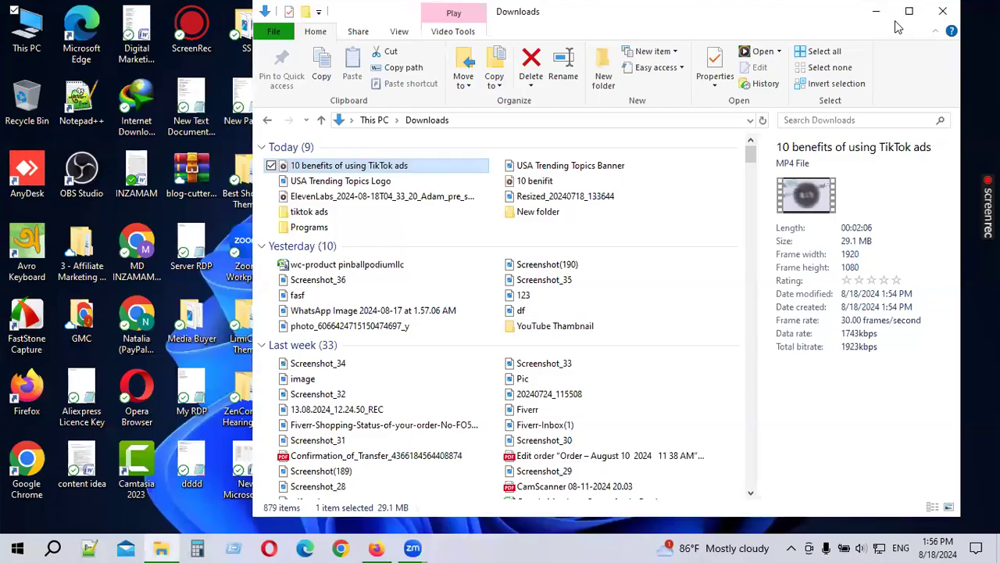
# Minimize the Downloads window and refresh the desktop.
pyautogui.click(876, 12)
pyautogui.rightClick(628, 55)
pyautogui.click(675, 97)
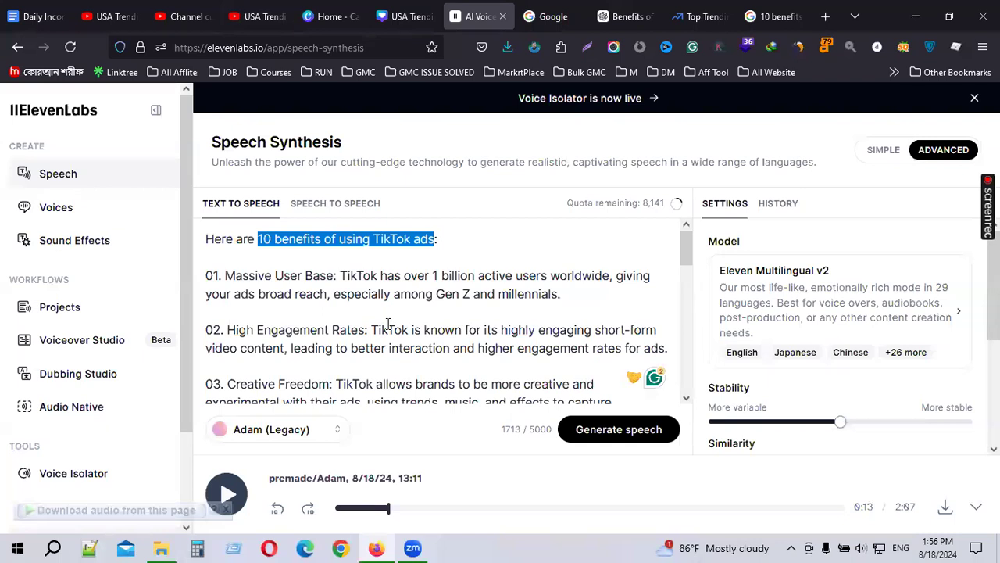
# From the USA Trending Topics channel, start a new video upload via Create, dismissing the welcome message.
pyautogui.click(186, 15)
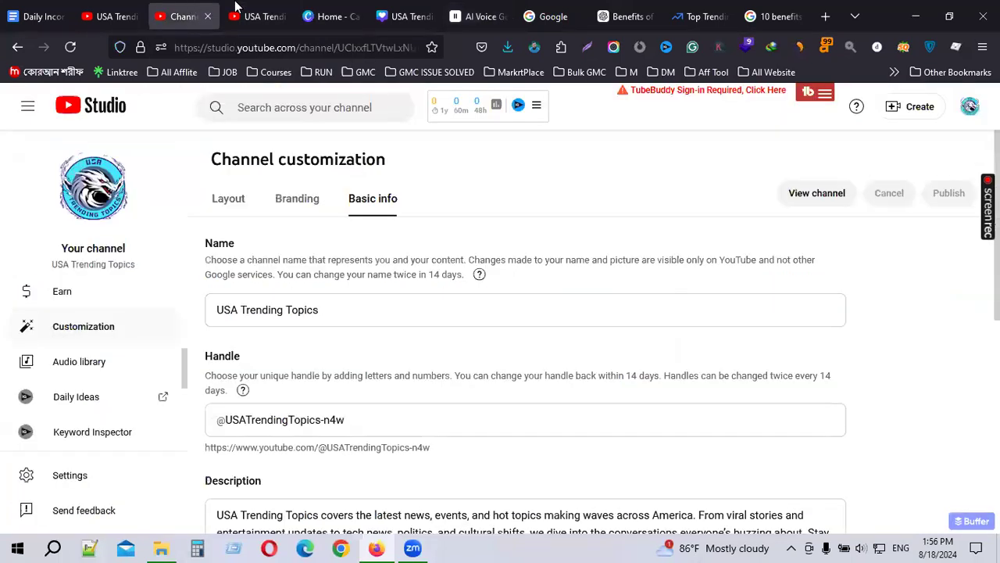
pyautogui.click(256, 11)
pyautogui.click(685, 173)
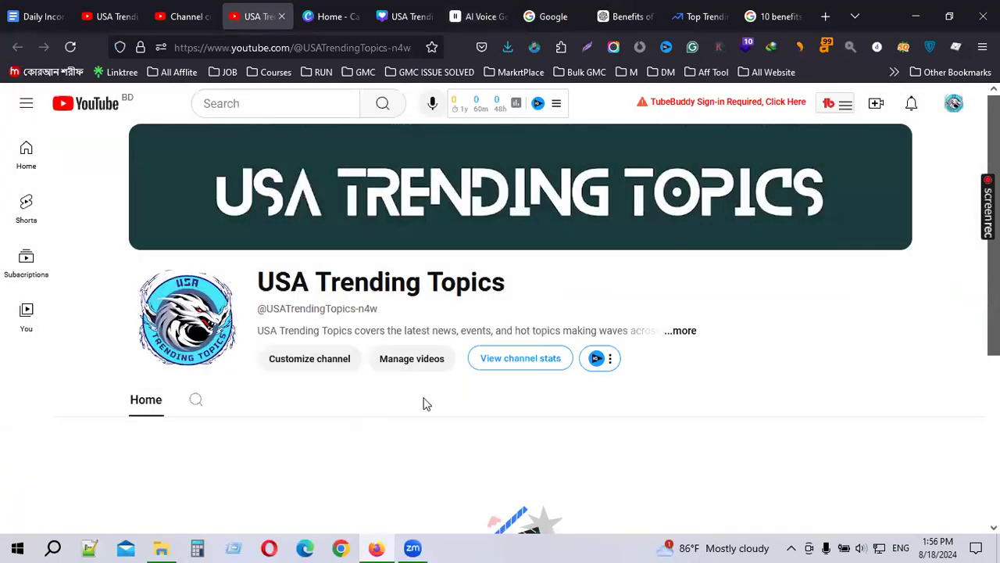
pyautogui.scroll(-3, 234, 404)
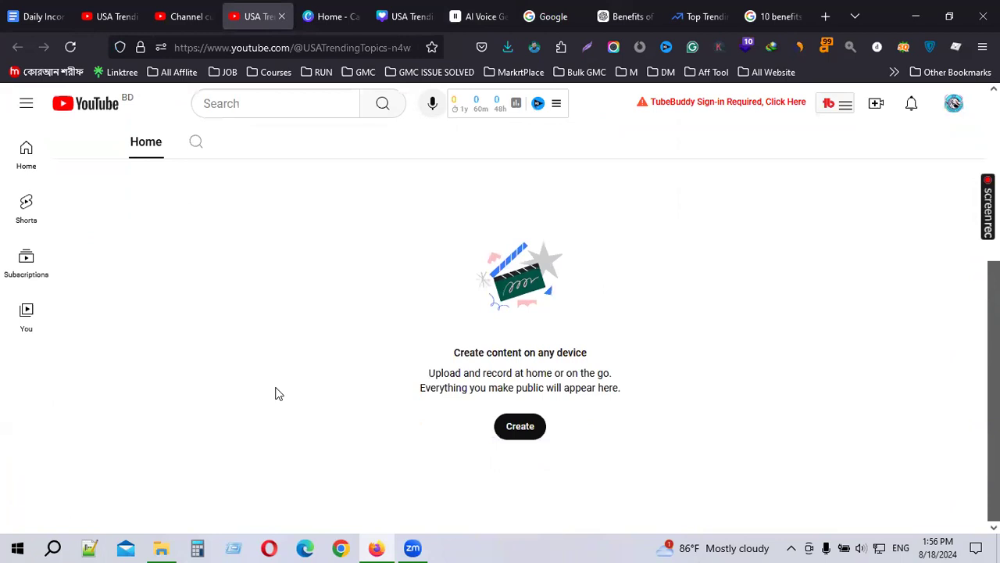
pyautogui.scroll(3, 384, 390)
pyautogui.scroll(-3, 136, 368)
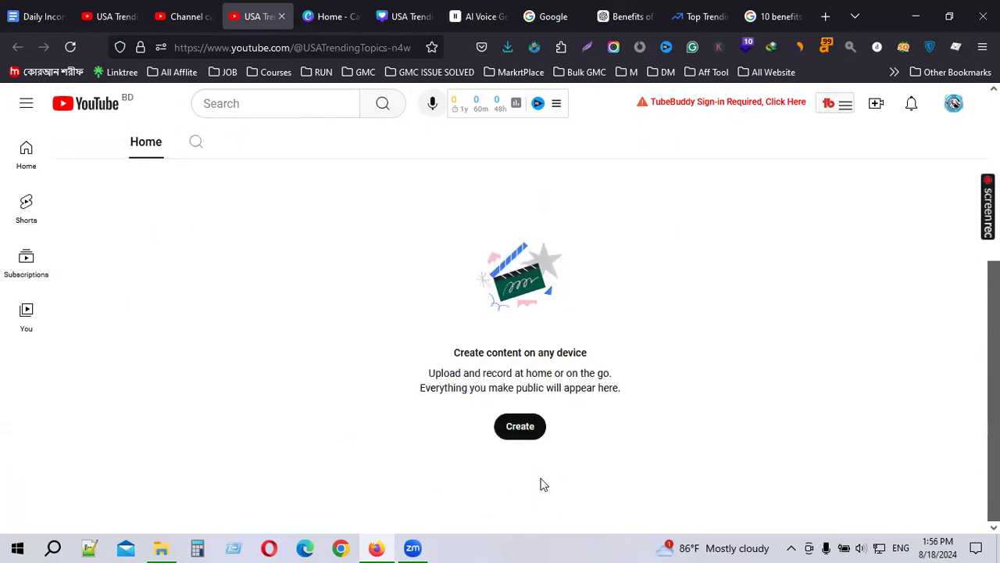
pyautogui.click(527, 430)
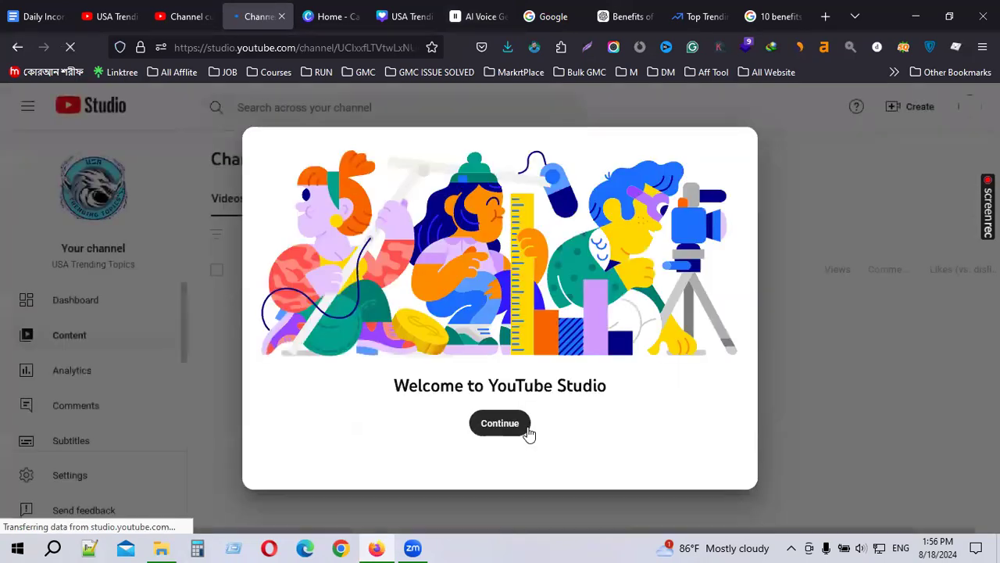
pyautogui.click(499, 424)
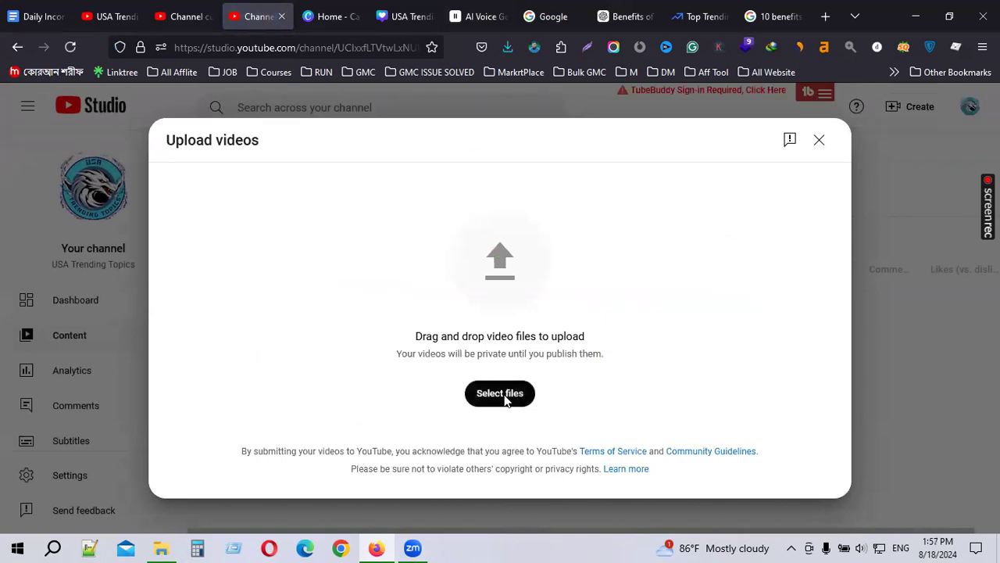
# Upload '10 benefits of using TikTok ads' from Downloads as the video file.
pyautogui.click(502, 395)
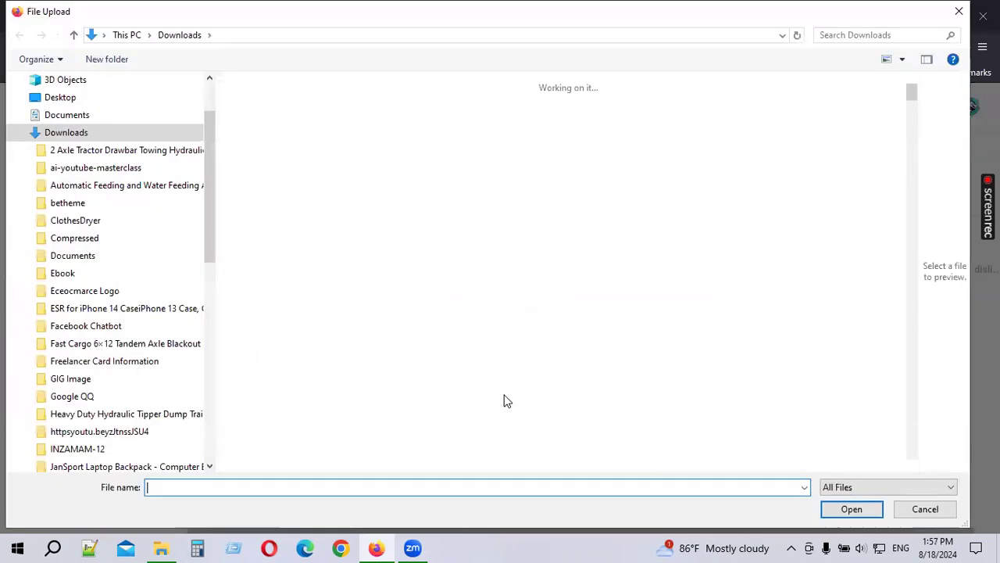
pyautogui.click(283, 153)
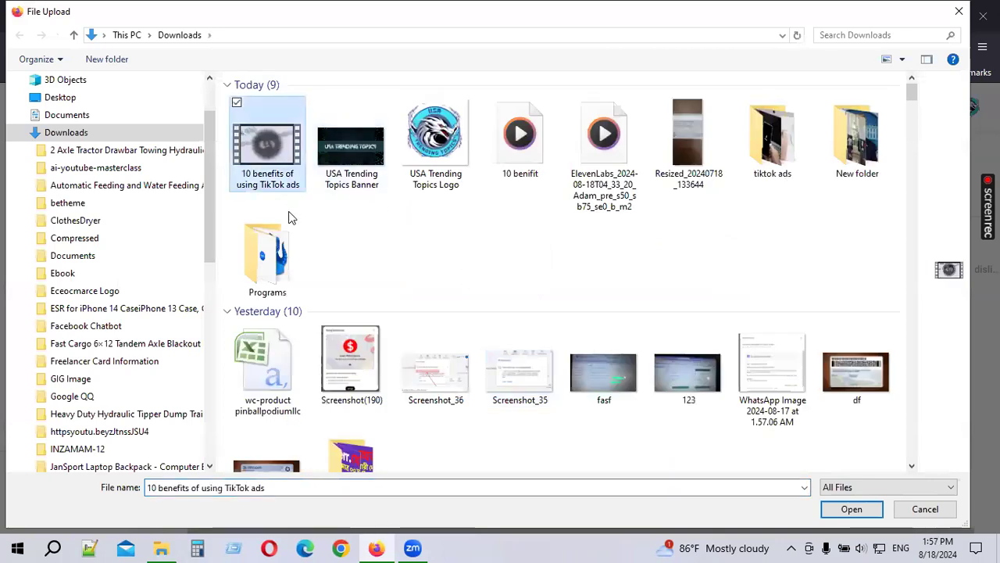
pyautogui.click(842, 515)
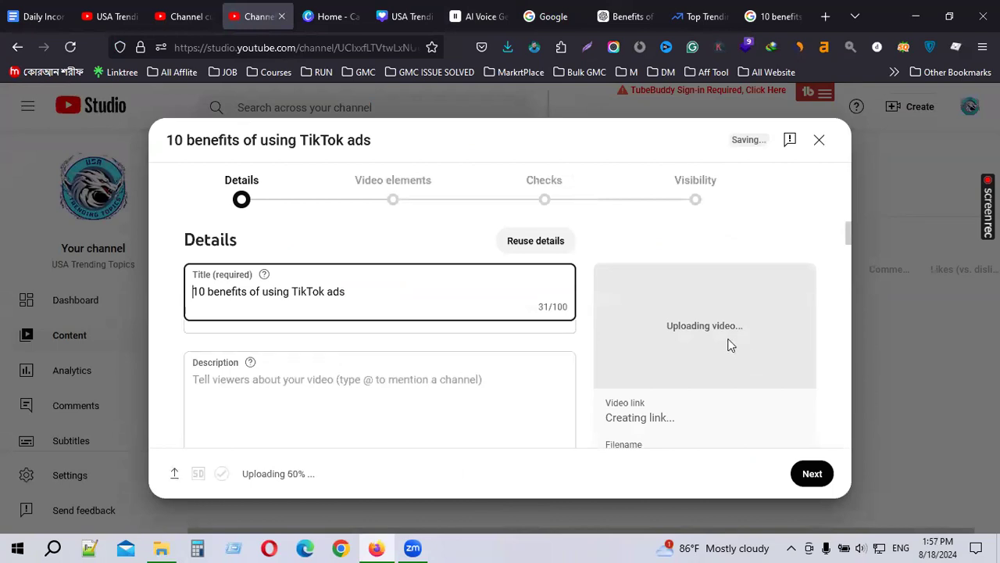
# Review the auto-filled title and empty description, then return to the 'Benefits of TikTok Ads' ChatGPT chat.
pyautogui.moveTo(755, 336); pyautogui.dragTo(634, 329)
pyautogui.click(461, 291)
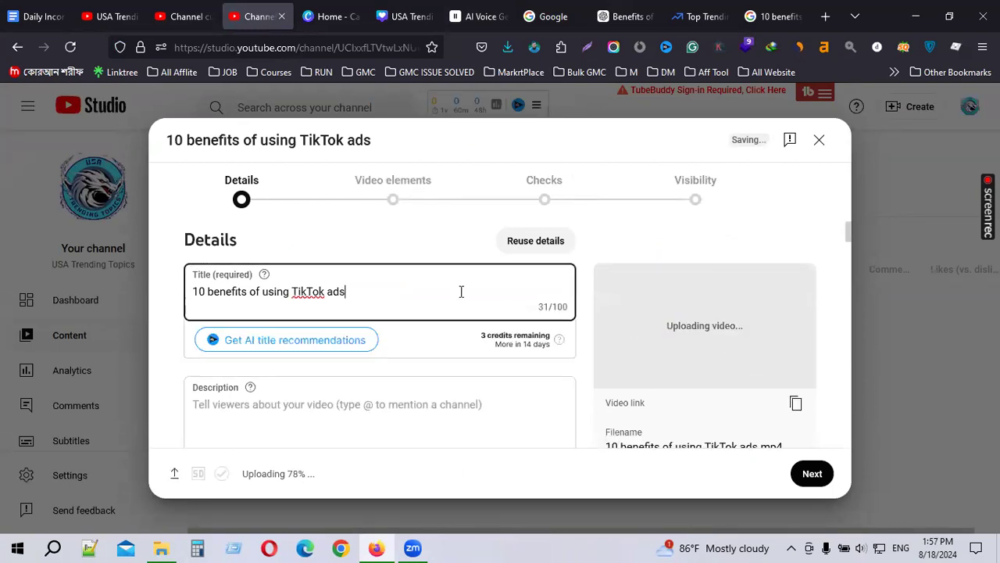
pyautogui.scroll(-3, 461, 292)
pyautogui.scroll(3, 461, 292)
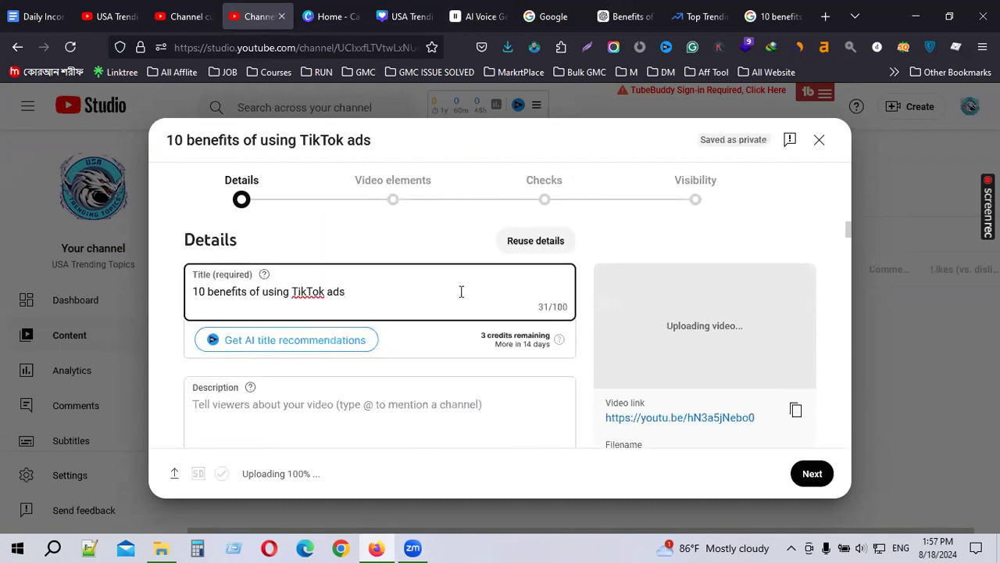
pyautogui.scroll(-5, 425, 309)
pyautogui.scroll(3, 402, 364)
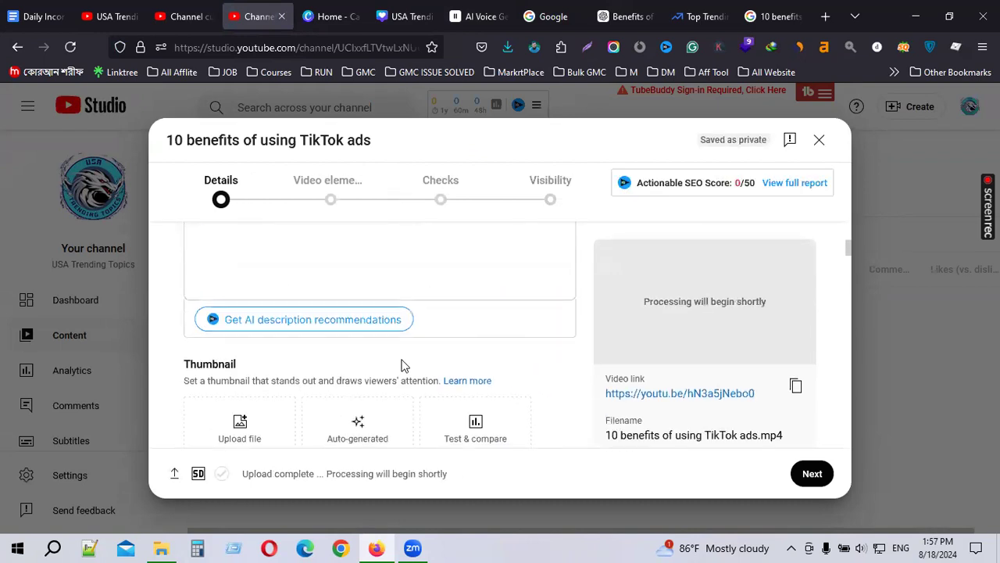
pyautogui.scroll(-3, 295, 396)
pyautogui.scroll(5, 336, 349)
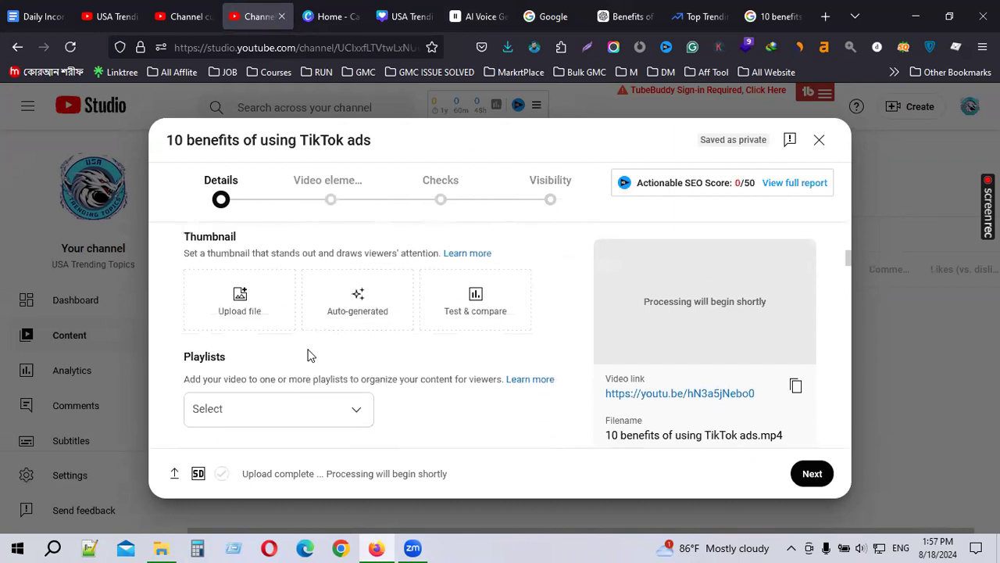
pyautogui.click(326, 335)
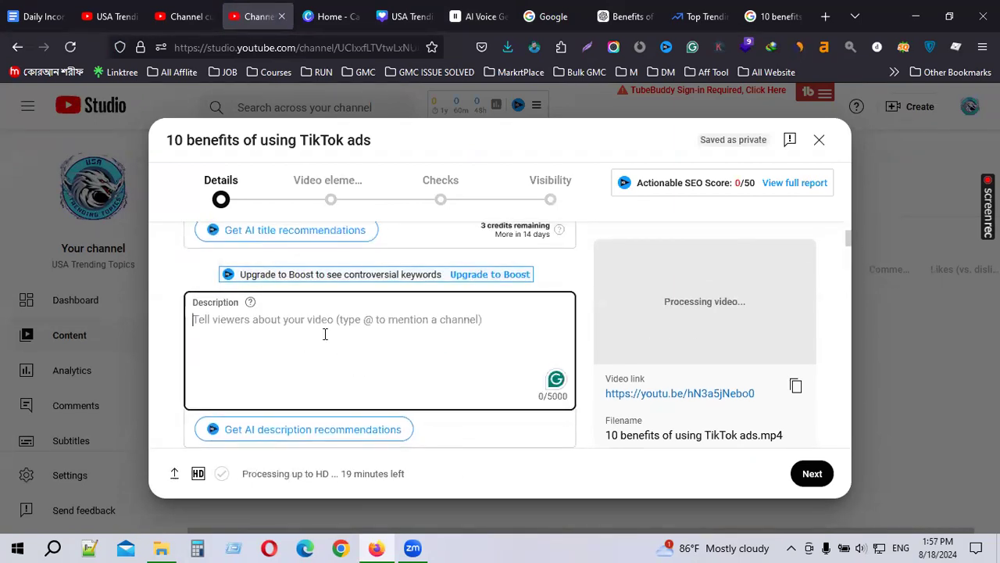
pyautogui.scroll(2, 364, 349)
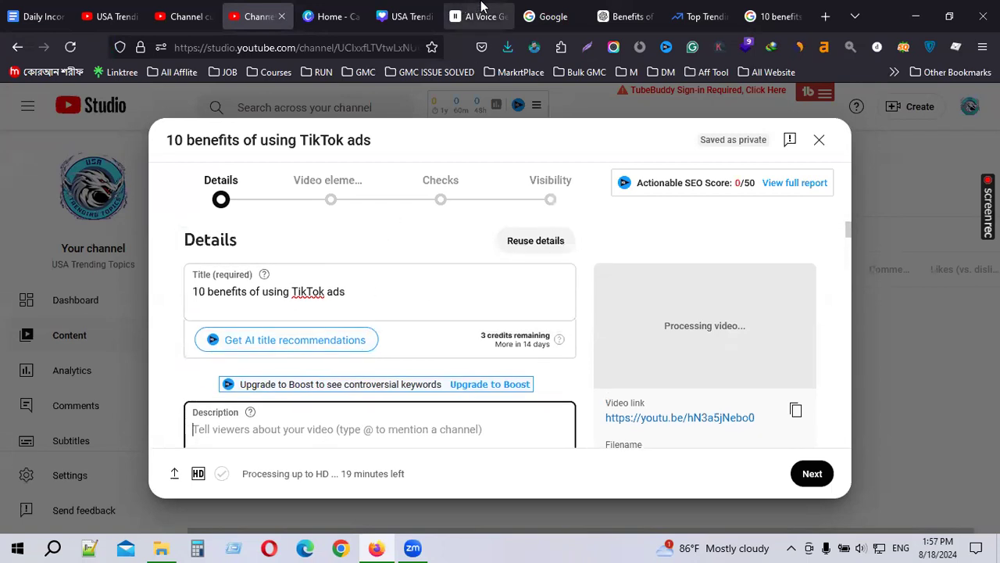
pyautogui.click(644, 8)
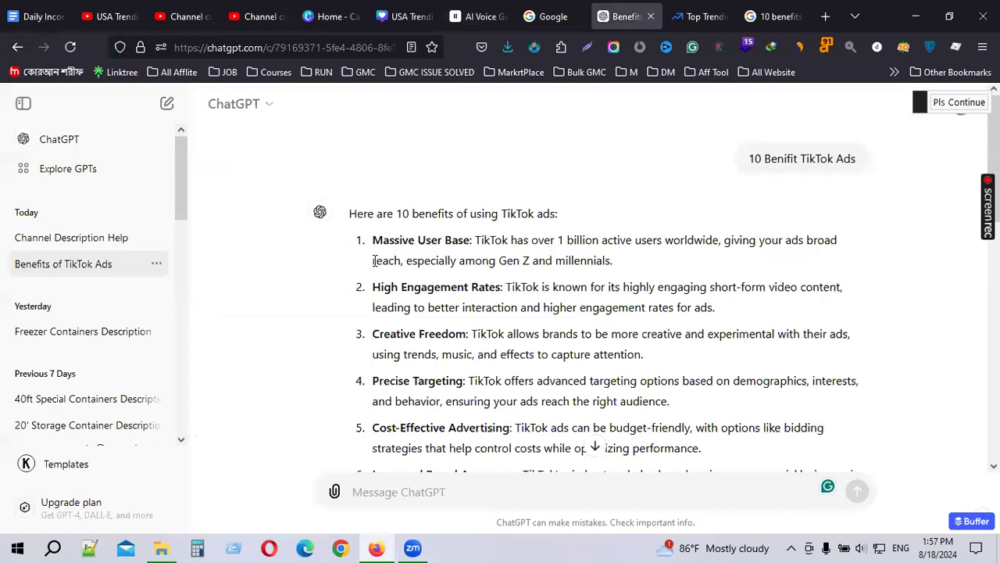
# Type the request 'Need Youtube Video Description with Title tag, #tag' into ChatGPT's message box.
pyautogui.scroll(-15, 563, 298)
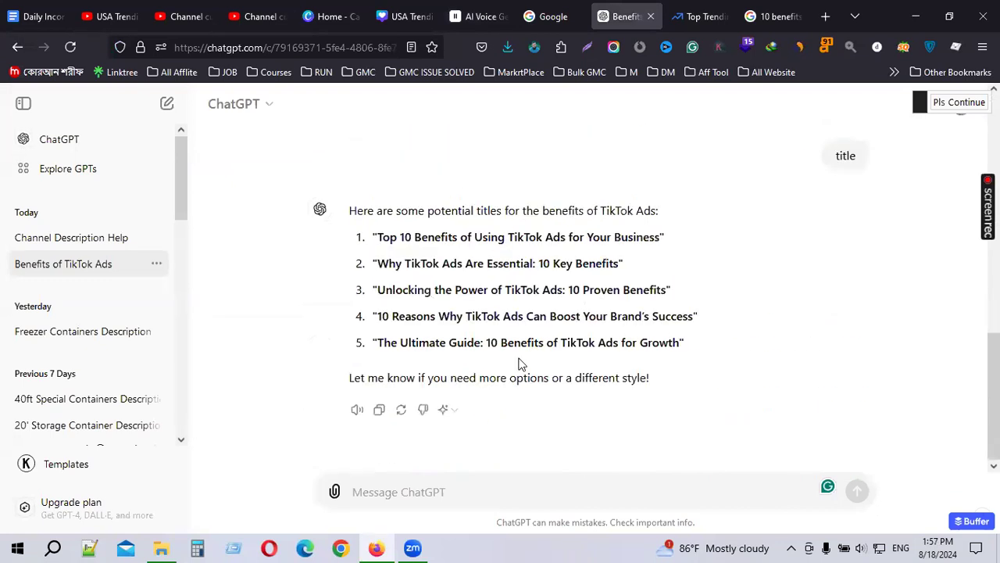
pyautogui.scroll(5, 522, 364)
pyautogui.moveTo(750, 131); pyautogui.dragTo(883, 141)
pyautogui.hotkey('ctrl', 'c')
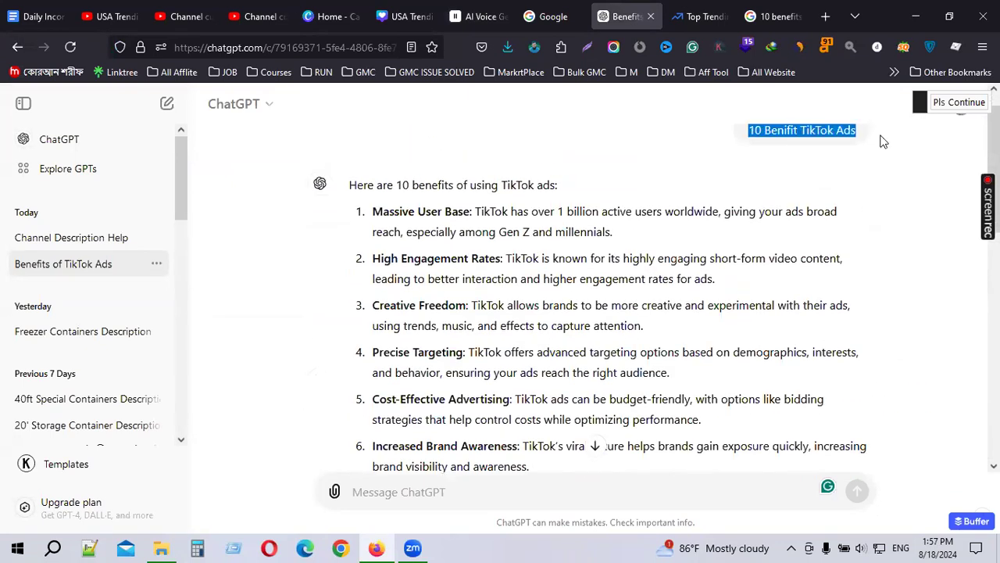
pyautogui.scroll(-5, 547, 274)
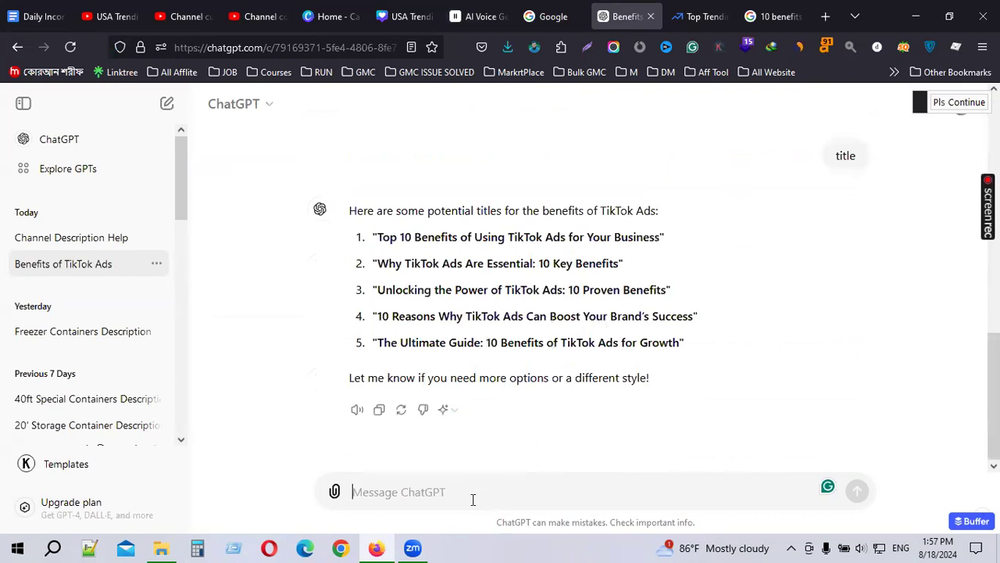
pyautogui.write('I')
pyautogui.press('BackSpace')
pyautogui.write('IK n')
pyautogui.press('BackSpace')
pyautogui.write('Need')
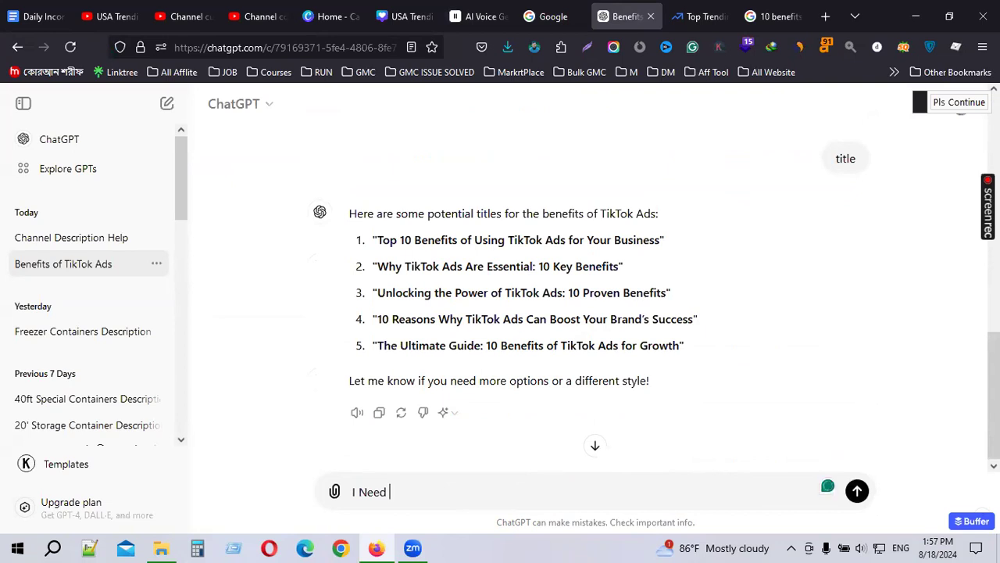
pyautogui.write(' Youtube Video Descripo')
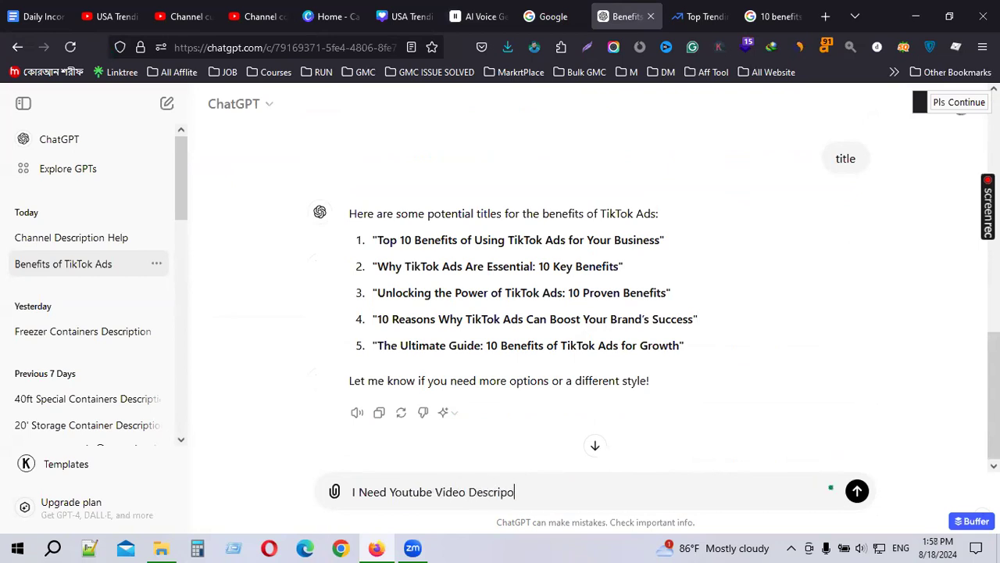
pyautogui.press('BackSpace')
pyautogui.write('tion with Title tag, #tag')
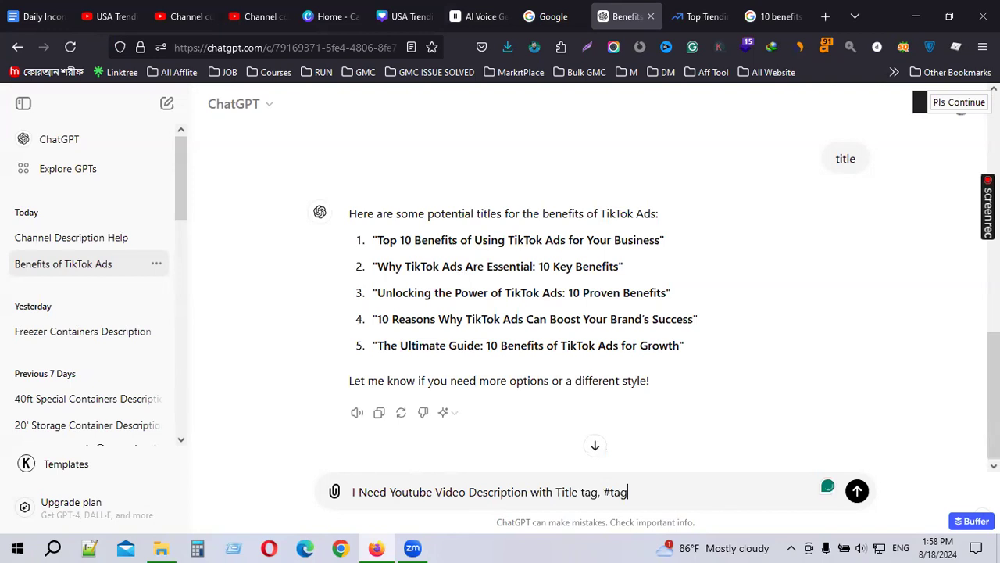
pyautogui.write('"')
# Paste the topic '10 Benifit TikTok Ads', correct it to 'Benefit', and send the request.
pyautogui.hotkey('ctrl', 'v')
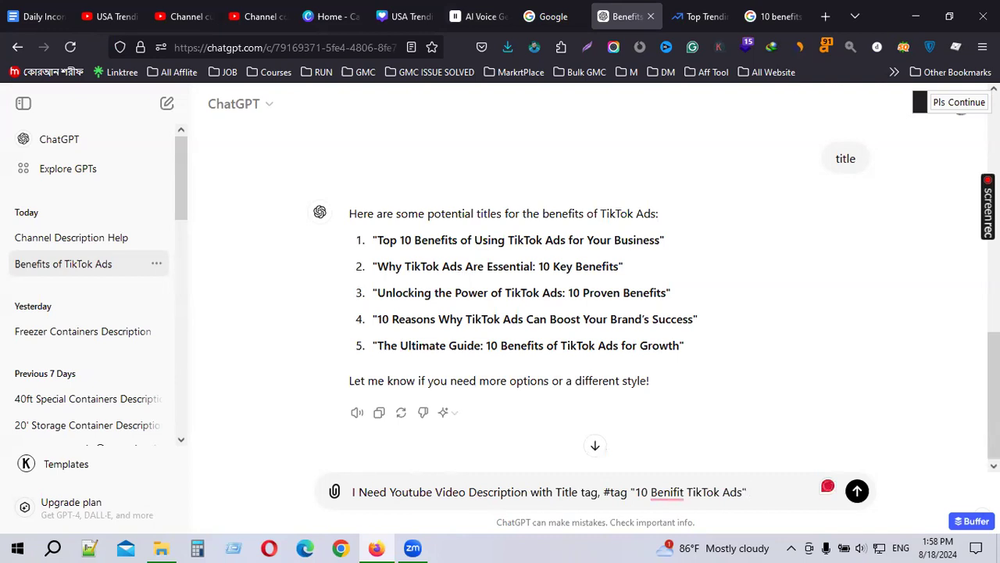
pyautogui.moveTo(668, 493)
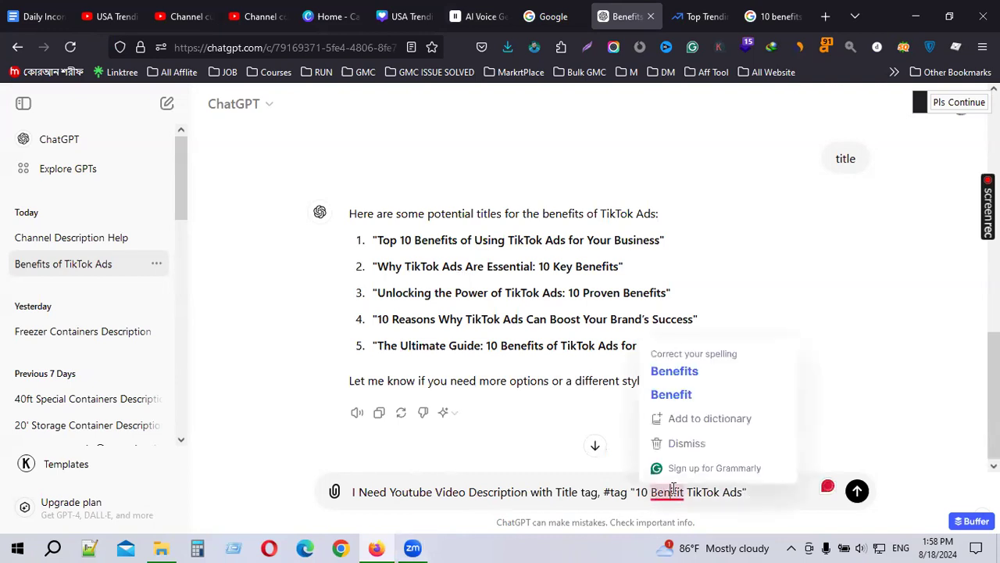
pyautogui.click(691, 396)
pyautogui.click(752, 490)
pyautogui.press('Return')
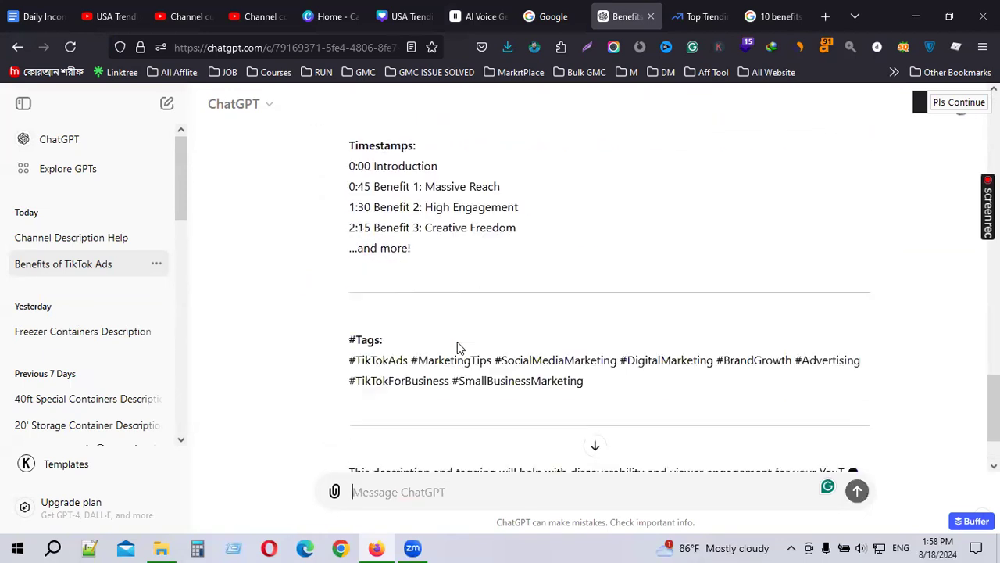
# Select and copy the full suggested title line from ChatGPT's reply.
pyautogui.scroll(8, 498, 351)
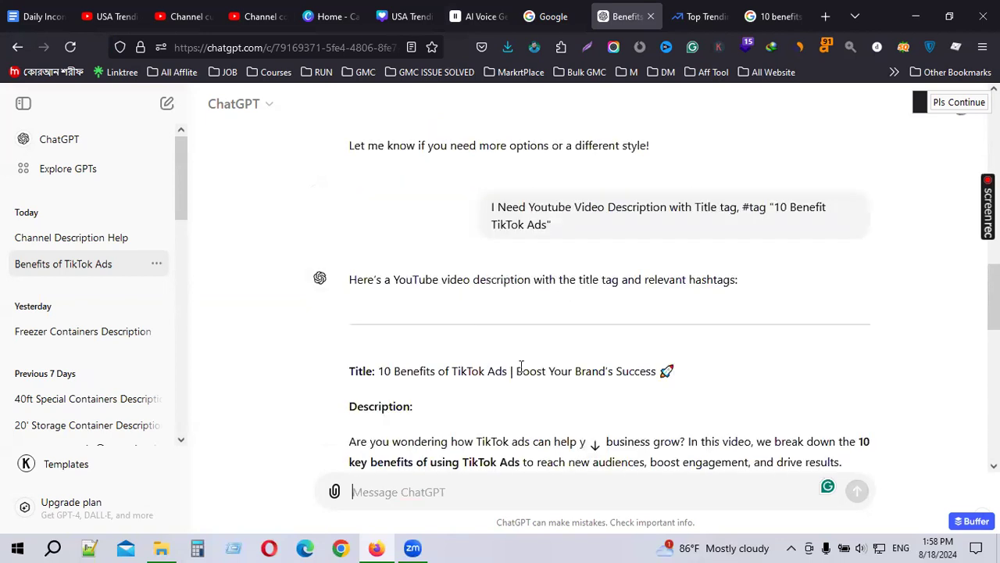
pyautogui.scroll(-4, 519, 383)
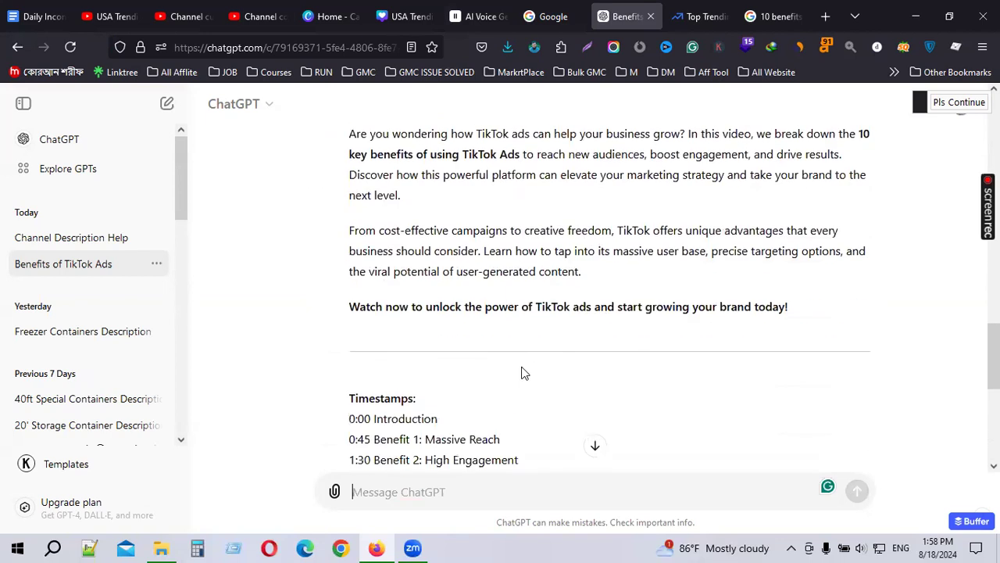
pyautogui.scroll(3, 523, 372)
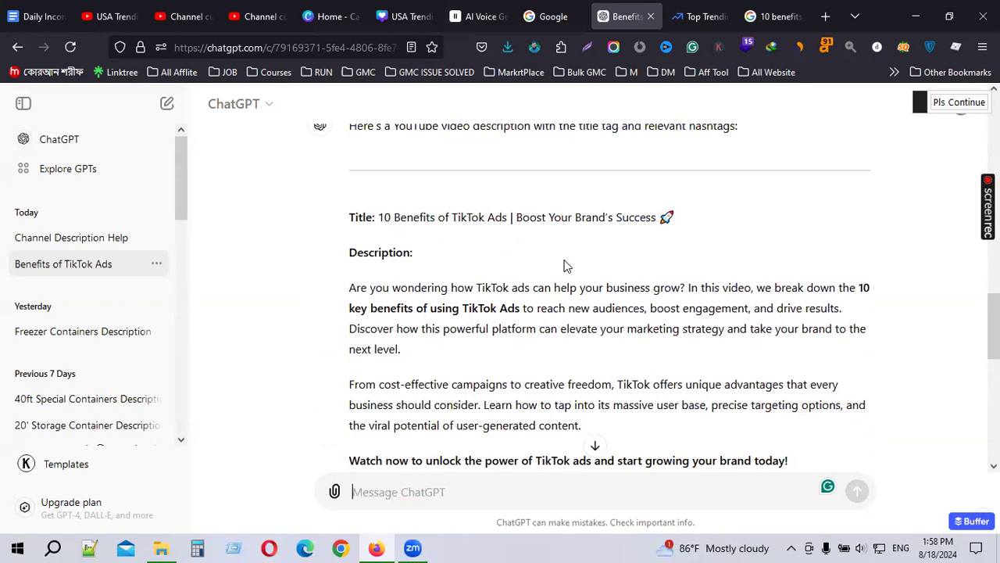
pyautogui.doubleClick(669, 217)
pyautogui.moveTo(704, 218); pyautogui.dragTo(383, 217)
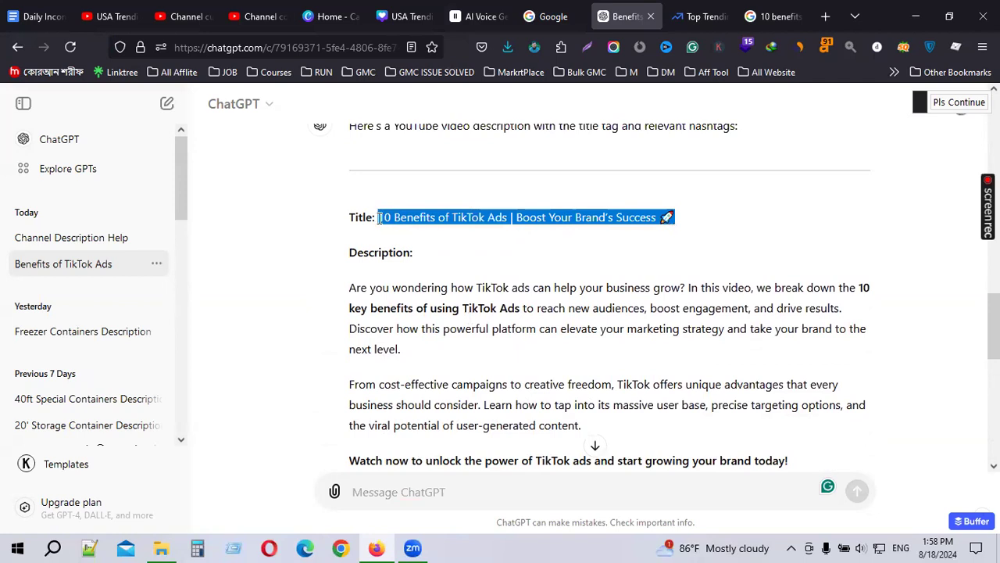
pyautogui.click(436, 234)
pyautogui.moveTo(696, 222); pyautogui.dragTo(380, 226)
pyautogui.hotkey('ctrl', 'c')
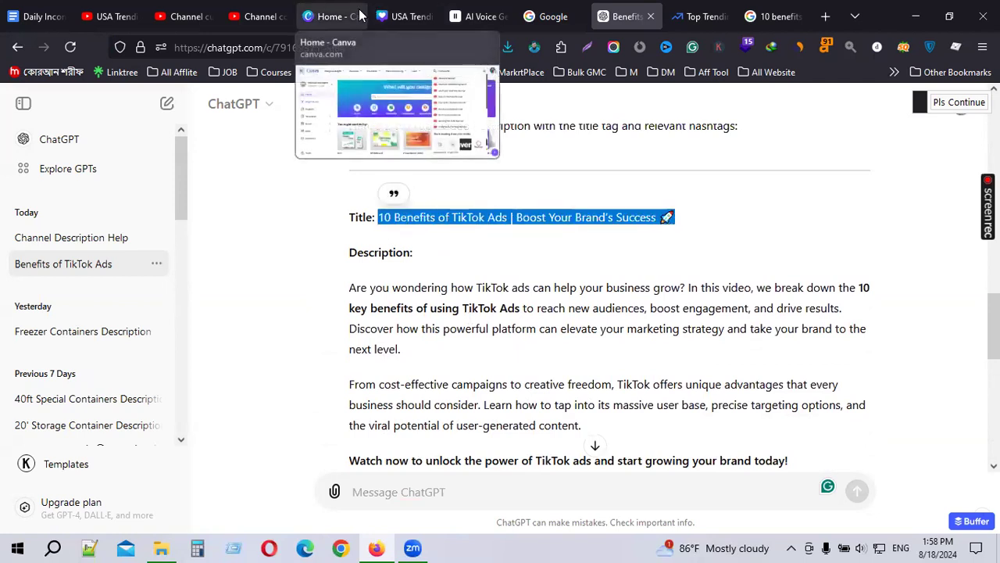
pyautogui.click(183, 11)
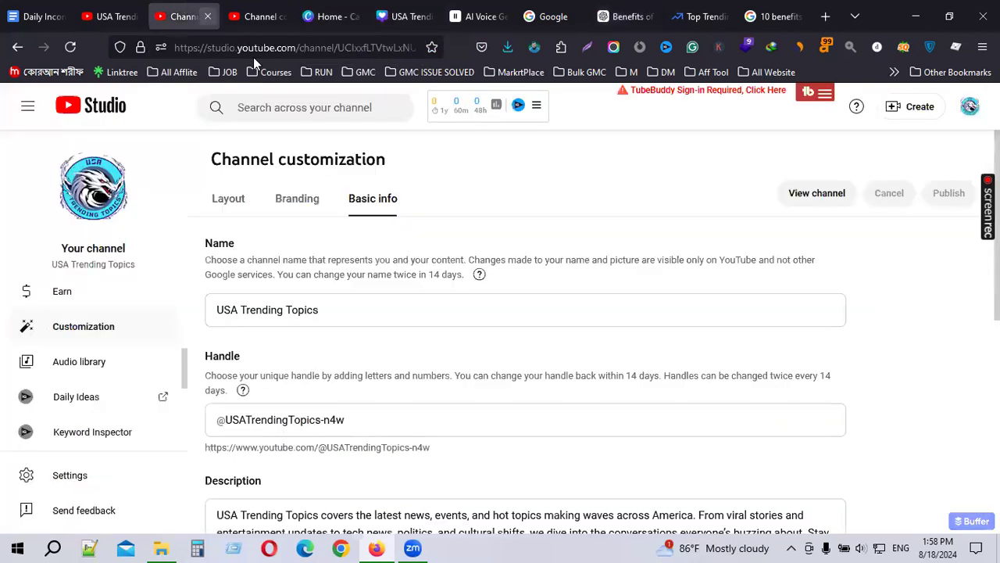
# Replace the video title with '10 Benefits of TikTok Ads | Boost Your Brand's Success 🚀'.
pyautogui.click(133, 11)
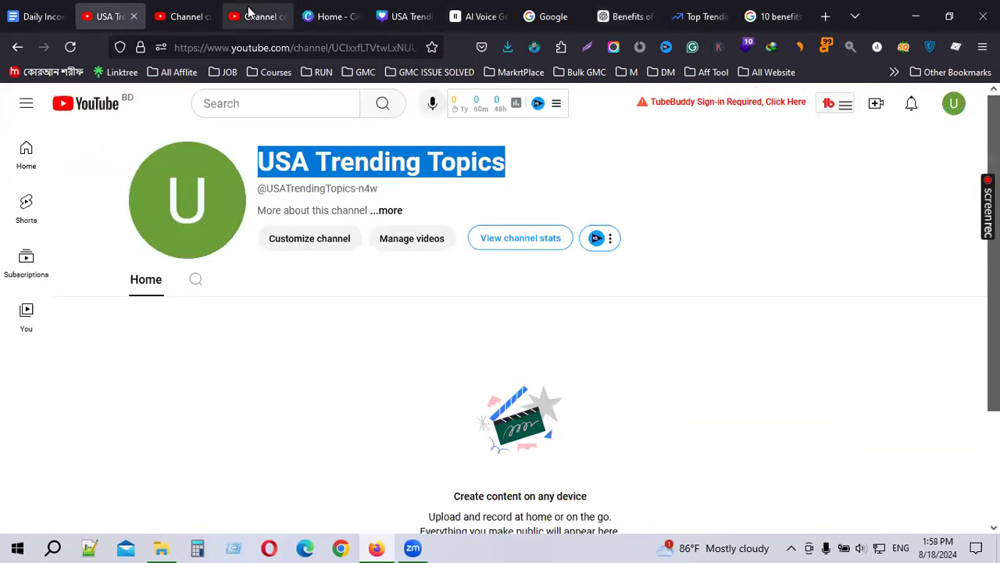
pyautogui.click(248, 10)
pyautogui.moveTo(379, 288); pyautogui.dragTo(47, 295)
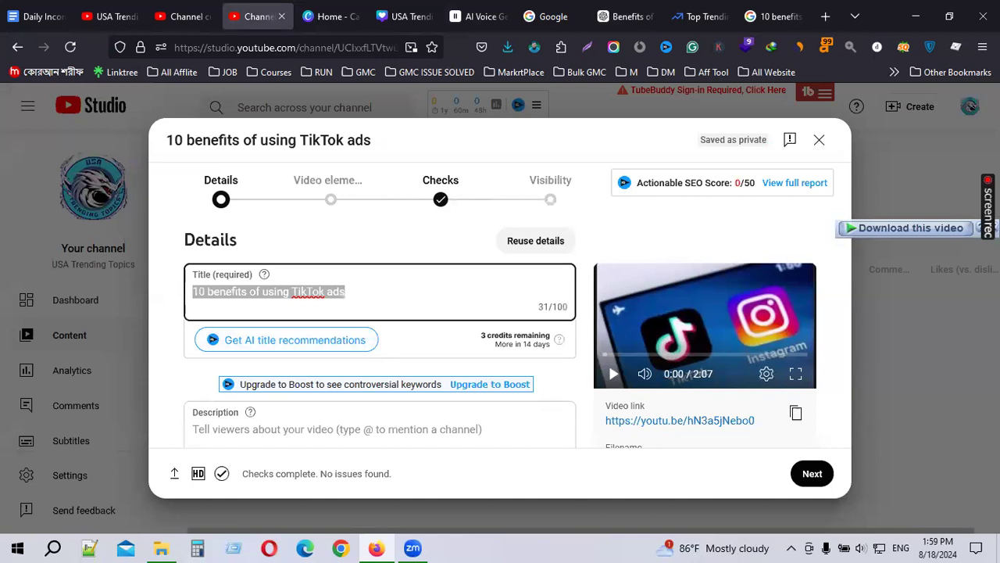
pyautogui.hotkey('ctrl', 'v')
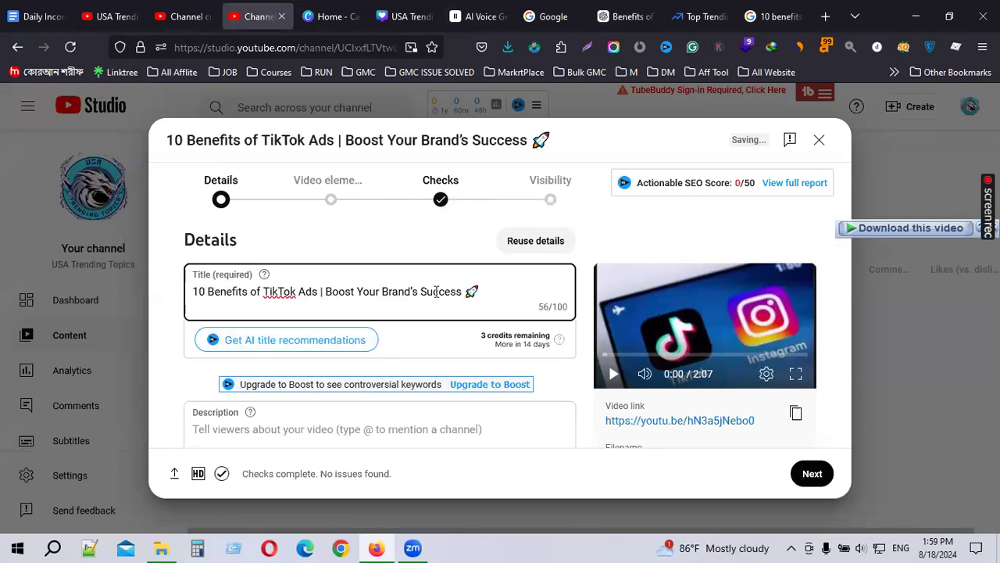
# Copy ChatGPT's description paragraphs and paste them into the video Description field.
pyautogui.scroll(-2, 273, 341)
pyautogui.click(272, 346)
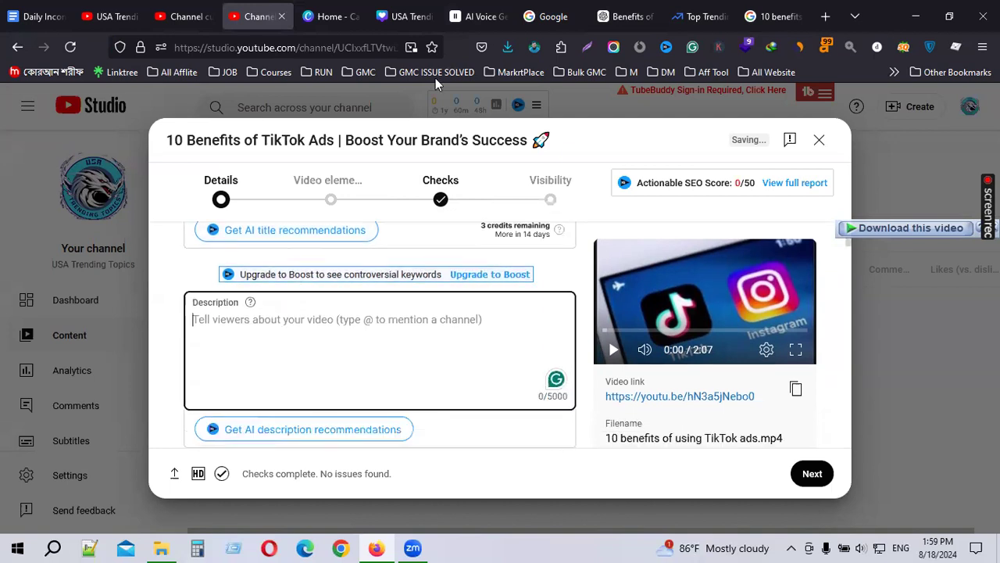
pyautogui.click(394, 6)
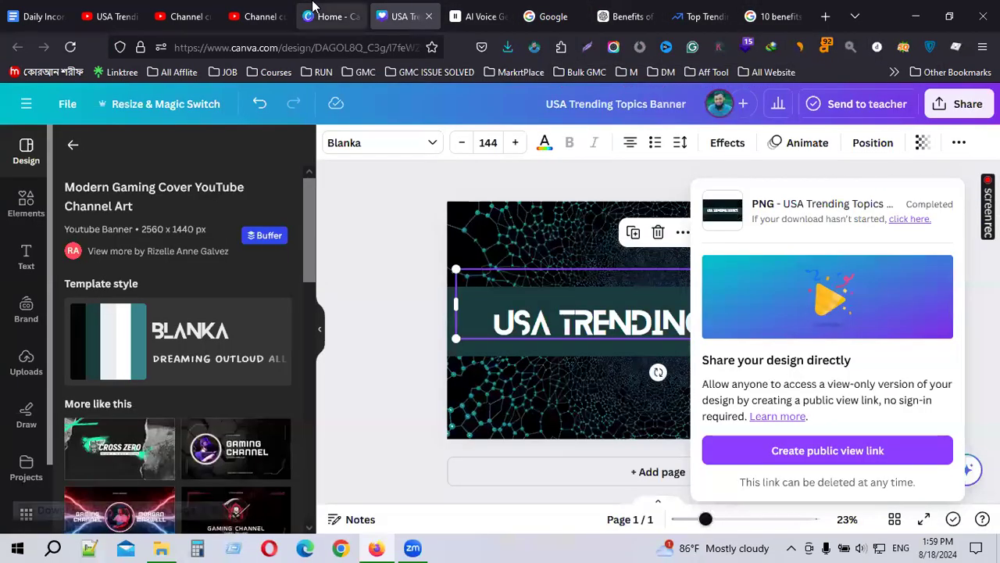
pyautogui.click(329, 11)
pyautogui.click(627, 8)
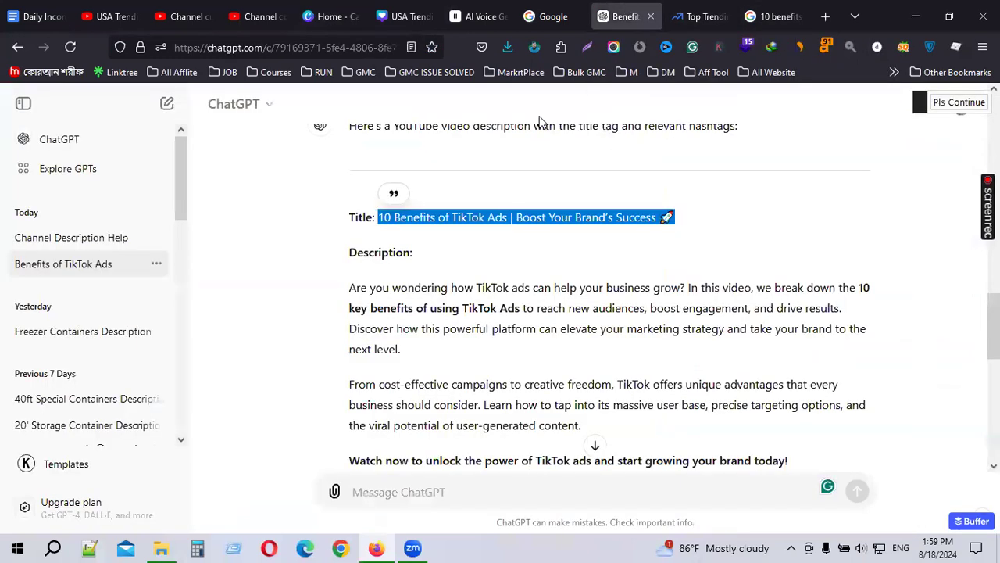
pyautogui.moveTo(353, 289); pyautogui.dragTo(471, 352)
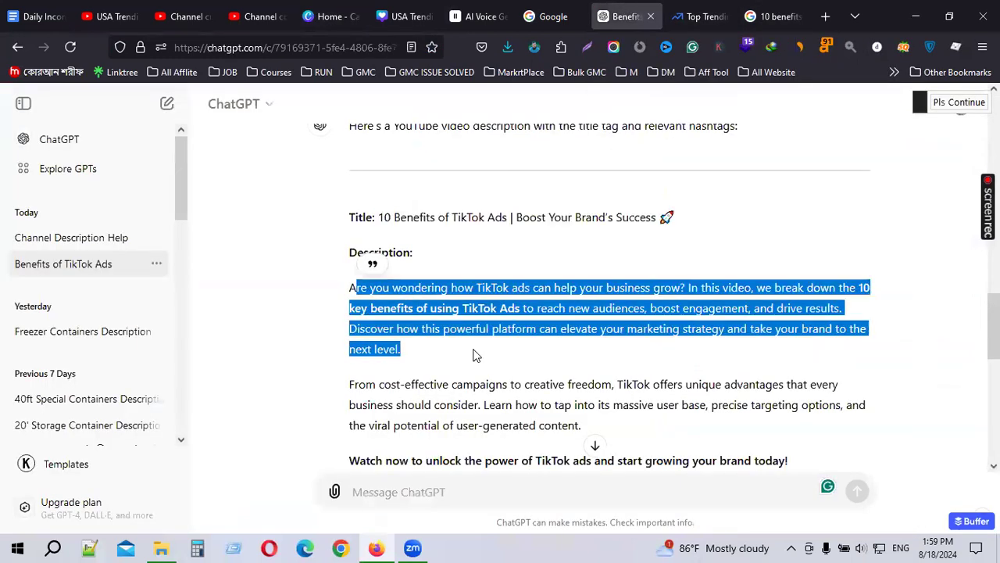
pyautogui.click(475, 352)
pyautogui.moveTo(349, 287); pyautogui.dragTo(828, 220)
pyautogui.hotkey('ctrl', 'c')
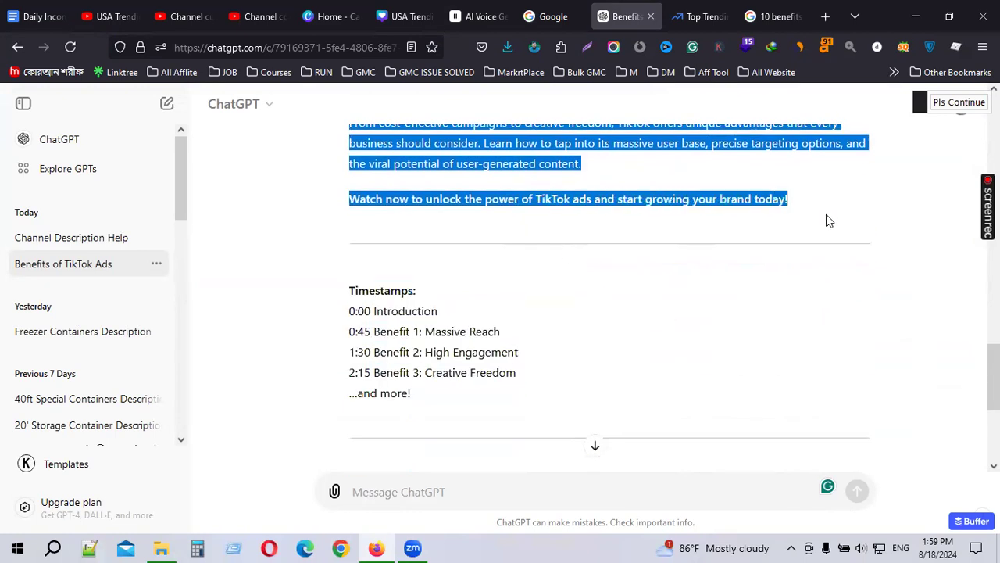
pyautogui.click(270, 9)
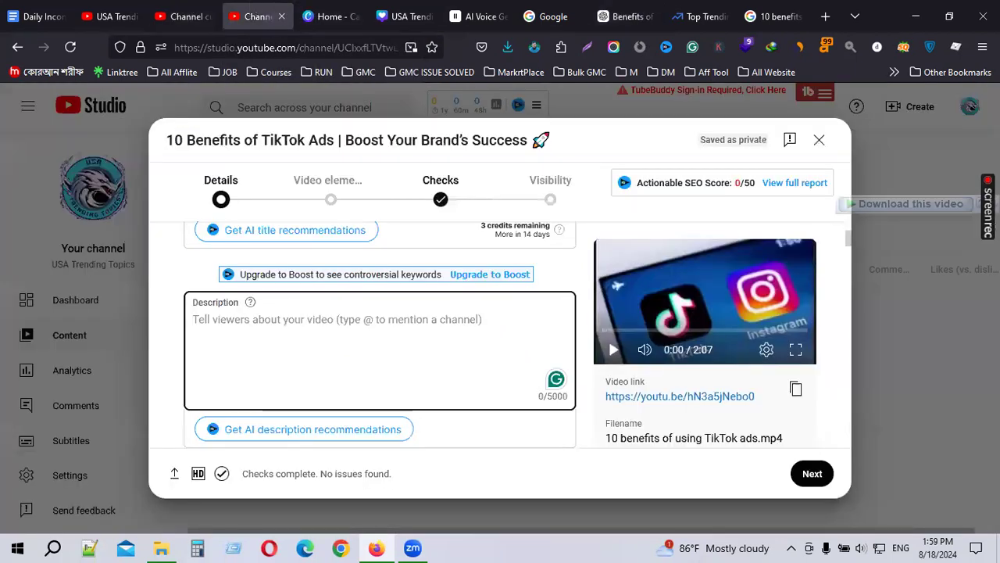
pyautogui.hotkey('ctrl', 'v')
# Copy the Tags hashtags from ChatGPT and paste them below the description.
pyautogui.scroll(-3, 380, 336)
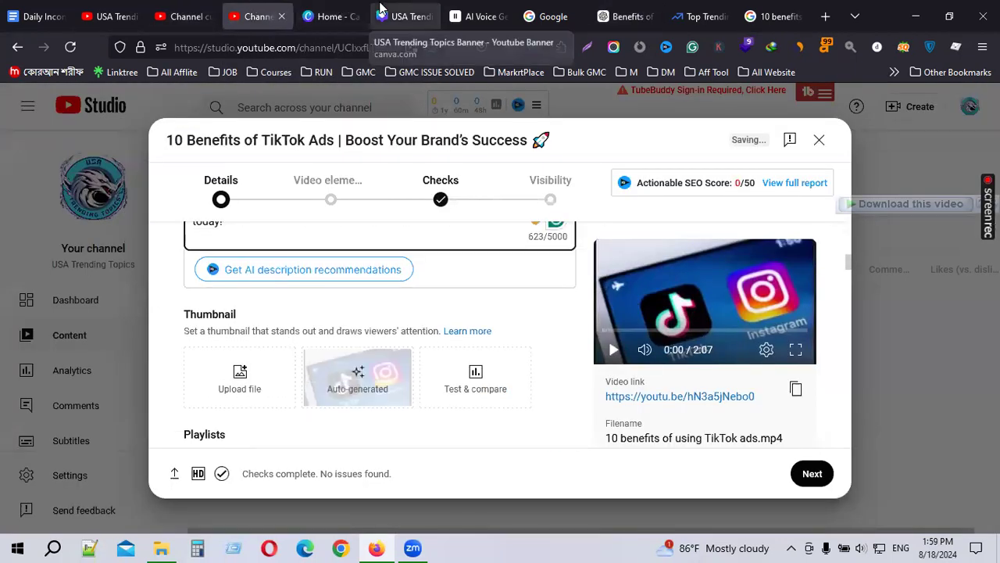
pyautogui.click(381, 9)
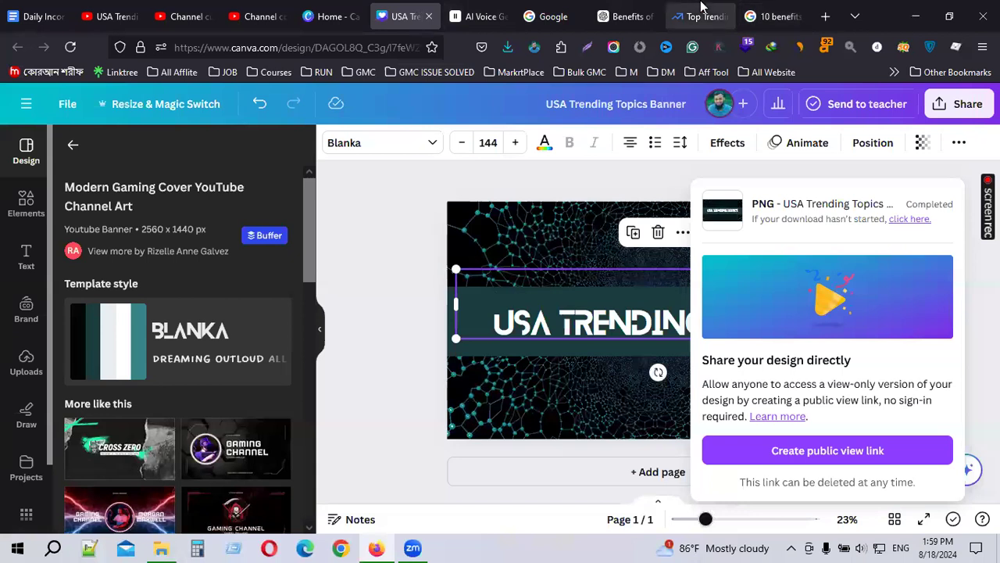
pyautogui.click(701, 10)
pyautogui.click(625, 11)
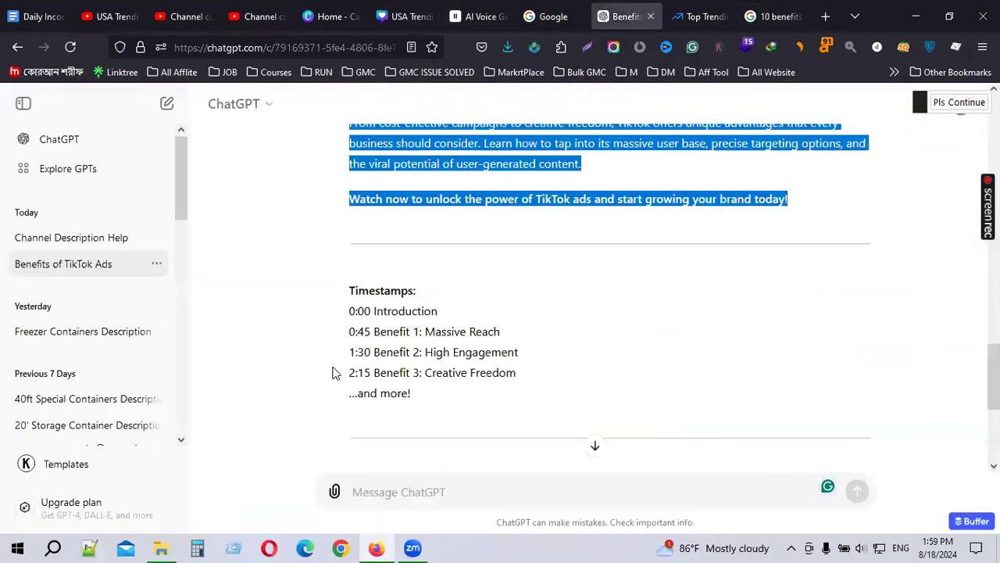
pyautogui.moveTo(349, 291); pyautogui.dragTo(437, 395)
pyautogui.scroll(-3, 458, 314)
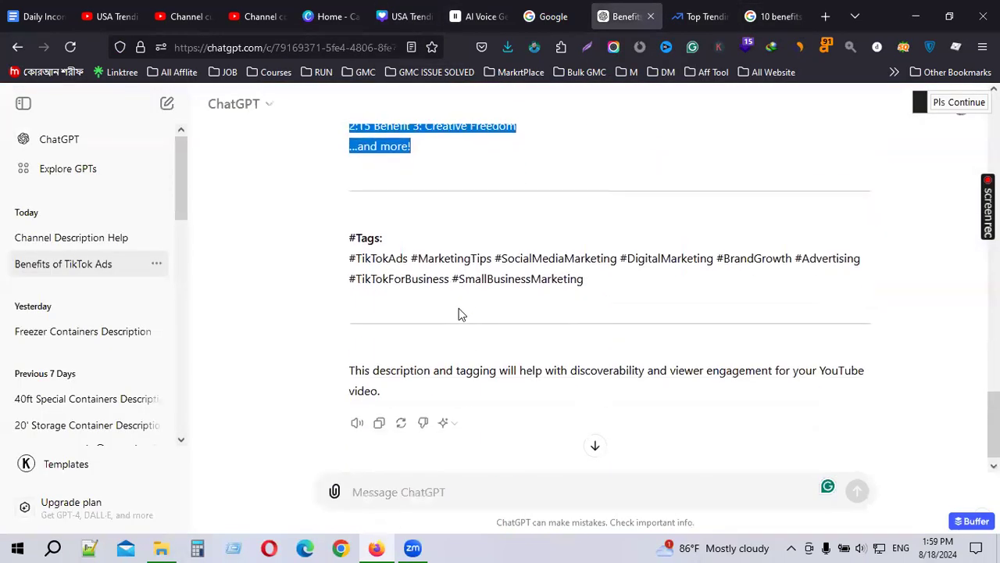
pyautogui.click(459, 307)
pyautogui.moveTo(349, 224); pyautogui.dragTo(612, 276)
pyautogui.hotkey('ctrl', 'c')
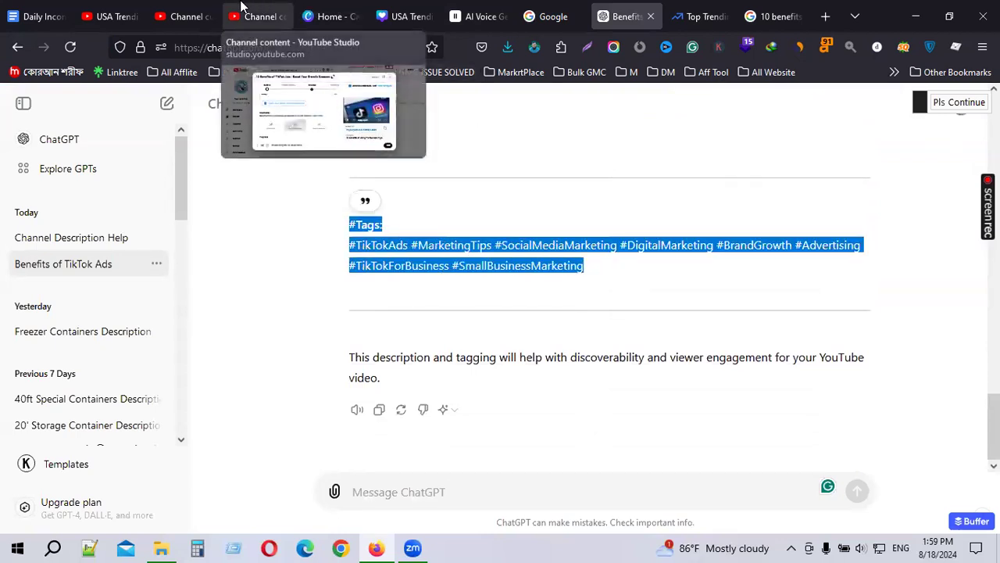
pyautogui.click(177, 9)
pyautogui.click(144, 11)
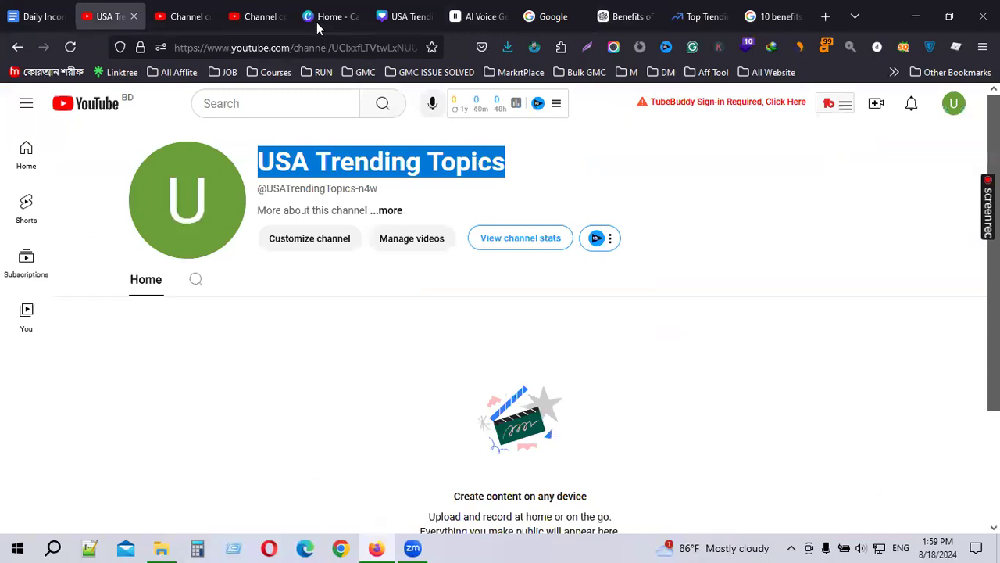
pyautogui.click(254, 11)
pyautogui.scroll(3, 276, 235)
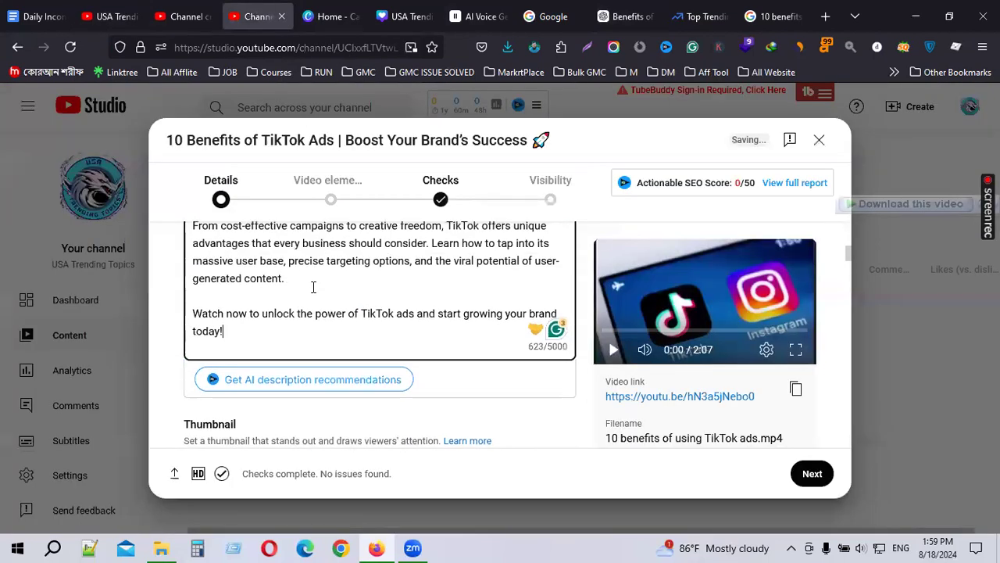
pyautogui.press('Return')
pyautogui.press('Return')
pyautogui.hotkey('ctrl', 'v')
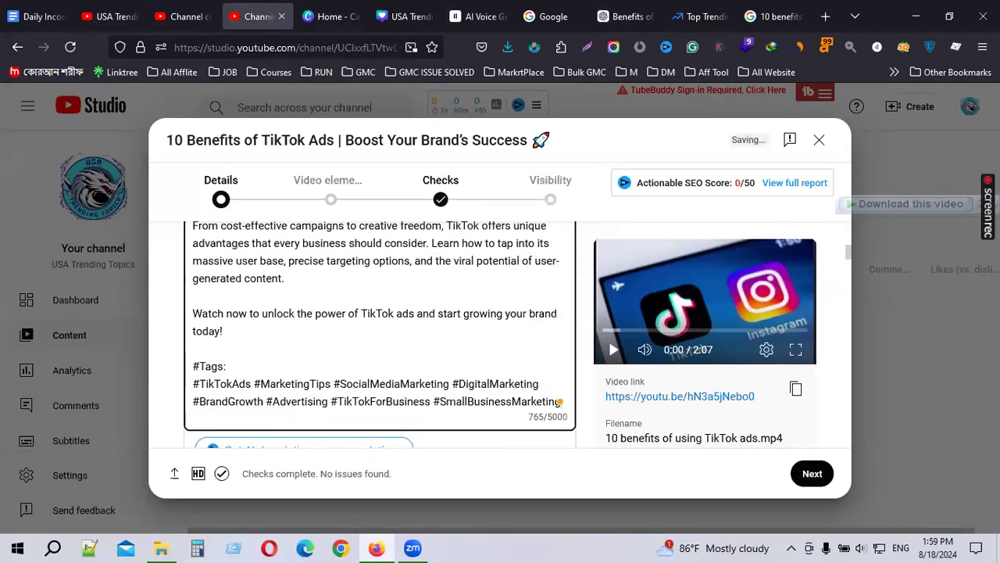
# Check suggestions for #SocialMediaMarketing, #MarketingTips and #Advertising, then dismiss them.
pyautogui.click(434, 382)
pyautogui.click(277, 381)
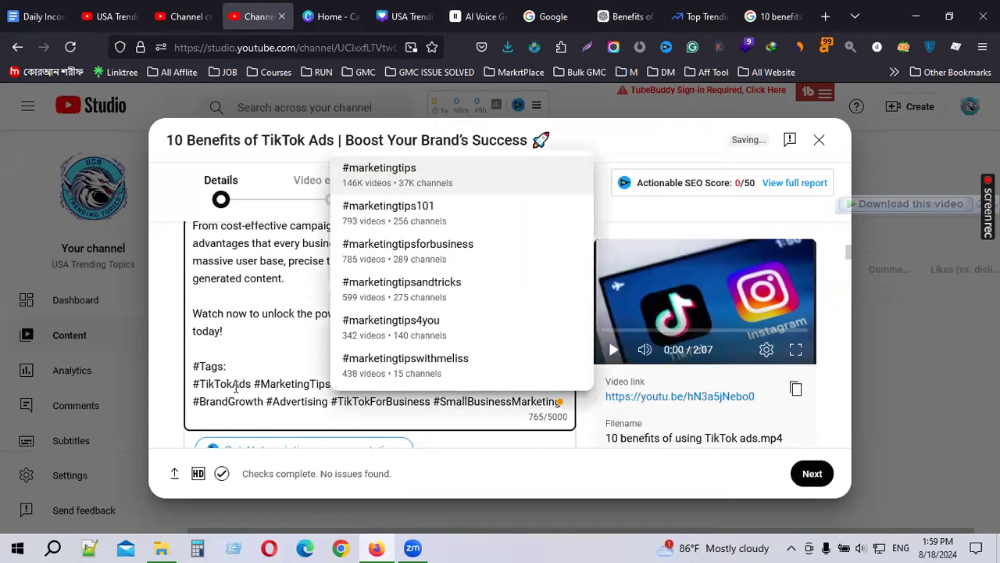
pyautogui.click(328, 401)
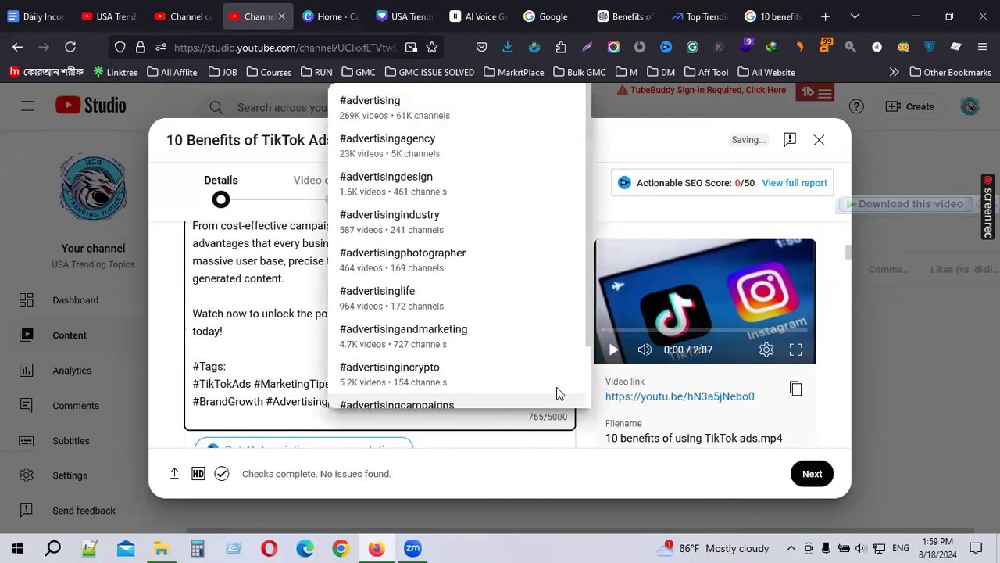
pyautogui.click(237, 403)
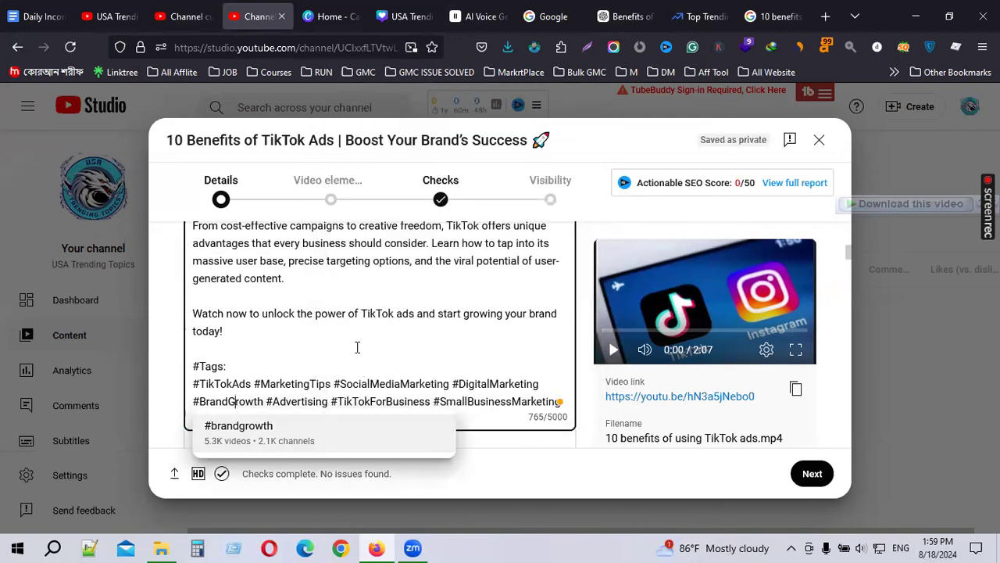
pyautogui.scroll(-2, 357, 347)
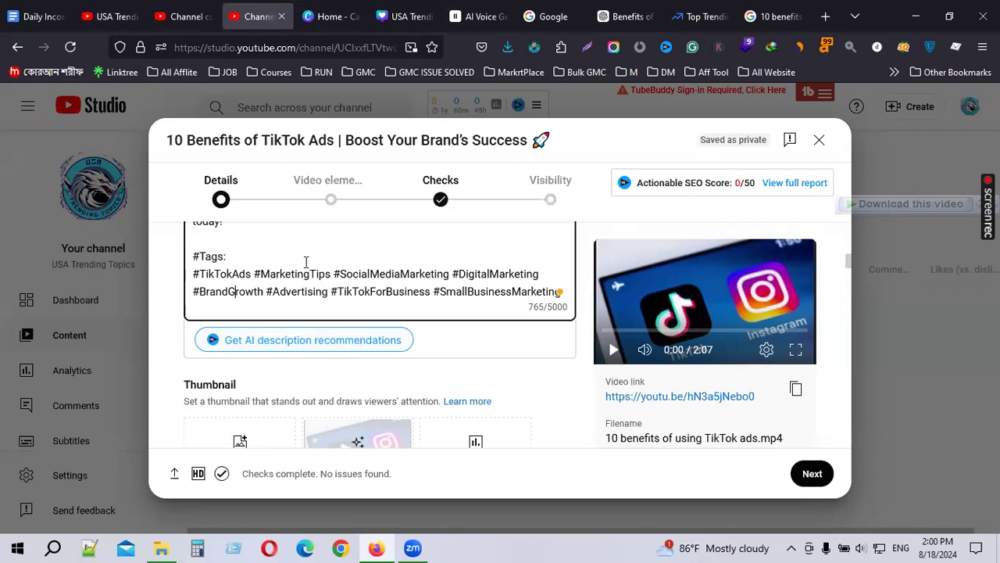
# Delete the '#' in front of 'Tags:' in the video description.
pyautogui.click(203, 254)
pyautogui.click(244, 252)
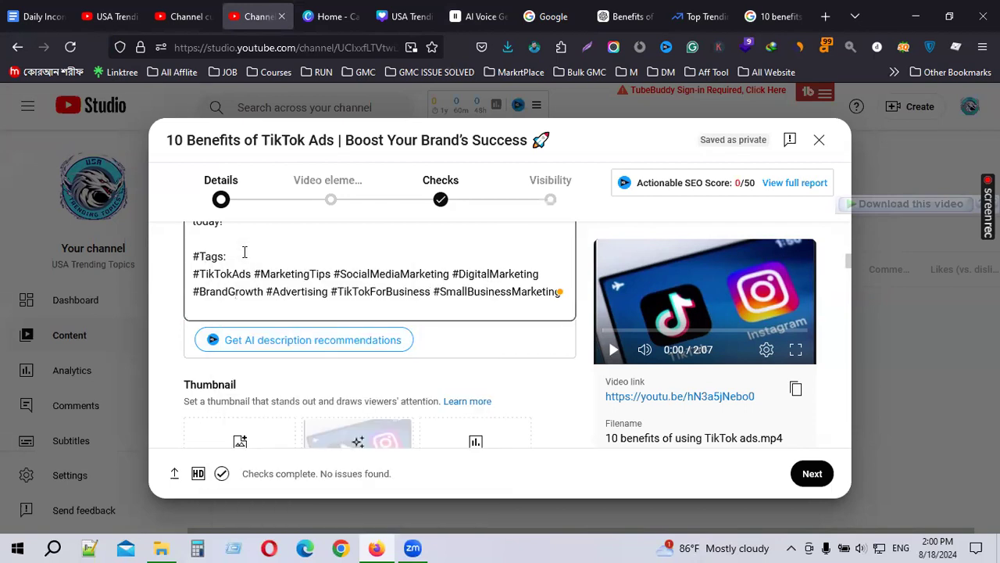
pyautogui.click(201, 254)
pyautogui.press('BackSpace')
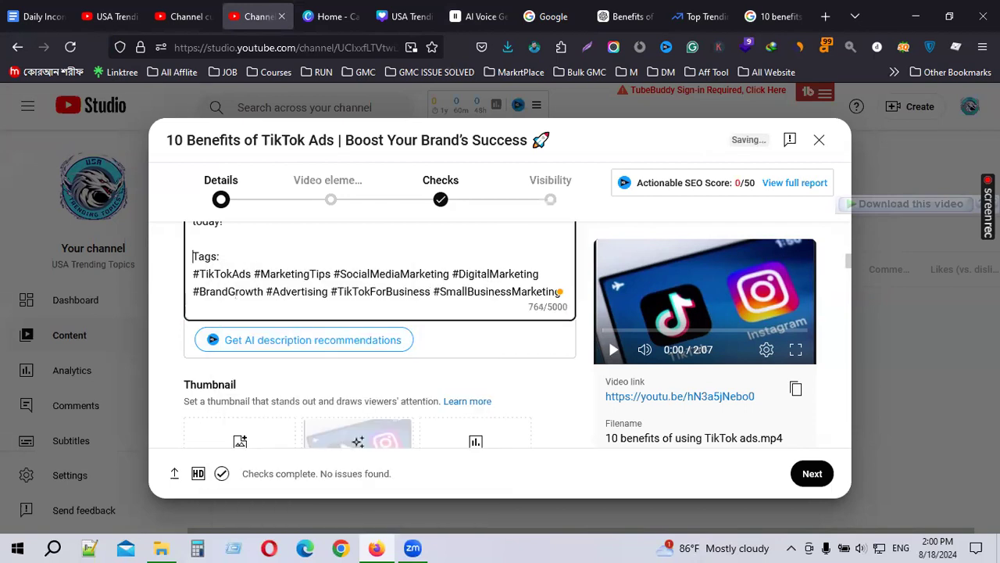
# Show the auto-generated thumbnail choices, then switch to the Canva banner design.
pyautogui.scroll(-2, 243, 257)
pyautogui.scroll(2, 238, 278)
pyautogui.scroll(5, 234, 297)
pyautogui.scroll(-6, 309, 375)
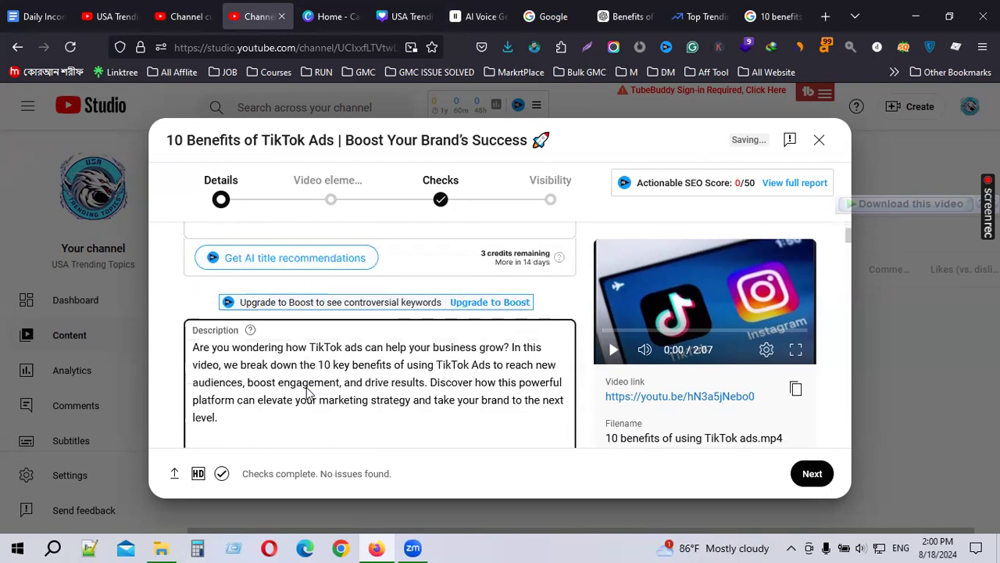
pyautogui.scroll(-3, 304, 351)
pyautogui.scroll(1, 397, 339)
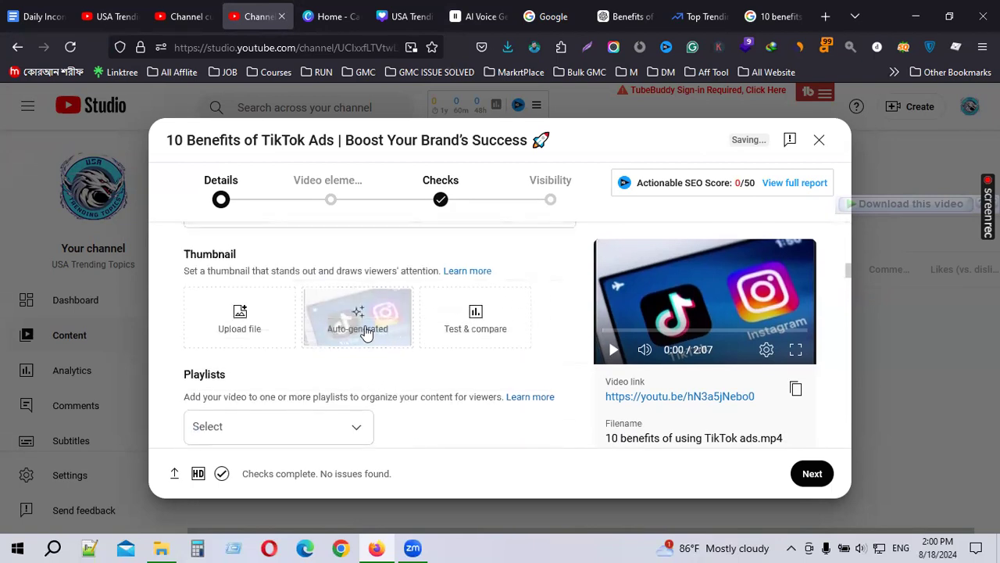
pyautogui.click(365, 328)
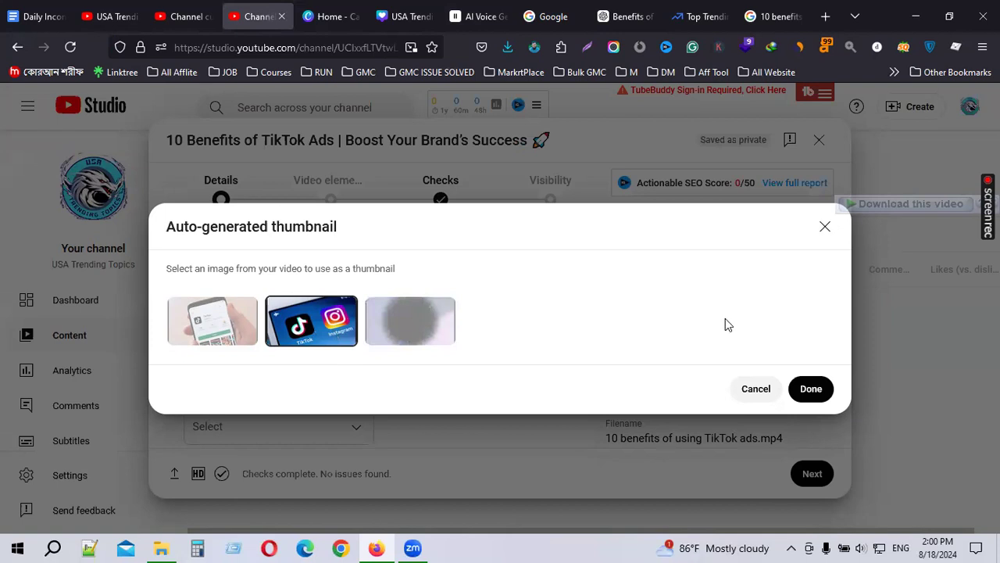
pyautogui.click(397, 17)
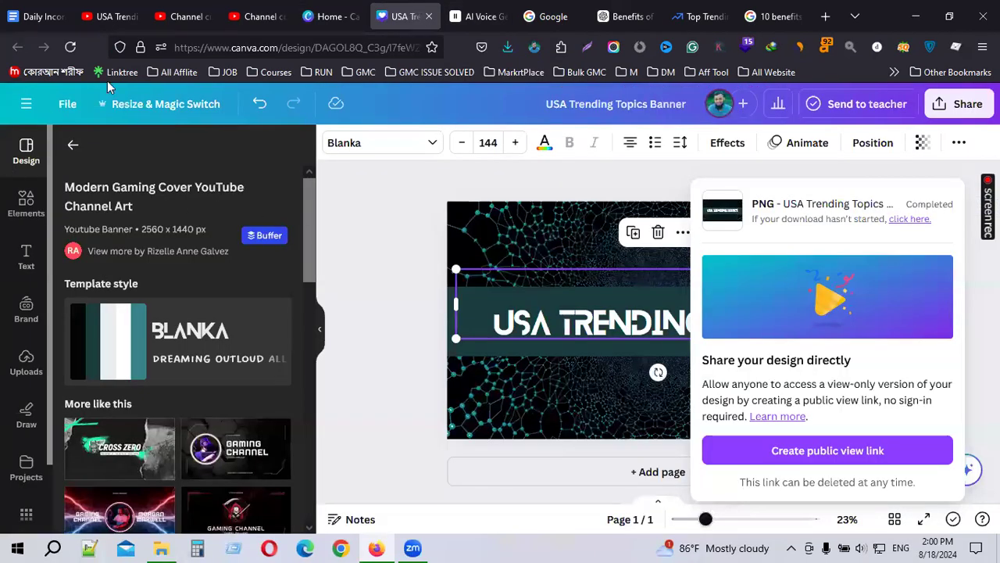
# Close the banner design and create a new YouTube Thumbnail design from Canva Home's search.
pyautogui.click(679, 109)
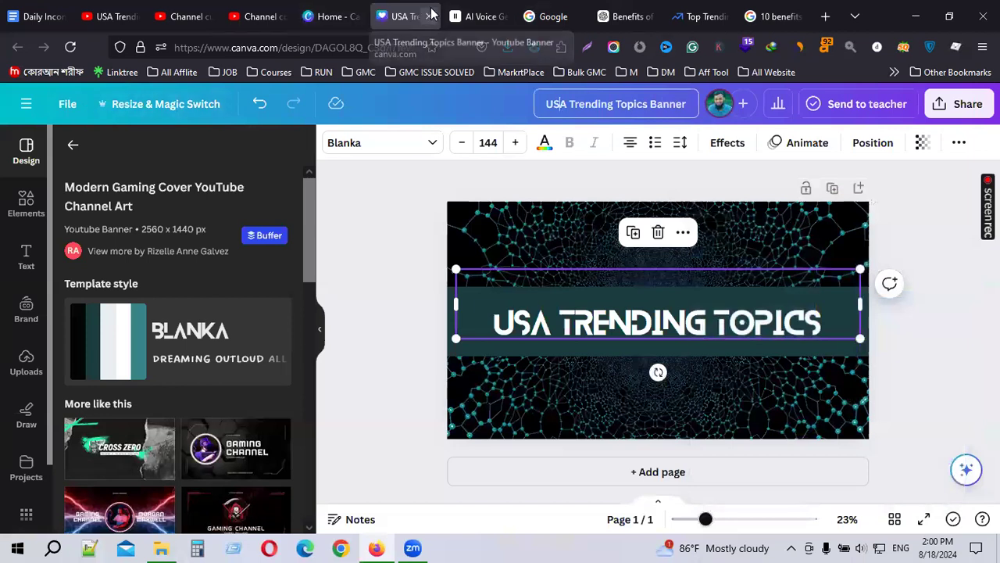
pyautogui.click(429, 16)
pyautogui.click(332, 16)
pyautogui.click(761, 108)
pyautogui.moveTo(761, 109); pyautogui.dragTo(733, 119)
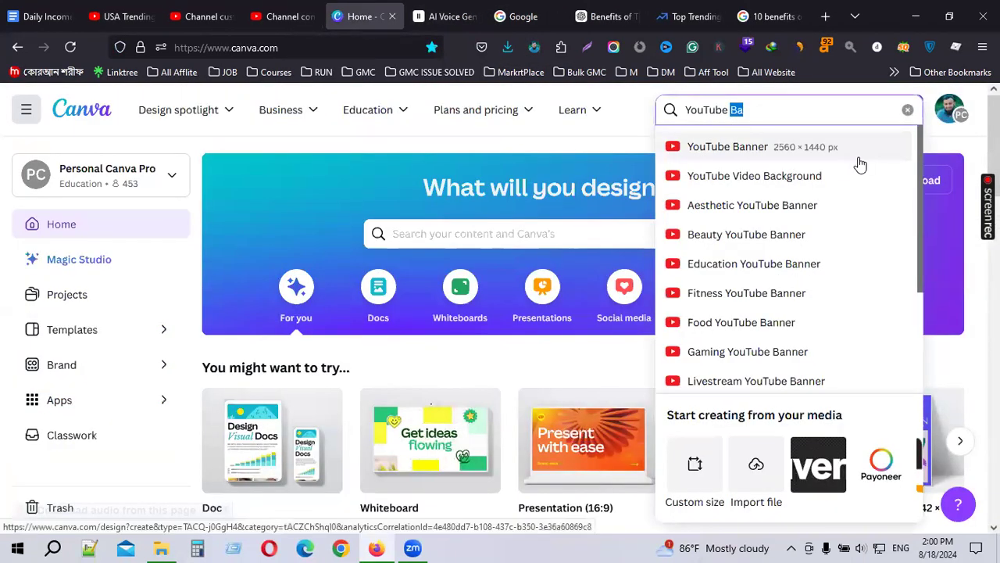
pyautogui.write('Tha')
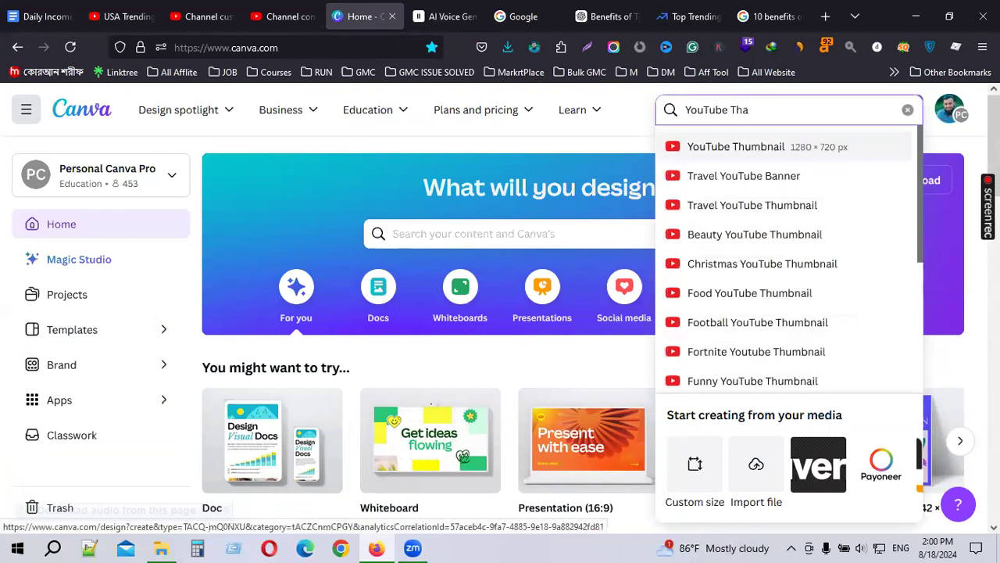
pyautogui.click(777, 145)
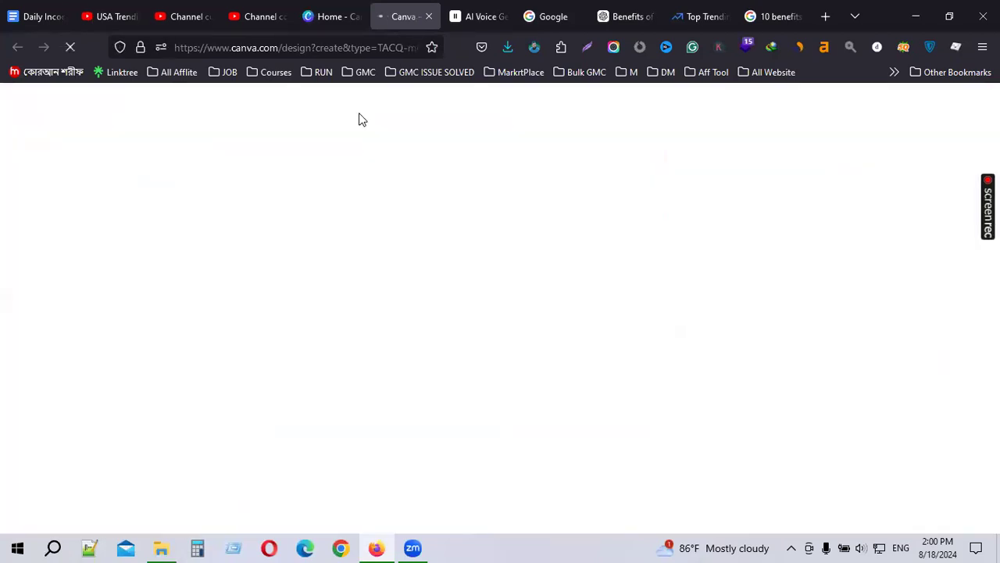
# Return to the new 1280 × 720 thumbnail and browse the YouTube thumbnail templates.
pyautogui.click(315, 14)
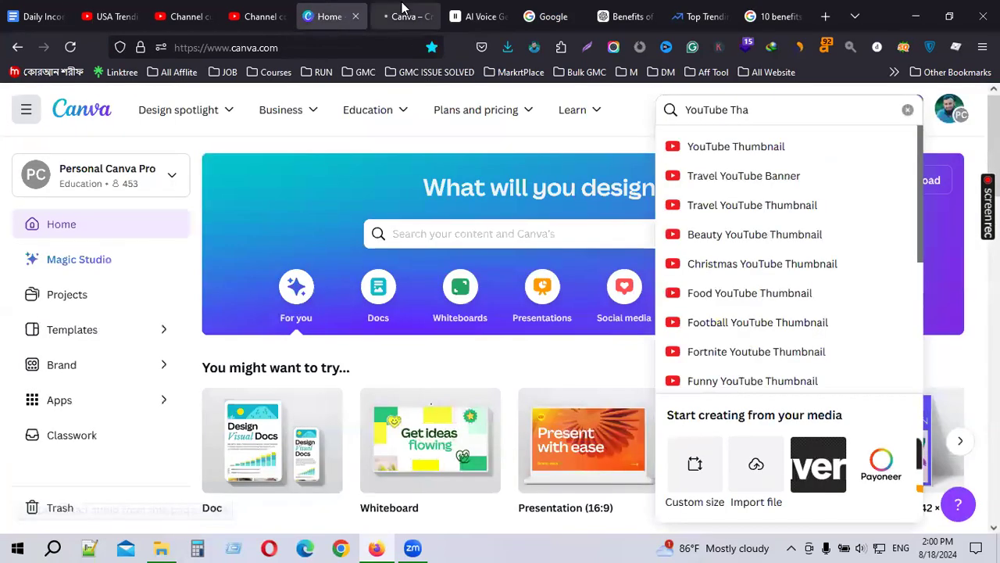
pyautogui.click(402, 17)
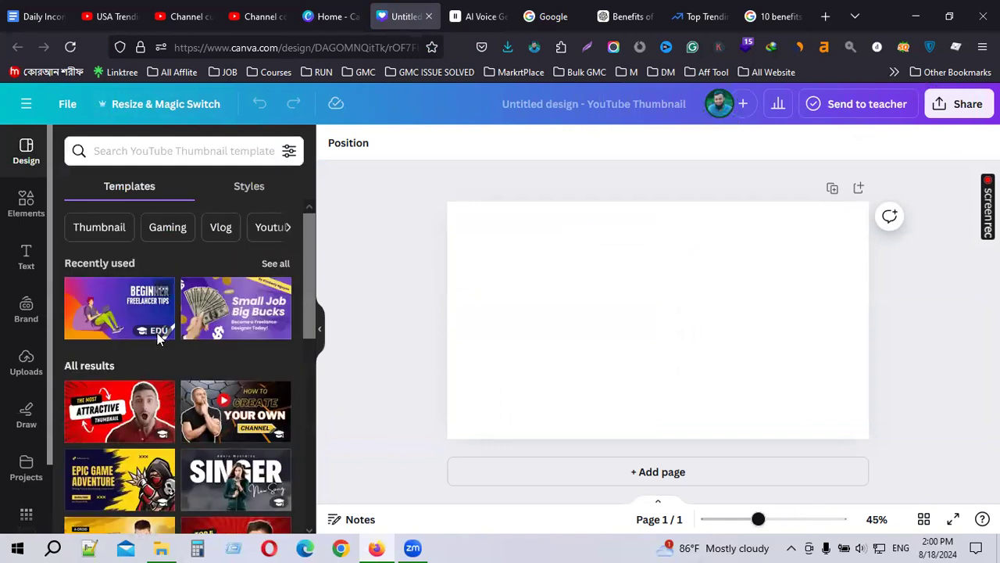
pyautogui.scroll(-1, 157, 333)
pyautogui.scroll(1, 157, 333)
pyautogui.scroll(-4, 156, 312)
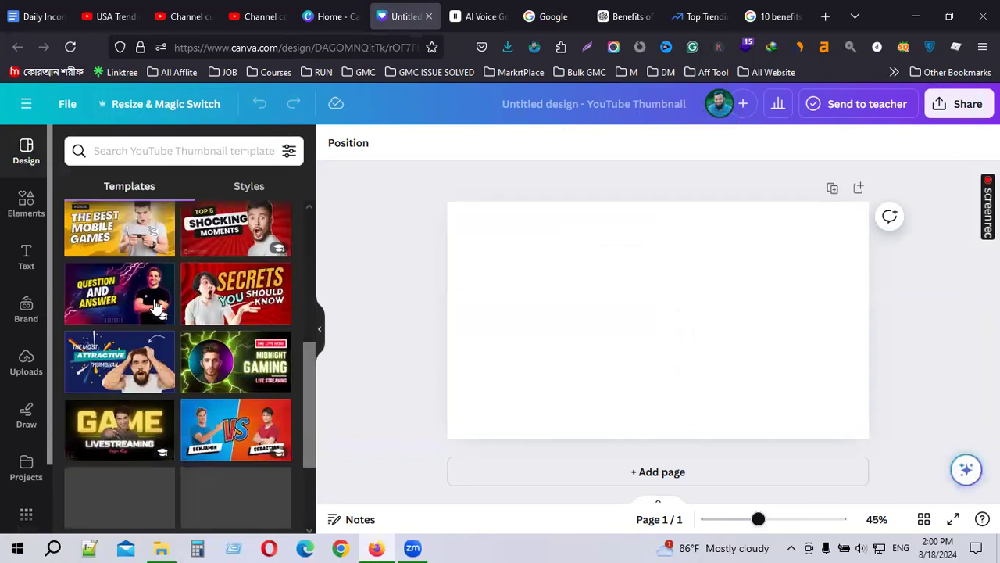
pyautogui.scroll(-5, 105, 389)
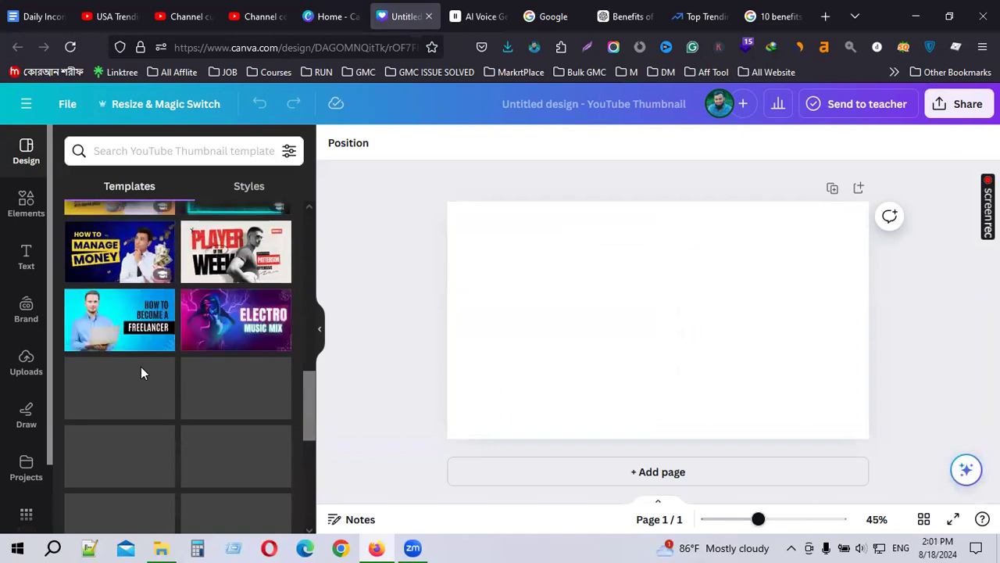
pyautogui.scroll(-5, 148, 368)
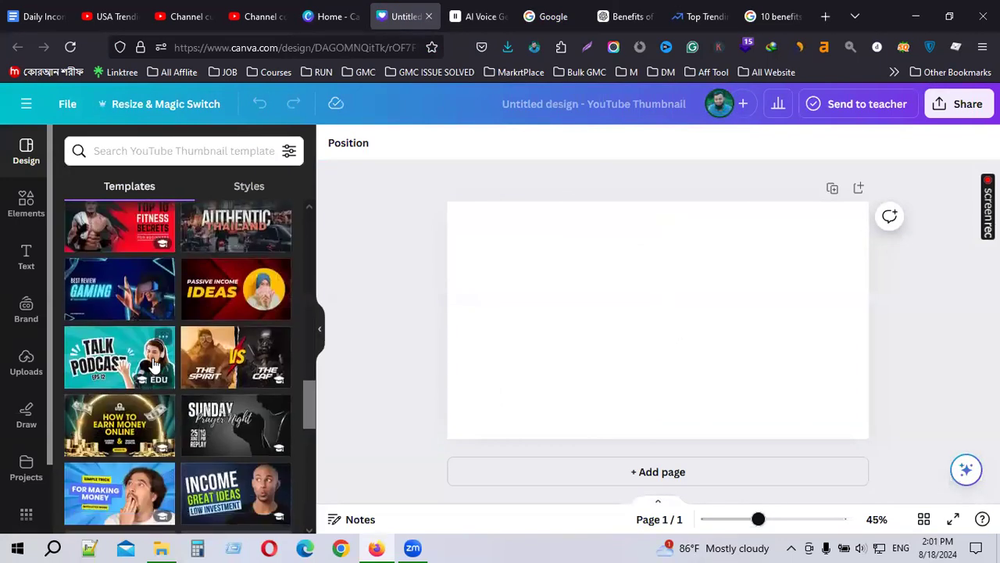
pyautogui.scroll(-5, 149, 372)
pyautogui.scroll(-1, 148, 382)
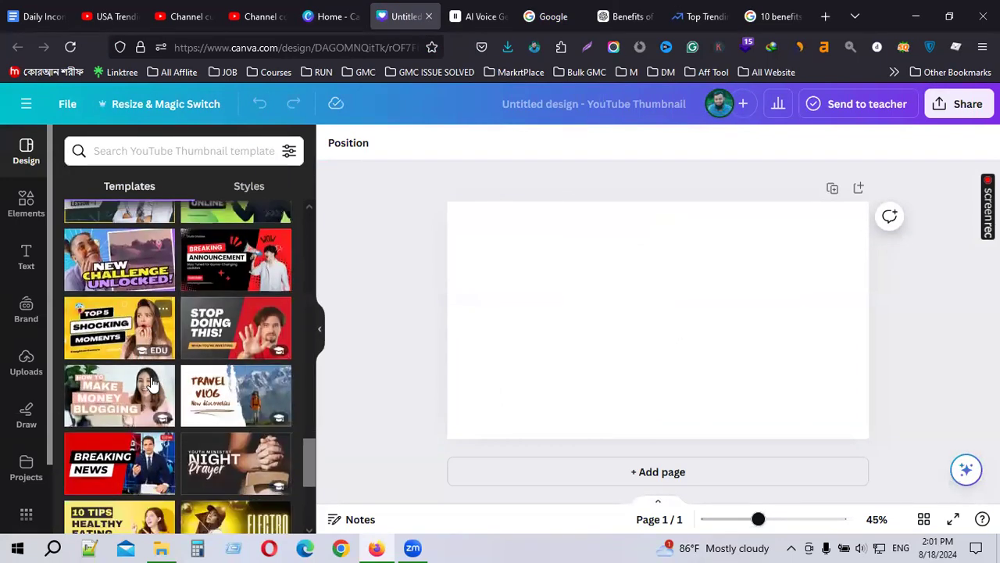
pyautogui.scroll(-10, 153, 383)
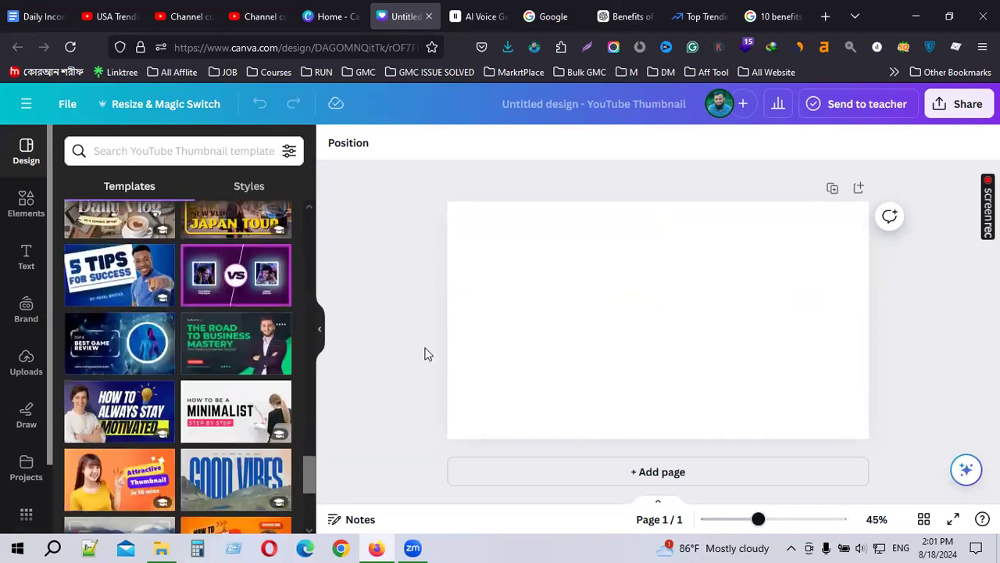
# Apply the 5 Tips for Success template and change the headline number to 10.
pyautogui.click(118, 281)
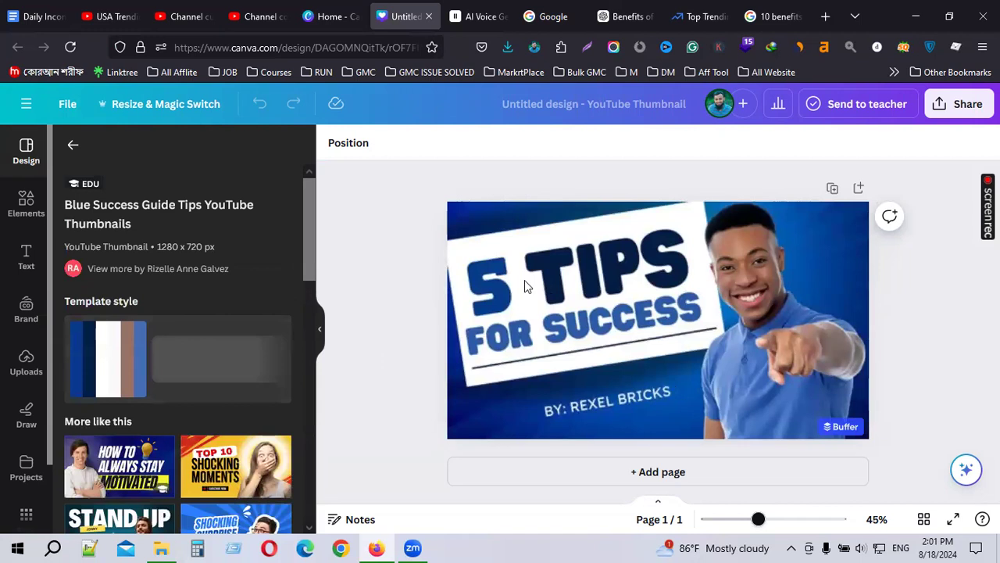
pyautogui.click(503, 289)
pyautogui.click(502, 288)
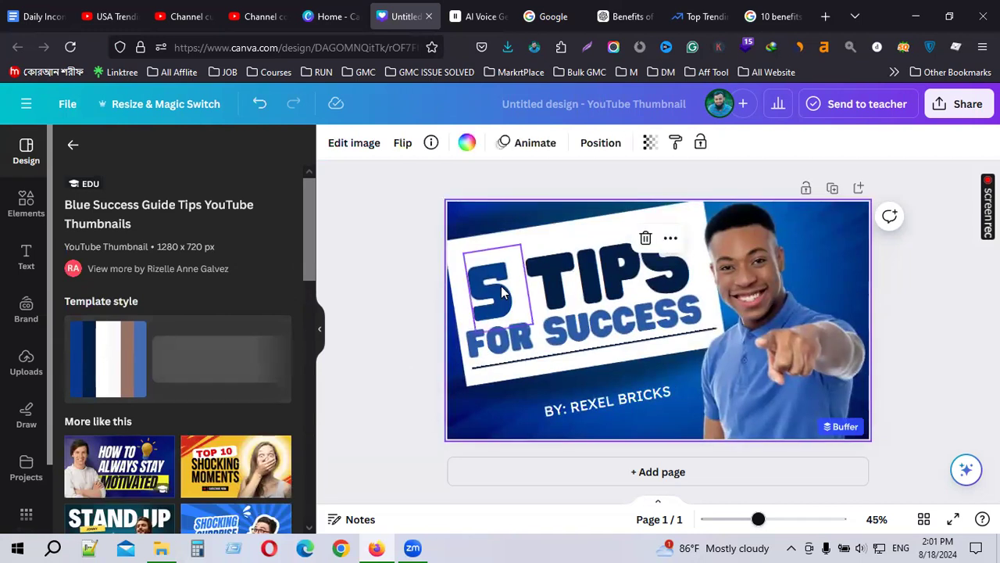
pyautogui.doubleClick(503, 288)
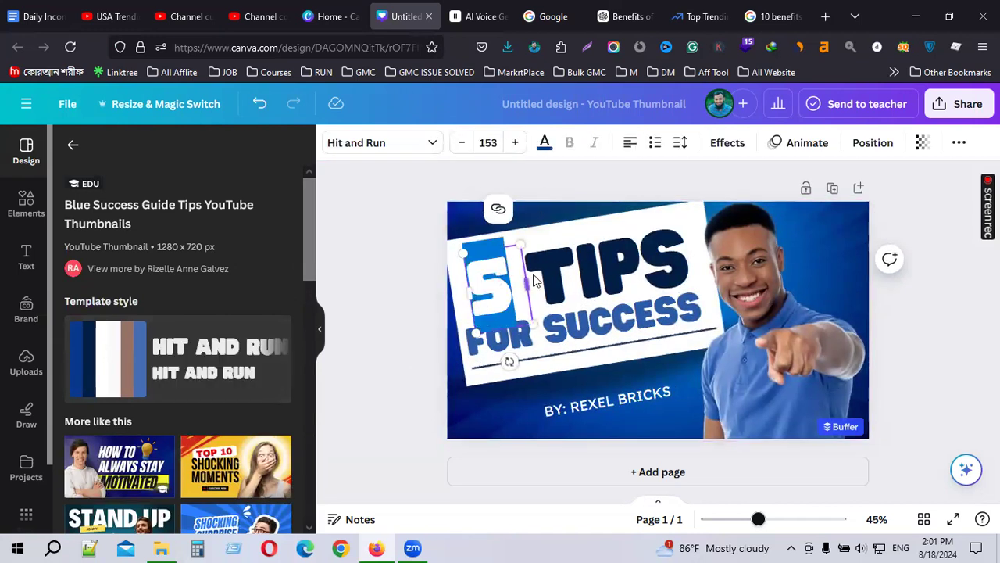
pyautogui.write('10')
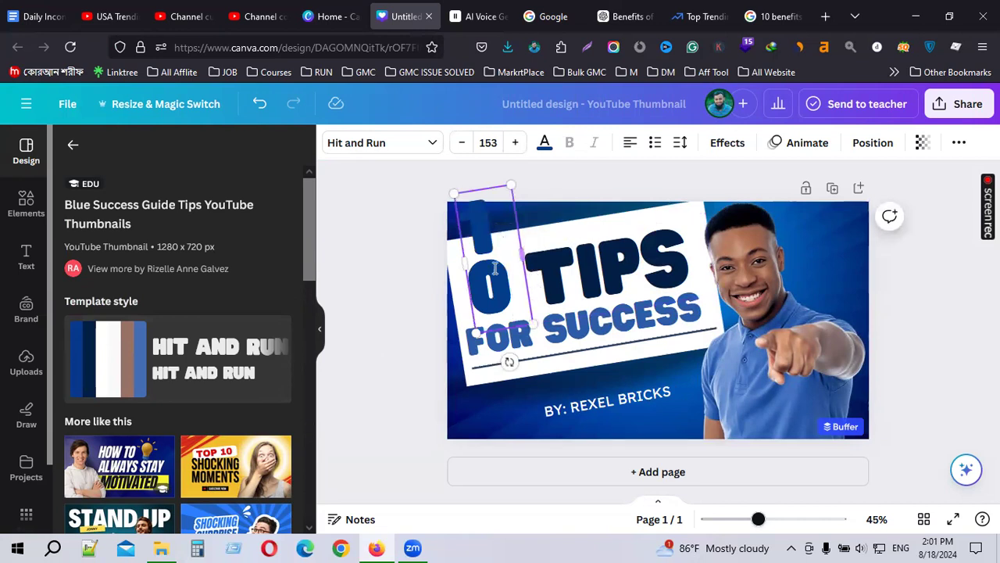
pyautogui.moveTo(460, 266); pyautogui.dragTo(440, 270)
pyautogui.click(661, 276)
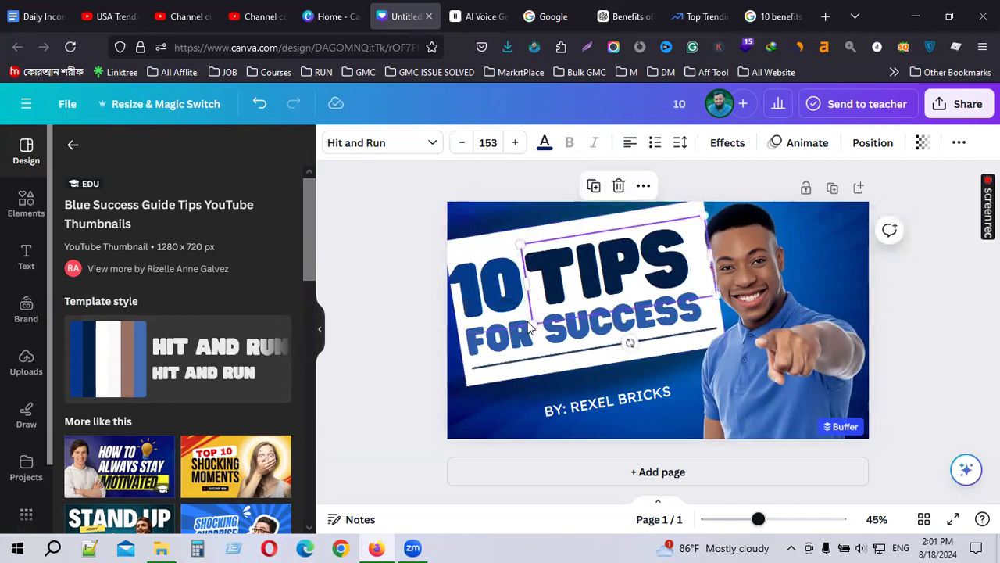
# Change the subtitle to 'FOR TOKTOK ADS' and reduce its font size to 60.7.
pyautogui.click(585, 332)
pyautogui.doubleClick(585, 328)
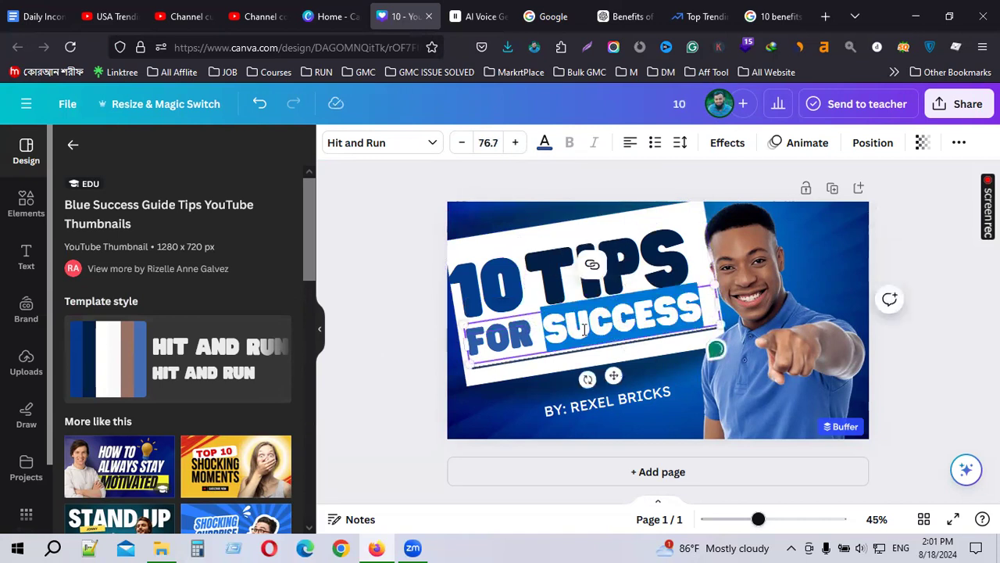
pyautogui.write('TOK')
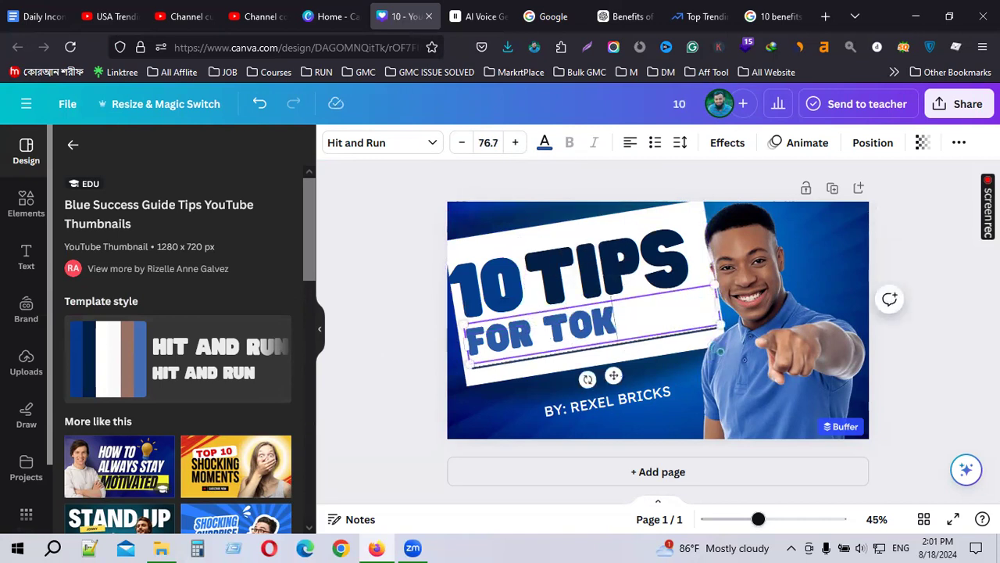
pyautogui.write('TOL')
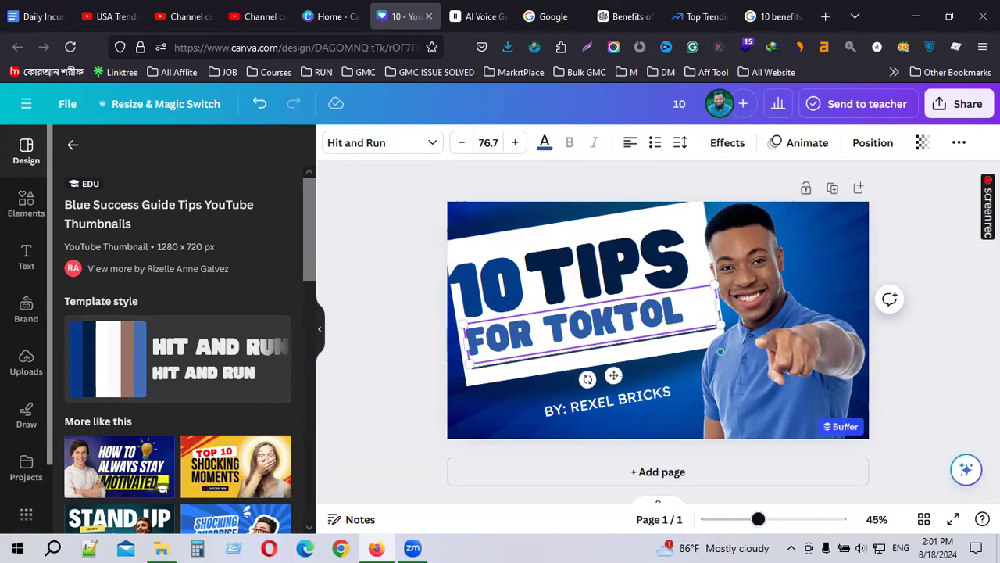
pyautogui.press('BackSpace')
pyautogui.write('K ADS')
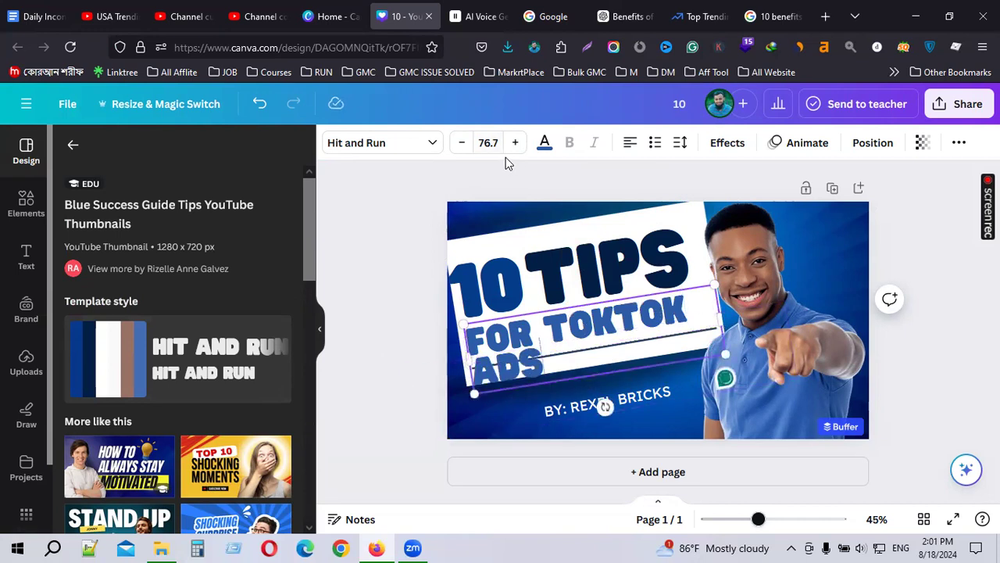
pyautogui.click(461, 144)
pyautogui.click(461, 144)
pyautogui.click(461, 145)
pyautogui.click(461, 144)
pyautogui.click(461, 145)
pyautogui.click(461, 144)
pyautogui.click(461, 144)
pyautogui.click(461, 144)
pyautogui.click(461, 145)
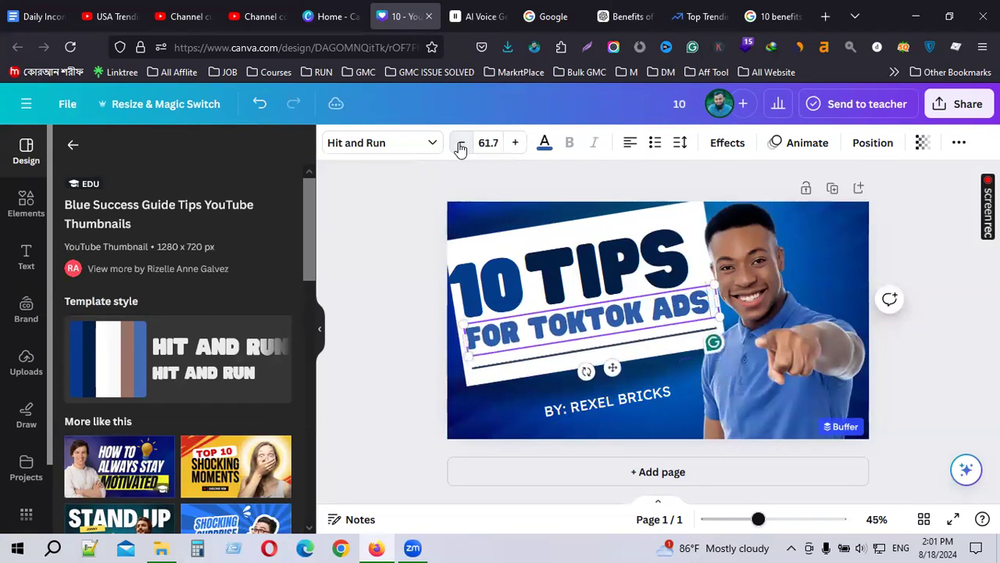
pyautogui.click(461, 147)
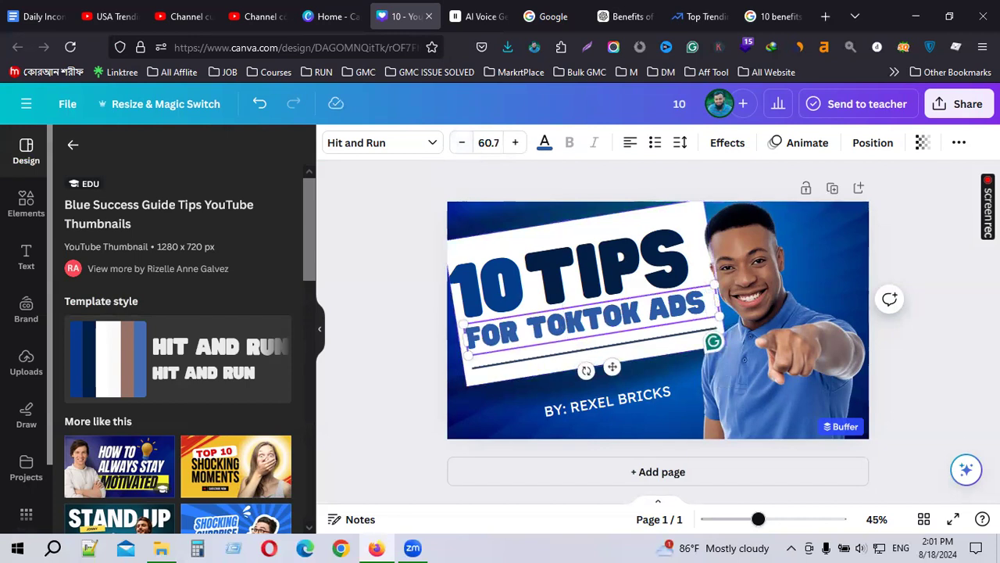
# Nudge the byline, then select the channel name 'USA Trending Topics' on the YouTube channel page.
pyautogui.click(585, 400)
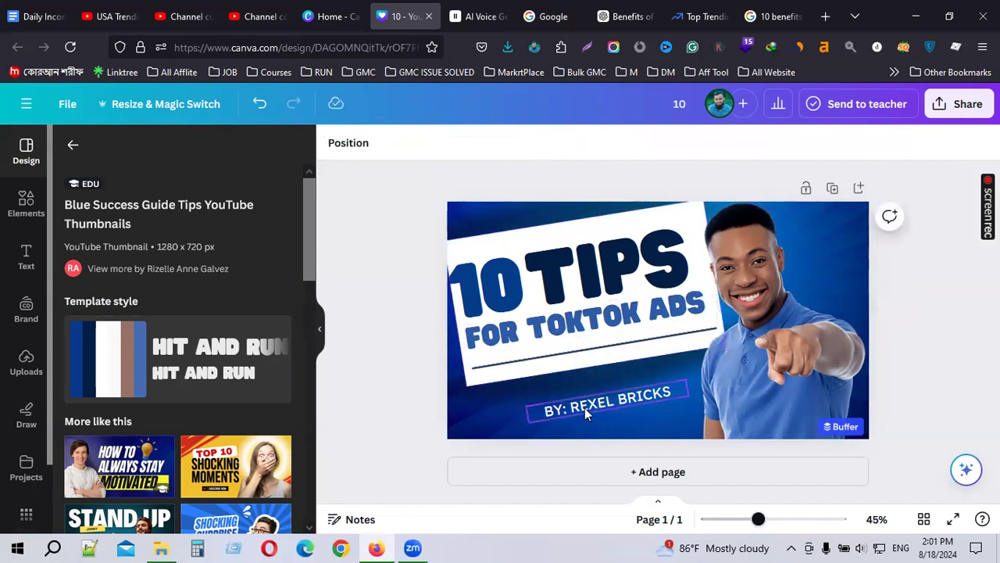
pyautogui.moveTo(588, 397); pyautogui.dragTo(603, 396)
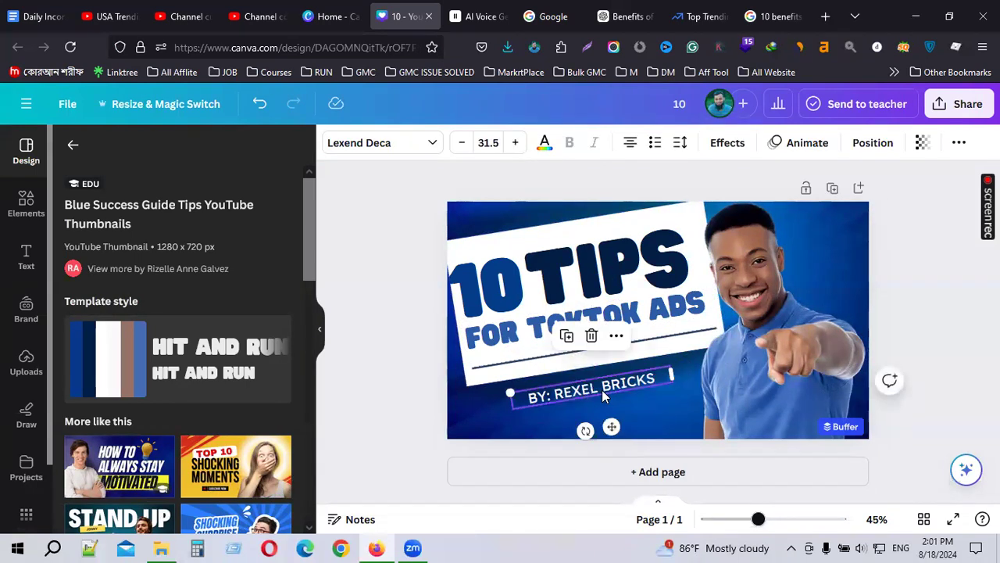
pyautogui.click(194, 16)
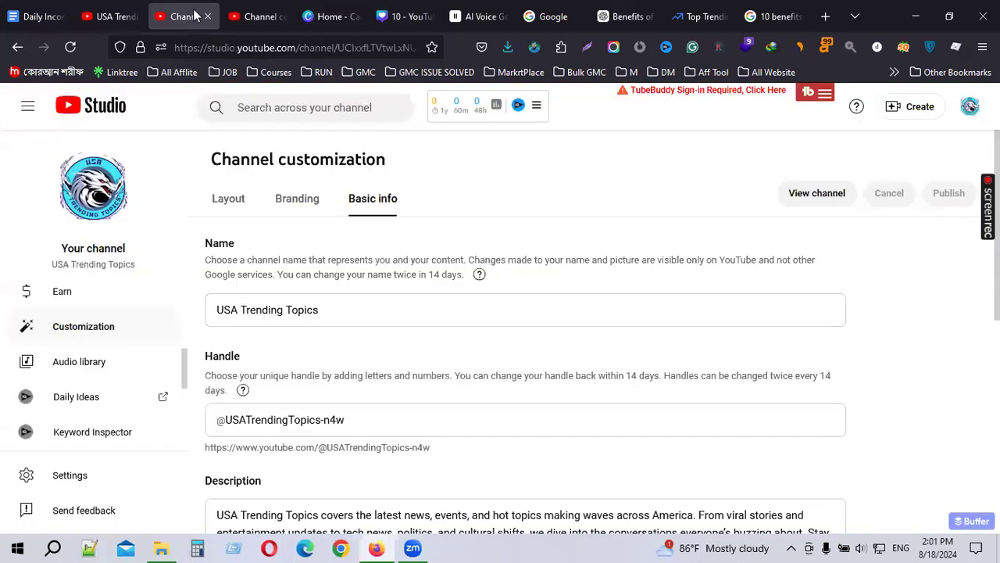
pyautogui.click(108, 11)
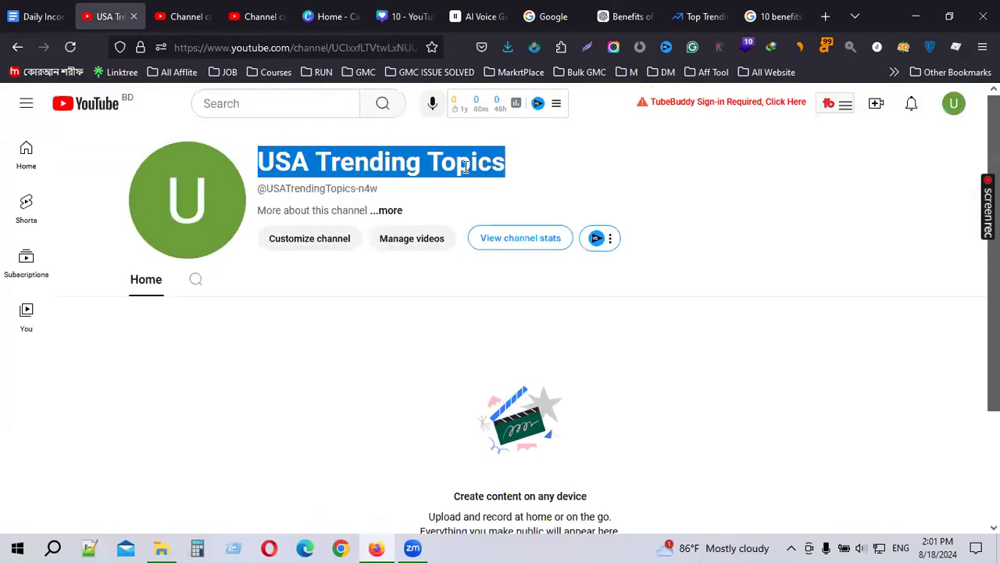
pyautogui.moveTo(516, 177); pyautogui.dragTo(260, 166)
# Replace REXEL BRICKS in the byline with the pasted channel name and shift it slightly left.
pyautogui.click(402, 16)
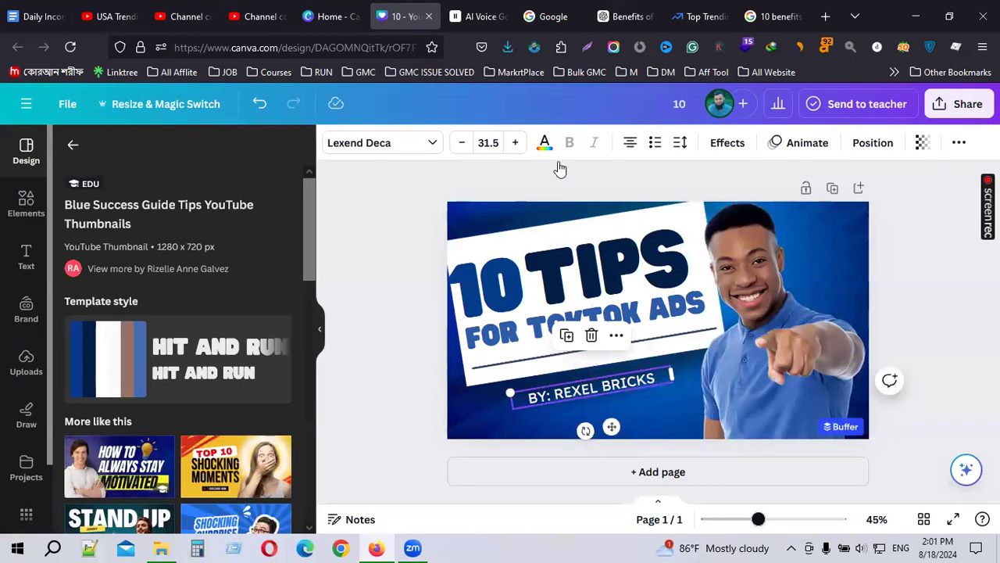
pyautogui.click(582, 388)
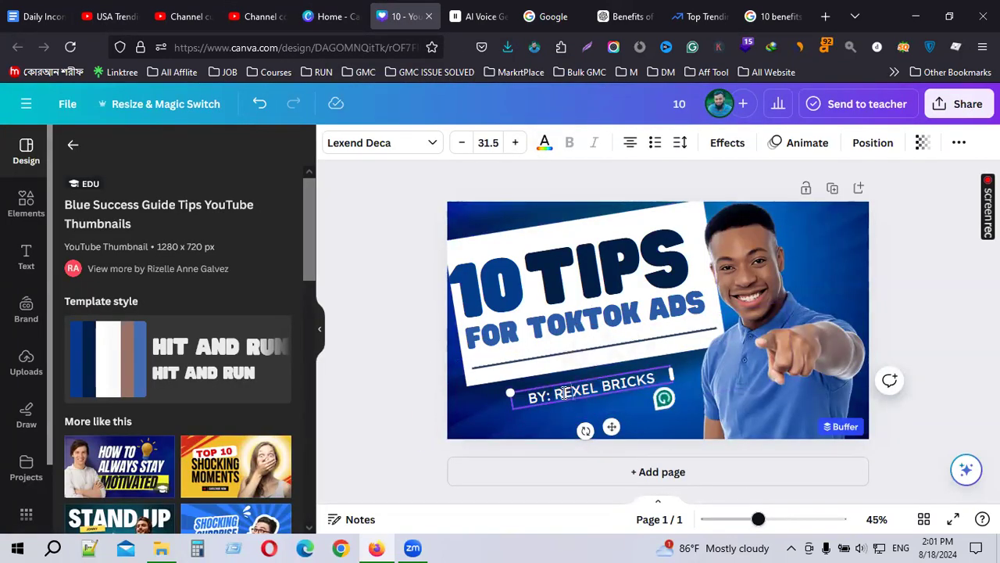
pyautogui.moveTo(556, 396); pyautogui.dragTo(709, 377)
pyautogui.write('USA TRENDING TOPICS')
pyautogui.moveTo(637, 384); pyautogui.dragTo(617, 388)
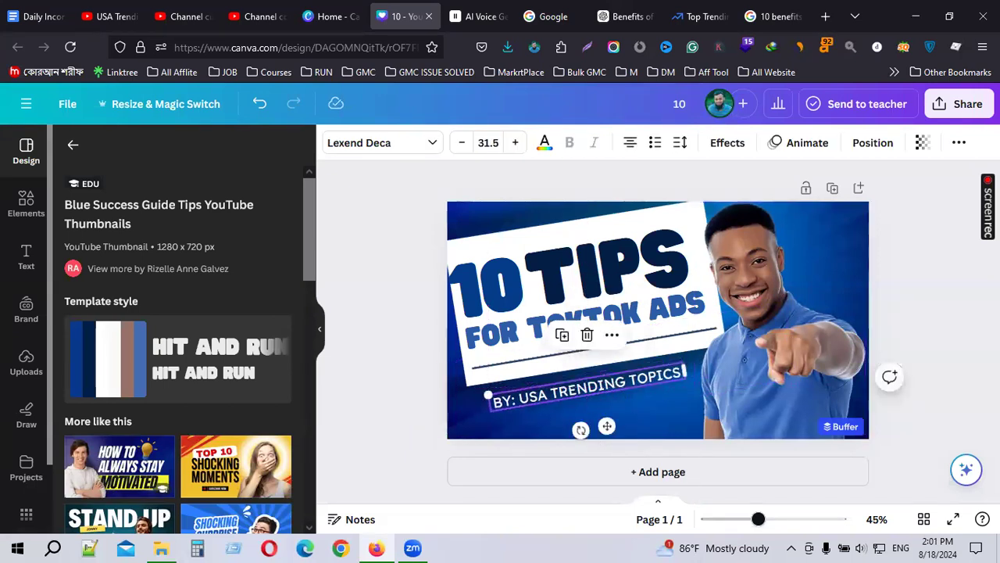
pyautogui.click(946, 303)
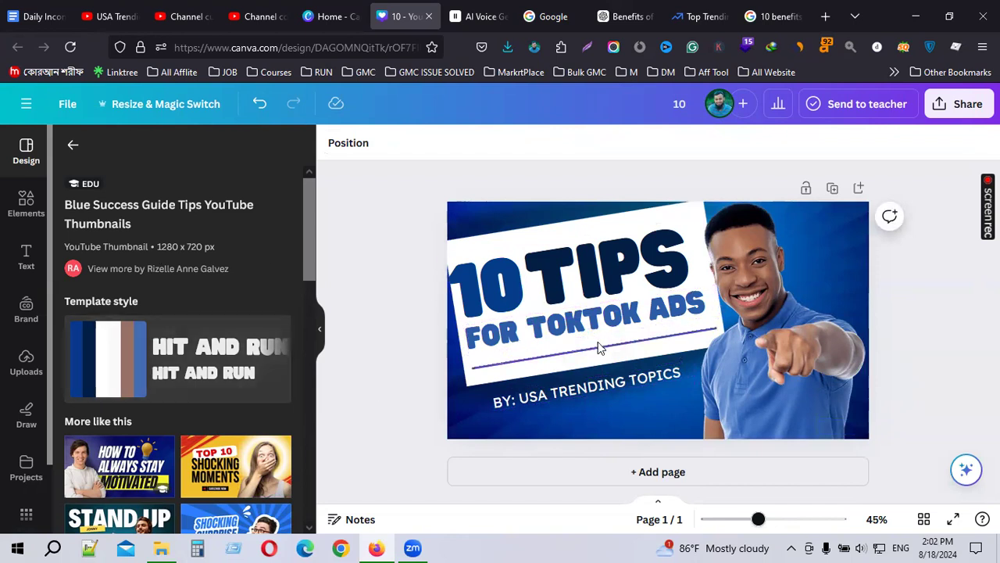
pyautogui.click(623, 381)
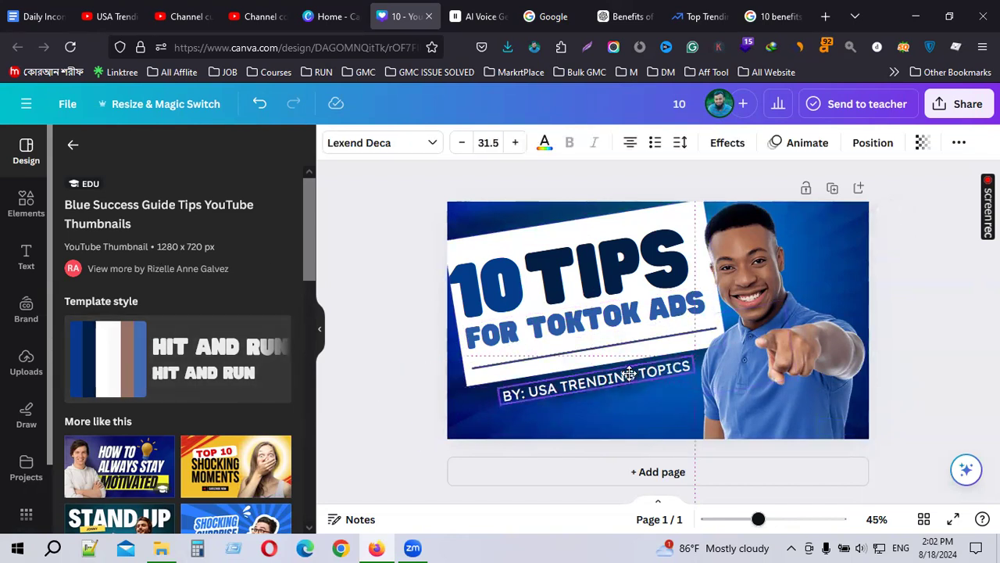
pyautogui.click(73, 146)
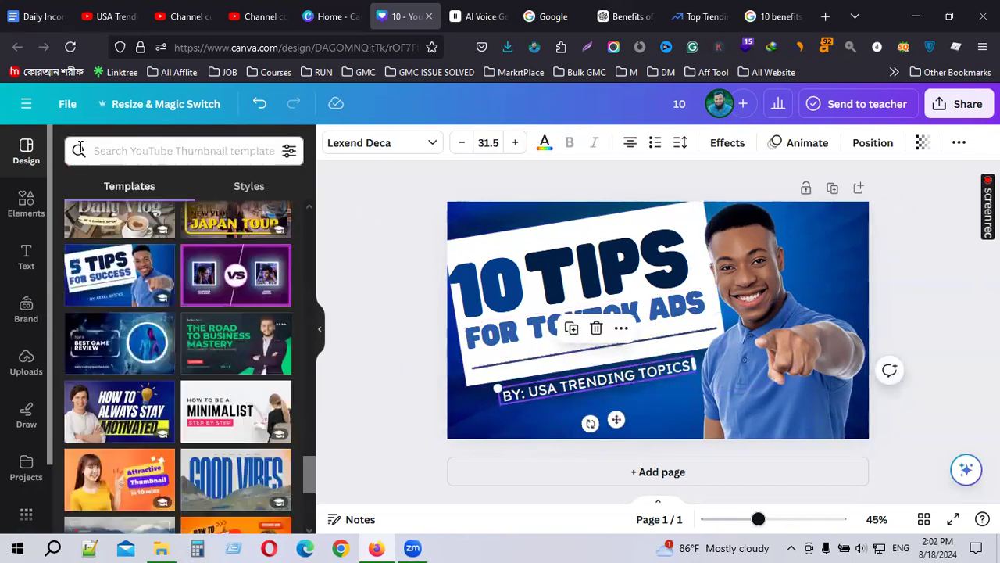
pyautogui.click(136, 151)
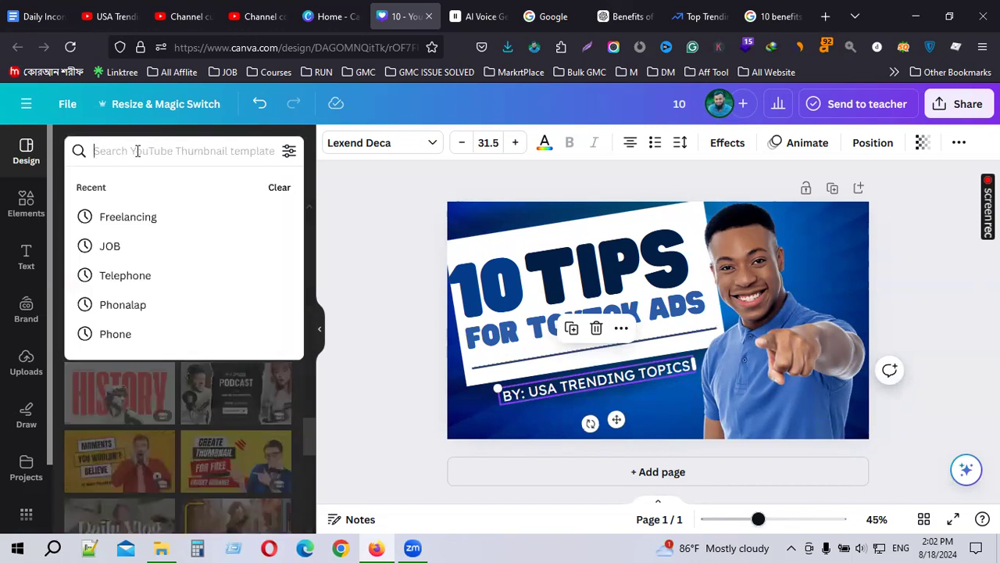
pyautogui.write('Tikt')
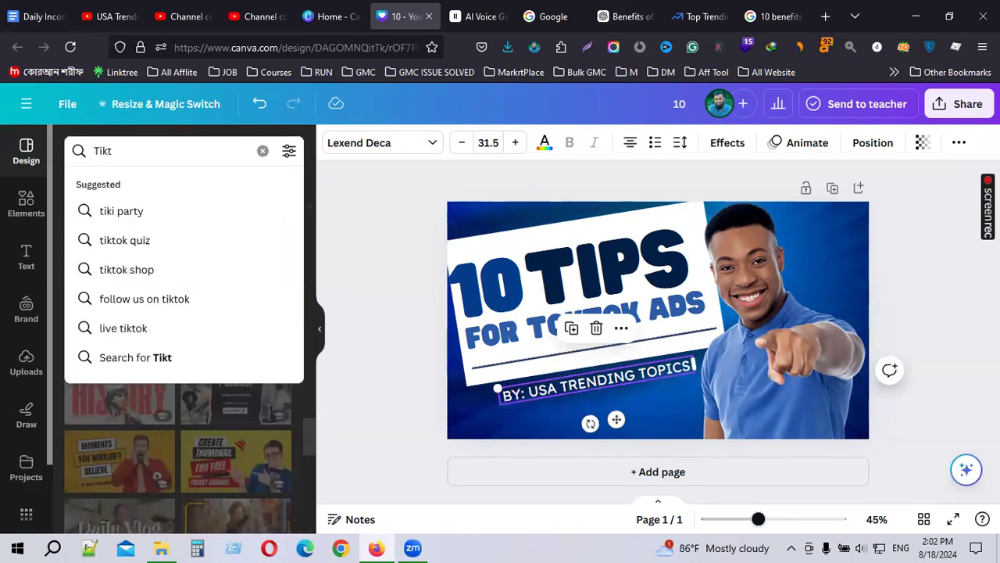
pyautogui.write('ok')
pyautogui.press('Return')
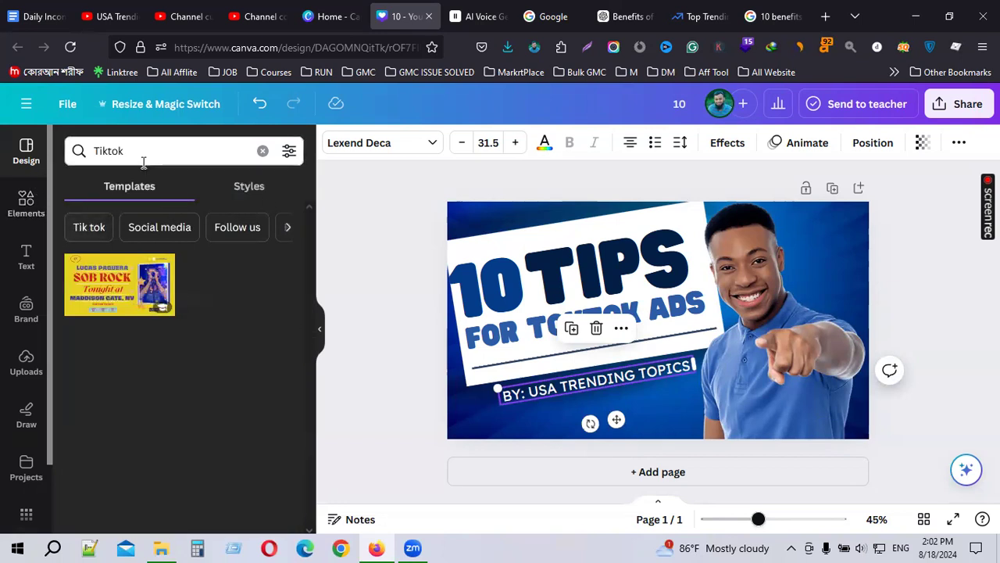
pyautogui.click(143, 160)
pyautogui.press('BackSpace')
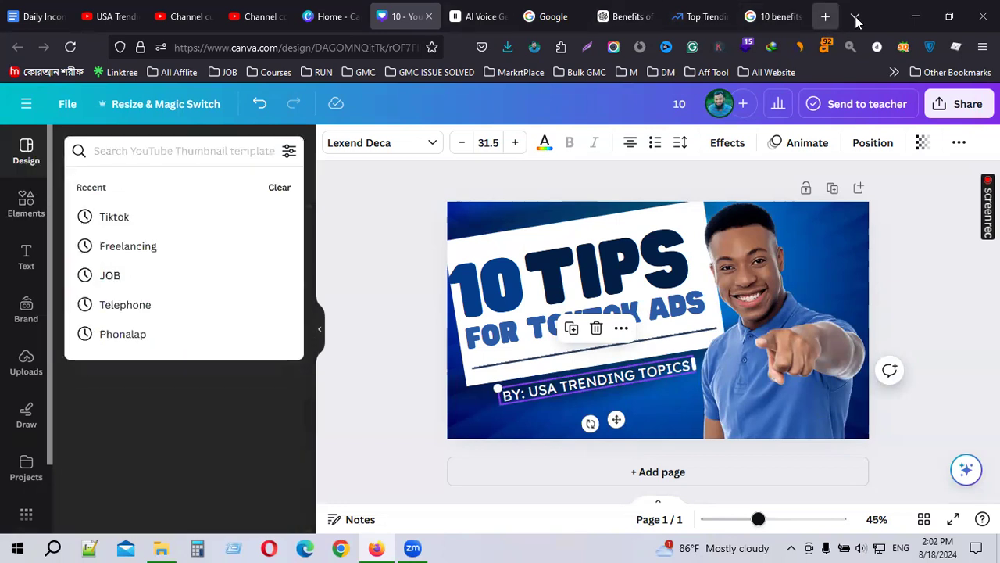
# Search Google in a new tab for 'Tiktok PNG' and look over the TikTok logo images.
pyautogui.click(825, 15)
pyautogui.hotkey('ctrl', 'v')
pyautogui.press('Return')
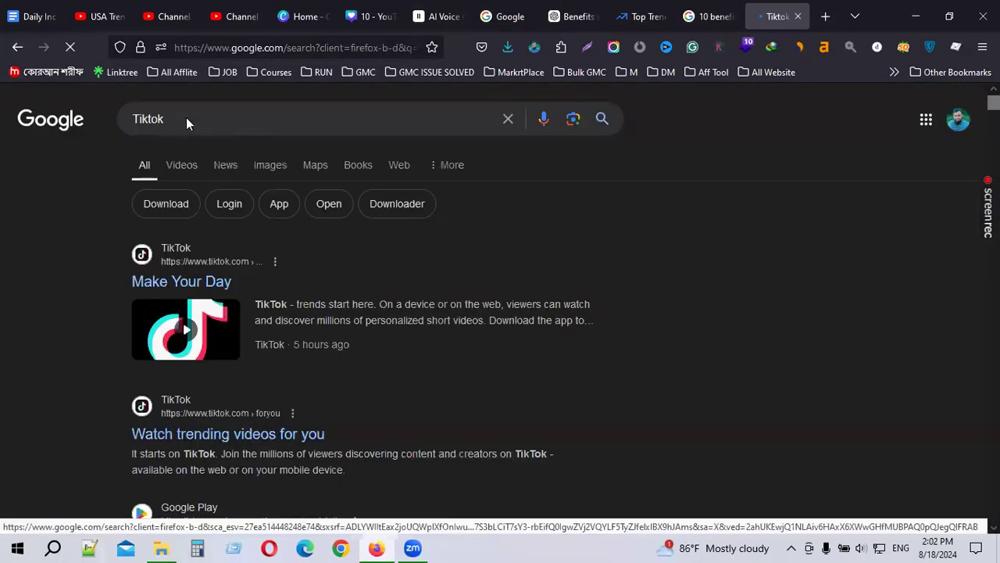
pyautogui.write('PN')
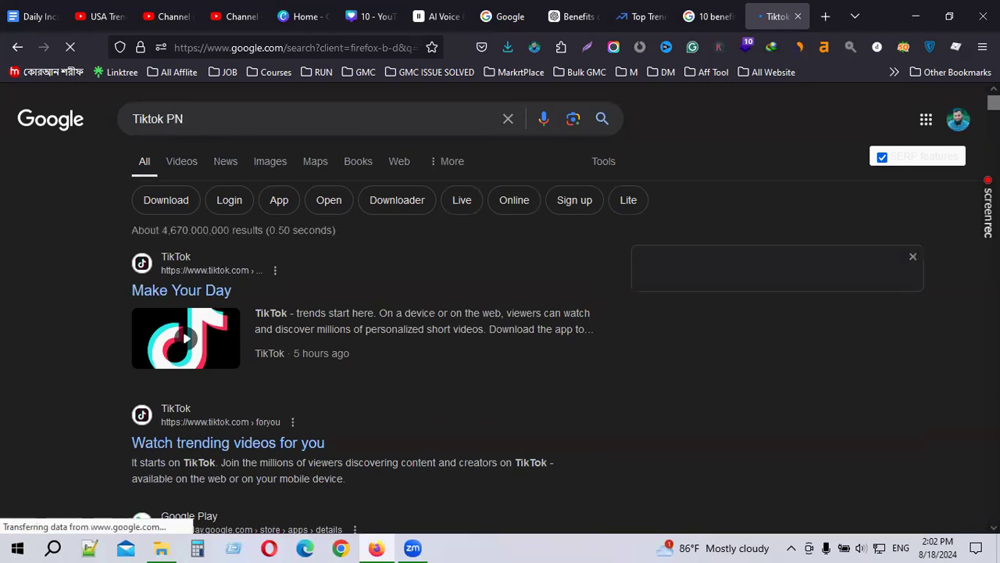
pyautogui.write('G')
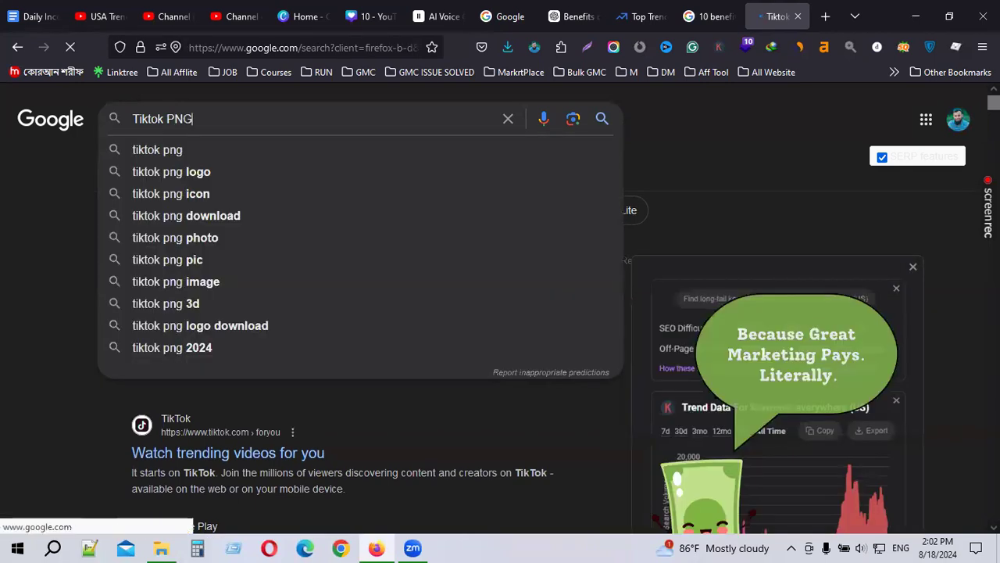
pyautogui.press('Return')
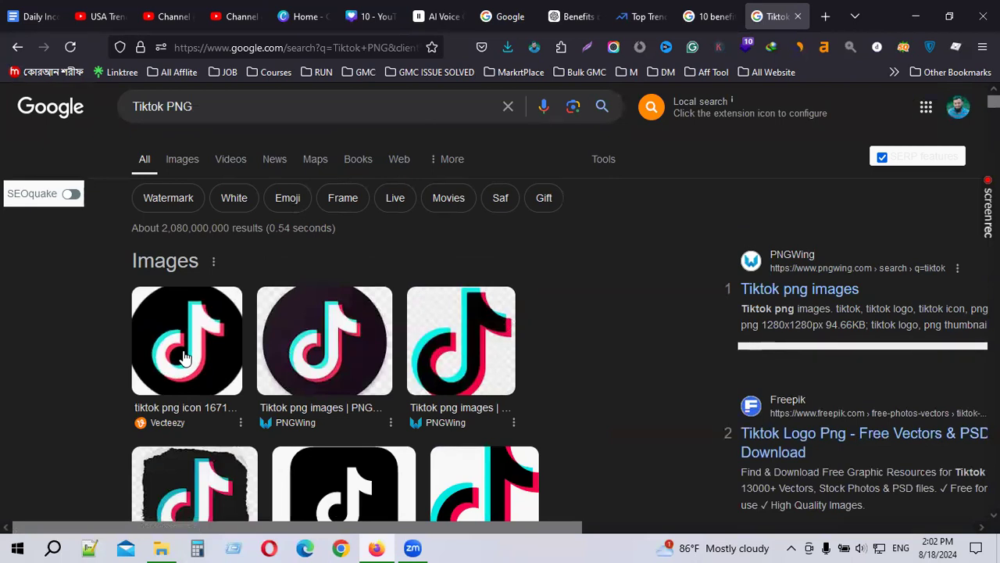
pyautogui.scroll(-3, 184, 358)
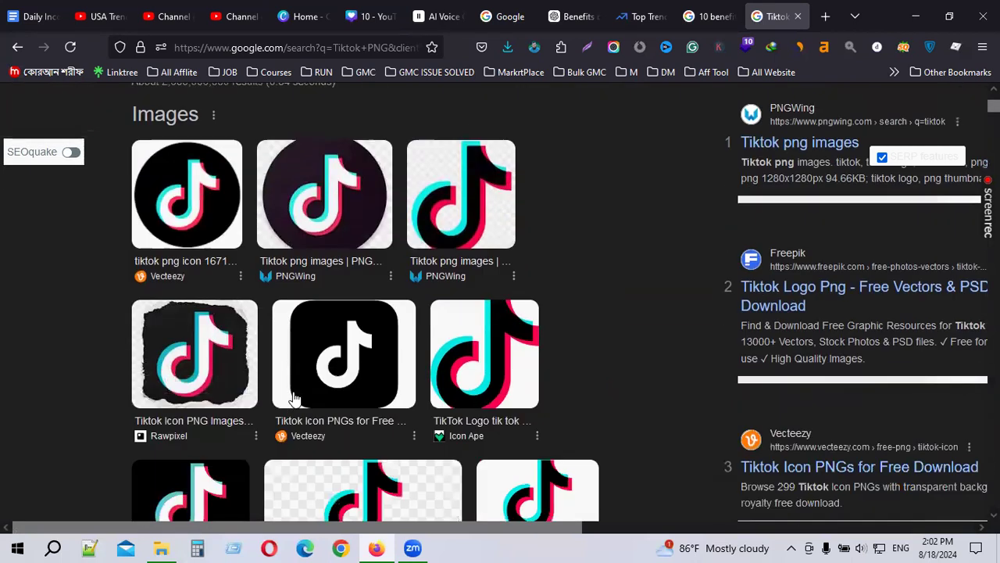
pyautogui.scroll(3, 187, 373)
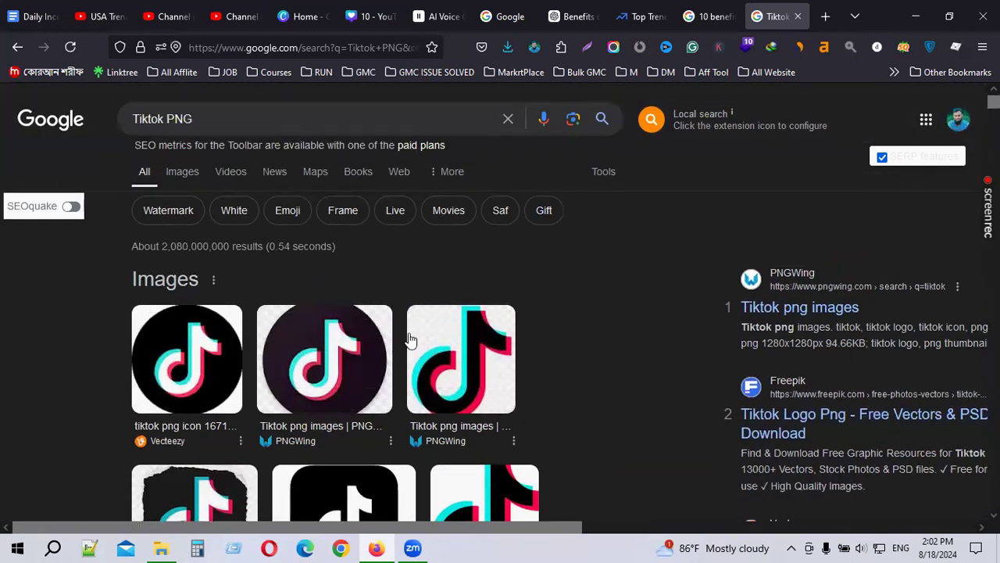
# Begin saving the Vecteezy TikTok logo, then cancel the save.
pyautogui.rightClick(191, 366)
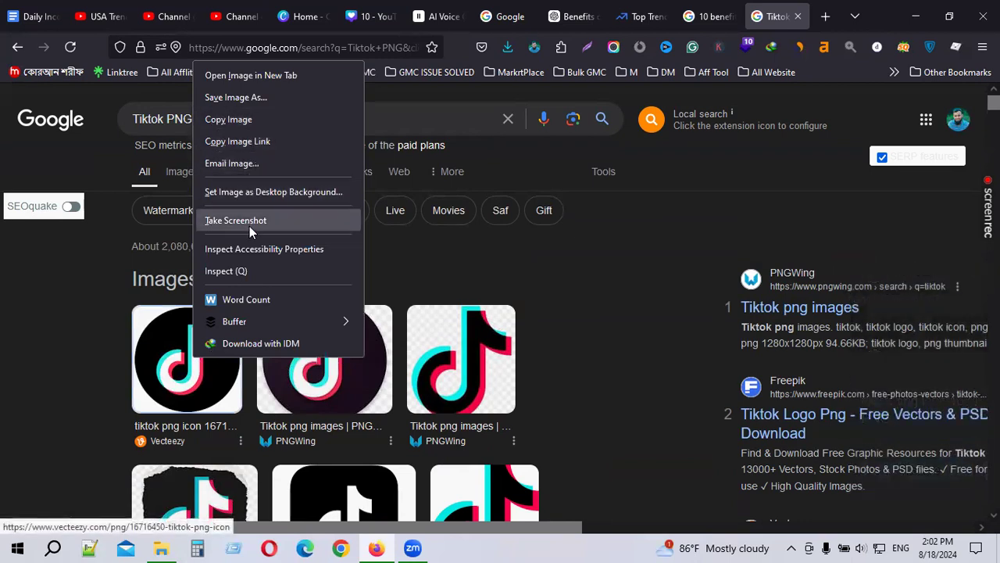
pyautogui.rightClick(836, 364)
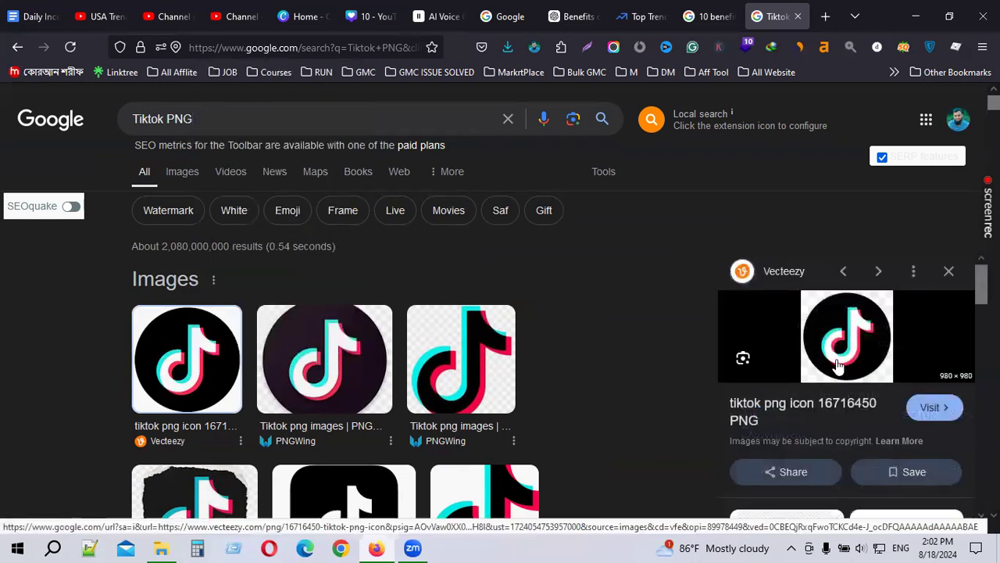
pyautogui.rightClick(836, 359)
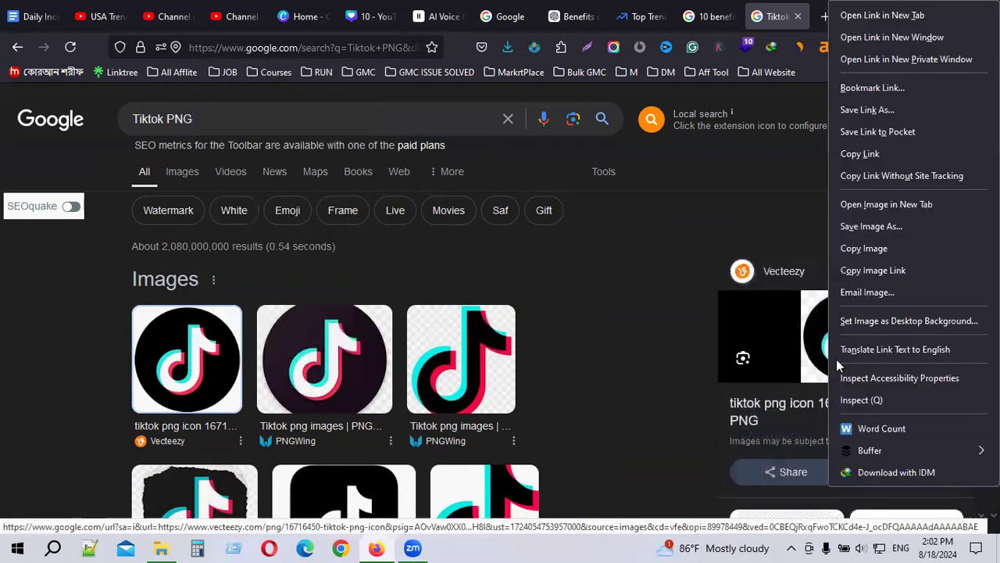
pyautogui.click(883, 228)
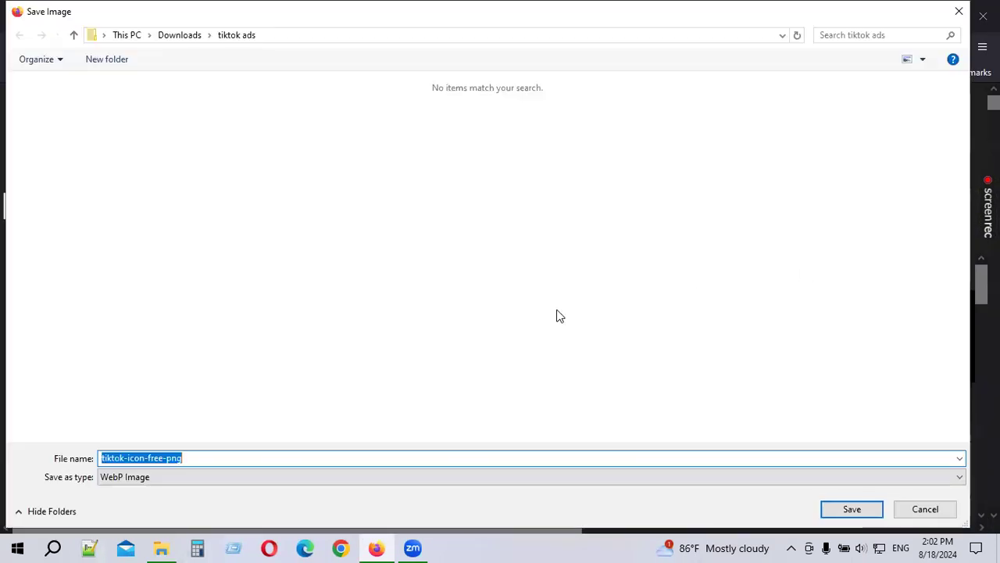
pyautogui.click(923, 509)
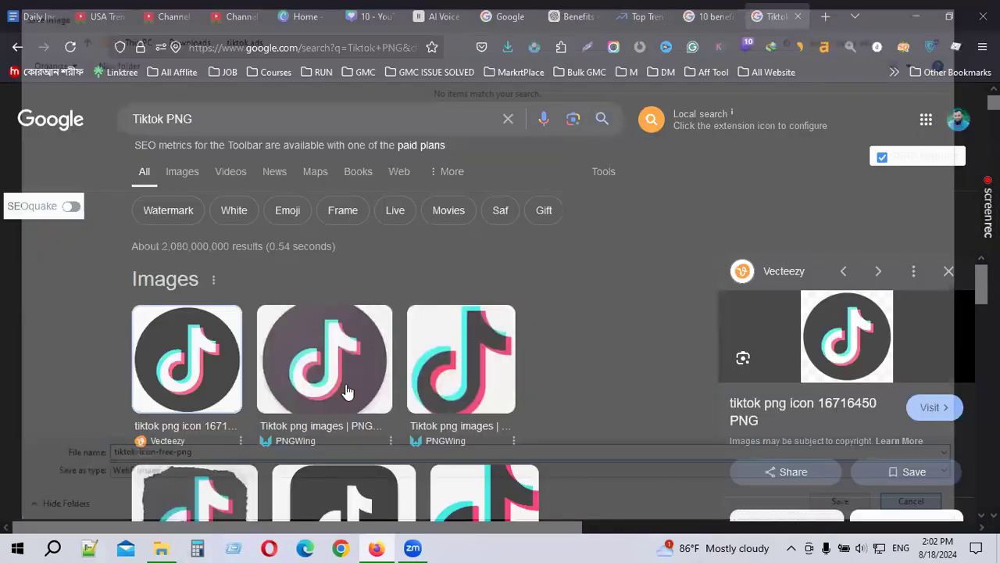
# Save the PNGWing TikTok logo as 'png-transparent-tiktok-logo-thumbnail' in the tiktok ads folder.
pyautogui.click(479, 379)
pyautogui.scroll(-2, 469, 379)
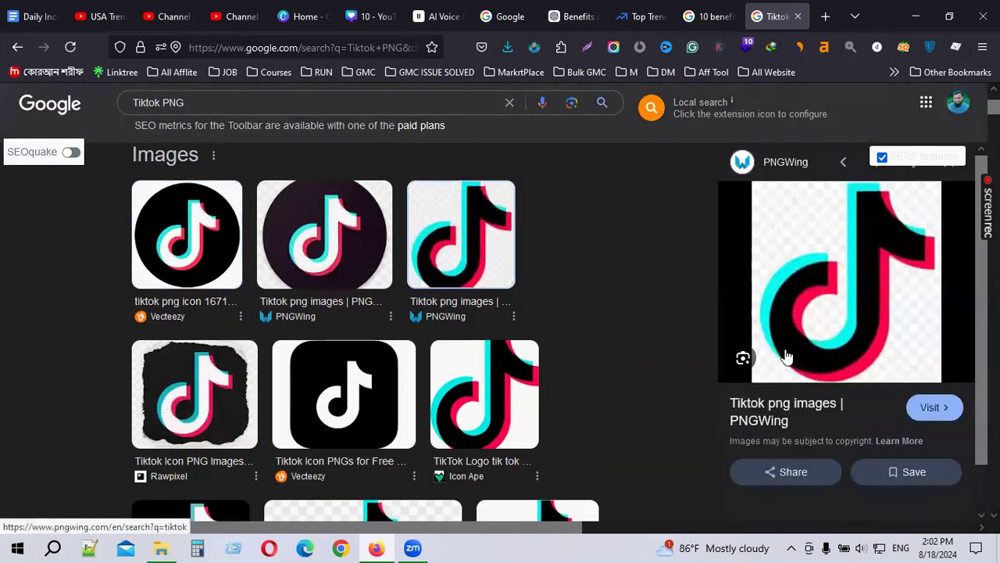
pyautogui.rightClick(794, 292)
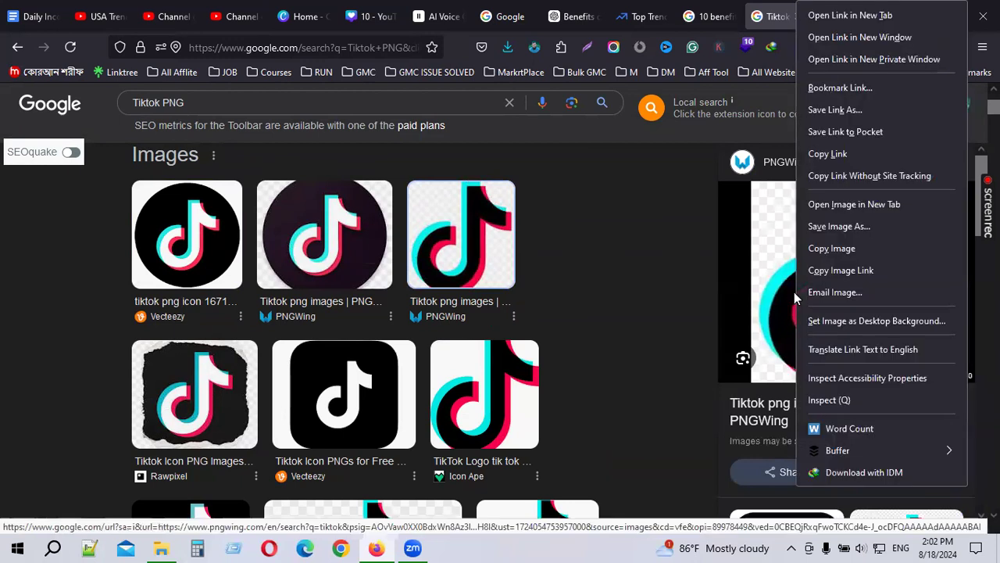
pyautogui.click(842, 227)
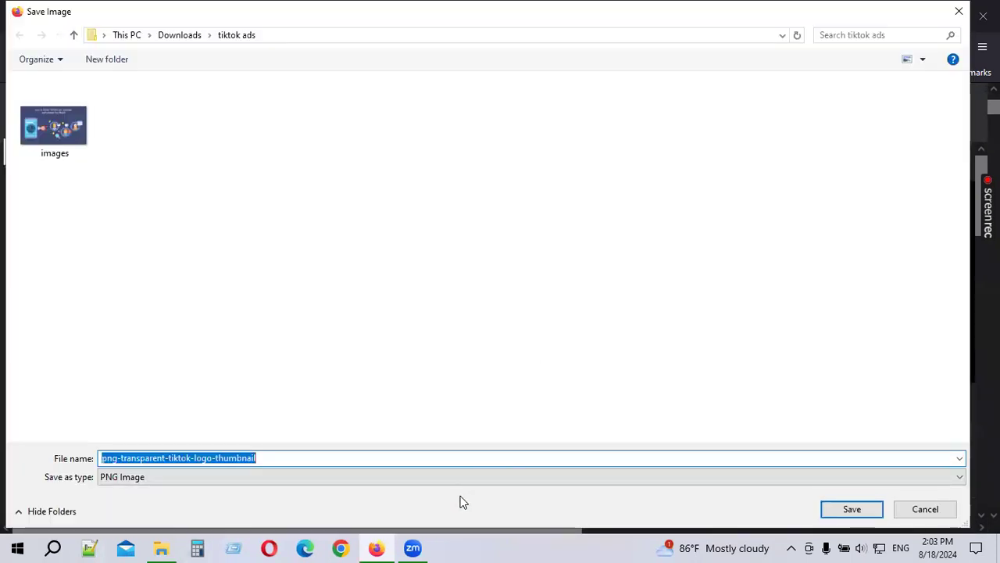
pyautogui.click(852, 510)
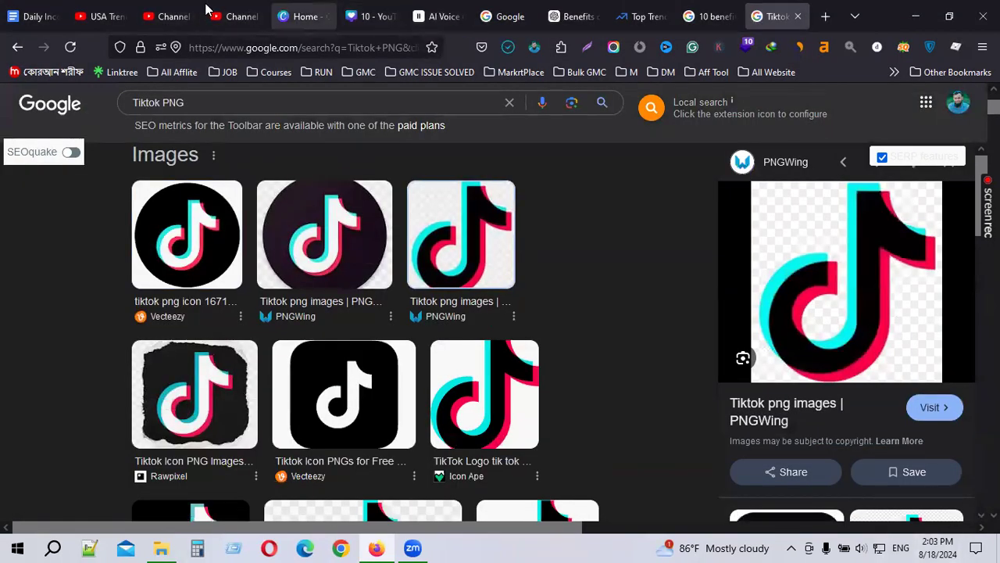
# Glance at the YouTube tabs, return to the Canva design, and clear the Tiktok template search.
pyautogui.click(166, 13)
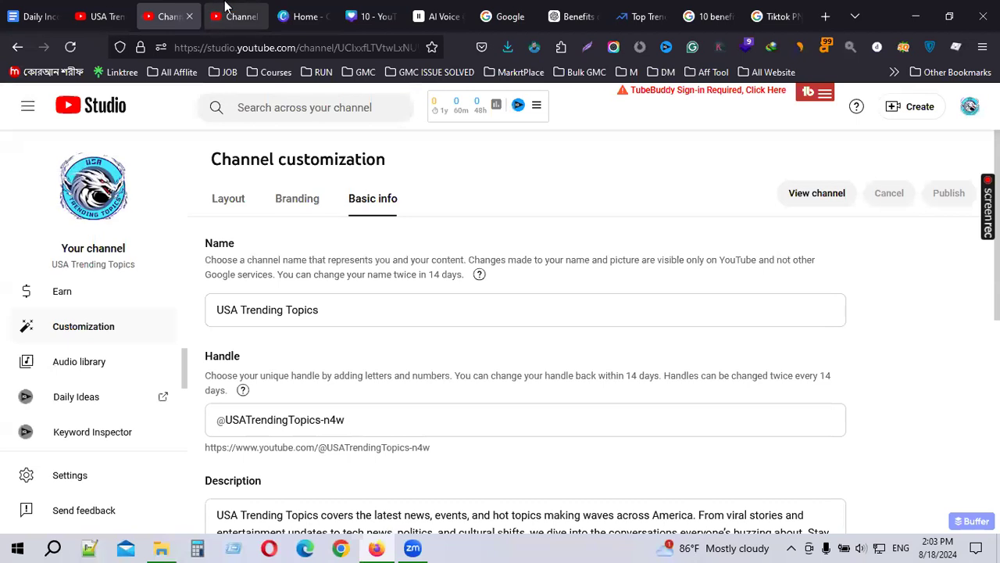
pyautogui.click(238, 17)
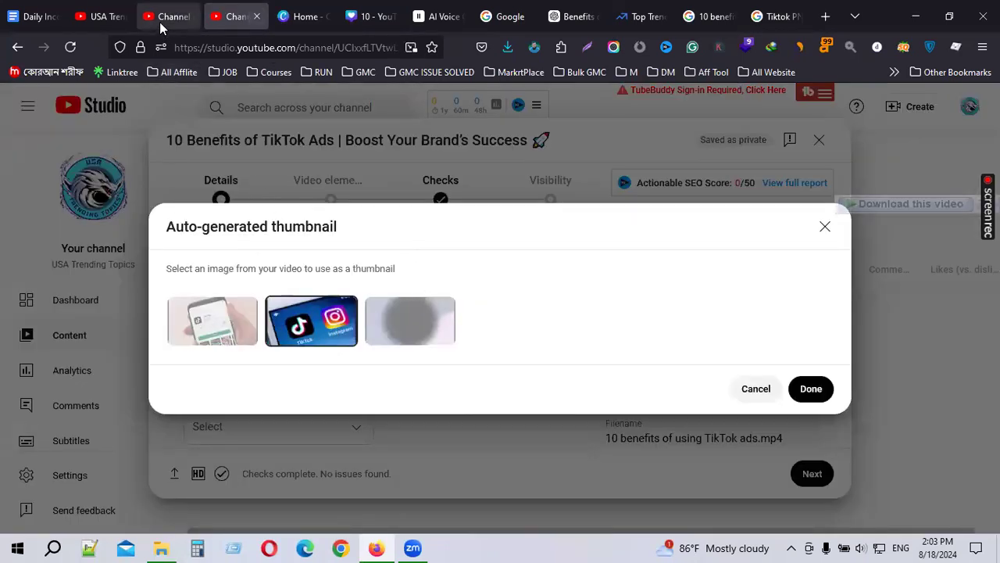
pyautogui.click(368, 16)
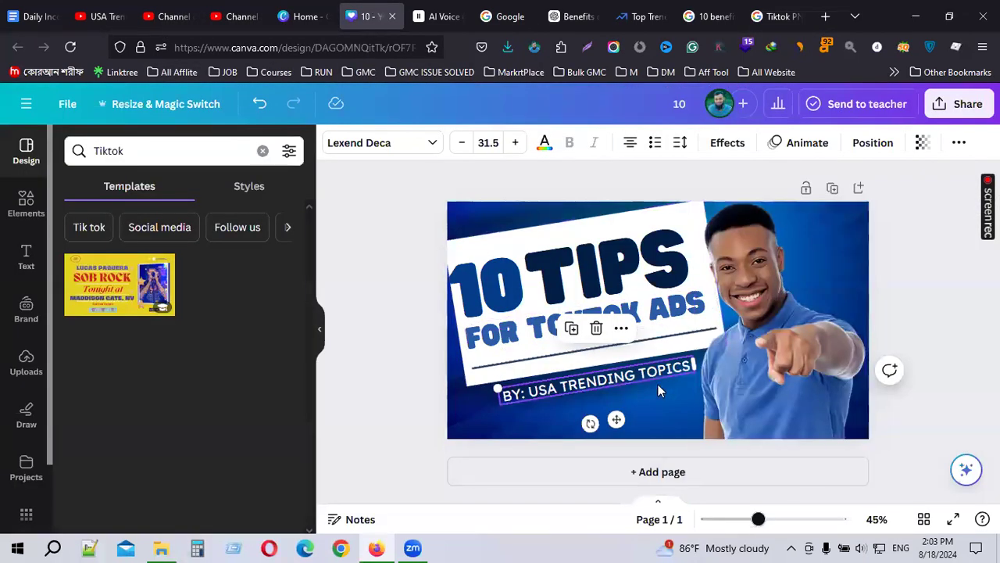
pyautogui.click(264, 151)
# Upload png-transparent-tiktok-logo-thumbnail from the tiktok ads folder into Canva's uploads.
pyautogui.click(28, 311)
pyautogui.click(28, 359)
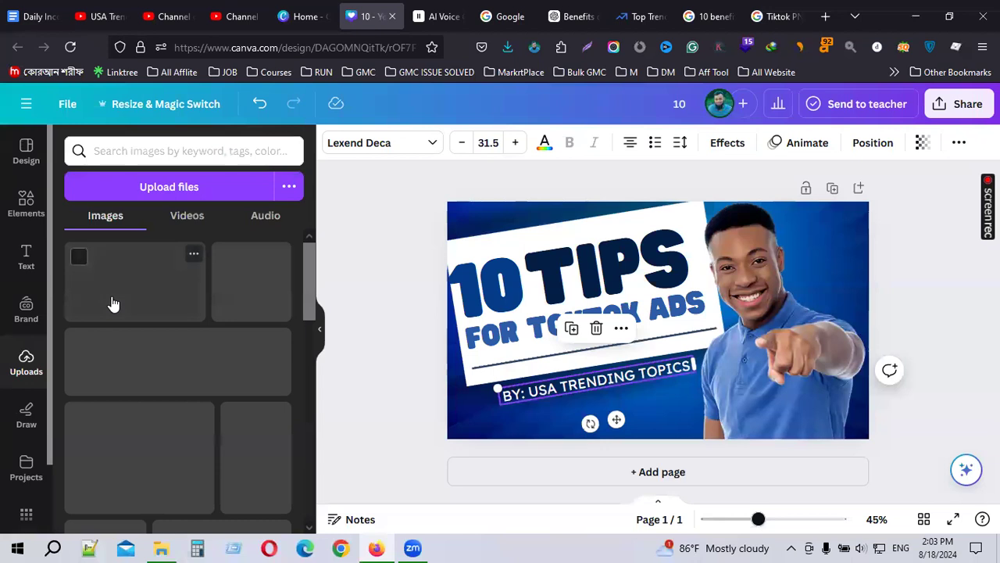
pyautogui.click(175, 189)
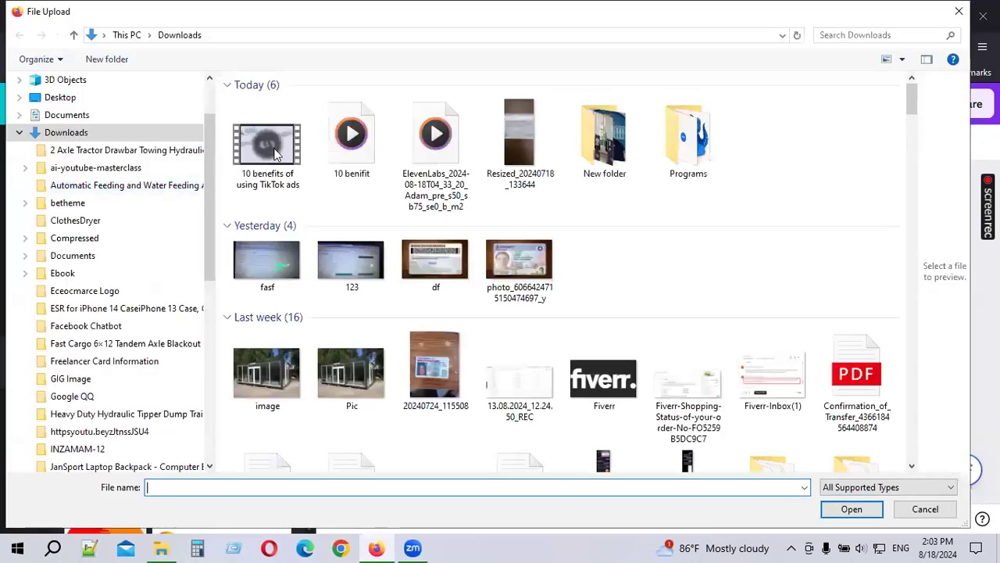
pyautogui.doubleClick(802, 170)
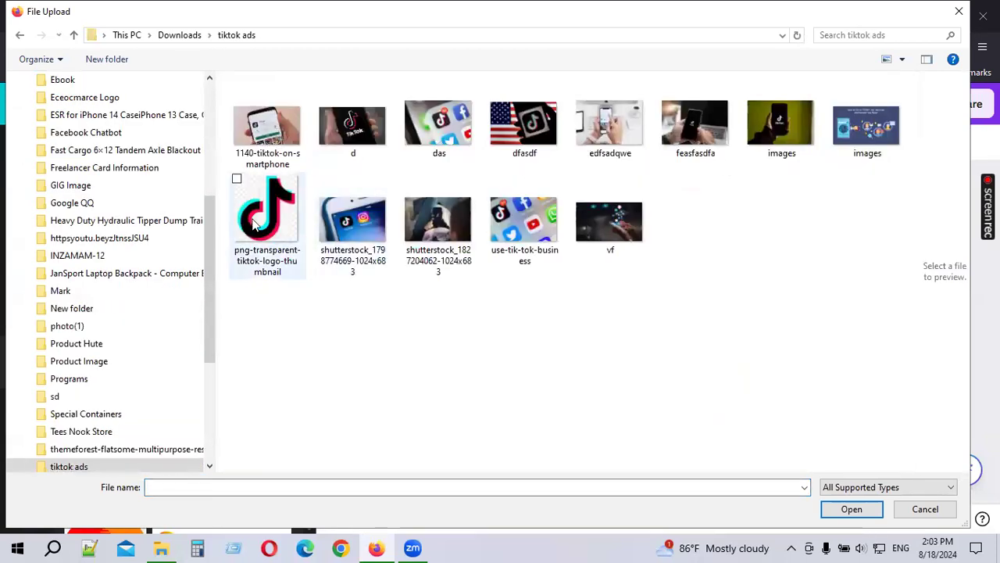
pyautogui.click(254, 223)
pyautogui.click(851, 510)
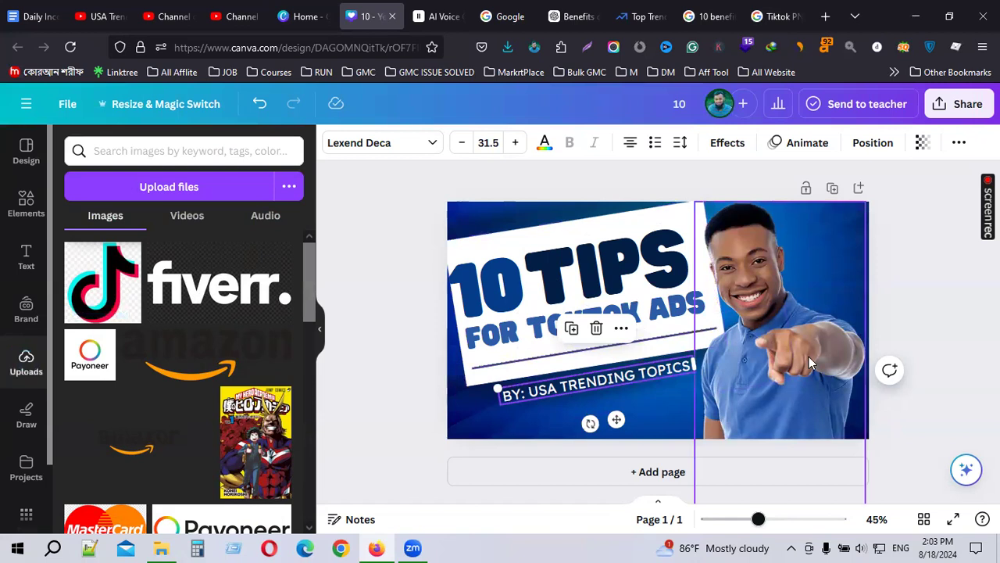
# Place the uploaded TikTok logo on the thumbnail, shrink it, and set it over the byline's end.
pyautogui.moveTo(755, 354)
pyautogui.mouseDown()
pyautogui.moveTo(765, 329)
pyautogui.moveTo(771, 348)
pyautogui.mouseUp()
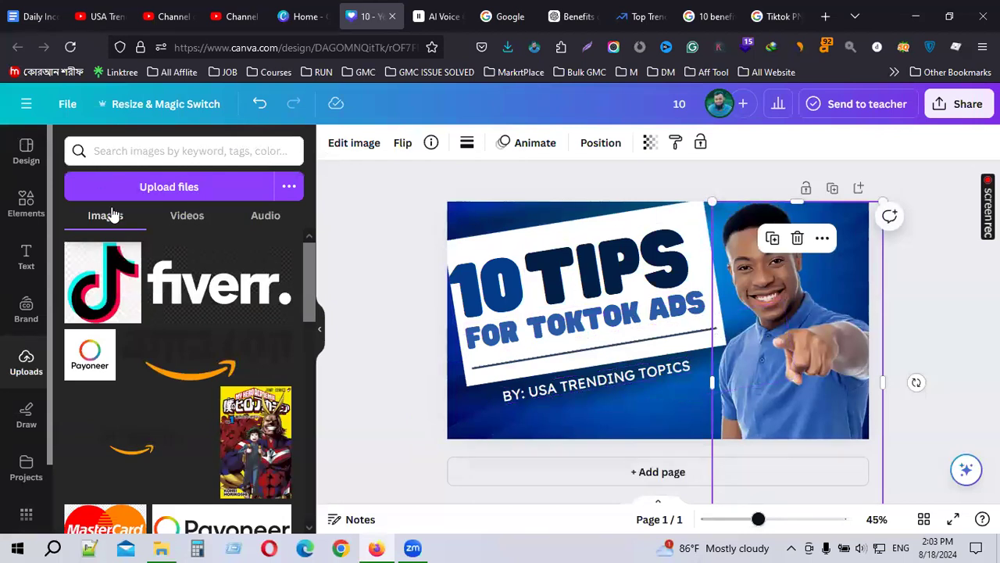
pyautogui.rightClick(108, 304)
pyautogui.press('Escape')
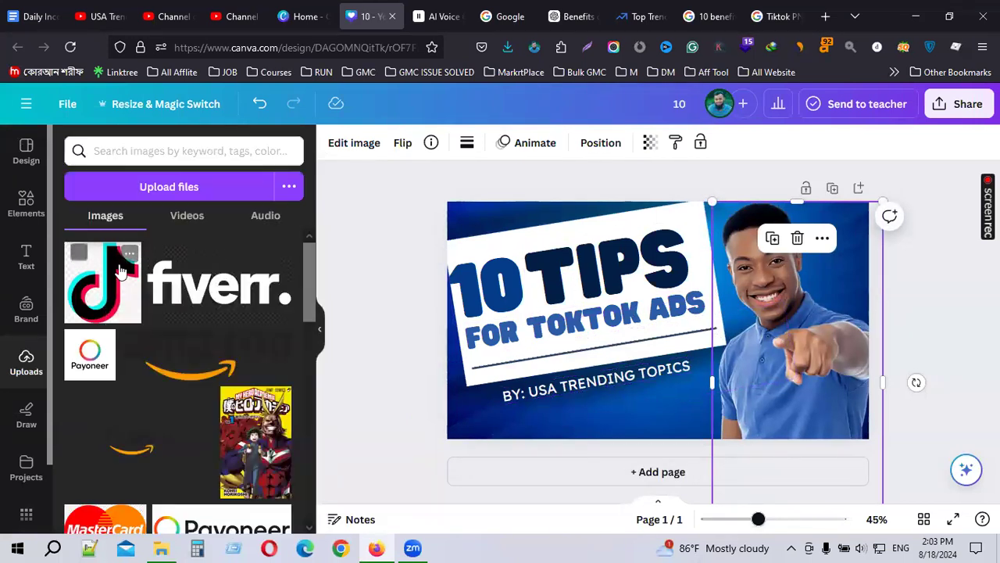
pyautogui.moveTo(107, 303); pyautogui.dragTo(701, 397)
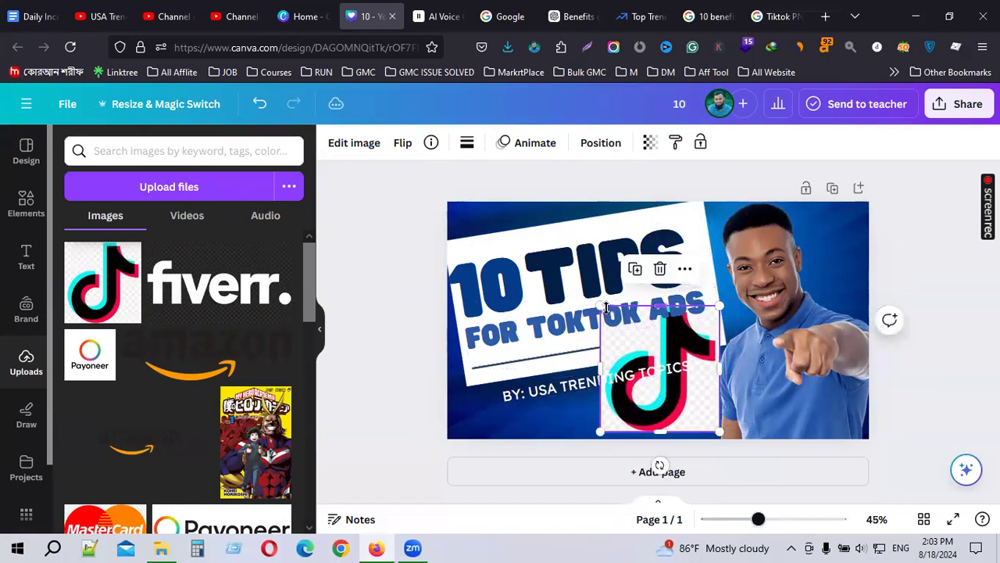
pyautogui.moveTo(602, 307); pyautogui.dragTo(634, 350)
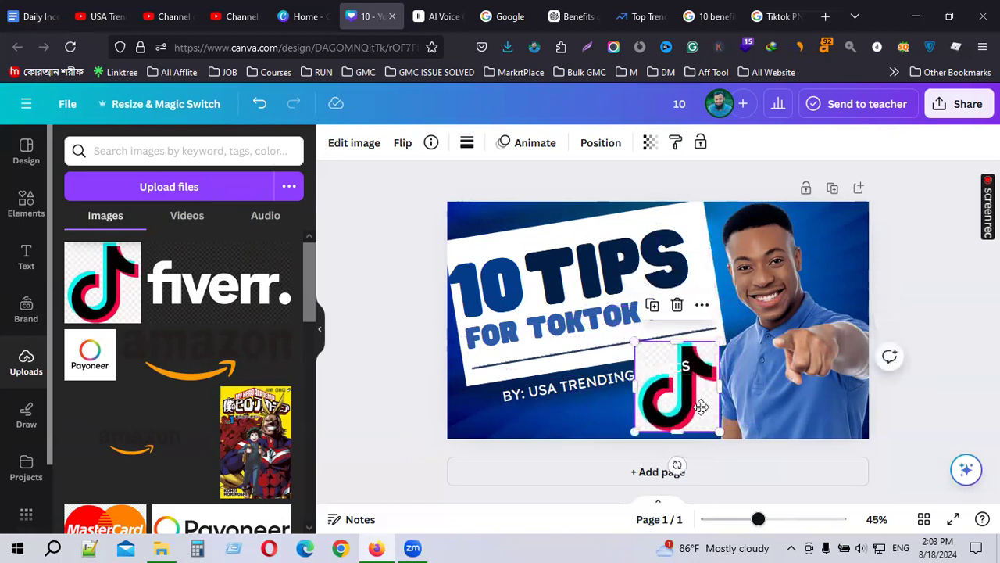
pyautogui.moveTo(701, 406); pyautogui.dragTo(698, 406)
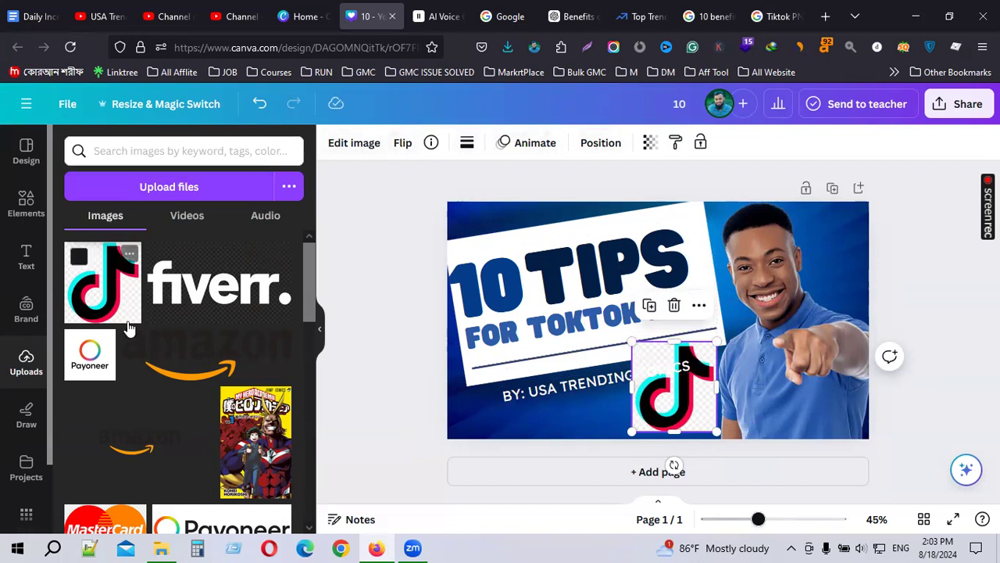
pyautogui.moveTo(668, 420); pyautogui.dragTo(668, 428)
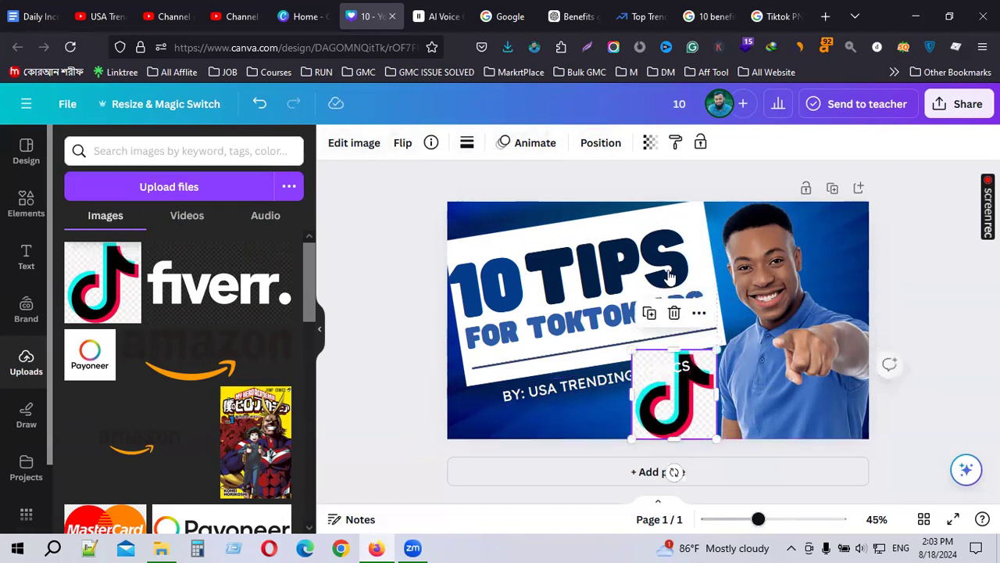
pyautogui.click(358, 147)
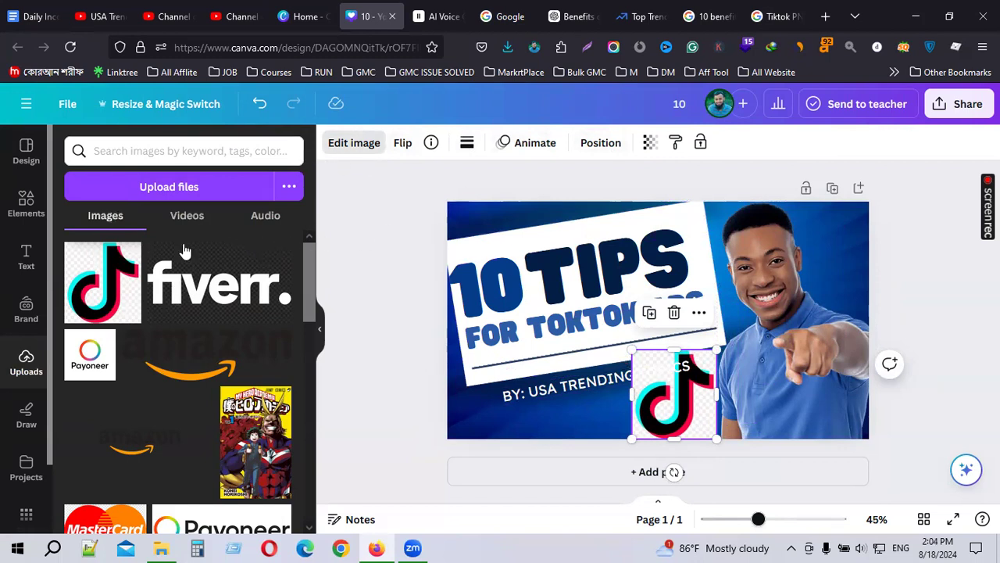
# Remove the TikTok logo's background, move it under the byline, and tilt it about 32°.
pyautogui.click(357, 145)
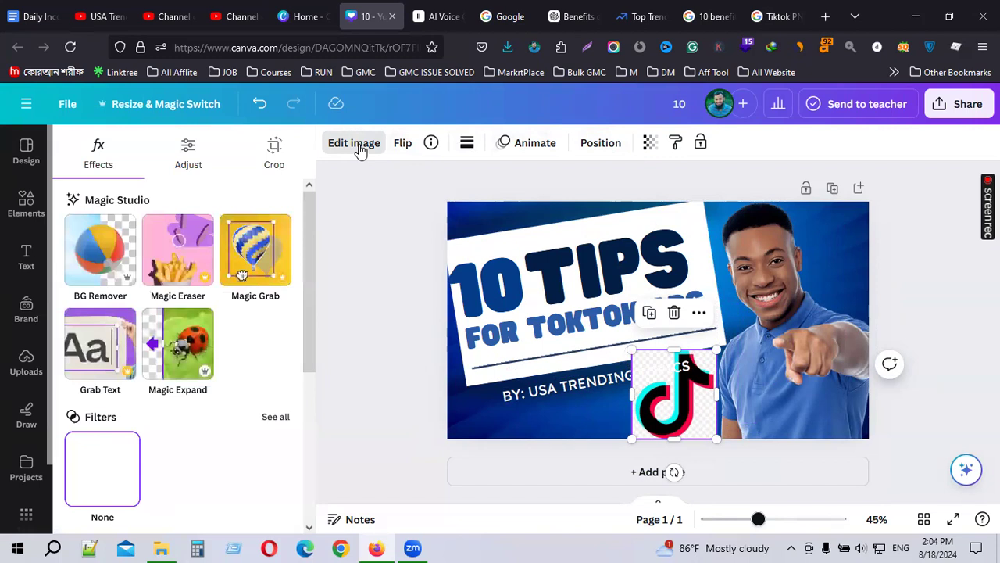
pyautogui.click(106, 254)
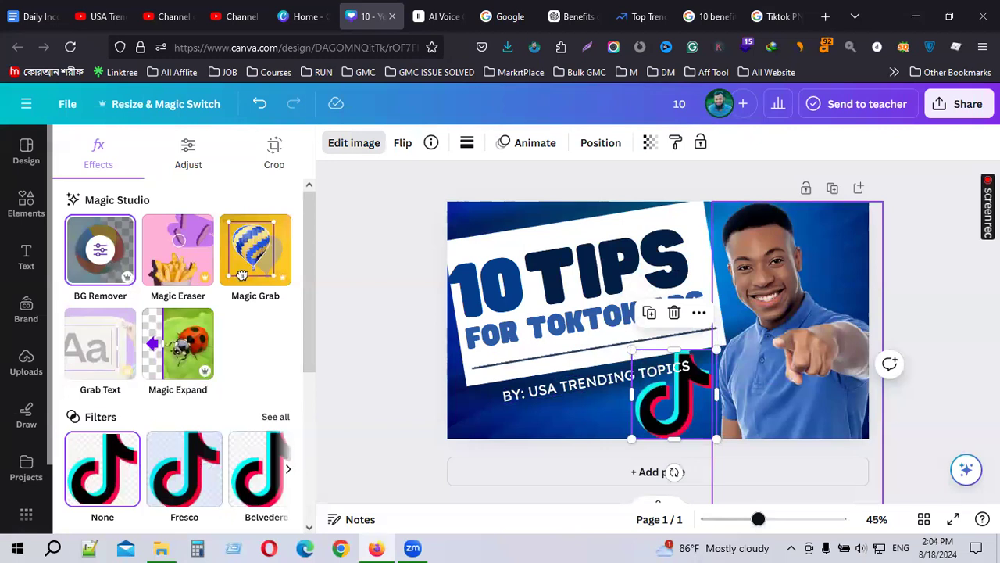
pyautogui.moveTo(672, 402)
pyautogui.mouseDown()
pyautogui.moveTo(757, 293)
pyautogui.moveTo(824, 244)
pyautogui.moveTo(841, 275)
pyautogui.moveTo(655, 360)
pyautogui.moveTo(500, 295)
pyautogui.moveTo(554, 288)
pyautogui.moveTo(479, 258)
pyautogui.moveTo(669, 419)
pyautogui.moveTo(688, 408)
pyautogui.moveTo(669, 407)
pyautogui.mouseUp()
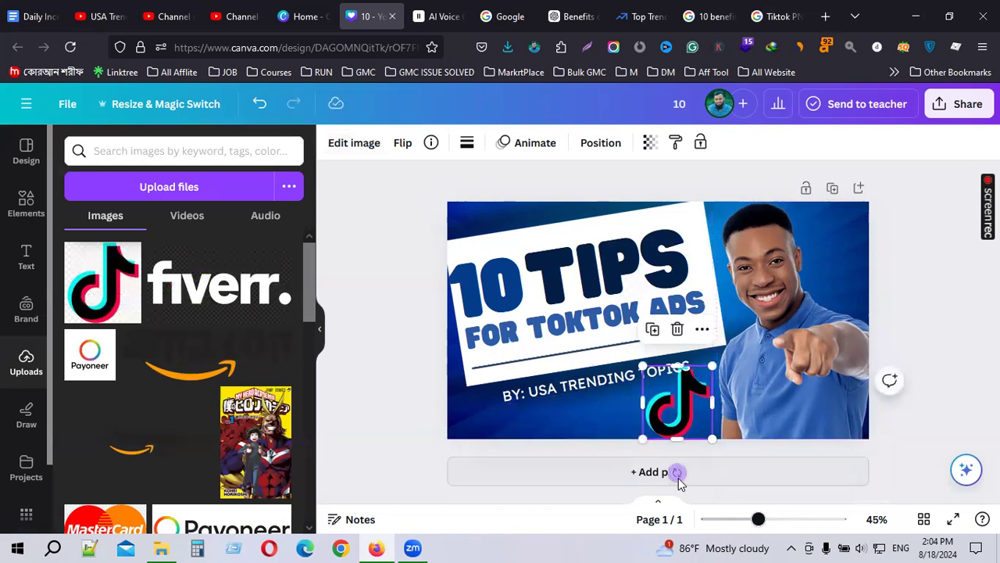
pyautogui.moveTo(674, 473); pyautogui.dragTo(640, 465)
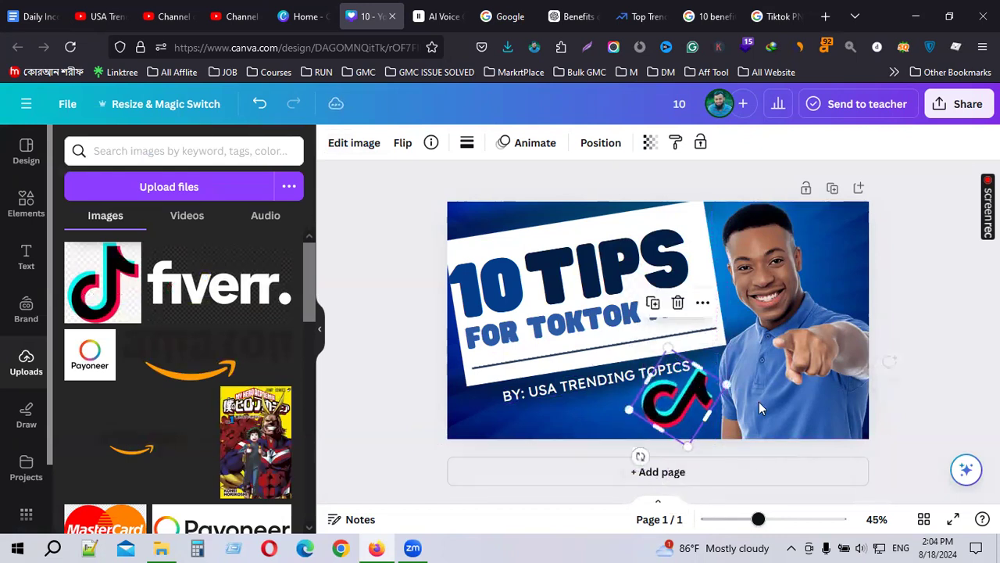
pyautogui.click(899, 368)
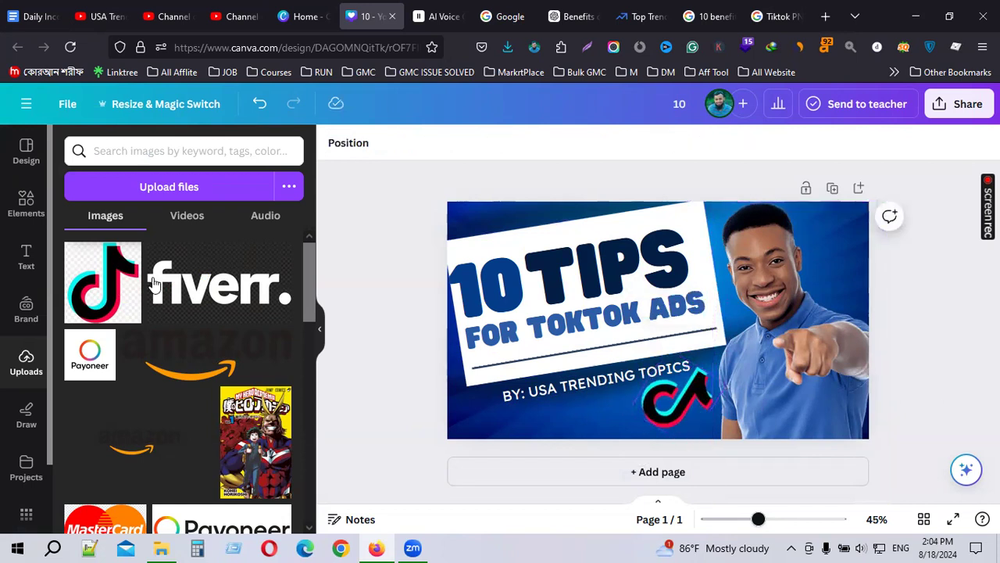
# Enlarge the tilted TikTok logo slightly and fine-tune its size.
pyautogui.click(664, 422)
pyautogui.moveTo(629, 410); pyautogui.dragTo(619, 413)
pyautogui.moveTo(704, 410); pyautogui.dragTo(699, 404)
pyautogui.click(957, 414)
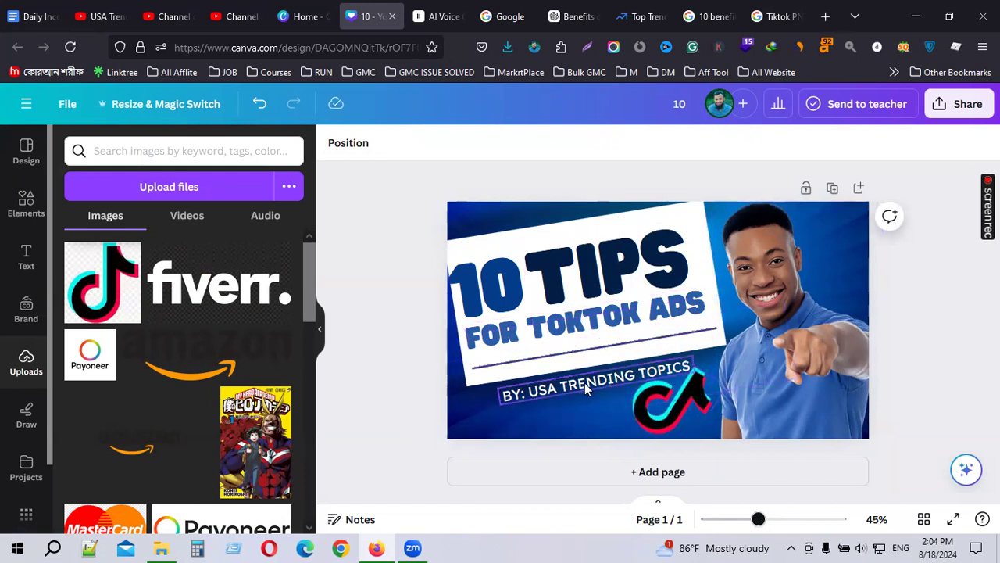
# Rename the design Tiktok and download it as Tiktok.png with a transparent background.
pyautogui.click(688, 107)
pyautogui.press('Return')
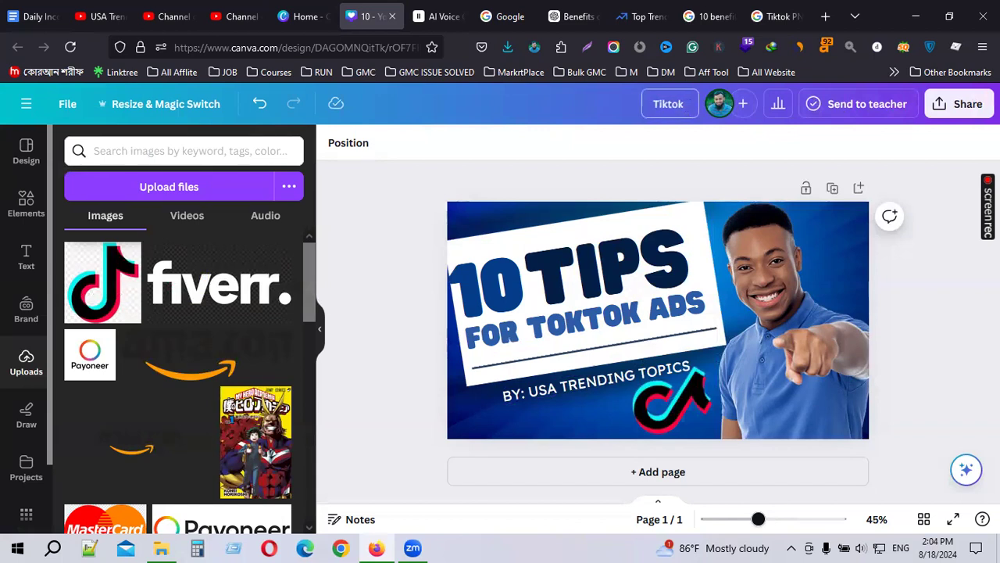
pyautogui.click(960, 110)
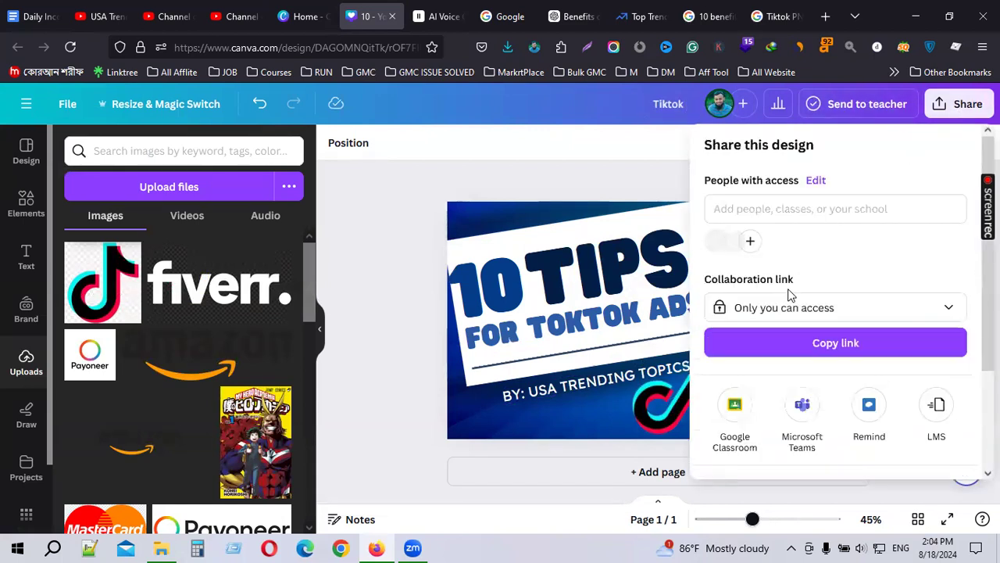
pyautogui.scroll(-2, 788, 329)
pyautogui.click(774, 412)
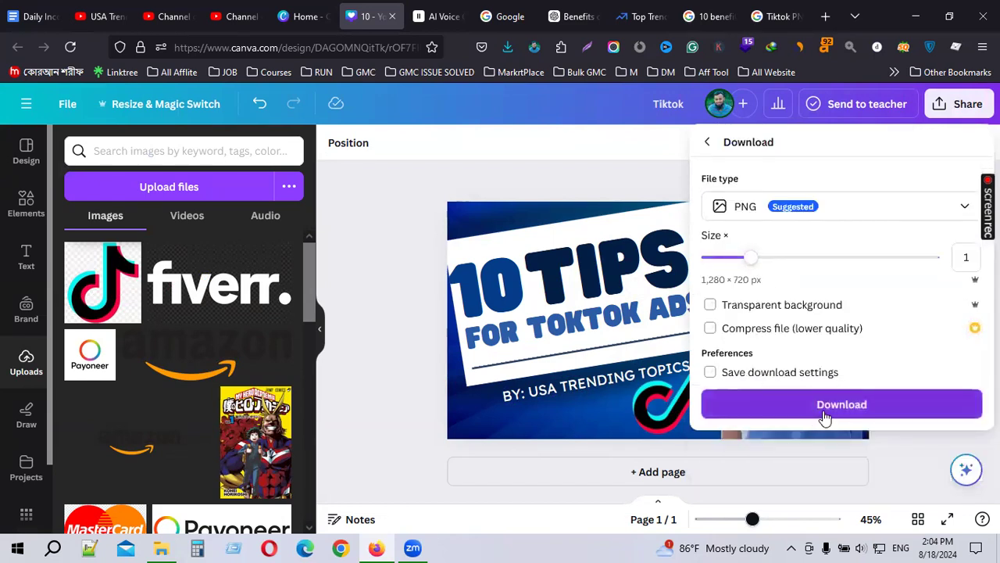
pyautogui.click(727, 313)
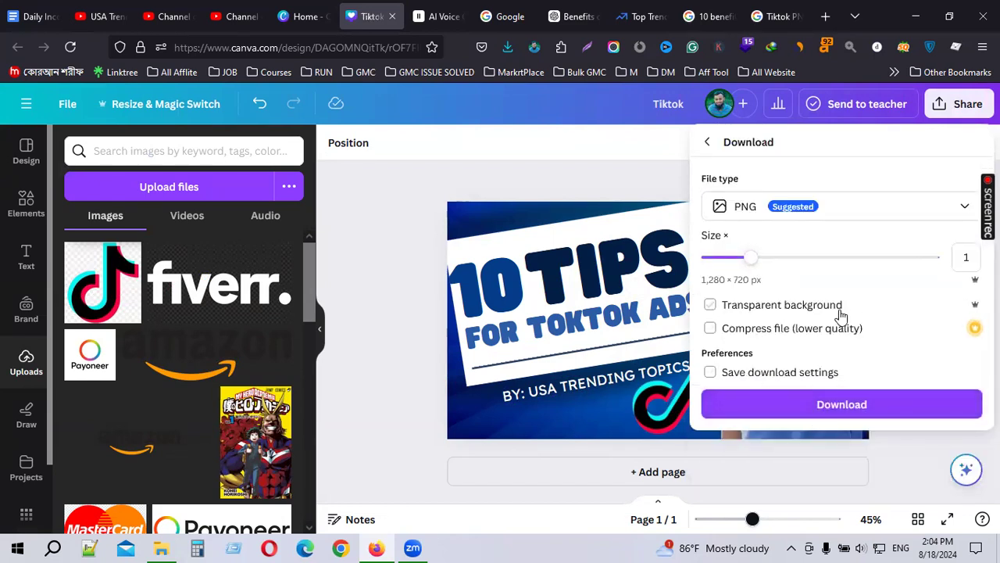
pyautogui.click(855, 412)
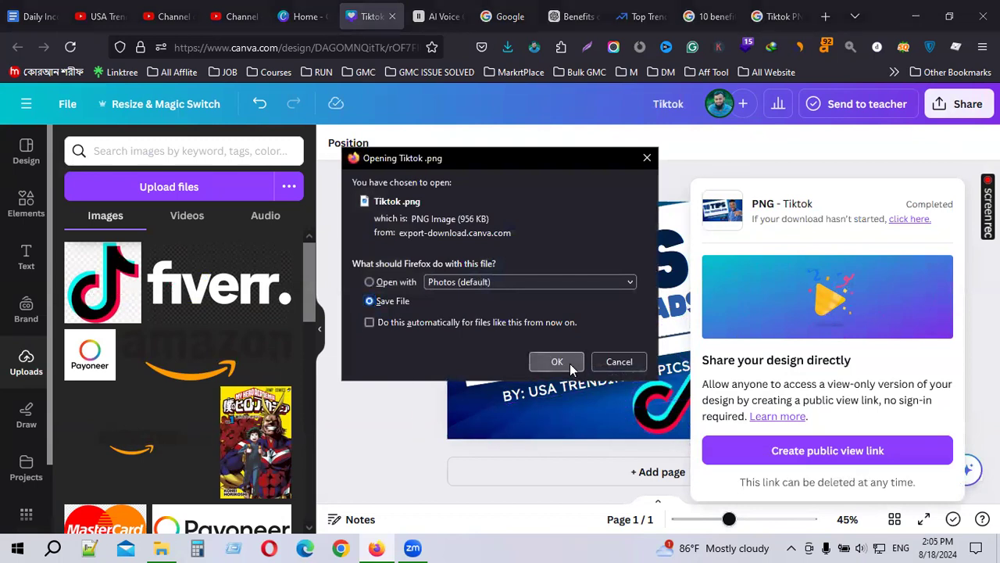
pyautogui.click(569, 364)
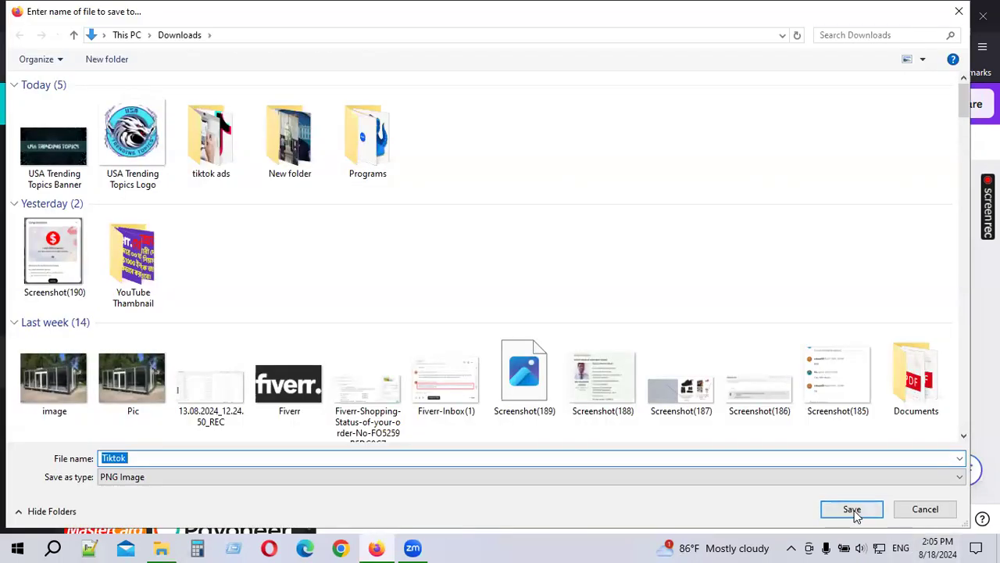
pyautogui.click(852, 511)
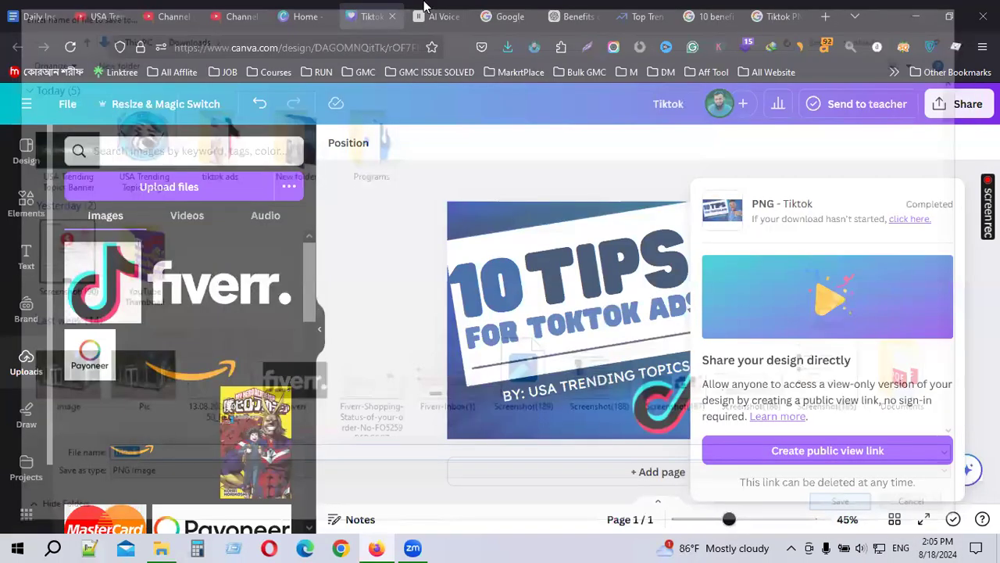
# Upload the Tiktok image file as the video's custom '10 TIPS FOR TOKTOK ADS' thumbnail.
pyautogui.click(244, 15)
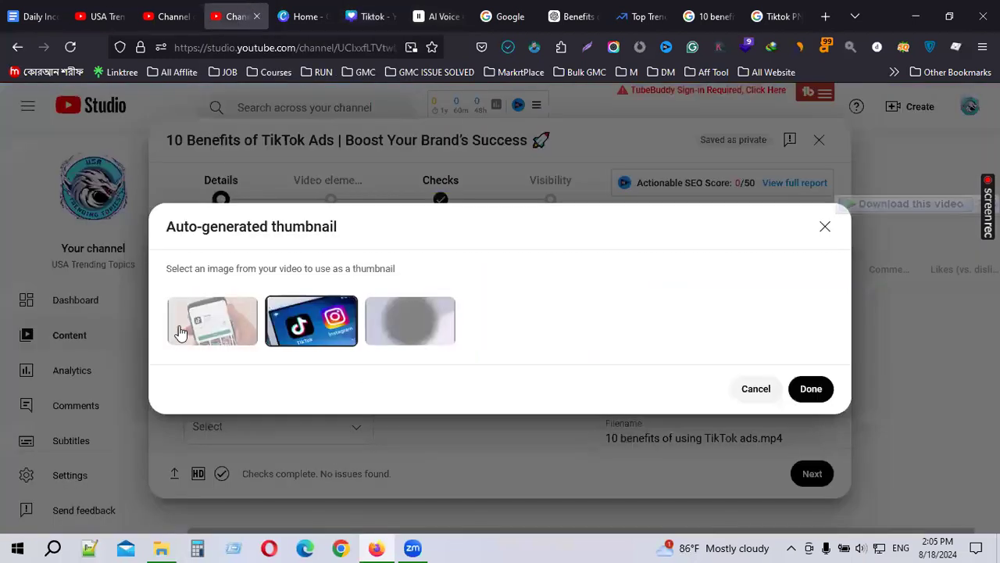
pyautogui.click(758, 389)
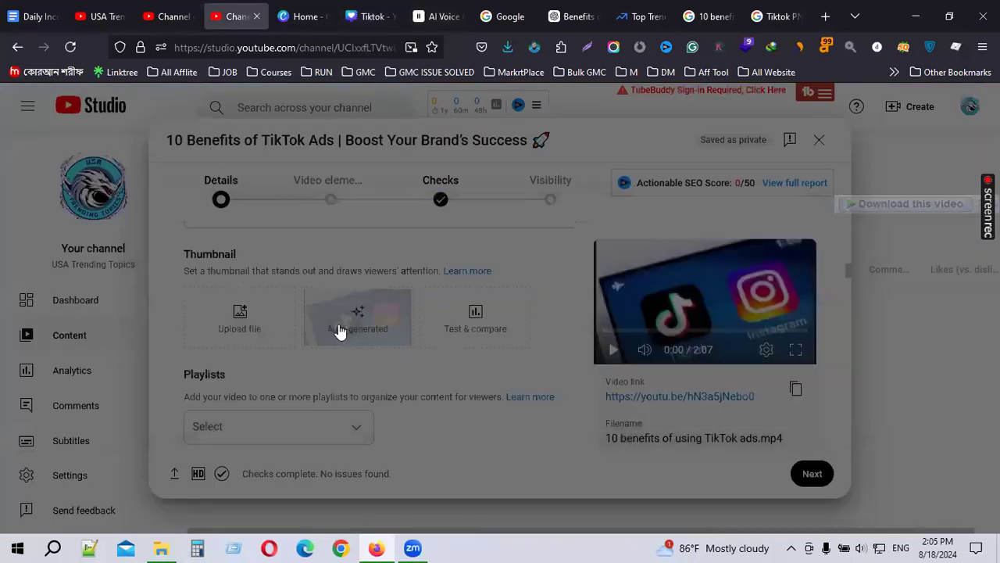
pyautogui.click(239, 328)
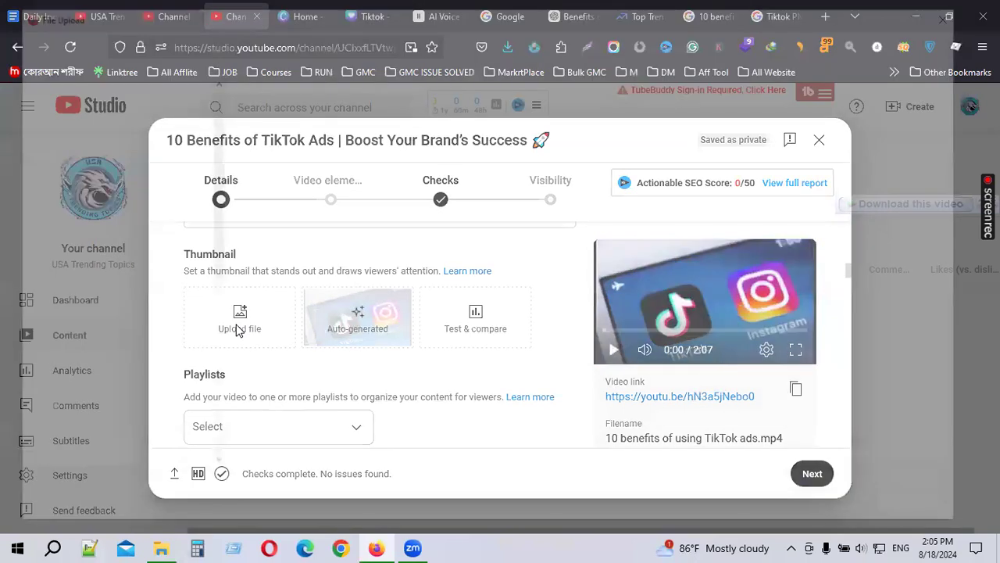
pyautogui.click(272, 155)
pyautogui.click(848, 509)
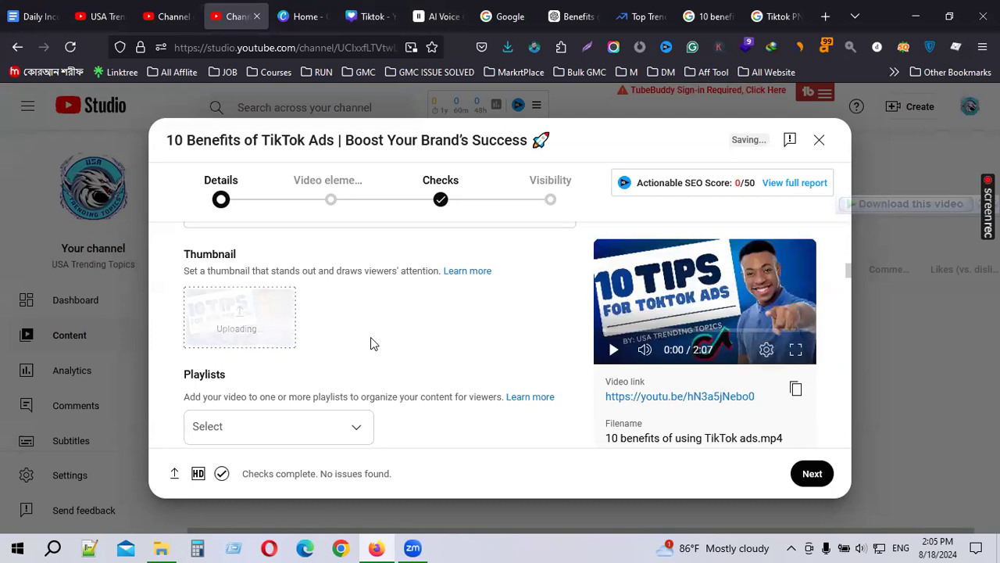
pyautogui.scroll(-3, 374, 339)
pyautogui.scroll(5, 375, 339)
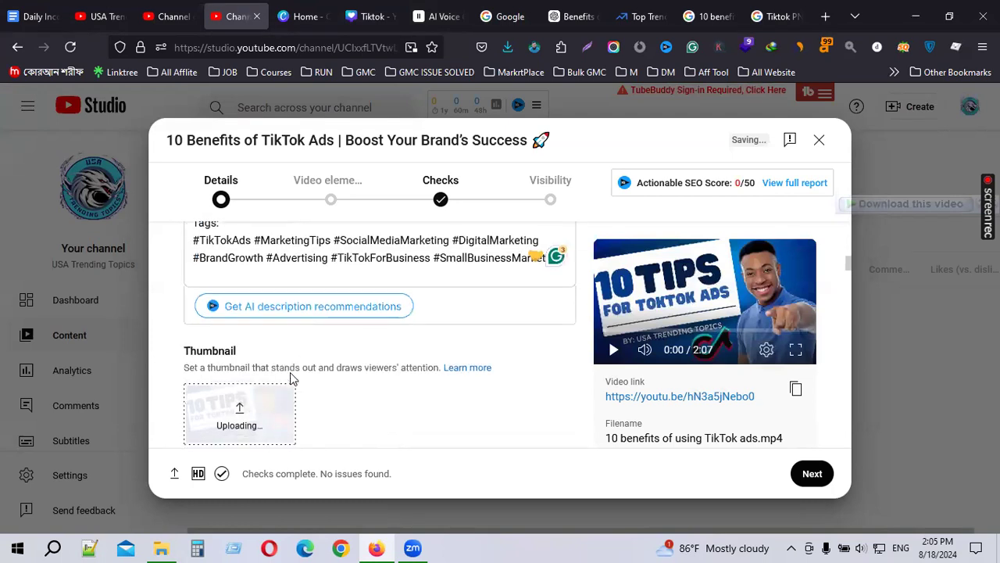
pyautogui.scroll(-1, 290, 373)
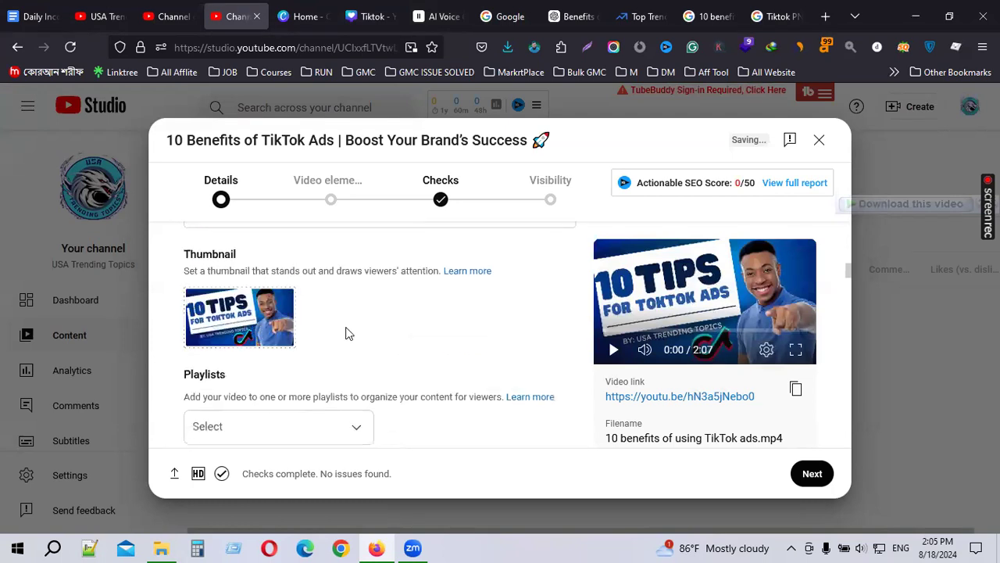
pyautogui.scroll(-1, 349, 334)
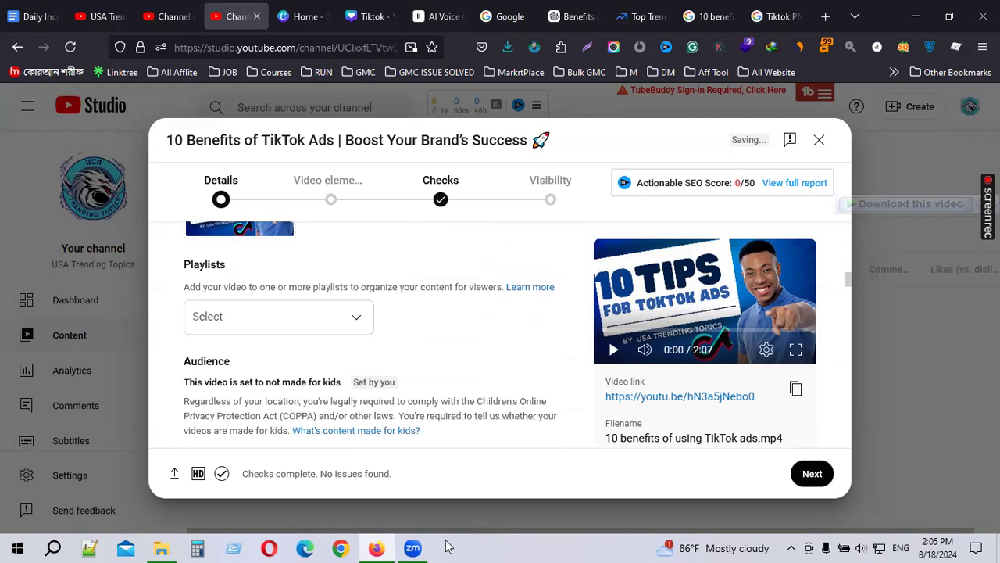
pyautogui.moveTo(420, 547)
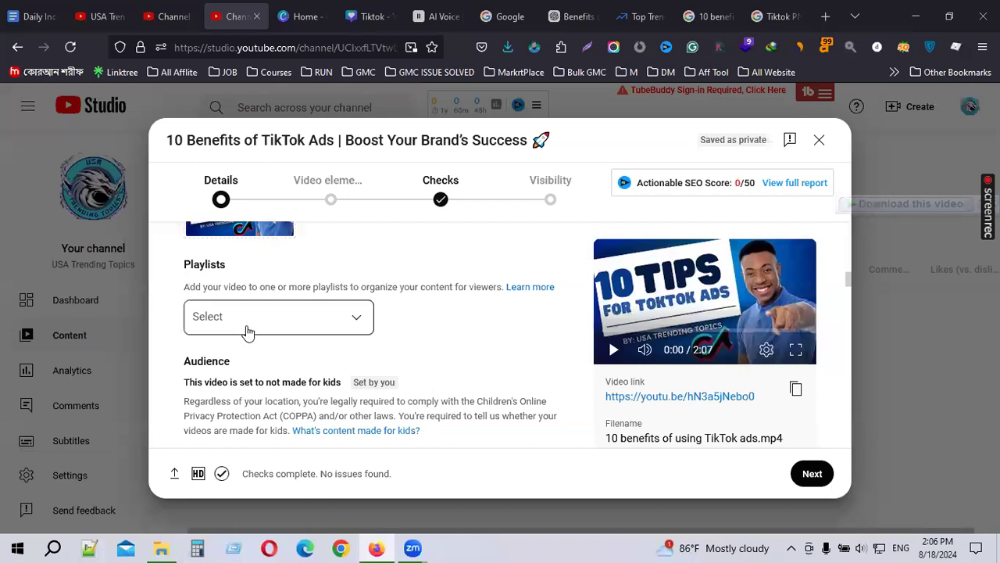
# Open the video's Playlists picker and bring up its create-playlist options.
pyautogui.click(358, 322)
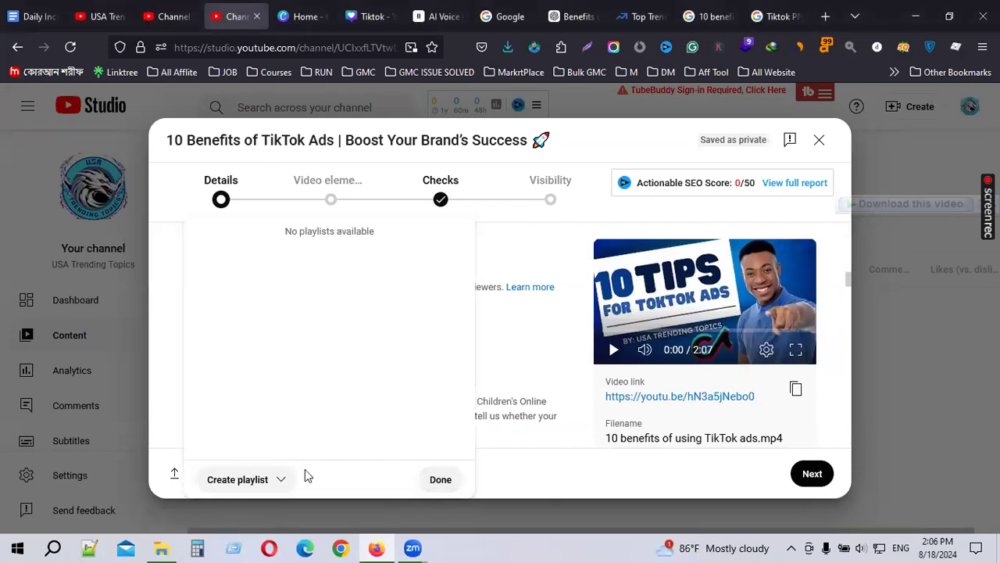
pyautogui.click(286, 480)
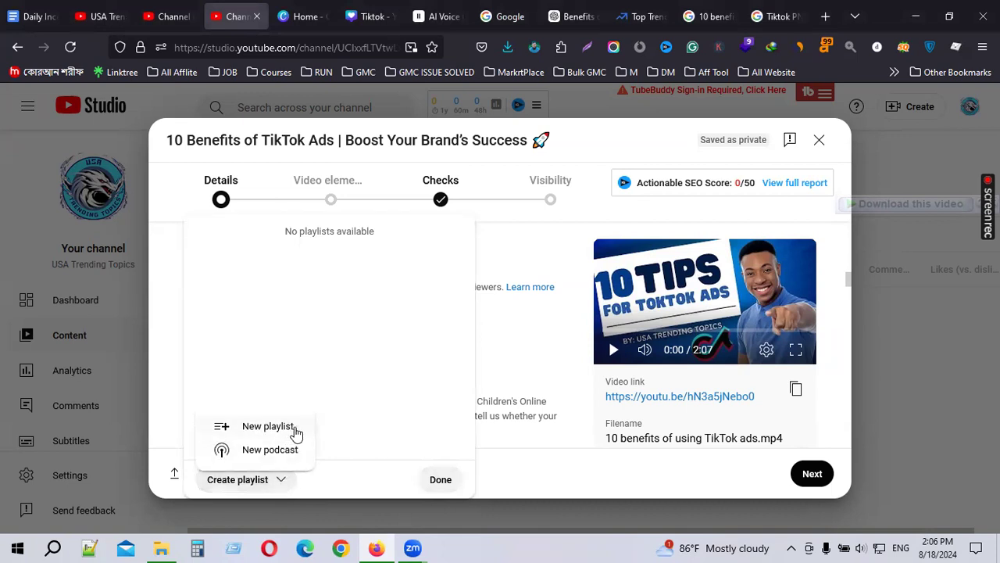
pyautogui.click(444, 480)
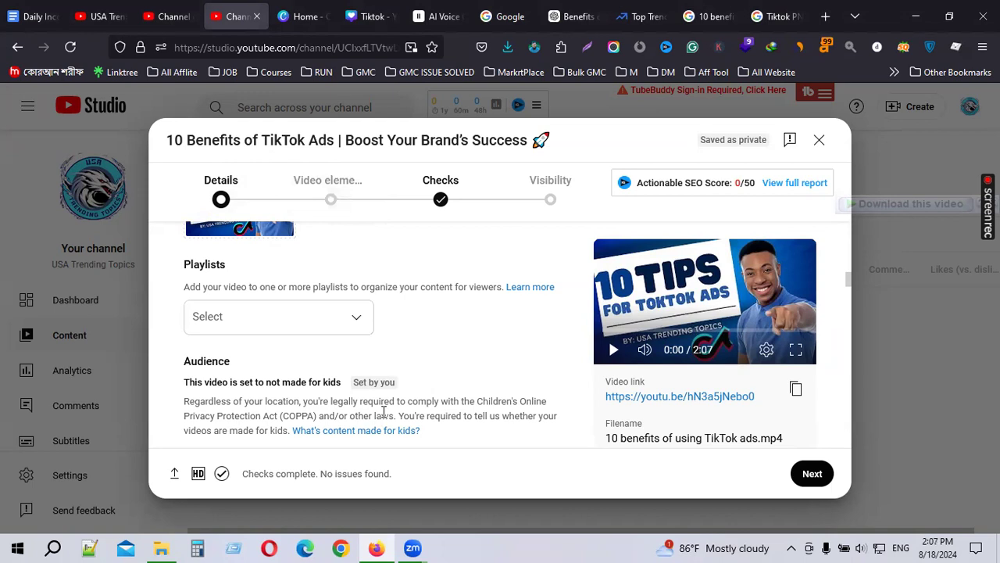
pyautogui.click(313, 320)
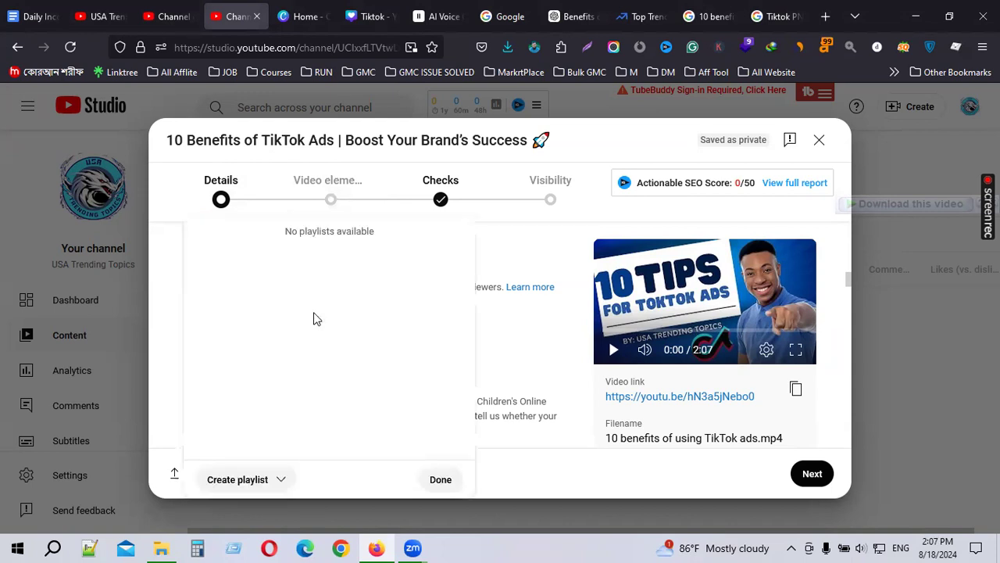
pyautogui.click(277, 480)
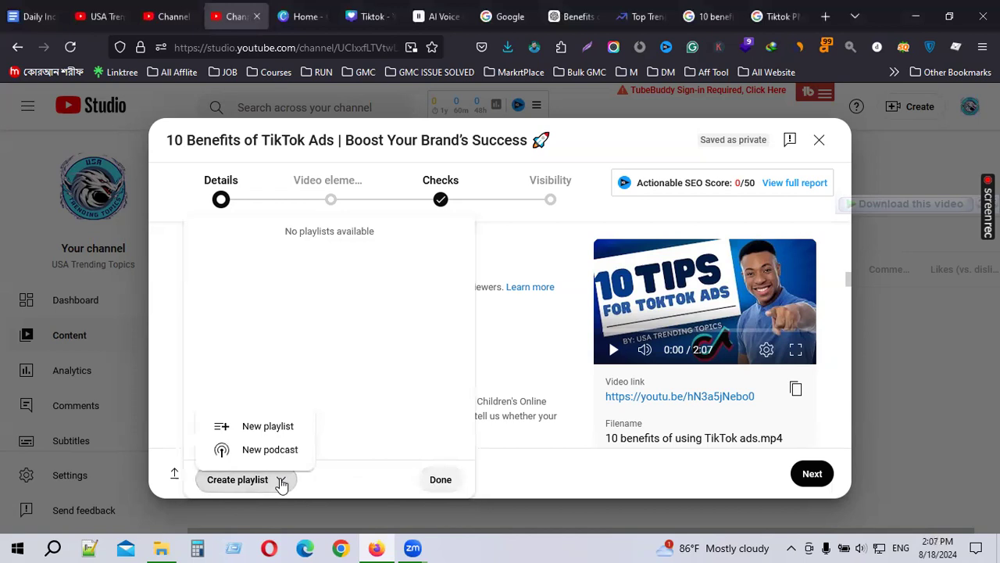
# Create a new playlist titled 'Digital Marketing Tips' and assign the video to it.
pyautogui.click(268, 427)
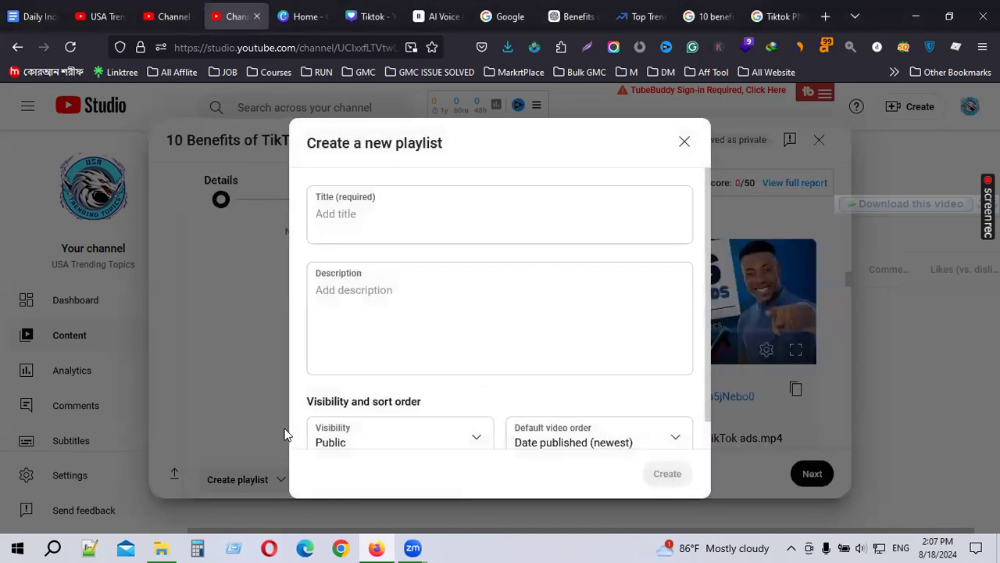
pyautogui.click(396, 233)
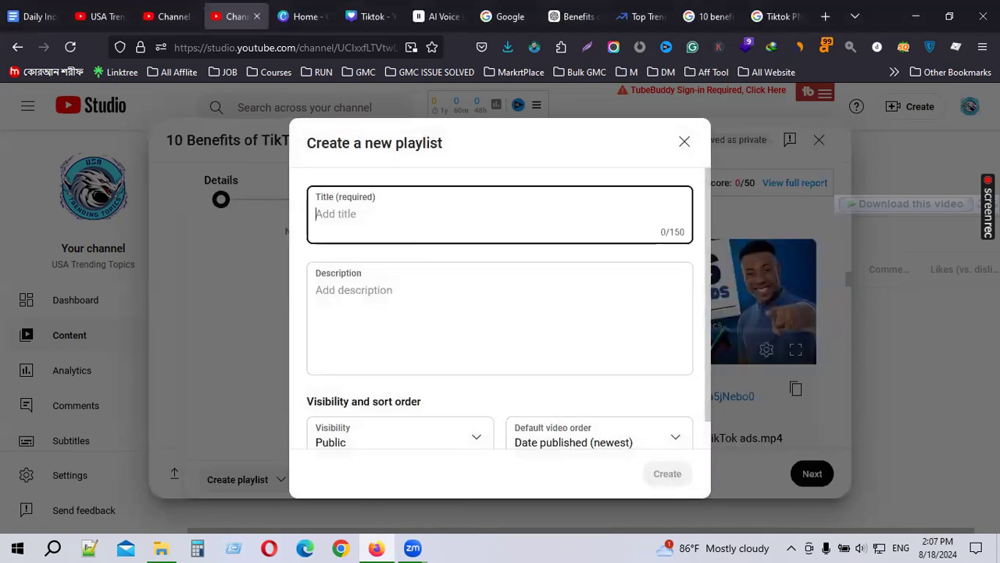
pyautogui.write('Digital Marketing Tips')
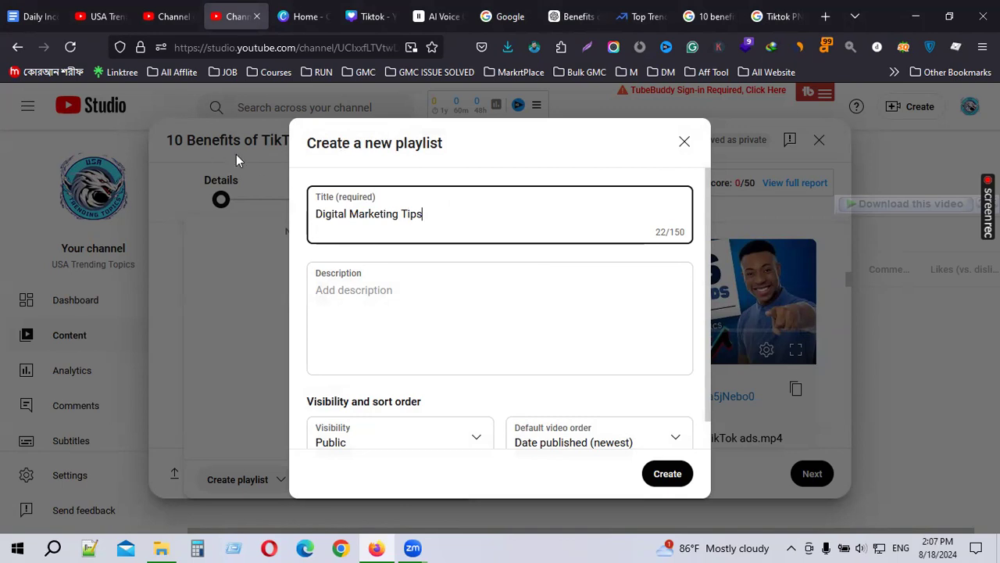
pyautogui.click(398, 300)
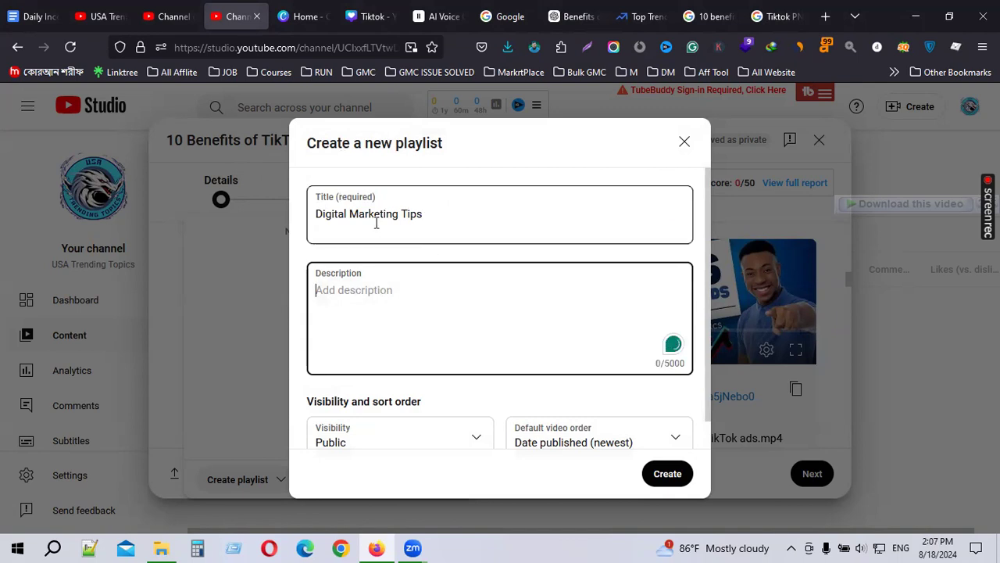
pyautogui.click(440, 219)
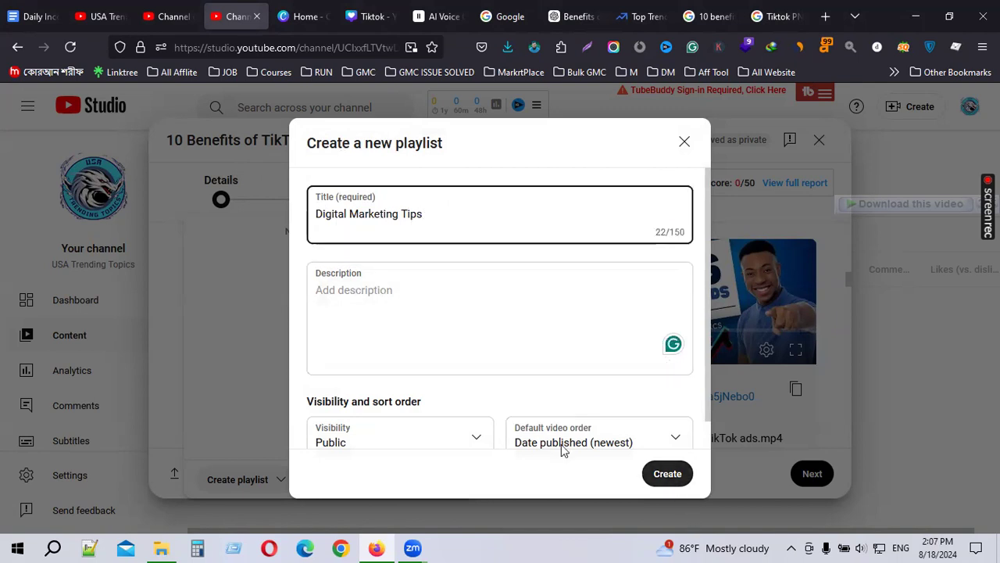
pyautogui.scroll(-1, 568, 378)
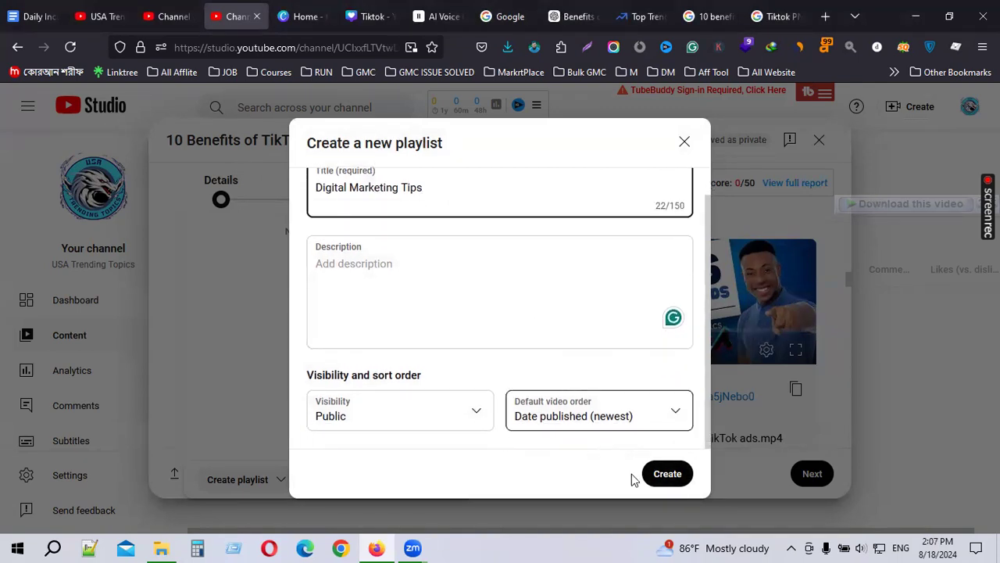
pyautogui.click(666, 475)
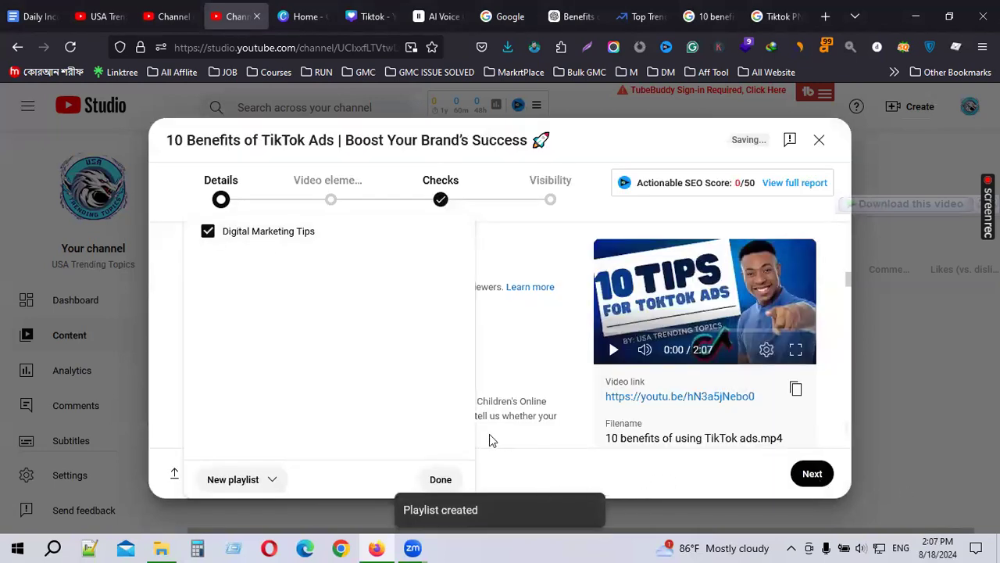
pyautogui.click(440, 479)
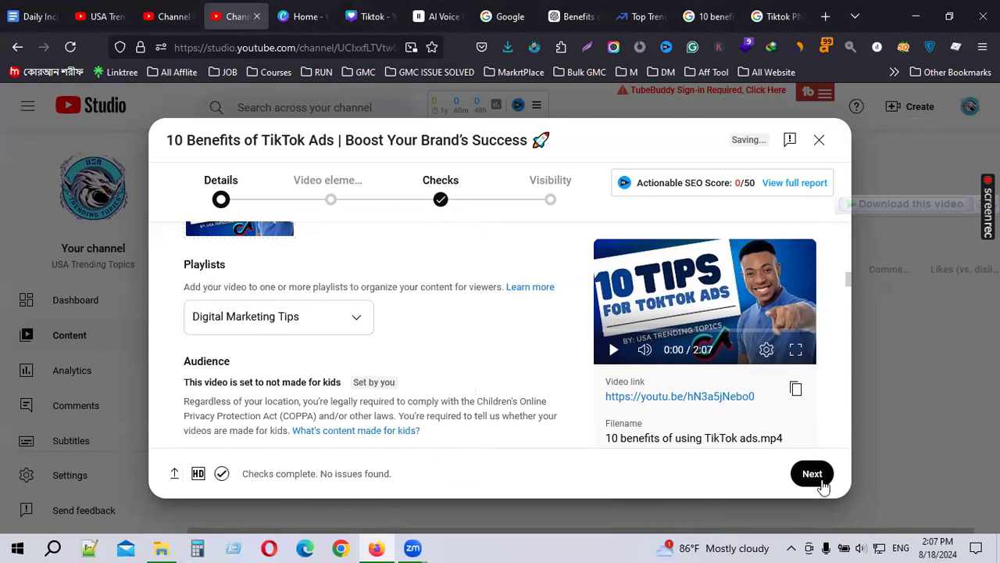
# Add recommended tags 'tik tok ads', 'tiktok dropshipping' and 'how to run tiktok ads'.
pyautogui.scroll(-5, 281, 352)
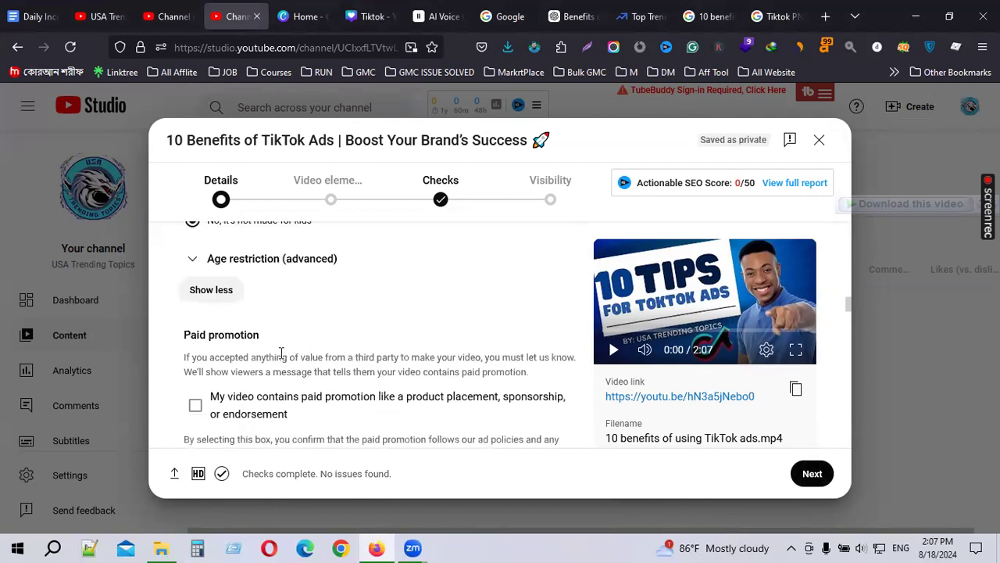
pyautogui.scroll(1, 280, 352)
pyautogui.scroll(-2, 347, 323)
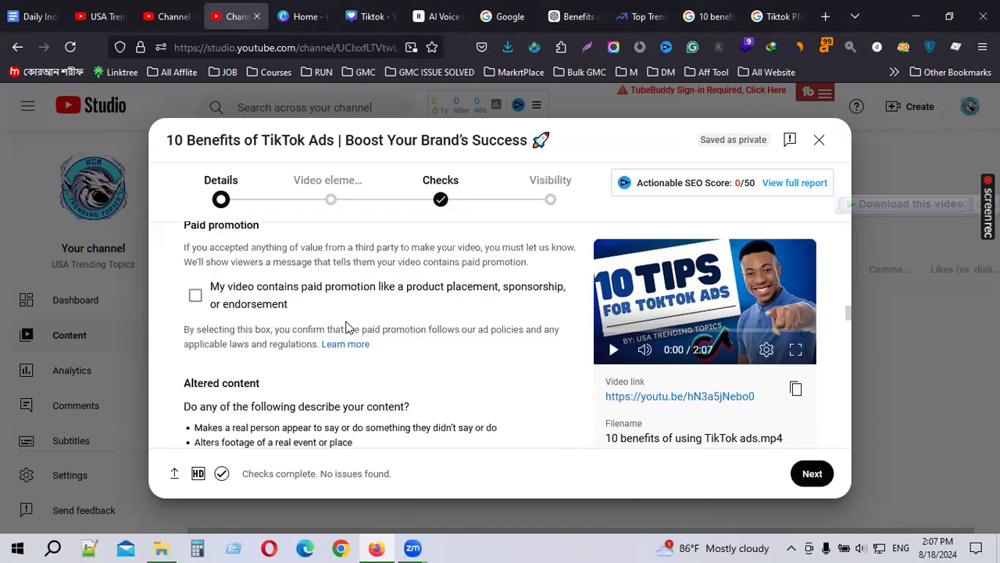
pyautogui.scroll(-4, 348, 329)
pyautogui.scroll(-4, 296, 343)
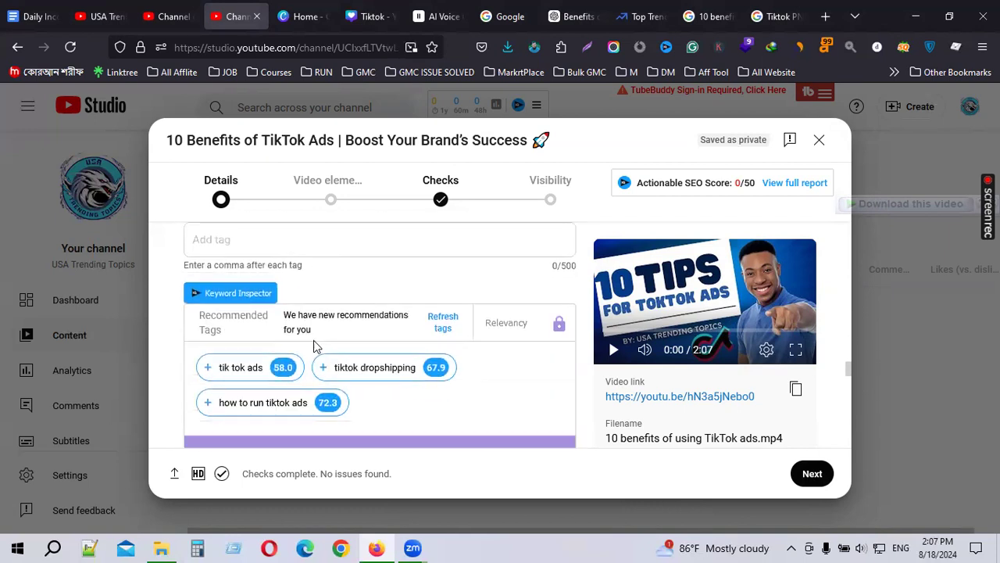
pyautogui.scroll(-1, 314, 340)
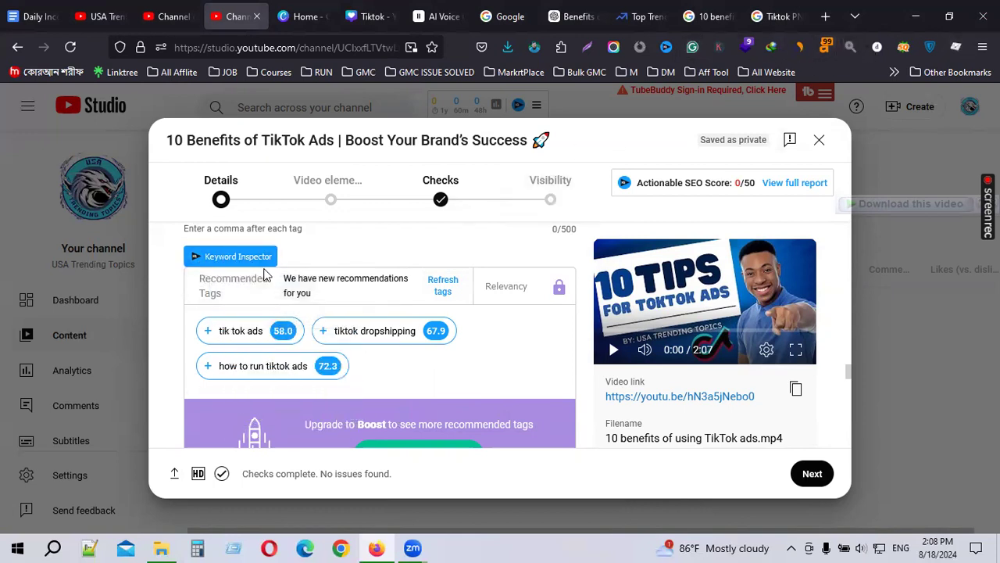
pyautogui.moveTo(245, 335)
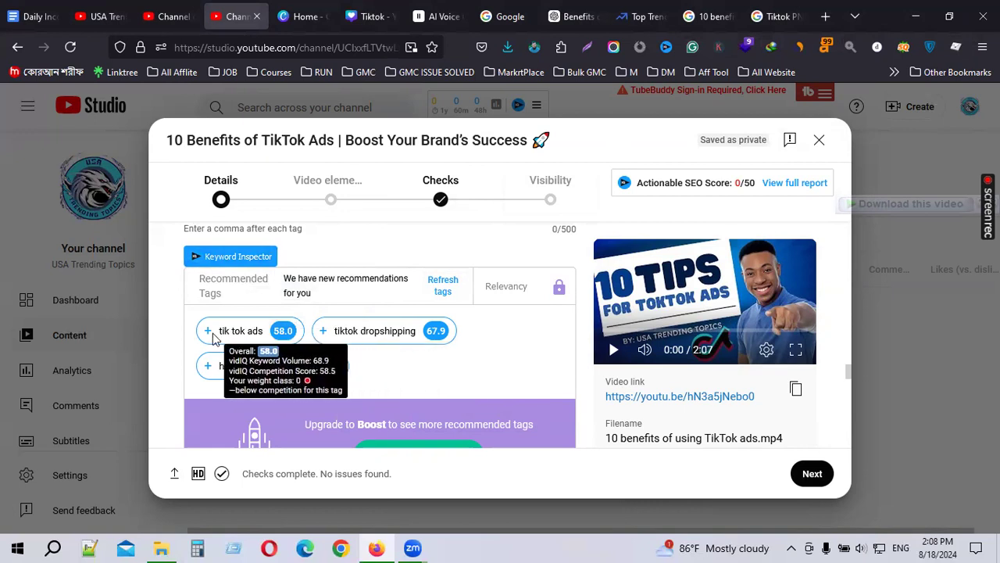
pyautogui.click(209, 332)
pyautogui.moveTo(397, 352)
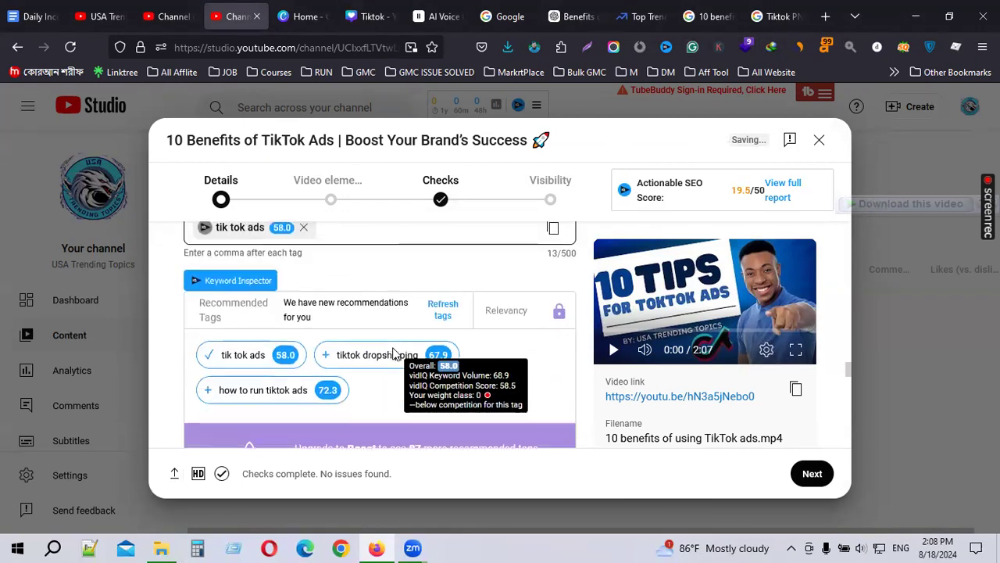
pyautogui.click(342, 354)
pyautogui.moveTo(207, 418)
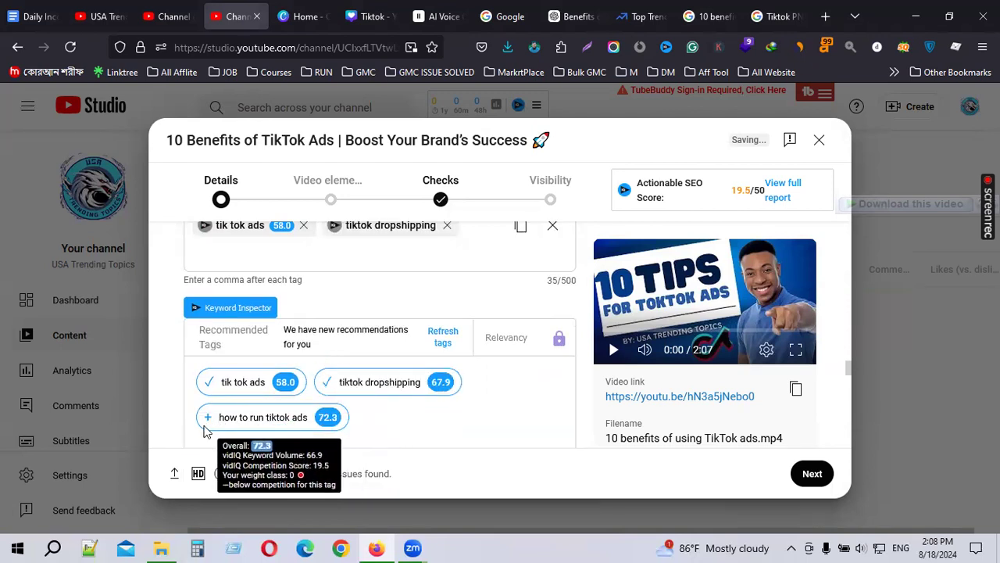
pyautogui.click(206, 422)
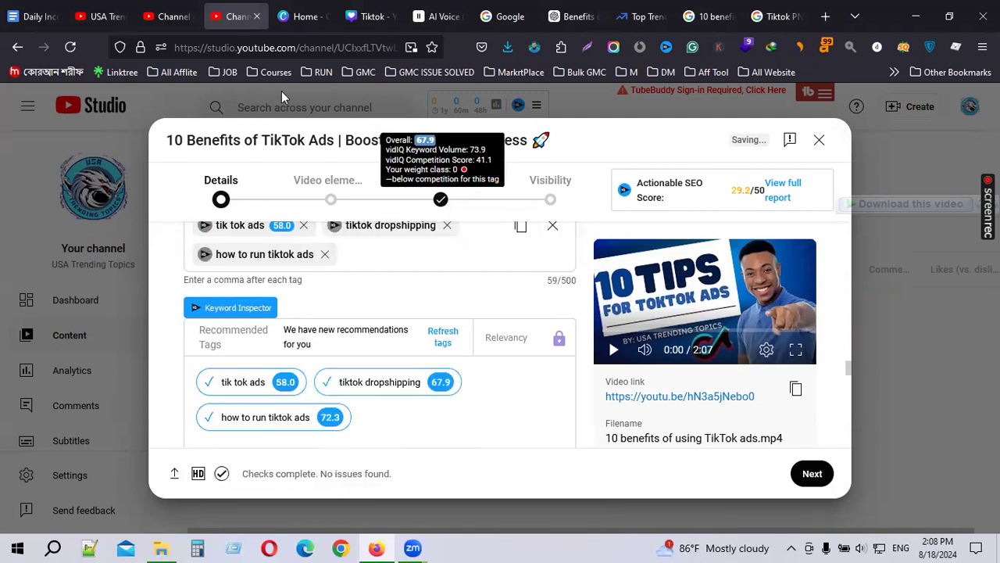
# Copy '10 Benefits of TikTok Ads' and 'Boost Your Brand's Success' from the title into the tags.
pyautogui.moveTo(166, 140); pyautogui.dragTo(342, 143)
pyautogui.hotkey('ctrl', 'c')
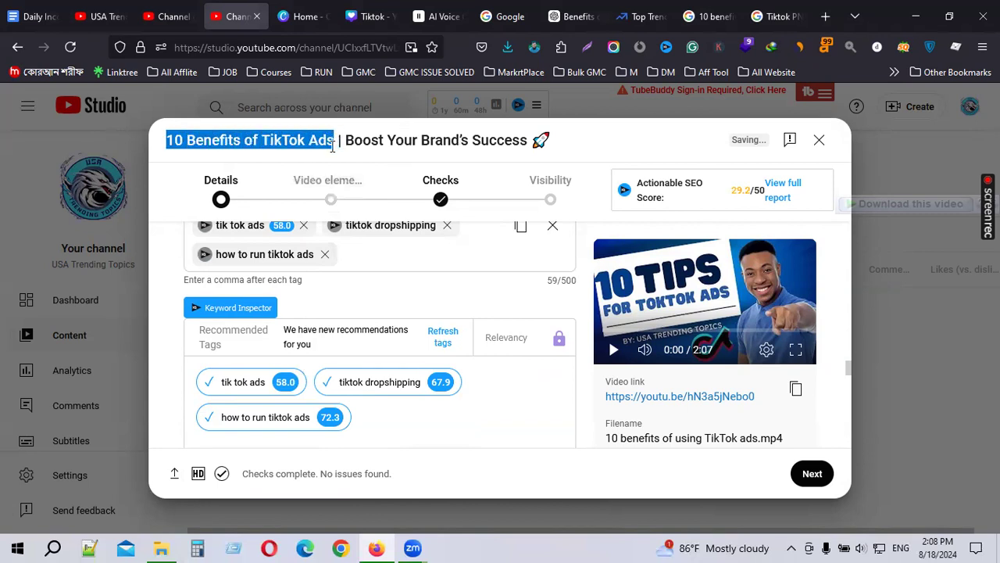
pyautogui.scroll(3, 397, 317)
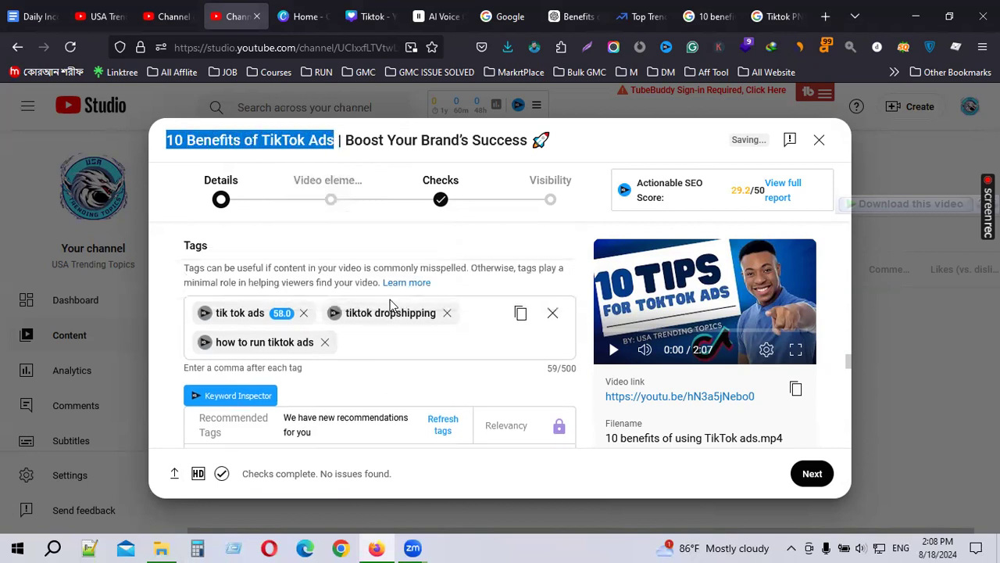
pyautogui.click(393, 370)
pyautogui.hotkey('ctrl', 'v')
pyautogui.moveTo(347, 143); pyautogui.dragTo(528, 139)
pyautogui.click(418, 393)
pyautogui.write("Boost Your Brand's Success")
pyautogui.scroll(-3, 444, 362)
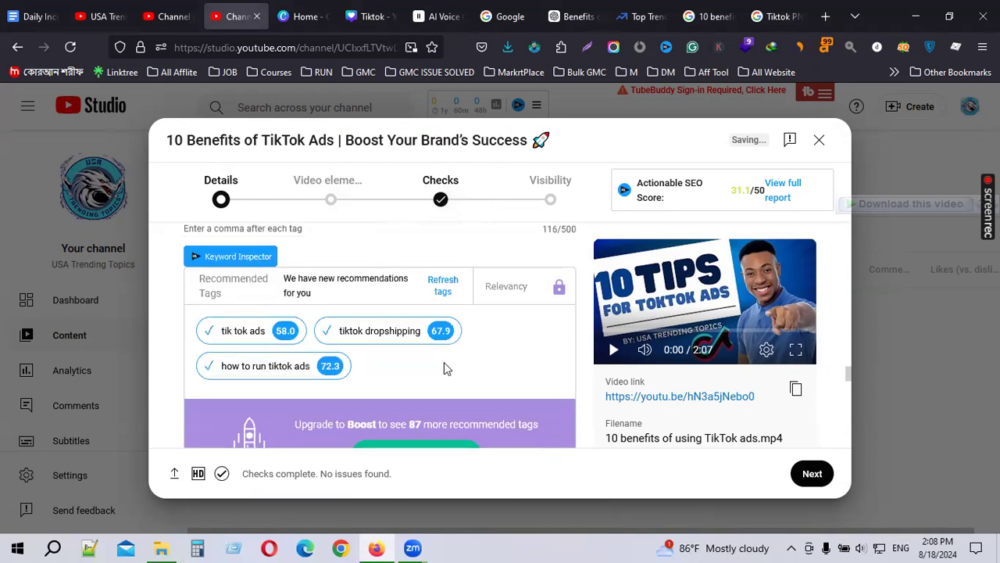
pyautogui.scroll(2, 444, 362)
pyautogui.moveTo(730, 198); pyautogui.dragTo(750, 194)
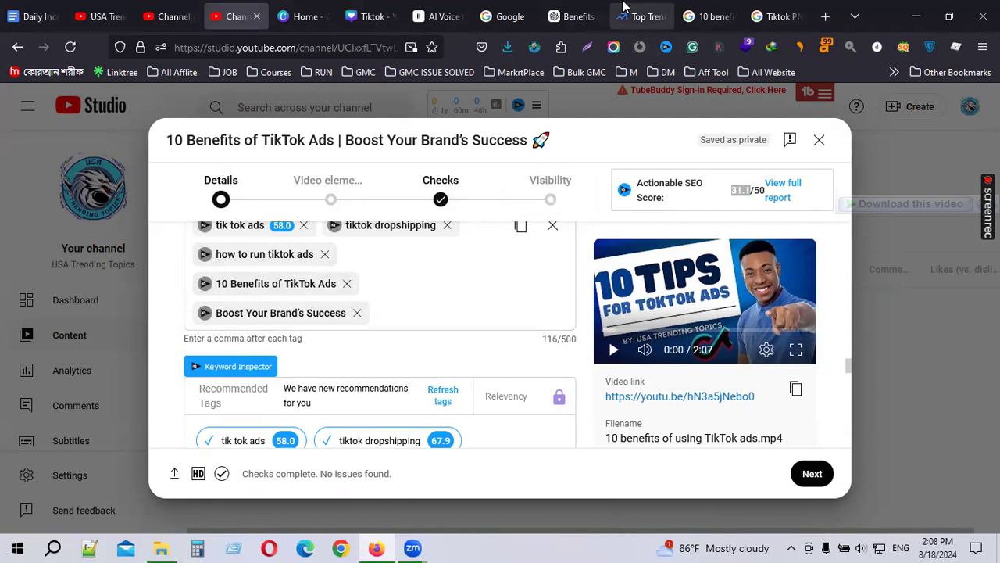
pyautogui.click(647, 16)
pyautogui.click(576, 14)
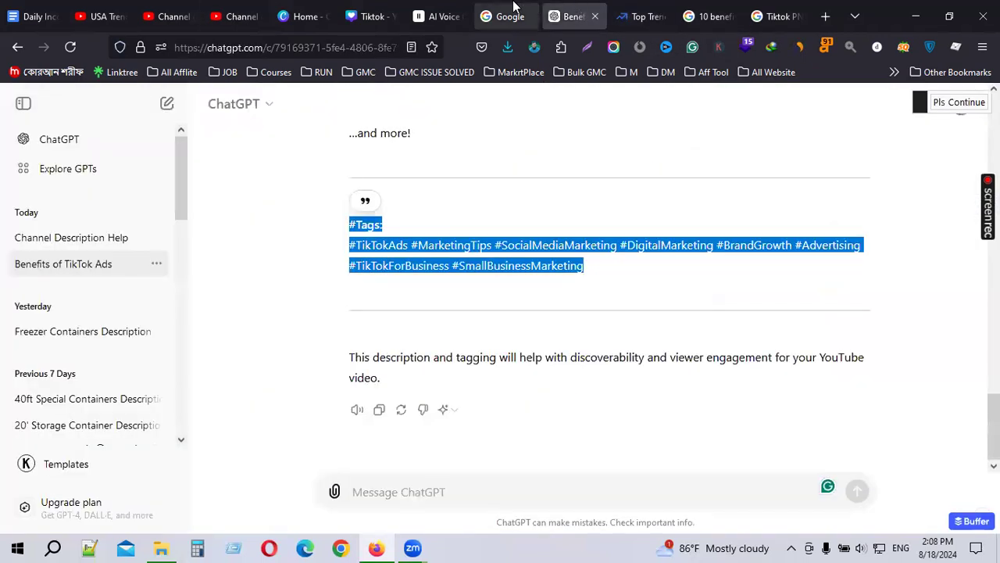
pyautogui.click(510, 11)
pyautogui.click(713, 9)
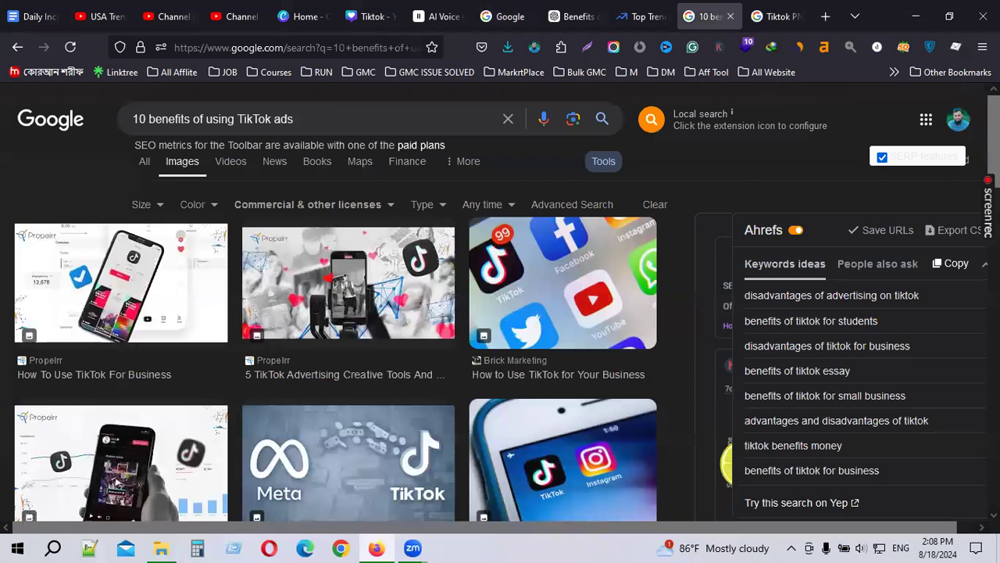
pyautogui.scroll(-2, 807, 372)
pyautogui.scroll(2, 808, 379)
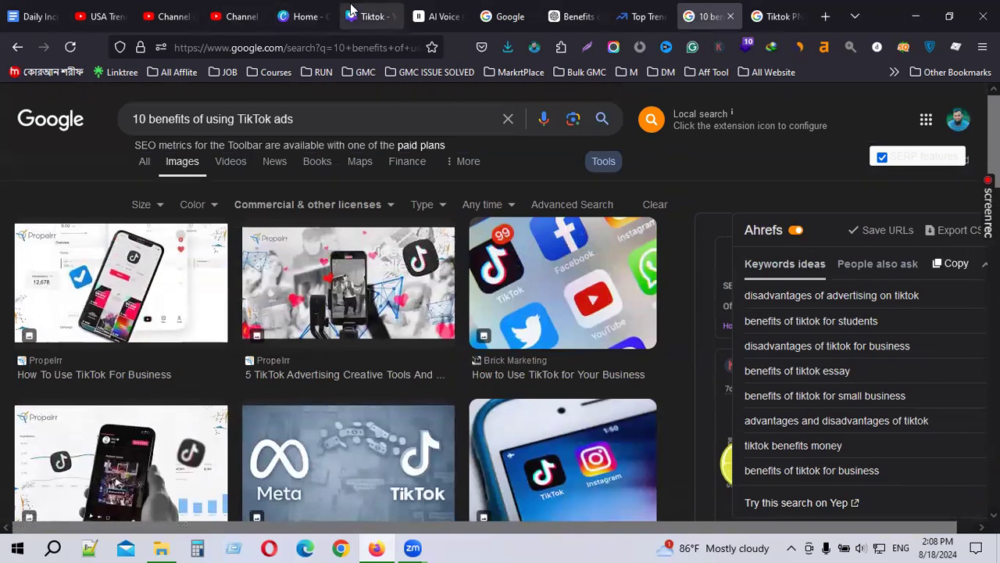
pyautogui.click(238, 10)
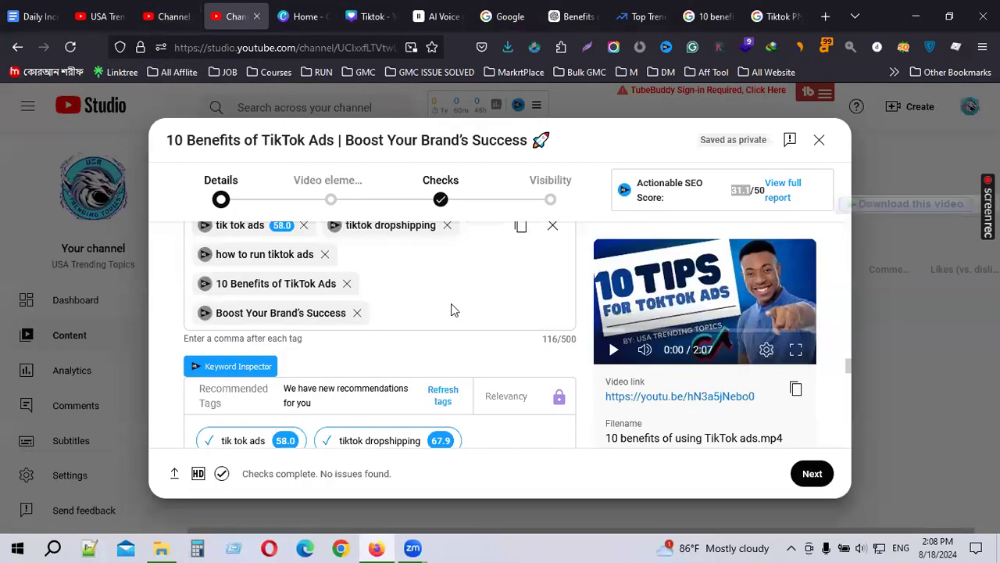
pyautogui.hotkey('ctrl', 'v')
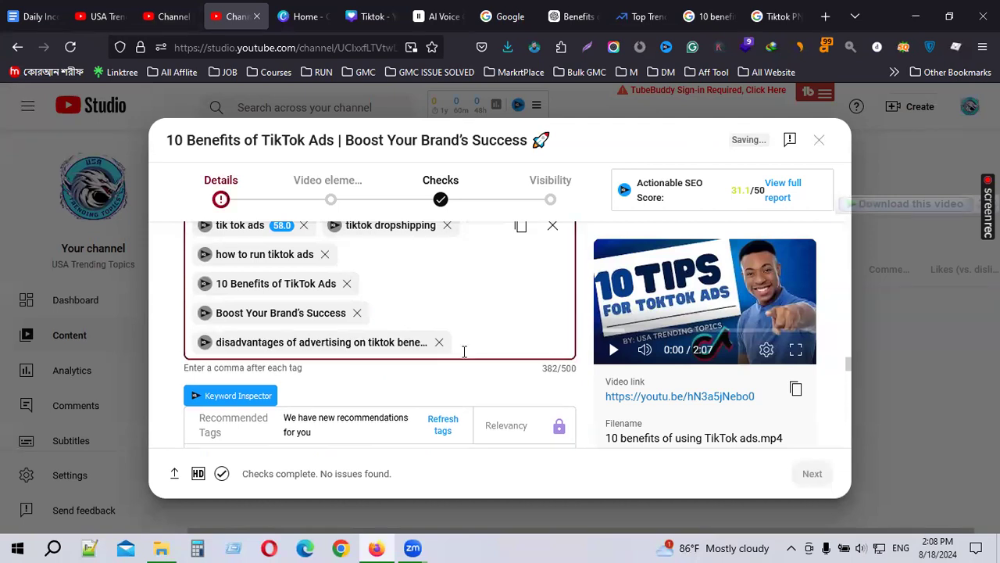
pyautogui.click(439, 342)
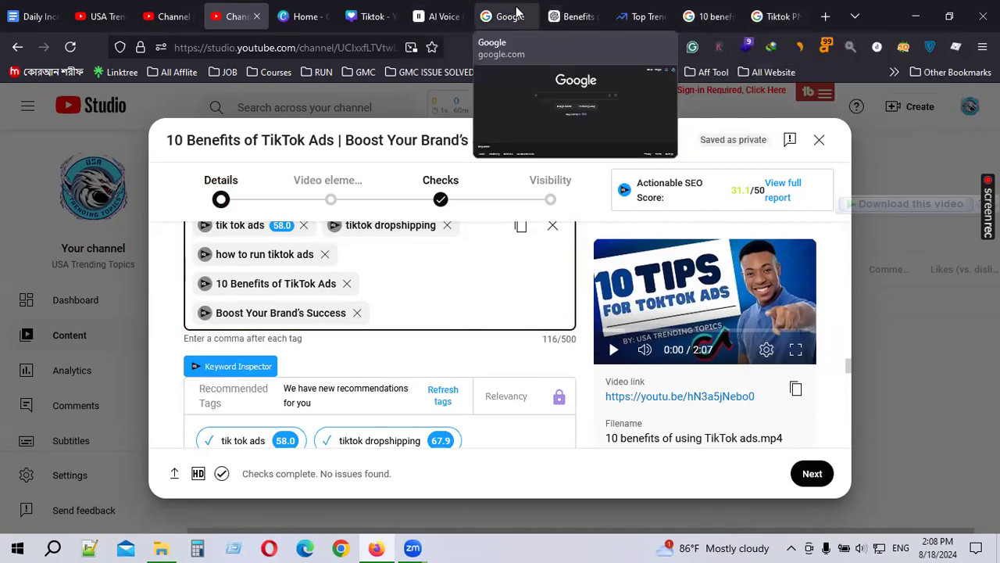
pyautogui.click(438, 17)
# Replace the ElevenLabs speech text with the TikTok keyword list, ending each line with a comma.
pyautogui.click(440, 308)
pyautogui.hotkey('ctrl', 'a')
pyautogui.write('disadvantages of advertising on tiktok benefits of tiktok for students disadvantages of tiktok for business benefits of tiktok essay benefits of tiktok for small business advantages and disadvantages of tiktok tiktok benefits money benefits of tiktok for business')
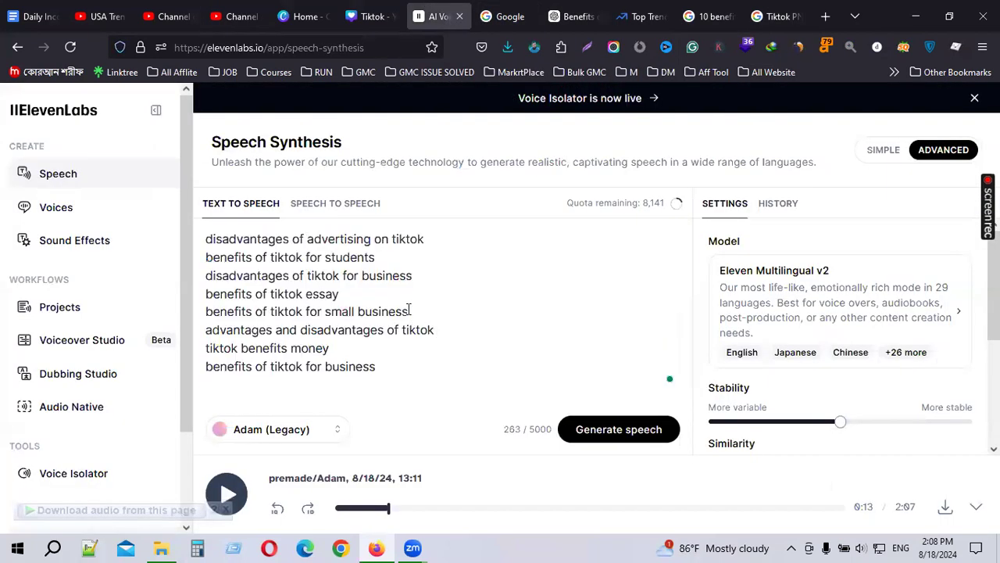
pyautogui.write(',')
pyautogui.click(420, 276)
pyautogui.click(436, 310)
pyautogui.write(',')
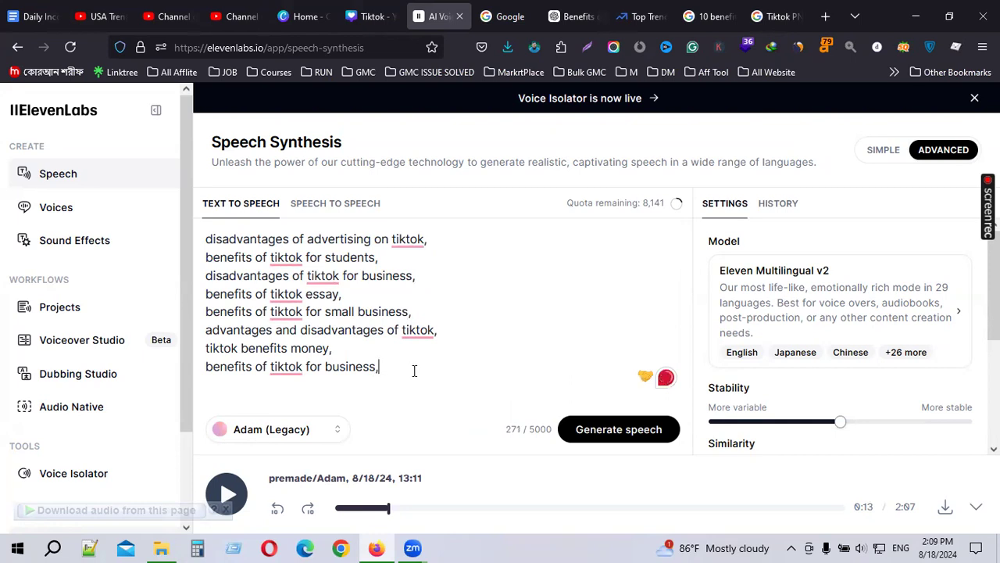
# Copy the whole comma-separated keyword list and return to YouTube Studio.
pyautogui.hotkey('ctrl', 'a')
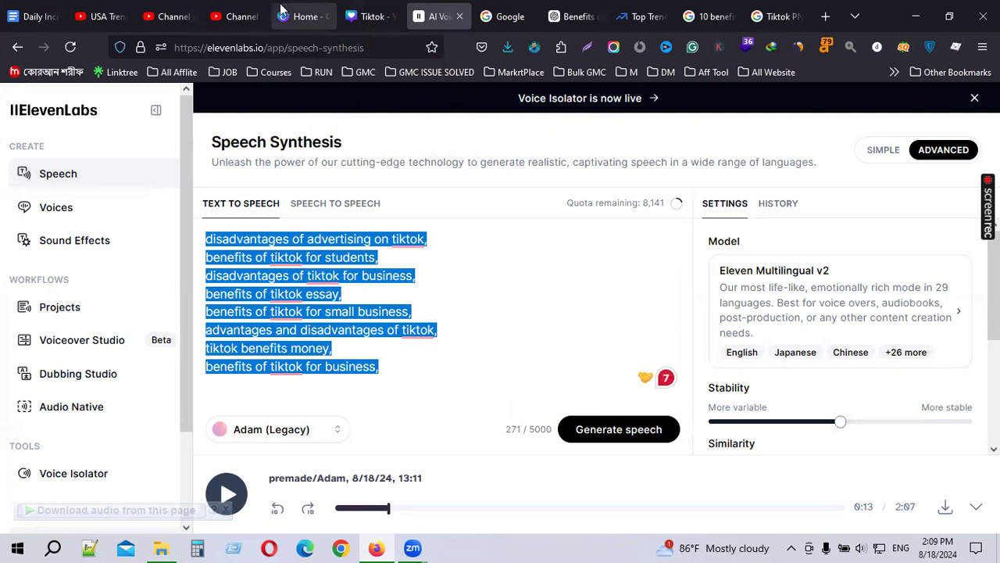
pyautogui.moveTo(249, 22)
pyautogui.click(170, 16)
# Paste the eight TikTok keyword phrases into the video's Tags field.
pyautogui.click(224, 12)
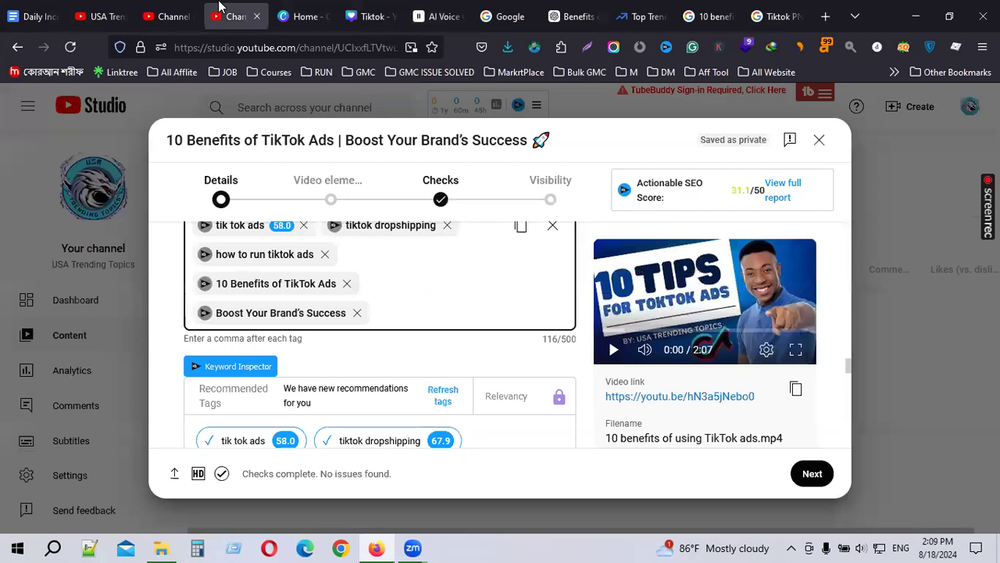
pyautogui.write('disadvantages of advertising on tiktok, benefits of tiktok for students, disadvantages of tiktok for business, benefits of tiktok essay')
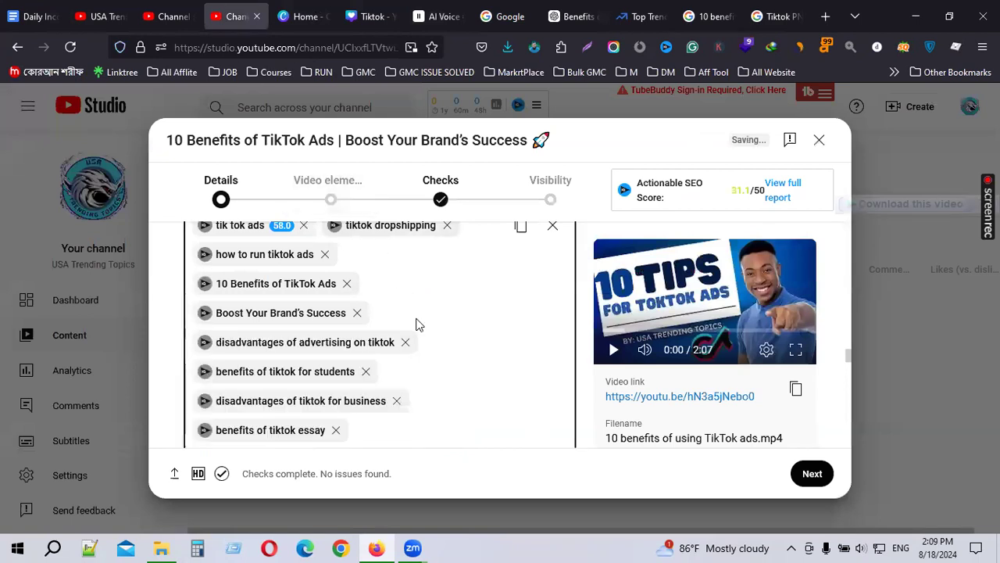
pyautogui.scroll(-3, 415, 324)
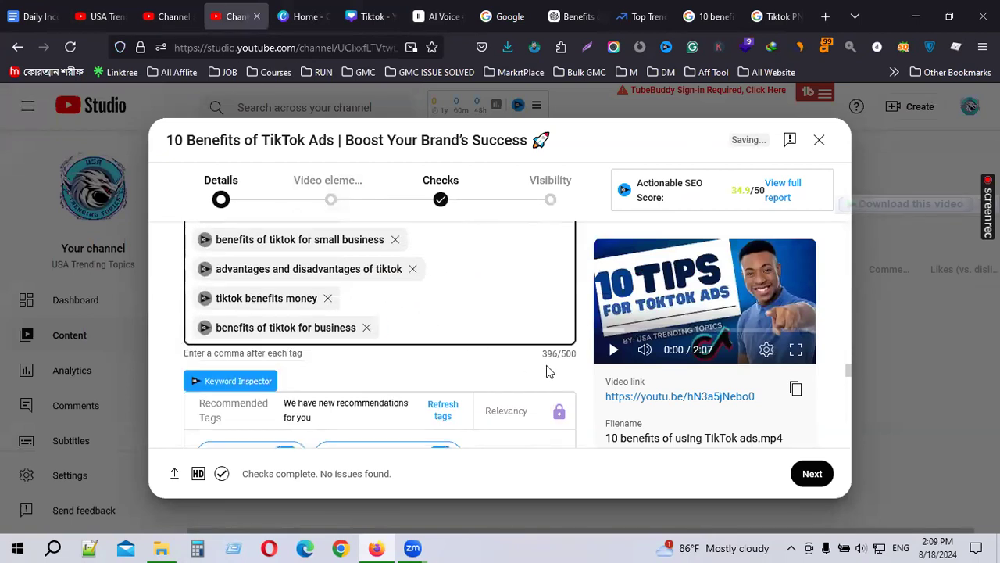
pyautogui.moveTo(542, 358); pyautogui.dragTo(564, 358)
pyautogui.click(457, 327)
pyautogui.scroll(-3, 459, 327)
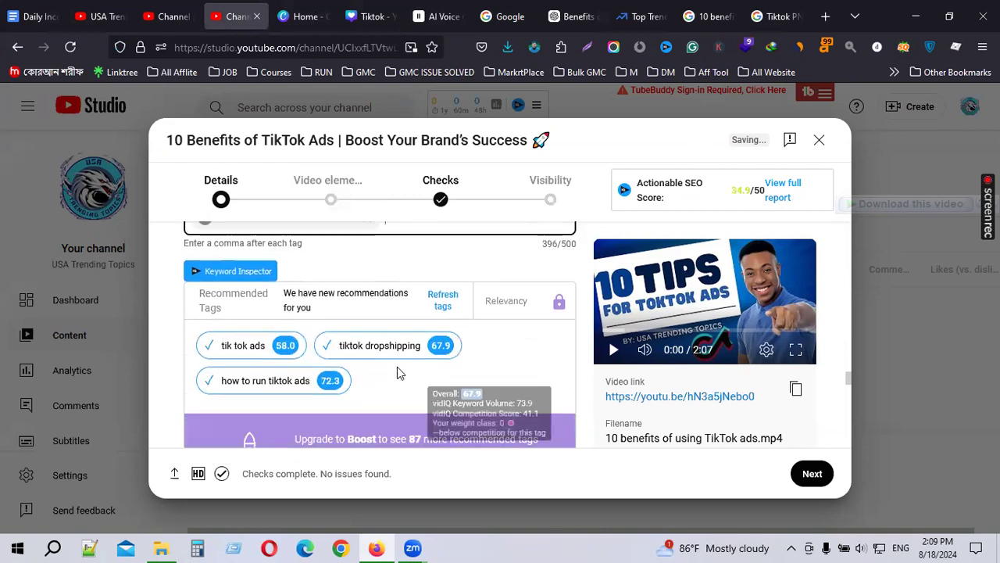
# Add related keywords like 'how to run tiktok ads on a budget' as tags via vidIQ Keyword Inspector.
pyautogui.click(251, 386)
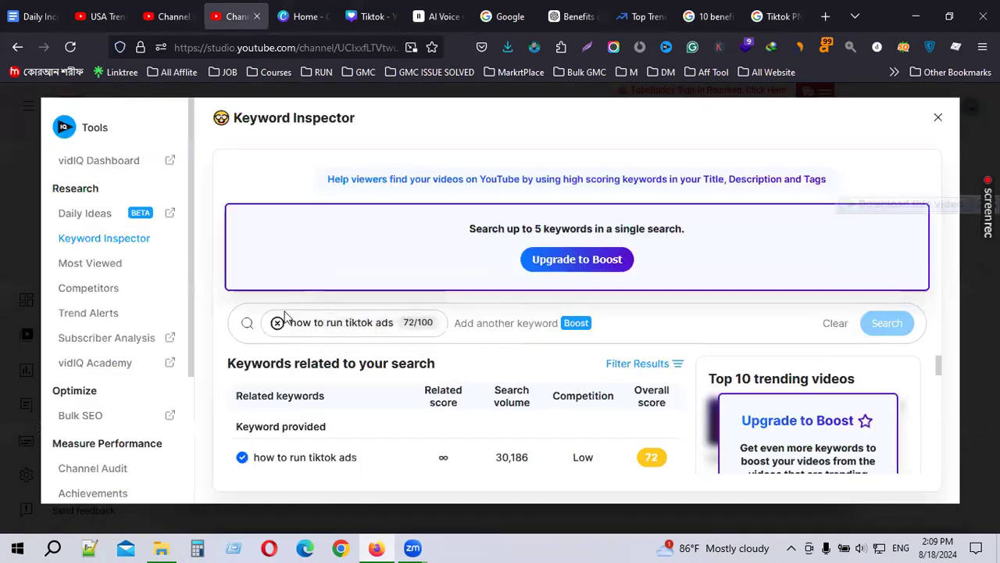
pyautogui.scroll(-2, 448, 377)
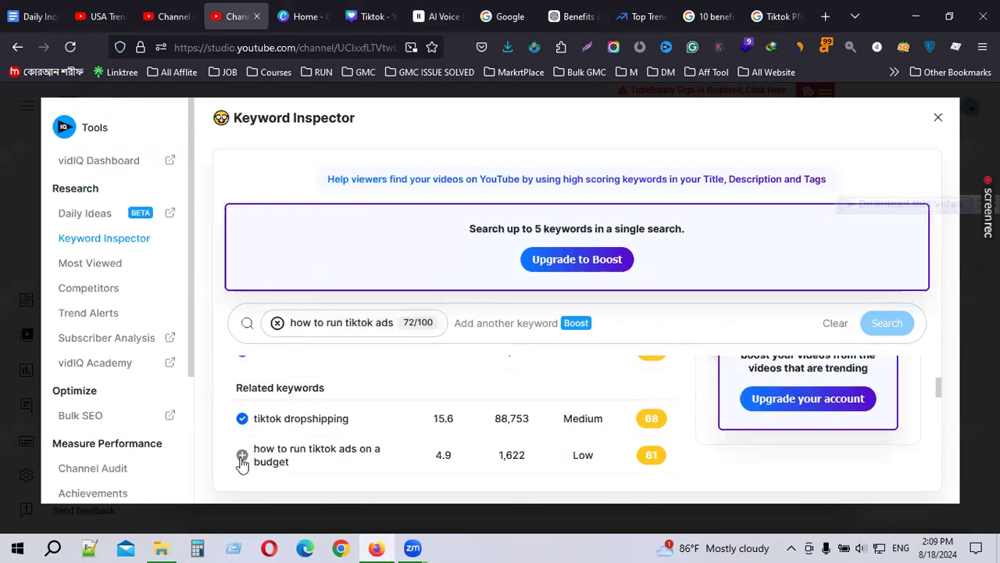
pyautogui.scroll(-2, 266, 430)
pyautogui.click(242, 386)
pyautogui.scroll(5, 346, 391)
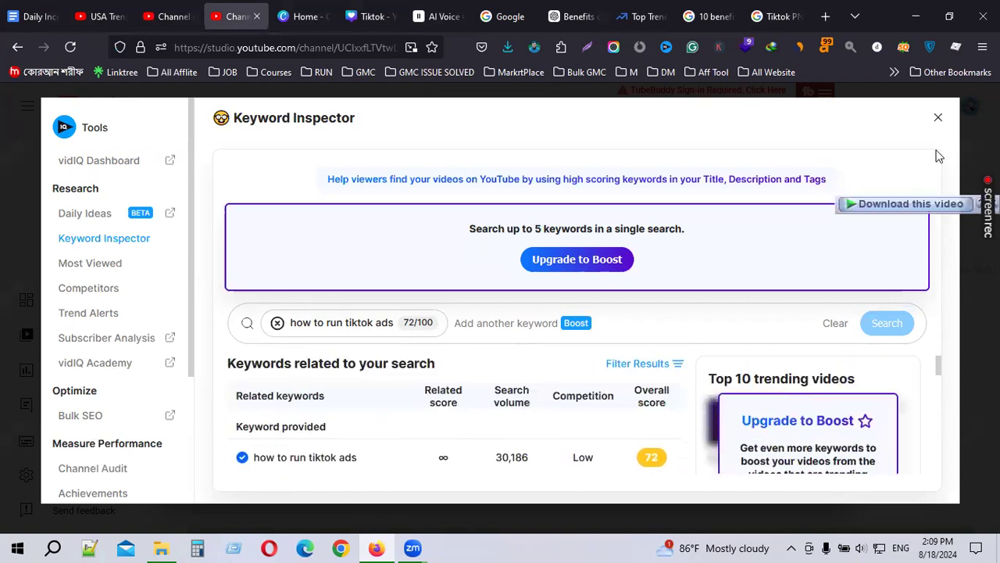
pyautogui.click(937, 121)
pyautogui.scroll(-3, 489, 350)
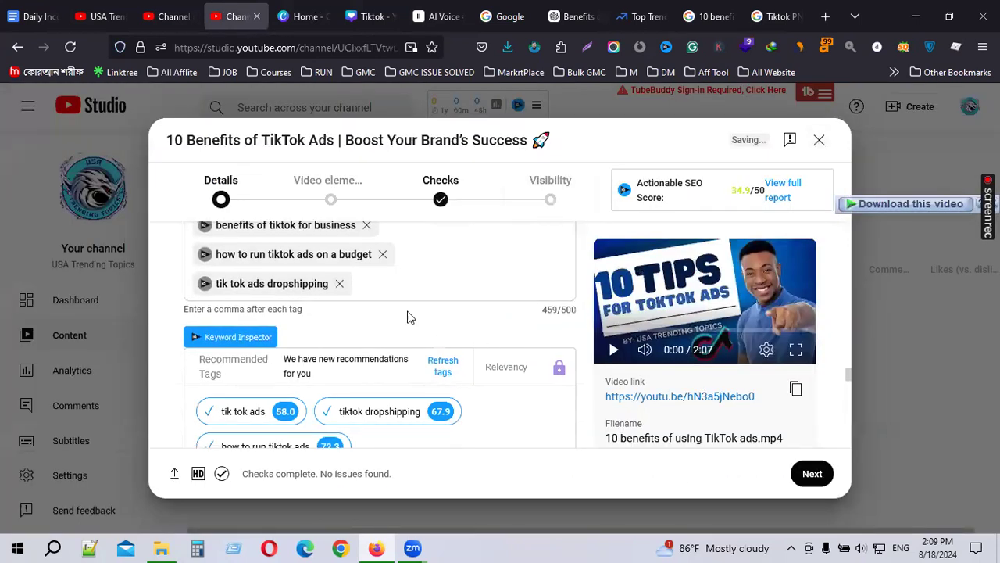
pyautogui.click(245, 342)
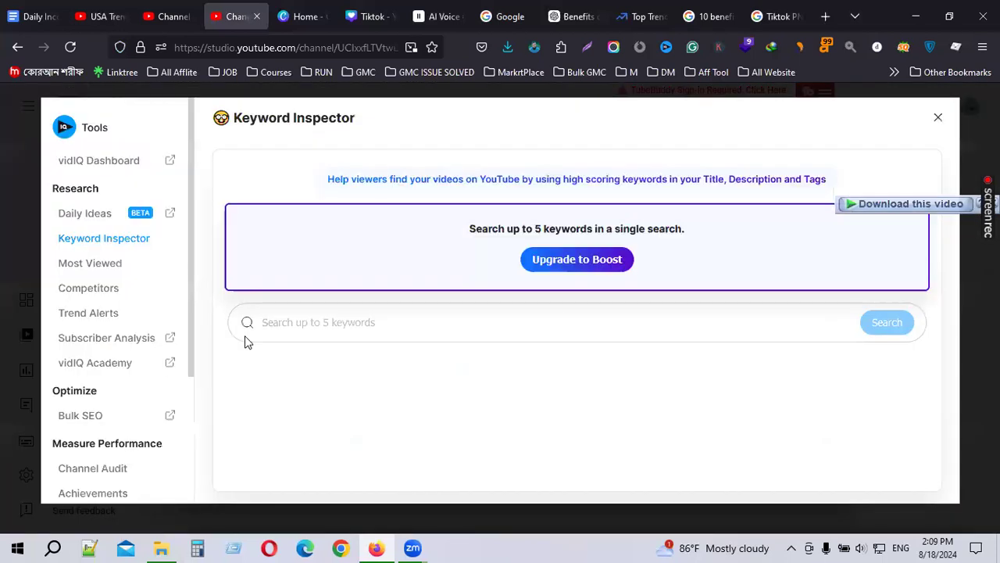
# Add recommended tags 'shopify dropshipping', 'ecom' and 'tiktok marketing'.
pyautogui.click(938, 117)
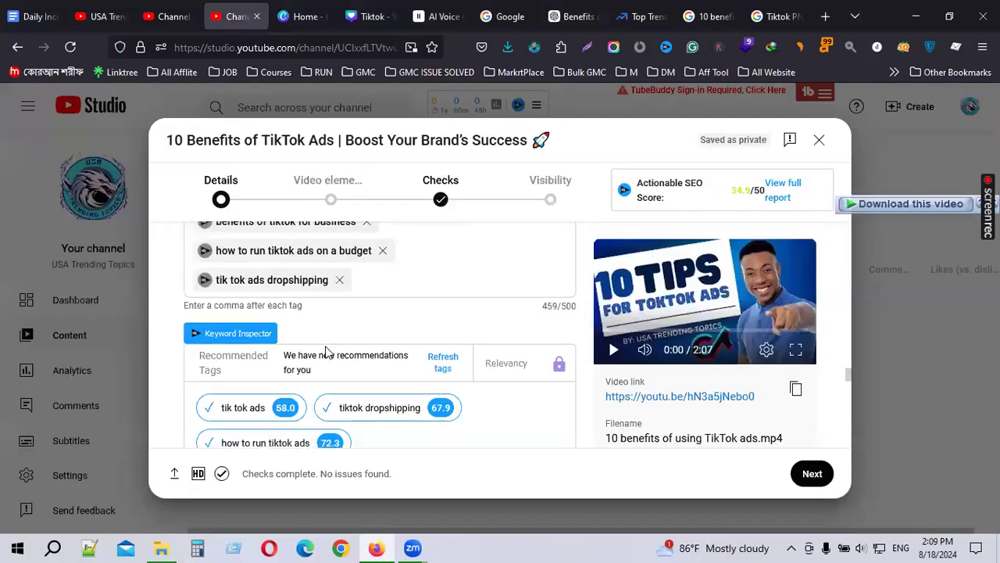
pyautogui.scroll(-2, 326, 351)
pyautogui.click(436, 256)
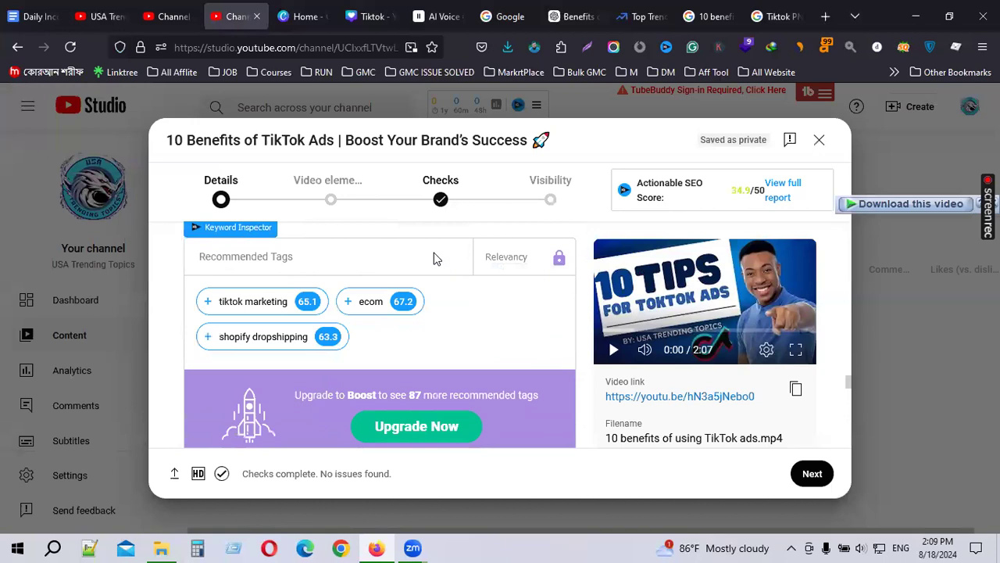
pyautogui.click(205, 343)
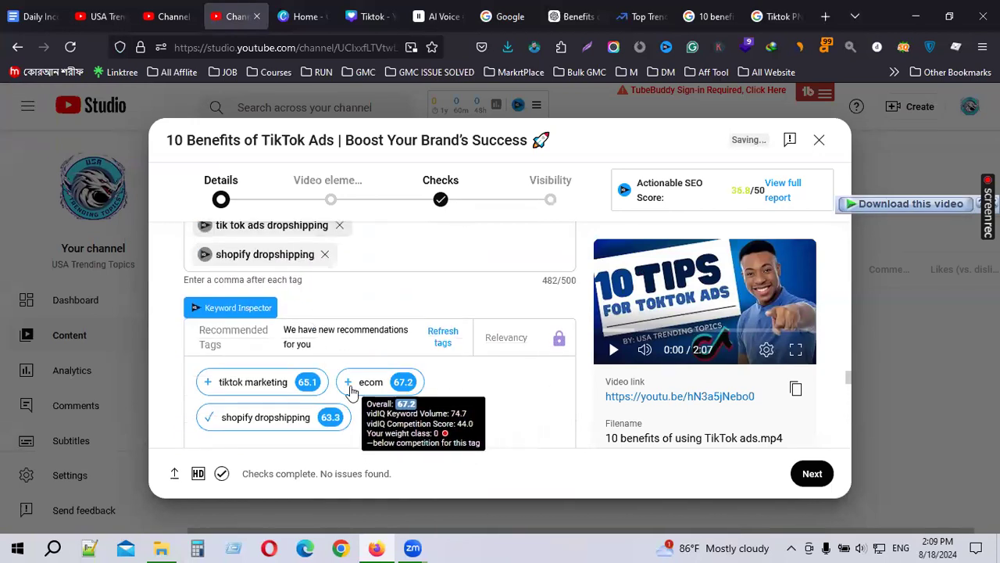
pyautogui.click(348, 382)
pyautogui.click(209, 384)
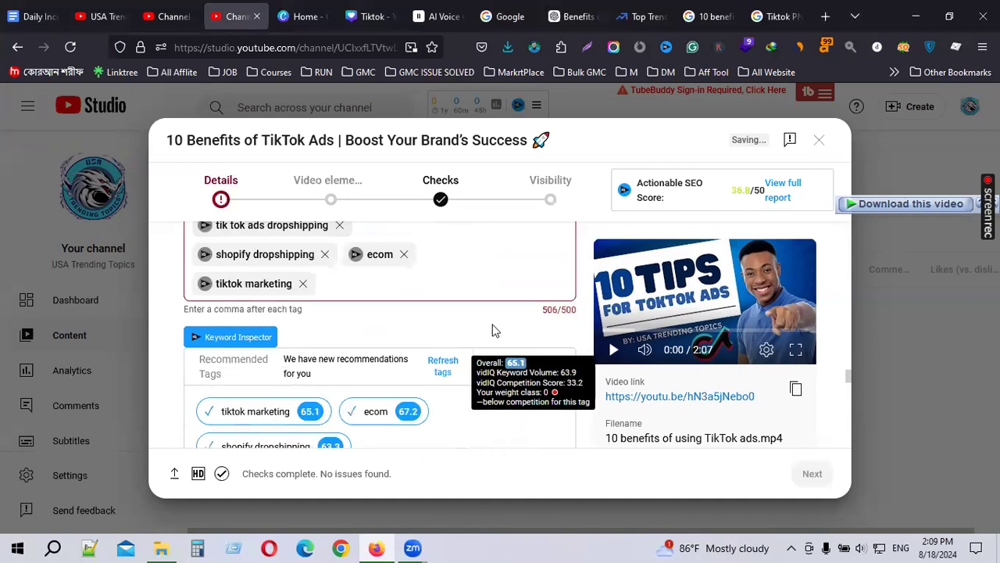
# Remove the 'ecom' and 'Boost Your Brand's Success' tags to get under 500 characters.
pyautogui.click(404, 254)
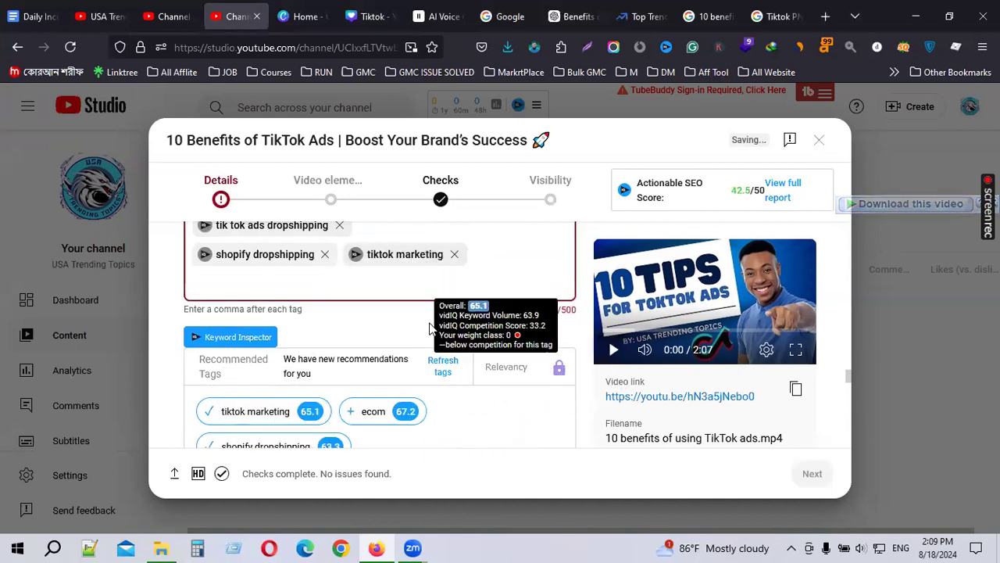
pyautogui.click(266, 254)
pyautogui.scroll(3, 312, 295)
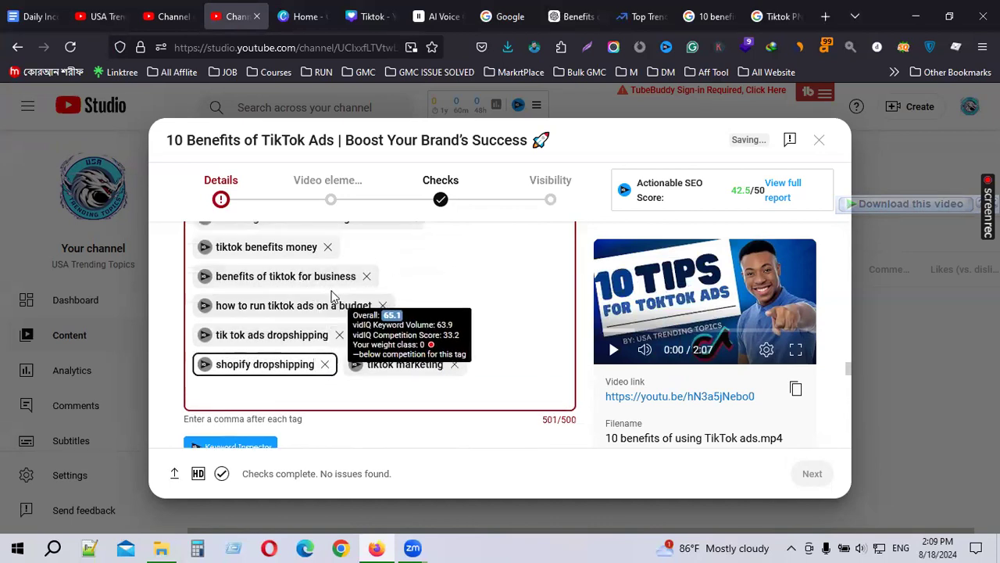
pyautogui.scroll(3, 316, 280)
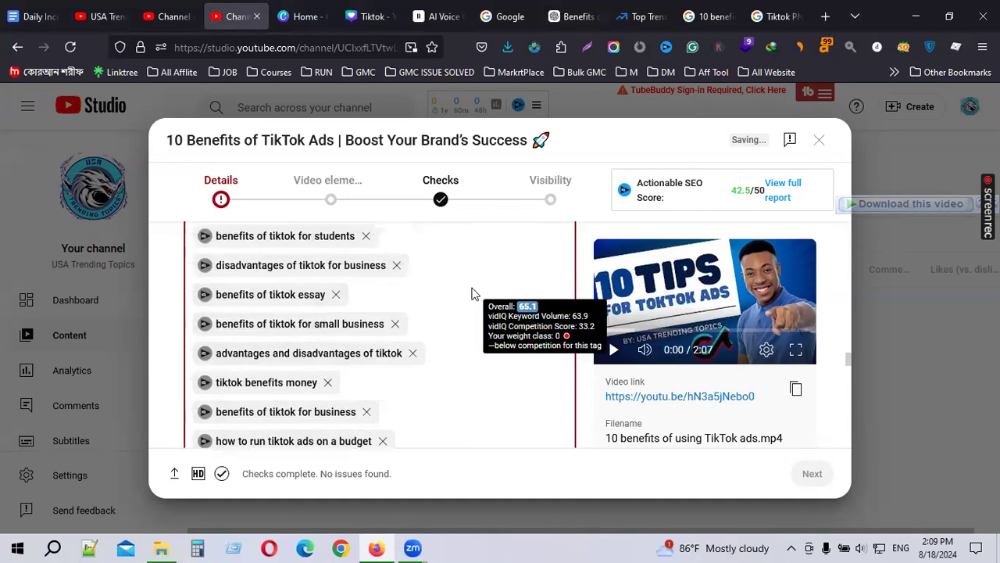
pyautogui.click(309, 267)
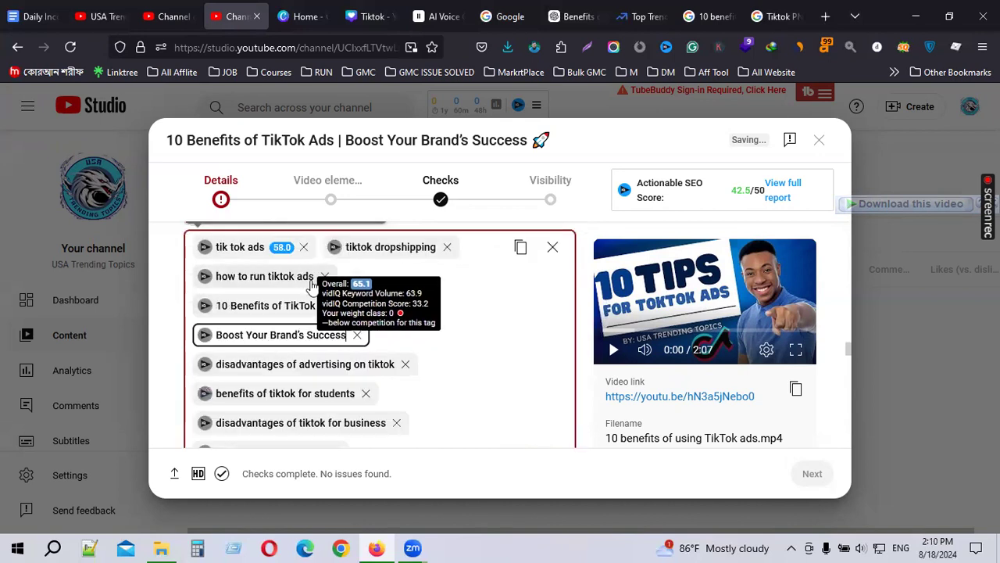
pyautogui.press('Delete')
pyautogui.press('Delete')
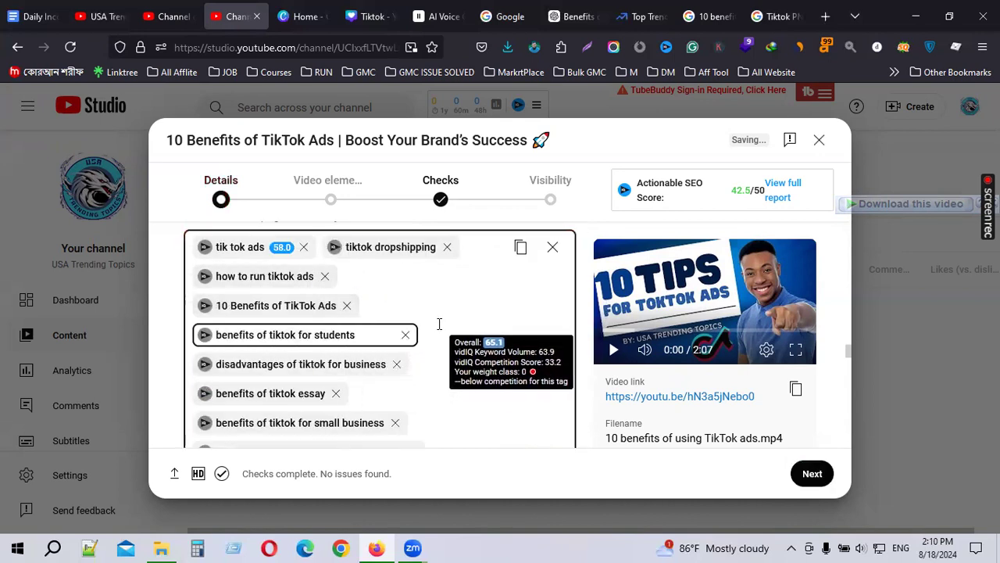
pyautogui.scroll(-5, 440, 320)
pyautogui.scroll(-3, 531, 341)
pyautogui.scroll(3, 492, 346)
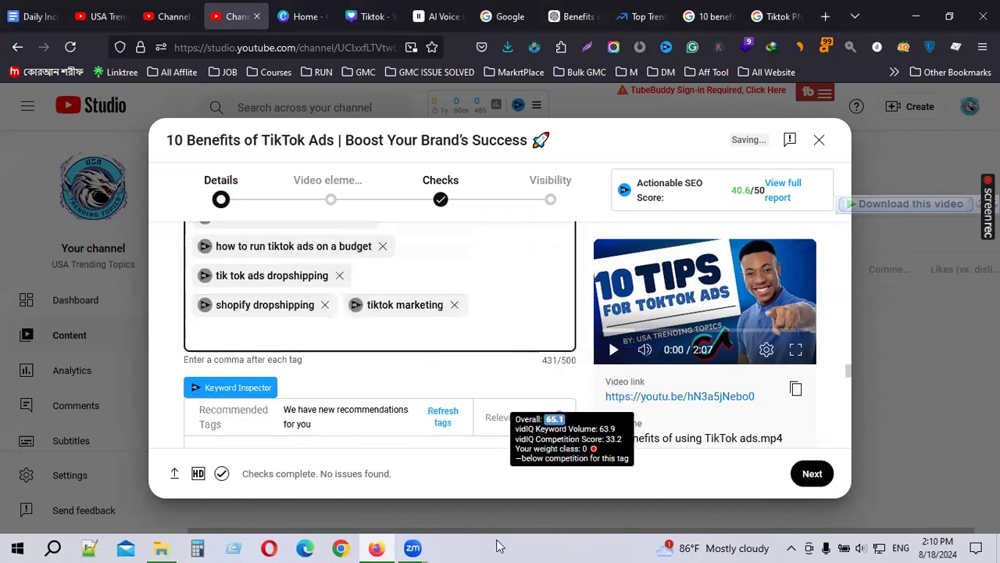
# Add 'disadvantages of advertising on tiktok' as the final tag and save the tags at 472/500.
pyautogui.click(342, 332)
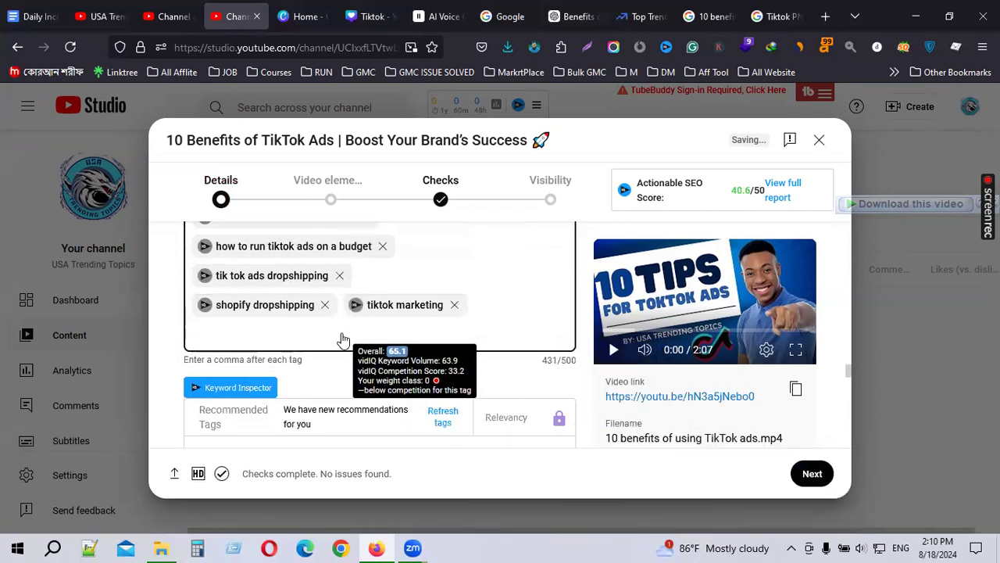
pyautogui.write('disadvantages of advertising on tiktok')
pyautogui.press('Return')
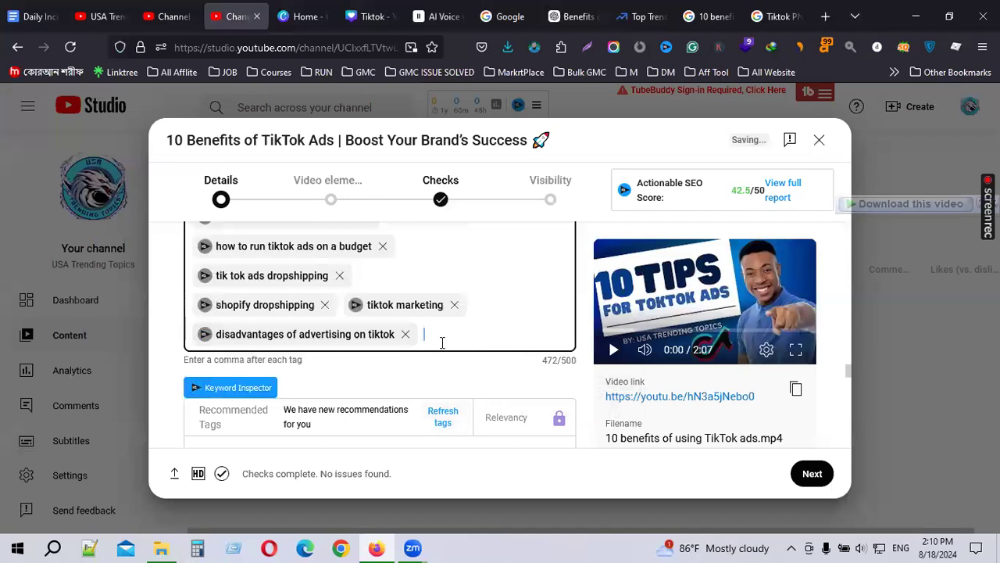
pyautogui.scroll(-4, 463, 334)
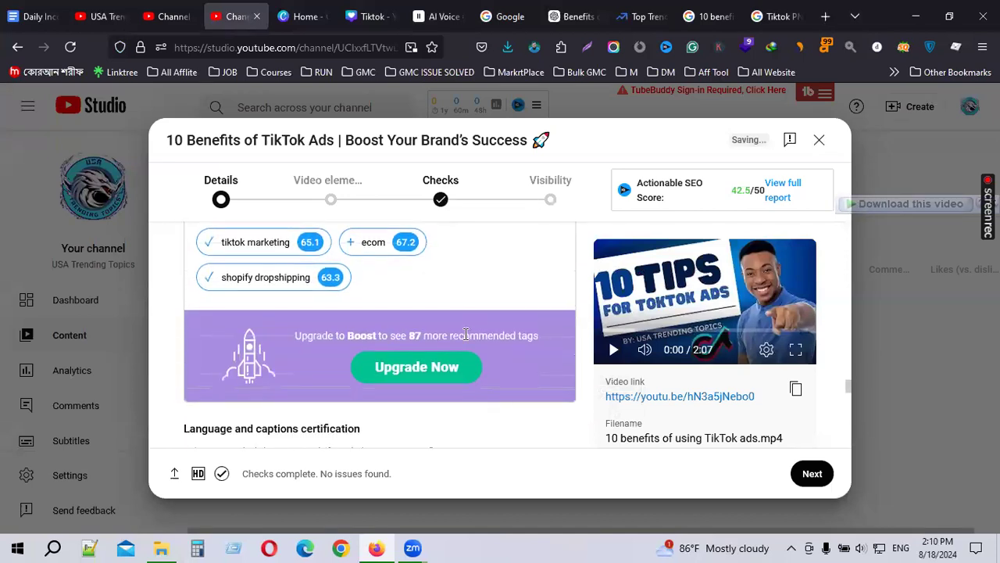
pyautogui.scroll(4, 465, 334)
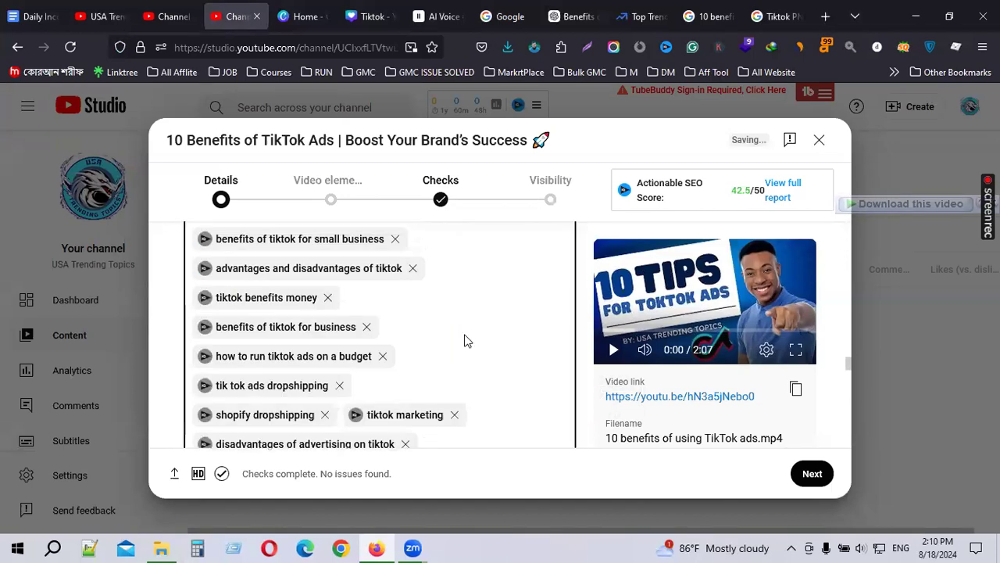
pyautogui.click(738, 196)
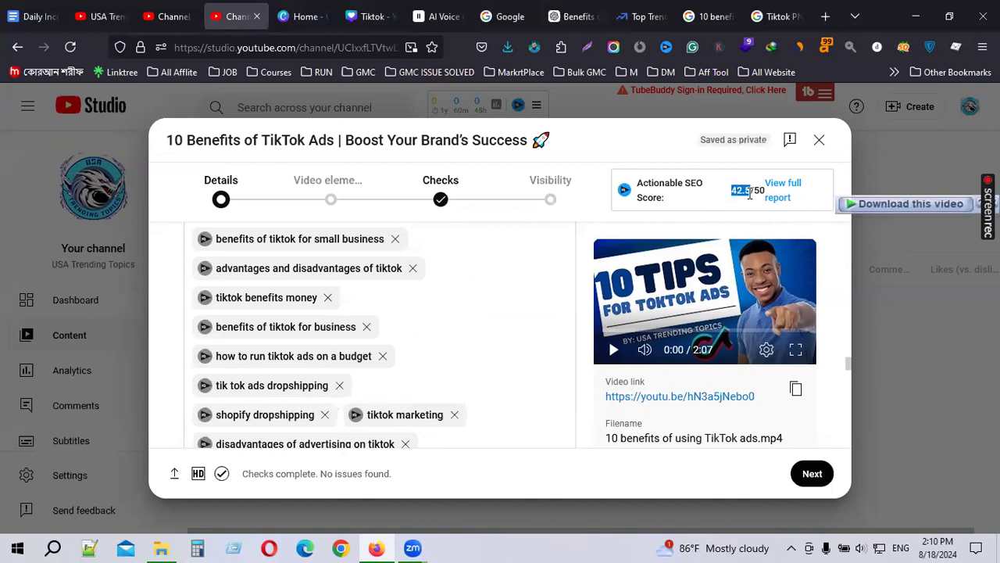
# Review the tags and Comments settings in Details, then continue to the Video elements step.
pyautogui.scroll(-5, 708, 239)
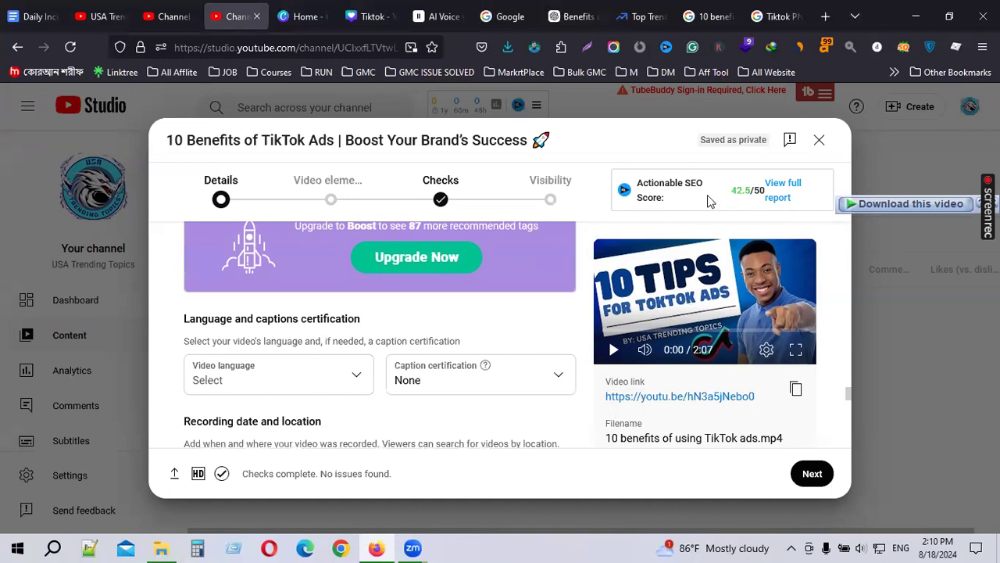
pyautogui.scroll(-4, 440, 352)
pyautogui.scroll(4, 439, 350)
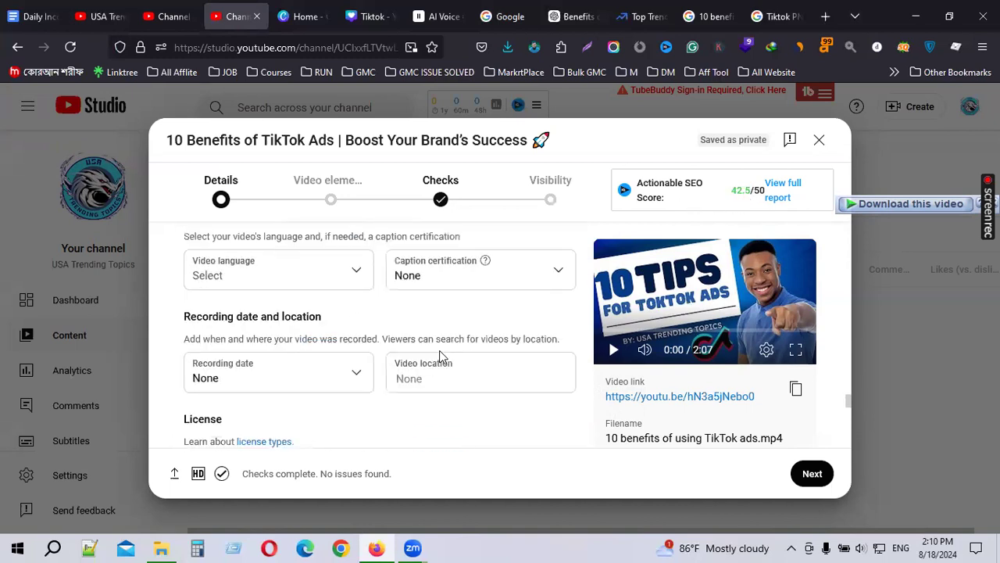
pyautogui.scroll(6, 439, 352)
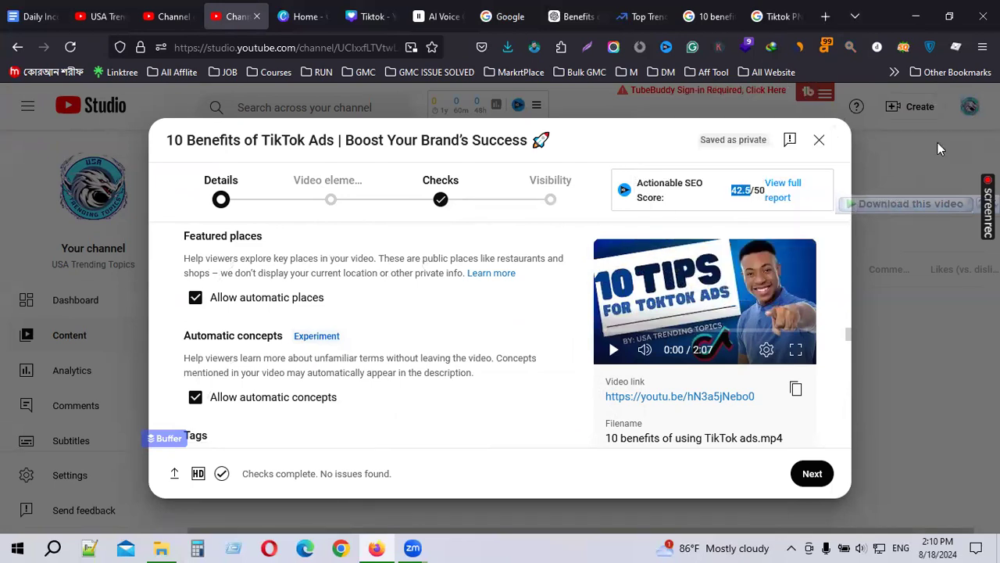
pyautogui.scroll(8, 323, 285)
pyautogui.scroll(8, 323, 286)
pyautogui.scroll(-15, 323, 287)
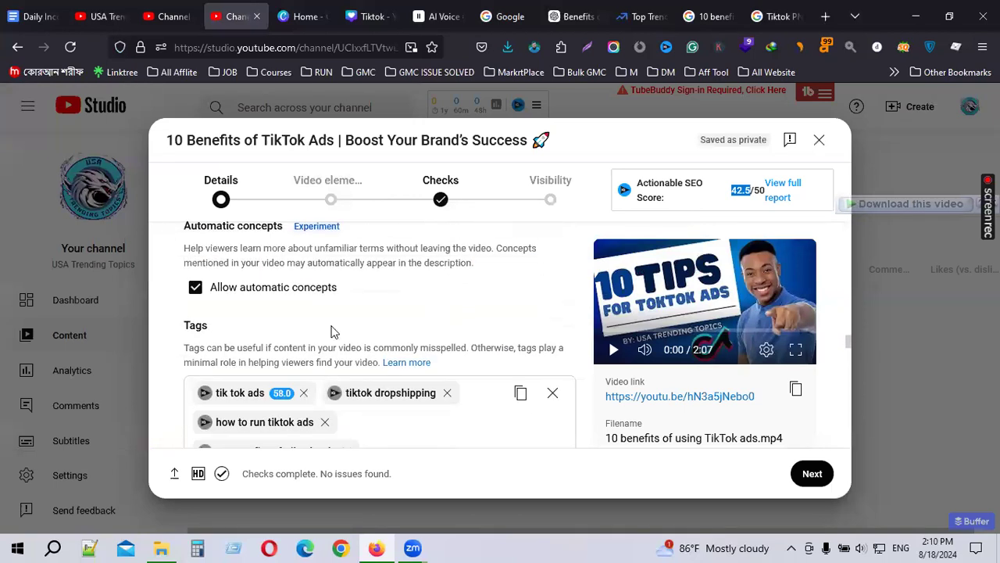
pyautogui.scroll(-3, 321, 402)
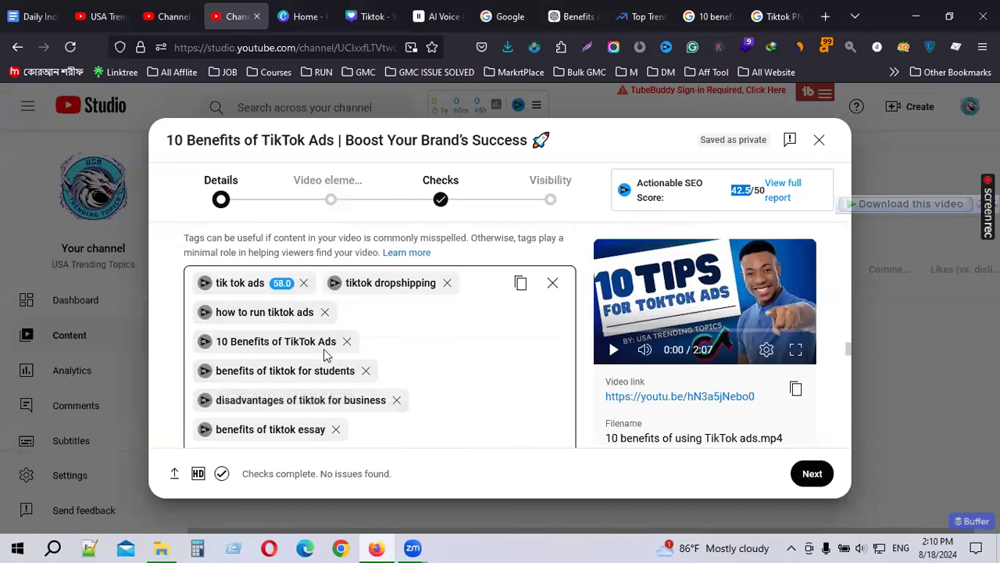
pyautogui.scroll(-3, 326, 350)
pyautogui.scroll(-5, 336, 358)
pyautogui.scroll(4, 372, 306)
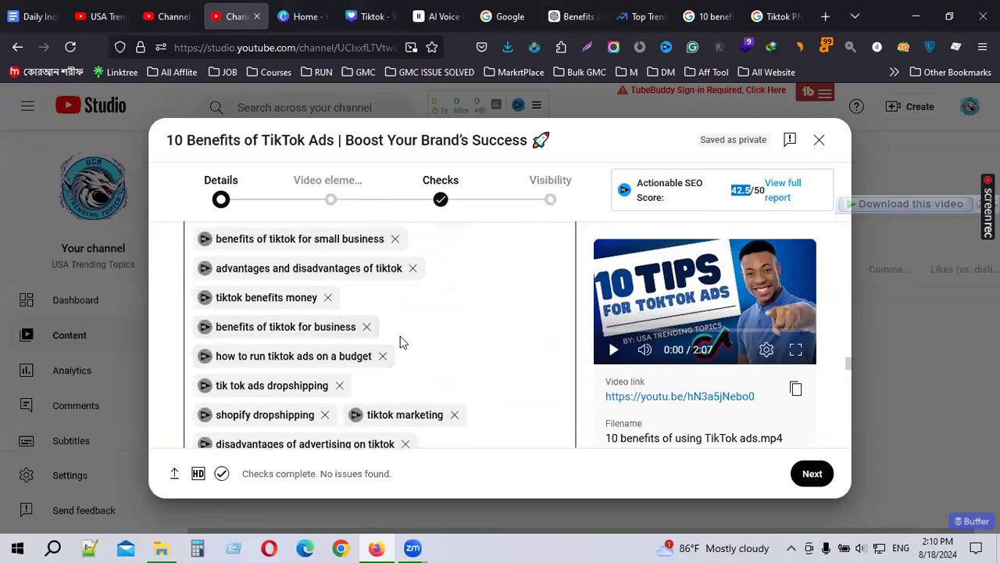
pyautogui.scroll(2, 400, 342)
pyautogui.scroll(-8, 338, 362)
pyautogui.scroll(-10, 329, 358)
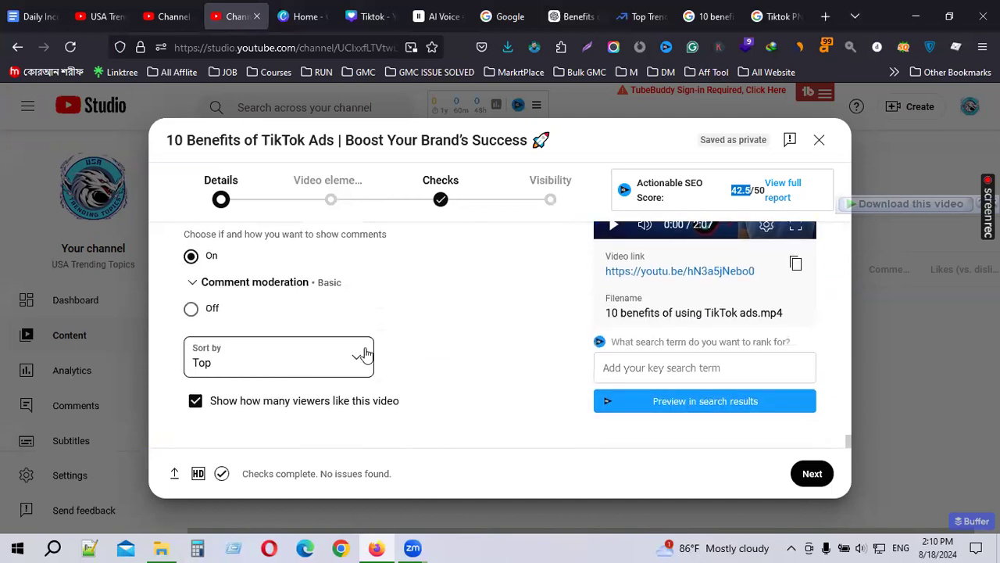
pyautogui.click(810, 473)
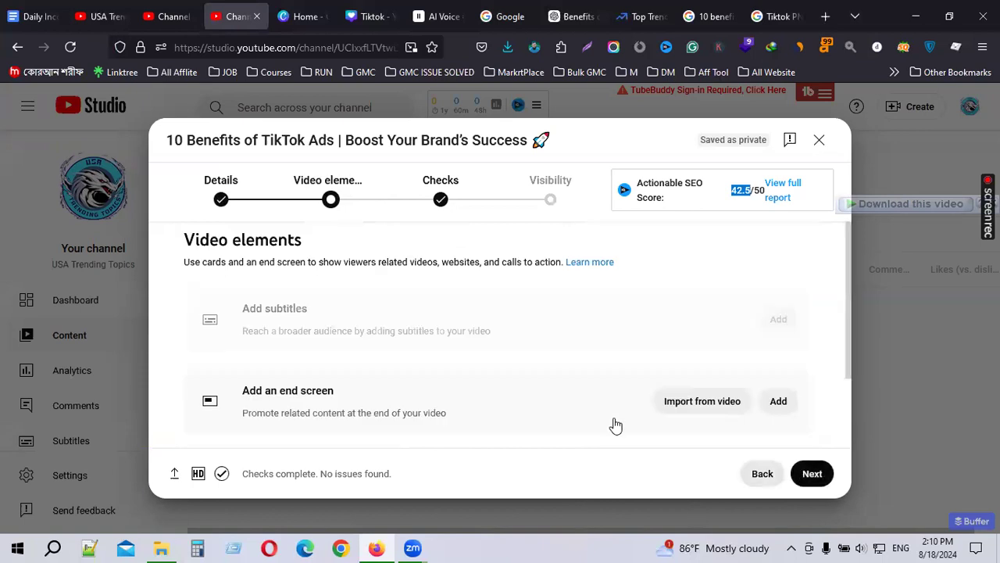
# Add and save a subscribe-plus-video end screen from the first template.
pyautogui.scroll(-1, 303, 322)
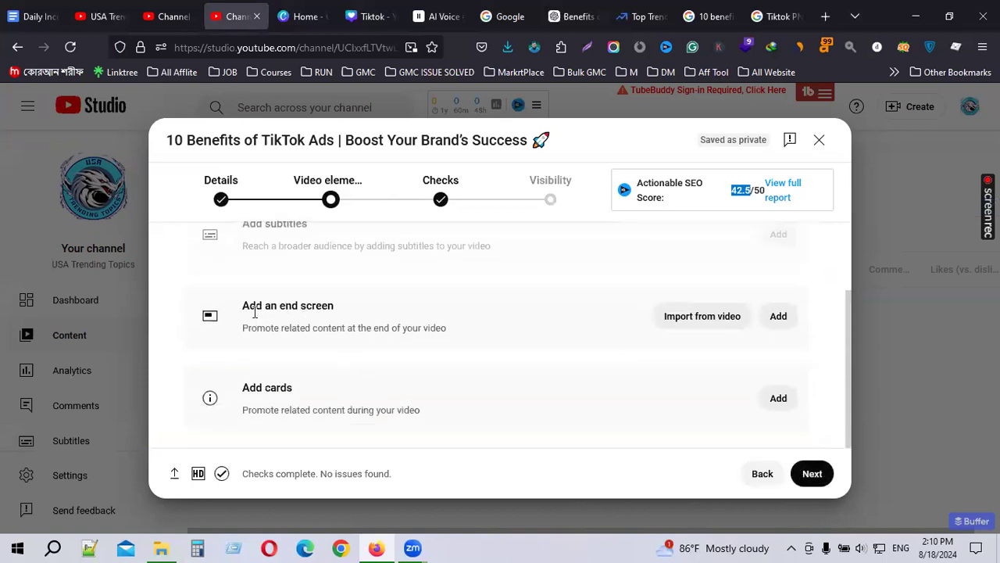
pyautogui.moveTo(254, 313); pyautogui.dragTo(630, 315)
pyautogui.click(786, 322)
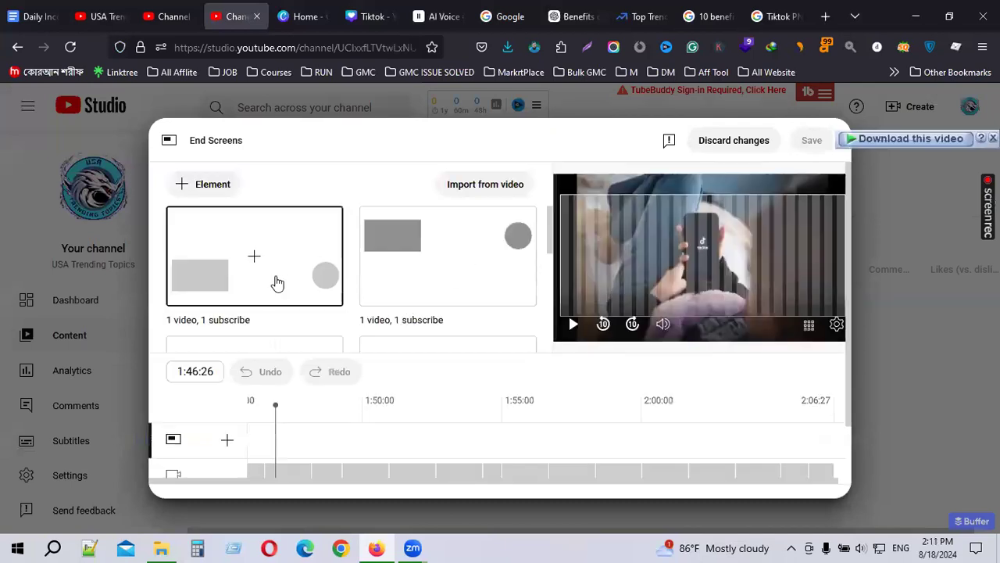
pyautogui.click(259, 263)
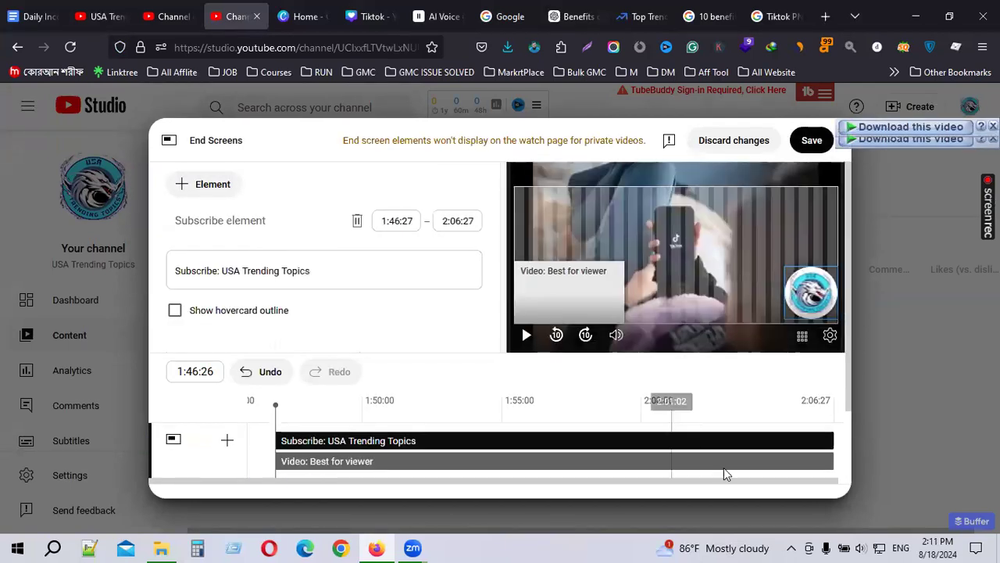
pyautogui.click(811, 139)
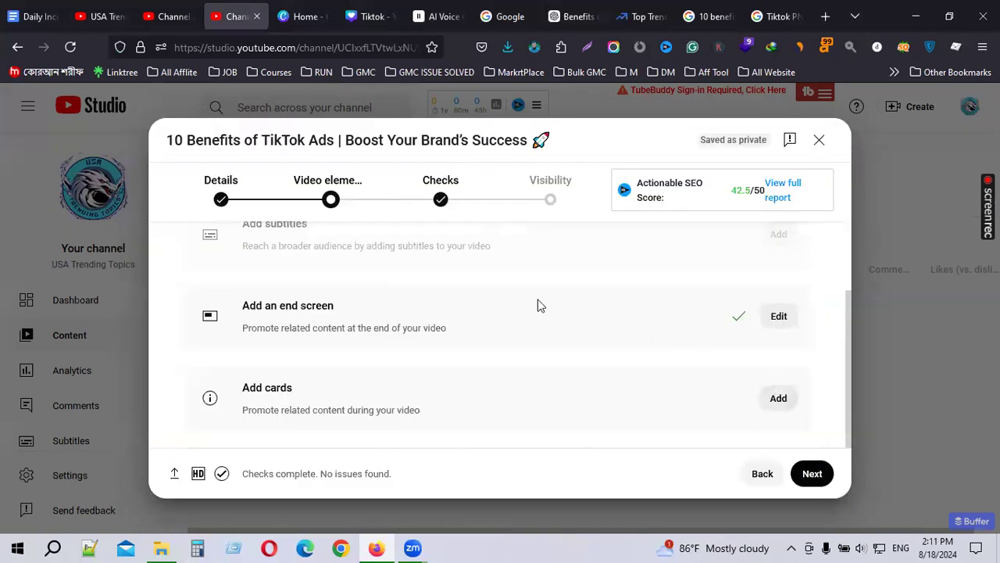
# Add a playlist card linking 'Digital Marketing Tips' and advance to the Checks step.
pyautogui.click(789, 404)
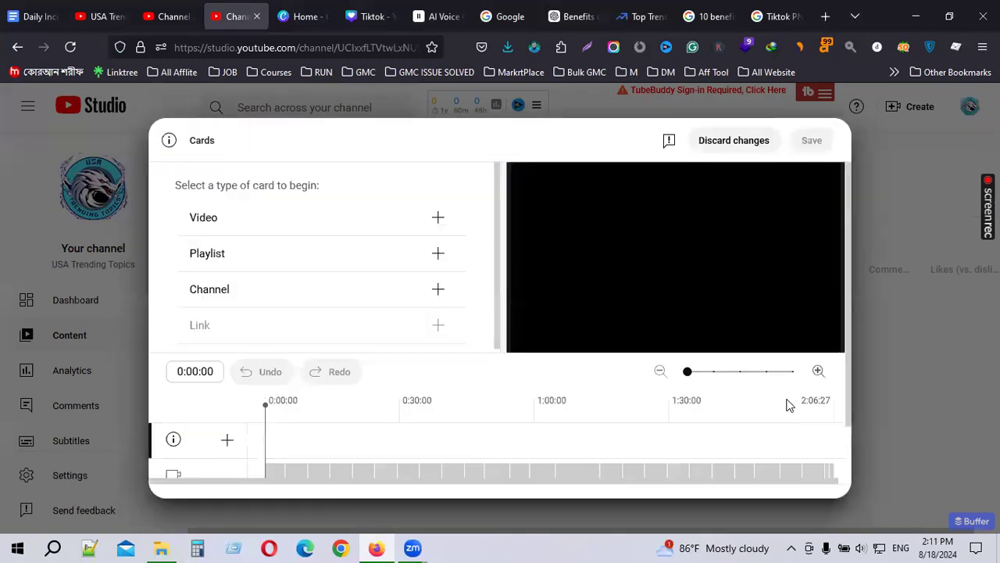
pyautogui.click(270, 261)
pyautogui.click(211, 266)
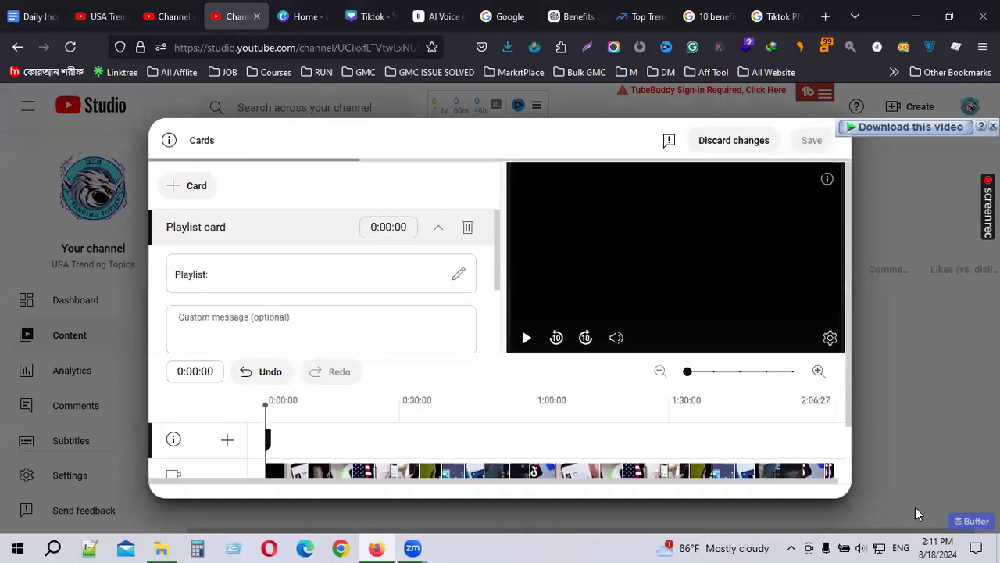
pyautogui.click(812, 142)
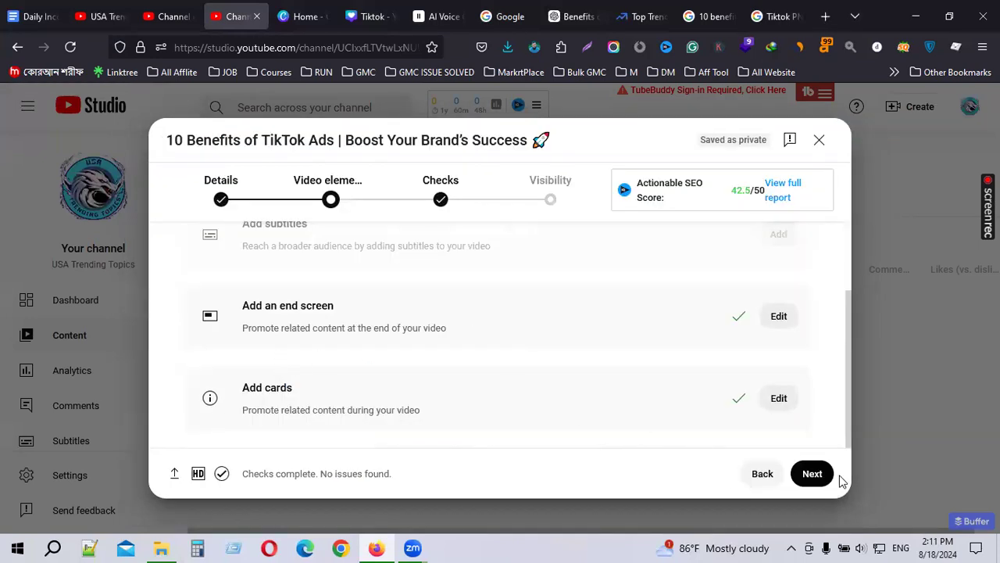
pyautogui.click(812, 473)
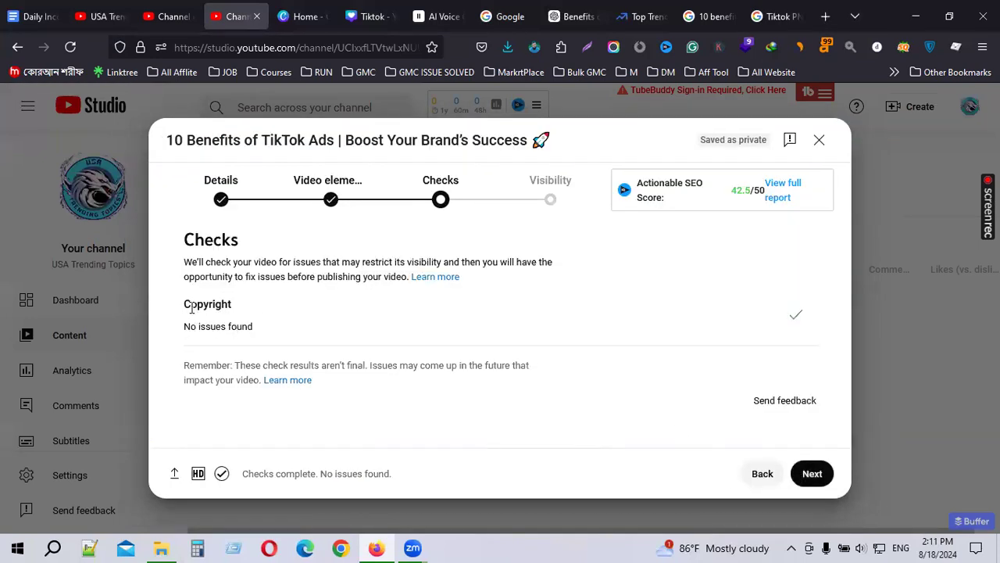
# Highlight and magnify the copyright check's 'No issues found' result.
pyautogui.moveTo(180, 312); pyautogui.dragTo(257, 326)
pyautogui.click(256, 325)
pyautogui.click(852, 49)
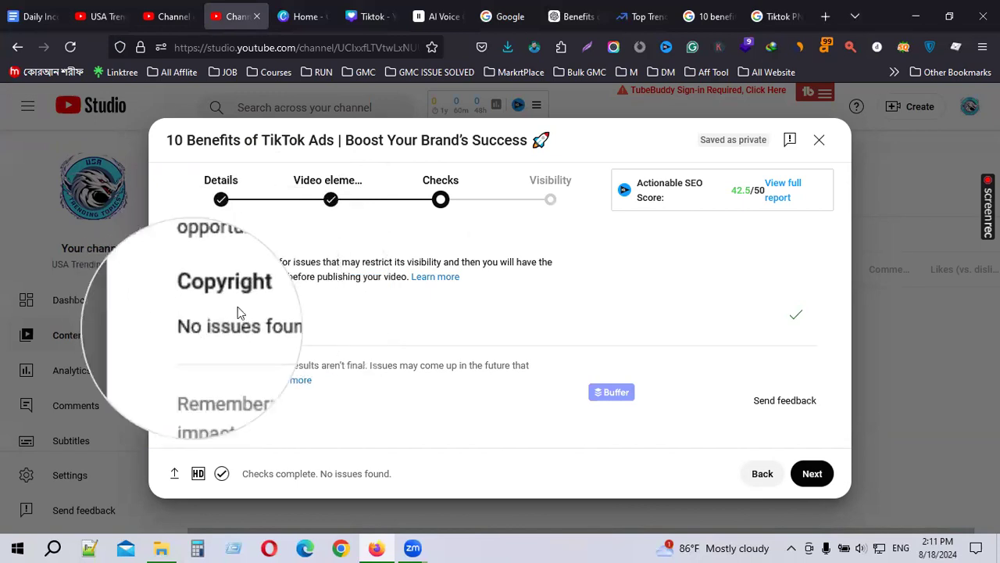
pyautogui.moveTo(188, 241); pyautogui.dragTo(348, 329)
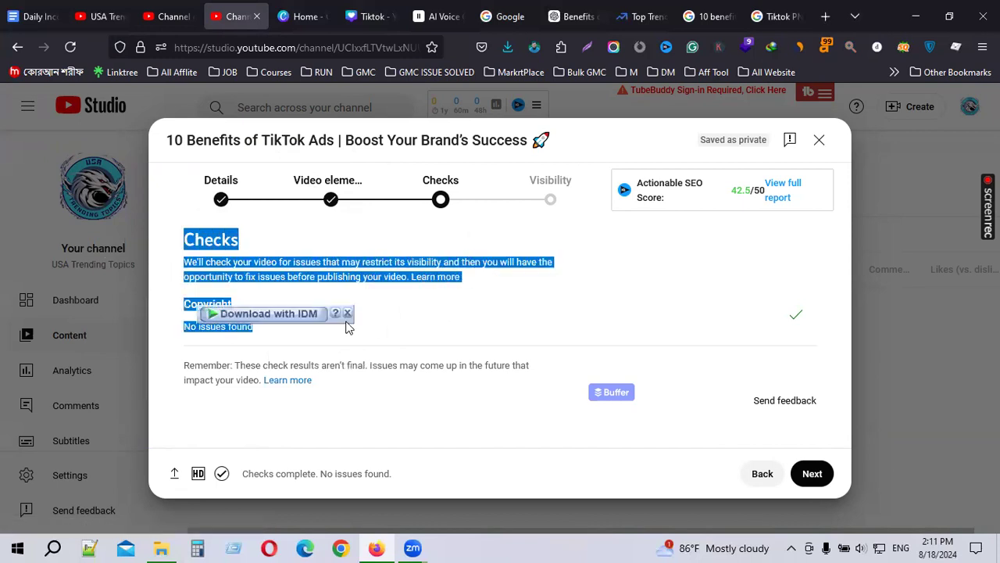
pyautogui.click(220, 341)
pyautogui.moveTo(187, 341); pyautogui.dragTo(253, 339)
pyautogui.click(252, 338)
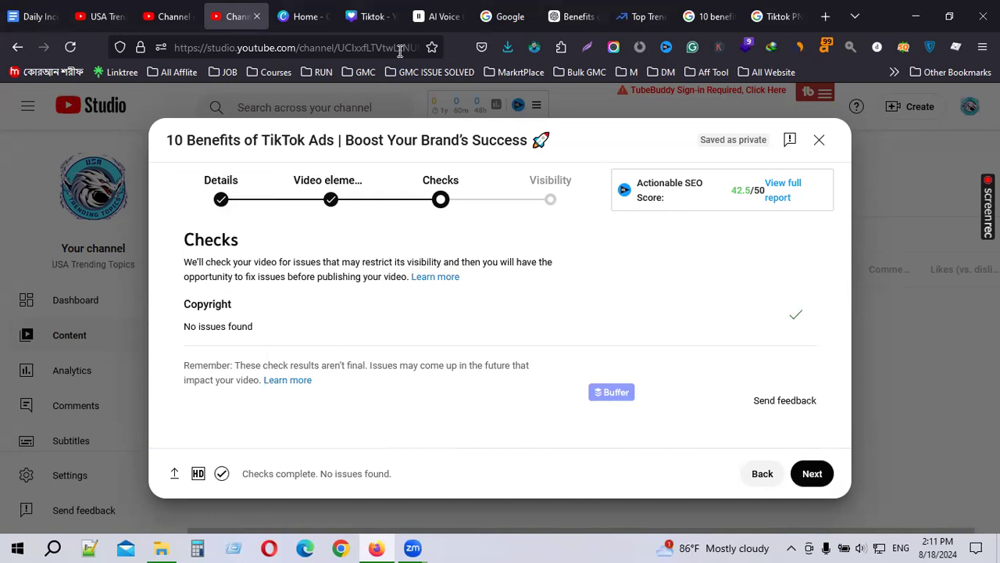
# Flip between the Canva thumbnail and Exploding Topics tabs, then return to the Studio upload.
pyautogui.click(351, 17)
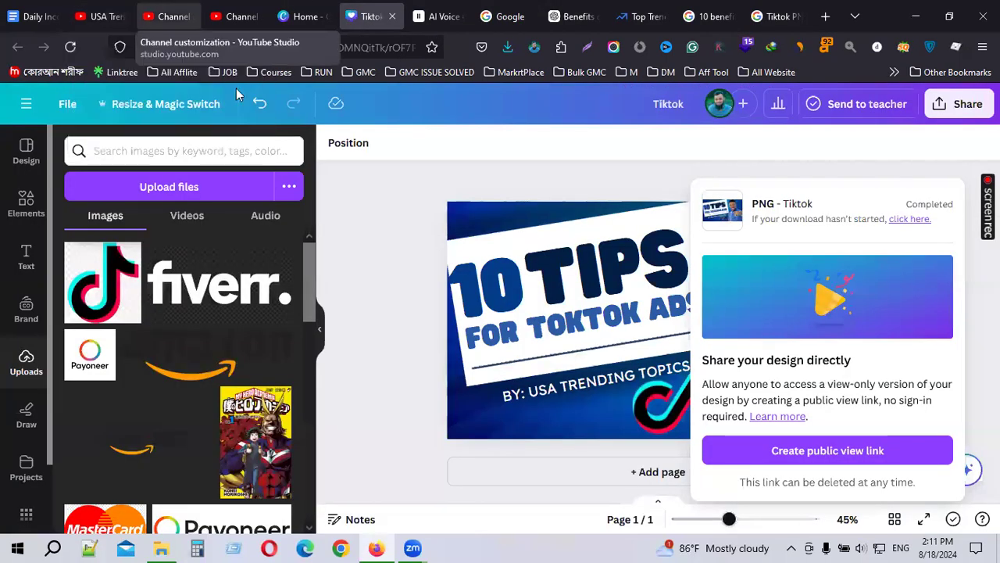
pyautogui.click(663, 13)
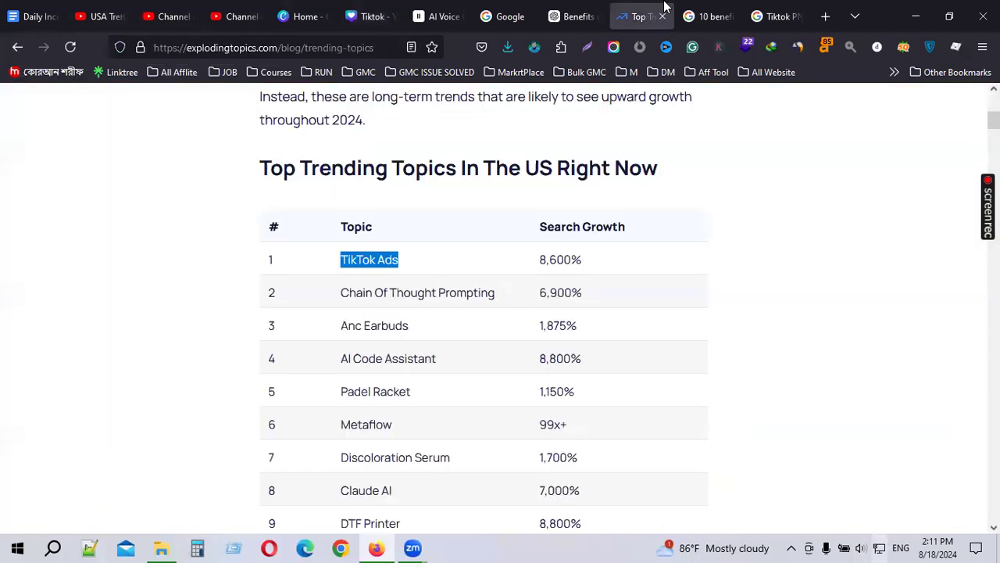
pyautogui.click(378, 12)
pyautogui.click(657, 8)
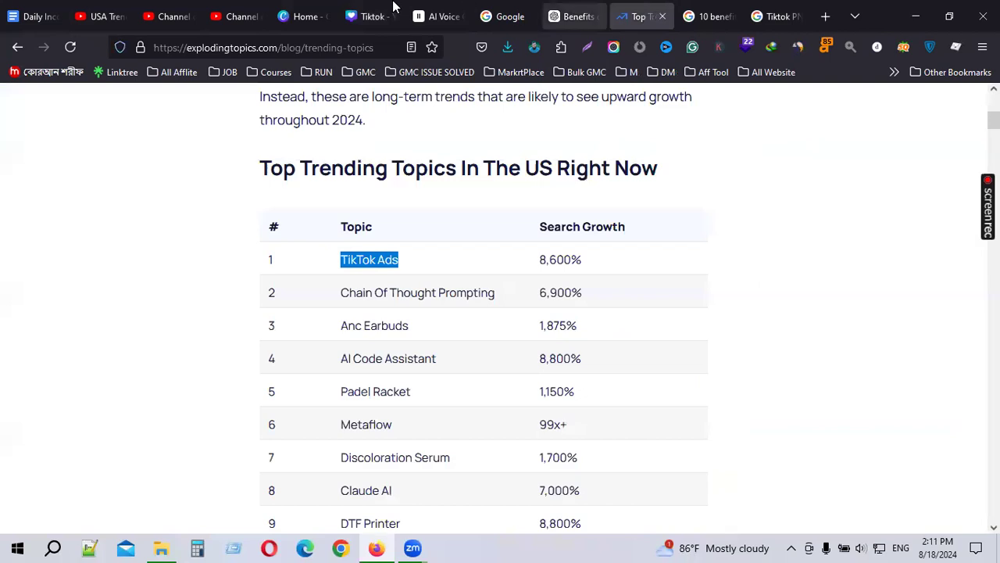
pyautogui.click(242, 11)
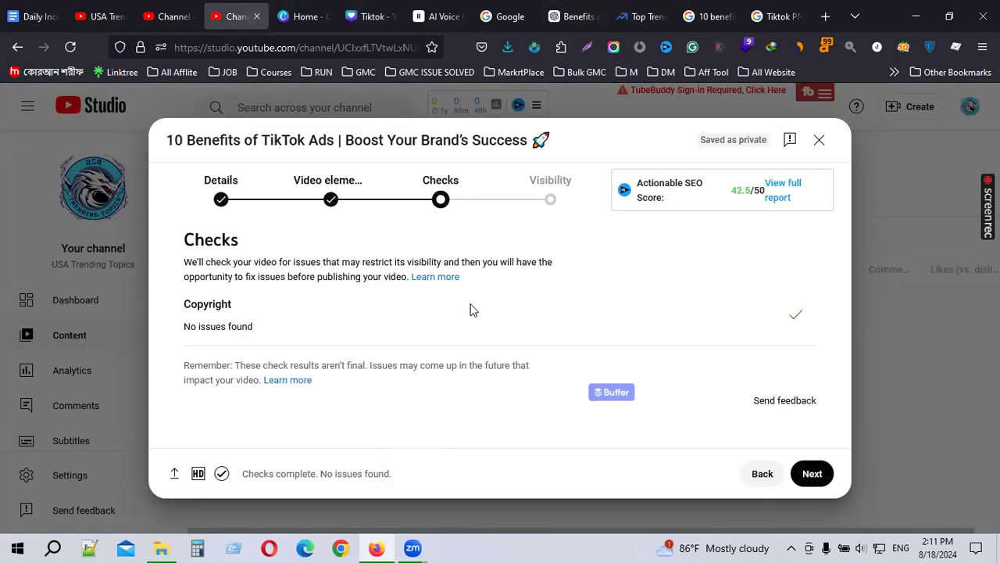
# Go to the visibility step, choose Public, and publish the 10 Benefits of TikTok Ads video.
pyautogui.click(813, 473)
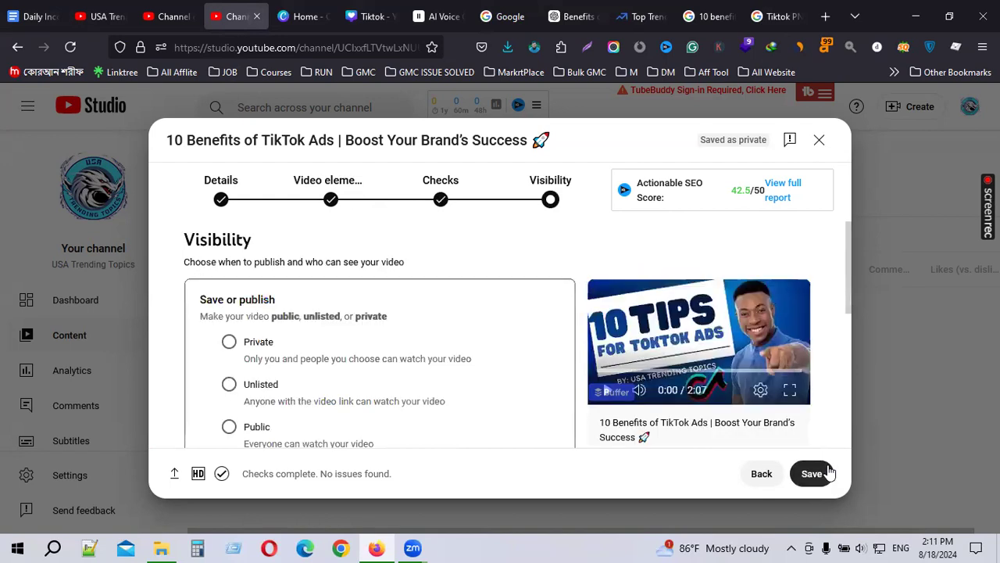
pyautogui.scroll(-2, 336, 352)
pyautogui.scroll(2, 229, 317)
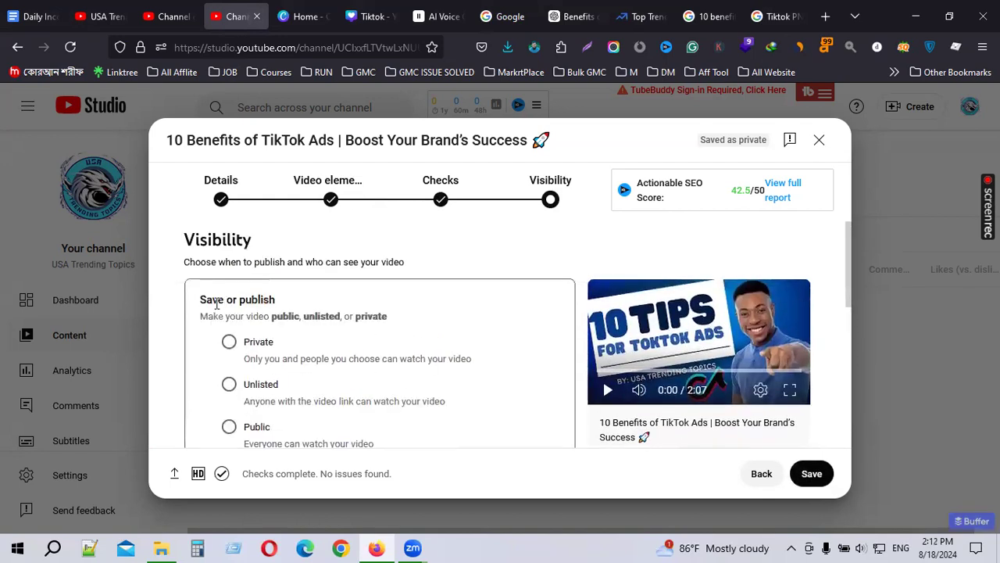
pyautogui.click(262, 349)
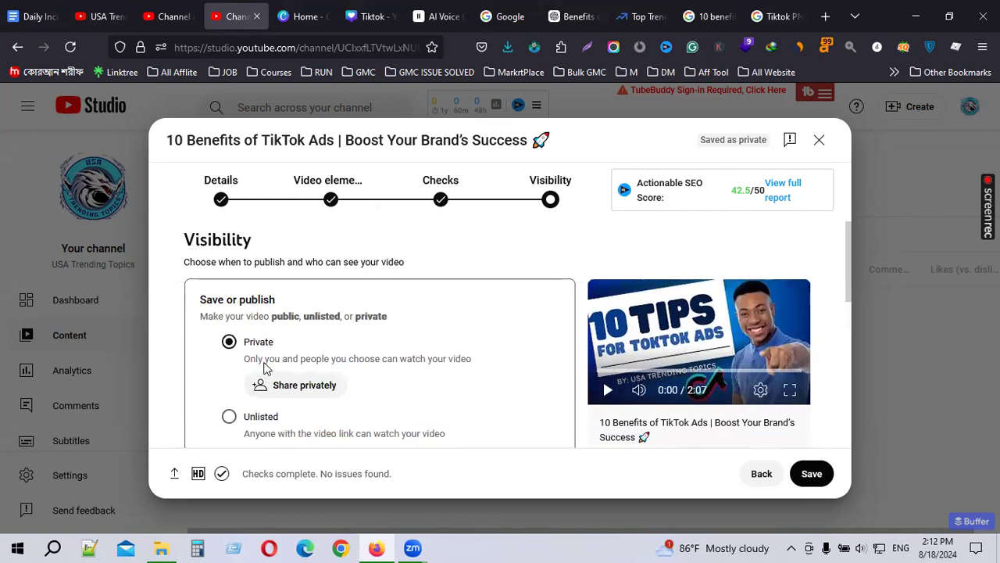
pyautogui.scroll(-2, 250, 329)
pyautogui.click(250, 319)
pyautogui.scroll(-1, 268, 347)
pyautogui.scroll(-1, 269, 347)
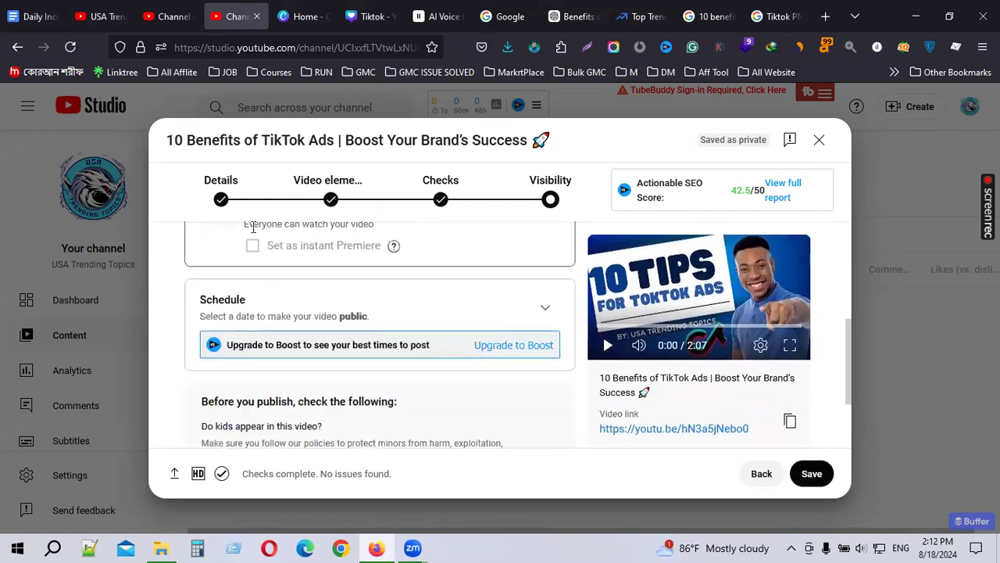
pyautogui.scroll(1, 234, 336)
pyautogui.click(229, 316)
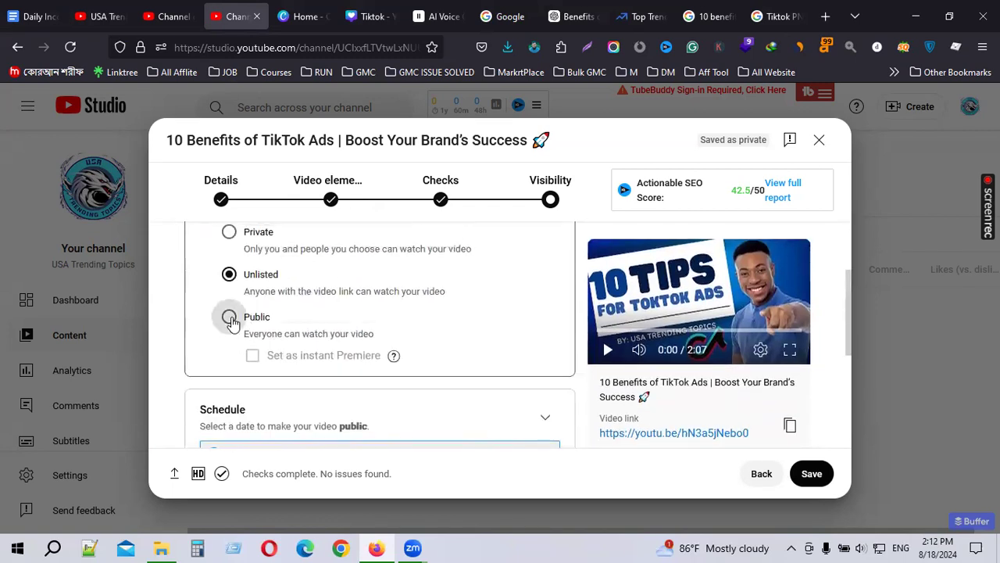
pyautogui.scroll(-3, 335, 336)
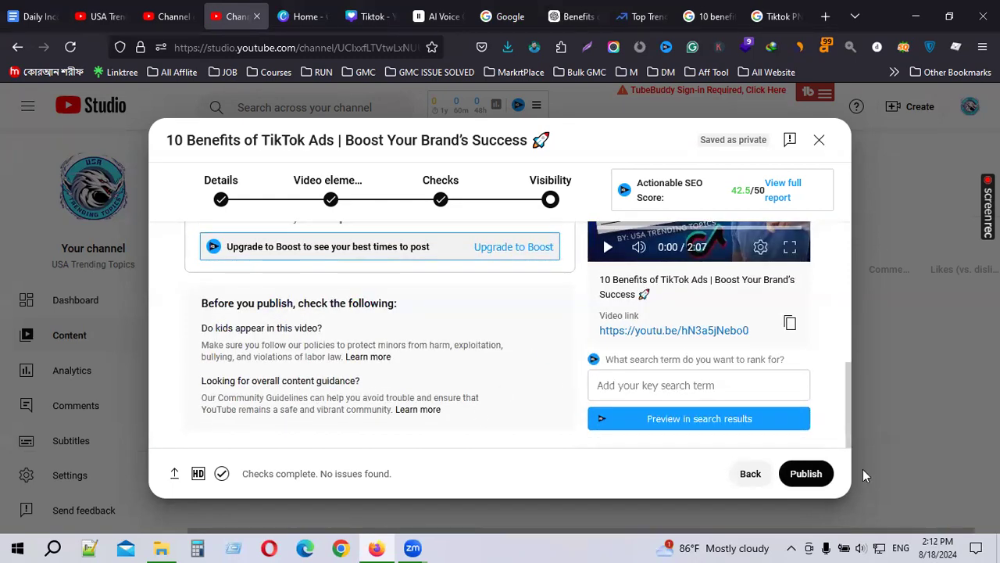
pyautogui.click(806, 474)
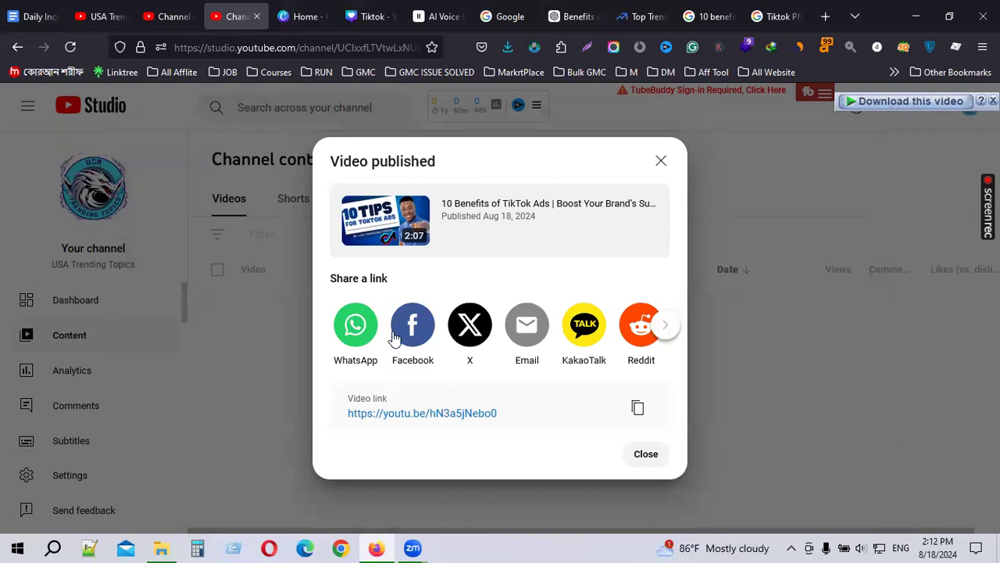
# Copy the video's share link, close the Video published dialog, and dismiss both tips.
pyautogui.click(637, 408)
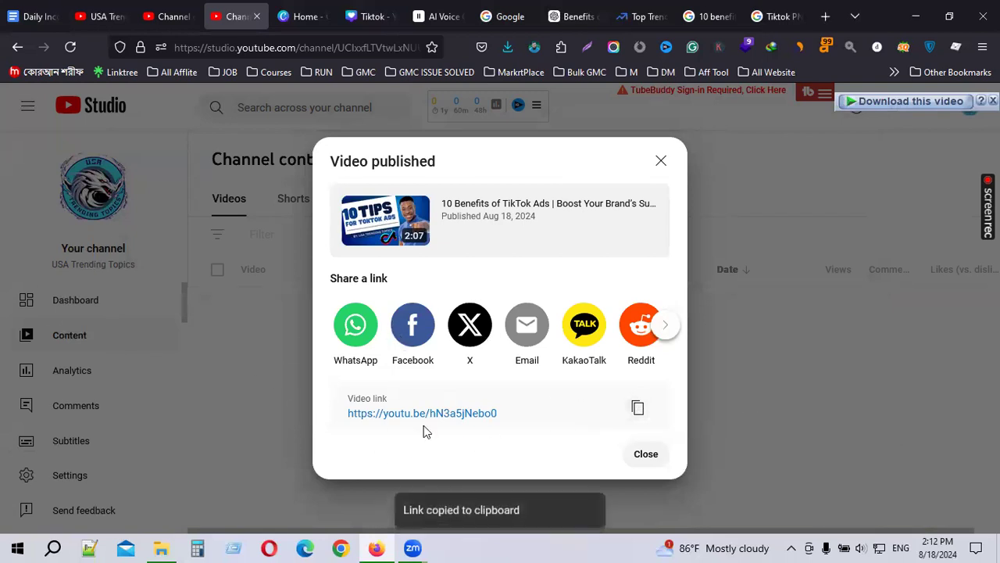
pyautogui.click(642, 452)
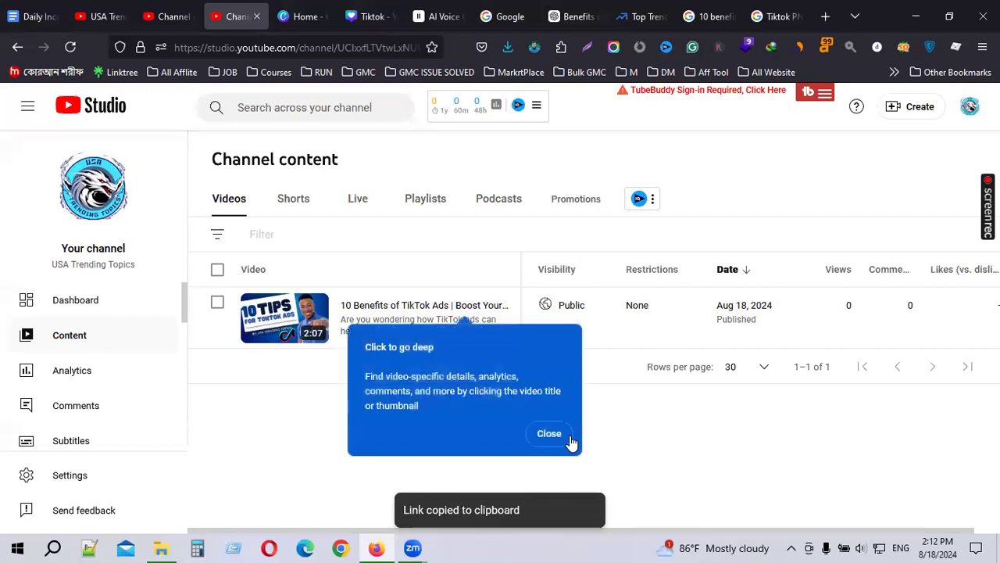
pyautogui.click(564, 438)
pyautogui.click(153, 190)
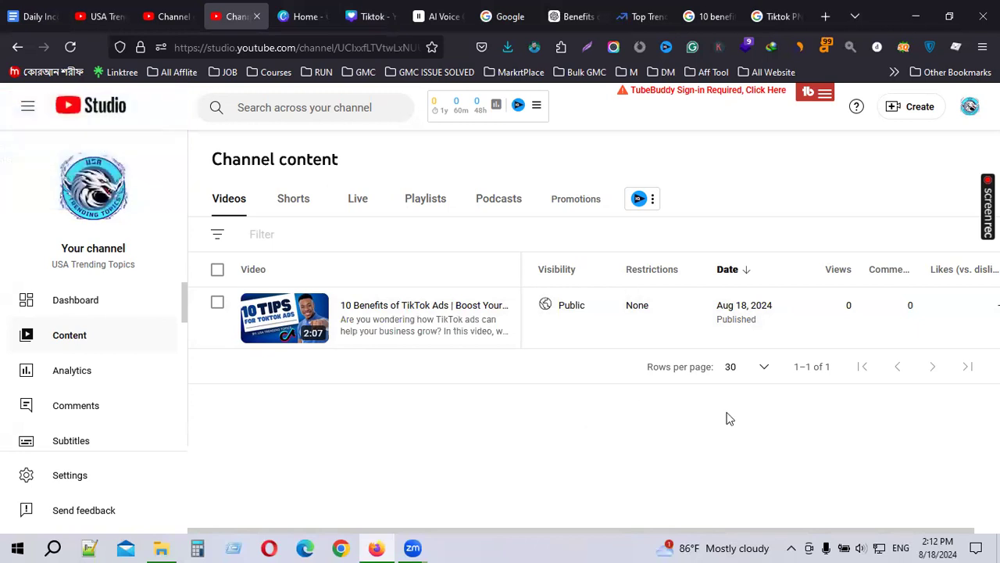
pyautogui.moveTo(518, 305)
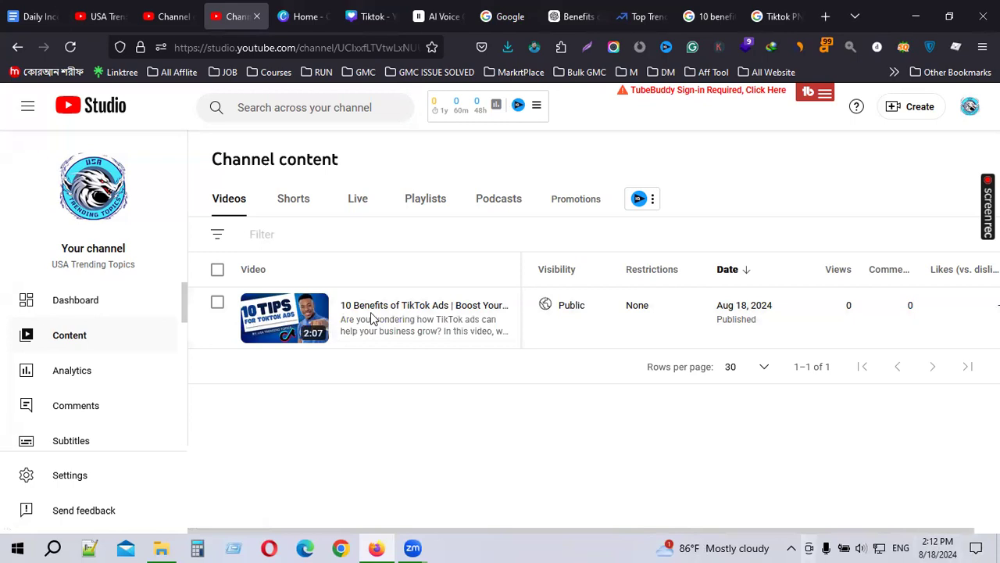
# Open the published video on YouTube and expand its description to review hashtags and tags.
pyautogui.click(453, 335)
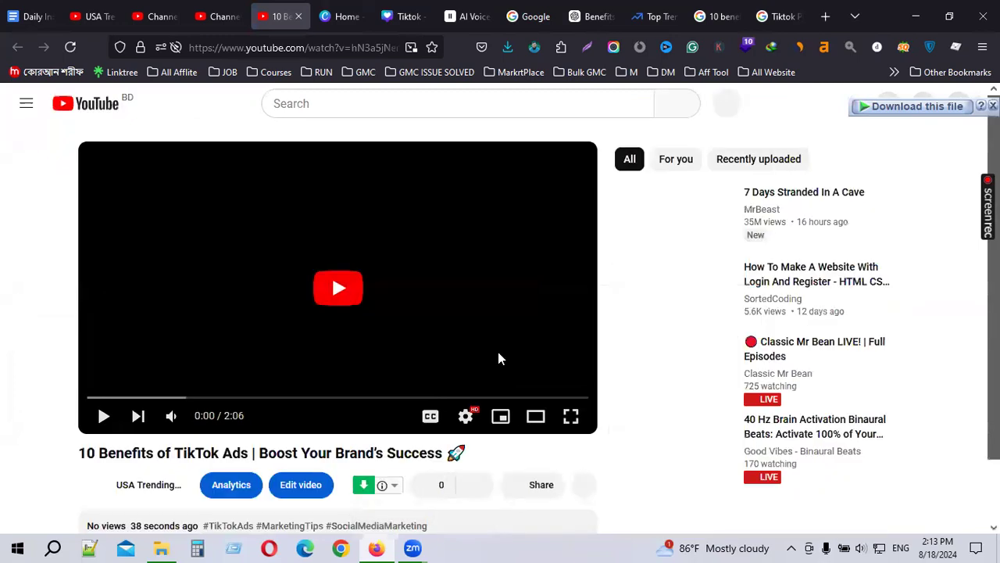
pyautogui.scroll(-3, 497, 358)
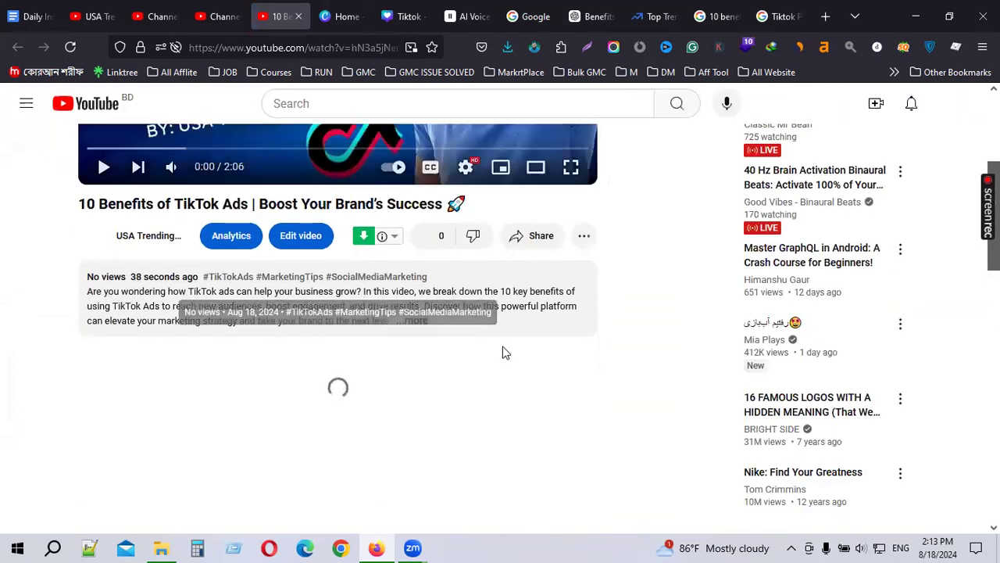
pyautogui.click(413, 322)
pyautogui.scroll(-3, 278, 406)
pyautogui.scroll(5, 279, 405)
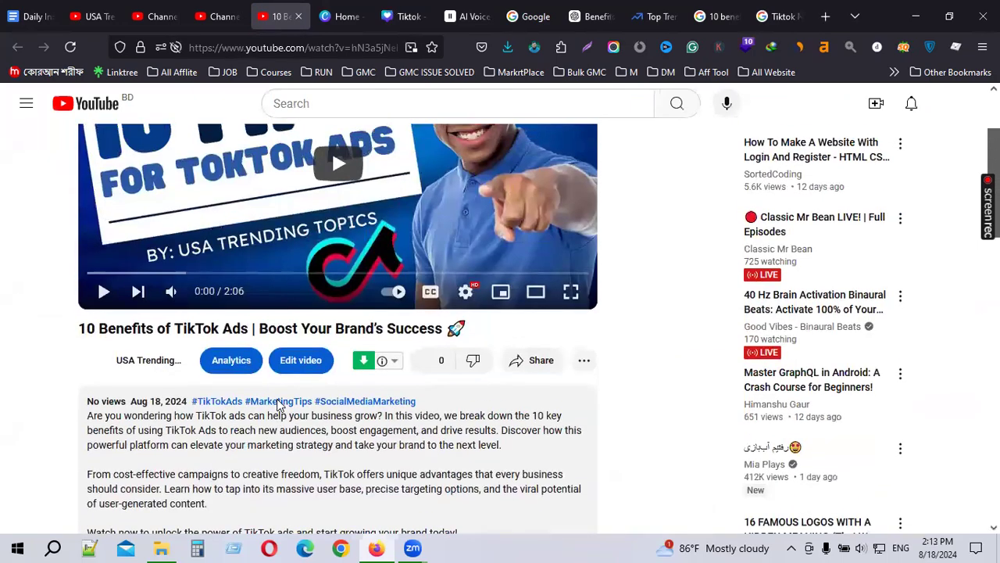
pyautogui.scroll(2, 278, 403)
pyautogui.scroll(-5, 290, 316)
pyautogui.scroll(2, 290, 317)
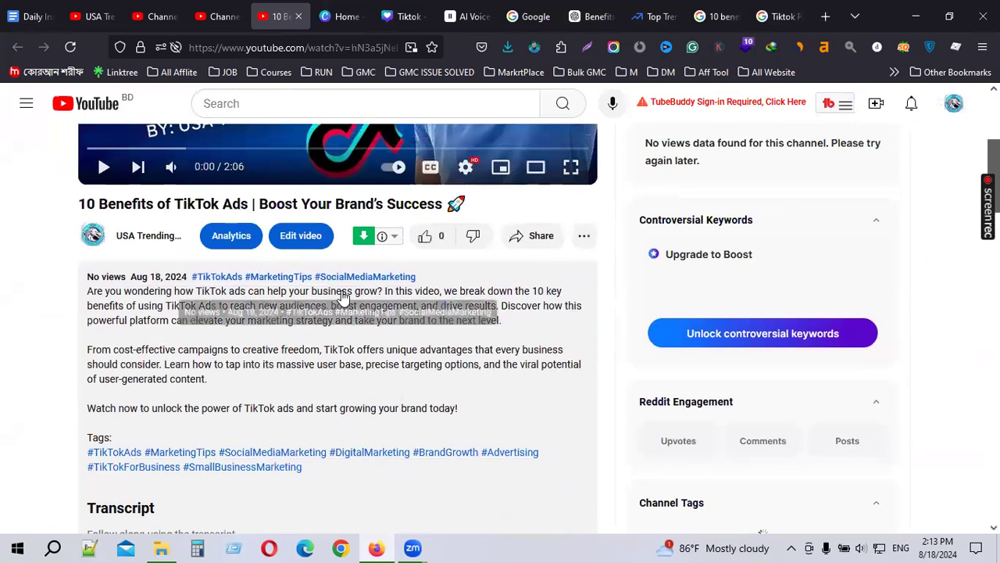
pyautogui.scroll(-5, 417, 384)
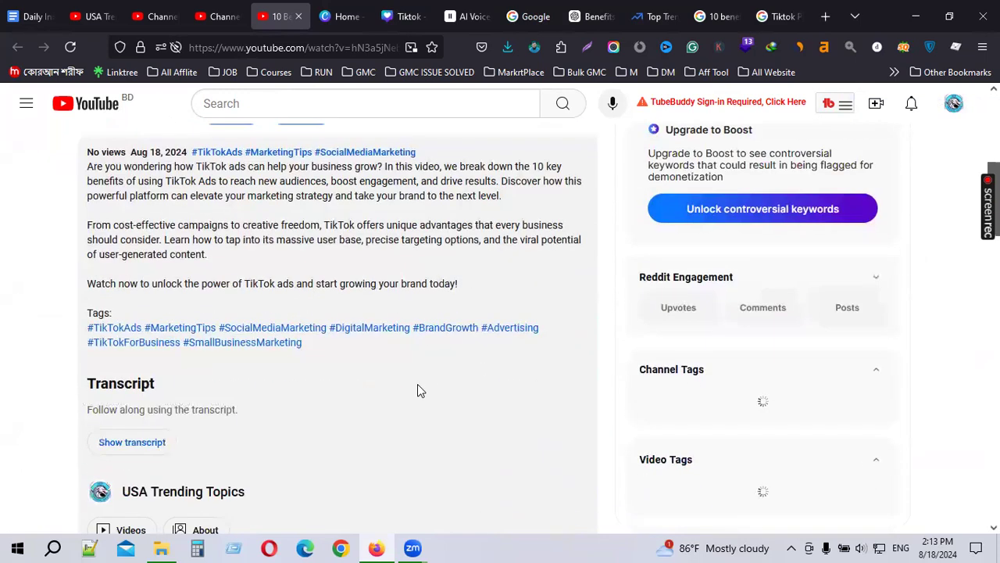
pyautogui.scroll(1, 416, 385)
pyautogui.scroll(7, 416, 390)
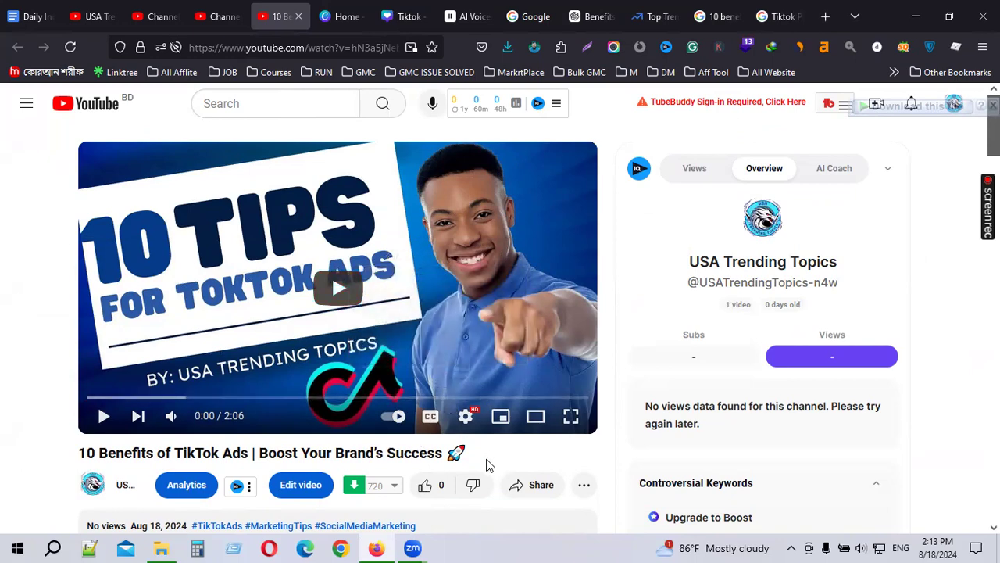
pyautogui.scroll(-3, 486, 465)
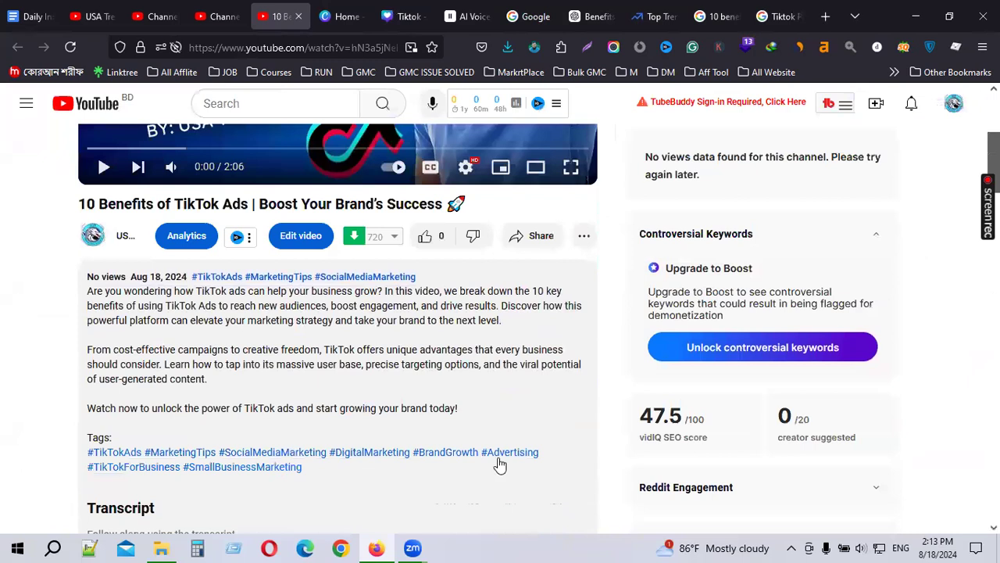
# Play the published video and highlight '10 Benefits of TikTok Ads' in its title.
pyautogui.scroll(3, 500, 465)
pyautogui.click(337, 291)
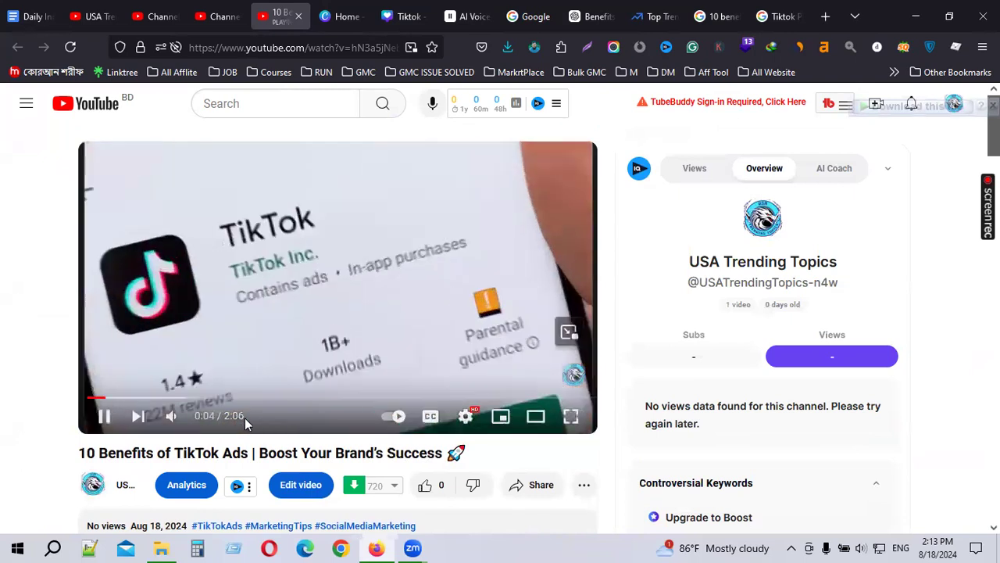
pyautogui.moveTo(78, 454); pyautogui.dragTo(245, 451)
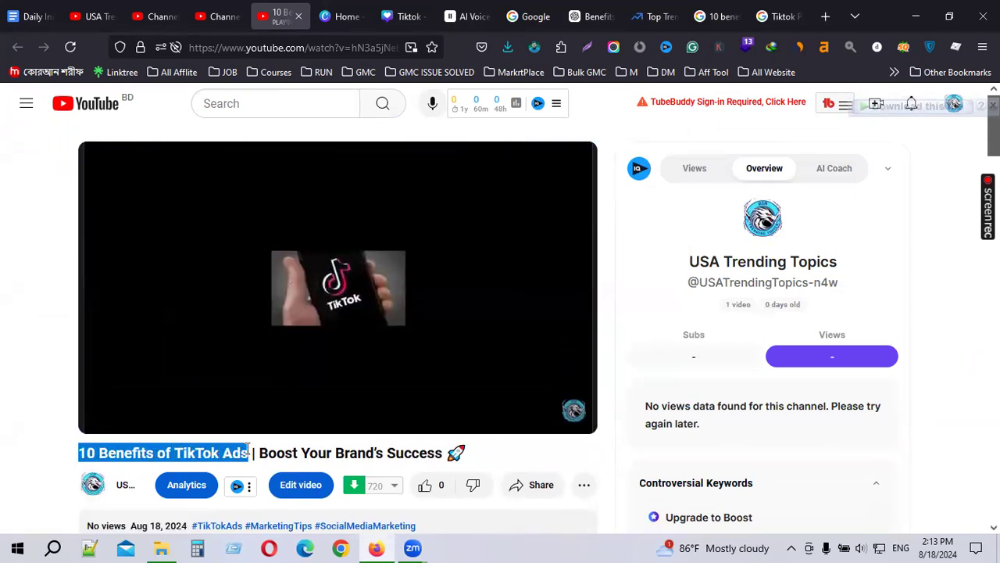
pyautogui.click(381, 449)
# Review the vidIQ video tags, then return to the Google Images results for '10 benefits of using TikTok ads'.
pyautogui.scroll(-4, 349, 421)
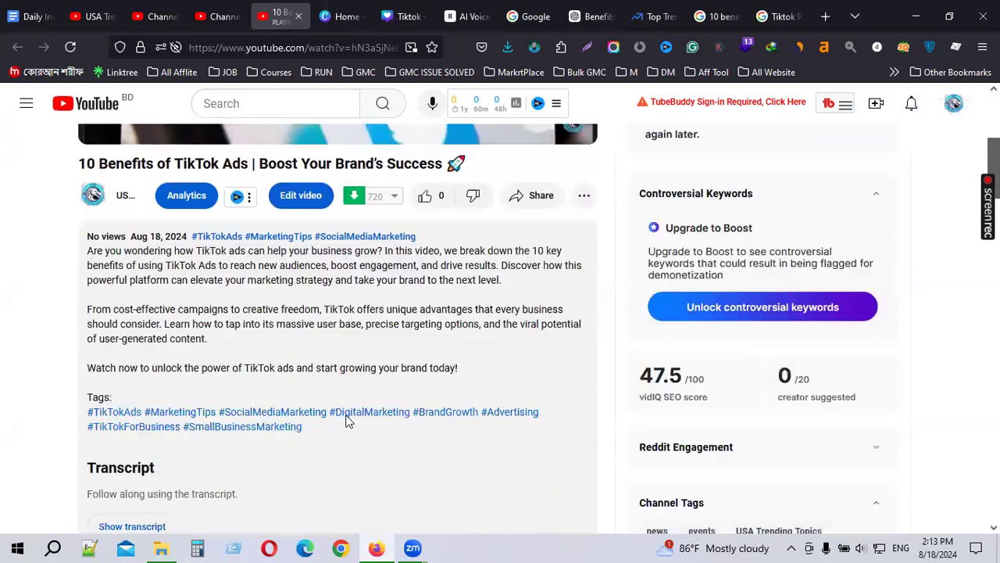
pyautogui.scroll(-2, 810, 341)
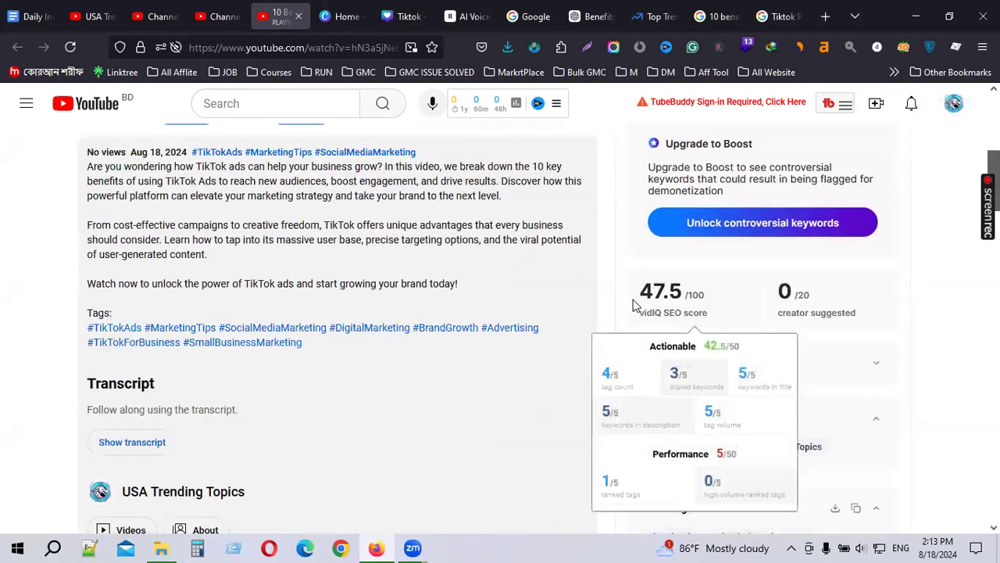
pyautogui.scroll(-3, 820, 340)
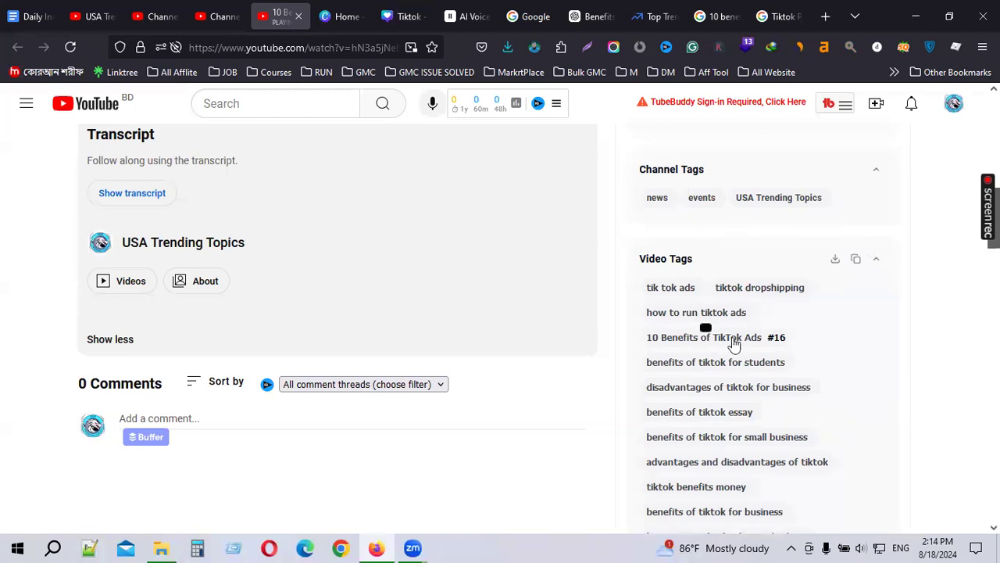
pyautogui.scroll(-2, 814, 338)
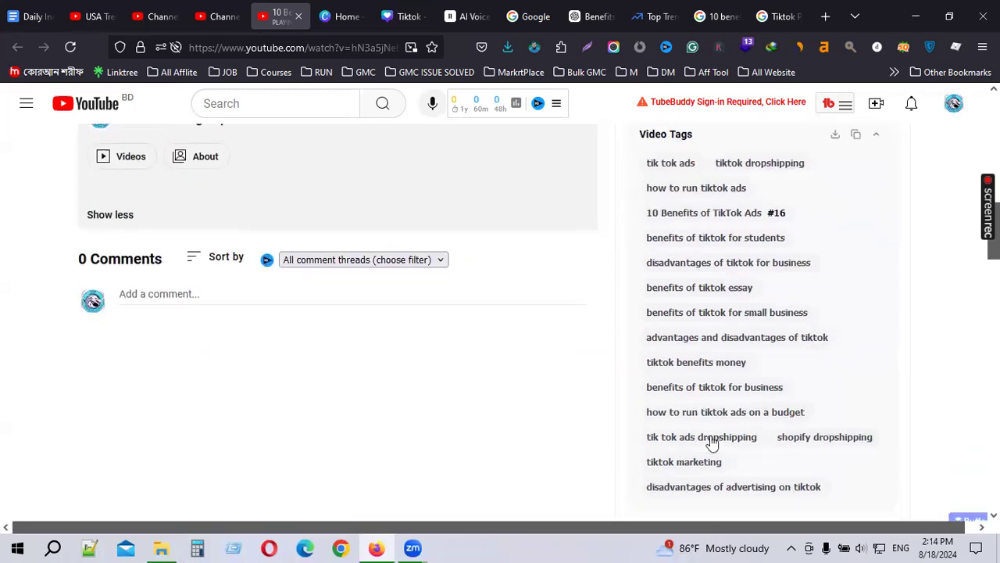
pyautogui.scroll(2, 326, 300)
pyautogui.scroll(2, 325, 300)
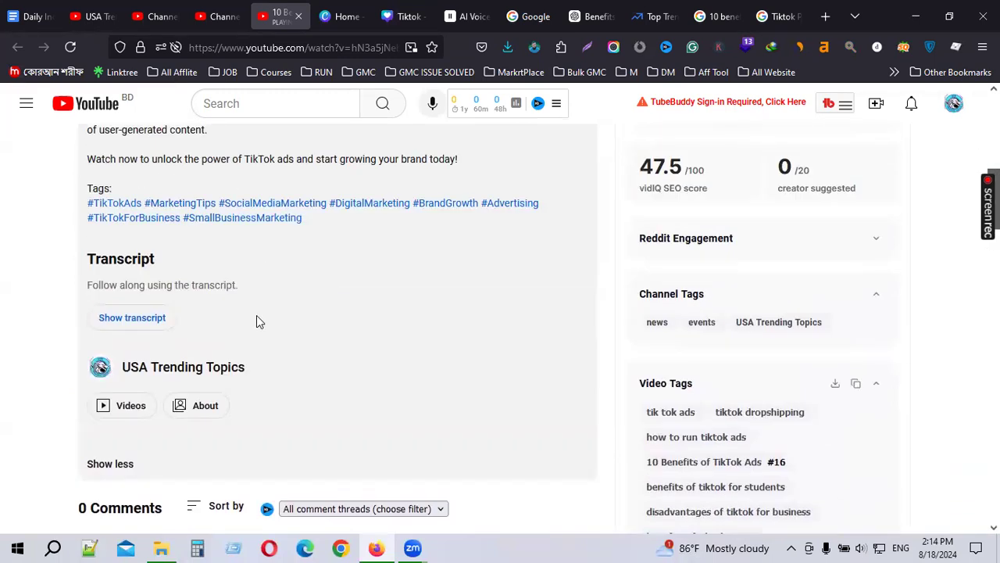
pyautogui.scroll(-2, 743, 317)
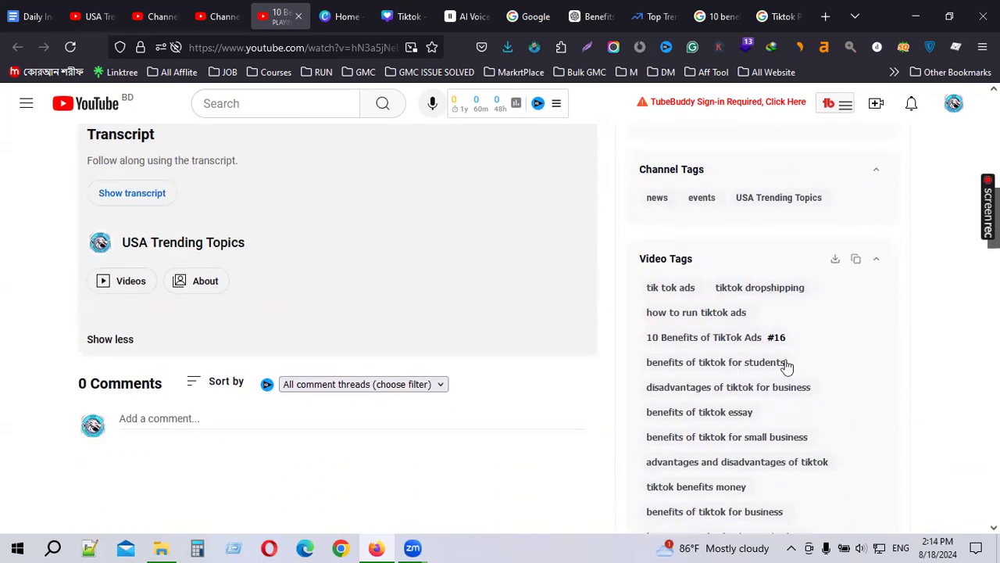
pyautogui.scroll(-4, 676, 316)
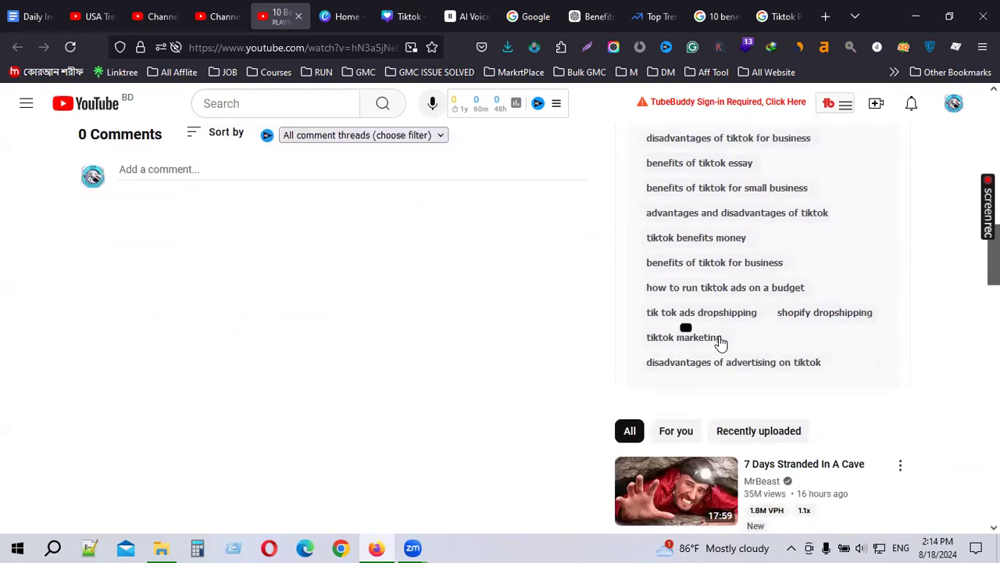
pyautogui.scroll(2, 721, 342)
pyautogui.scroll(2, 802, 247)
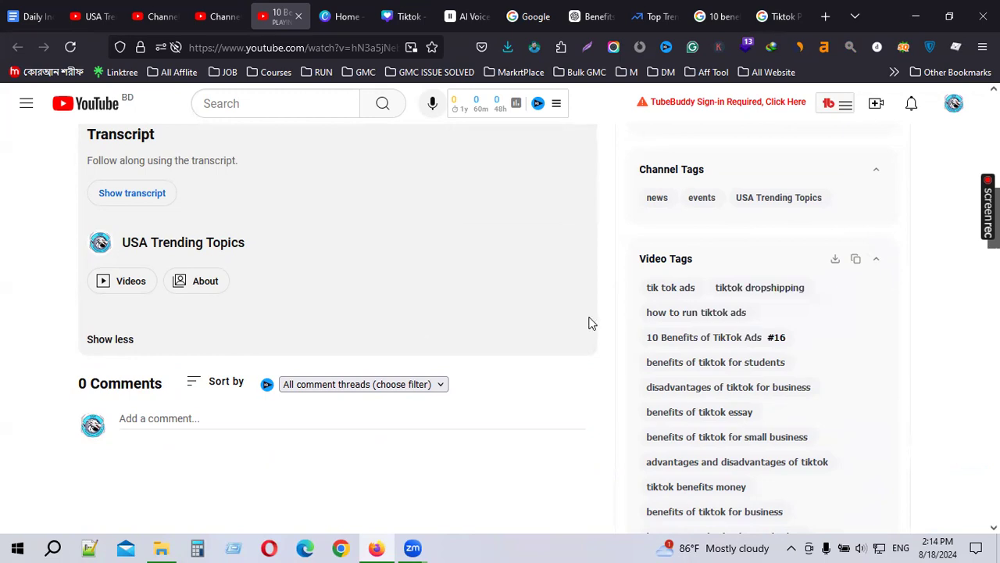
pyautogui.scroll(5, 590, 321)
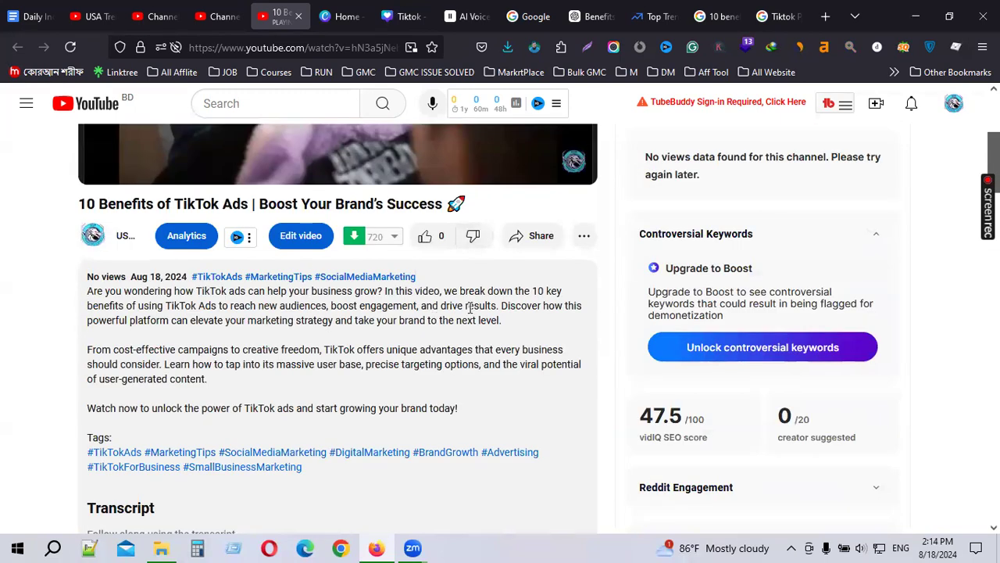
pyautogui.scroll(3, 469, 307)
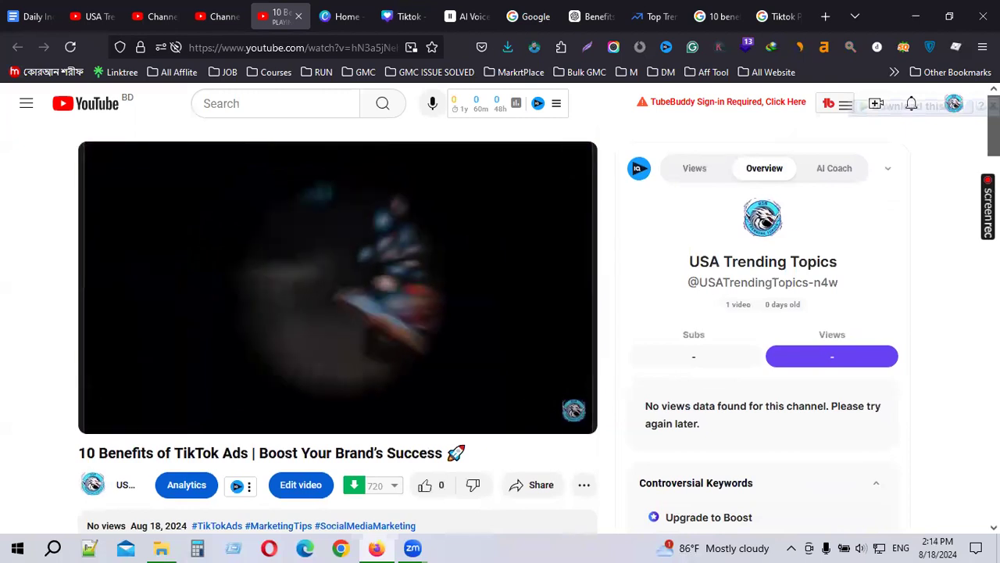
pyautogui.scroll(-3, 470, 307)
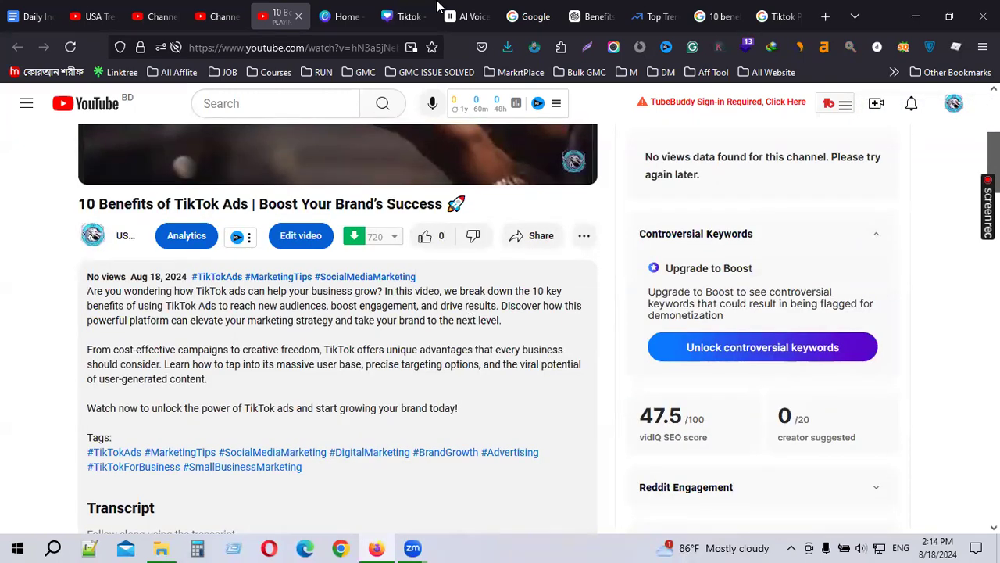
pyautogui.click(713, 7)
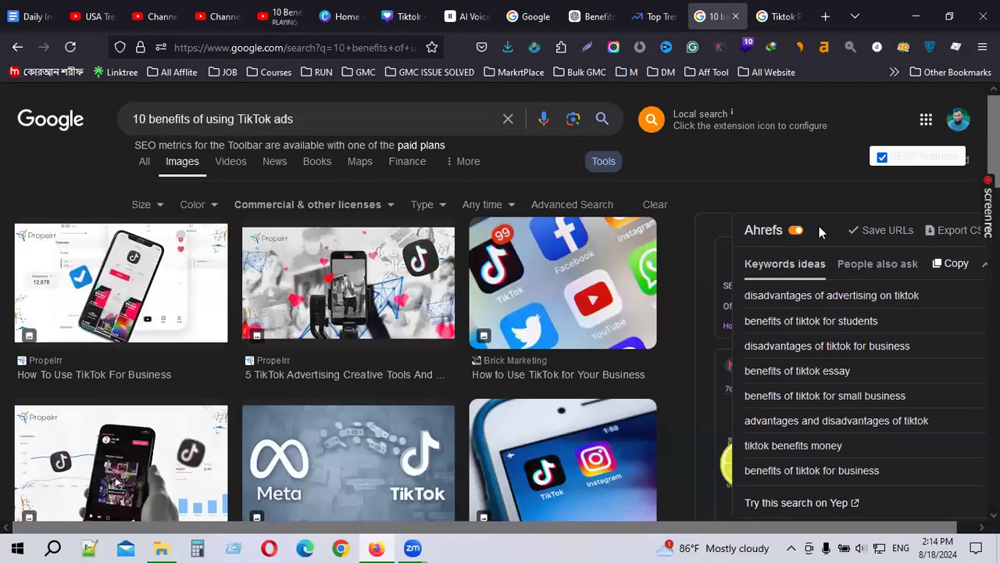
# Check the Ahrefs and vidIQ toolbar popups, then return to the TikTok Ads video page.
pyautogui.click(824, 47)
pyautogui.click(824, 47)
pyautogui.scroll(-2, 795, 320)
pyautogui.scroll(2, 801, 306)
pyautogui.click(668, 48)
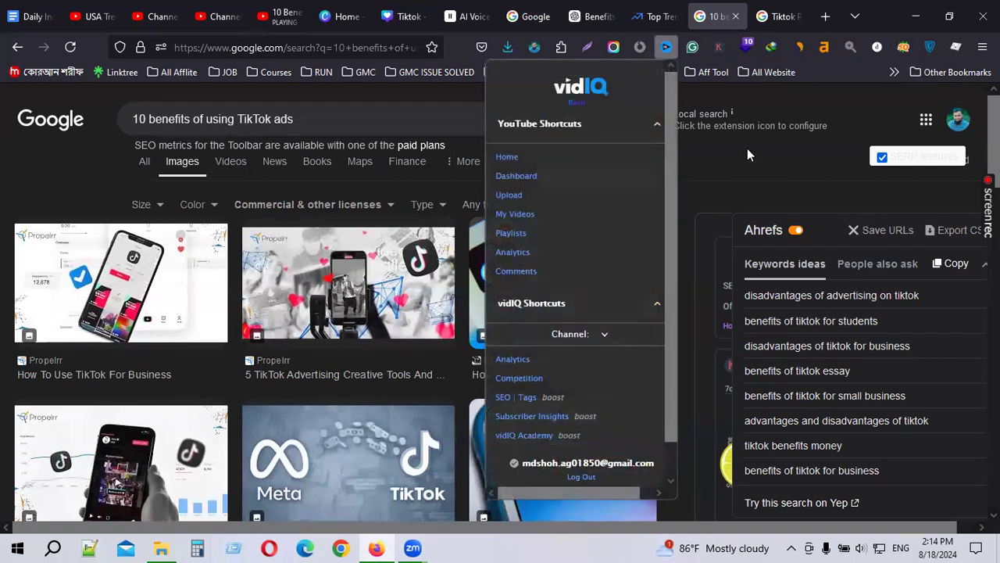
pyautogui.click(748, 301)
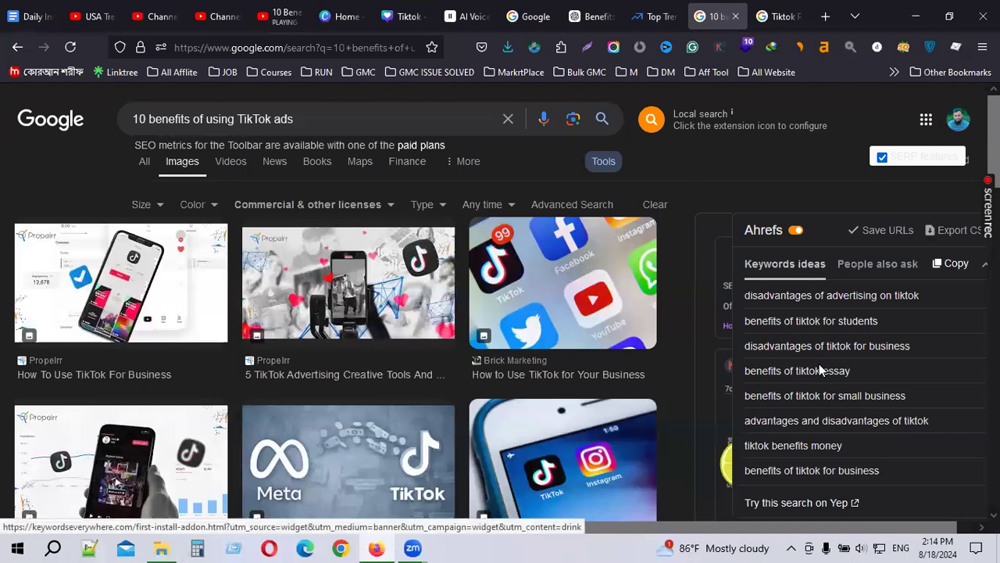
pyautogui.click(291, 6)
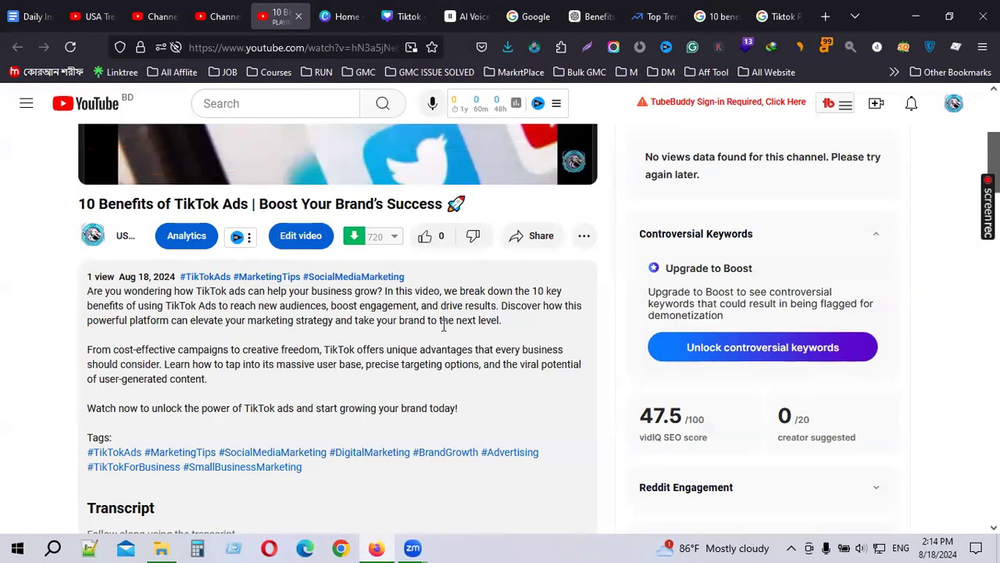
# Highlight the video's title, then switch to the Exploding Topics US trending list.
pyautogui.scroll(3, 391, 312)
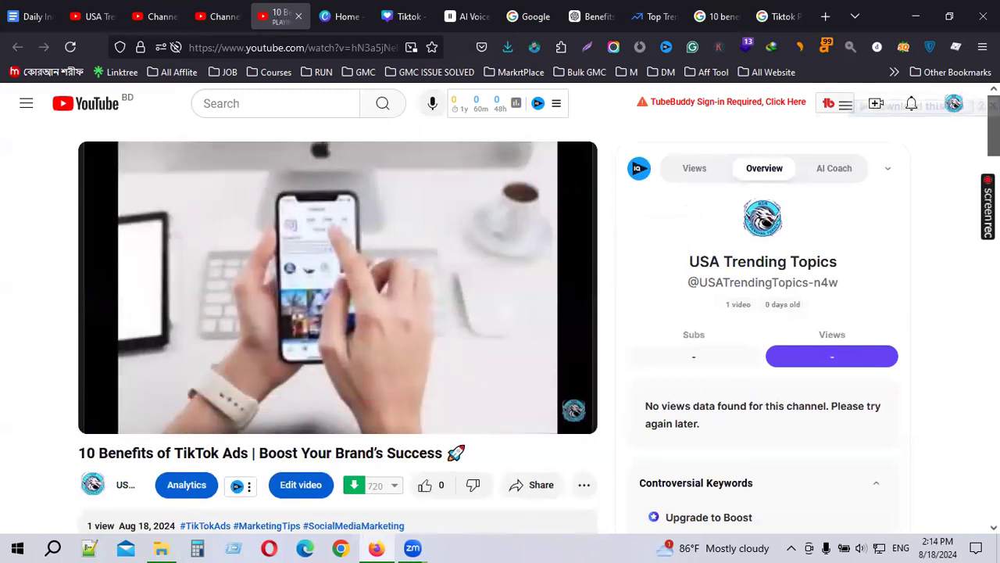
pyautogui.scroll(-2, 221, 343)
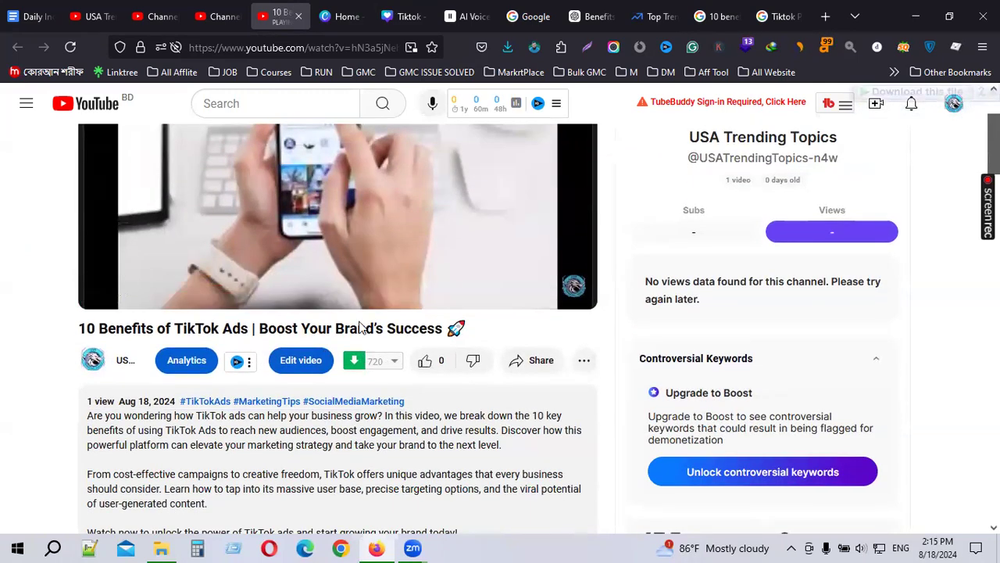
pyautogui.moveTo(79, 328); pyautogui.dragTo(446, 330)
pyautogui.click(521, 328)
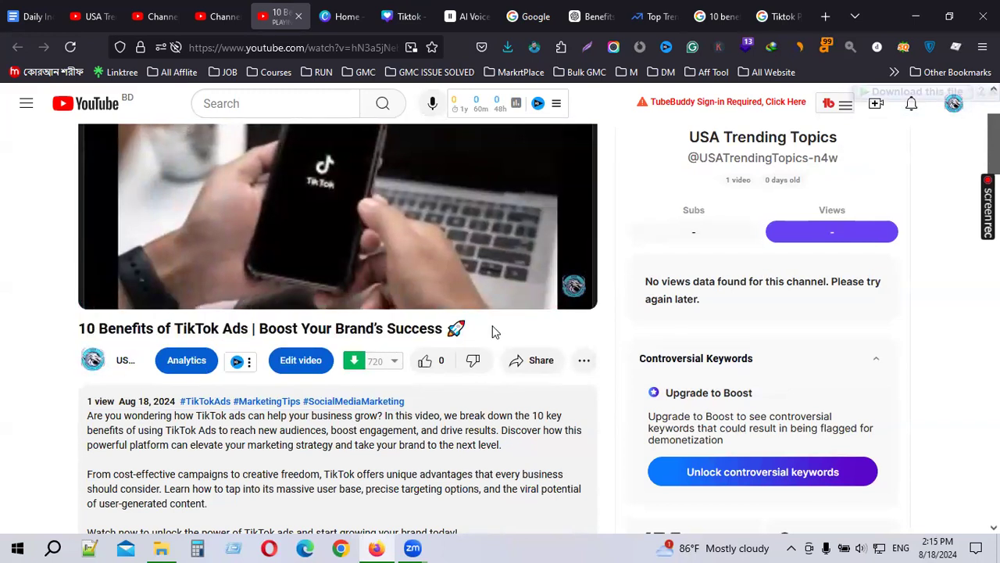
pyautogui.click(674, 13)
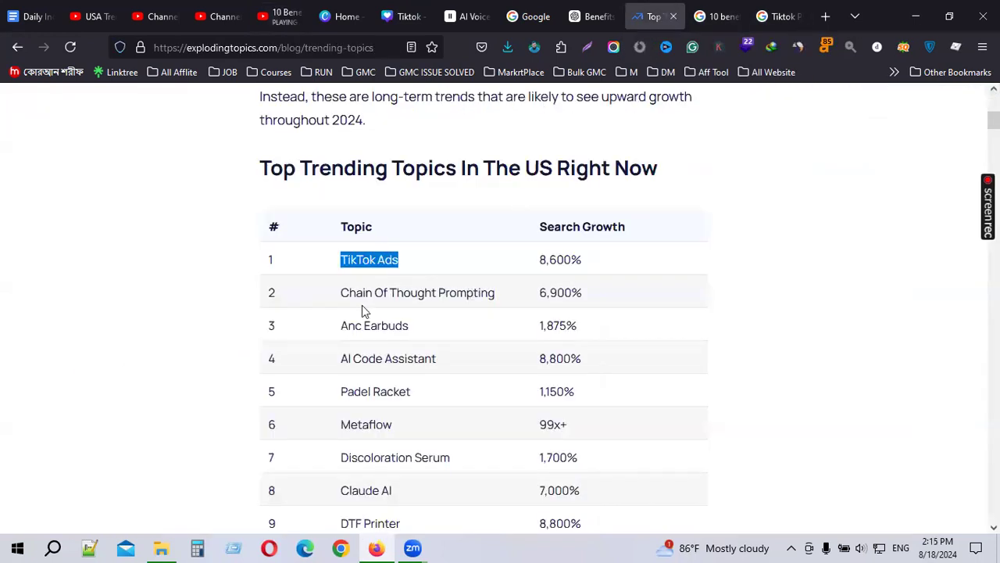
# Highlight 'Chain Of Thought Prompting', ranked second at 6,900%, in the trending table.
pyautogui.moveTo(340, 304)
pyautogui.mouseDown()
pyautogui.moveTo(507, 302)
pyautogui.moveTo(339, 301)
pyautogui.mouseUp()
pyautogui.hotkey('ctrl', 'c')
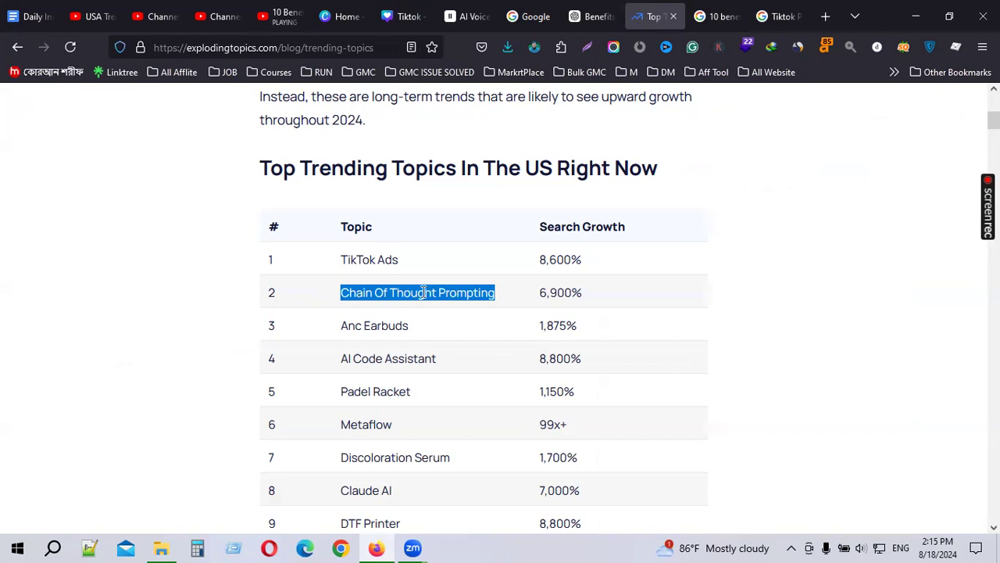
# Switch to ChatGPT and start a new empty chat.
pyautogui.click(592, 14)
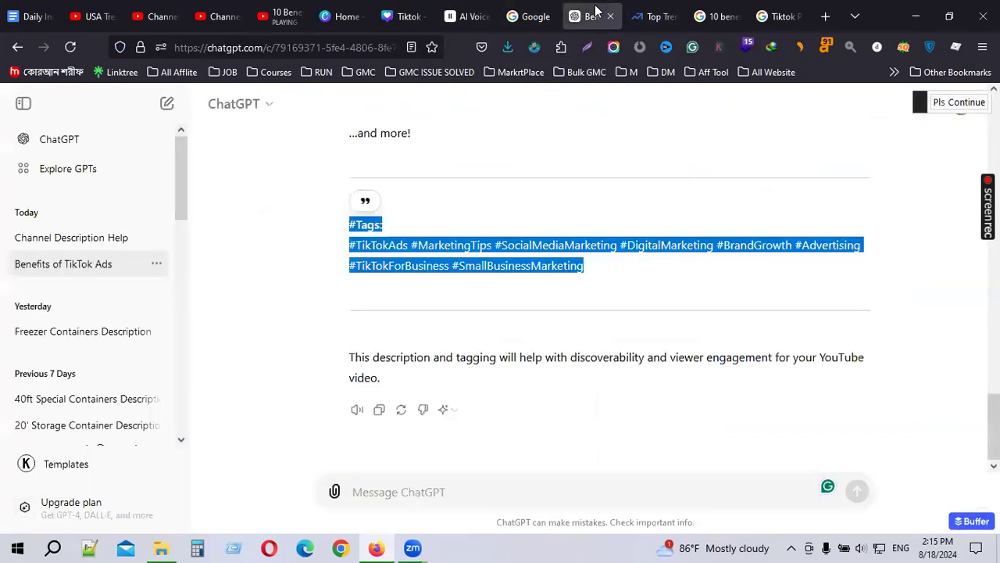
pyautogui.scroll(20, 457, 361)
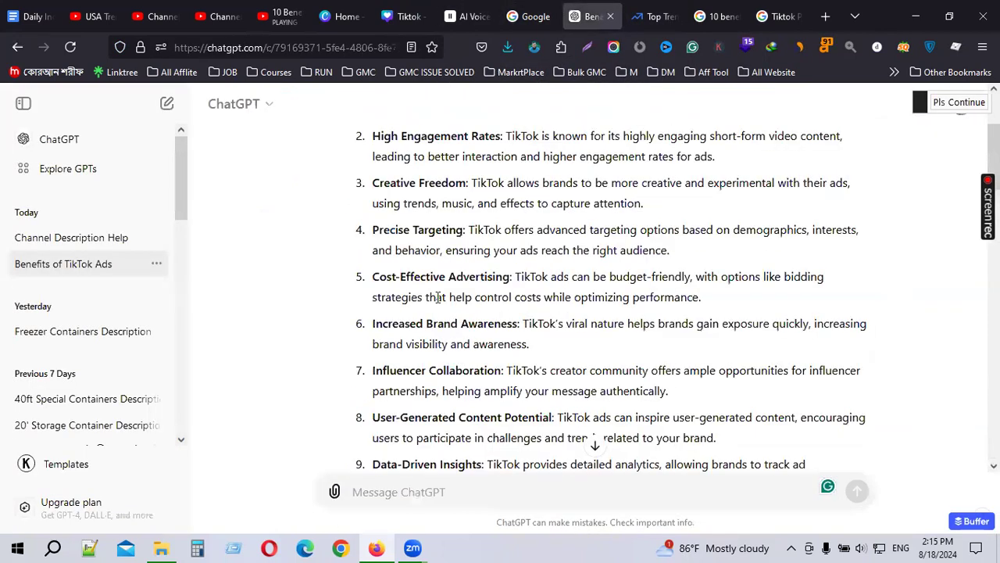
pyautogui.scroll(-20, 492, 336)
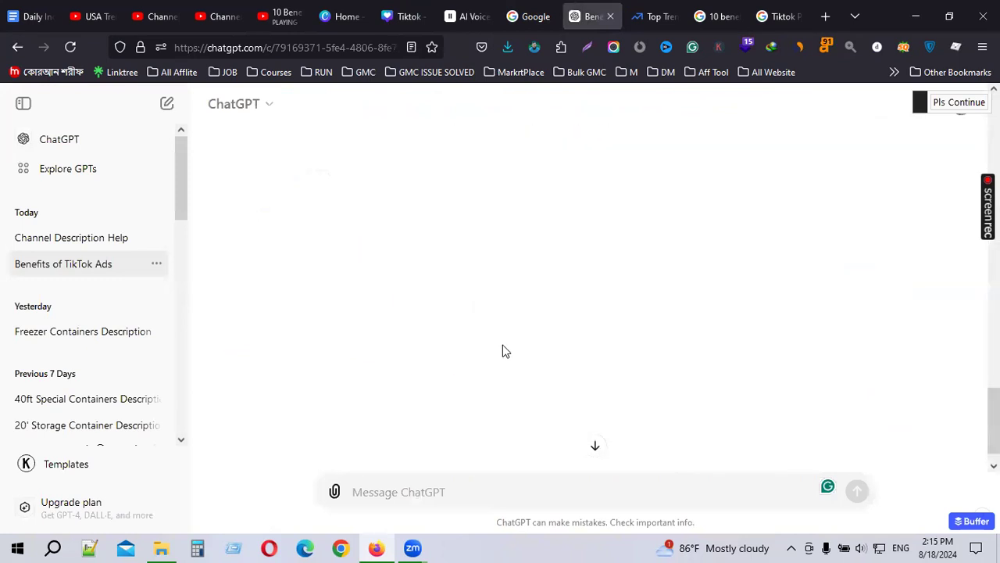
pyautogui.click(70, 143)
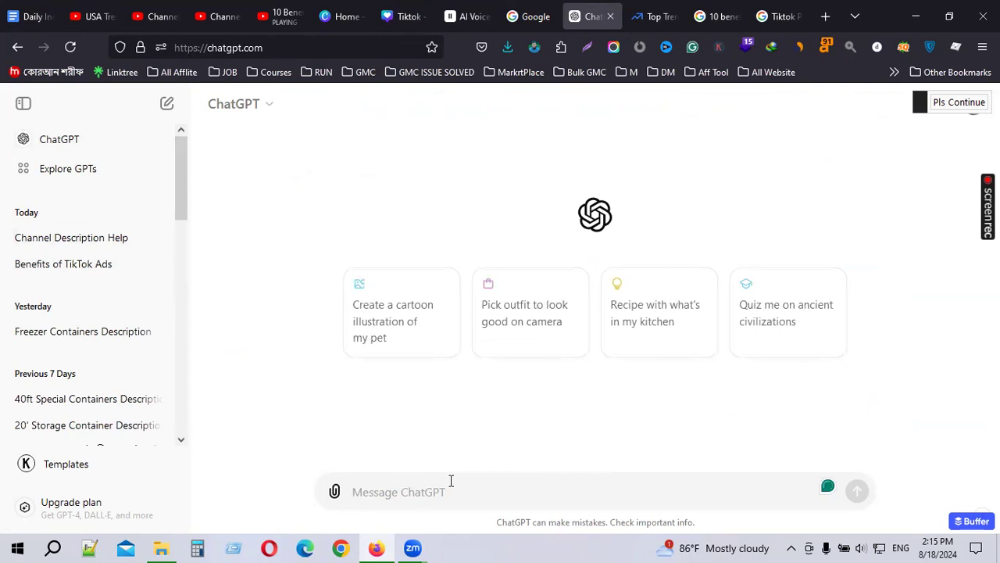
# Ask ChatGPT 'I need details for "Chain Of Thought Prompting"' and review the answer.
pyautogui.write('I need dea')
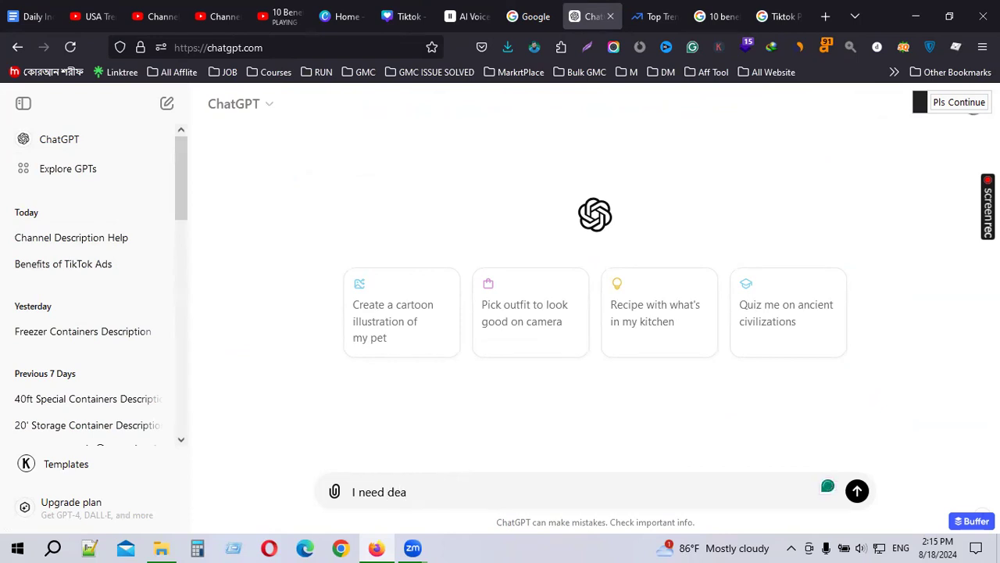
pyautogui.write('for')
pyautogui.hotkey('ctrl', 'v')
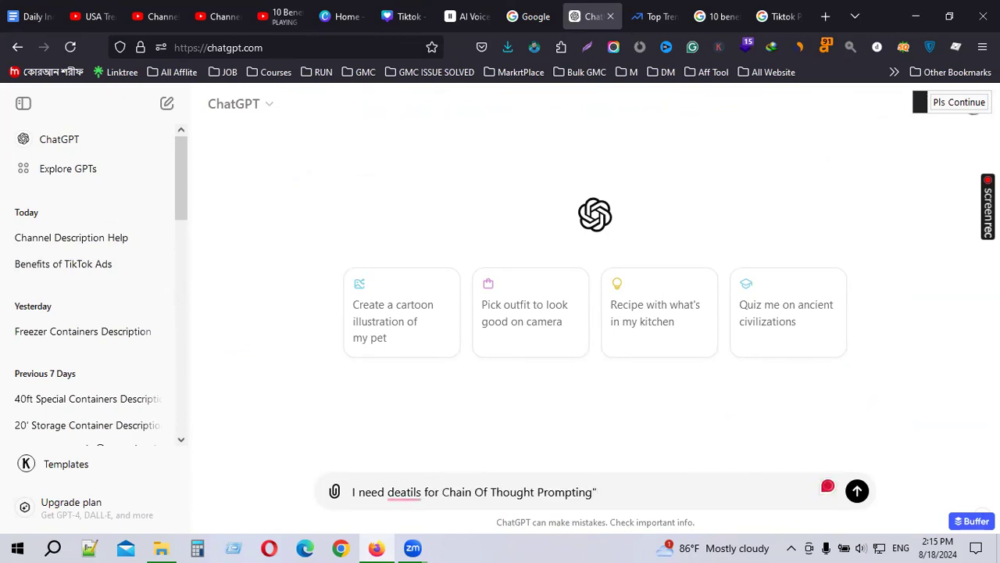
pyautogui.click(443, 491)
pyautogui.write('"')
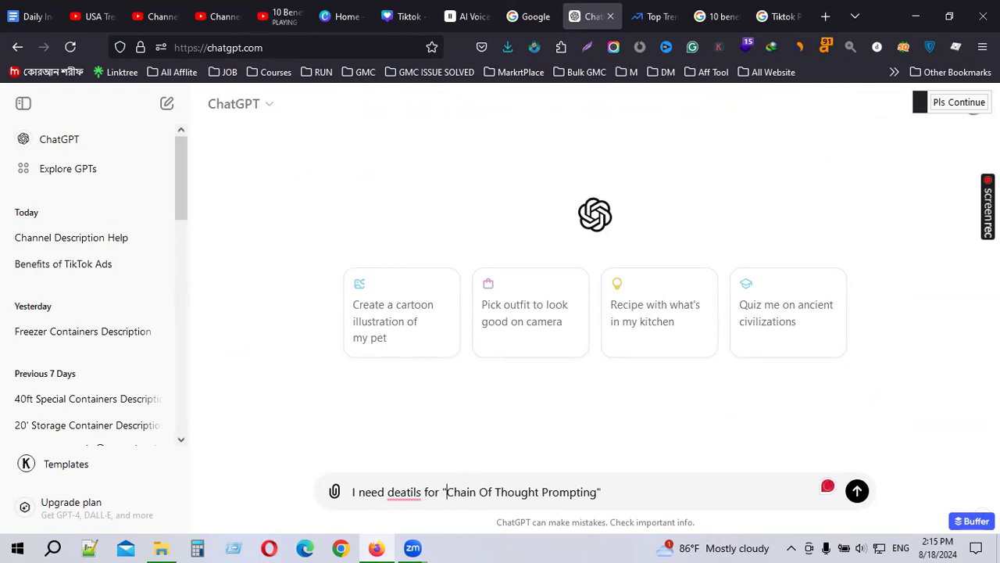
pyautogui.click(404, 491)
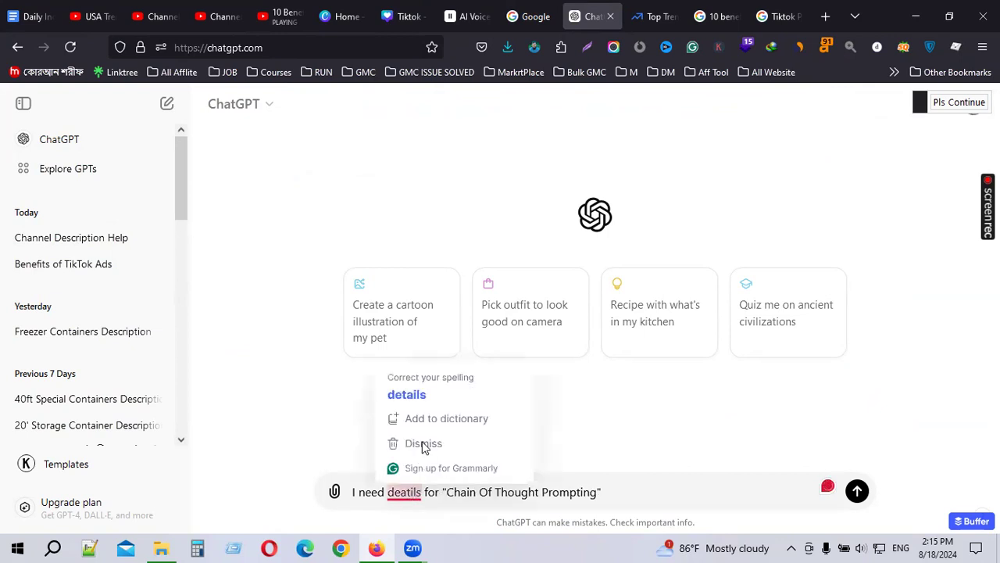
pyautogui.click(408, 393)
pyautogui.click(667, 479)
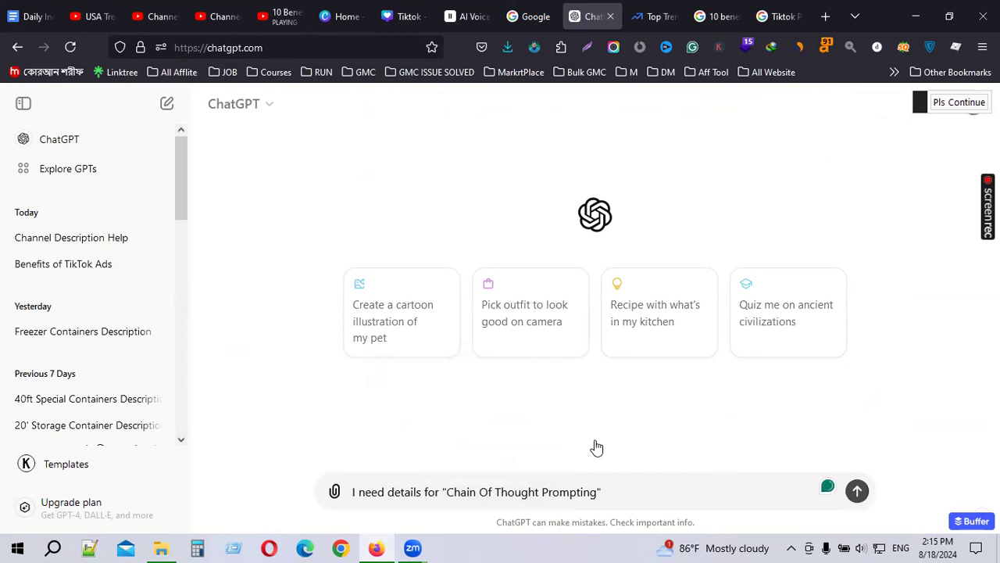
pyautogui.press('Return')
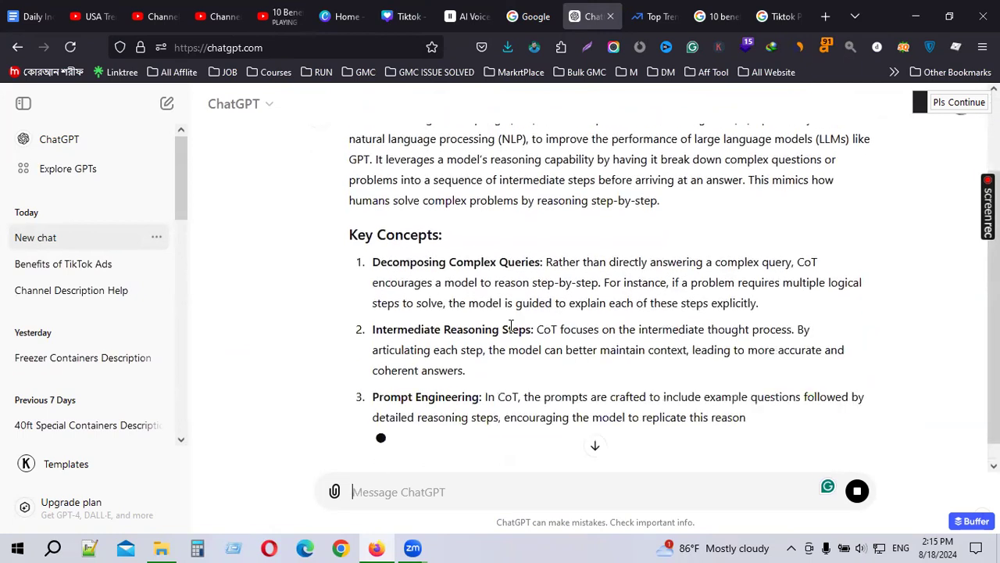
pyautogui.scroll(-3, 511, 327)
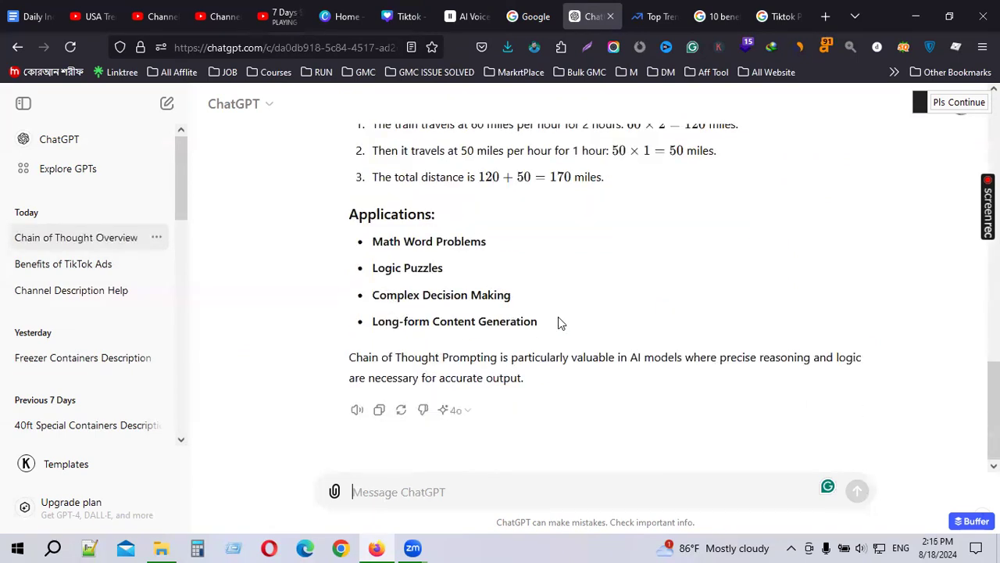
pyautogui.scroll(15, 558, 317)
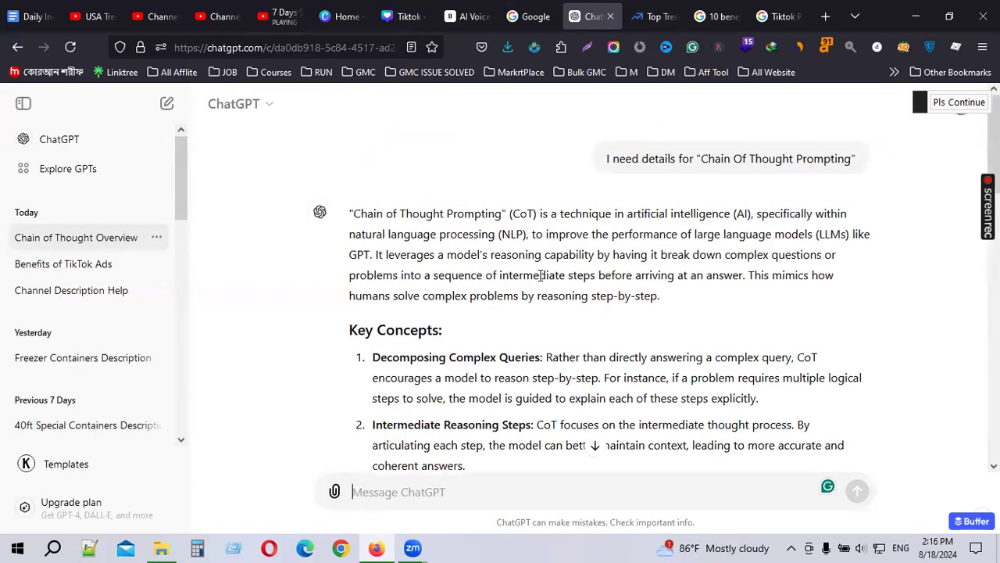
pyautogui.click(275, 16)
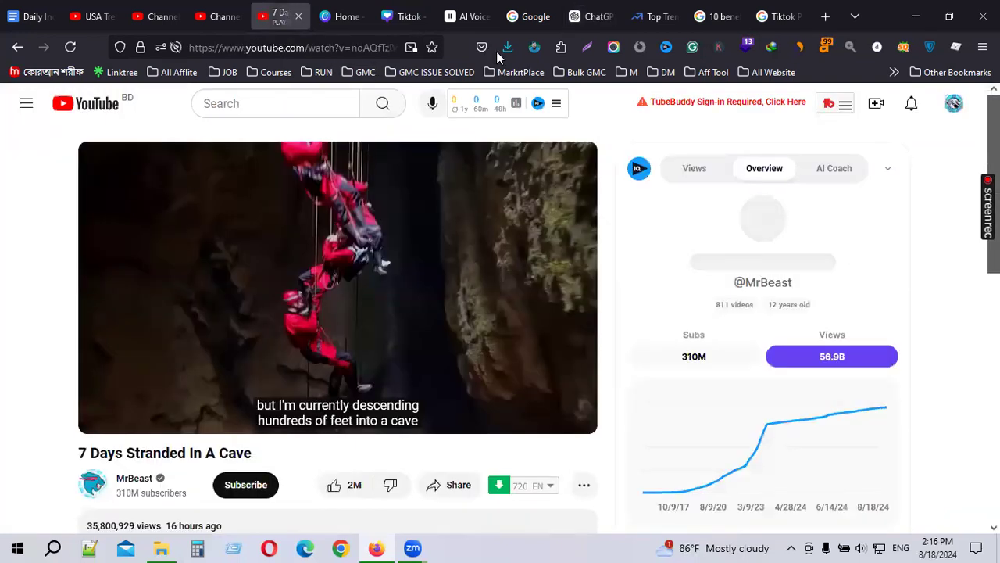
# Go back to the Exploding Topics trending table and highlight the 6,900% growth figure.
pyautogui.click(217, 14)
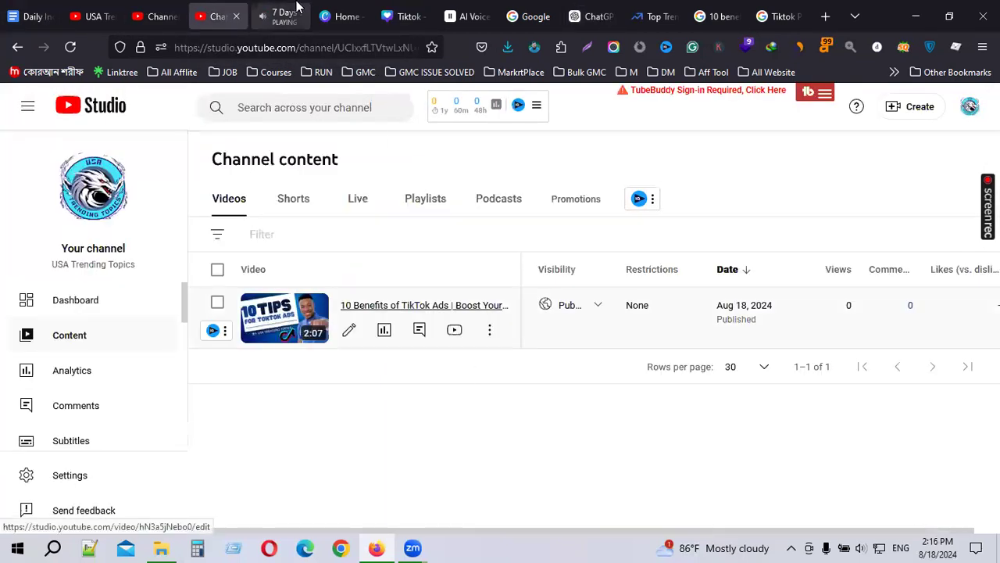
pyautogui.click(155, 10)
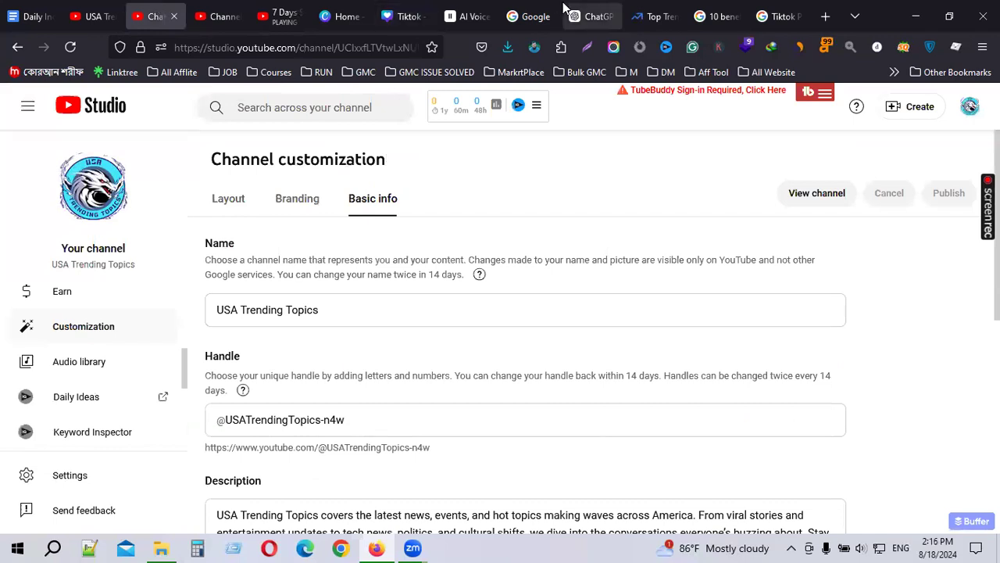
pyautogui.click(653, 16)
pyautogui.moveTo(539, 292); pyautogui.dragTo(592, 304)
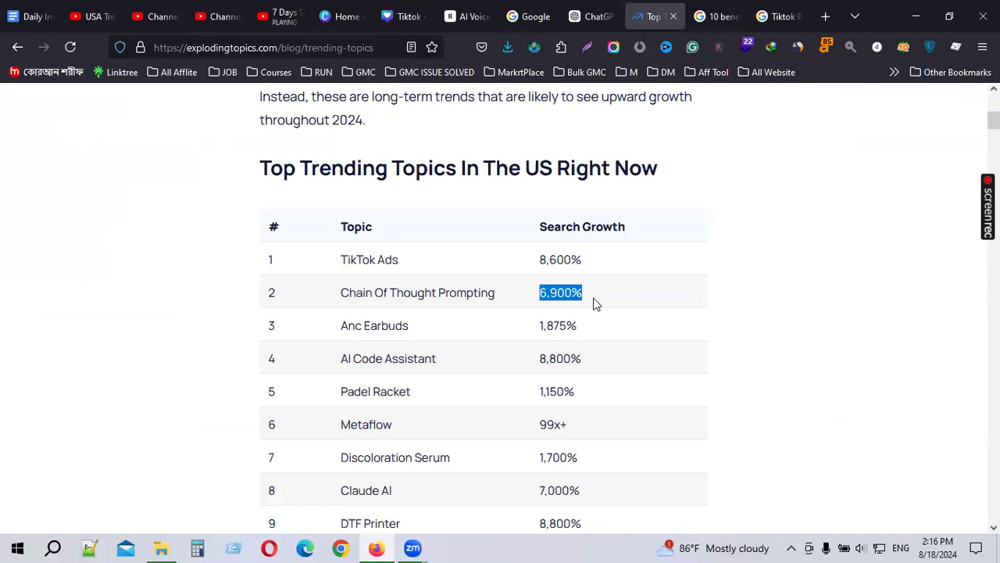
# Select the entire Chain of Thought answer in ChatGPT, then go to ElevenLabs Speech Synthesis.
pyautogui.click(344, 299)
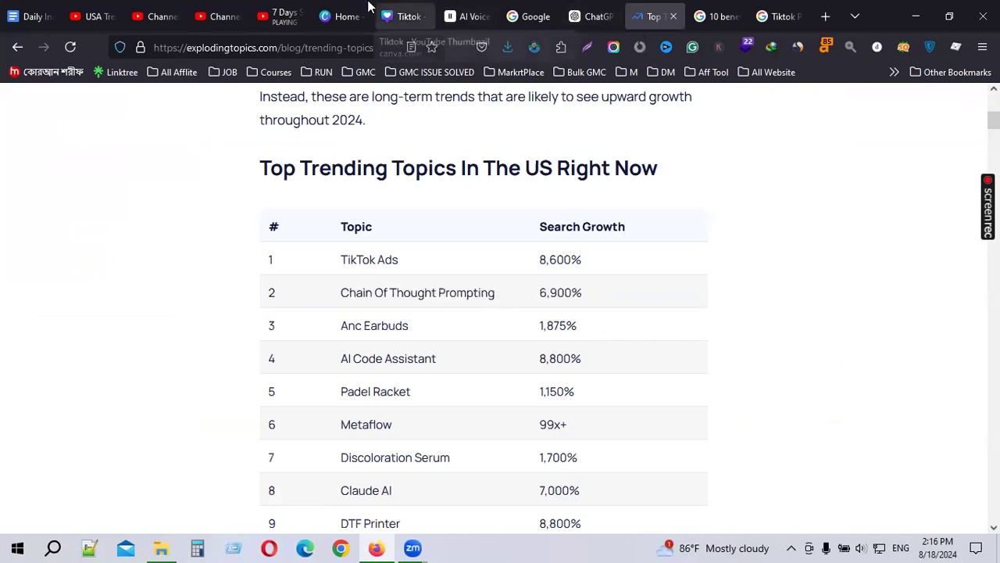
pyautogui.click(594, 16)
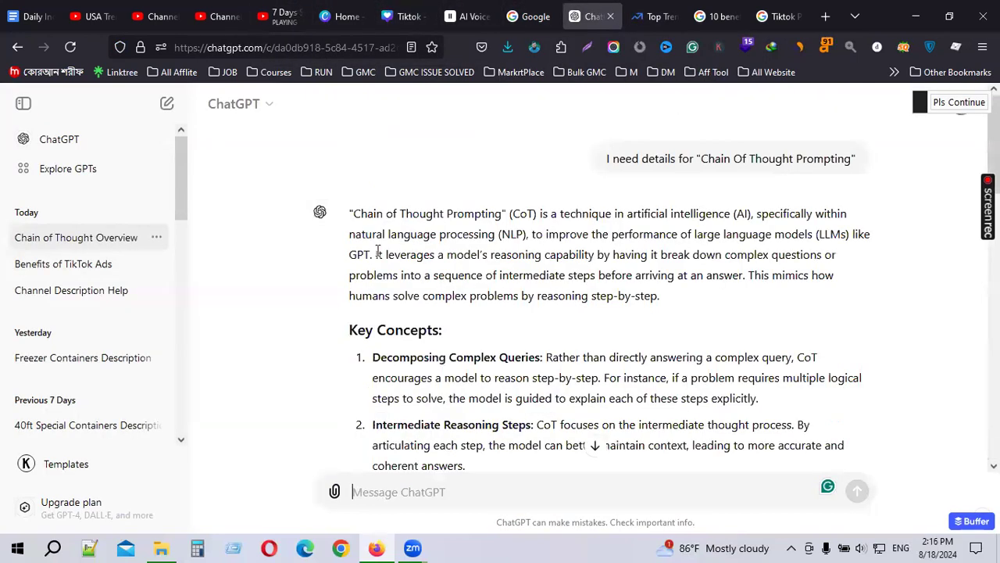
pyautogui.moveTo(349, 207); pyautogui.dragTo(576, 381)
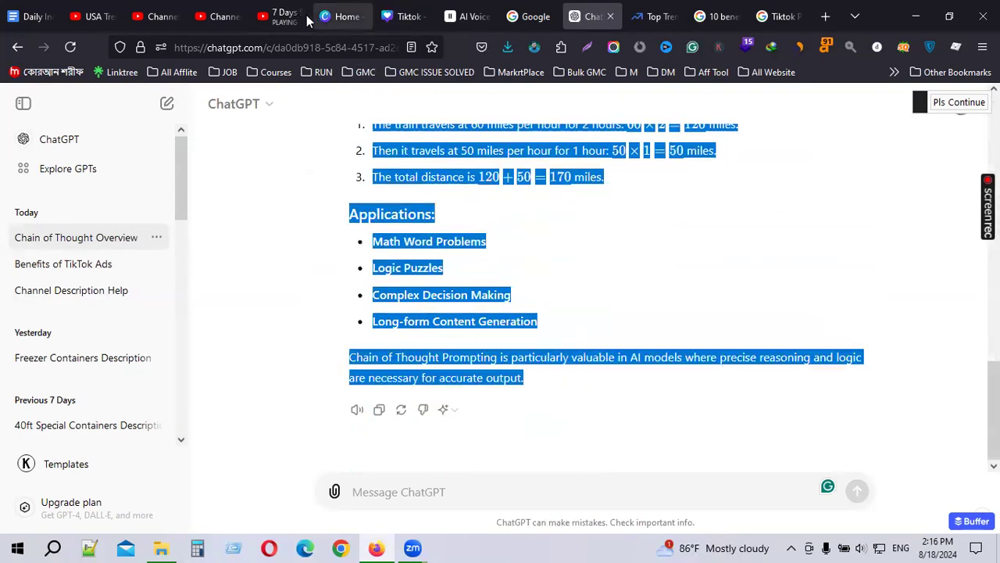
pyautogui.click(472, 16)
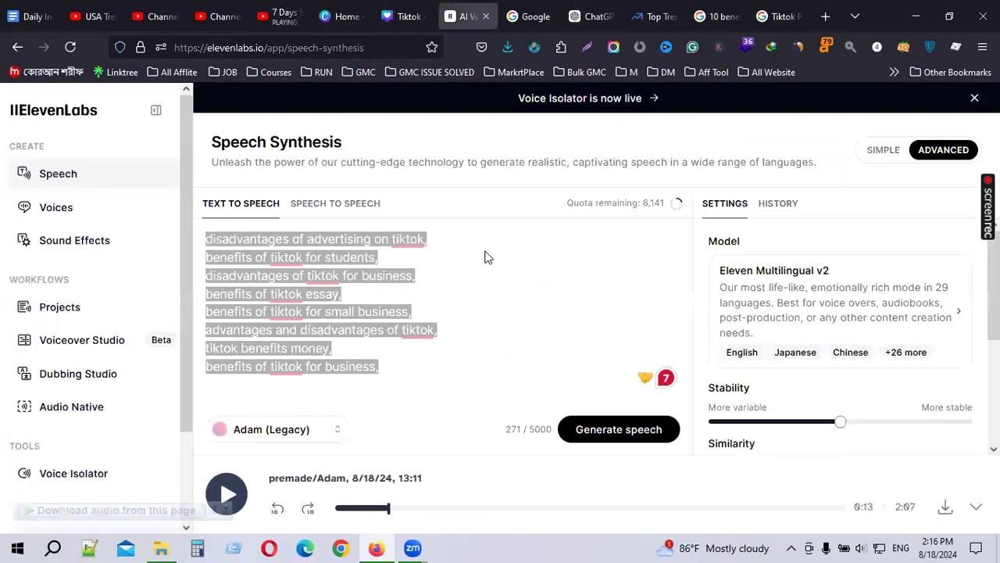
# Replace the old TikTok phrases in the speech box with the pasted Chain of Thought Prompting script.
pyautogui.click(555, 307)
pyautogui.hotkey('ctrl', 'a')
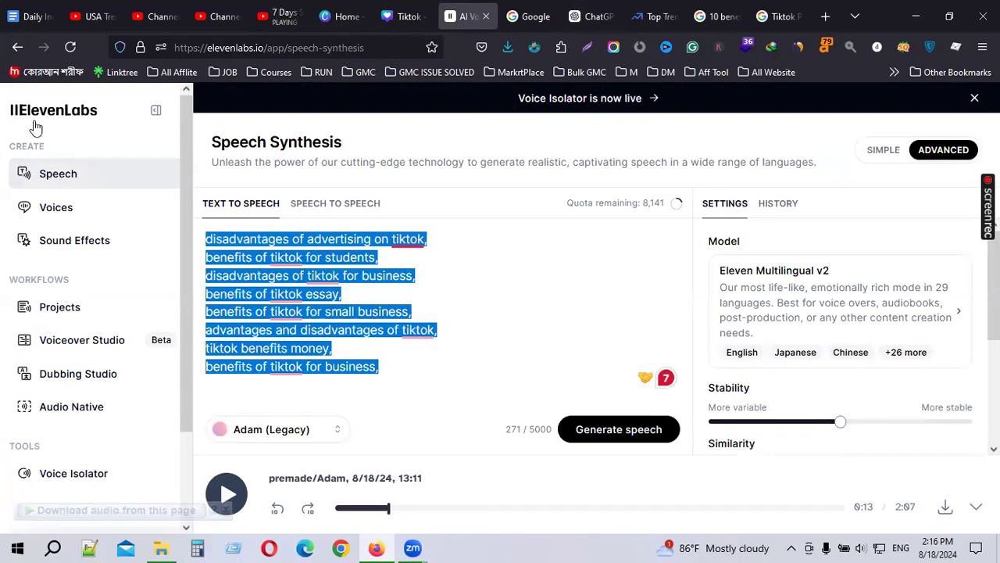
pyautogui.press('BackSpace')
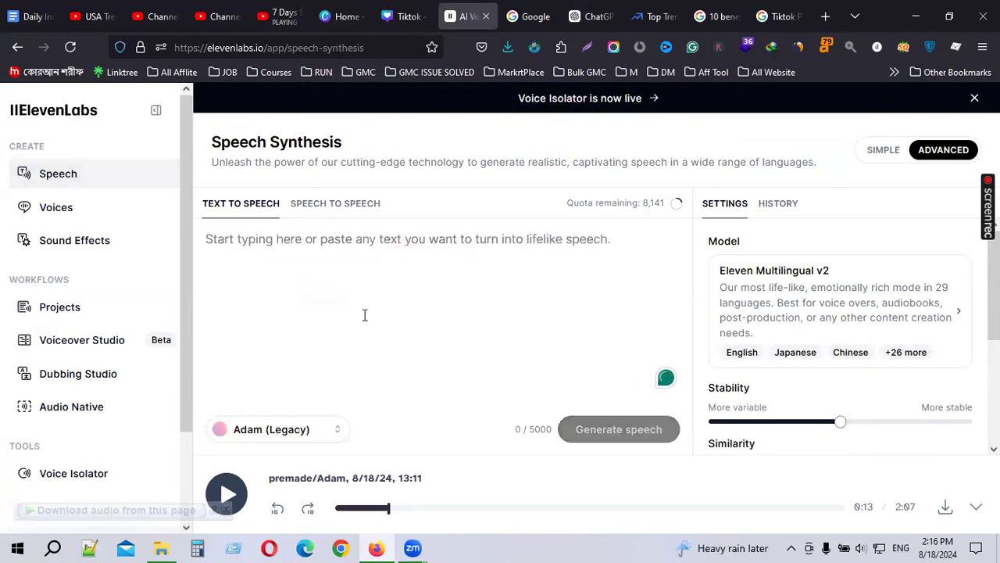
pyautogui.hotkey('ctrl', 'v')
# Review the 2721-character script, then bring up the '7 Days Stranded In A Cave' video tab.
pyautogui.scroll(-1, 357, 310)
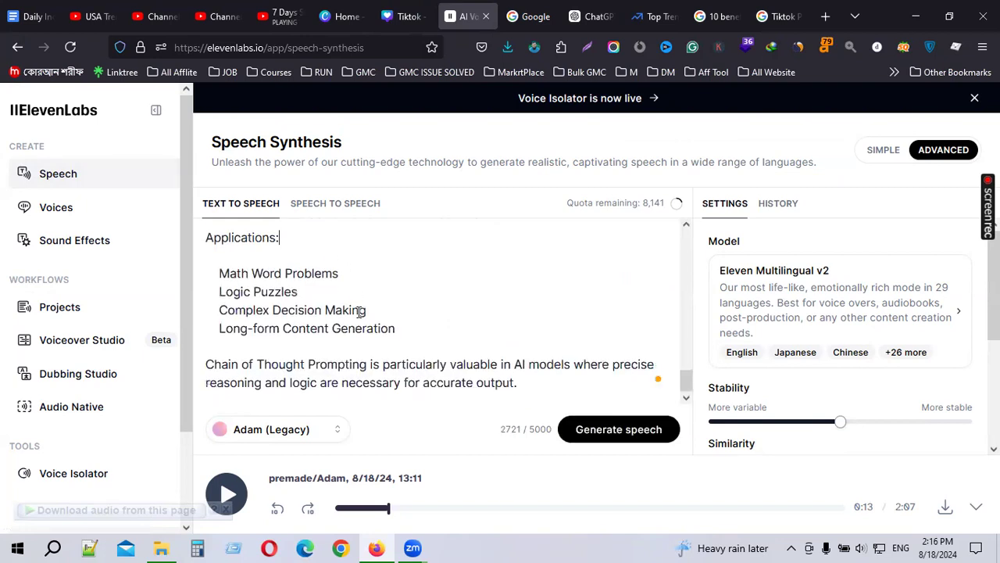
pyautogui.scroll(15, 376, 329)
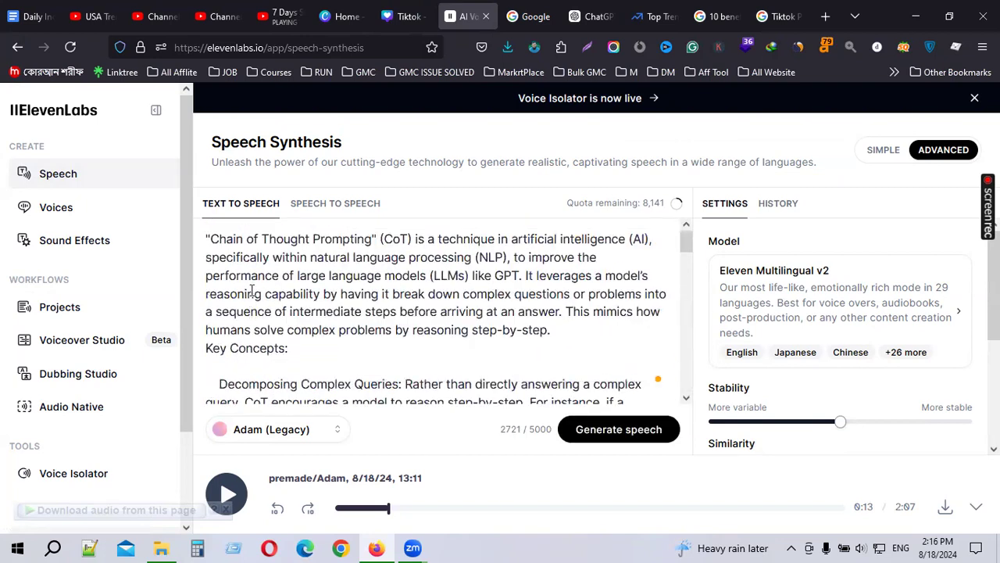
pyautogui.scroll(-15, 417, 328)
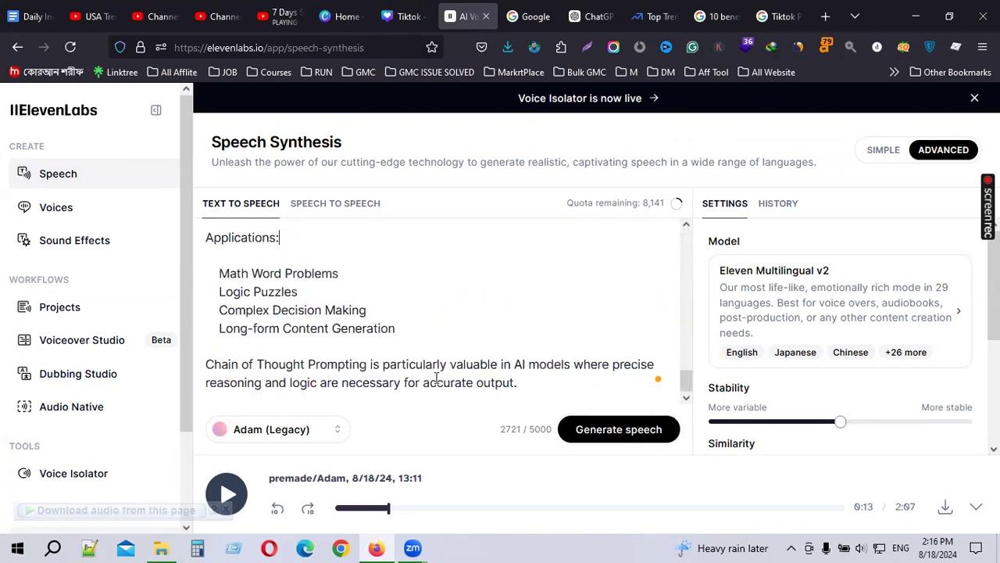
pyautogui.scroll(5, 502, 354)
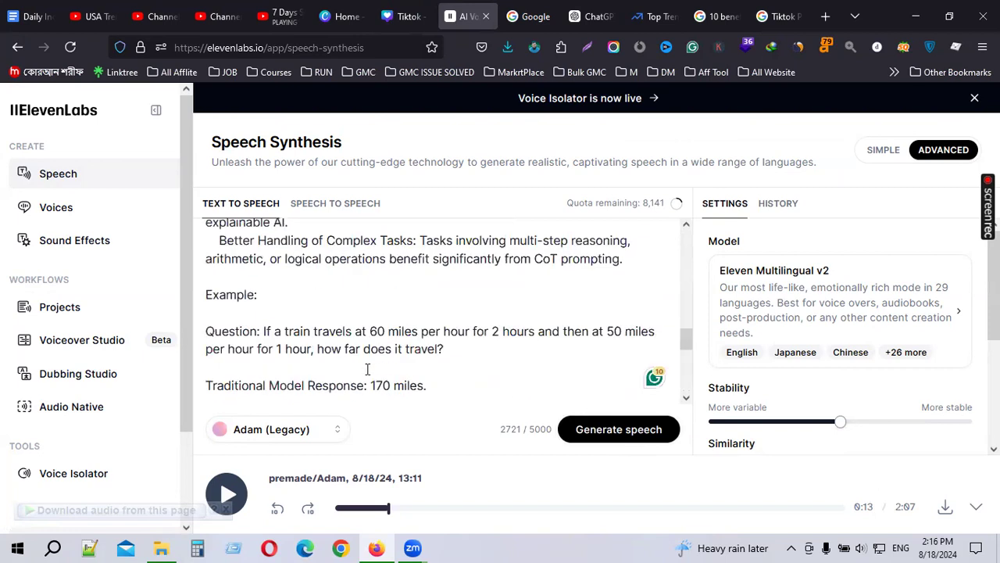
pyautogui.scroll(10, 372, 313)
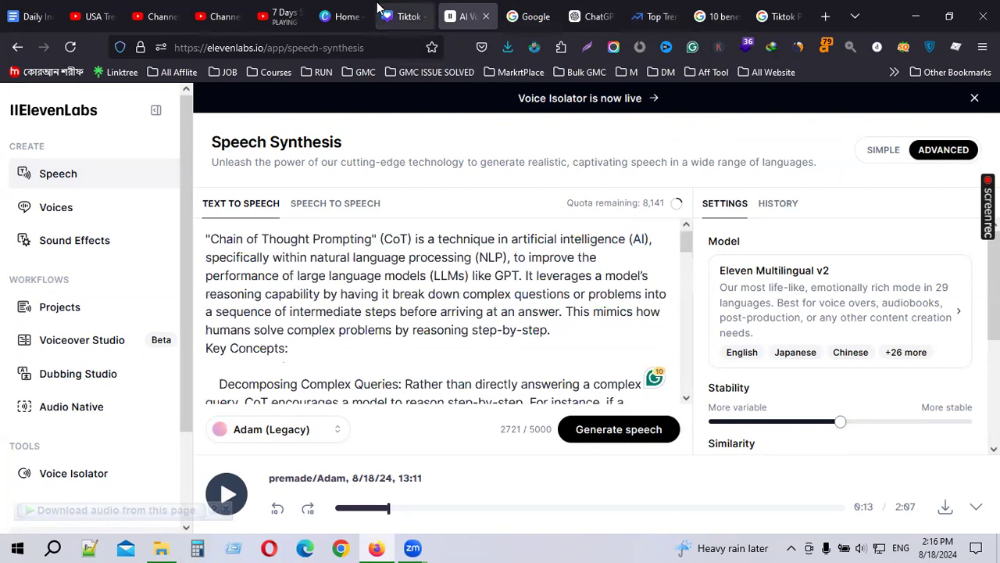
pyautogui.click(408, 15)
pyautogui.click(278, 16)
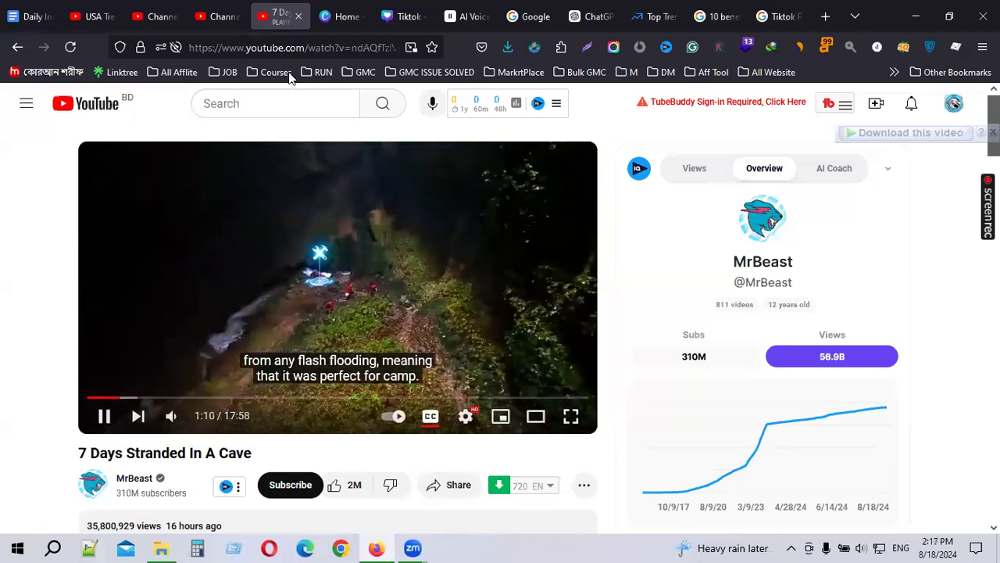
# Close the cave video tab and glance at the trending topics and Tiktok PNG tabs.
pyautogui.click(298, 16)
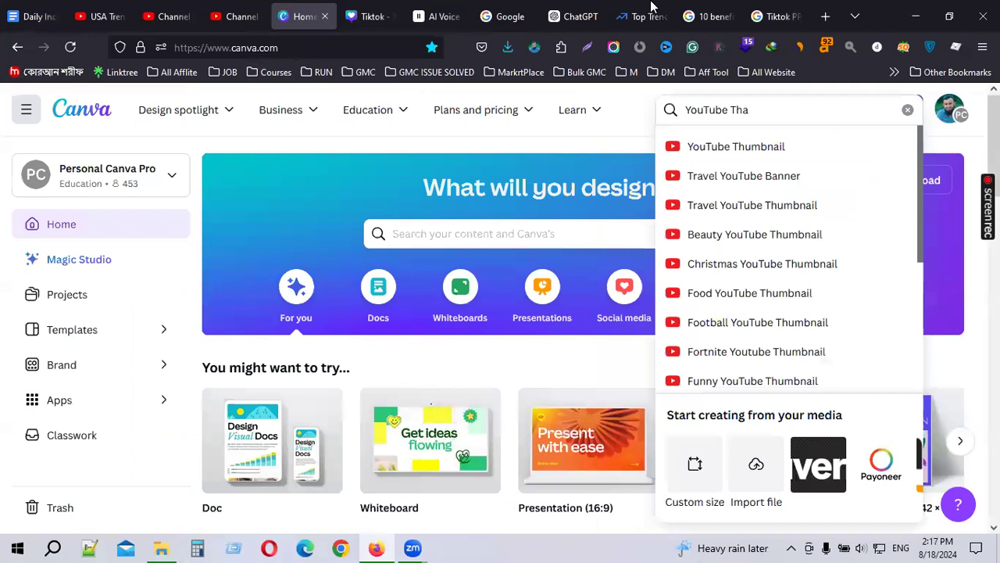
pyautogui.click(645, 16)
pyautogui.click(777, 16)
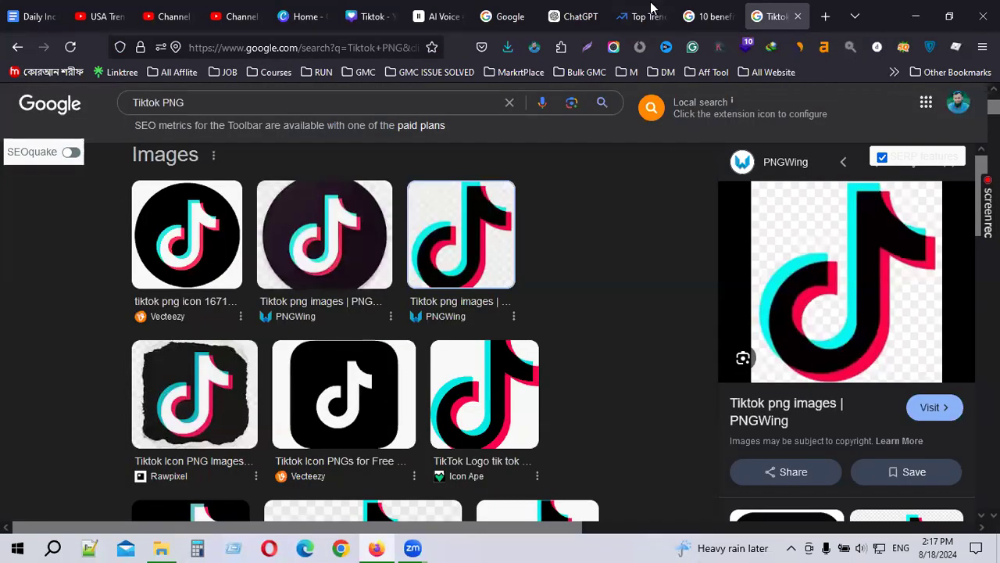
# Select the topic name 'Chain Of Thought Prompting' on the trending page, then return to the Tiktok PNG results.
pyautogui.hotkey('ctrl', 'shift', 'Tab')
pyautogui.hotkey('ctrl', 'shift', 'Tab')
pyautogui.moveTo(346, 292); pyautogui.dragTo(500, 303)
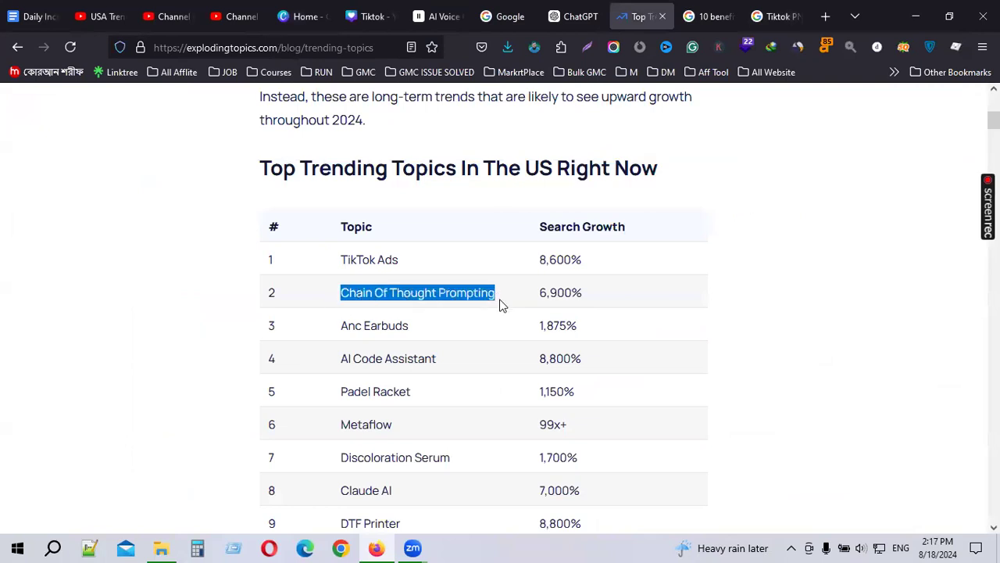
pyautogui.hotkey('ctrl', 'Tab')
pyautogui.hotkey('ctrl', 'Tab')
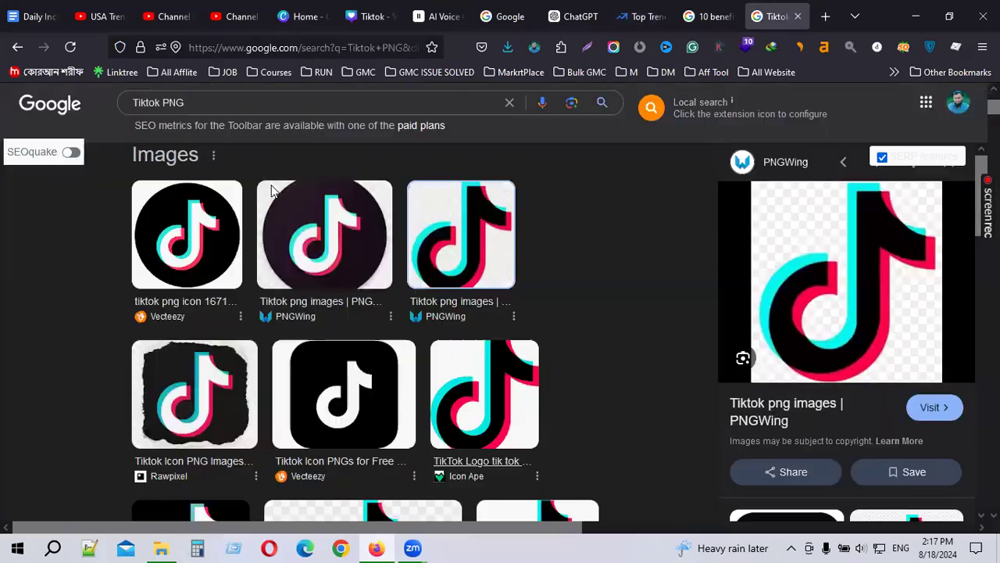